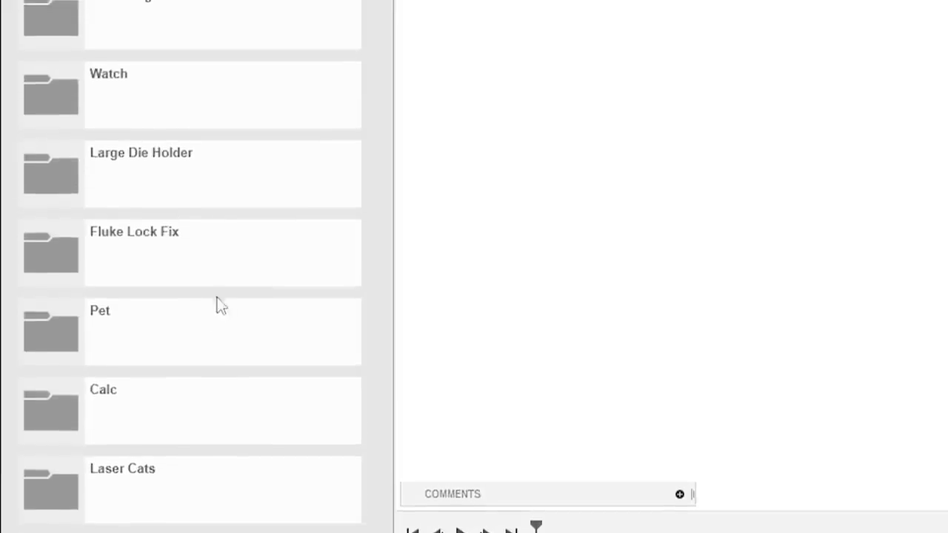
pyautogui.scroll(3, 256, 284)
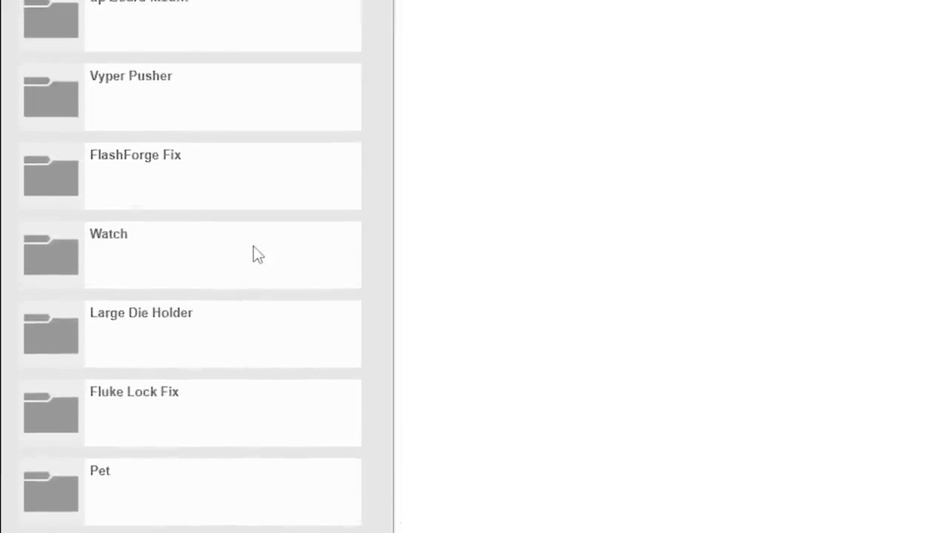
pyautogui.scroll(4, 234, 267)
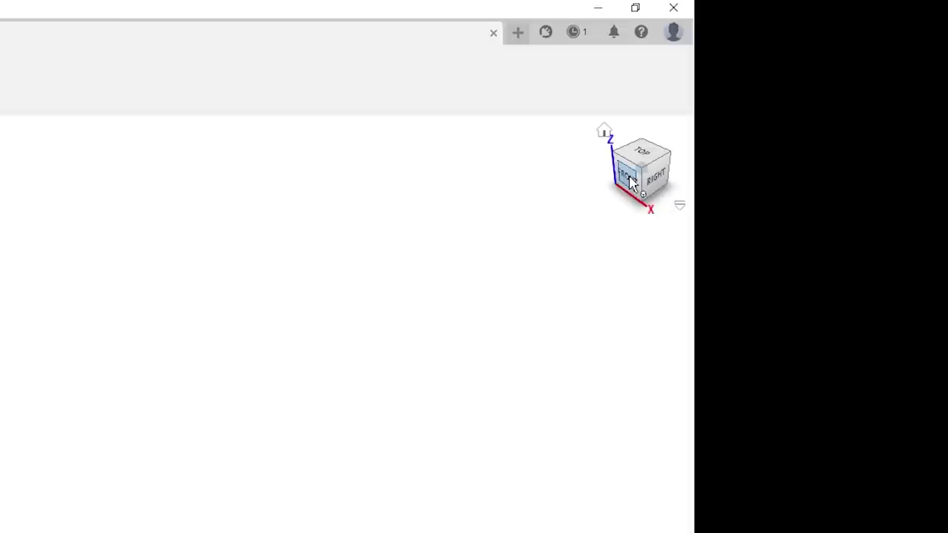
# Create a new sketch on the front (XZ) origin plane and view it from the front.
pyautogui.click(628, 180)
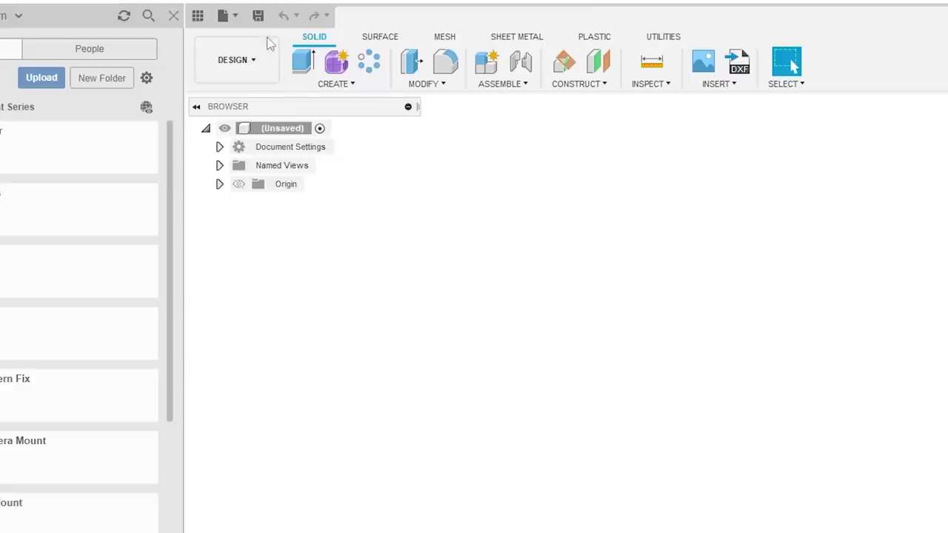
pyautogui.click(350, 86)
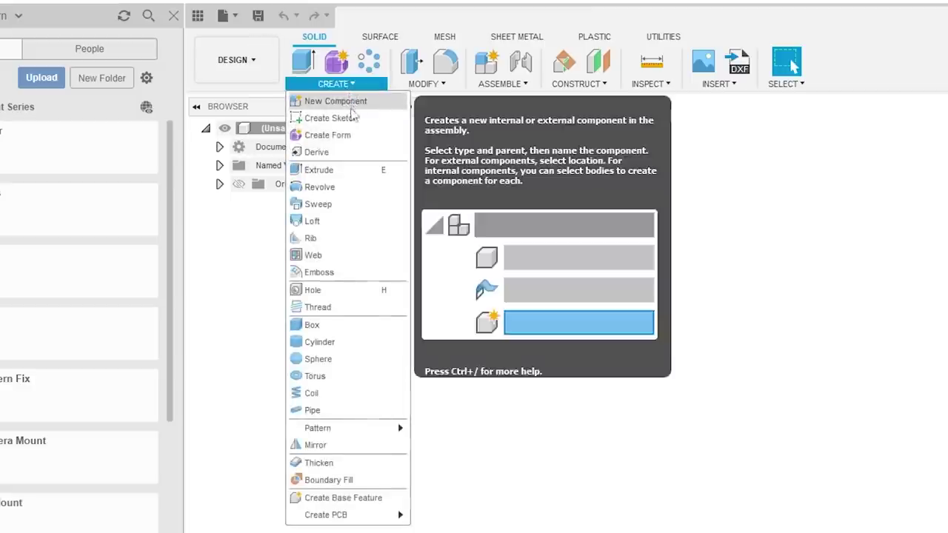
pyautogui.click(350, 117)
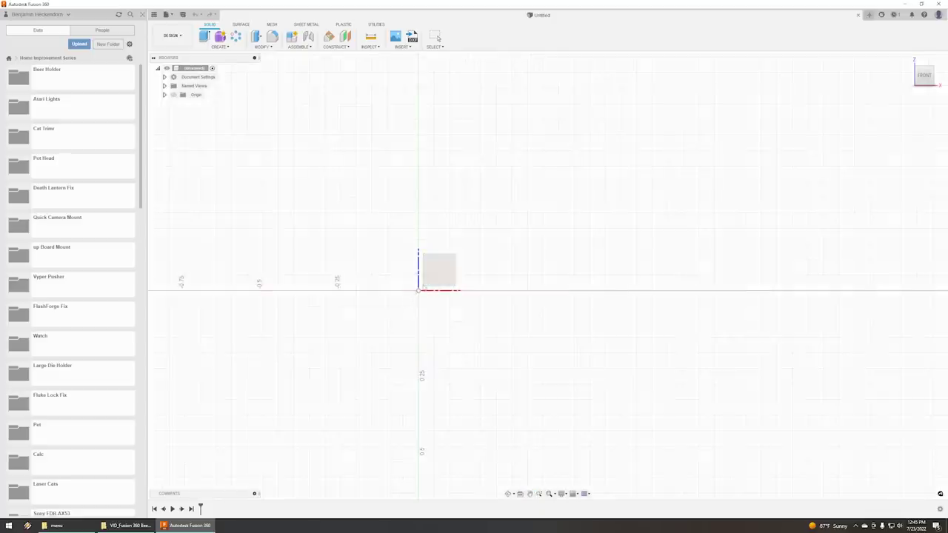
pyautogui.scroll(1, 436, 284)
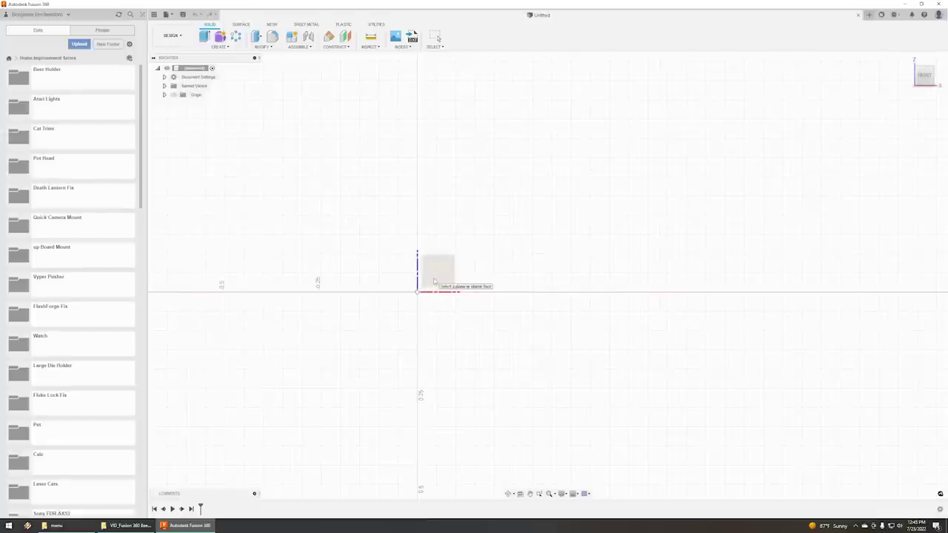
pyautogui.click(433, 275)
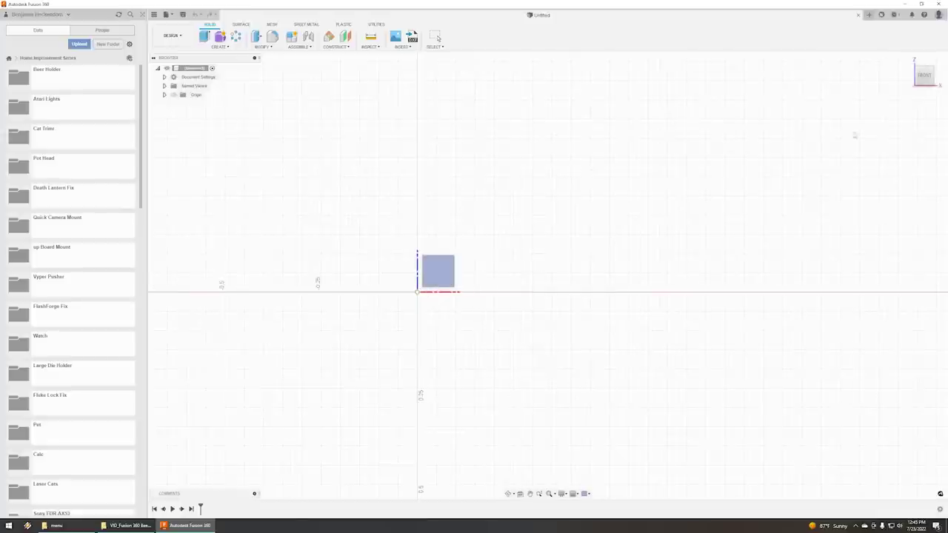
pyautogui.keyDown('shift'); pyautogui.moveTo(549, 274); pyautogui.dragTo(549, 275, button='middle'); pyautogui.keyUp('shift')
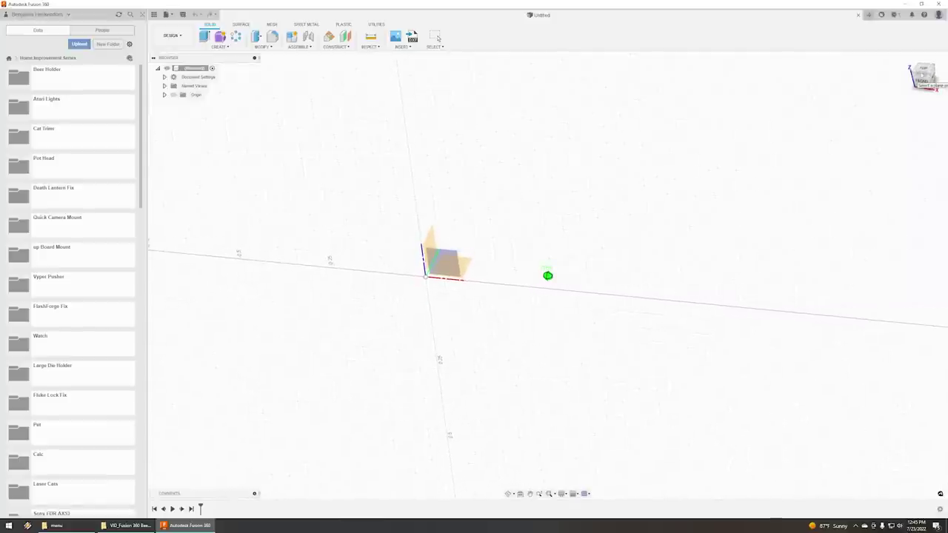
pyautogui.scroll(3, 437, 266)
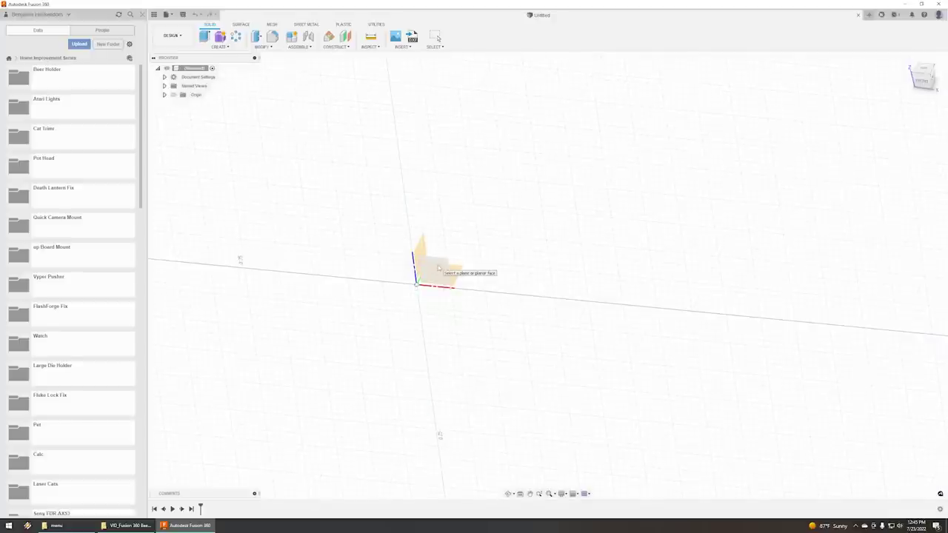
pyautogui.click(438, 268)
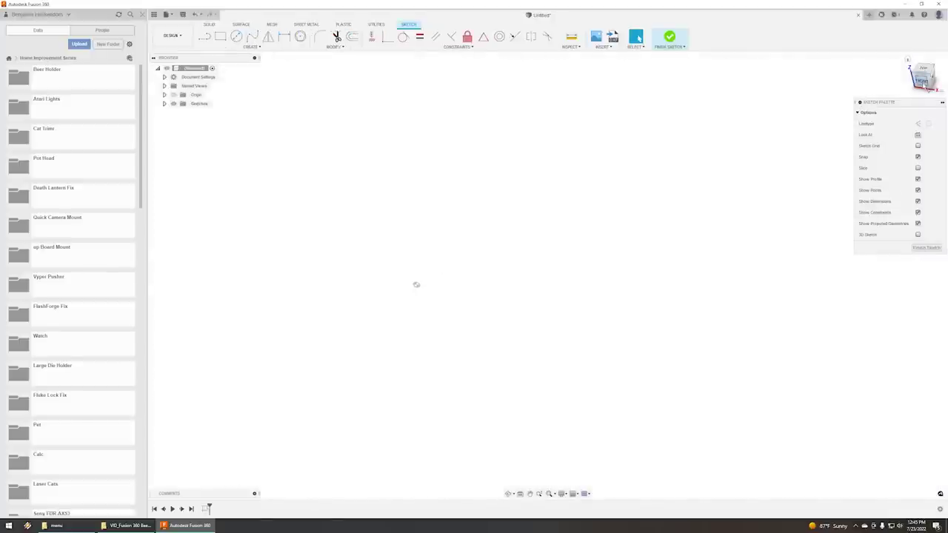
pyautogui.click(921, 79)
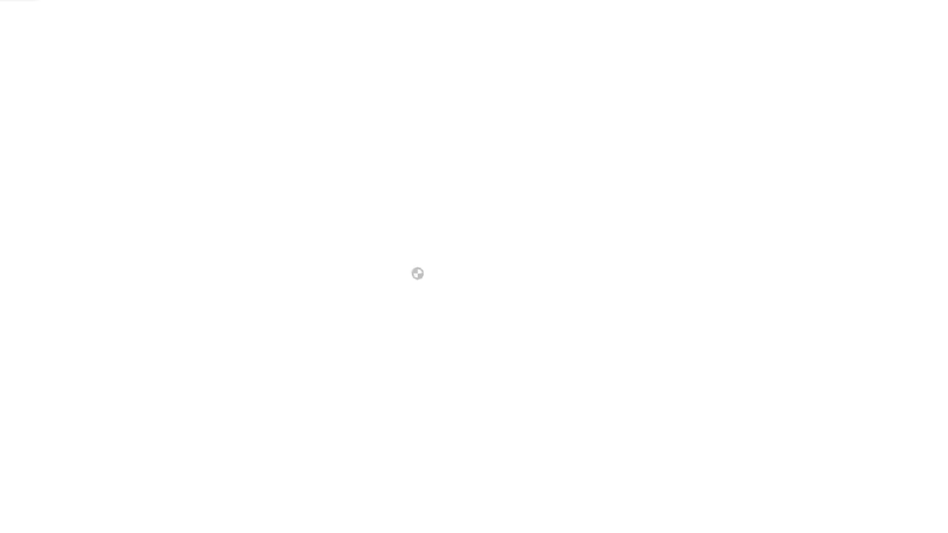
# Draw a vertical line 1.40 in long straight down from the sketch origin and end the line.
pyautogui.click(420, 274)
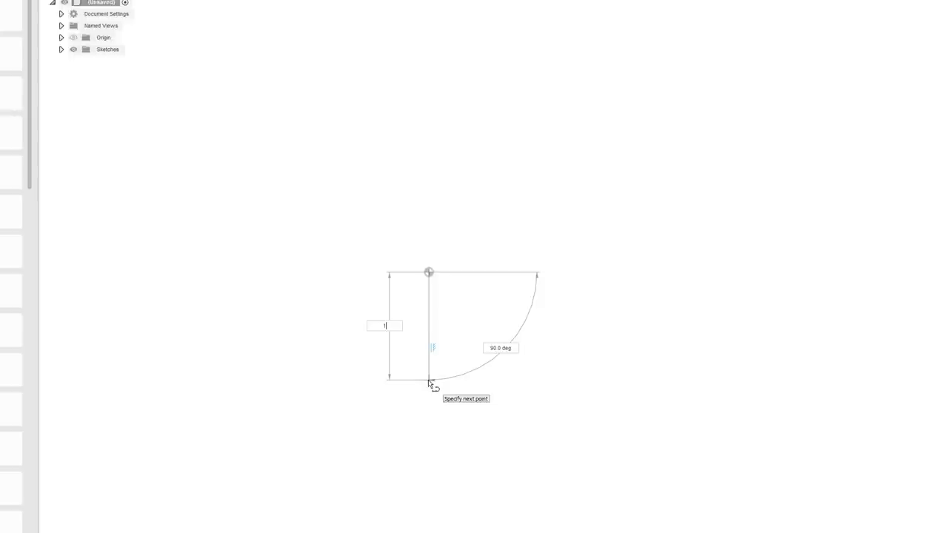
pyautogui.write('100')
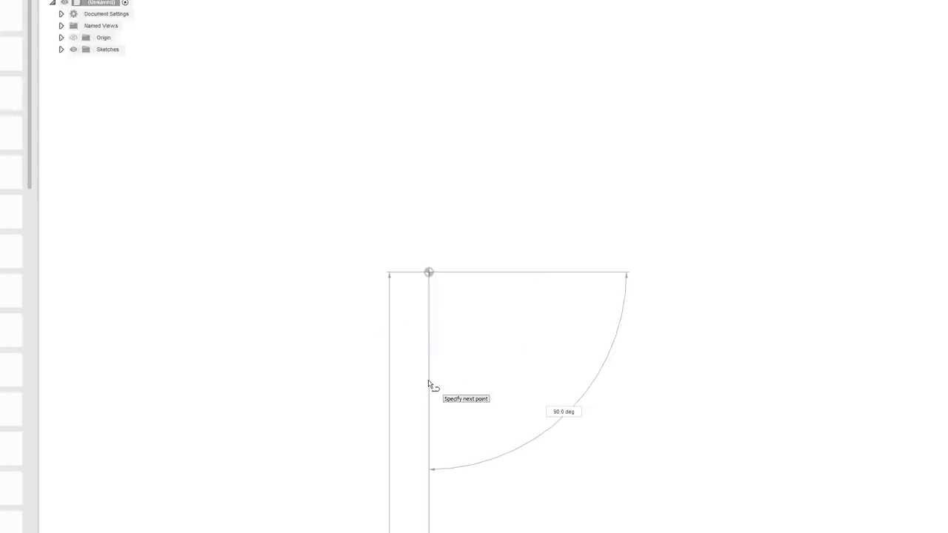
pyautogui.press('Return')
pyautogui.scroll(-4, 432, 396)
pyautogui.scroll(1, 477, 469)
pyautogui.moveTo(477, 469); pyautogui.dragTo(464, 174, button='middle')
pyautogui.scroll(-3, 456, 312)
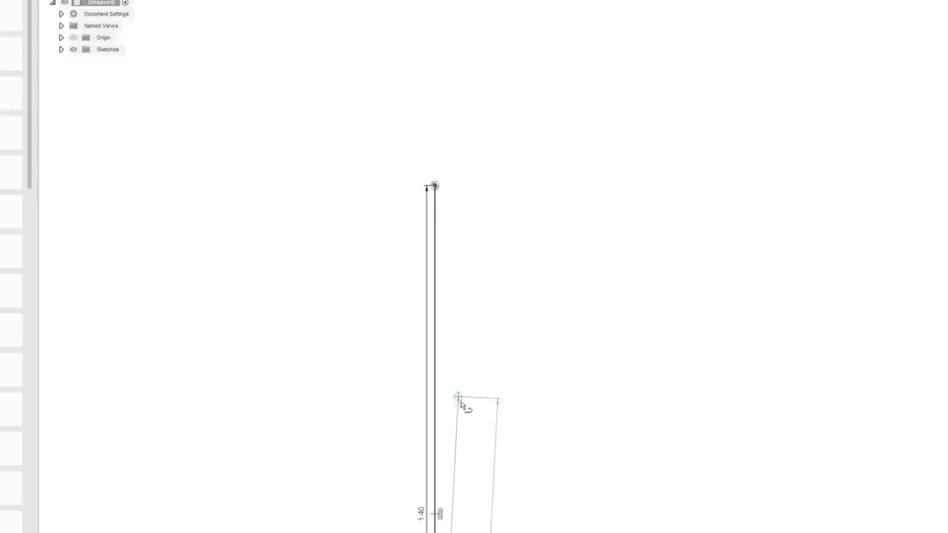
pyautogui.scroll(-3, 460, 402)
pyautogui.scroll(-3, 471, 482)
pyautogui.moveTo(486, 490); pyautogui.dragTo(463, 382, button='middle')
pyautogui.scroll(5, 458, 425)
pyautogui.scroll(2, 448, 415)
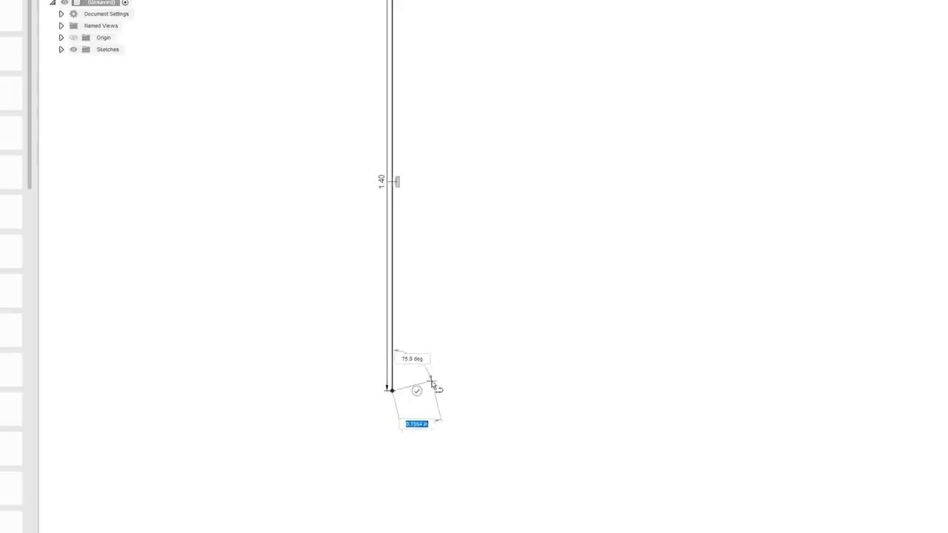
pyautogui.press('Escape')
# Try a length of 2.00 in for the vertical line, and undo the change.
pyautogui.scroll(-3, 434, 371)
pyautogui.moveTo(442, 318); pyautogui.dragTo(367, 293, button='middle')
pyautogui.click(362, 286)
pyautogui.write('200')
pyautogui.press('Return')
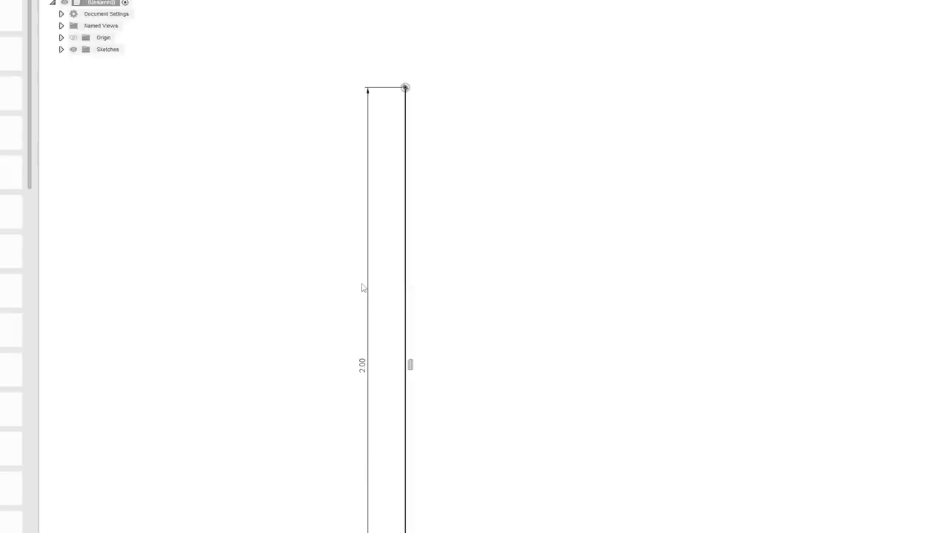
pyautogui.hotkey('ctrl', 'z')
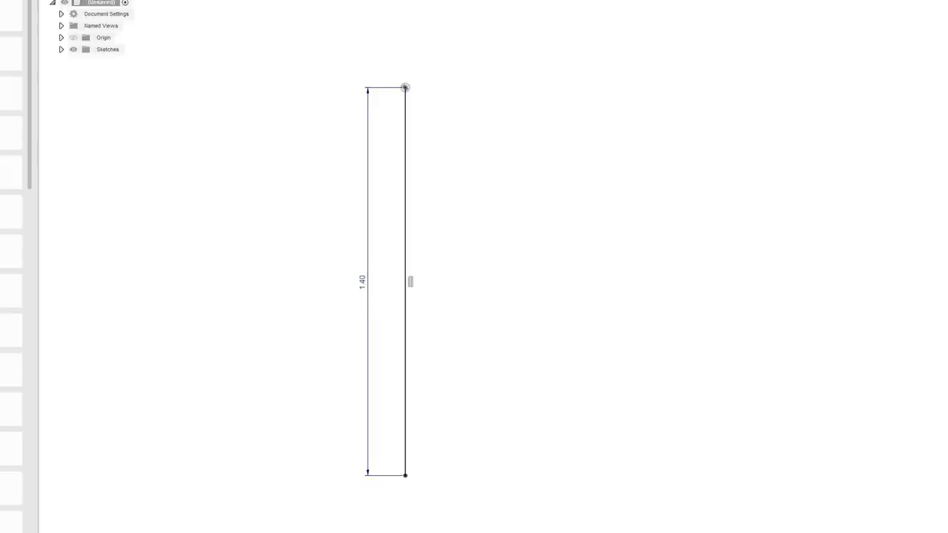
# Draw the other three sides with lines from the origin to close a rectangle 0.18 in wide.
pyautogui.click(404, 87)
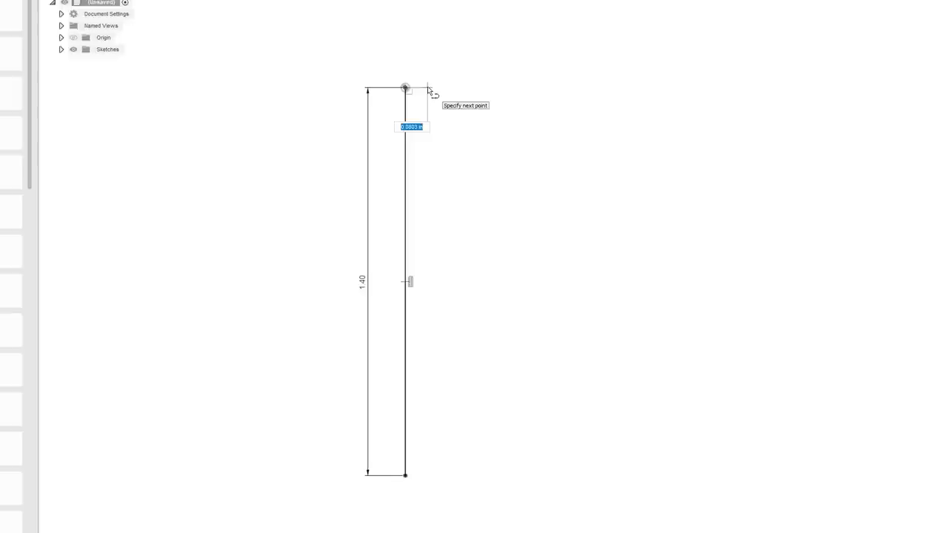
pyautogui.write('18')
pyautogui.press('Tab')
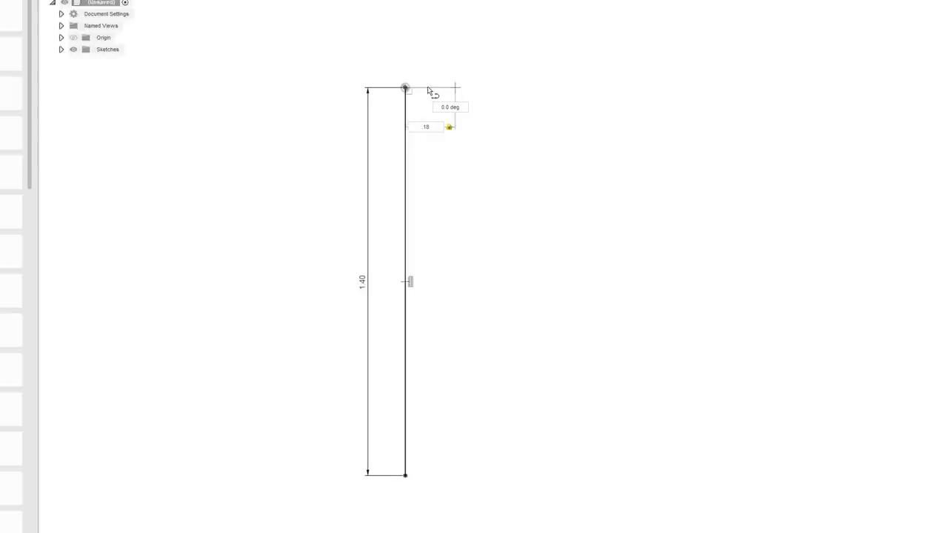
pyautogui.press('Return')
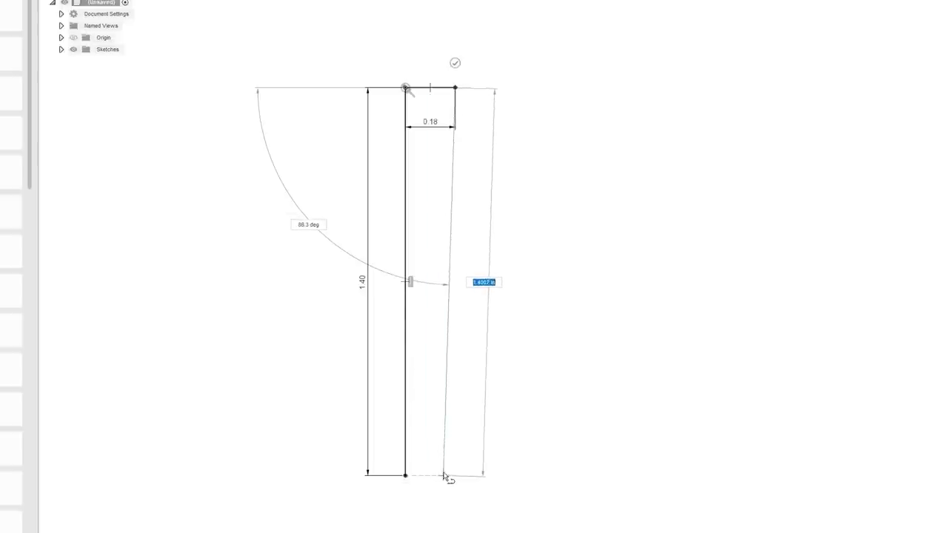
pyautogui.click(456, 475)
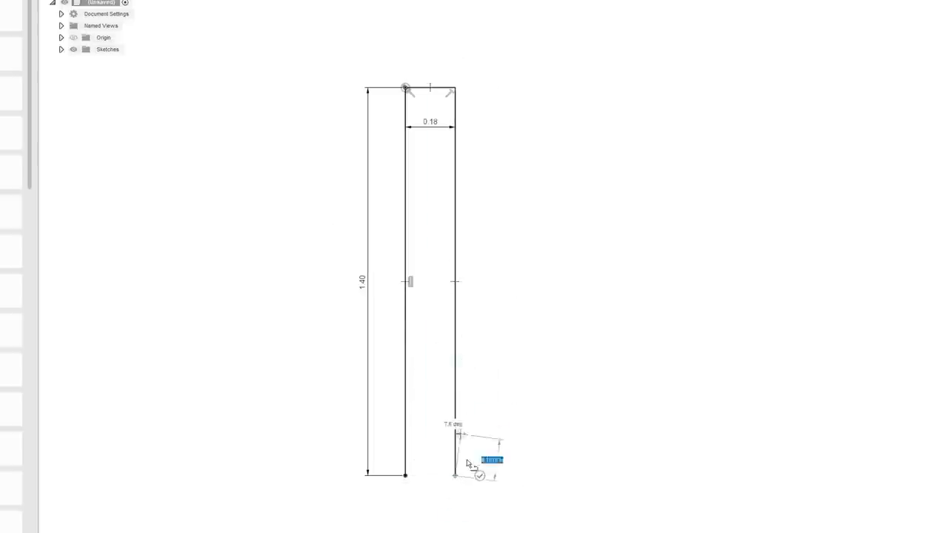
pyautogui.click(405, 475)
# Try a height of 1.00 in for the rectangle.
pyautogui.doubleClick(362, 280)
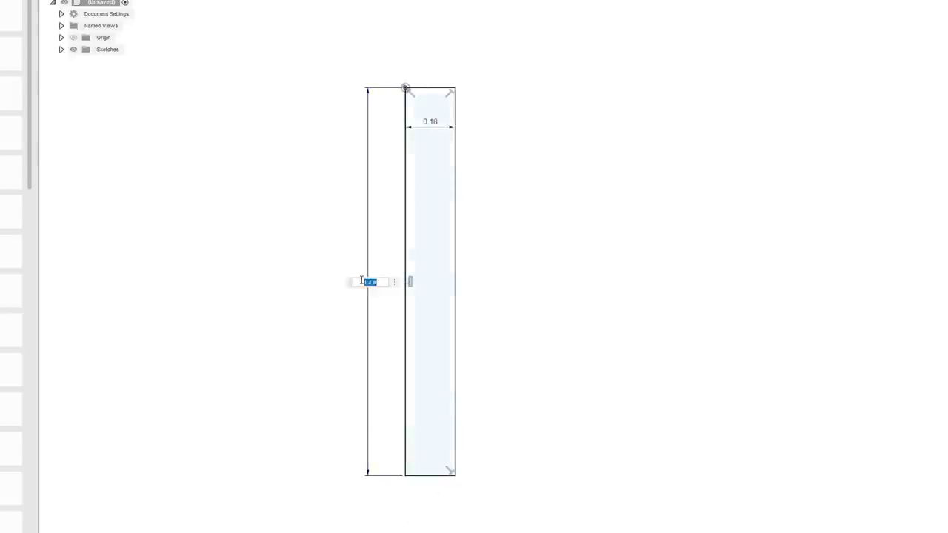
pyautogui.write('1')
pyautogui.press('Return')
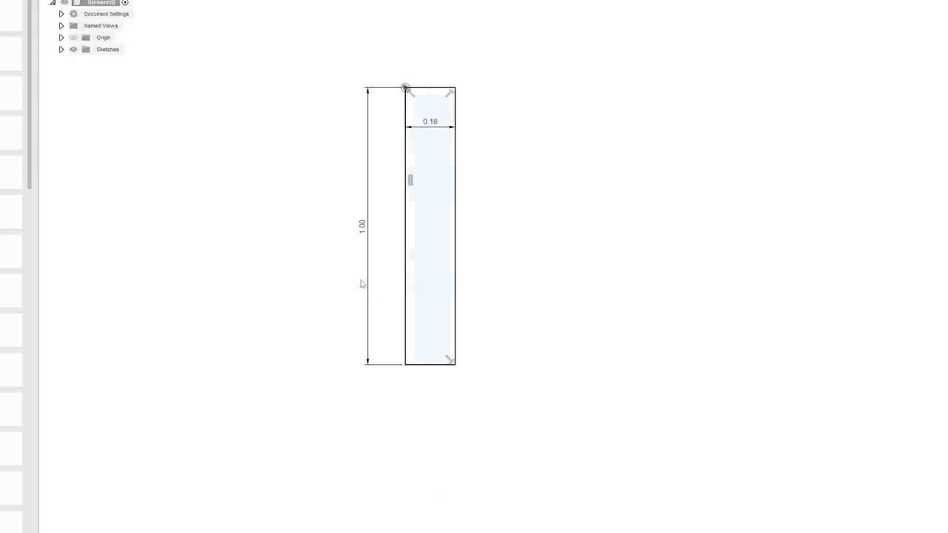
# Move the 0.18 width dimension above the rectangle and rename the sketch as Belt Base.
pyautogui.moveTo(435, 126); pyautogui.dragTo(434, 62)
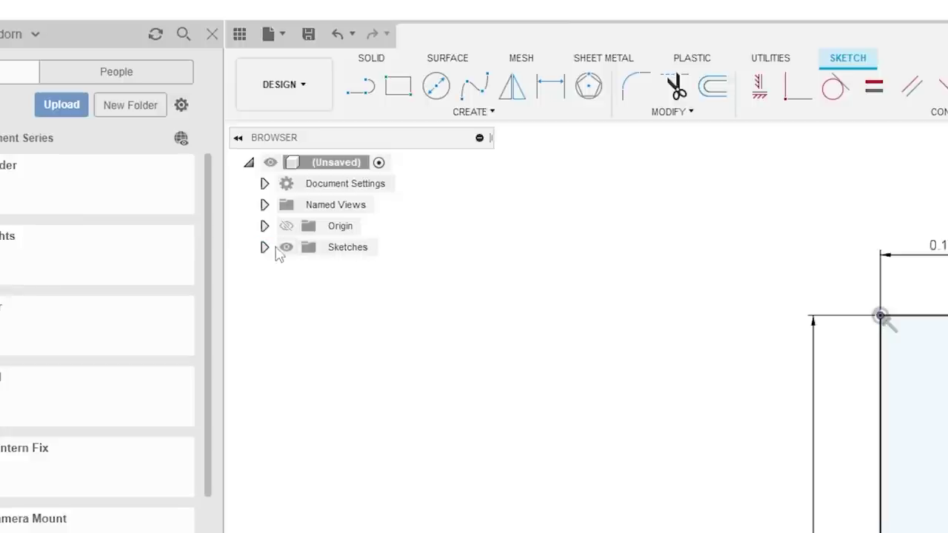
pyautogui.click(265, 247)
pyautogui.click(360, 269)
pyautogui.click(377, 269)
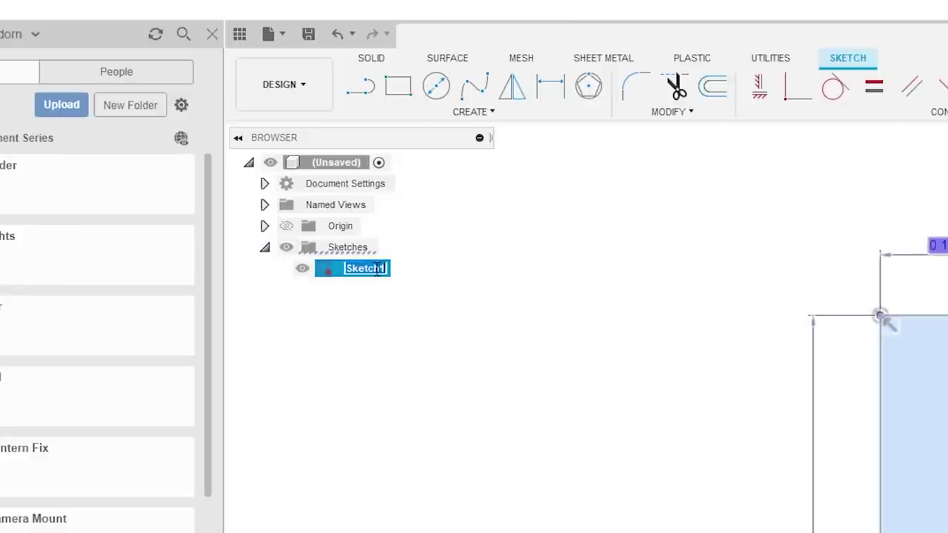
pyautogui.write('Belt Base')
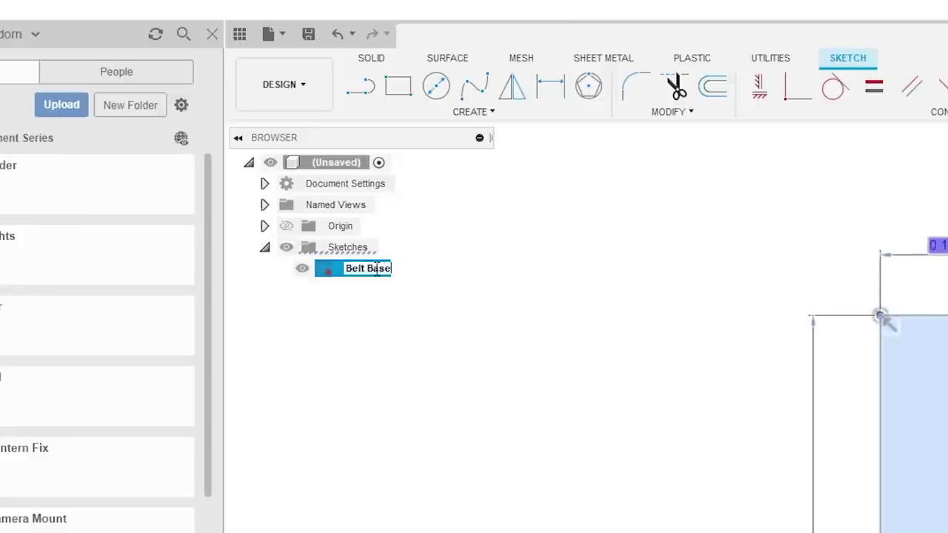
pyautogui.press('Return')
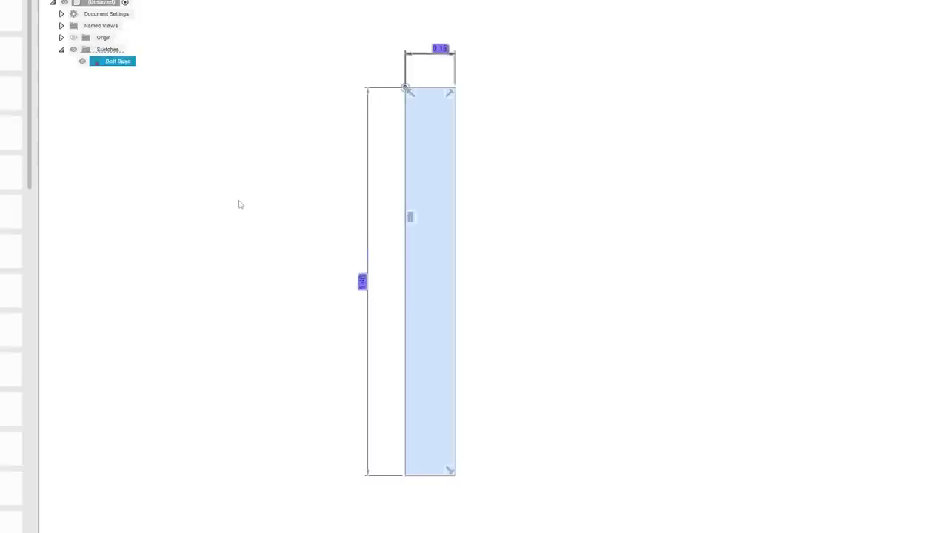
pyautogui.click(310, 231)
pyautogui.scroll(-1, 310, 231)
pyautogui.moveTo(303, 231)
pyautogui.mouseDown(button='middle')
pyautogui.moveTo(344, 245)
pyautogui.moveTo(321, 245)
pyautogui.mouseUp(button='middle')
pyautogui.scroll(-1, 346, 245)
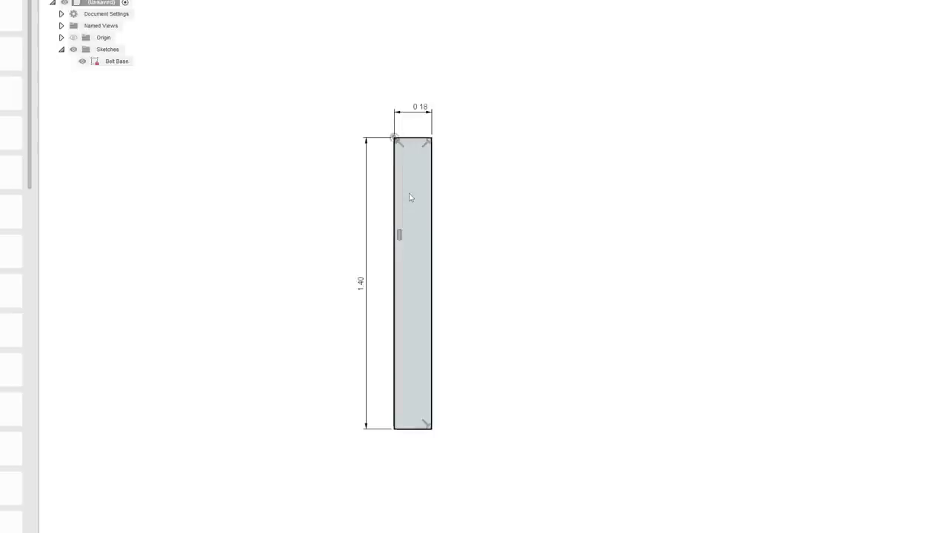
pyautogui.moveTo(332, 282); pyautogui.dragTo(311, 271, button='middle')
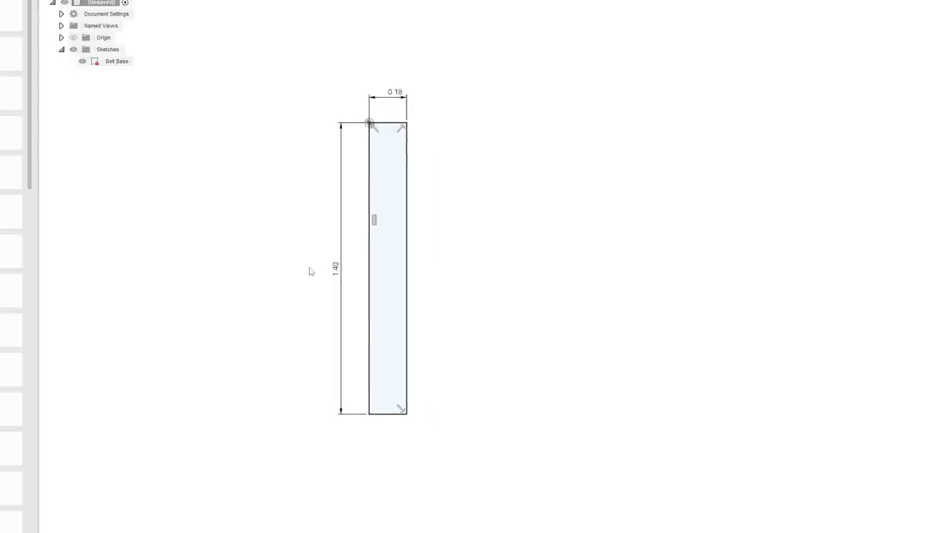
pyautogui.moveTo(304, 265); pyautogui.dragTo(321, 241, button='middle')
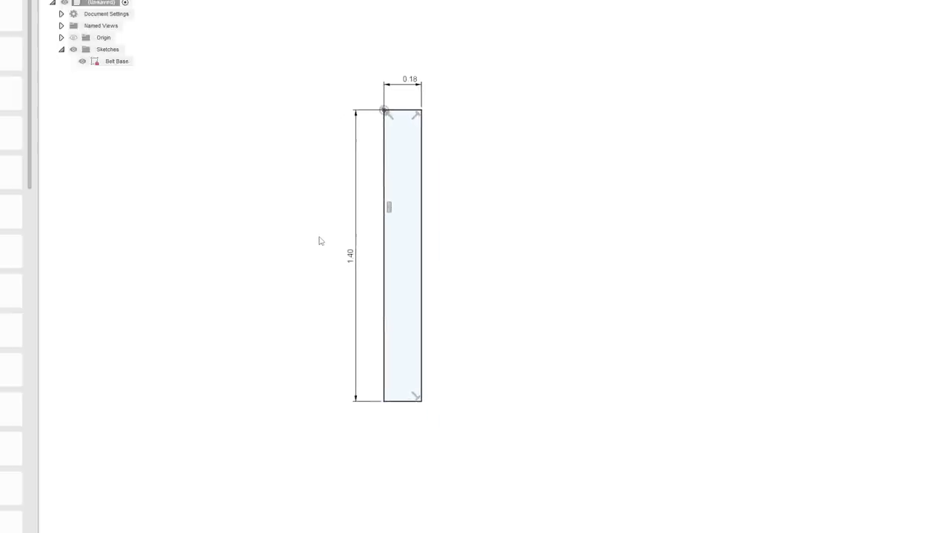
# Try a 45° line from the rectangle's lower-left corner down to below its right side.
pyautogui.scroll(2, 320, 241)
pyautogui.press('l')
pyautogui.moveTo(457, 487); pyautogui.dragTo(451, 448, button='middle')
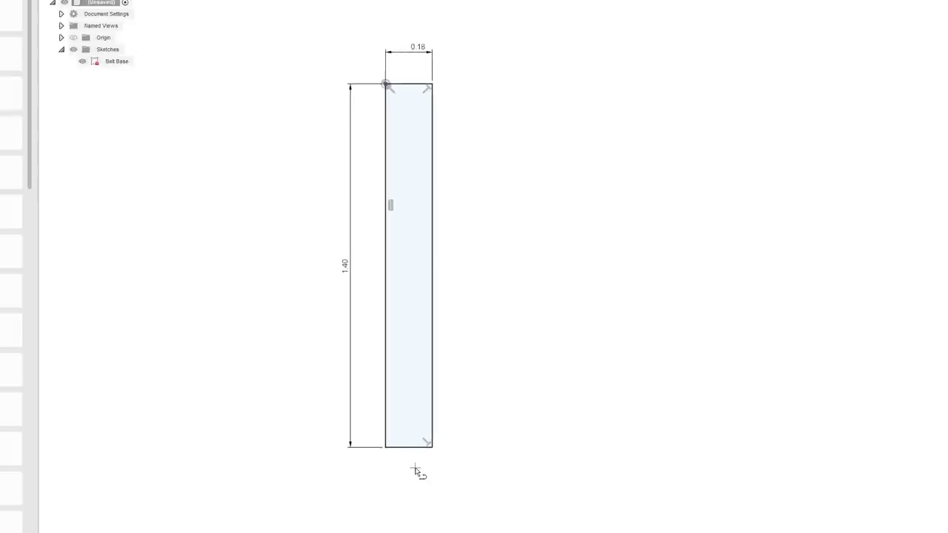
pyautogui.scroll(-4, 413, 474)
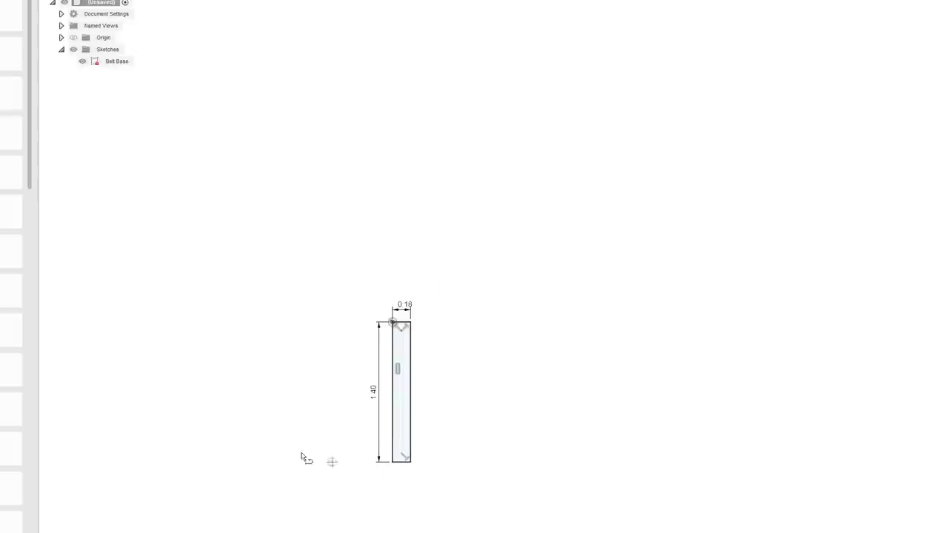
pyautogui.moveTo(301, 457); pyautogui.dragTo(498, 380, button='middle')
pyautogui.scroll(2, 614, 385)
pyautogui.scroll(4, 658, 410)
pyautogui.moveTo(649, 354); pyautogui.dragTo(511, 393, button='middle')
pyautogui.scroll(1, 406, 446)
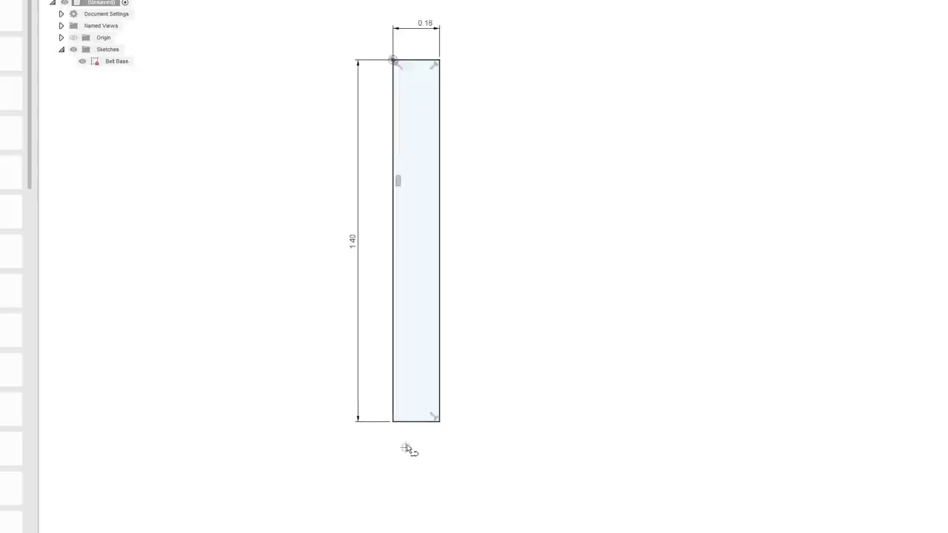
pyautogui.scroll(1, 406, 447)
pyautogui.moveTo(456, 428); pyautogui.dragTo(469, 446, button='middle')
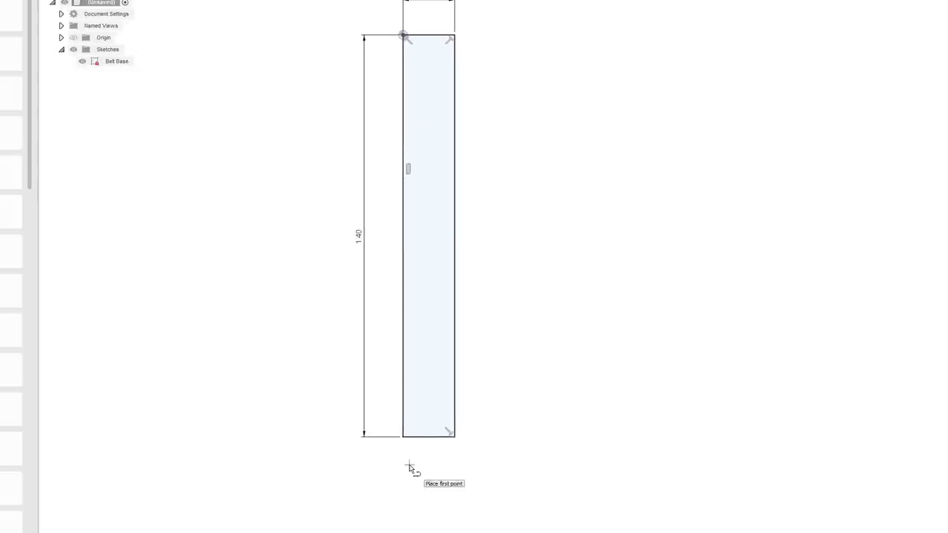
pyautogui.scroll(3, 410, 466)
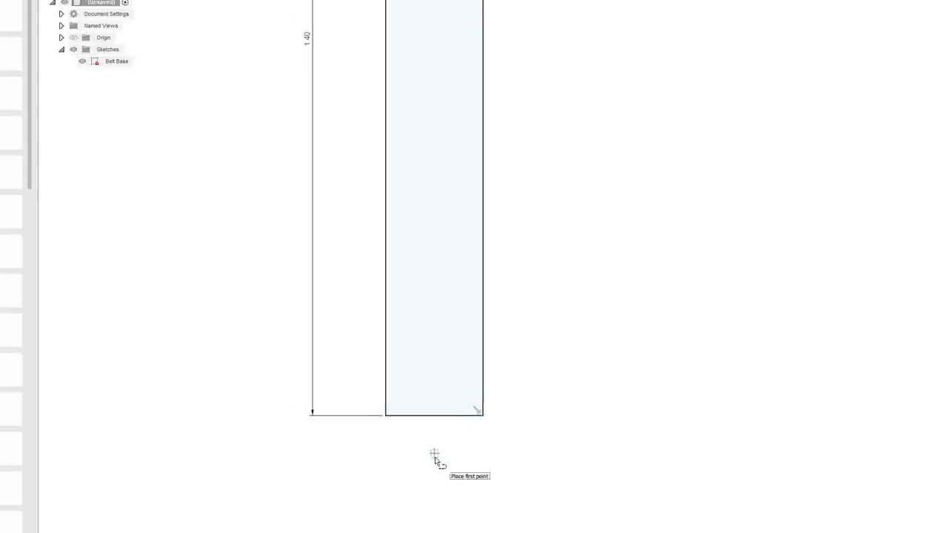
pyautogui.click(381, 412)
pyautogui.scroll(-2, 383, 437)
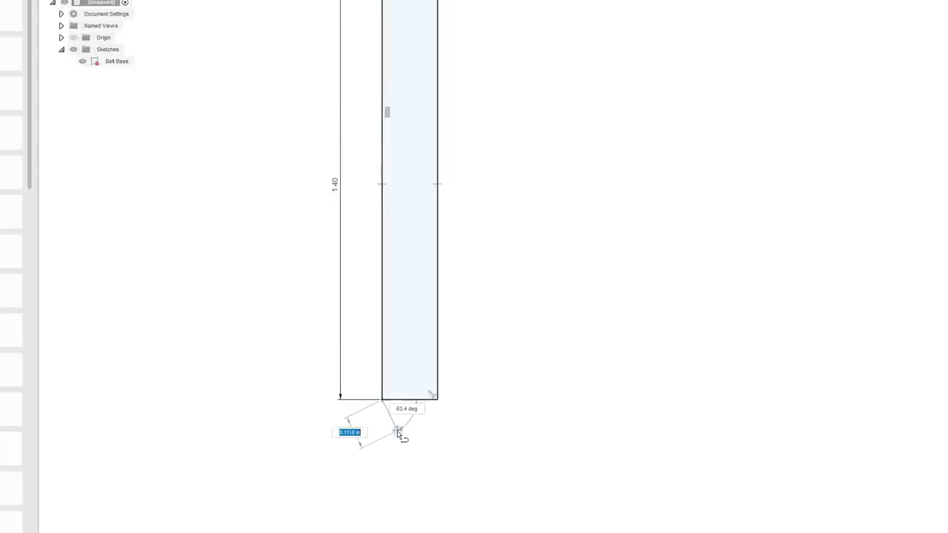
pyautogui.scroll(2, 398, 433)
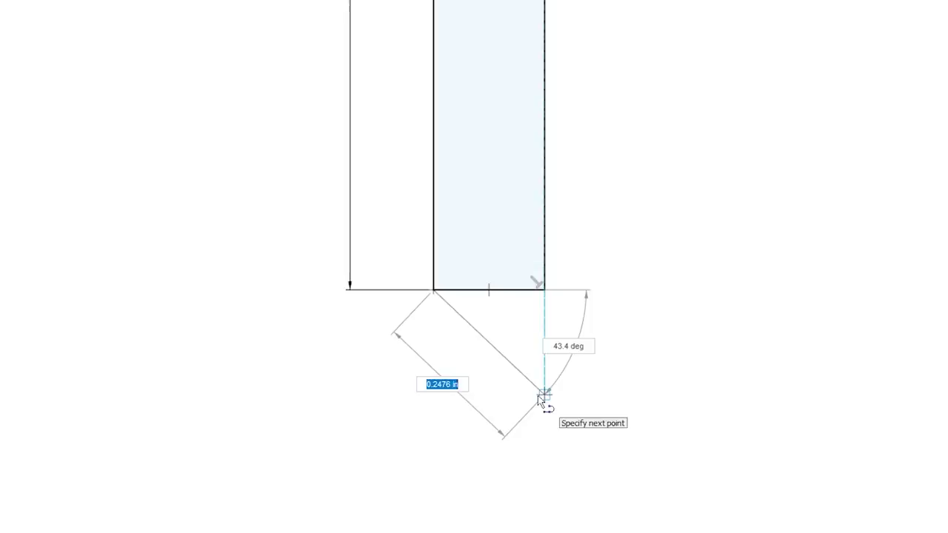
pyautogui.press('Tab')
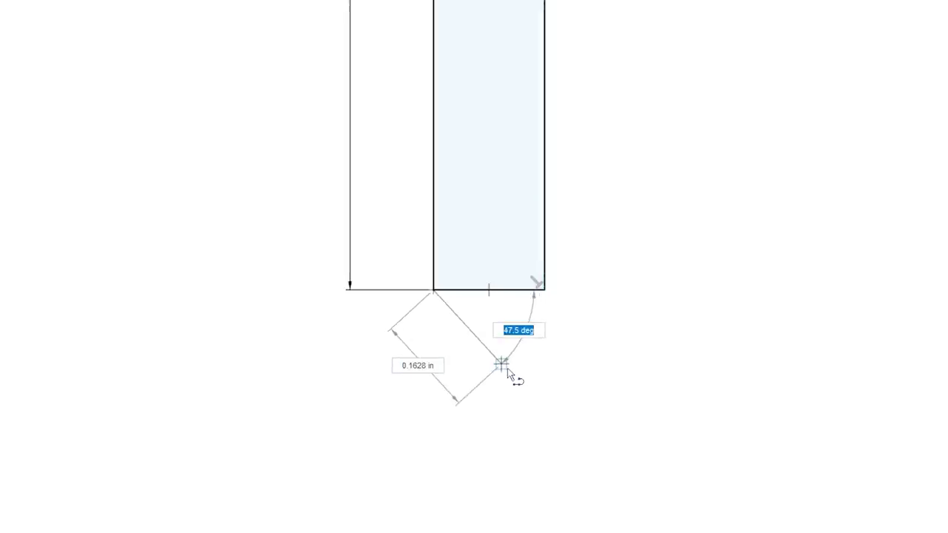
pyautogui.scroll(2, 508, 368)
pyautogui.write('45')
pyautogui.press('Tab')
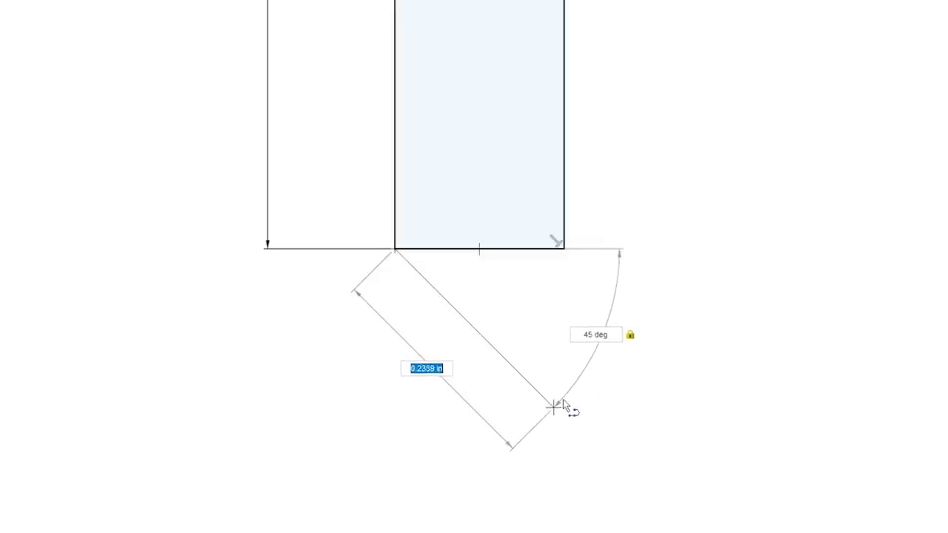
pyautogui.click(565, 419)
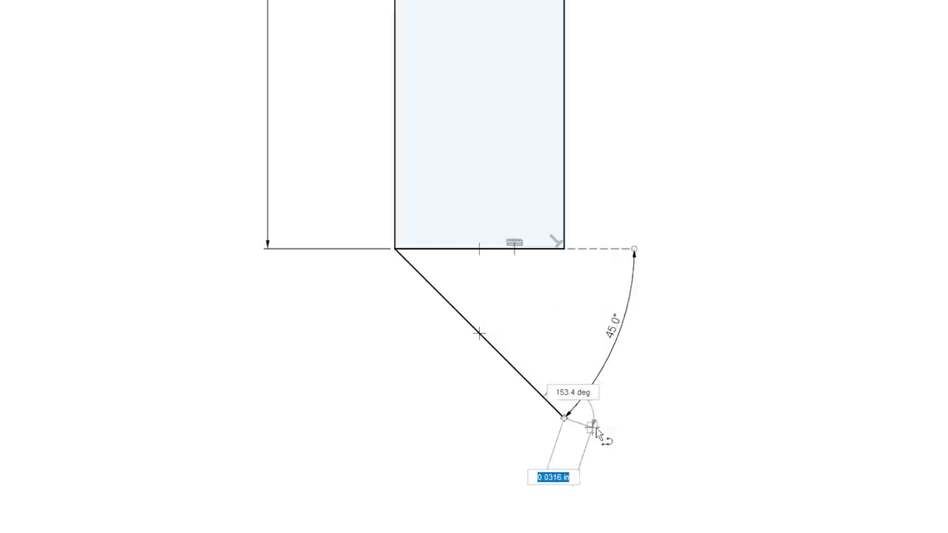
pyautogui.press('Escape')
# Undo the 45° line under the rectangle.
pyautogui.scroll(-1, 560, 326)
pyautogui.scroll(-5, 560, 326)
pyautogui.moveTo(665, 304)
pyautogui.mouseDown(button='middle')
pyautogui.moveTo(521, 285)
pyautogui.moveTo(538, 330)
pyautogui.moveTo(579, 375)
pyautogui.mouseUp(button='middle')
pyautogui.scroll(-1, 474, 297)
pyautogui.scroll(-1, 578, 375)
pyautogui.moveTo(611, 337)
pyautogui.mouseDown(button='middle')
pyautogui.moveTo(571, 362)
pyautogui.moveTo(562, 452)
pyautogui.mouseUp(button='middle')
pyautogui.hotkey('ctrl', 'z')
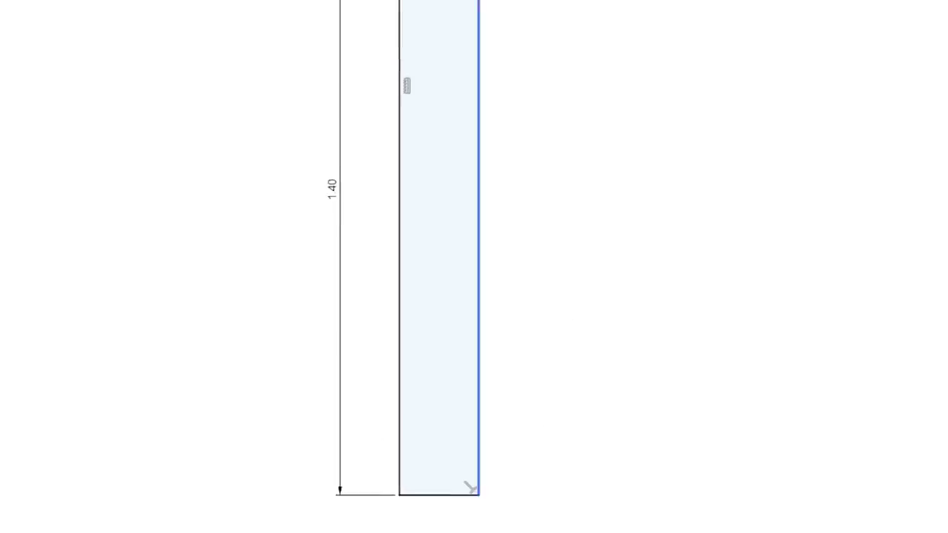
# Draw a 0.10 in horizontal line outward from the rectangle's top-right corner.
pyautogui.scroll(5, 457, 266)
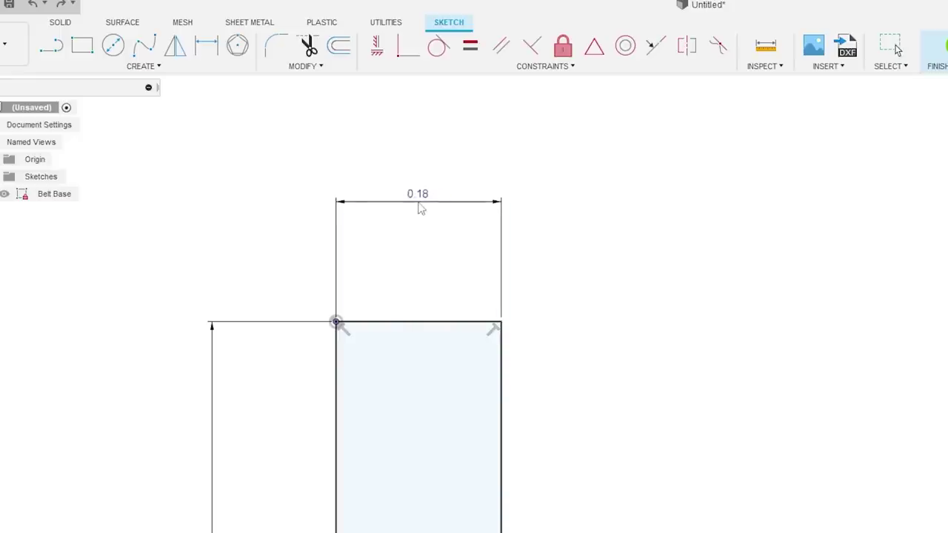
pyautogui.click(51, 47)
pyautogui.click(501, 323)
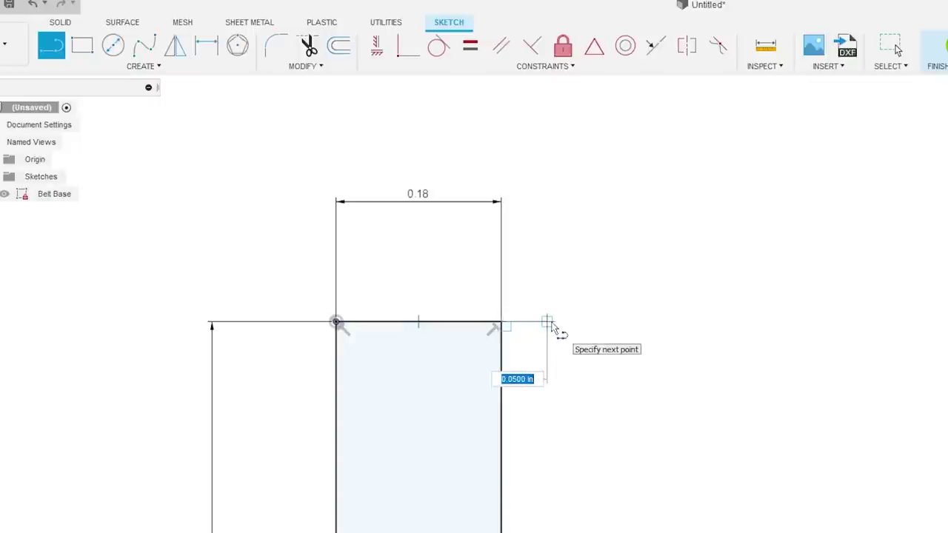
pyautogui.write('.1')
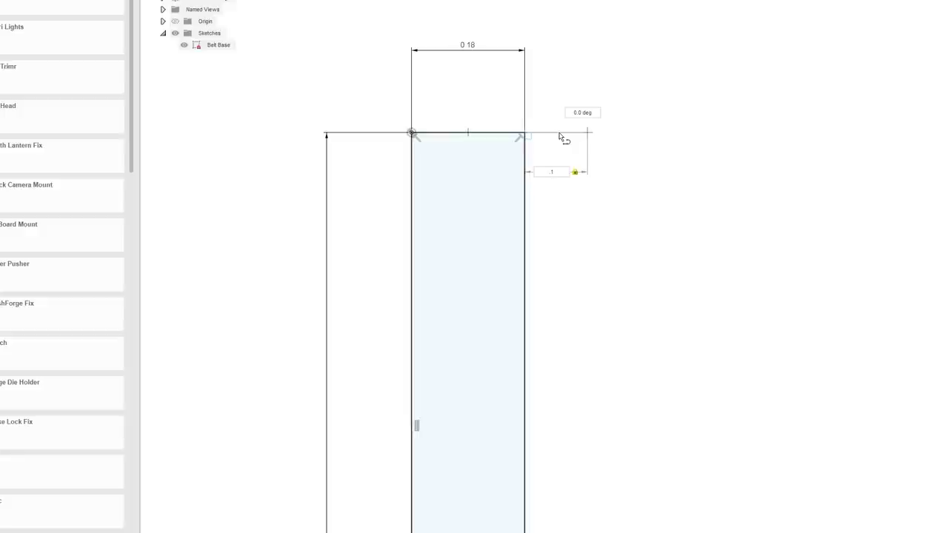
pyautogui.press('Return')
# Continue with a vertical line down from its outer end, level with the rectangle's bottom edge.
pyautogui.scroll(-5, 552, 528)
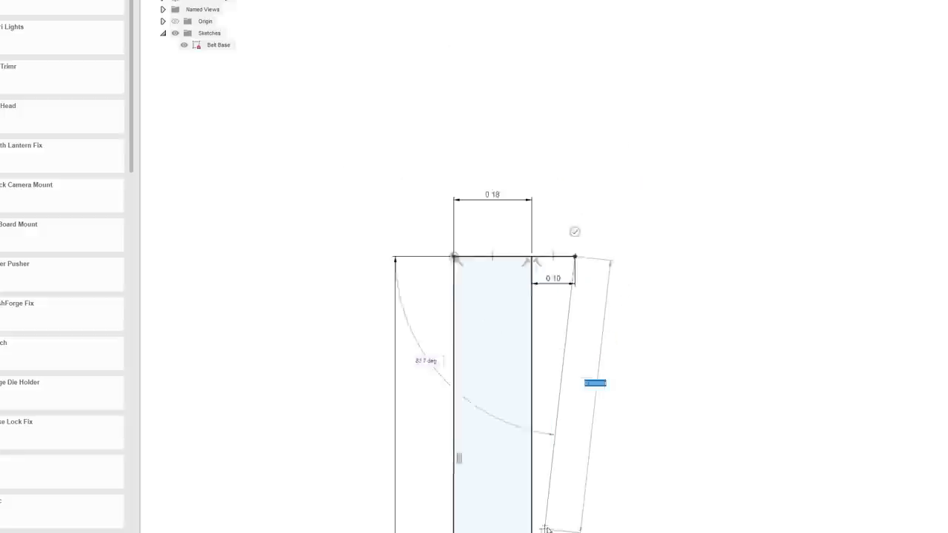
pyautogui.moveTo(572, 528); pyautogui.dragTo(504, 8, button='middle')
pyautogui.scroll(3, 512, 152)
pyautogui.click(488, 226)
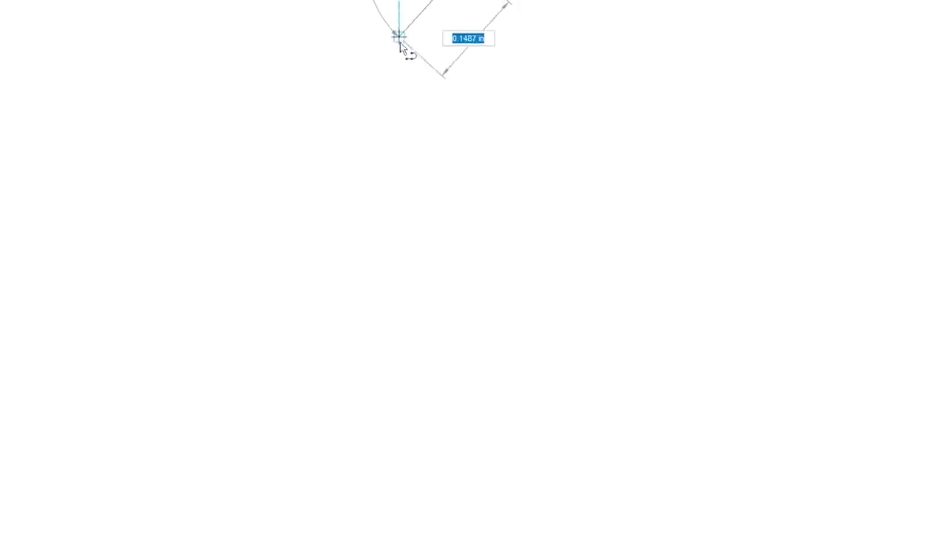
# Try a 45° line from the rectangle's lower-left corner, joined to the outer side line by a vertical and a slanted line.
pyautogui.moveTo(399, 37); pyautogui.dragTo(475, 215, button='middle')
pyautogui.scroll(2, 489, 140)
pyautogui.scroll(1, 489, 146)
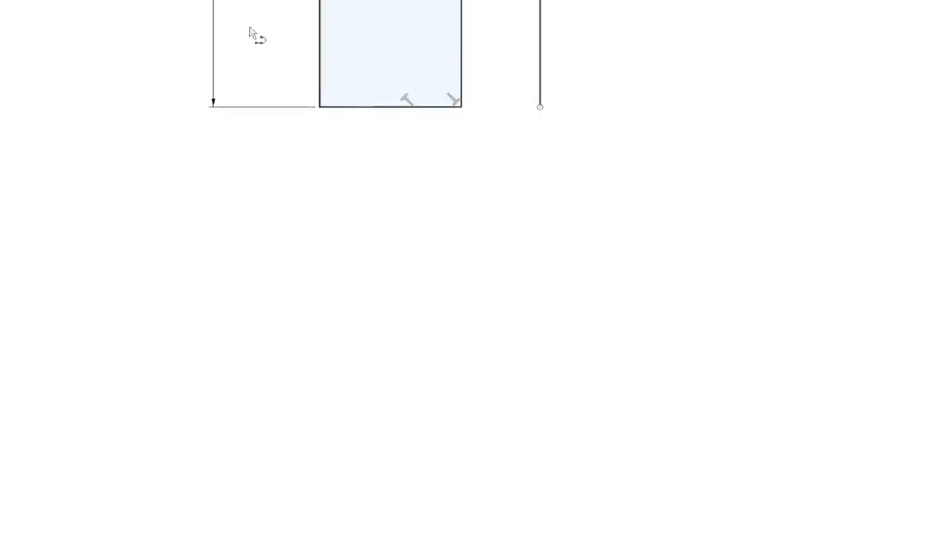
pyautogui.click(319, 107)
pyautogui.press('Tab')
pyautogui.write('45')
pyautogui.press('Tab')
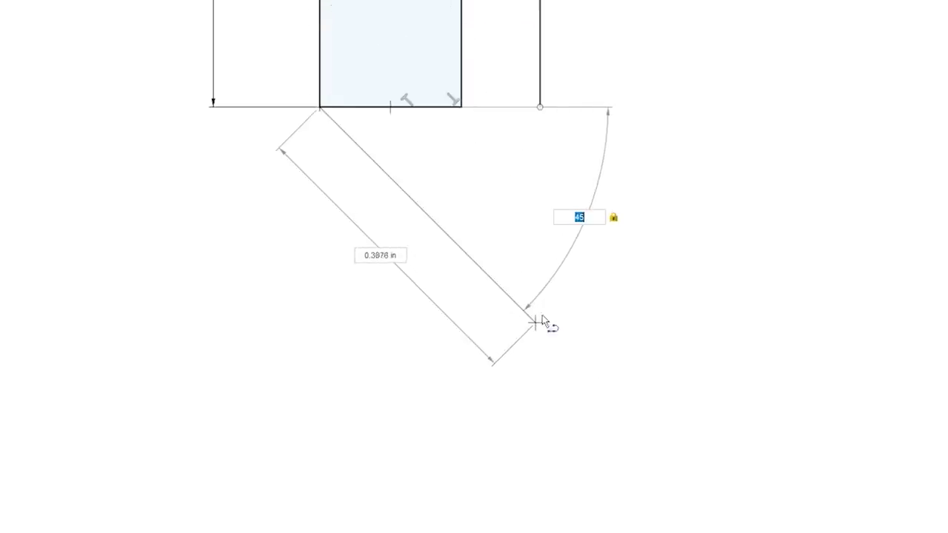
pyautogui.click(498, 277)
pyautogui.moveTo(549, 154); pyautogui.dragTo(498, 152)
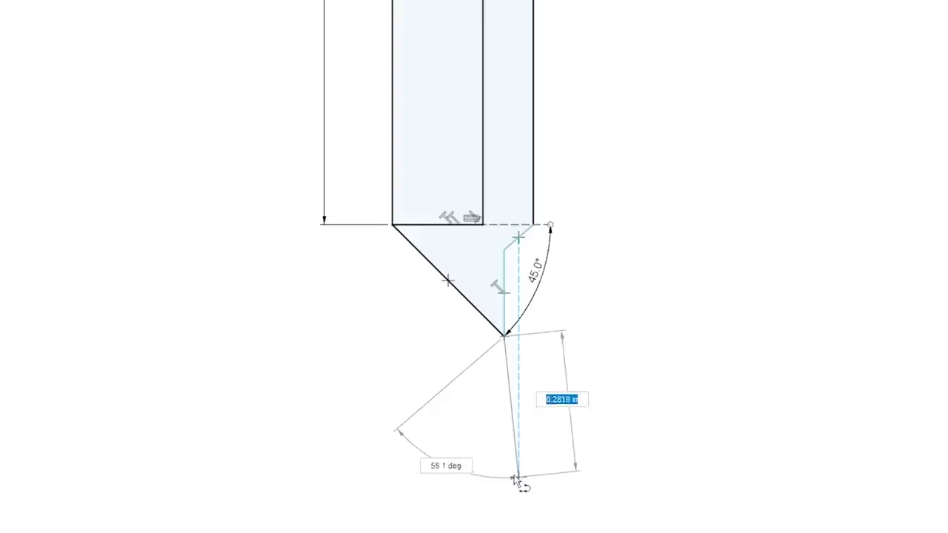
pyautogui.scroll(-1, 518, 479)
pyautogui.moveTo(517, 479)
pyautogui.mouseDown(button='middle')
pyautogui.moveTo(466, 391)
pyautogui.moveTo(443, 319)
pyautogui.mouseUp(button='middle')
pyautogui.scroll(1, 458, 388)
pyautogui.scroll(-3, 459, 389)
pyautogui.scroll(2, 443, 320)
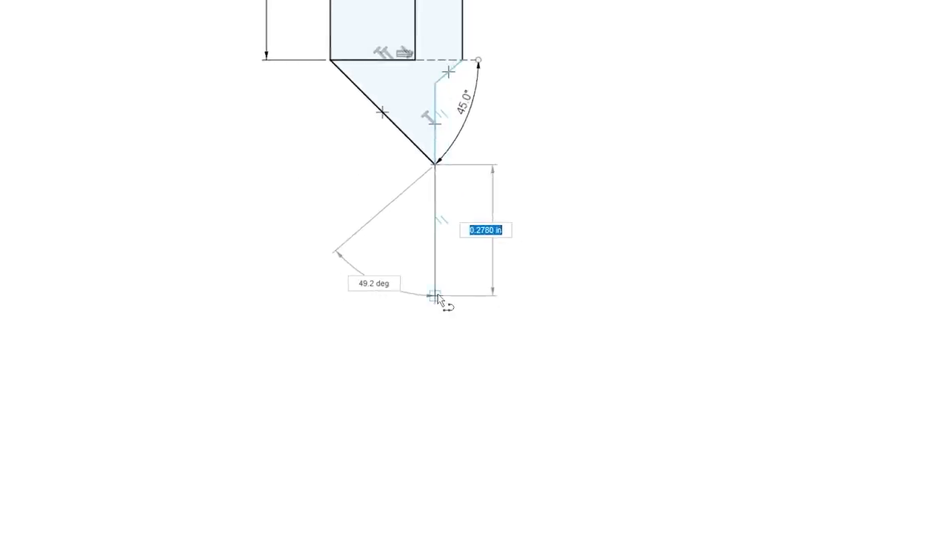
pyautogui.press('Escape')
# Try a 0.20 in vertical line downward from the lower end of the 45° line.
pyautogui.scroll(-1, 370, 252)
pyautogui.moveTo(367, 248); pyautogui.dragTo(386, 351, button='middle')
pyautogui.scroll(1, 402, 222)
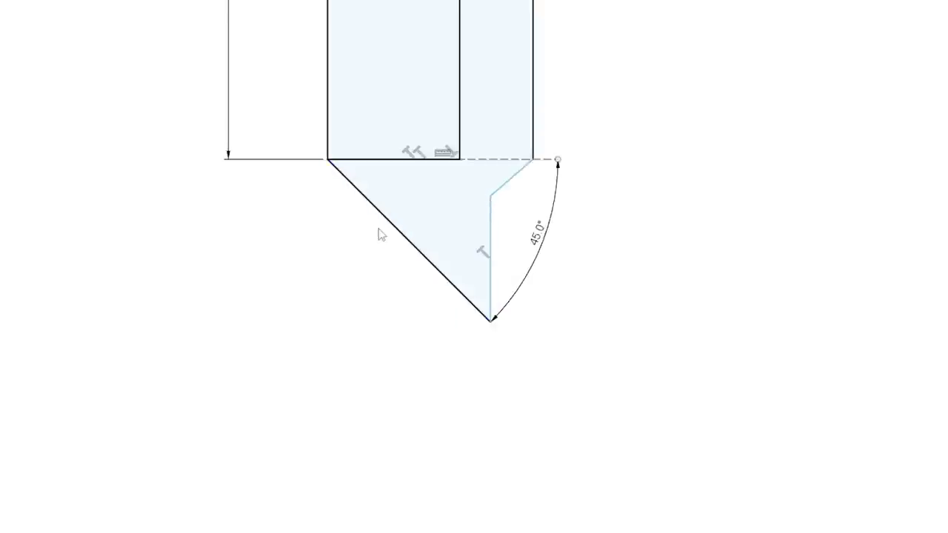
pyautogui.click(490, 321)
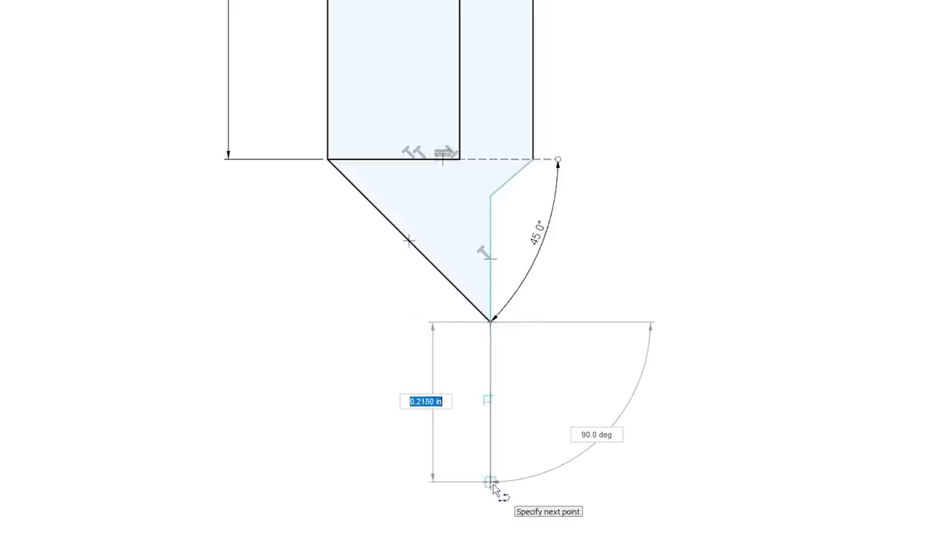
pyautogui.write('.2')
pyautogui.press('Return')
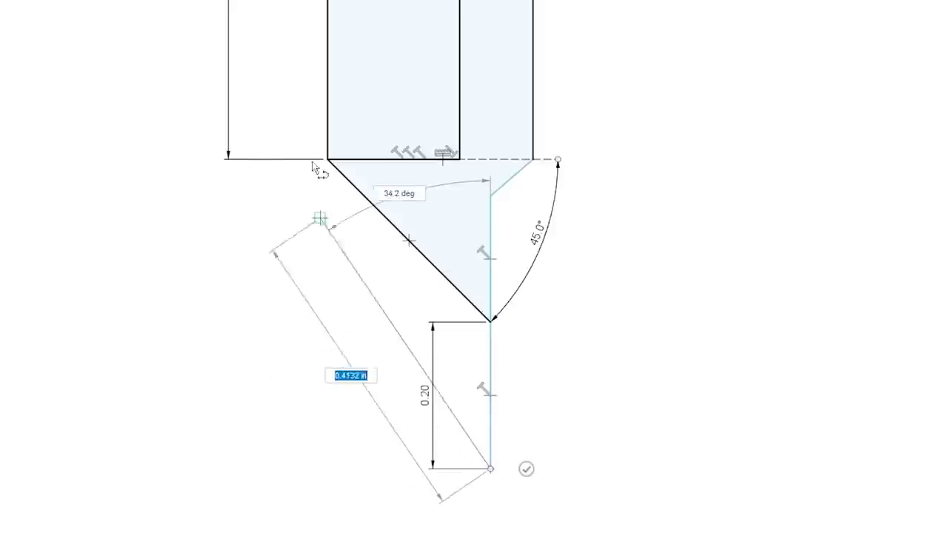
pyautogui.scroll(-2, 232, 400)
pyautogui.press('Escape')
# Try an outer outline from the origin, running down beside the rectangle and across to the end of the 0.20 in line.
pyautogui.scroll(-2, 180, 379)
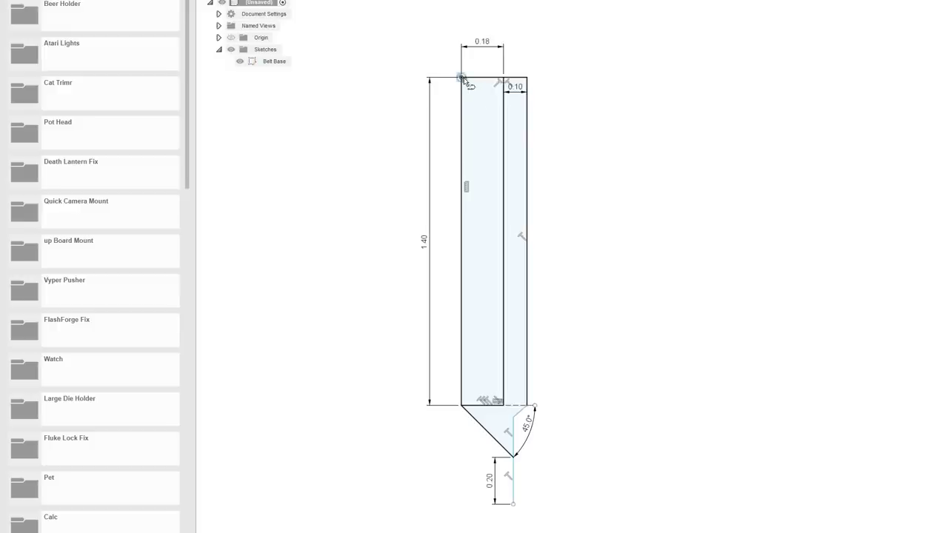
pyautogui.click(461, 77)
pyautogui.press('Tab')
pyautogui.press('Return')
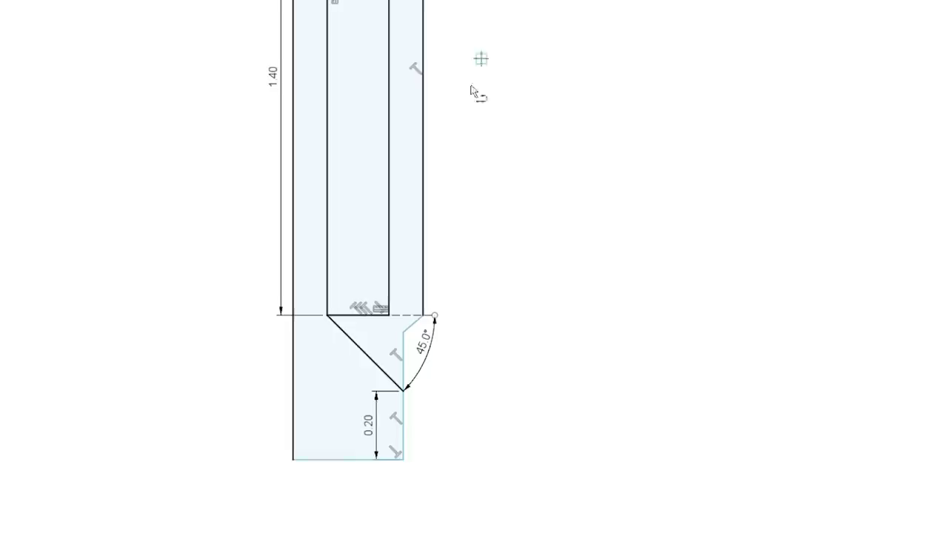
pyautogui.moveTo(476, 107); pyautogui.dragTo(541, 88, button='middle')
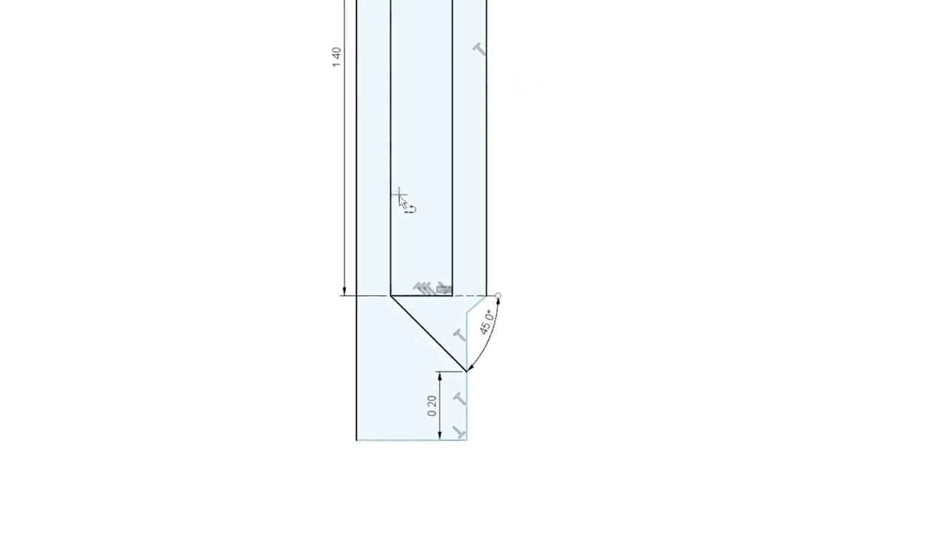
pyautogui.scroll(3, 416, 314)
pyautogui.moveTo(594, 343); pyautogui.dragTo(639, 323, button='middle')
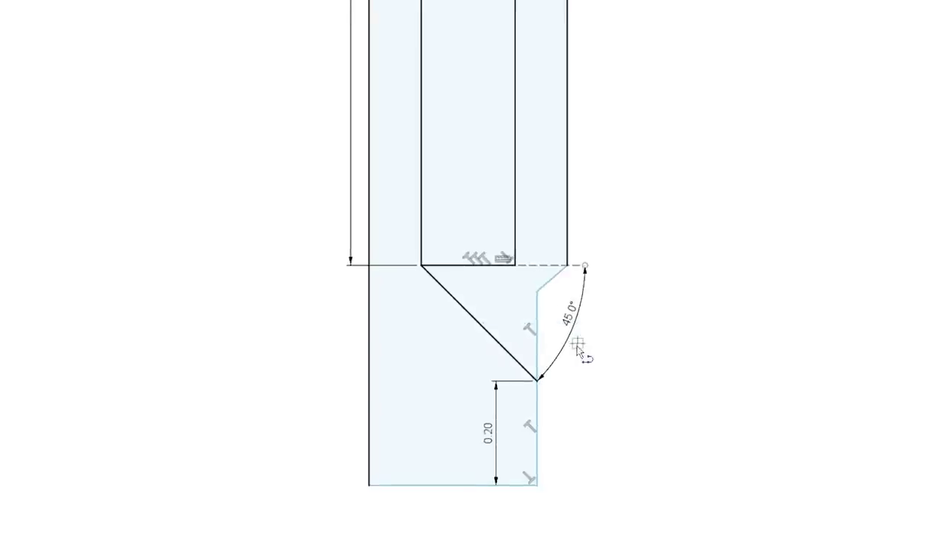
pyautogui.scroll(2, 504, 390)
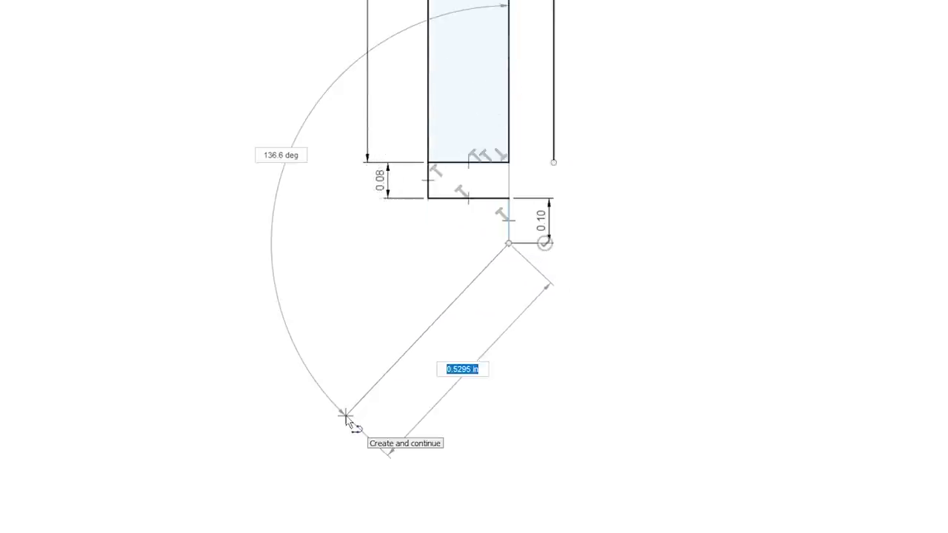
# Draw a line about 0.53 in long at 135° down and left from the lower end of the short 0.10 in vertical line.
pyautogui.press('Tab')
pyautogui.write('13')
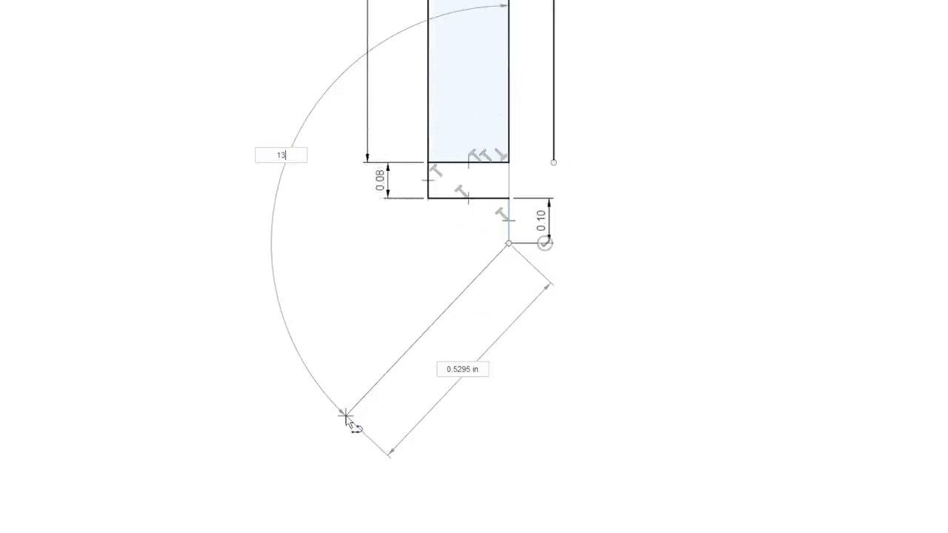
pyautogui.write('5')
pyautogui.press('Return')
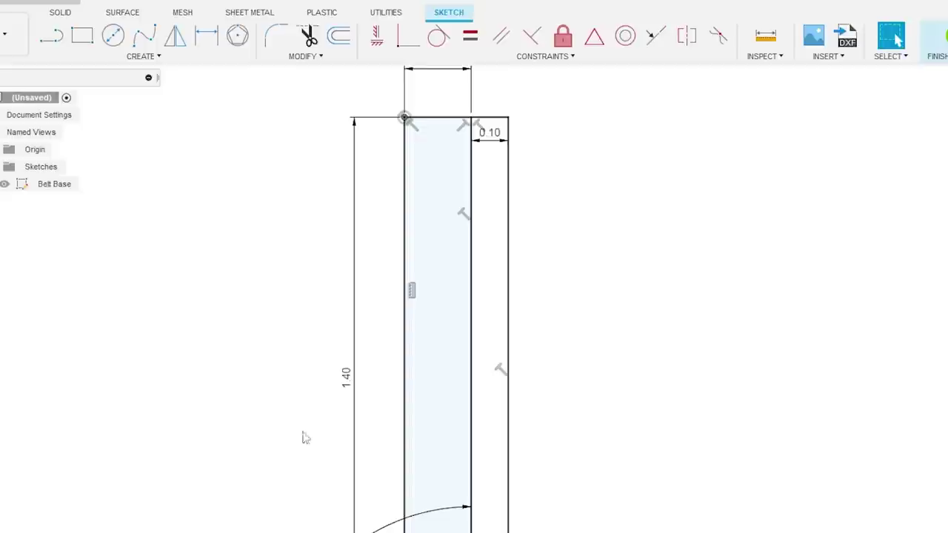
# Draw the outer left outline from the origin outward, with a vertical side about 1.86 in long ending on the 135° line.
pyautogui.click(51, 36)
pyautogui.click(405, 117)
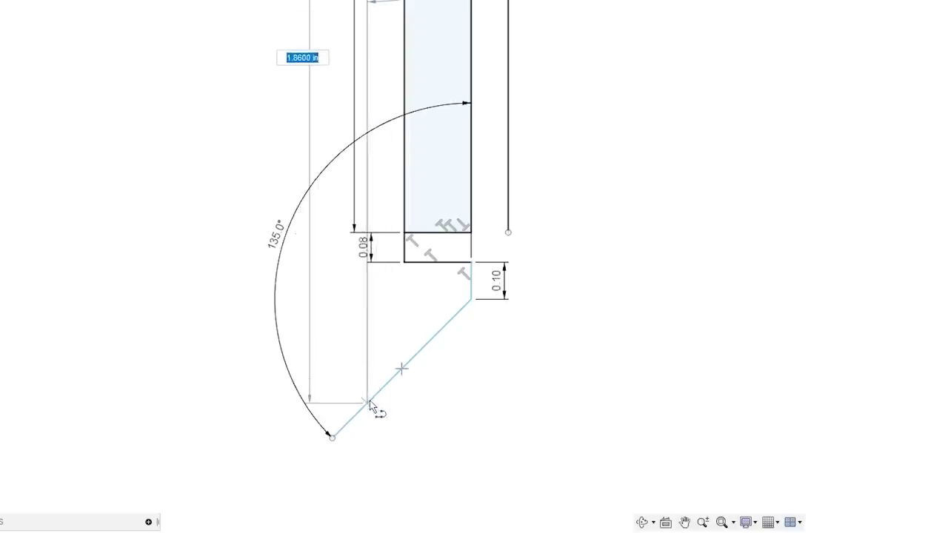
pyautogui.click(368, 409)
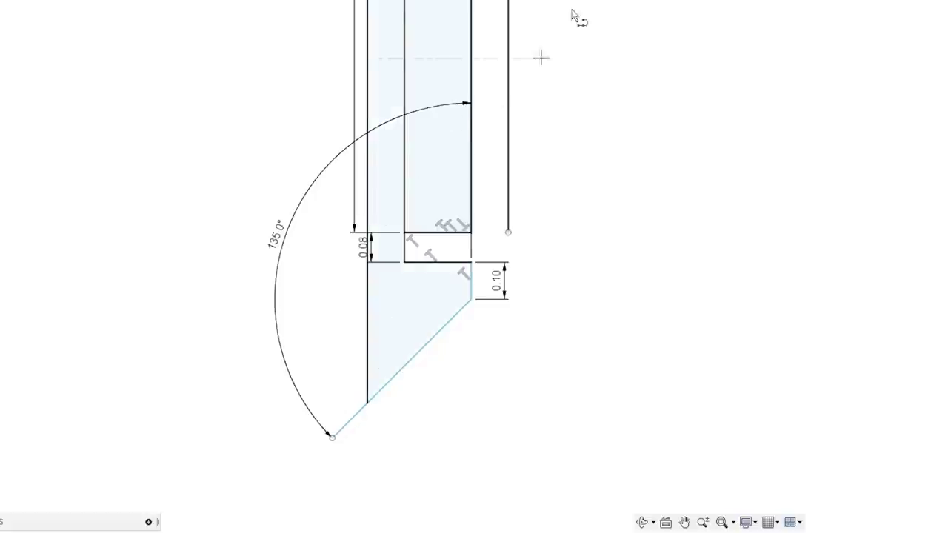
pyautogui.moveTo(472, 56); pyautogui.dragTo(535, 119, button='middle')
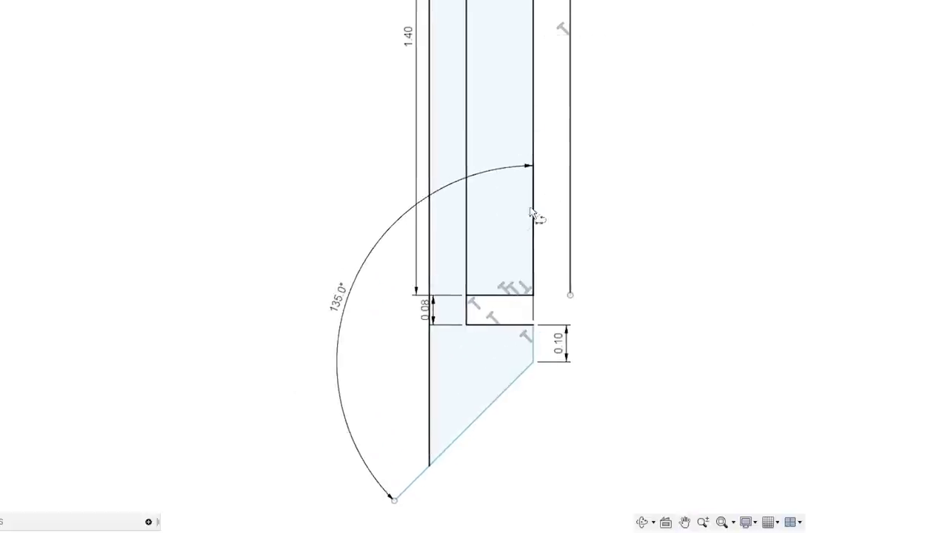
pyautogui.scroll(5, 519, 380)
pyautogui.scroll(-2, 509, 364)
pyautogui.moveTo(507, 232); pyautogui.dragTo(507, 277, button='middle')
pyautogui.scroll(-2, 508, 276)
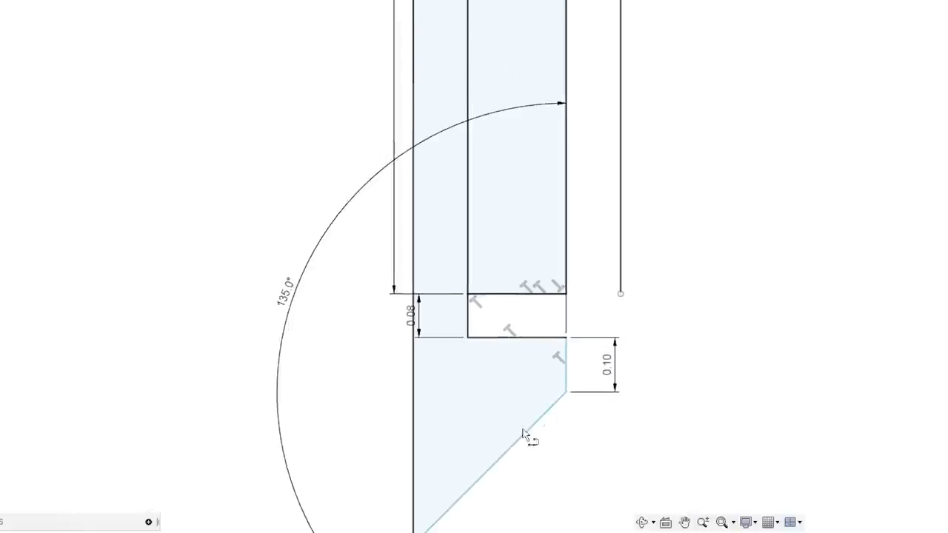
pyautogui.scroll(-3, 658, 333)
pyautogui.moveTo(663, 167); pyautogui.dragTo(649, 328, button='middle')
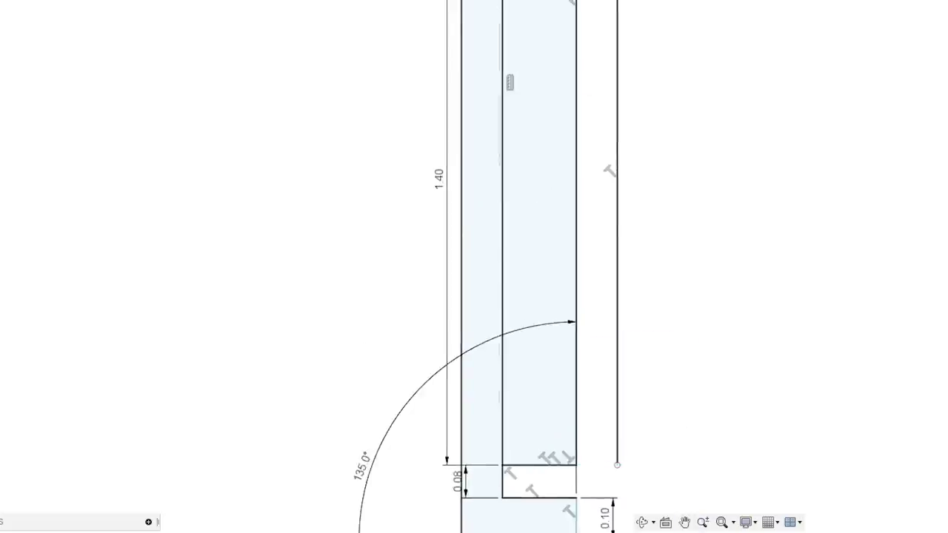
# Offset the connected notch, short vertical and 135° lines outward by 0.02 in.
pyautogui.scroll(-2, 600, 259)
pyautogui.moveTo(670, 285); pyautogui.dragTo(605, 84, button='middle')
pyautogui.scroll(4, 479, 237)
pyautogui.scroll(-2, 562, 241)
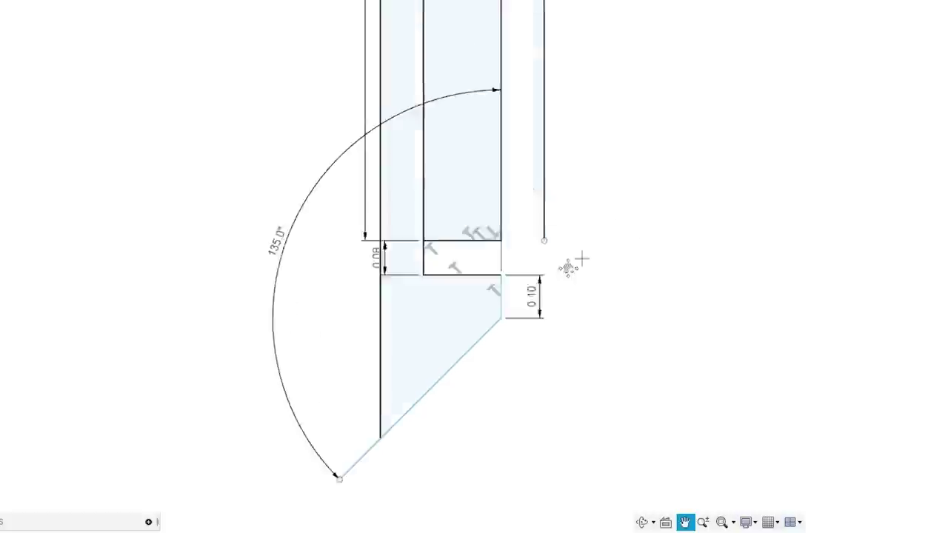
pyautogui.scroll(-1, 631, 201)
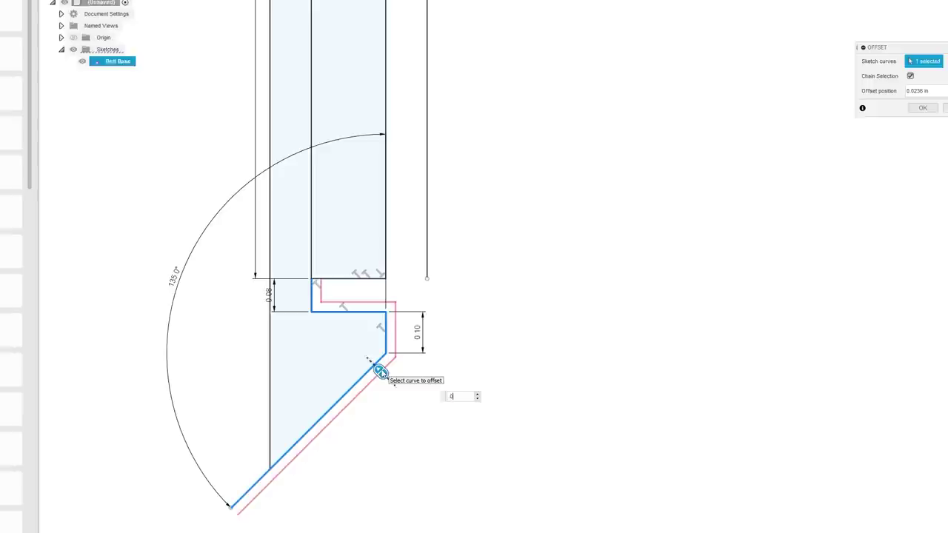
pyautogui.write('02')
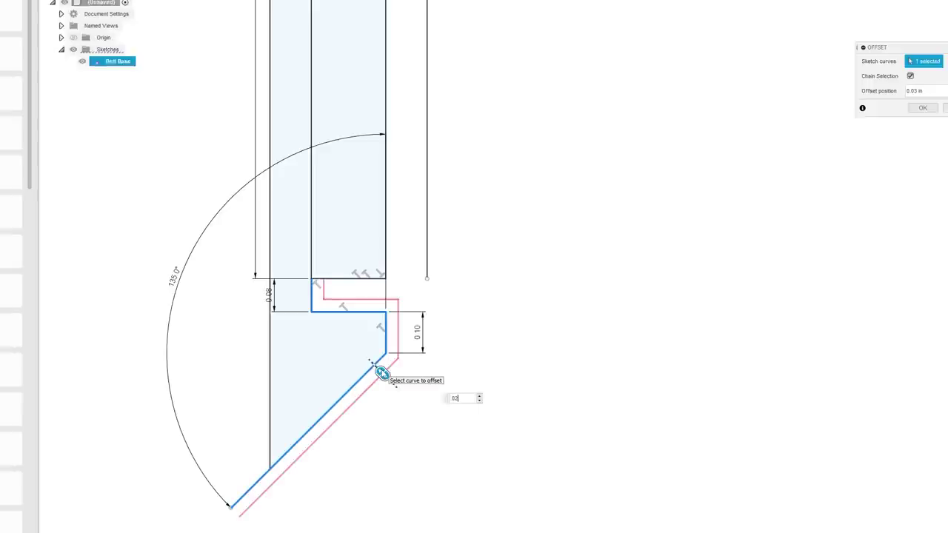
pyautogui.press('Return')
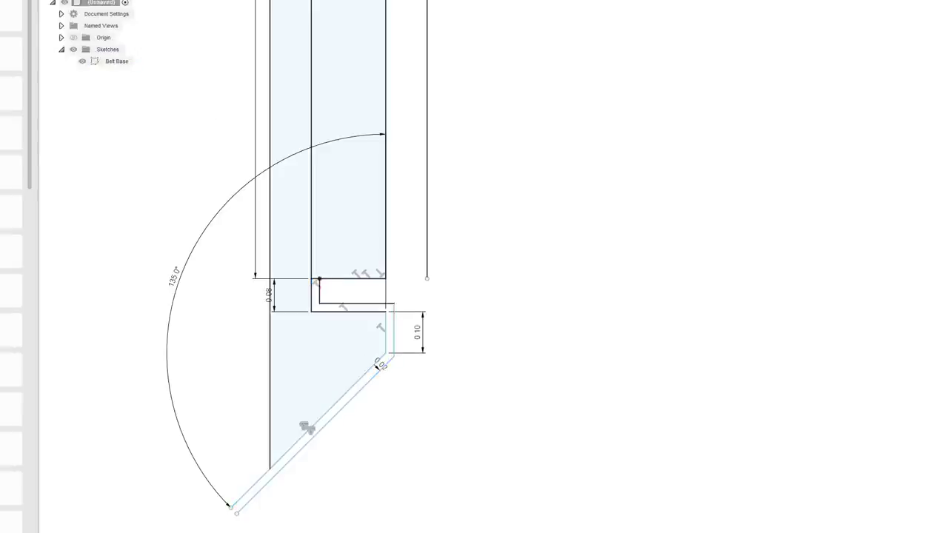
# Draw a slanted line joining the offset's upper outer corner to the lower end of the vertical line right of the slot.
pyautogui.scroll(3, 436, 338)
pyautogui.click(366, 278)
pyautogui.click(420, 234)
pyautogui.scroll(-3, 394, 411)
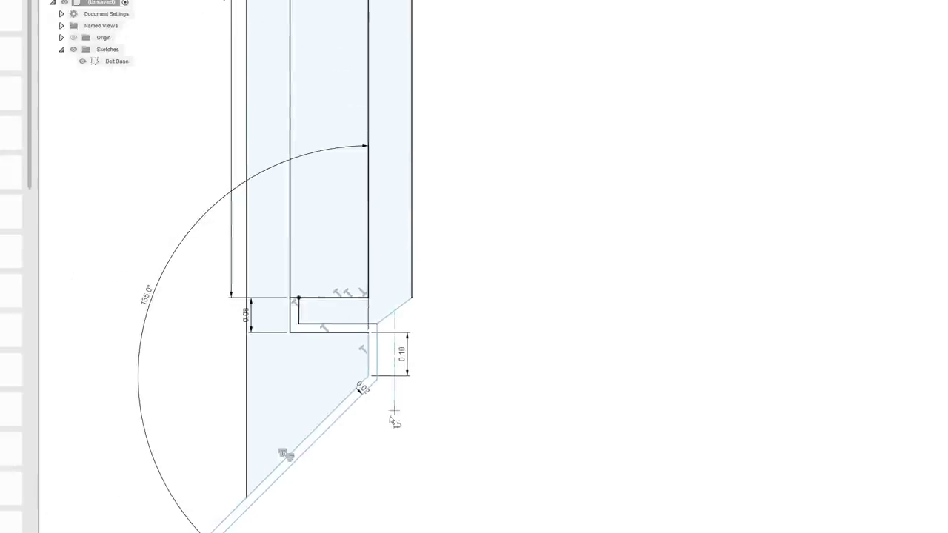
# Draw a 0.05 in vertical line down from the offset diagonal, a short horizontal base line, and a line rising outward at 45°.
pyautogui.scroll(3, 277, 449)
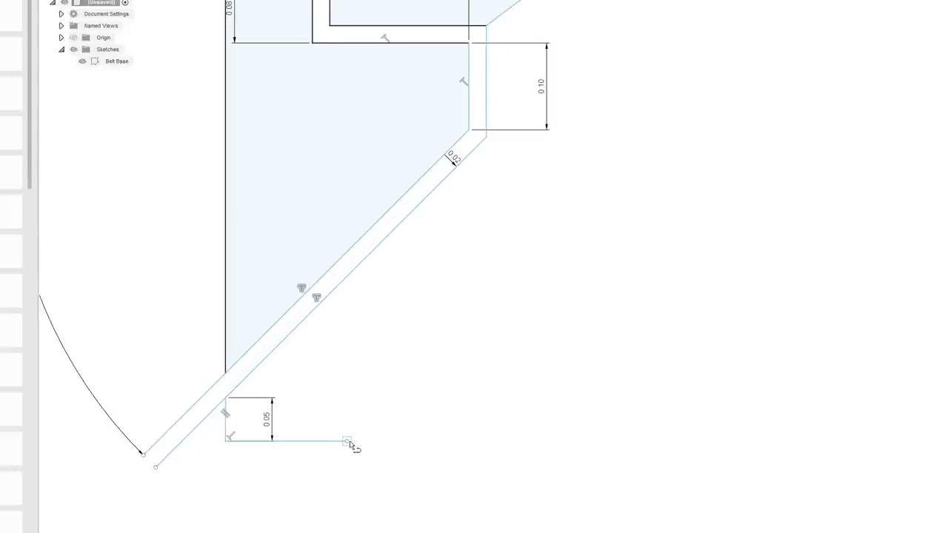
pyautogui.click(349, 442)
pyautogui.scroll(-3, 422, 385)
pyautogui.scroll(2, 433, 383)
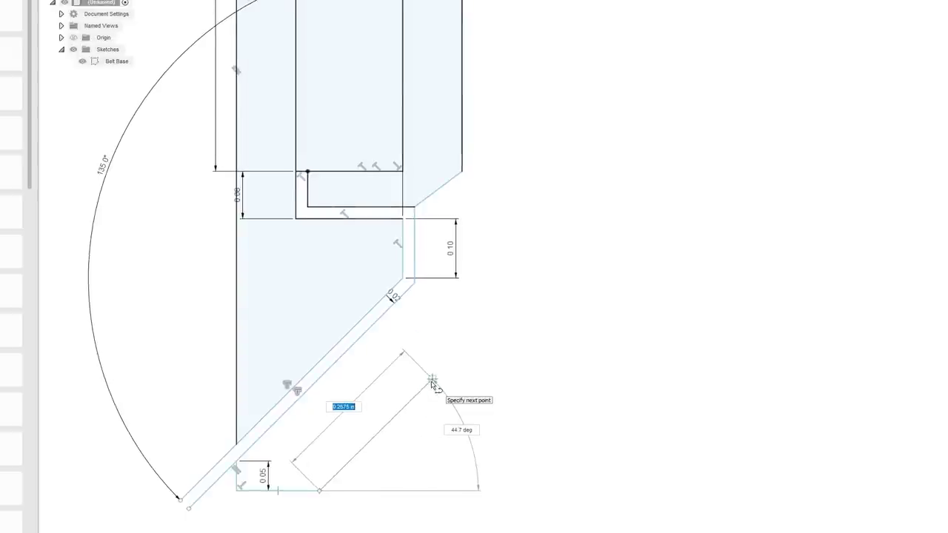
pyautogui.click(497, 250)
pyautogui.press('Escape')
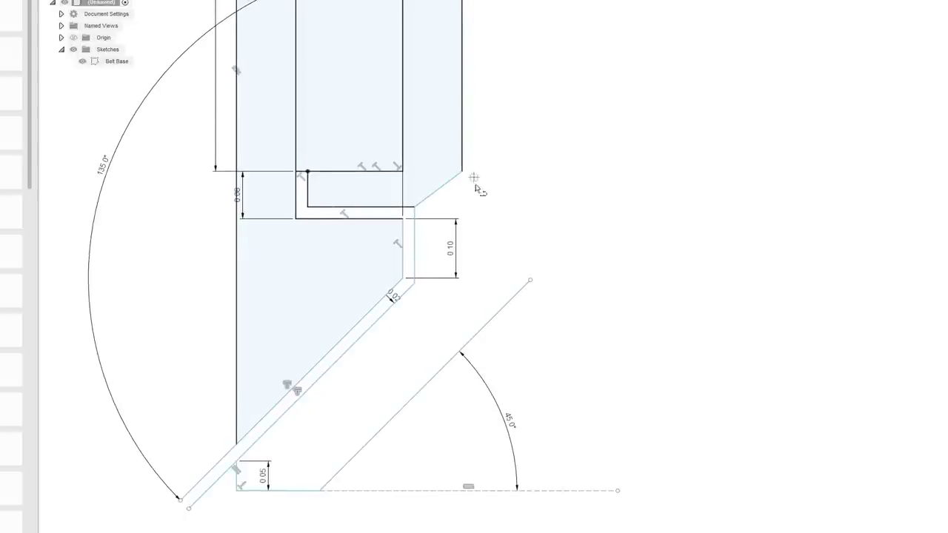
# Extend the vertical line right of the slot down to the 45° line.
pyautogui.click(462, 173)
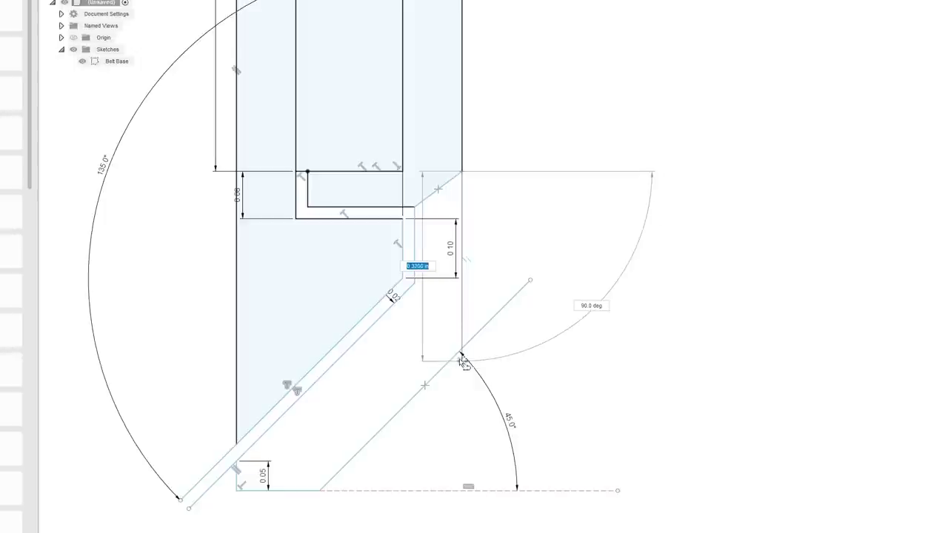
pyautogui.click(460, 351)
pyautogui.scroll(-3, 521, 275)
pyautogui.press('Escape')
# Draw a 0.20 in horizontal line outward from the profile's upper right corner and a long vertical line down past the 45° line's height.
pyautogui.scroll(-2, 531, 312)
pyautogui.moveTo(569, 232); pyautogui.dragTo(433, 395, button='middle')
pyautogui.scroll(-3, 428, 387)
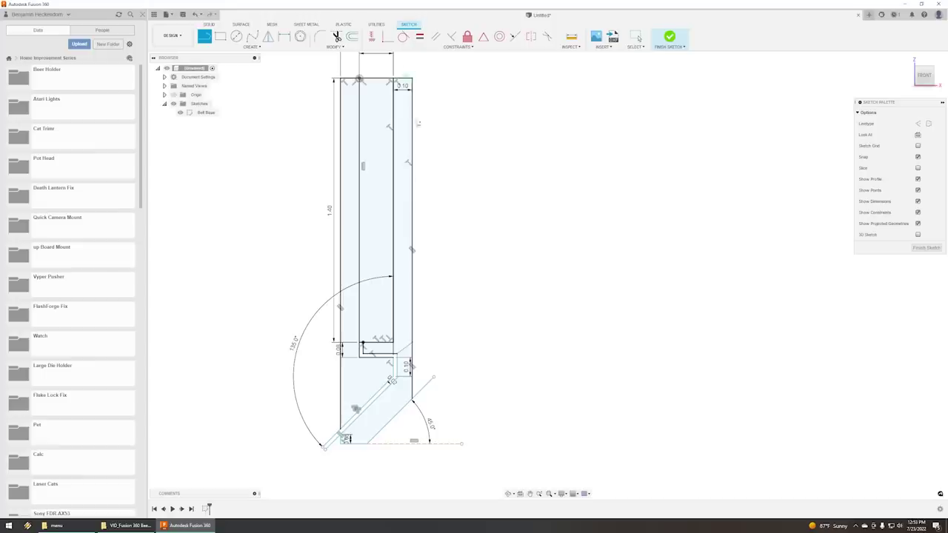
pyautogui.scroll(1, 440, 122)
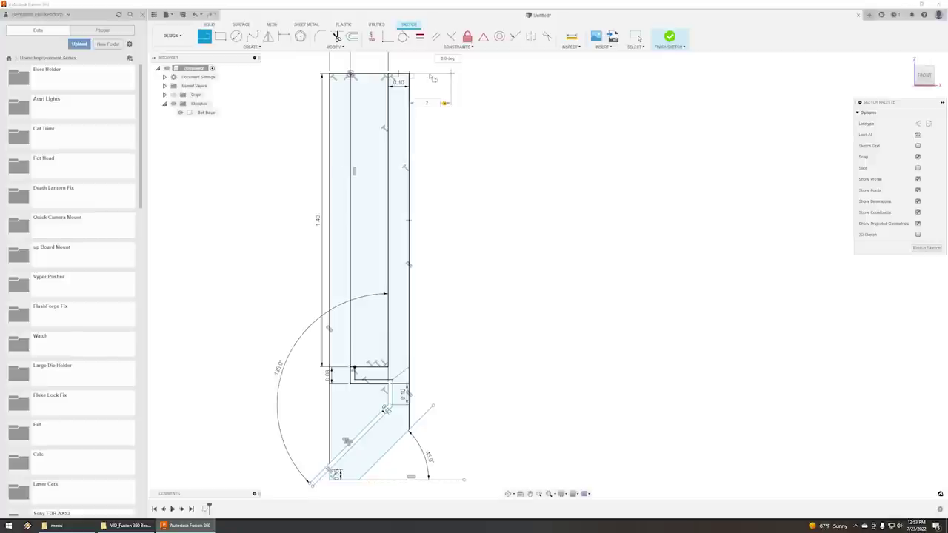
pyautogui.scroll(1, 453, 444)
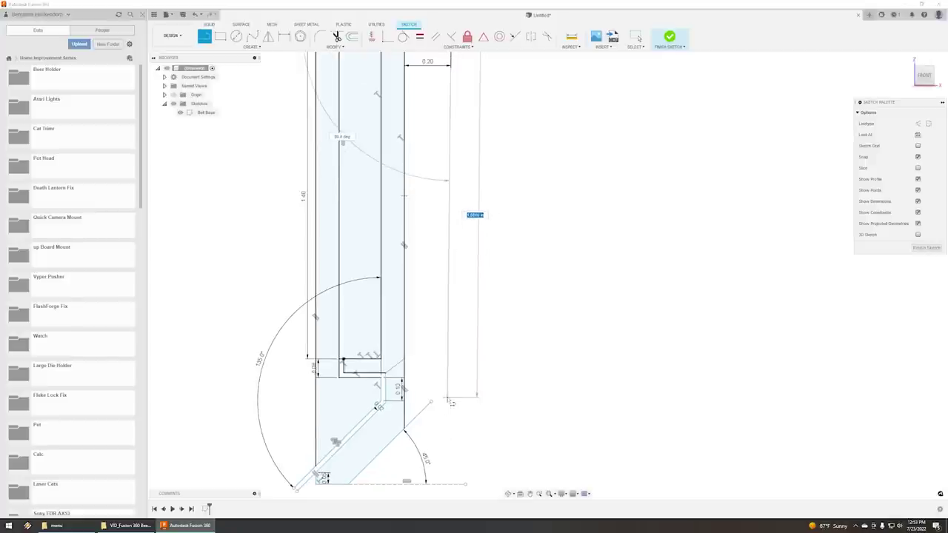
pyautogui.click(452, 443)
pyautogui.press('Escape')
# Extend the 45° line with a collinear line up to the new outer vertical line.
pyautogui.scroll(2, 433, 442)
pyautogui.scroll(2, 432, 442)
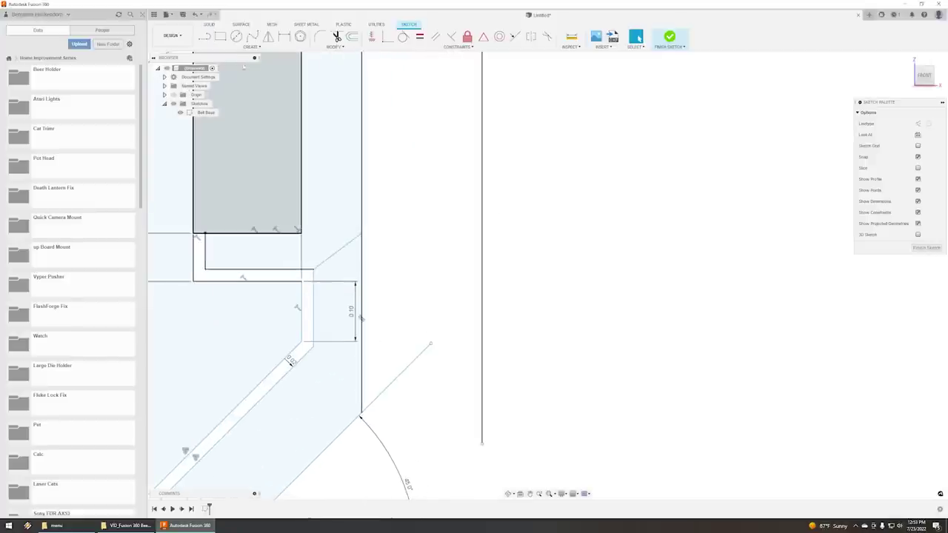
pyautogui.click(205, 36)
pyautogui.click(430, 344)
pyautogui.click(485, 297)
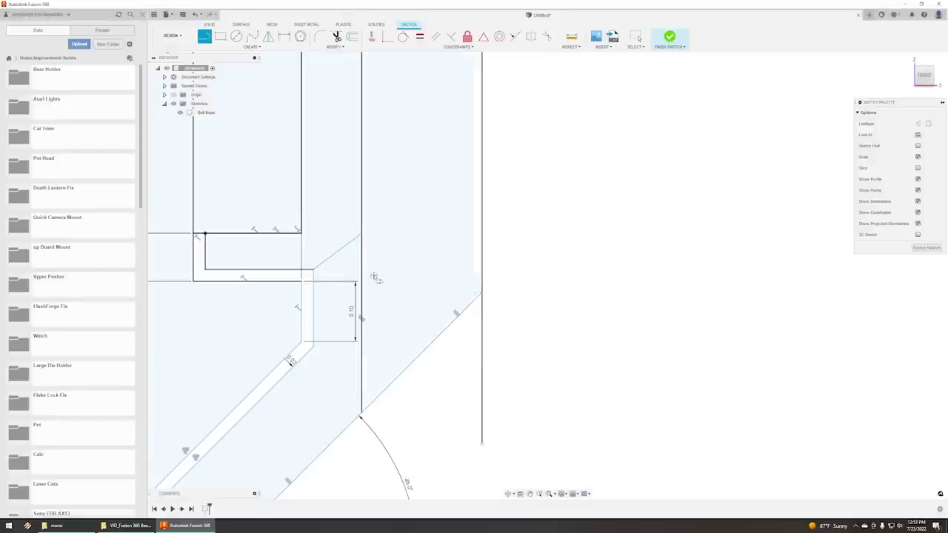
pyautogui.scroll(-5, 438, 348)
pyautogui.scroll(5, 396, 326)
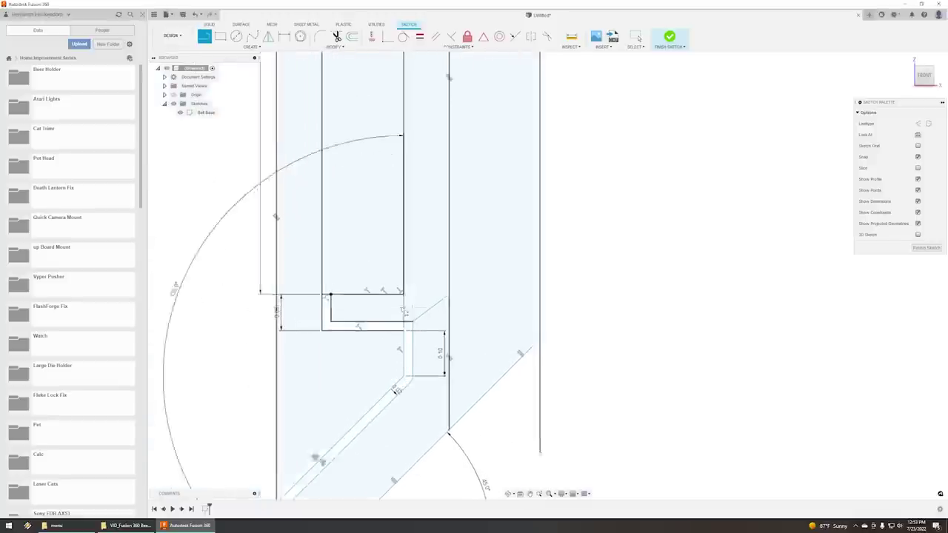
# Trim away the offset segments inside the small notch below the slot.
pyautogui.click(337, 36)
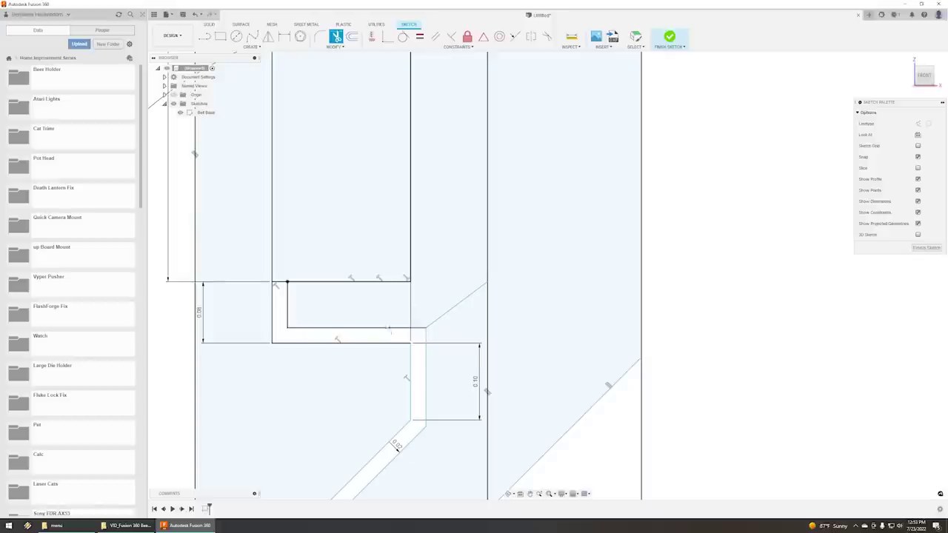
pyautogui.click(385, 328)
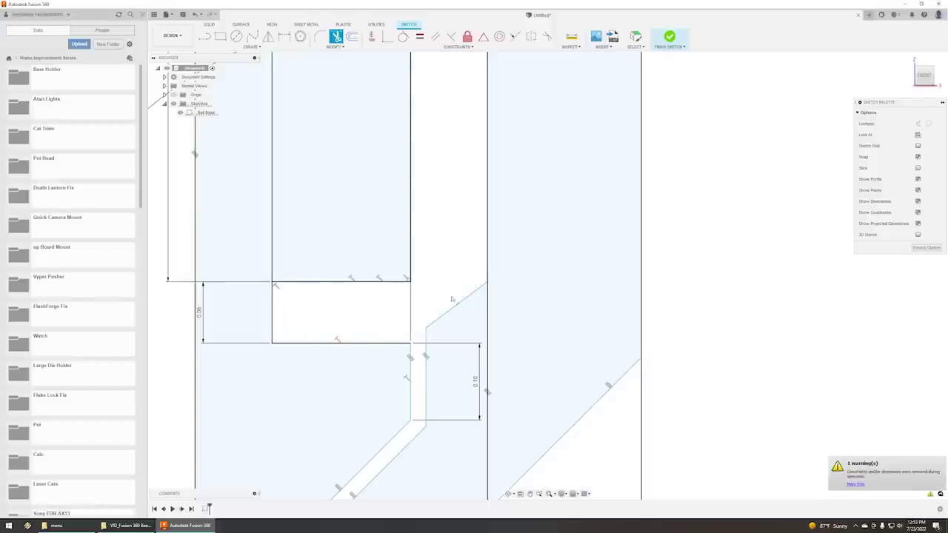
pyautogui.scroll(-6, 442, 305)
pyautogui.scroll(5, 393, 118)
pyautogui.moveTo(363, 107); pyautogui.dragTo(356, 213, button='middle')
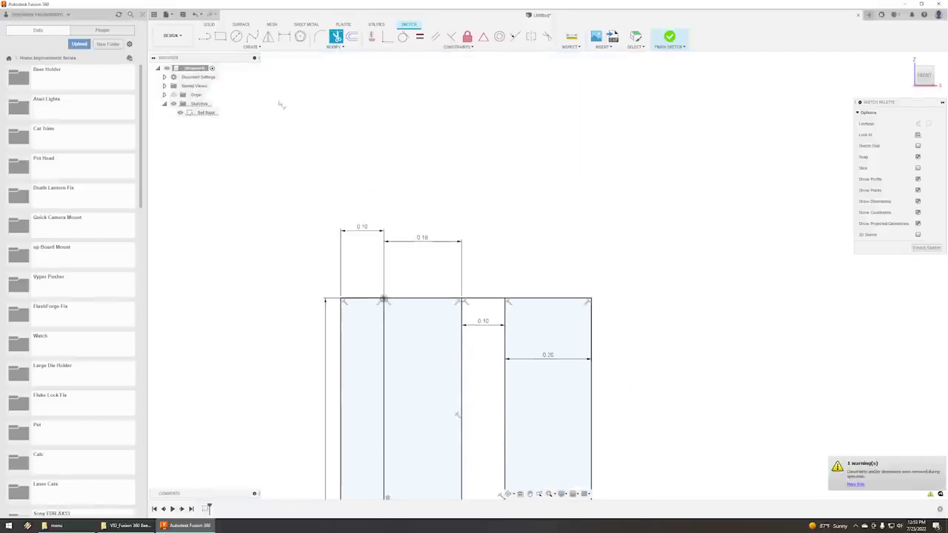
# Draw a 0.20 in high cap of three lines across the full width of the profile's top.
pyautogui.press('l')
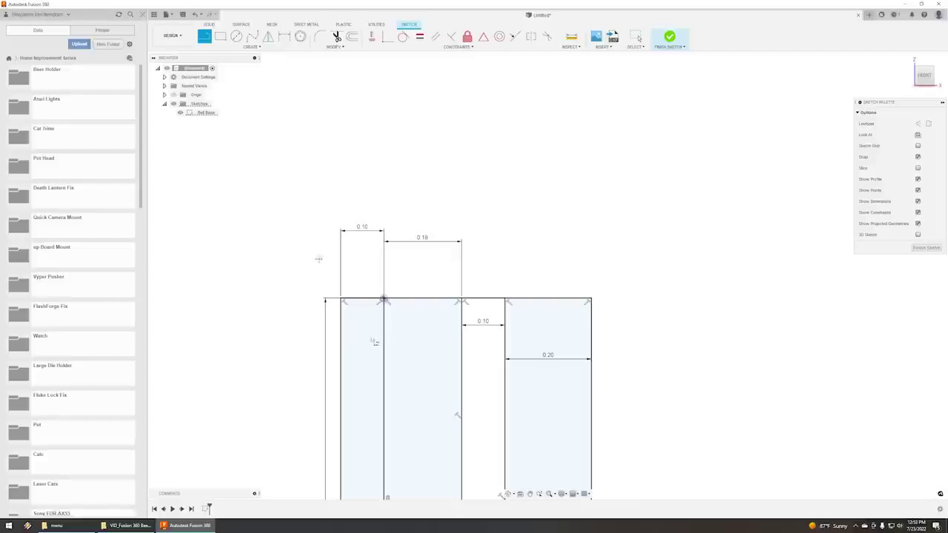
pyautogui.click(343, 301)
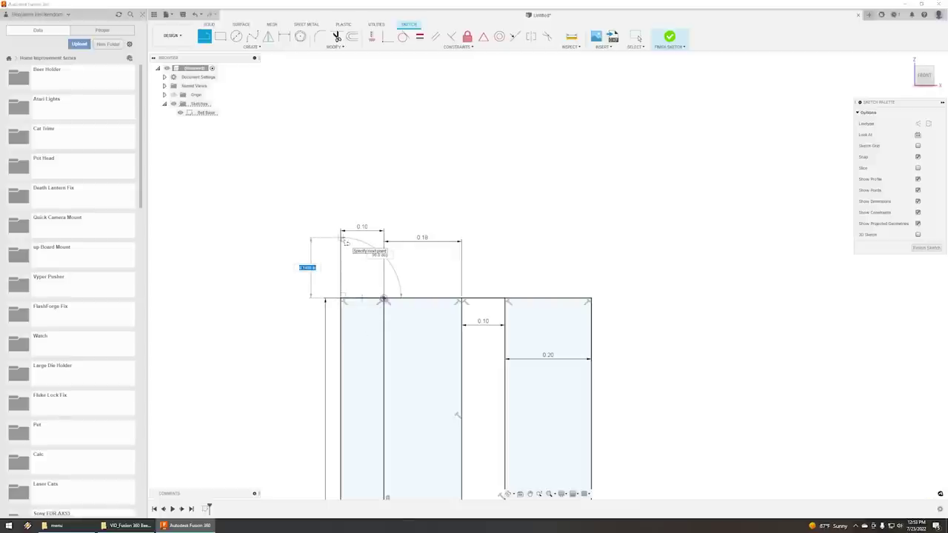
pyautogui.click(340, 212)
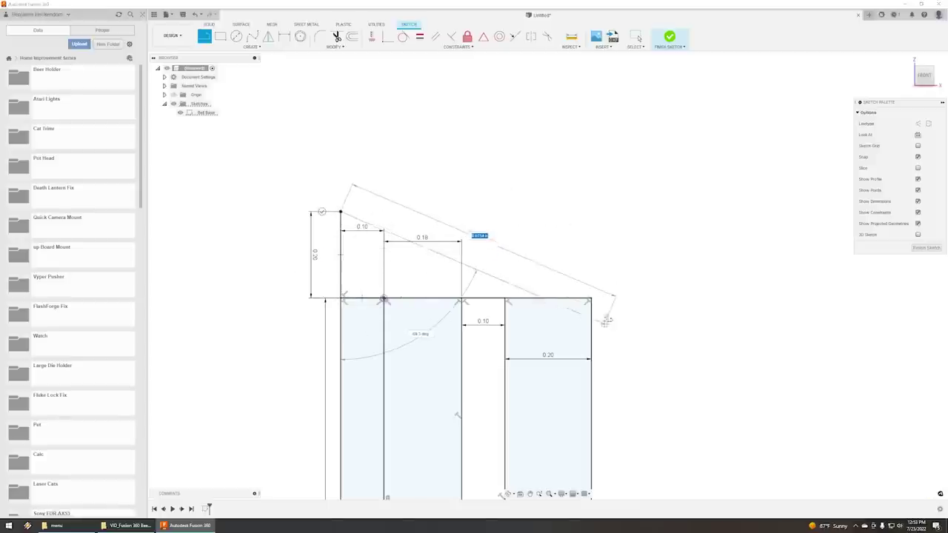
pyautogui.click(593, 212)
pyautogui.click(591, 299)
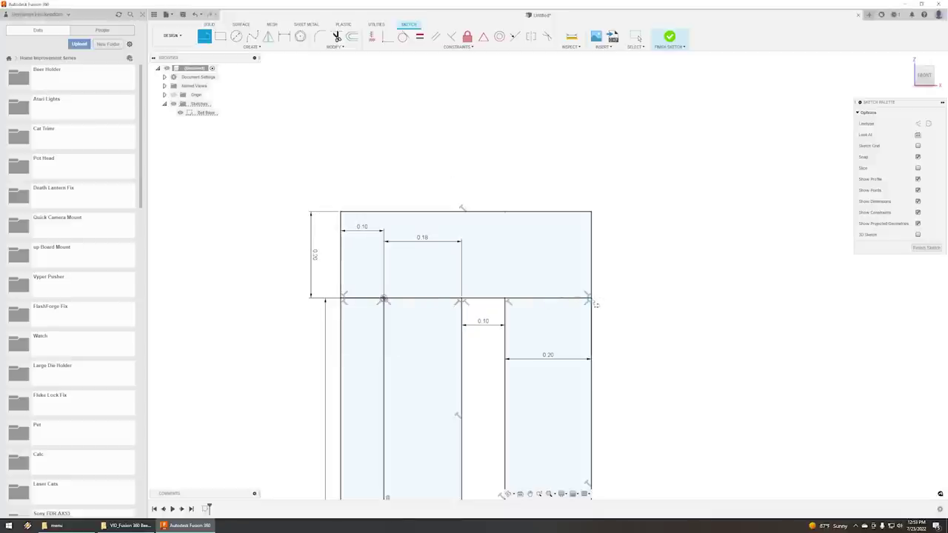
pyautogui.scroll(-3, 406, 316)
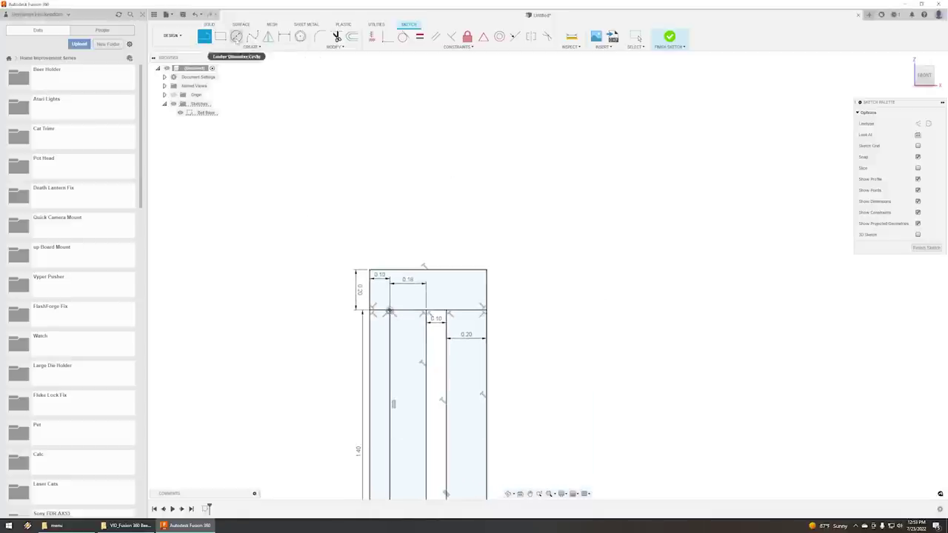
# Draw a circle about 0.40 in in diameter at the slot's upper left corner, touching the cap's top edge, plus a smaller concentric circle.
pyautogui.click(236, 37)
pyautogui.scroll(2, 406, 332)
pyautogui.click(375, 293)
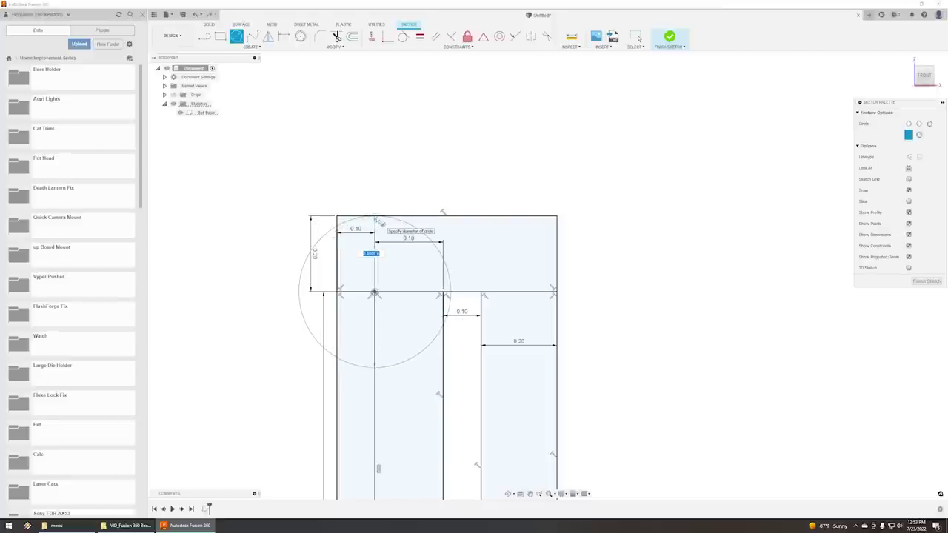
pyautogui.click(375, 216)
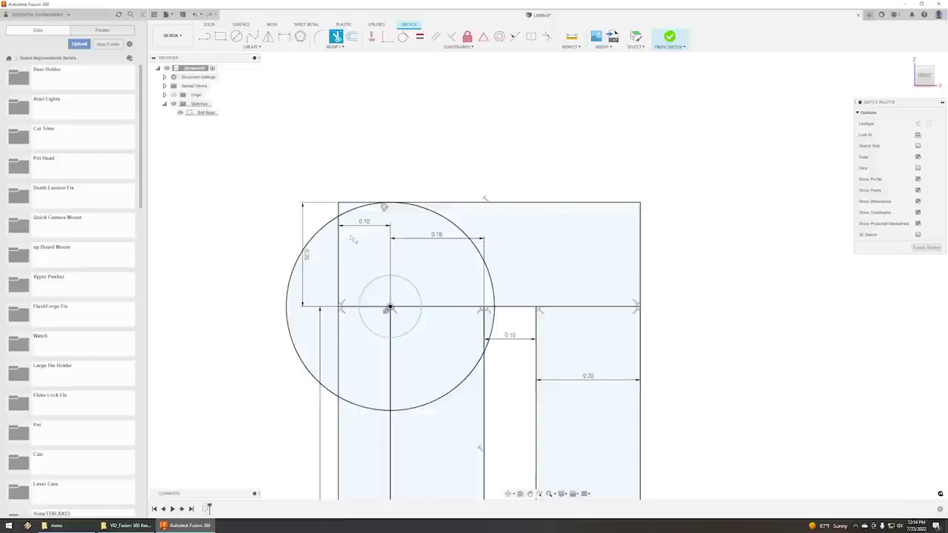
# Try trimming the cap's upper left corner and the large circle's arcs inside the profile to leave a rounded outer end.
pyautogui.scroll(1, 353, 240)
pyautogui.click(336, 203)
pyautogui.click(344, 196)
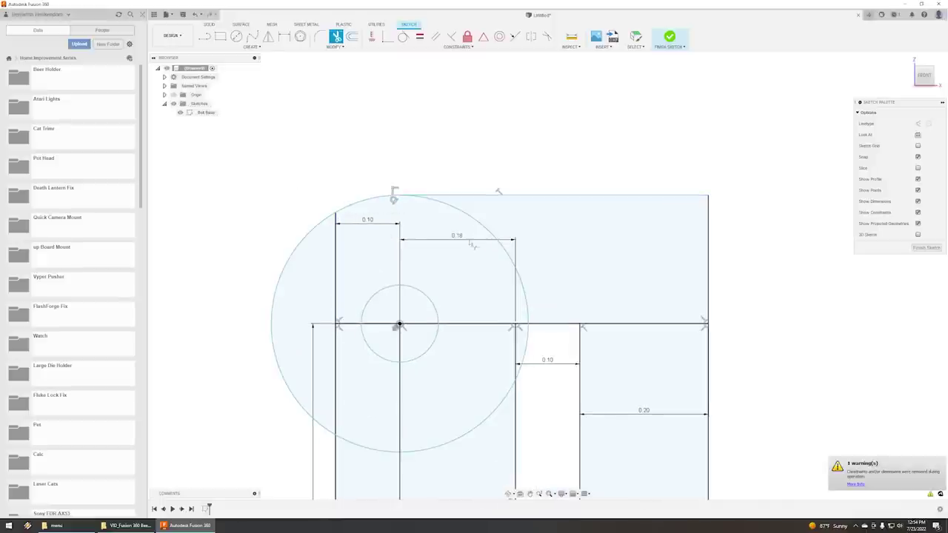
pyautogui.click(460, 212)
pyautogui.click(525, 343)
pyautogui.click(476, 433)
pyautogui.click(388, 451)
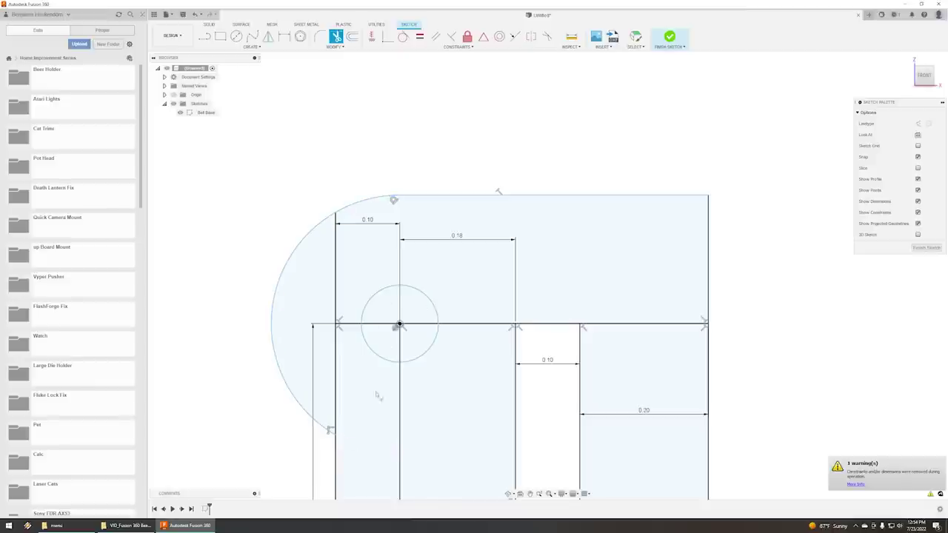
# Finish the sketch and examine the profile regions around the circles, along the slot and at the lower diagonal.
pyautogui.scroll(-6, 370, 356)
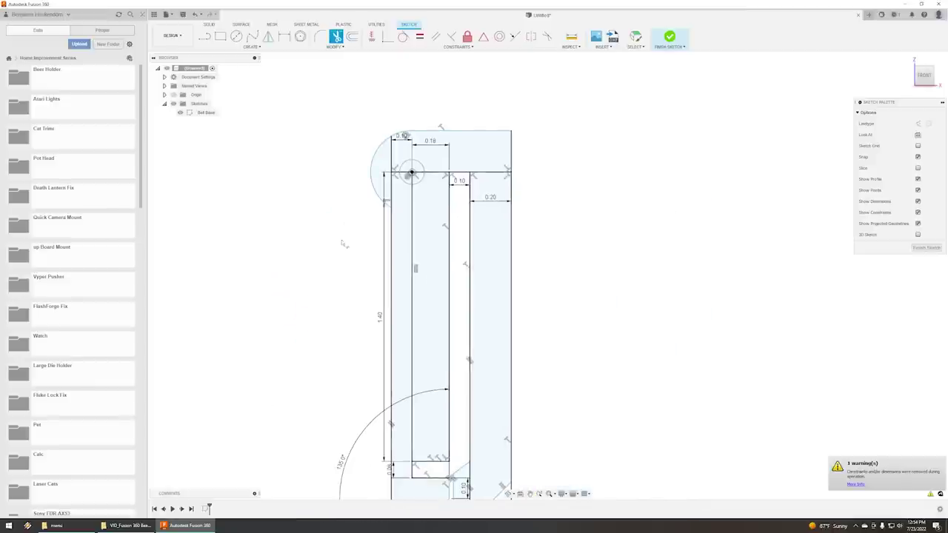
pyautogui.moveTo(329, 252); pyautogui.dragTo(315, 268, button='middle')
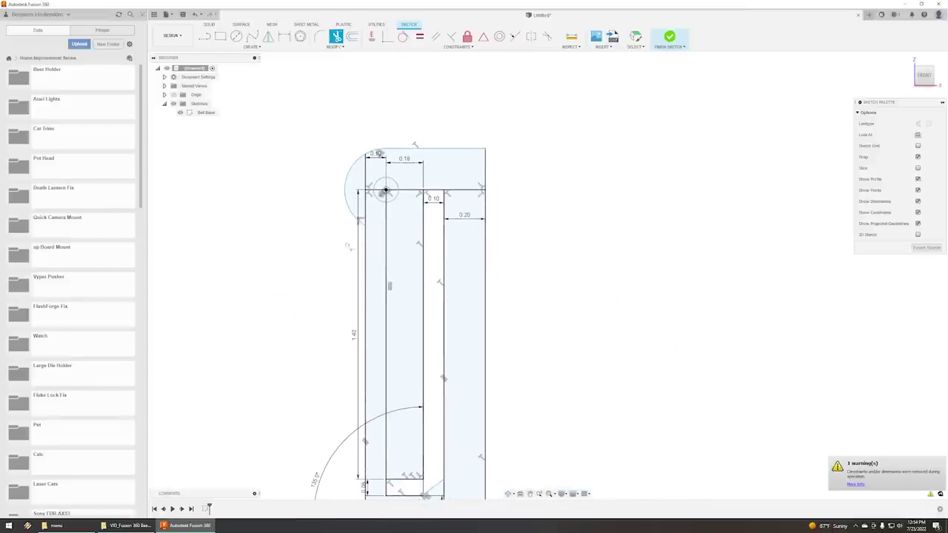
pyautogui.click(938, 249)
pyautogui.scroll(-4, 309, 273)
pyautogui.scroll(5, 361, 217)
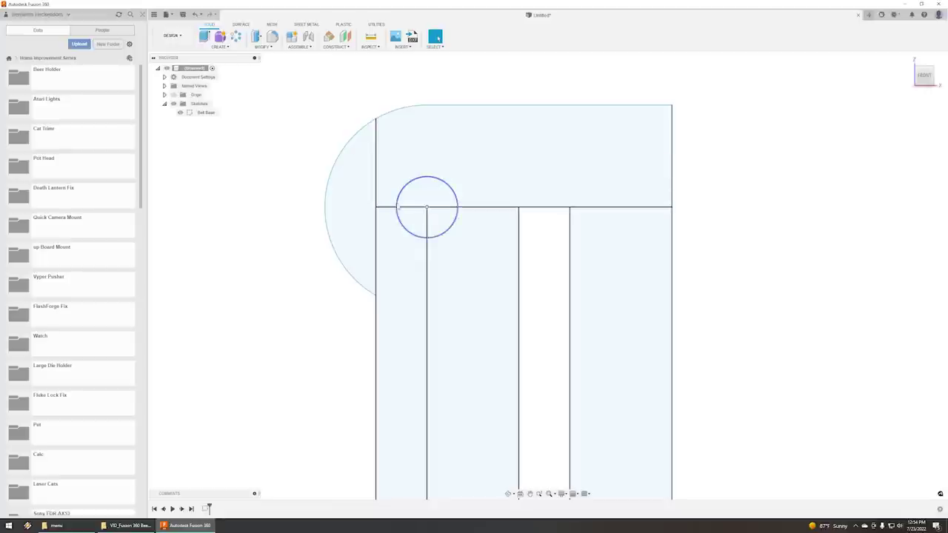
pyautogui.scroll(-8, 399, 245)
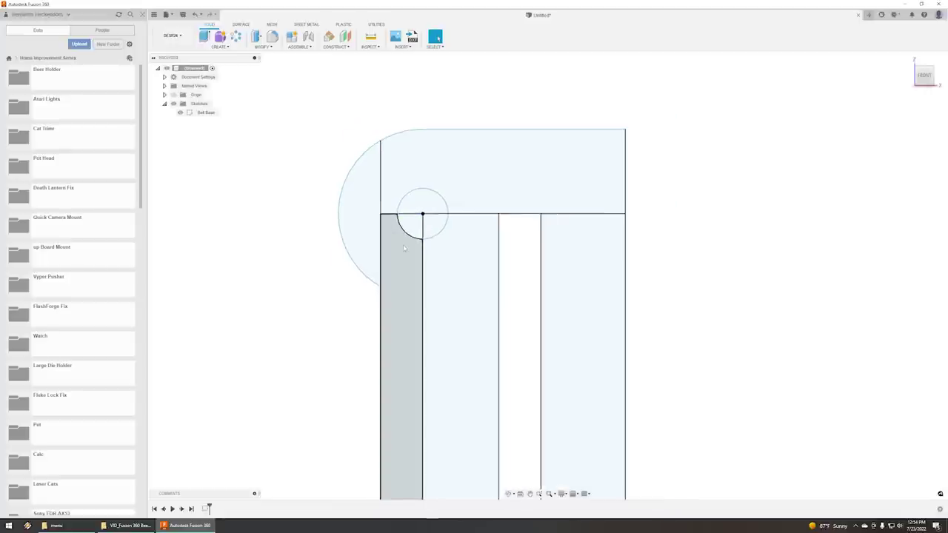
pyautogui.moveTo(292, 272); pyautogui.dragTo(321, 244, button='middle')
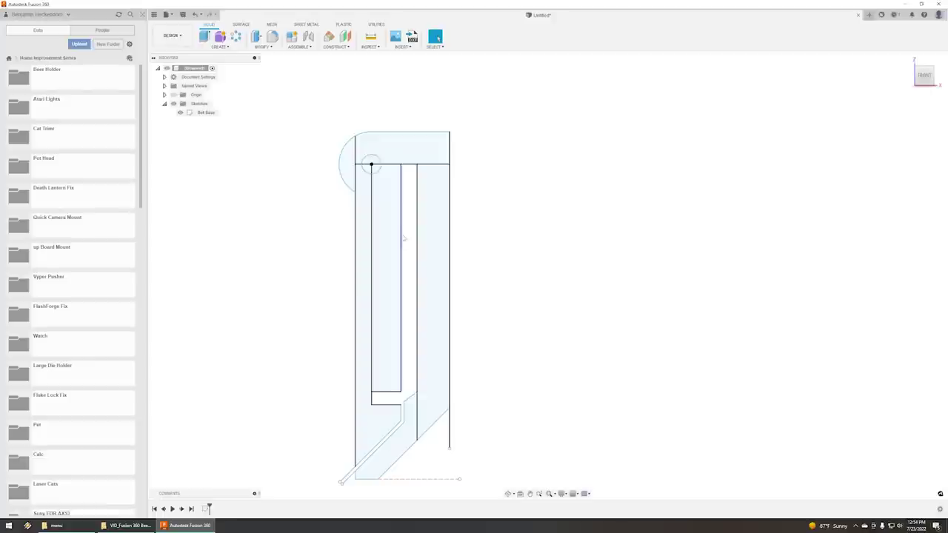
pyautogui.moveTo(310, 236); pyautogui.dragTo(326, 236, button='middle')
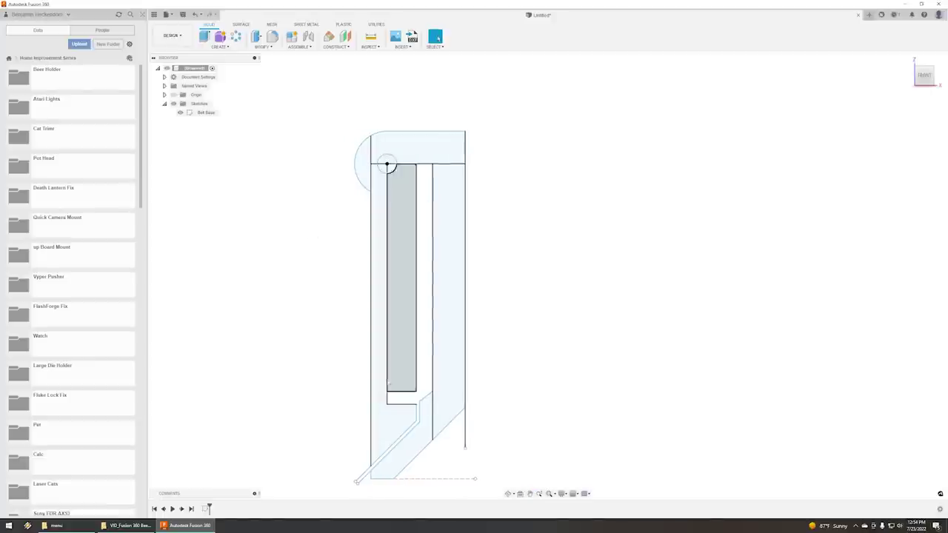
pyautogui.moveTo(319, 254); pyautogui.dragTo(330, 302, button='middle')
pyautogui.scroll(7, 411, 205)
pyautogui.scroll(-1, 385, 216)
# Reopen the Belt Base sketch and undo the trims of the large circle and the cap's corner.
pyautogui.doubleClick(403, 220)
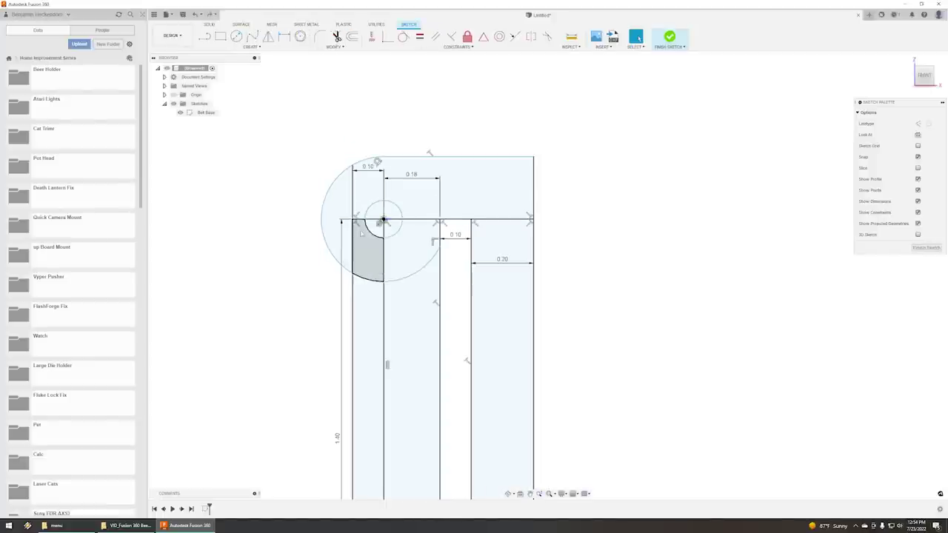
pyautogui.hotkey('ctrl', 'z')
pyautogui.hotkey('ctrl', 'z')
pyautogui.hotkey('ctrl', 'z')
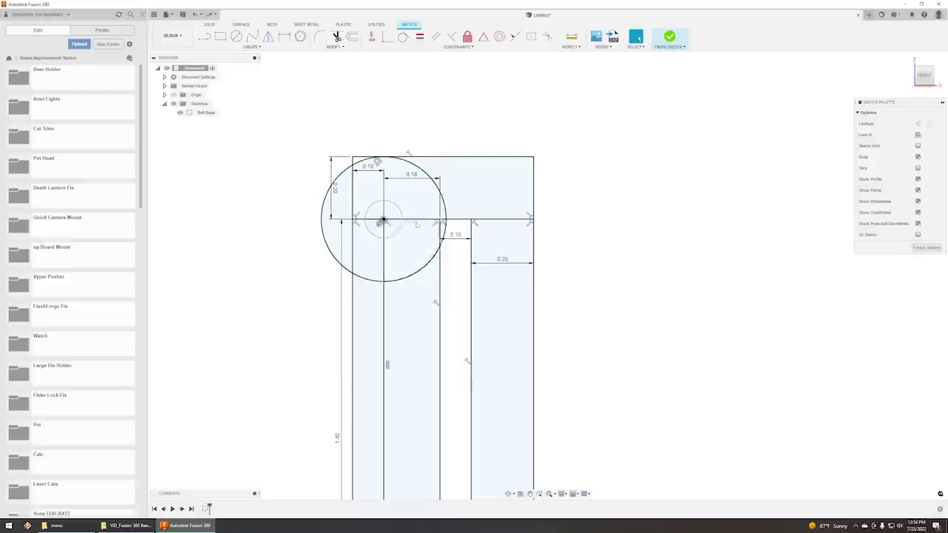
# Undo the hinge circles and draw a circle about 0.46 in across with a concentric 0.20 in circle on the slot's left edge below the cap.
pyautogui.hotkey('ctrl', 'z')
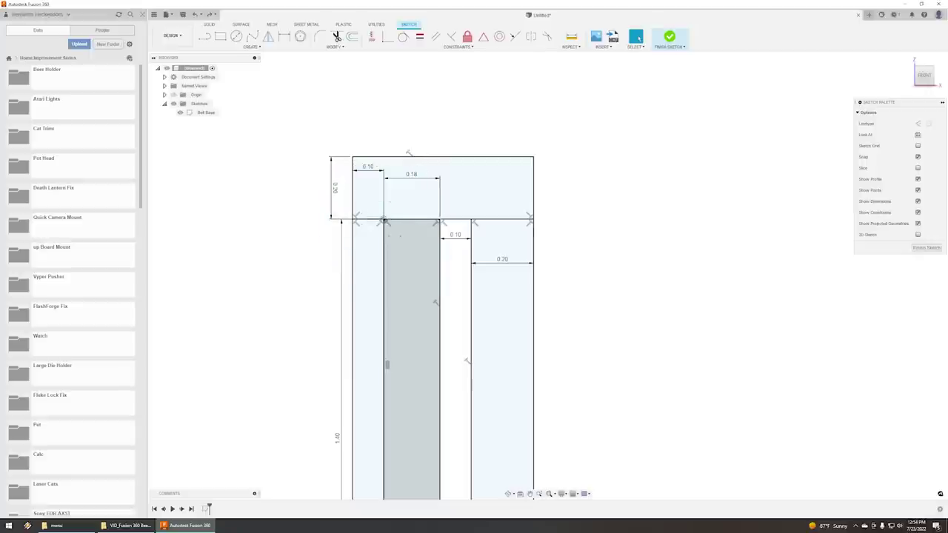
pyautogui.click(236, 37)
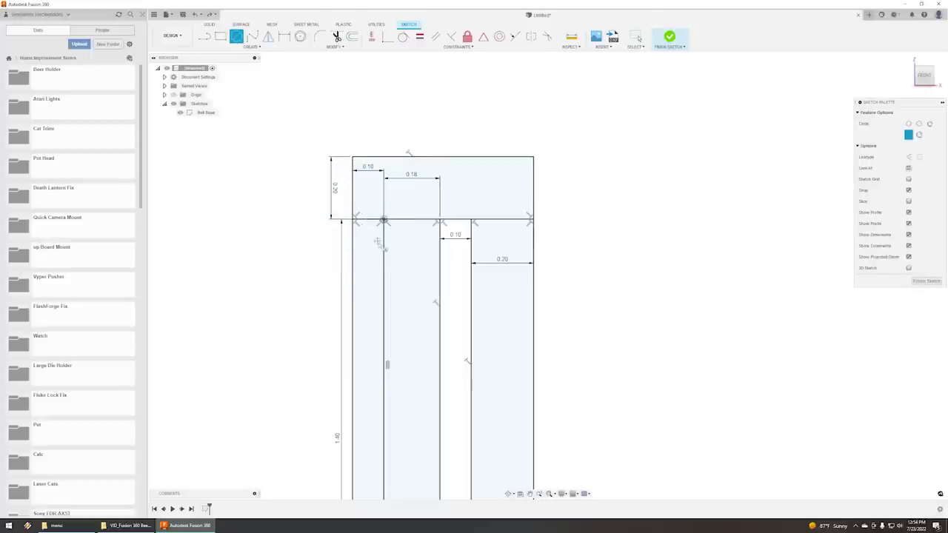
pyautogui.click(383, 220)
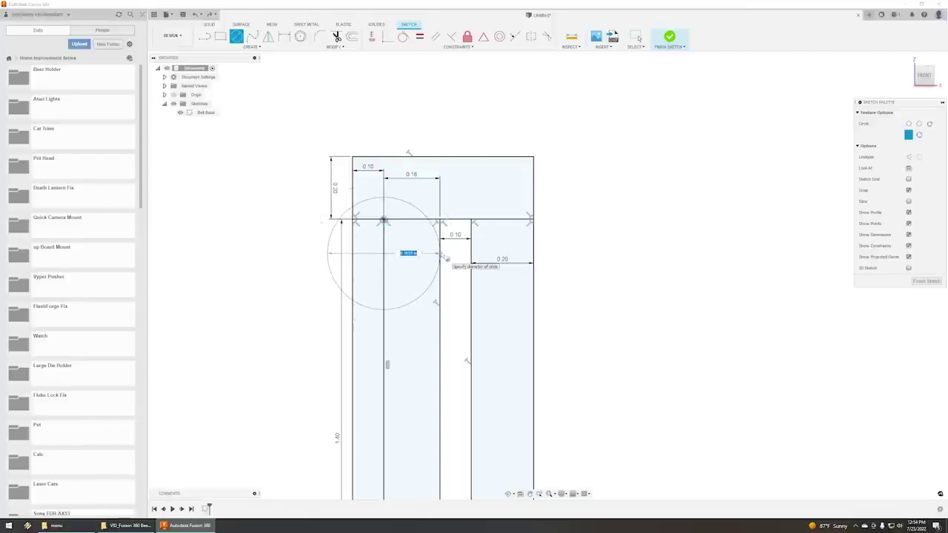
pyautogui.click(312, 253)
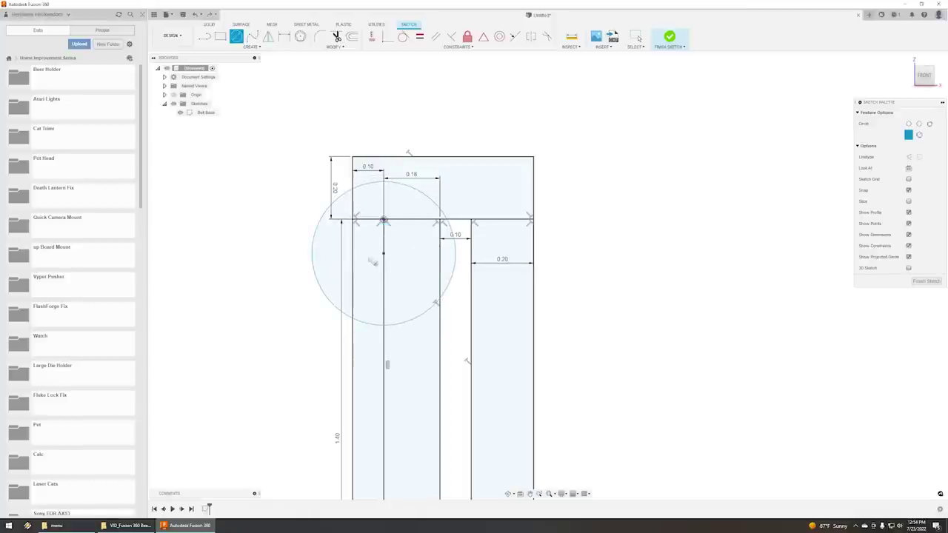
pyautogui.click(383, 254)
pyautogui.write('.2')
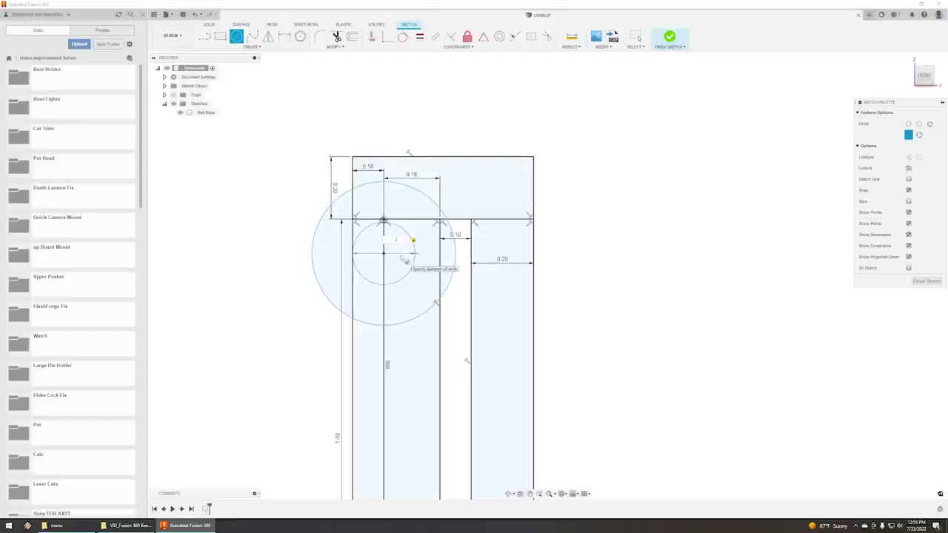
pyautogui.scroll(2, 386, 202)
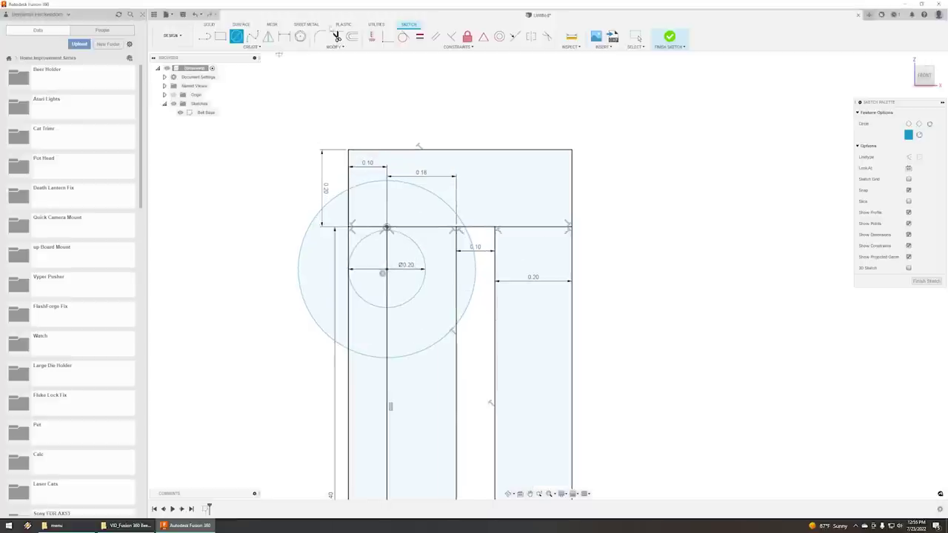
# Trim the large circle's arcs inside the profile so only its outer left arc remains, and finish the sketch.
pyautogui.click(337, 37)
pyautogui.click(389, 185)
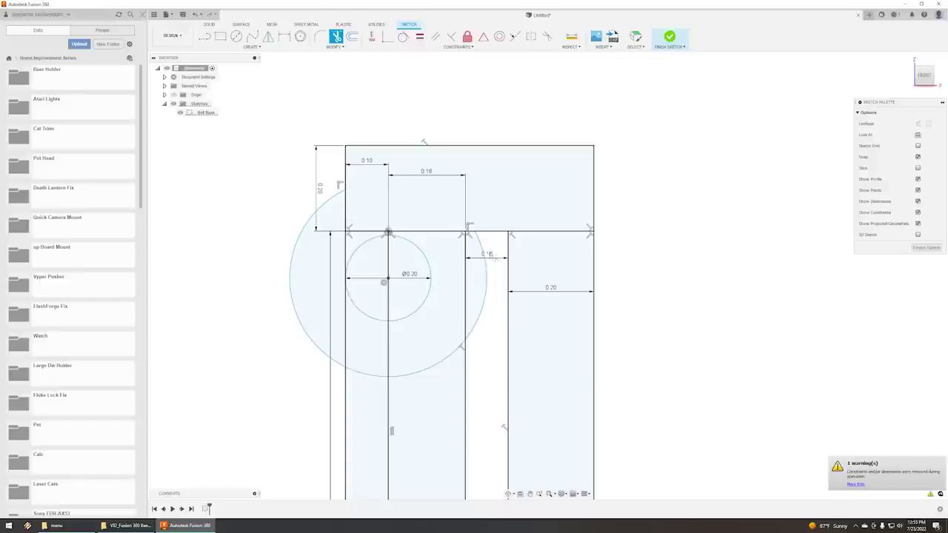
pyautogui.click(489, 253)
pyautogui.click(451, 355)
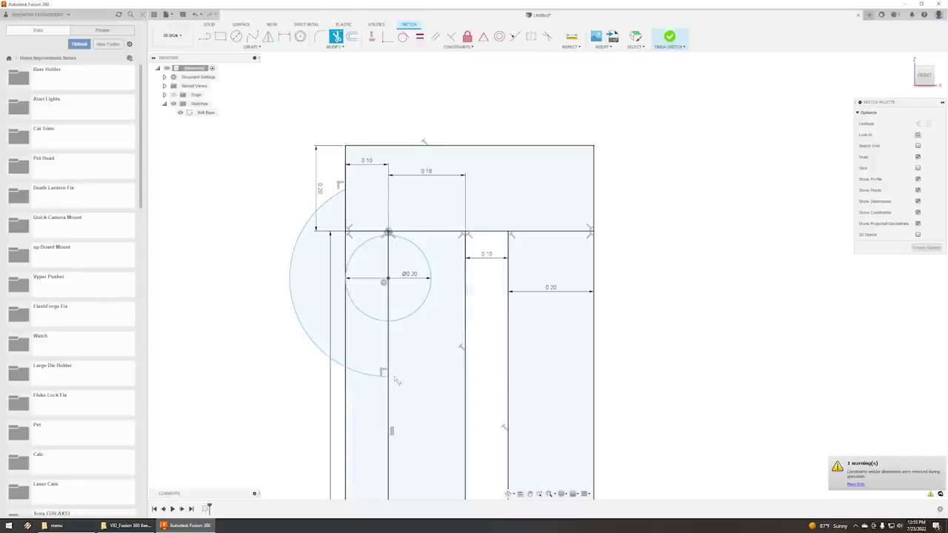
pyautogui.click(374, 376)
pyautogui.click(931, 248)
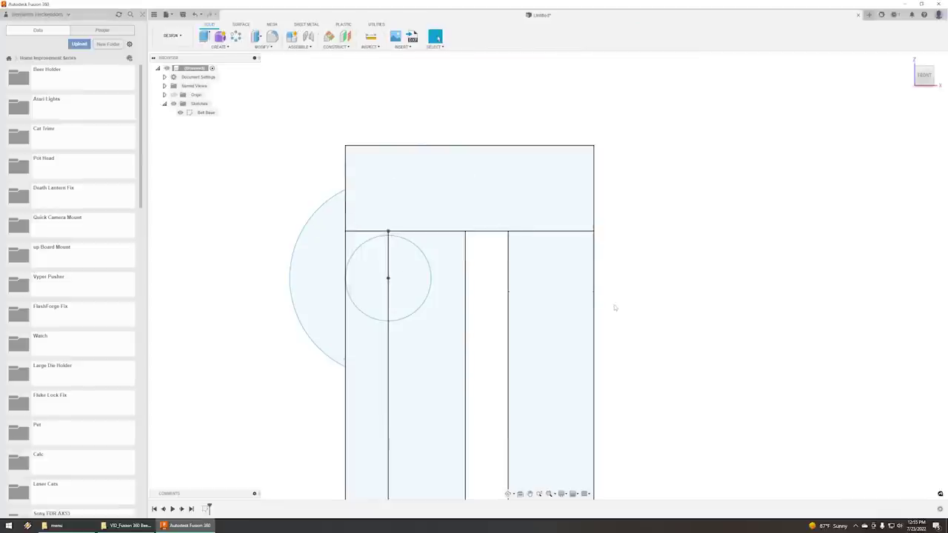
# Select the left wall, the outer arm and the lower diagonal latch as profile regions.
pyautogui.scroll(-2, 639, 319)
pyautogui.scroll(-1, 641, 321)
pyautogui.scroll(-4, 637, 322)
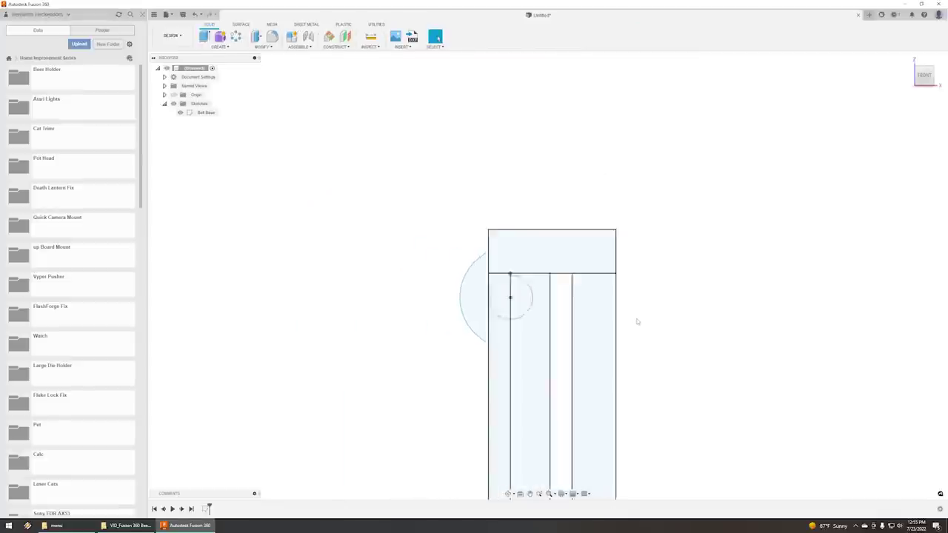
pyautogui.moveTo(525, 298); pyautogui.dragTo(493, 297, button='middle')
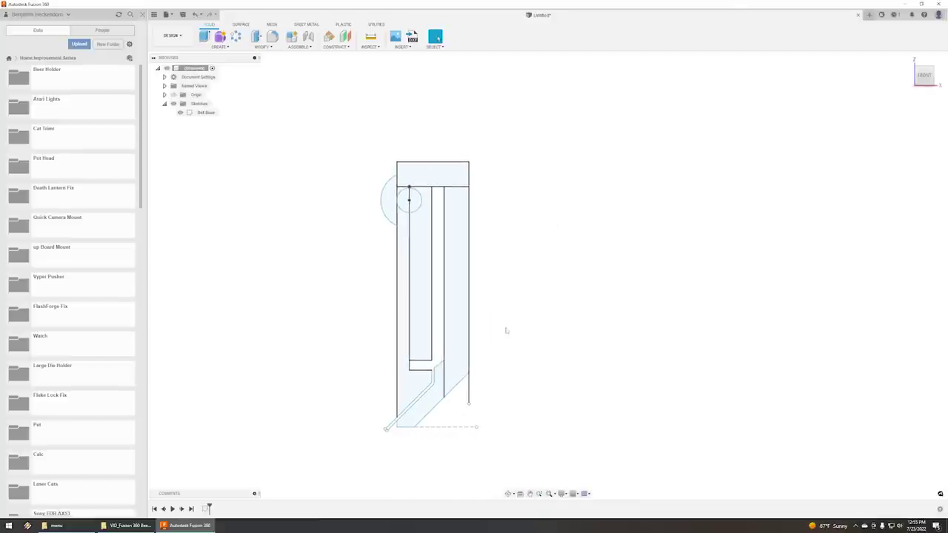
pyautogui.moveTo(494, 331); pyautogui.dragTo(505, 334, button='middle')
pyautogui.scroll(1, 450, 354)
pyautogui.moveTo(536, 304)
pyautogui.mouseDown(button='middle')
pyautogui.moveTo(578, 294)
pyautogui.moveTo(548, 276)
pyautogui.mouseUp(button='middle')
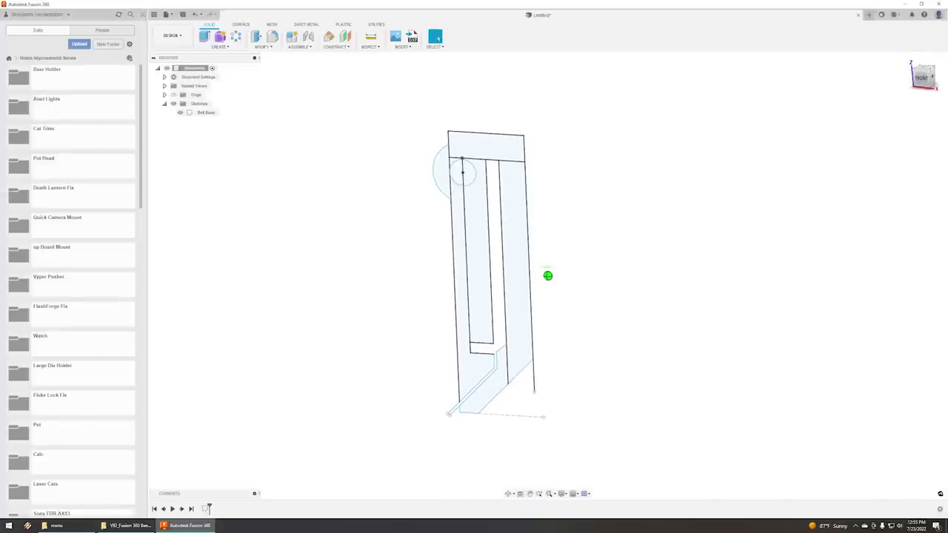
pyautogui.scroll(3, 507, 416)
pyautogui.scroll(2, 504, 414)
pyautogui.click(491, 386)
pyautogui.keyDown('ctrl'); pyautogui.click(526, 353); pyautogui.keyUp('ctrl')
pyautogui.keyDown('ctrl'); pyautogui.click(418, 375); pyautogui.keyUp('ctrl')
pyautogui.scroll(-3, 415, 374)
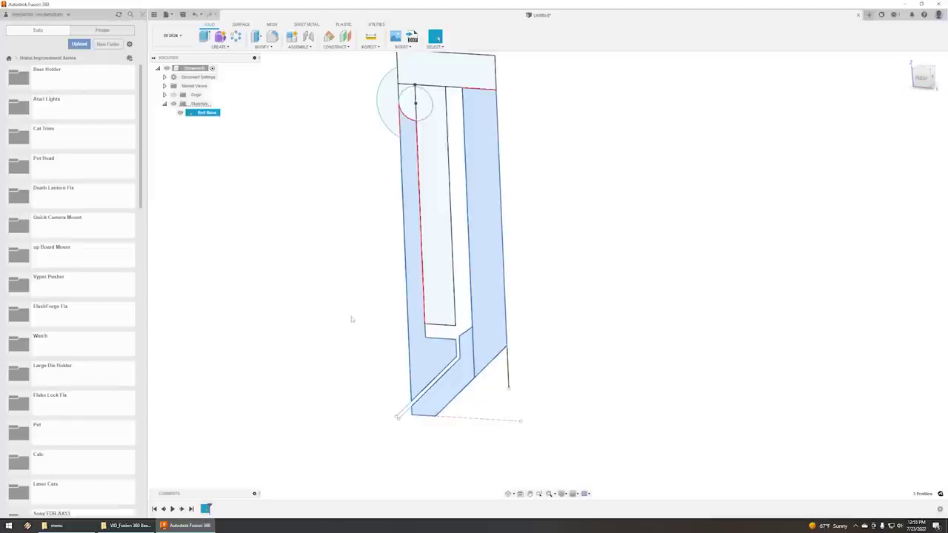
# Add the cap, the outer hinge segment and the small region between cap and hinge circle to the selected profiles.
pyautogui.moveTo(365, 346); pyautogui.dragTo(337, 436, button='middle')
pyautogui.scroll(3, 355, 202)
pyautogui.keyDown('ctrl'); pyautogui.click(357, 212); pyautogui.keyUp('ctrl')
pyautogui.keyDown('ctrl'); pyautogui.click(383, 194); pyautogui.keyUp('ctrl')
pyautogui.keyDown('ctrl'); pyautogui.click(403, 170); pyautogui.keyUp('ctrl')
pyautogui.scroll(-2, 404, 196)
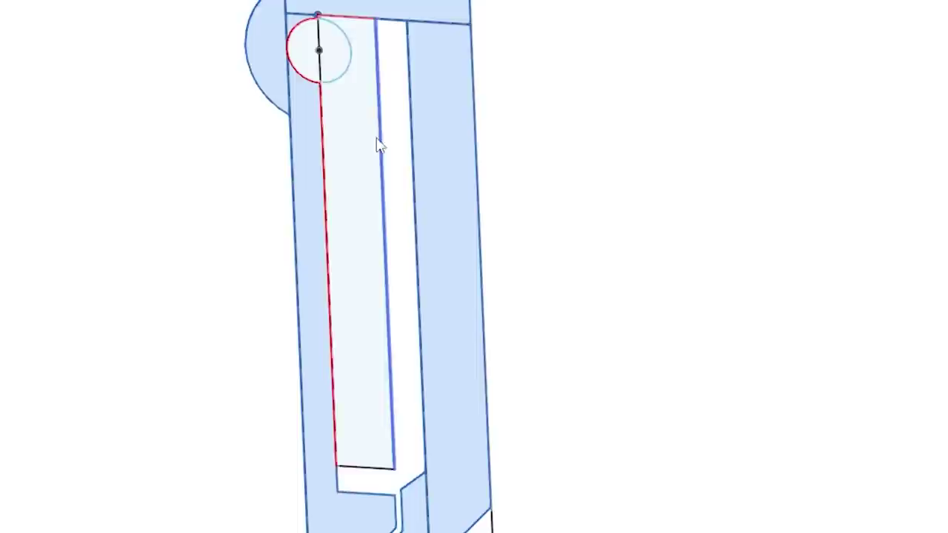
# Extrude the six selected profiles symmetrically by 0.75 in as a new body.
pyautogui.rightClick(475, 326)
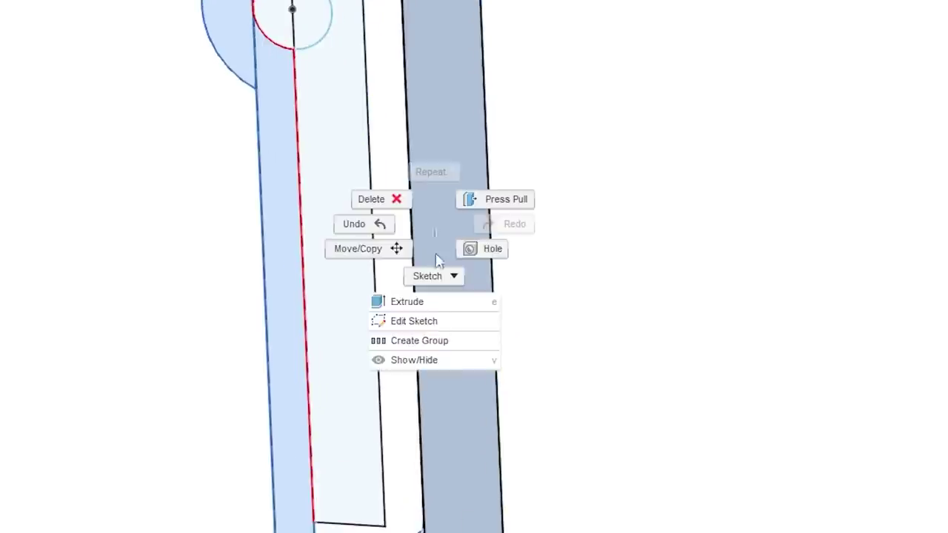
pyautogui.click(421, 303)
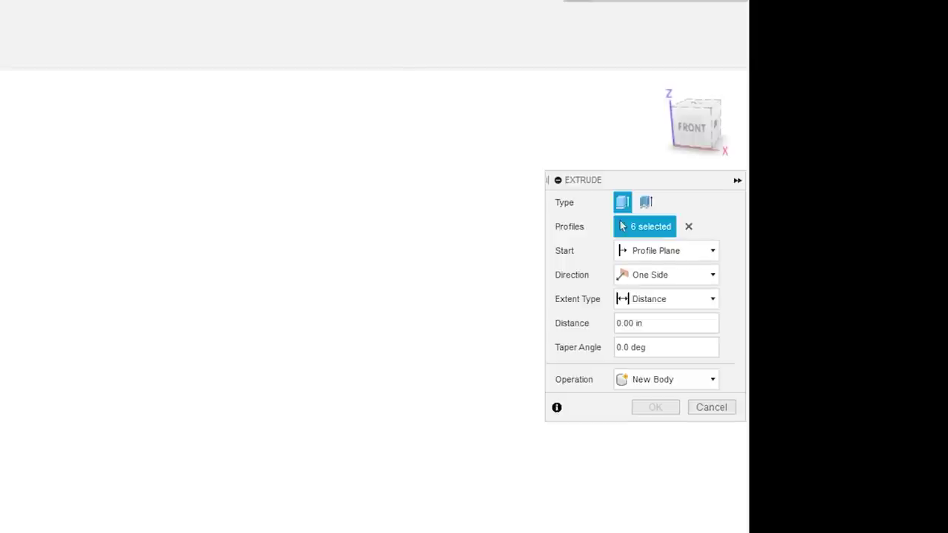
pyautogui.click(674, 301)
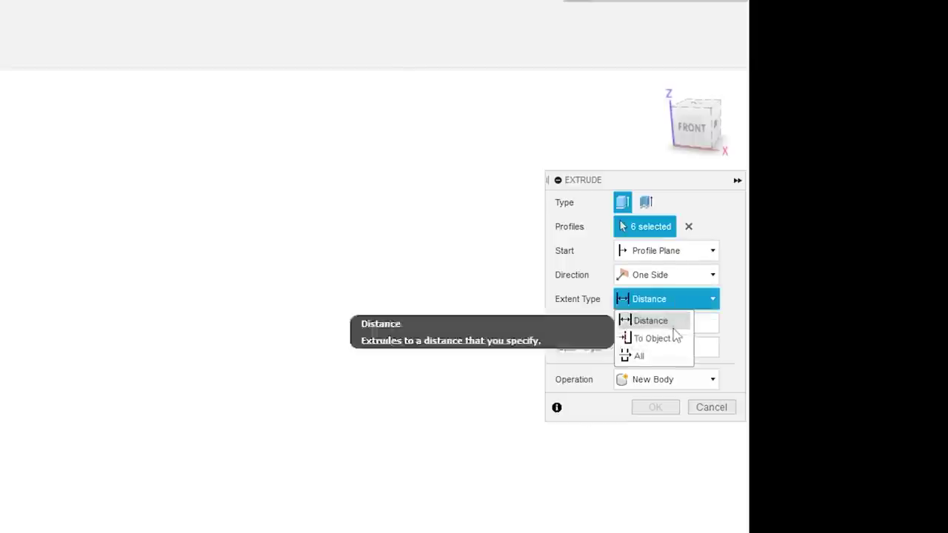
pyautogui.click(718, 302)
pyautogui.click(714, 277)
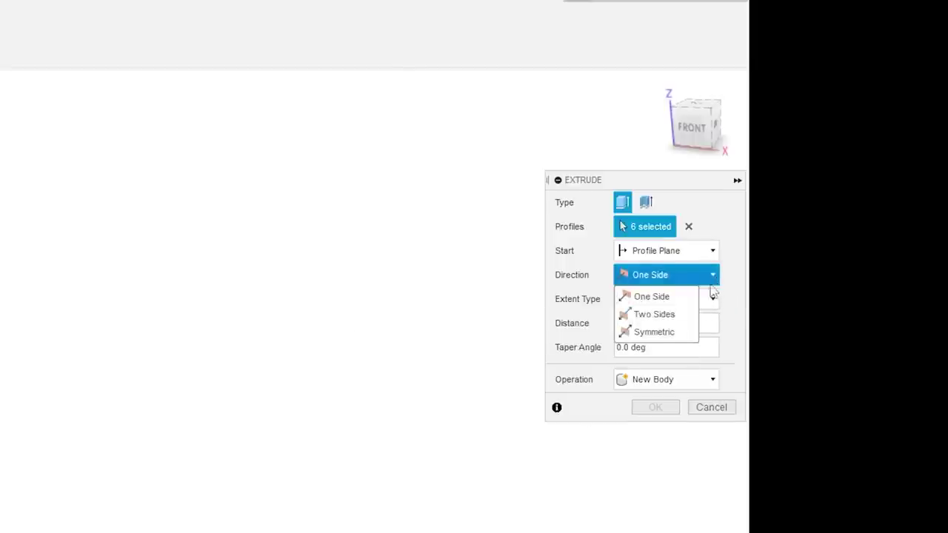
pyautogui.click(682, 332)
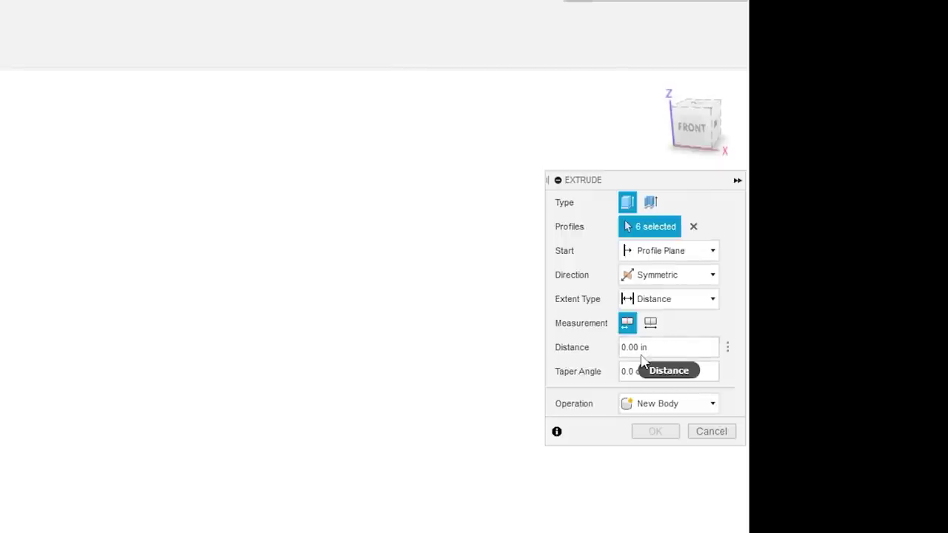
pyautogui.click(678, 357)
pyautogui.moveTo(678, 357); pyautogui.dragTo(514, 347)
pyautogui.write('.')
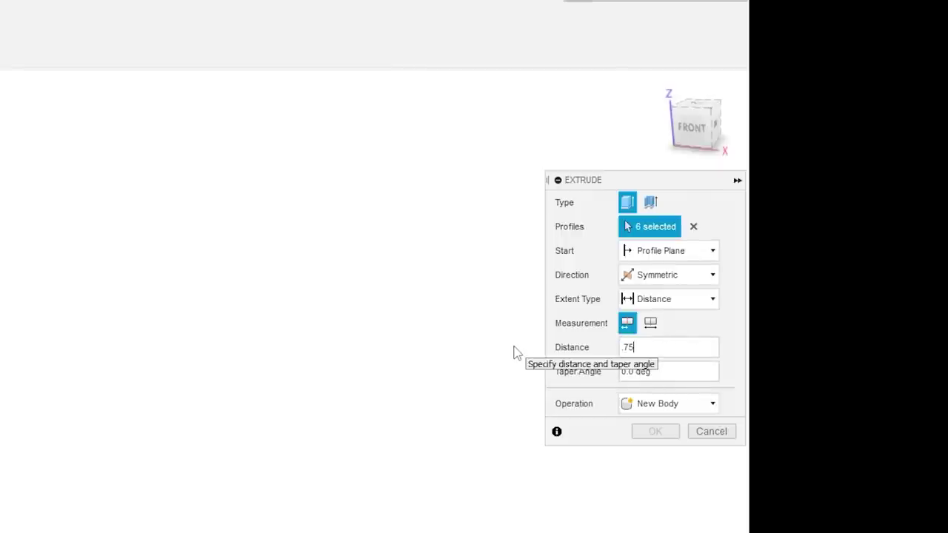
pyautogui.write('75')
pyautogui.press('Return')
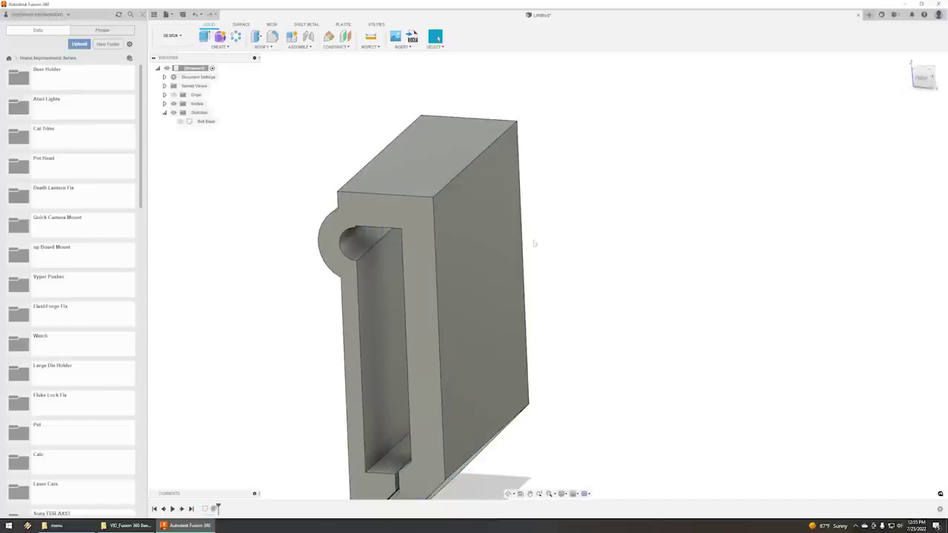
# Show the Belt Base sketch and hide the extruded body.
pyautogui.scroll(-3, 591, 252)
pyautogui.moveTo(921, 88)
pyautogui.mouseDown()
pyautogui.moveTo(941, 74)
pyautogui.moveTo(922, 75)
pyautogui.mouseUp()
pyautogui.scroll(3, 443, 468)
pyautogui.scroll(2, 493, 442)
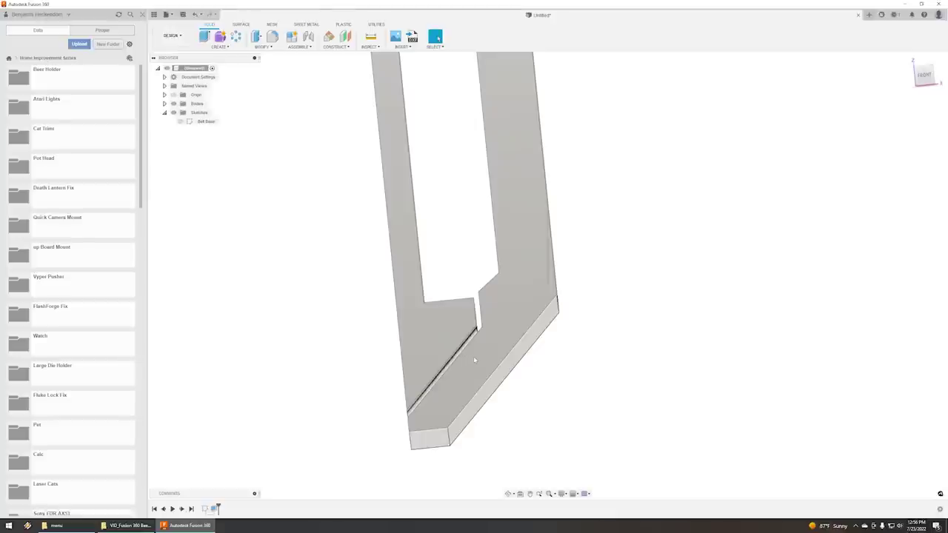
pyautogui.scroll(-3, 476, 360)
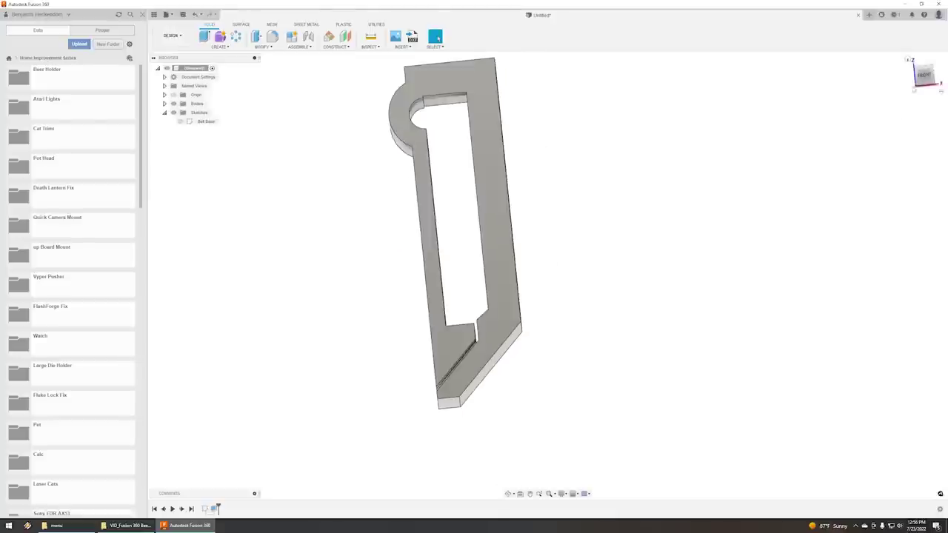
pyautogui.click(205, 121)
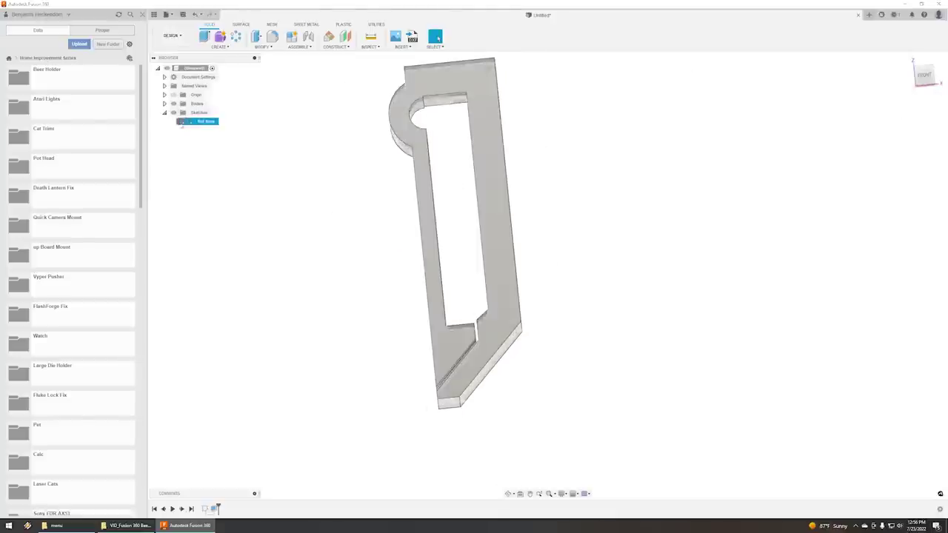
pyautogui.click(164, 104)
pyautogui.click(180, 112)
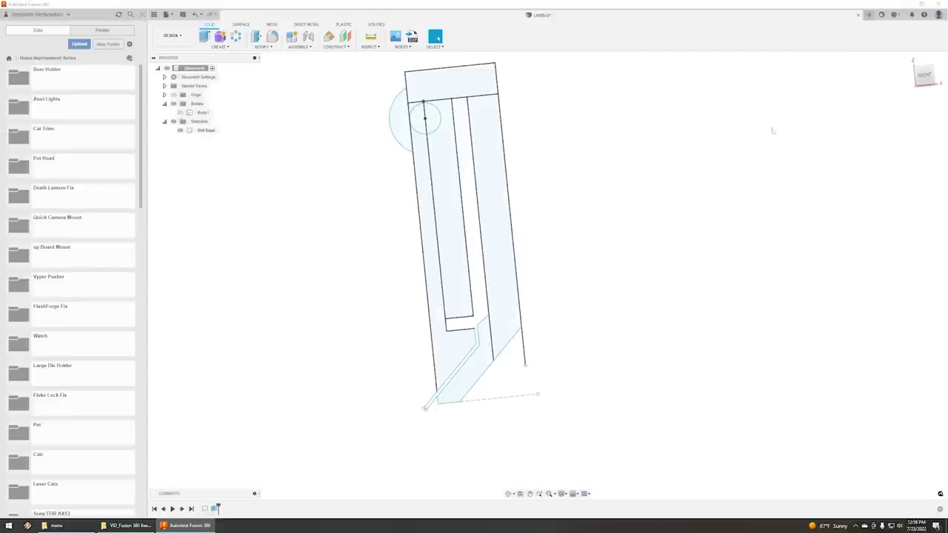
# Edit the Belt Base sketch by drawing a 45° line from the latch gap's inner corner to the lower diagonal edge, and finish it.
pyautogui.click(925, 76)
pyautogui.scroll(5, 500, 368)
pyautogui.rightClick(521, 264)
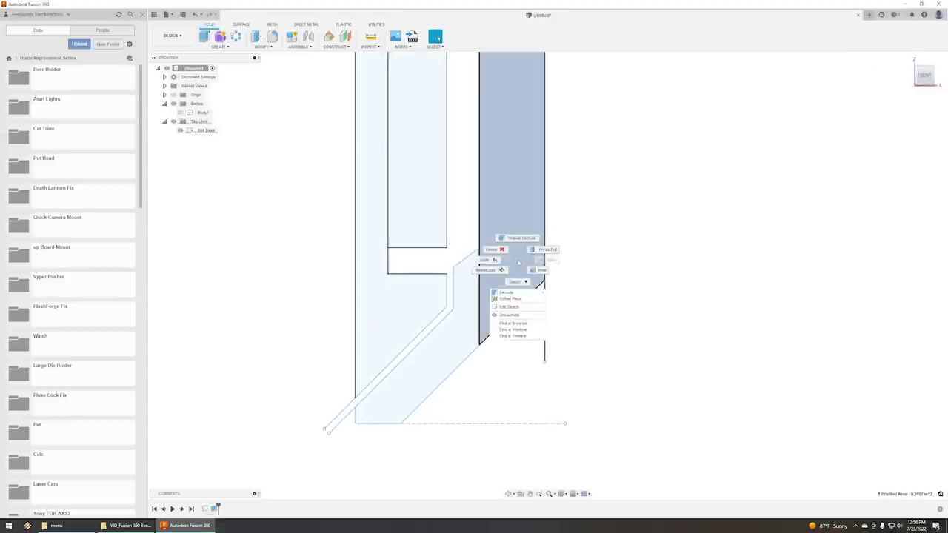
pyautogui.click(515, 305)
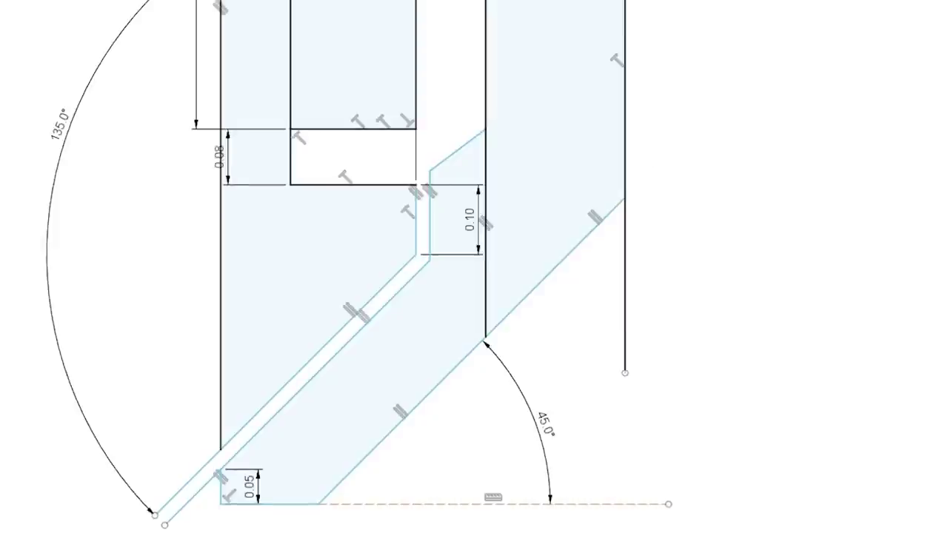
pyautogui.press('l')
pyautogui.scroll(3, 472, 286)
pyautogui.click(402, 243)
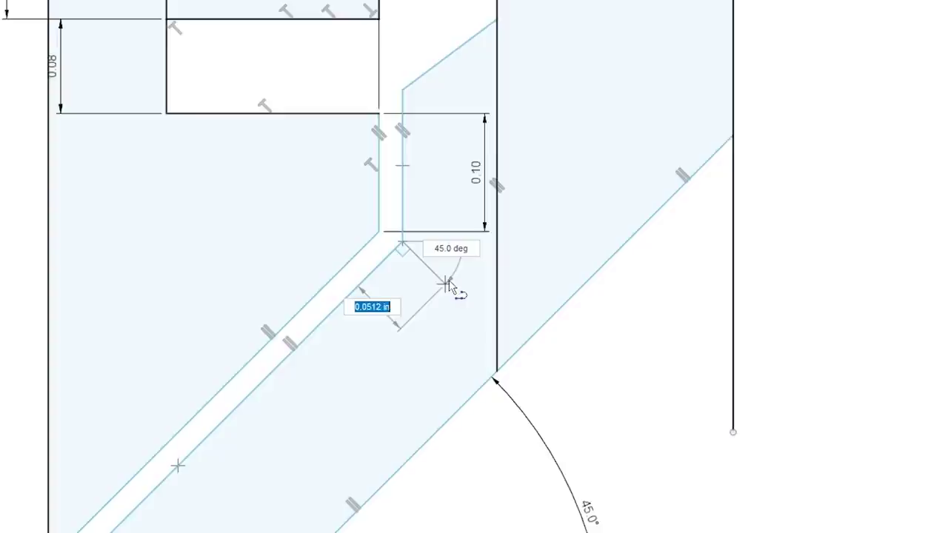
pyautogui.press('Tab')
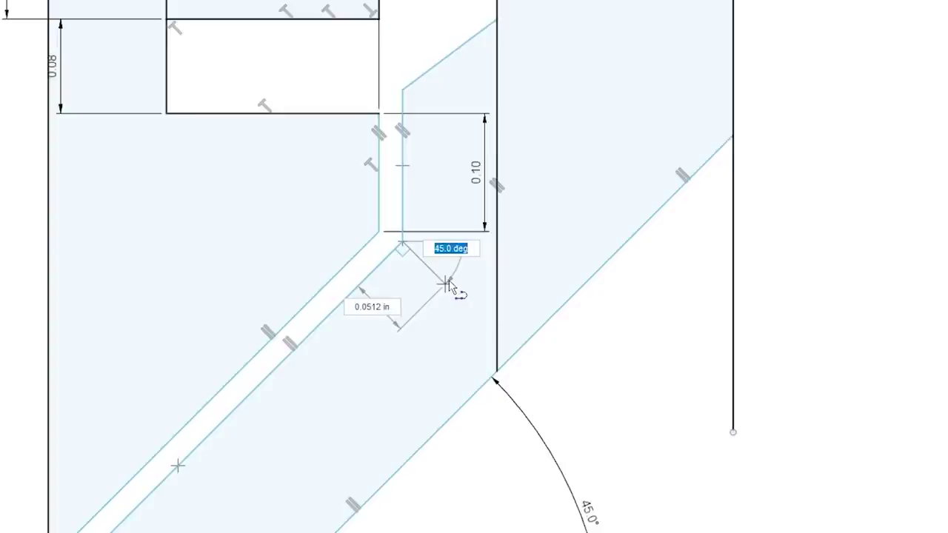
pyautogui.write('45')
pyautogui.press('Tab')
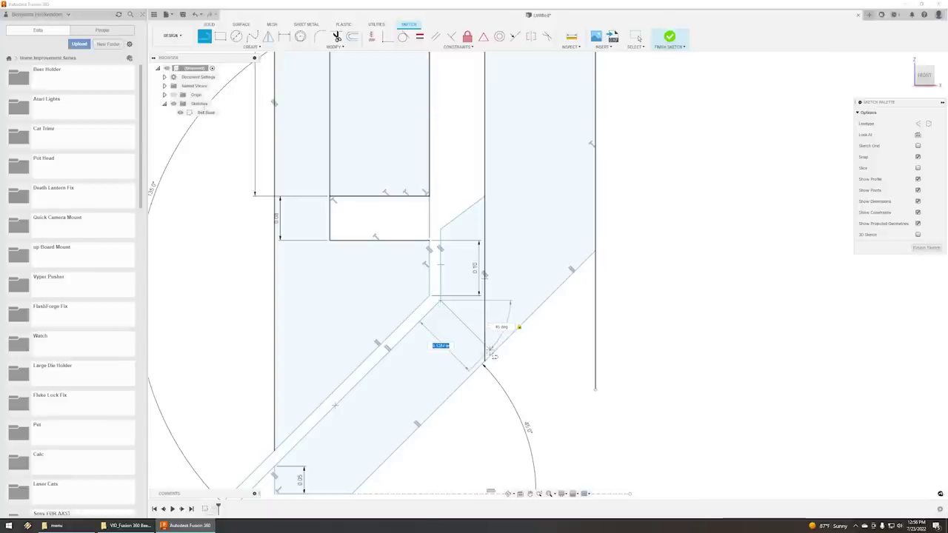
pyautogui.click(485, 359)
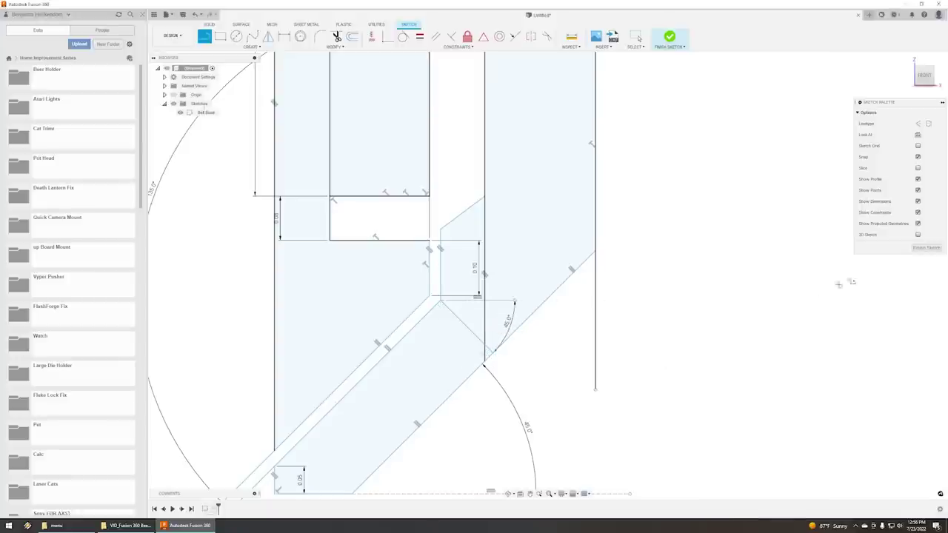
pyautogui.click(926, 248)
# Extrude the diagonal latch strip and the small triangle at its 45° end line symmetrically through the whole body to cut them away.
pyautogui.scroll(-3, 540, 412)
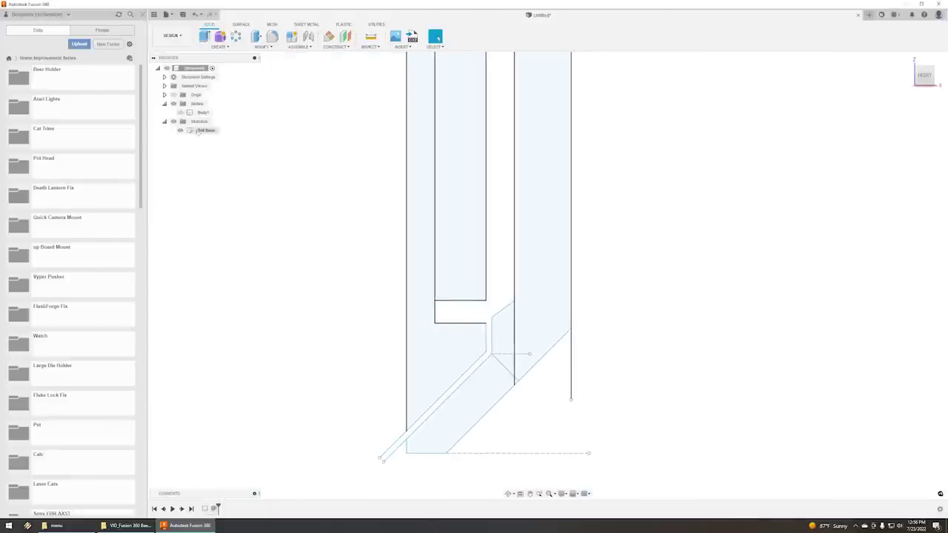
pyautogui.click(180, 112)
pyautogui.click(180, 112)
pyautogui.scroll(5, 528, 408)
pyautogui.click(477, 335)
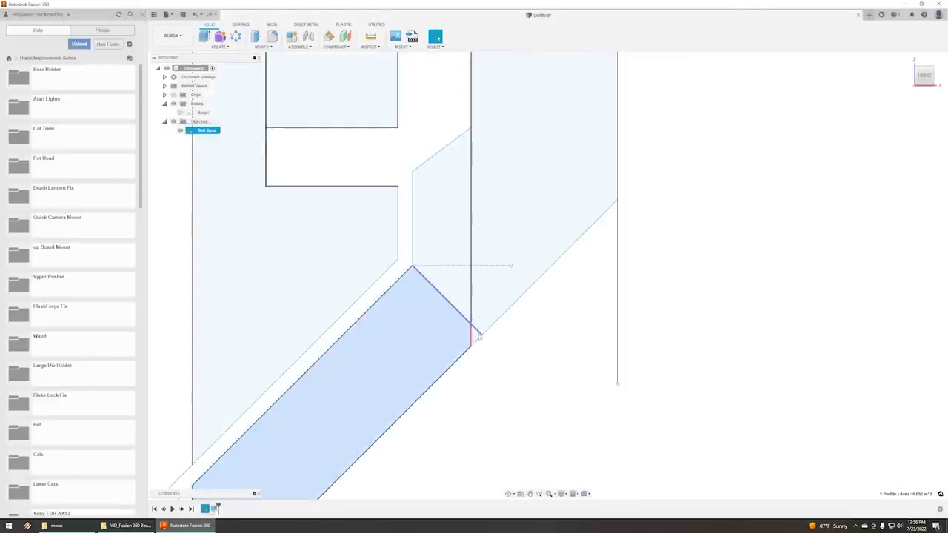
pyautogui.scroll(-5, 473, 353)
pyautogui.keyDown('shift'); pyautogui.click(444, 361); pyautogui.keyUp('shift')
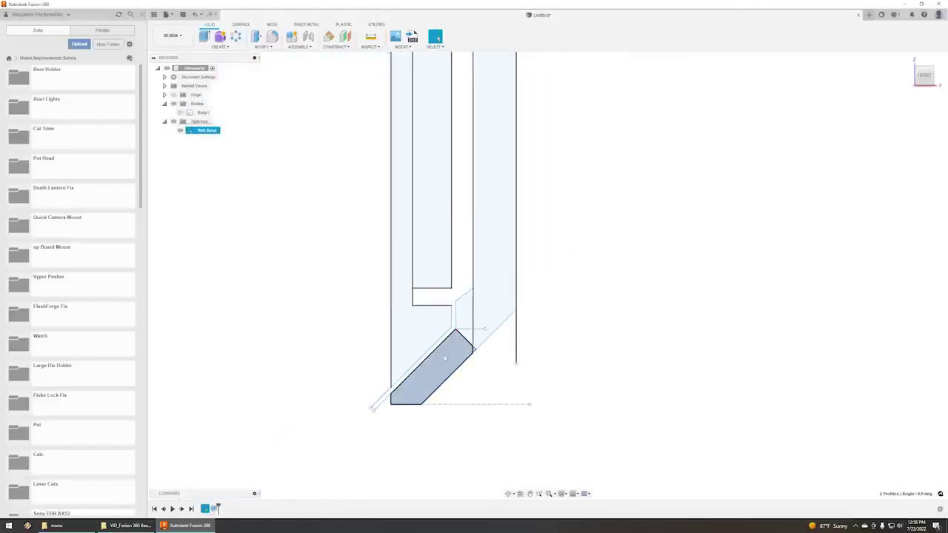
pyautogui.rightClick(445, 361)
pyautogui.click(432, 387)
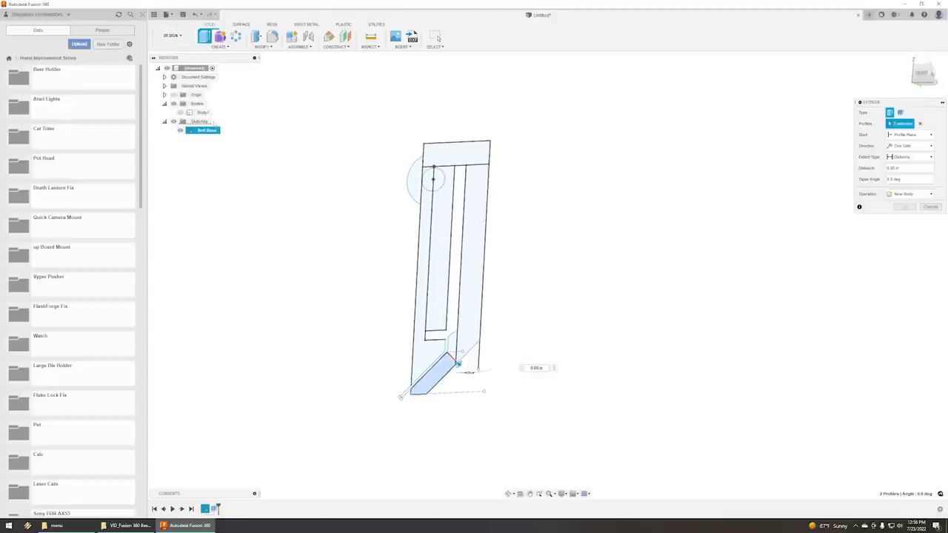
pyautogui.click(180, 112)
pyautogui.click(928, 146)
pyautogui.click(905, 172)
pyautogui.moveTo(457, 363); pyautogui.dragTo(592, 463)
pyautogui.press('Return')
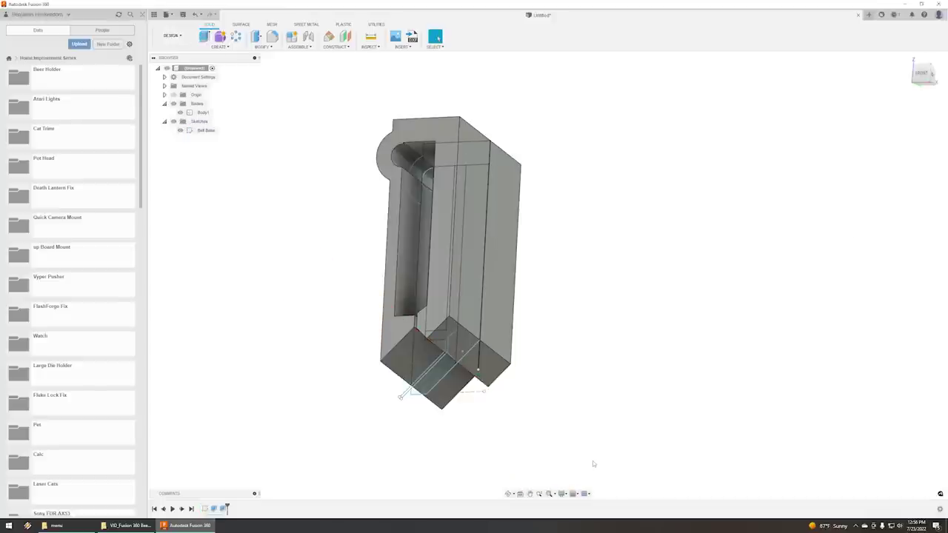
# Extrude the two belt profiles inside the holder's slot symmetrically by 4 in as a new body, with the holder body hidden.
pyautogui.keyDown('shift'); pyautogui.moveTo(592, 464); pyautogui.dragTo(587, 121, button='middle'); pyautogui.keyUp('shift')
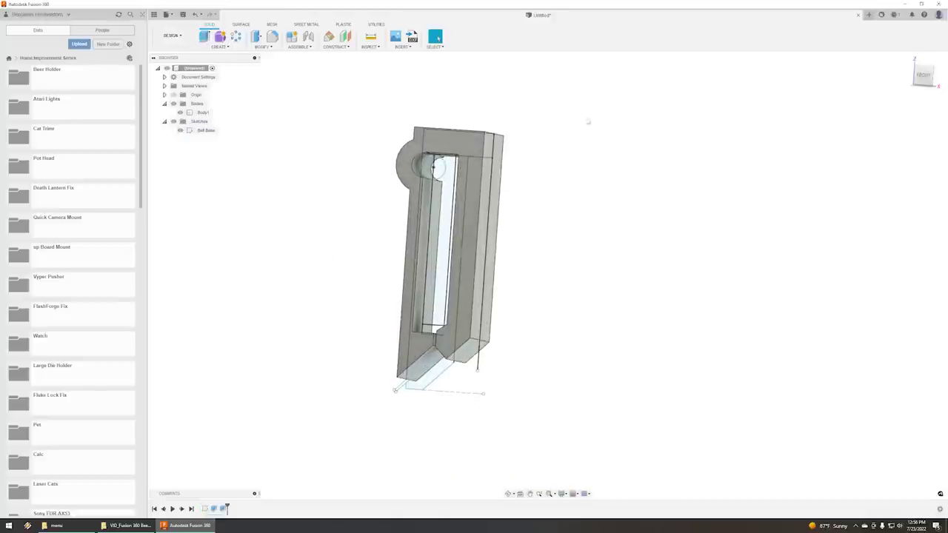
pyautogui.scroll(3, 460, 175)
pyautogui.click(203, 131)
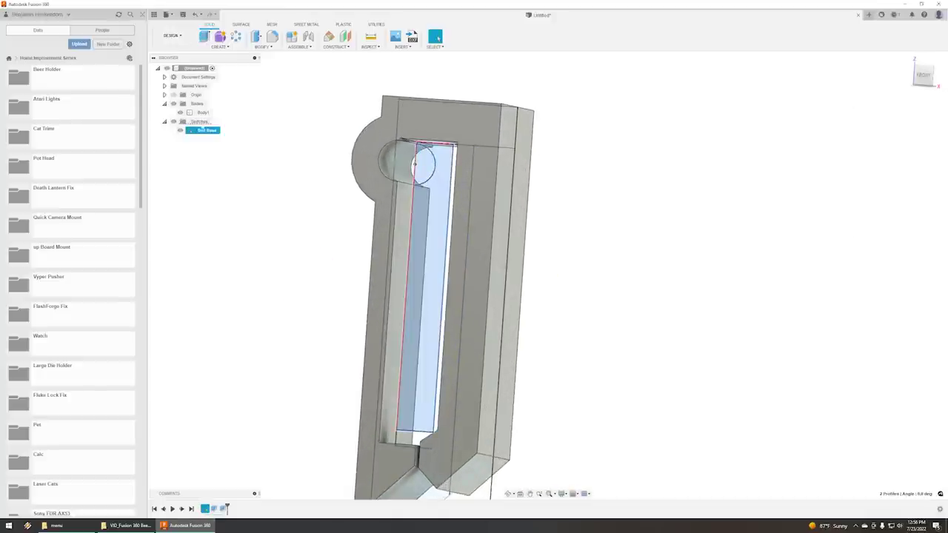
pyautogui.click(180, 112)
pyautogui.scroll(-2, 426, 245)
pyautogui.rightClick(424, 235)
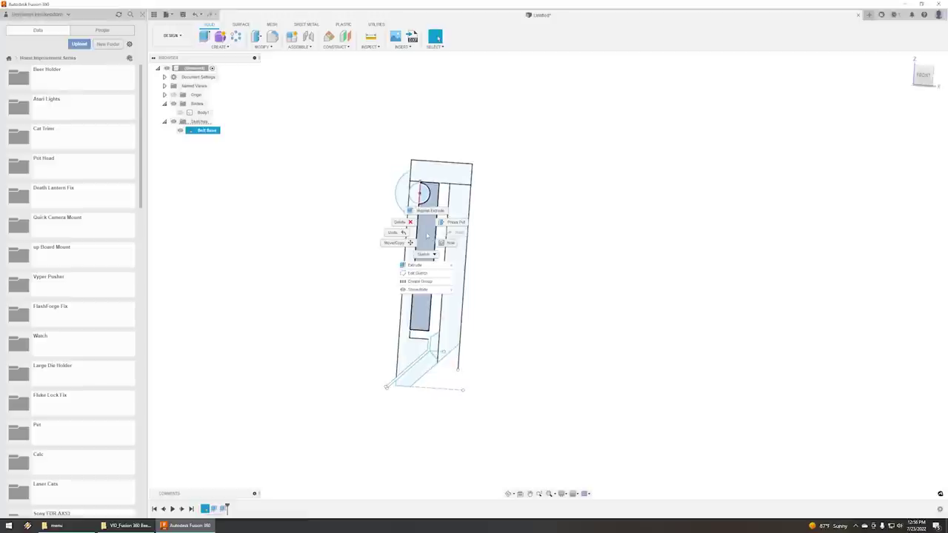
pyautogui.click(424, 265)
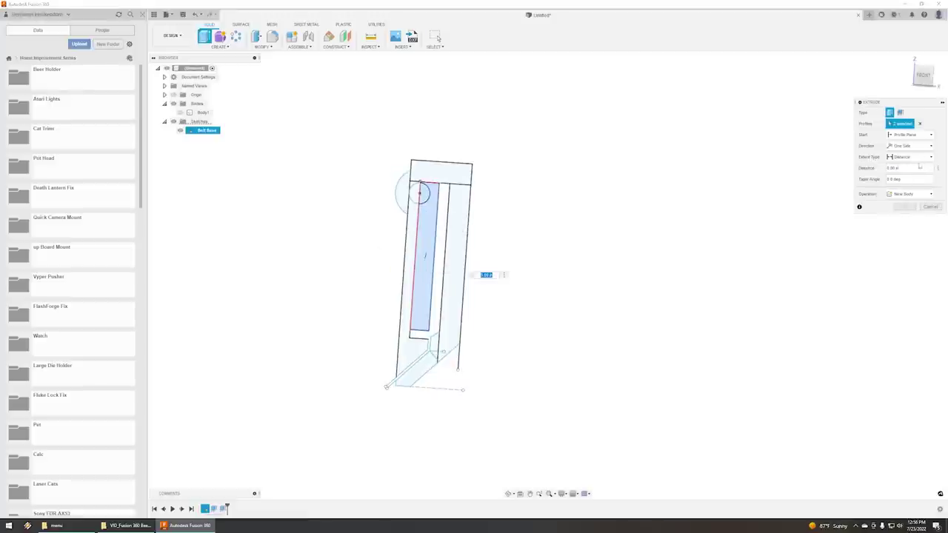
pyautogui.click(909, 146)
pyautogui.click(908, 178)
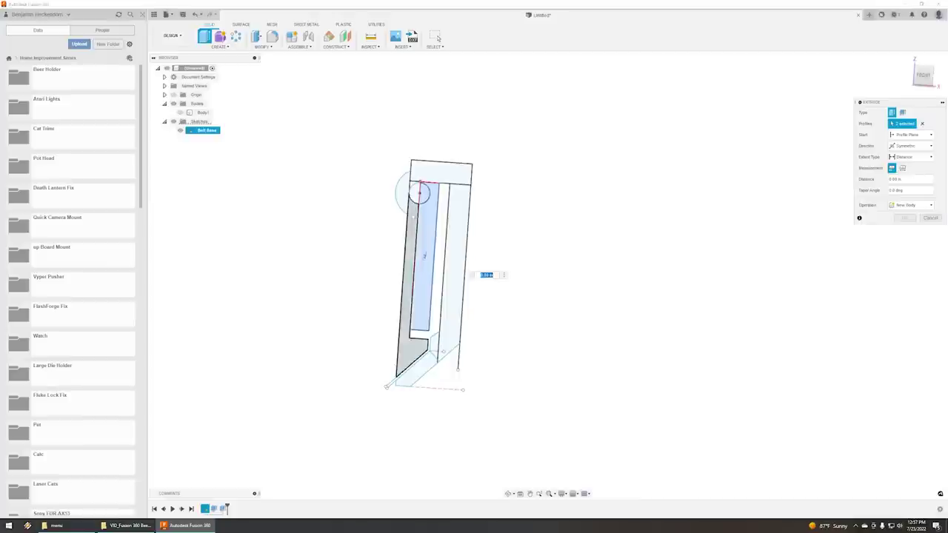
pyautogui.write('4')
pyautogui.moveTo(328, 229); pyautogui.dragTo(250, 196)
pyautogui.press('Return')
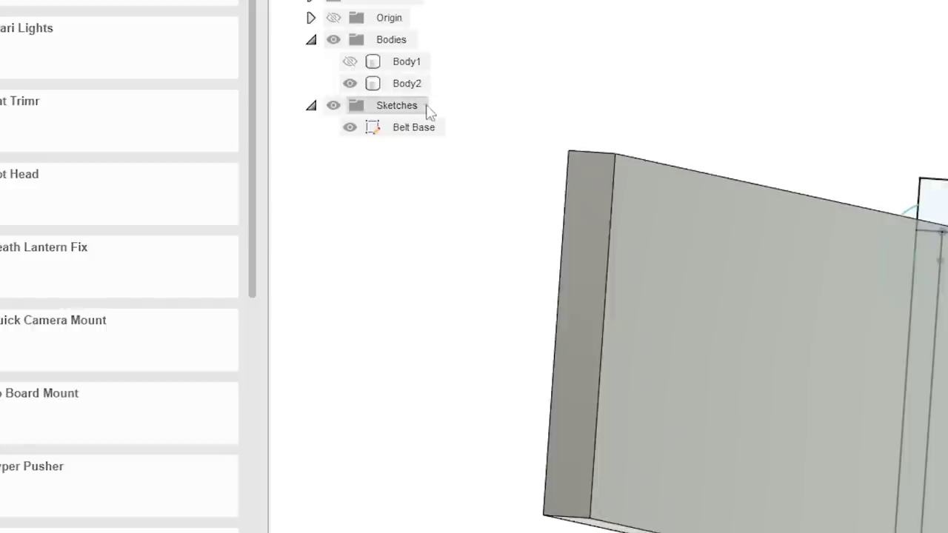
# Apply the Fabric (Light Brown) appearance from the library to the belt body.
pyautogui.rightClick(210, 120)
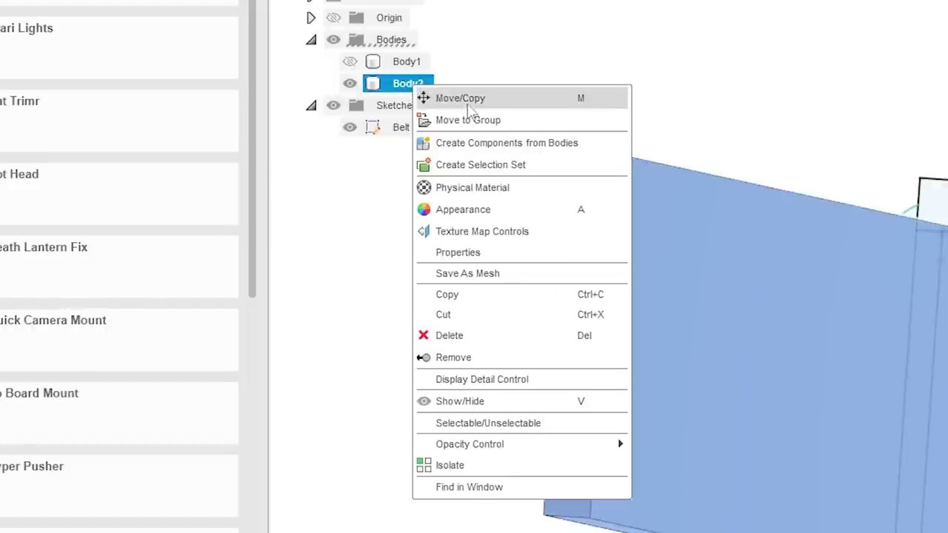
pyautogui.click(485, 211)
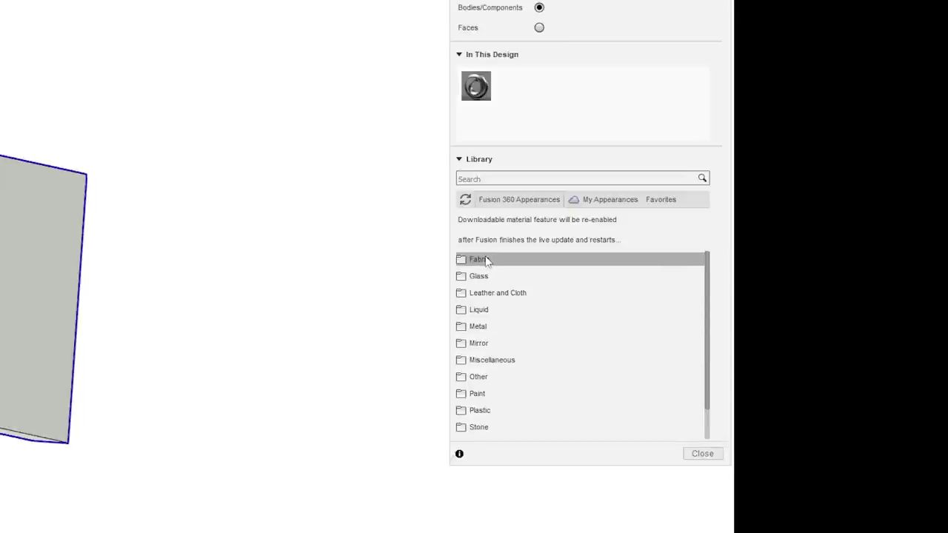
pyautogui.click(463, 263)
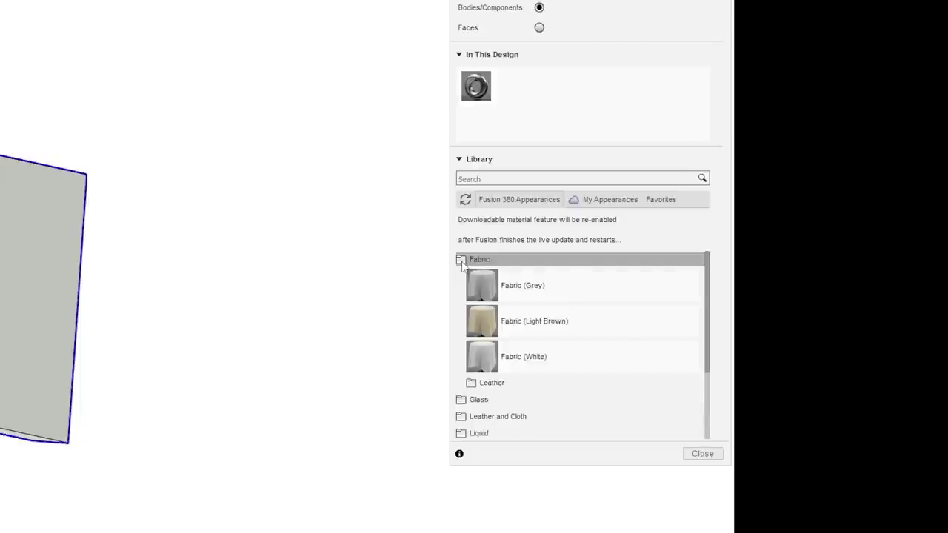
pyautogui.moveTo(483, 321); pyautogui.dragTo(41, 270)
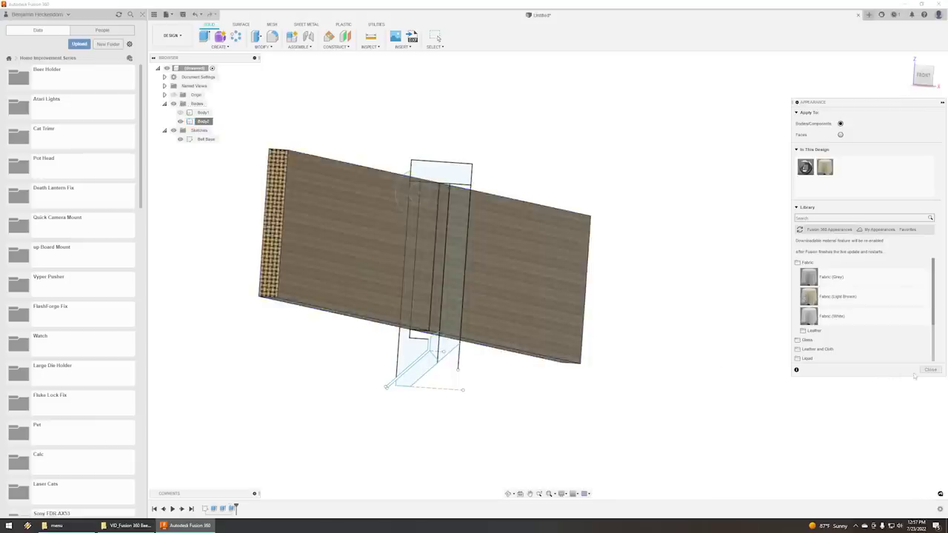
pyautogui.click(930, 370)
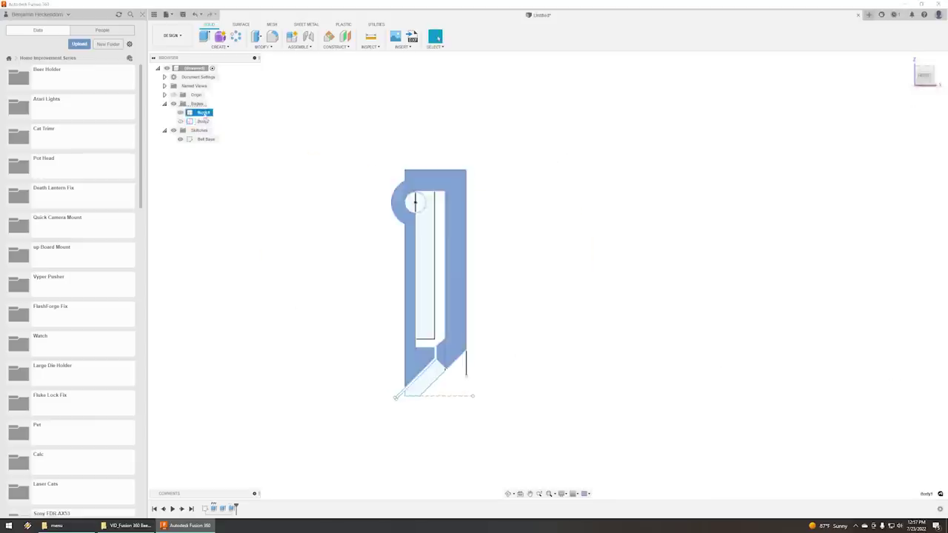
# Rename the holder body as Clip and export it for 3D printing as a medium-refinement STL in millimetres, without sending it to a print utility.
pyautogui.click(203, 113)
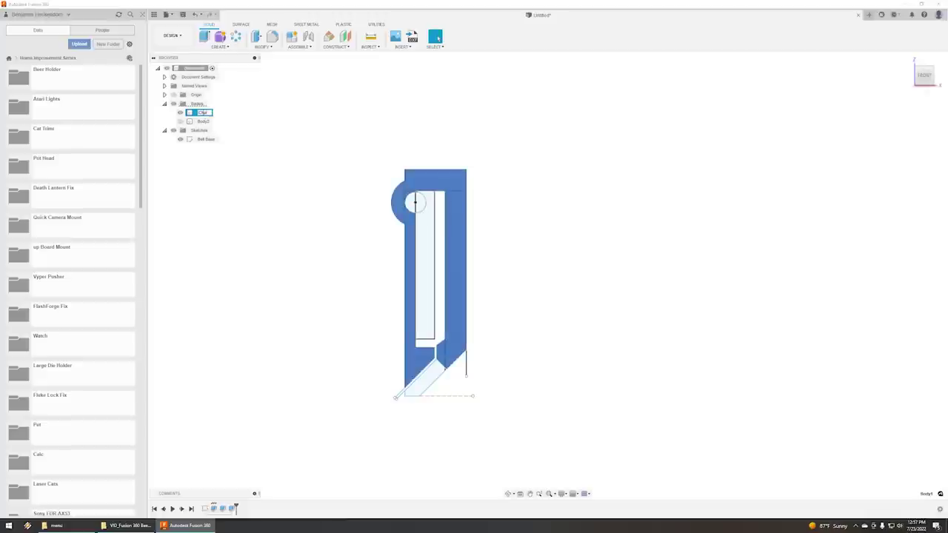
pyautogui.click(358, 267)
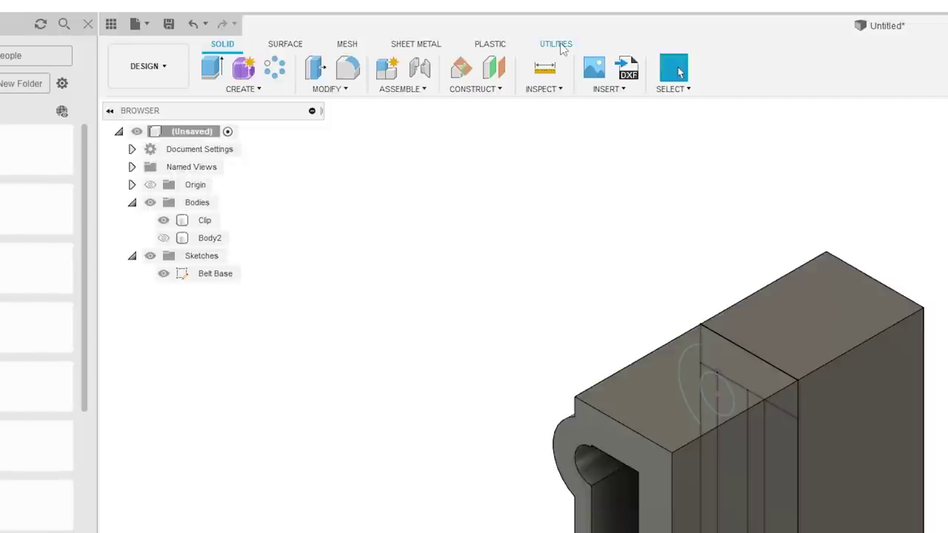
pyautogui.click(378, 25)
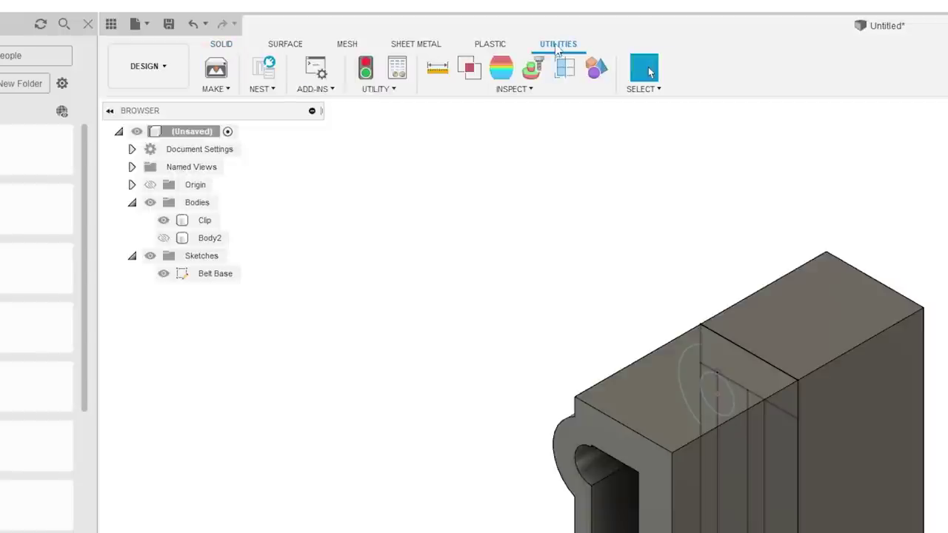
pyautogui.click(227, 76)
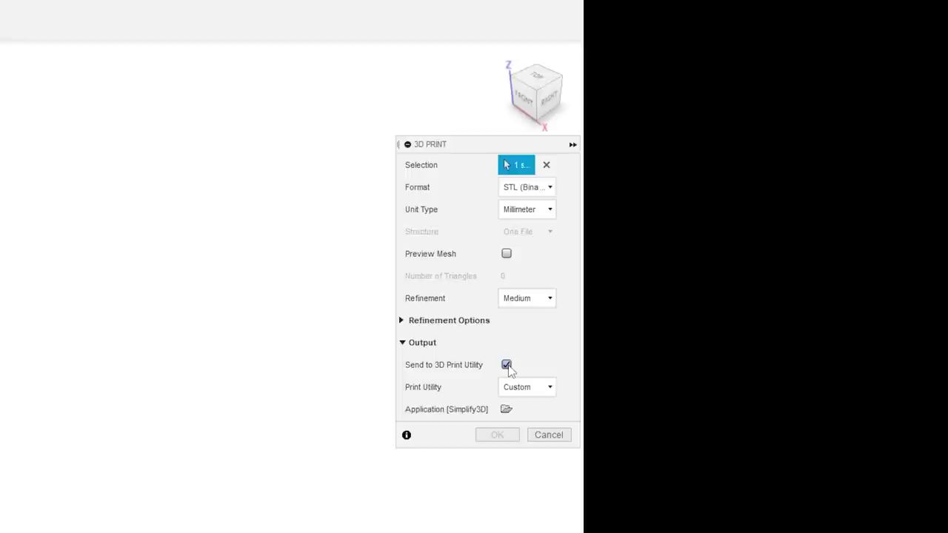
pyautogui.click(506, 366)
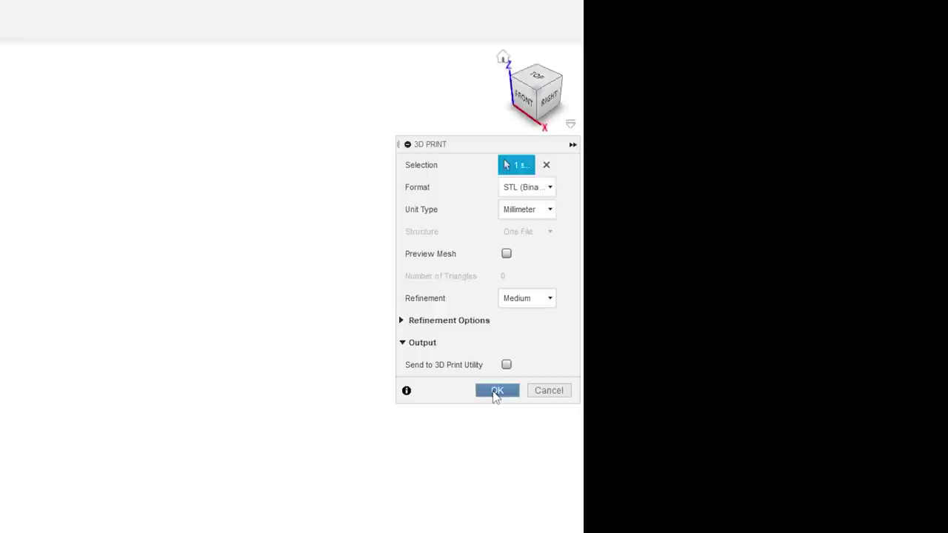
pyautogui.click(497, 392)
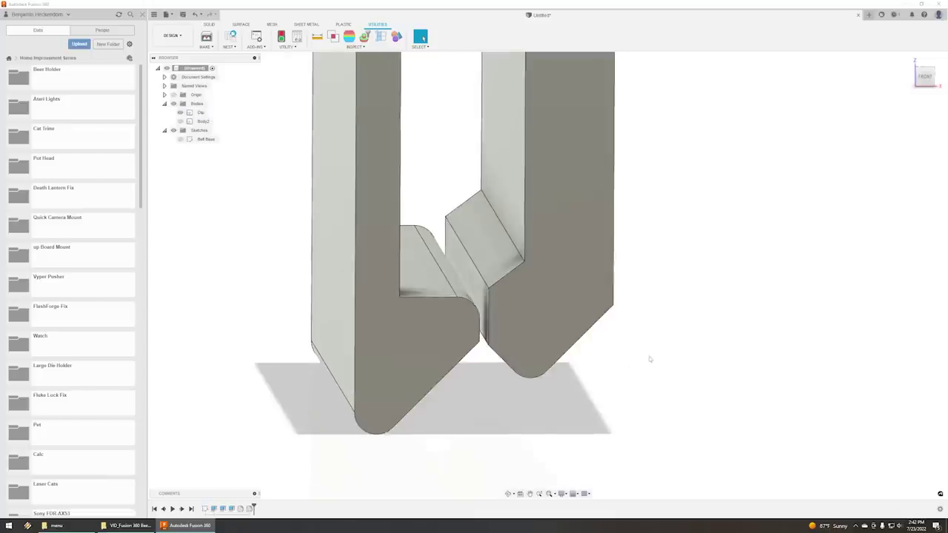
# Fillet the upper and lower edges of the thick arm's latch face at the gap with a radius of about 0.14 in.
pyautogui.keyDown('shift'); pyautogui.moveTo(649, 358); pyautogui.dragTo(534, 273, button='middle'); pyautogui.keyUp('shift')
pyautogui.scroll(3, 534, 273)
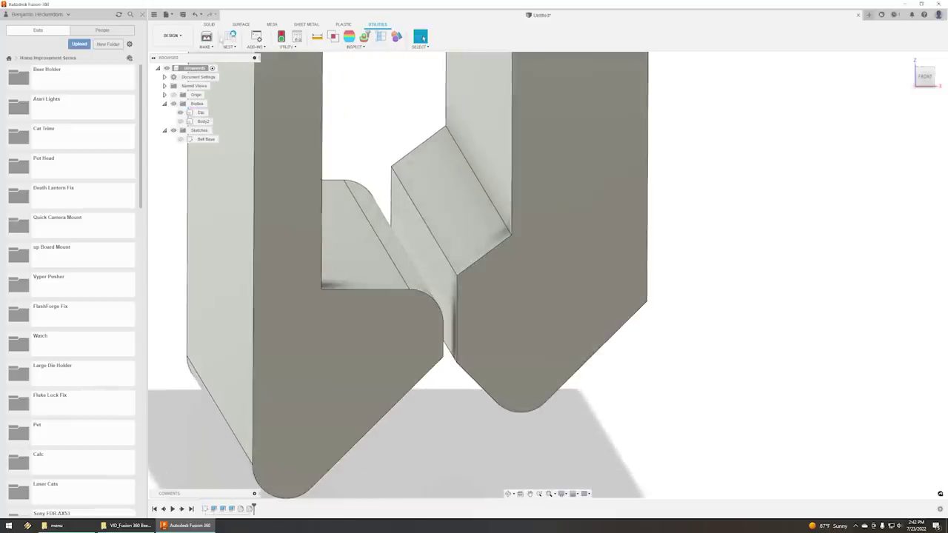
pyautogui.click(210, 24)
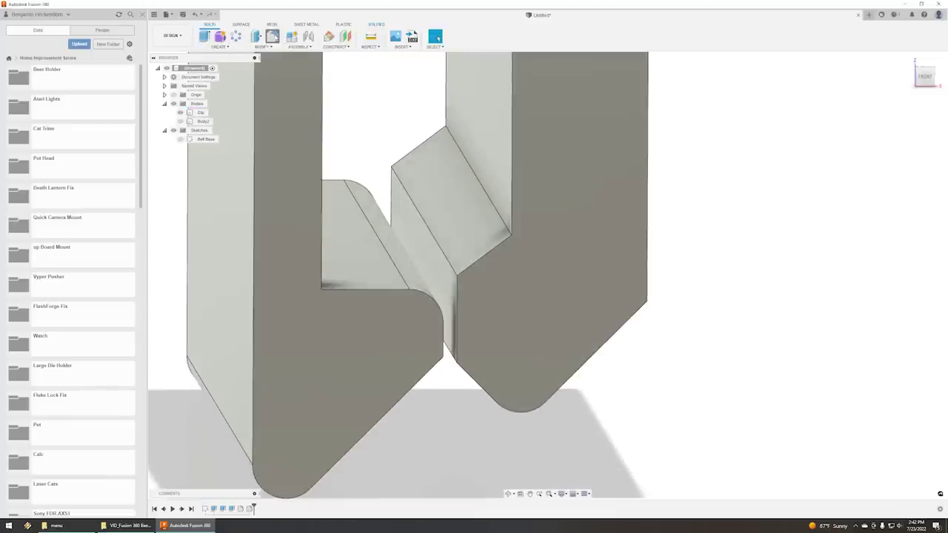
pyautogui.click(273, 37)
pyautogui.click(448, 337)
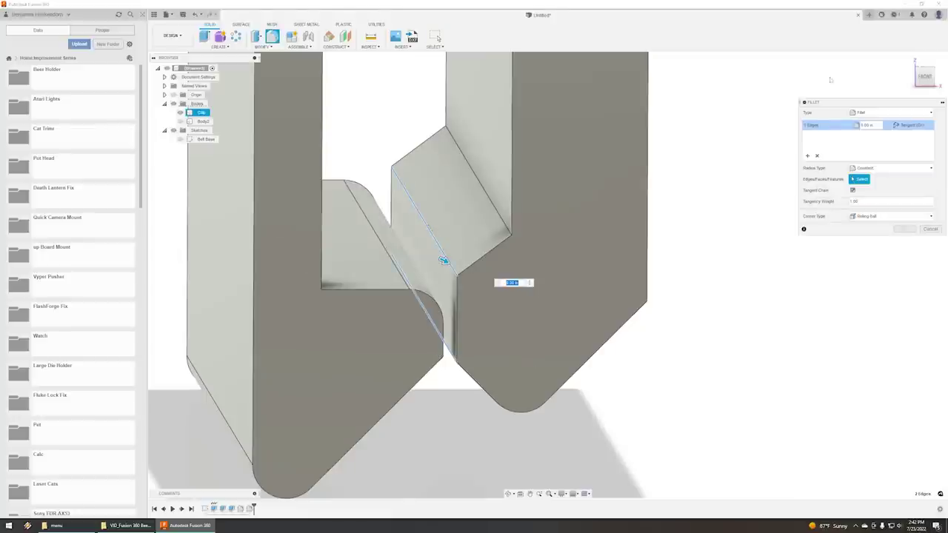
pyautogui.click(925, 77)
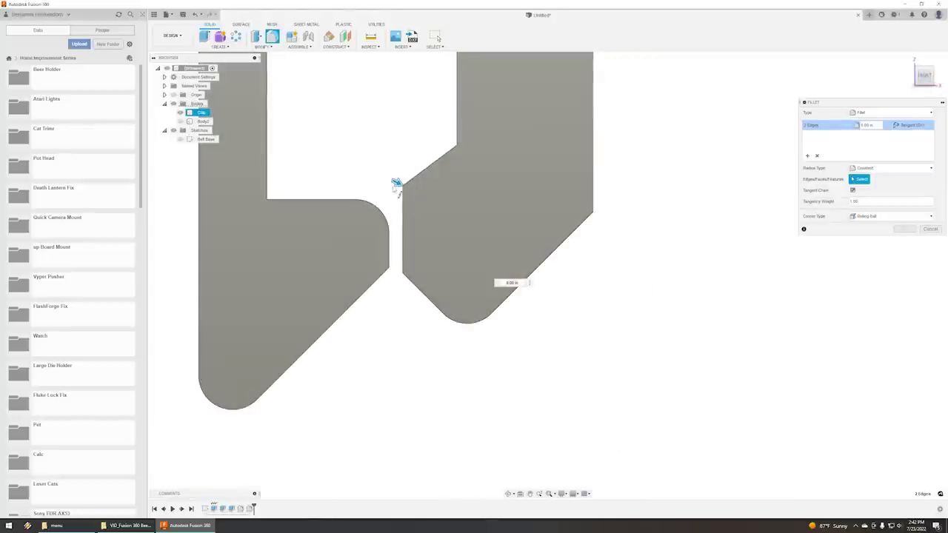
pyautogui.moveTo(397, 182); pyautogui.dragTo(407, 187)
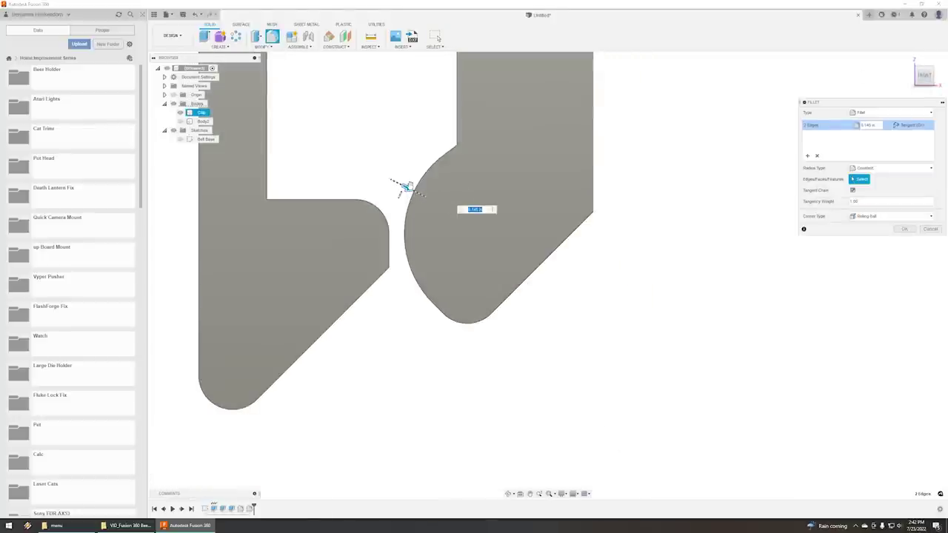
pyautogui.press('Return')
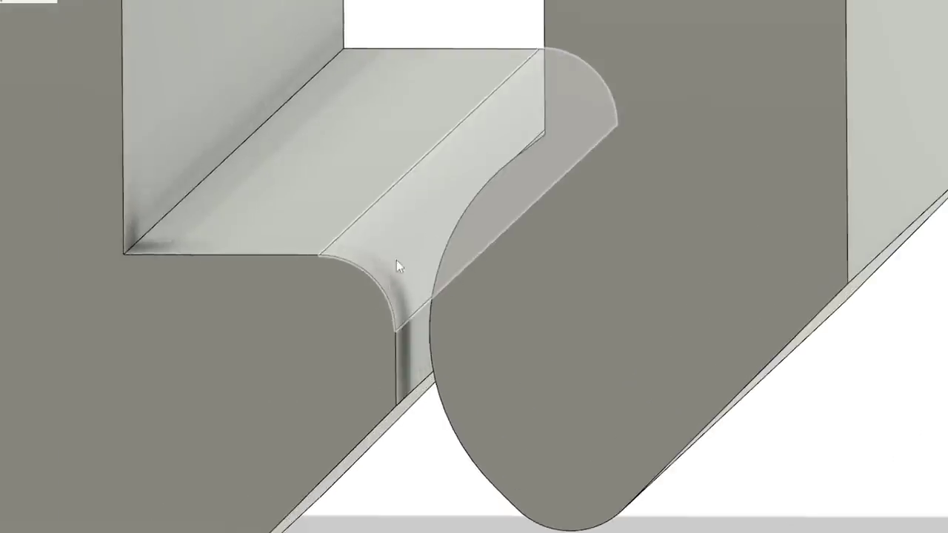
# Set the existing fillet on the thin arm's upper hook edge to 0.08 in and fillet the hook's lower edge at the gap.
pyautogui.rightClick(396, 256)
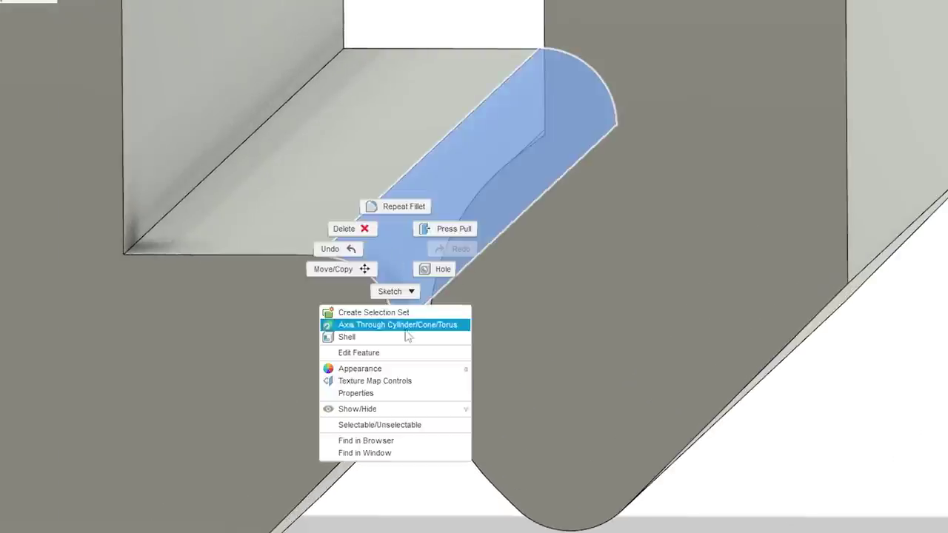
pyautogui.click(397, 353)
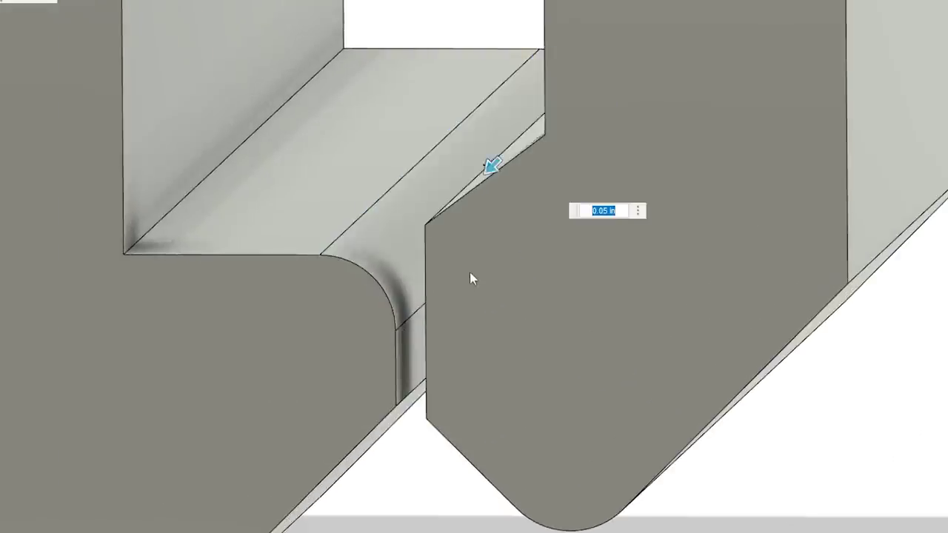
pyautogui.write('.08')
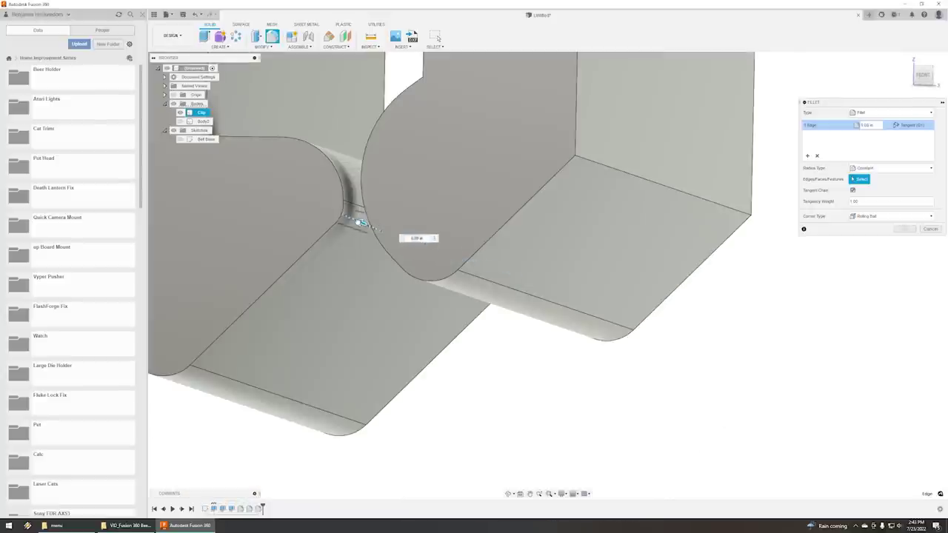
pyautogui.moveTo(358, 222); pyautogui.dragTo(360, 222)
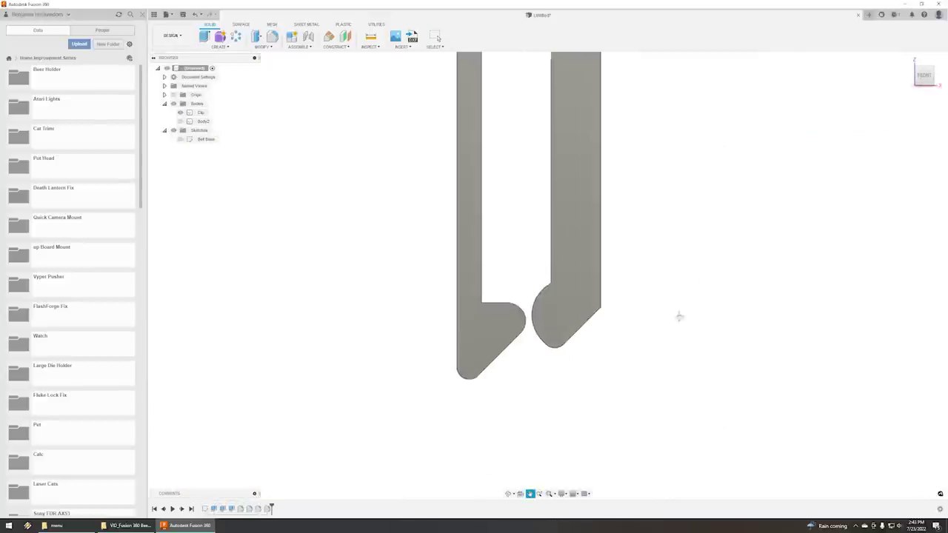
# Fillet the two edges where the outer hinge curve meets the clip's cap and thin arm.
pyautogui.scroll(-3, 673, 289)
pyautogui.moveTo(673, 252); pyautogui.dragTo(642, 299, button='middle')
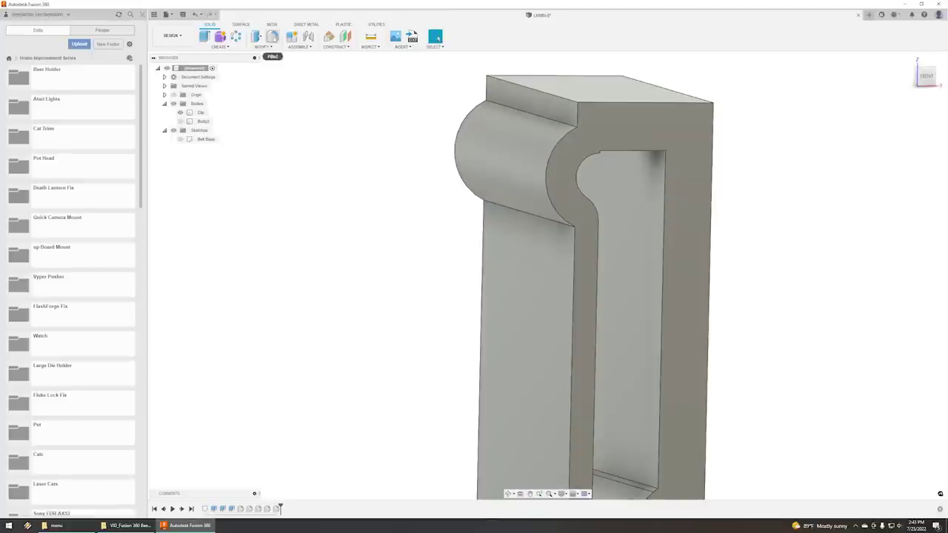
pyautogui.click(273, 37)
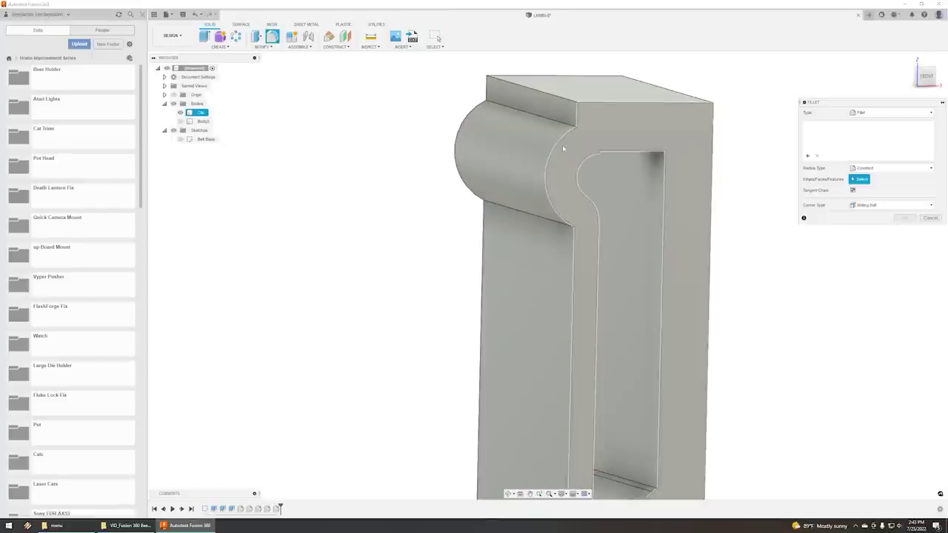
pyautogui.click(560, 121)
pyautogui.click(555, 225)
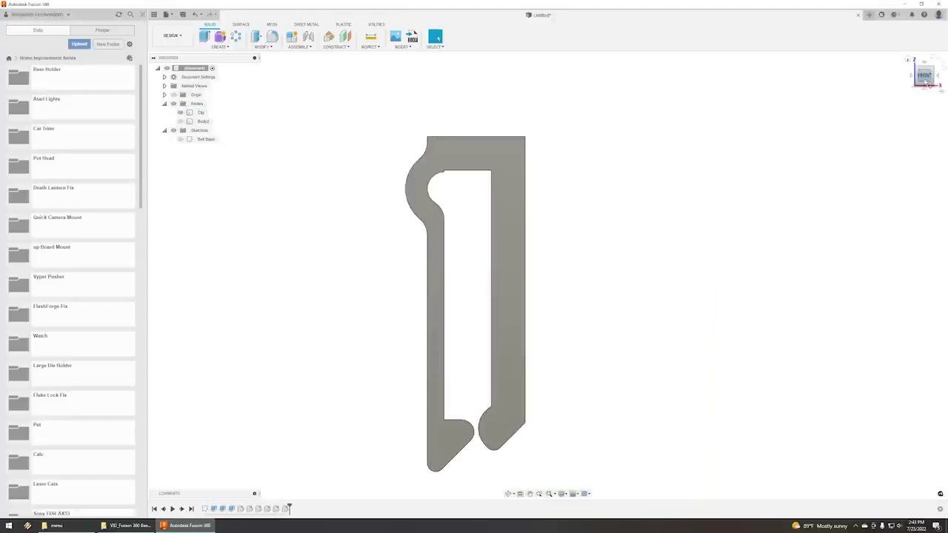
# Start a sketch on the outer flat face of the clip's thick arm.
pyautogui.moveTo(929, 83); pyautogui.dragTo(889, 84)
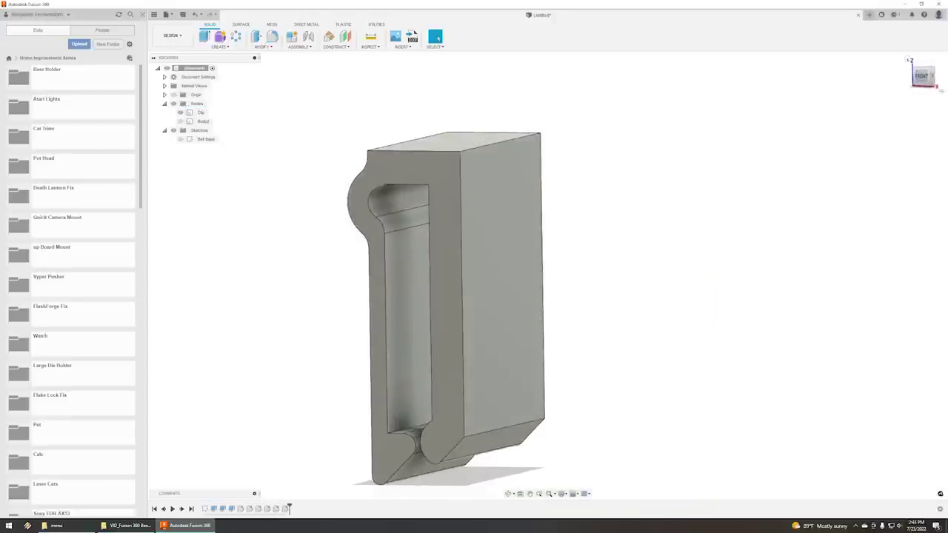
pyautogui.click(932, 77)
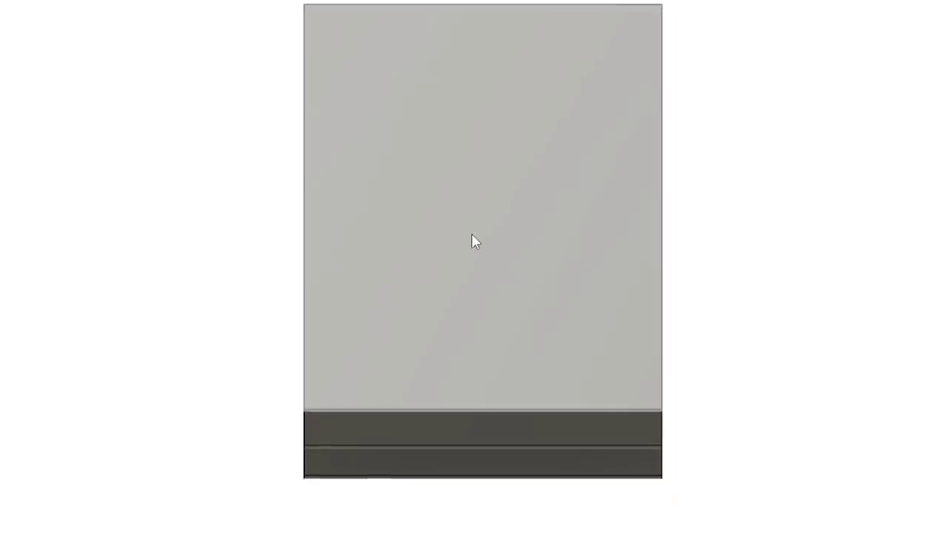
pyautogui.click(475, 243)
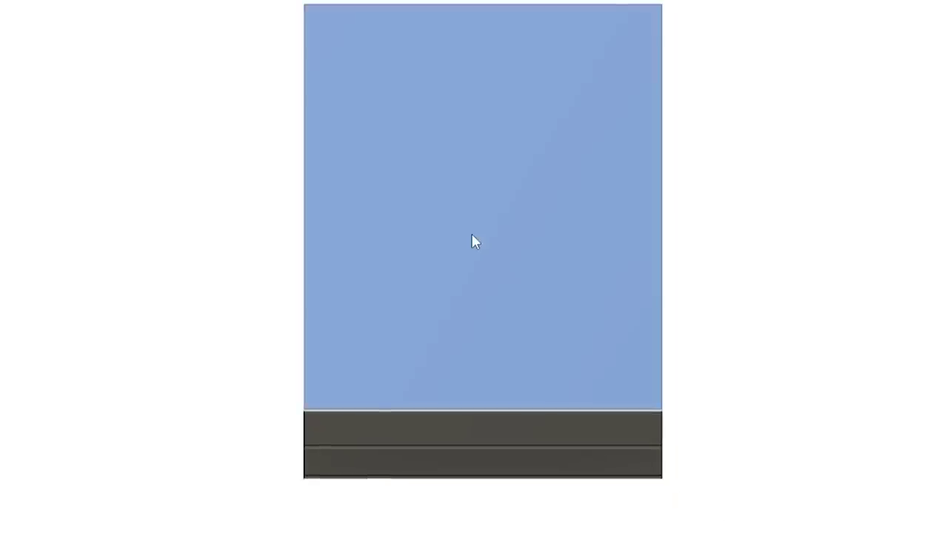
pyautogui.rightClick(473, 242)
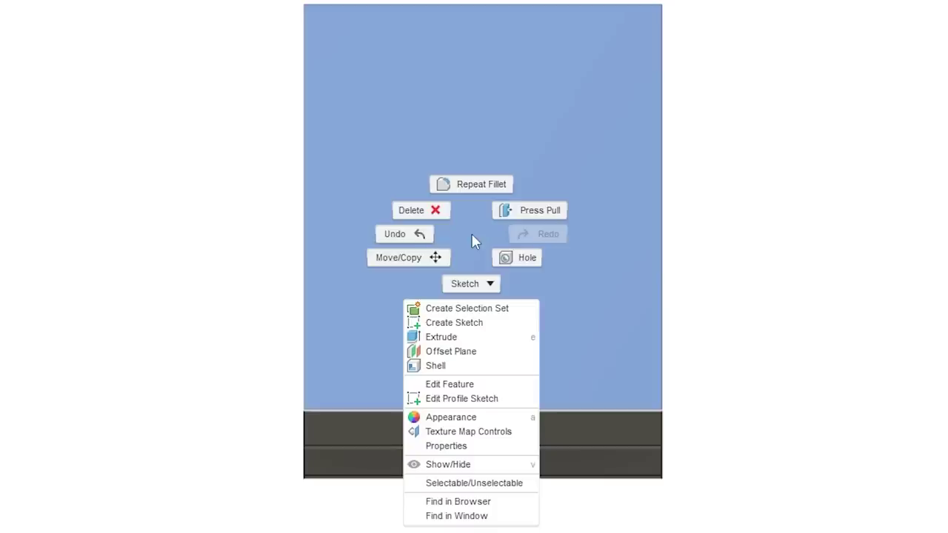
pyautogui.click(487, 326)
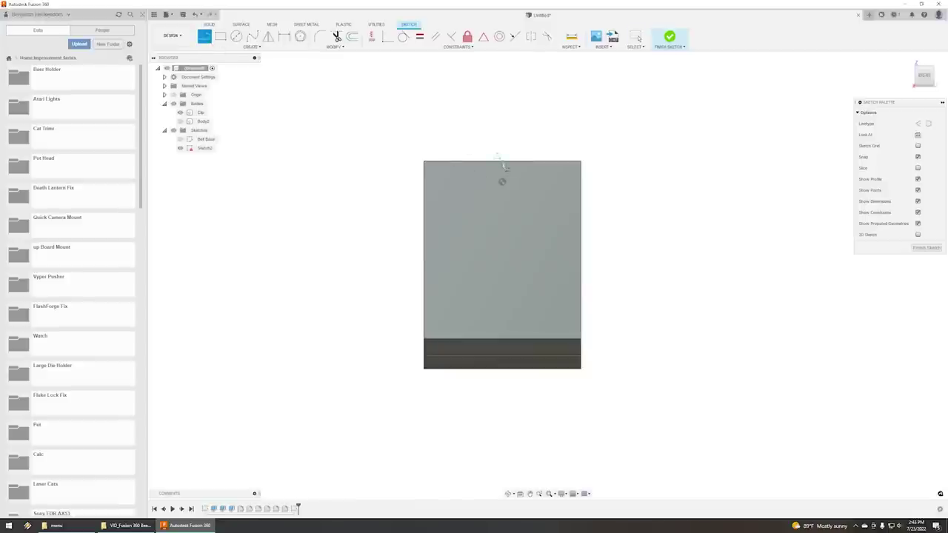
# Draw a 22.5 mm diameter circle below the clip, with its centre aligned to the clip's vertical midline.
pyautogui.scroll(-5, 497, 223)
pyautogui.moveTo(548, 264)
pyautogui.mouseDown(button='middle')
pyautogui.moveTo(508, 220)
pyautogui.moveTo(529, 241)
pyautogui.mouseUp(button='middle')
pyautogui.scroll(2, 494, 220)
pyautogui.scroll(-1, 492, 223)
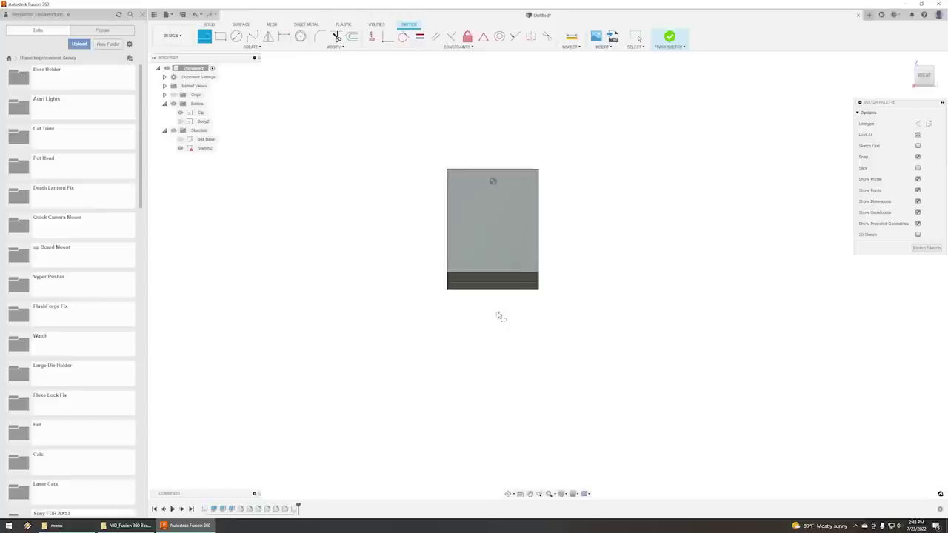
pyautogui.scroll(2, 500, 305)
pyautogui.moveTo(570, 209); pyautogui.dragTo(542, 252, button='middle')
pyautogui.scroll(2, 478, 272)
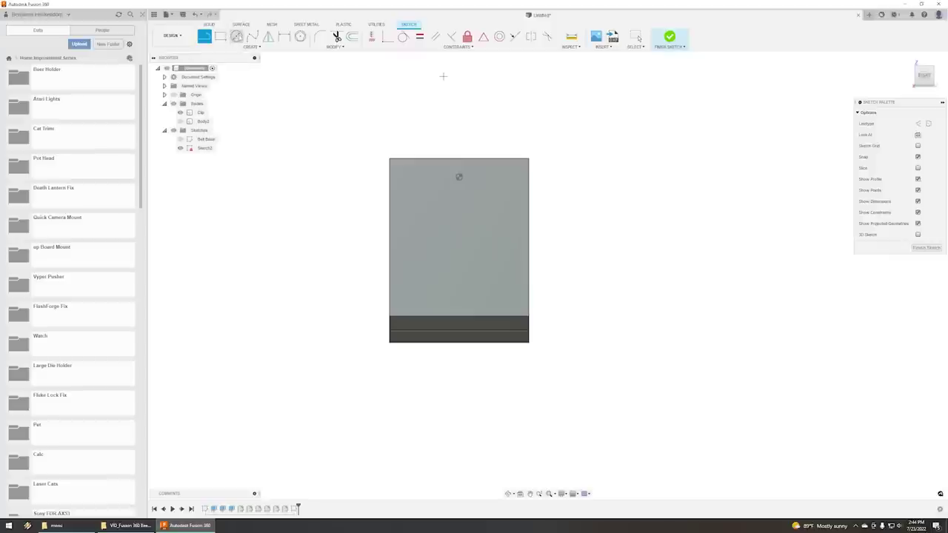
pyautogui.press('c')
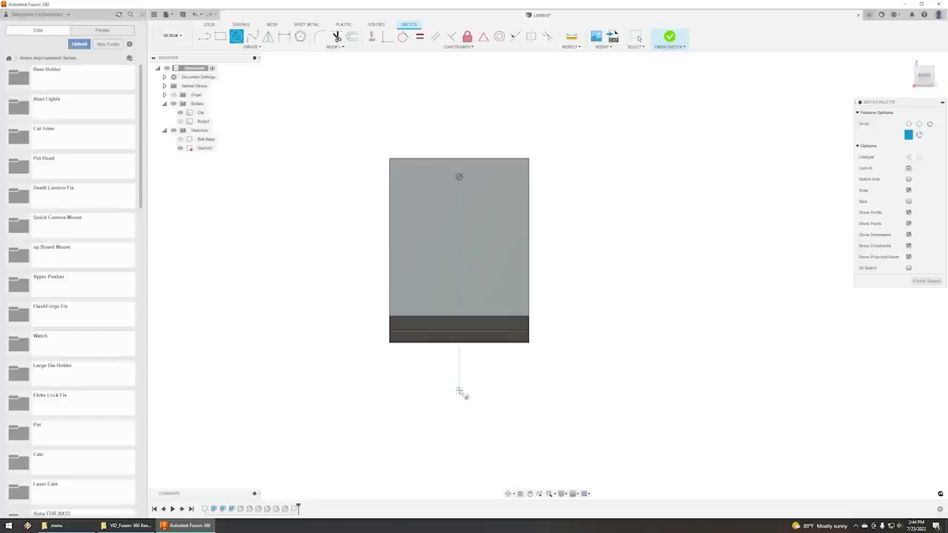
pyautogui.click(459, 396)
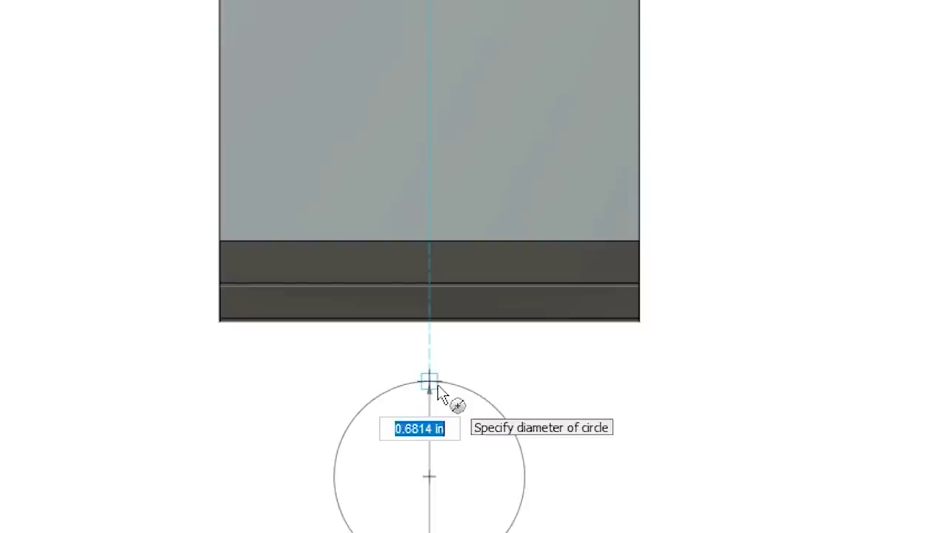
pyautogui.write('2')
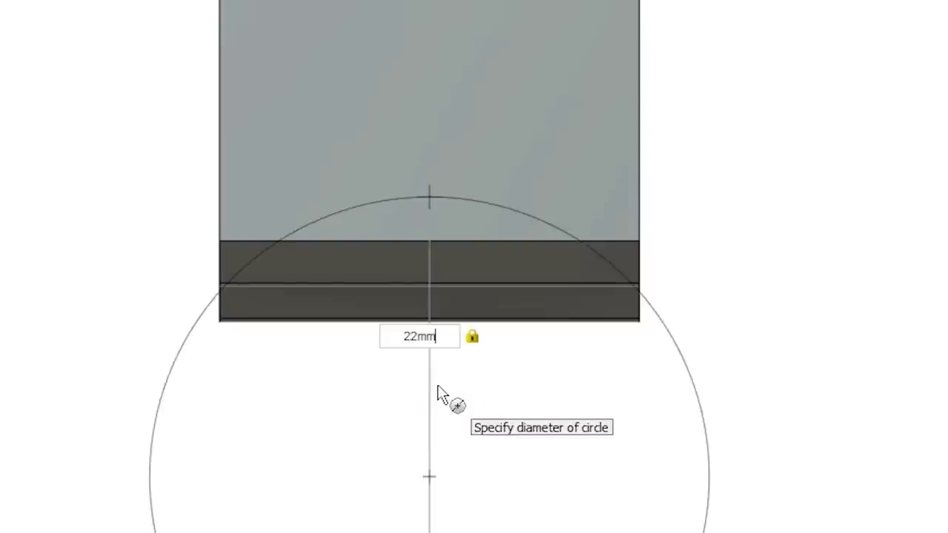
pyautogui.write('2mm')
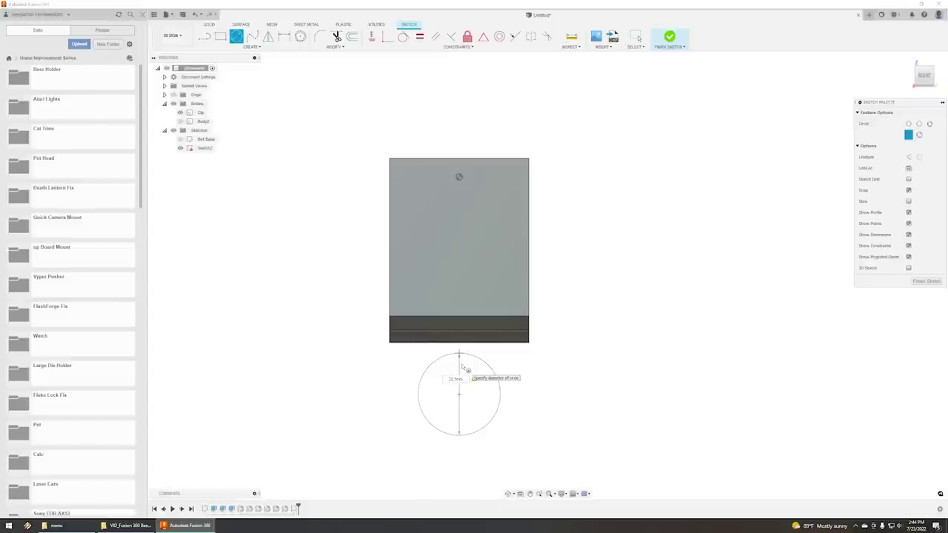
pyautogui.press('Return')
pyautogui.scroll(-3, 530, 371)
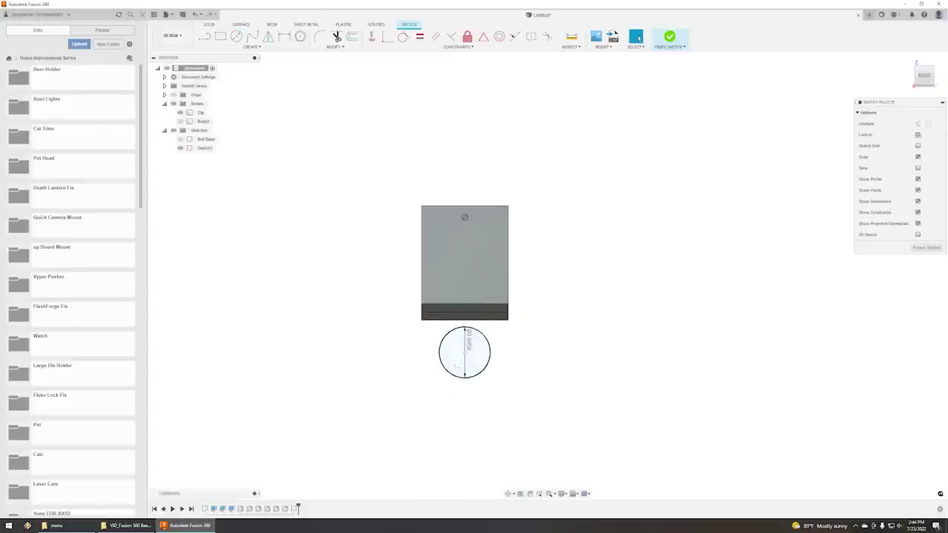
# Add two circles concentric with the large circle, with diameters of 0.295 in and 0.125 in.
pyautogui.scroll(5, 482, 385)
pyautogui.press('c')
pyautogui.click(472, 349)
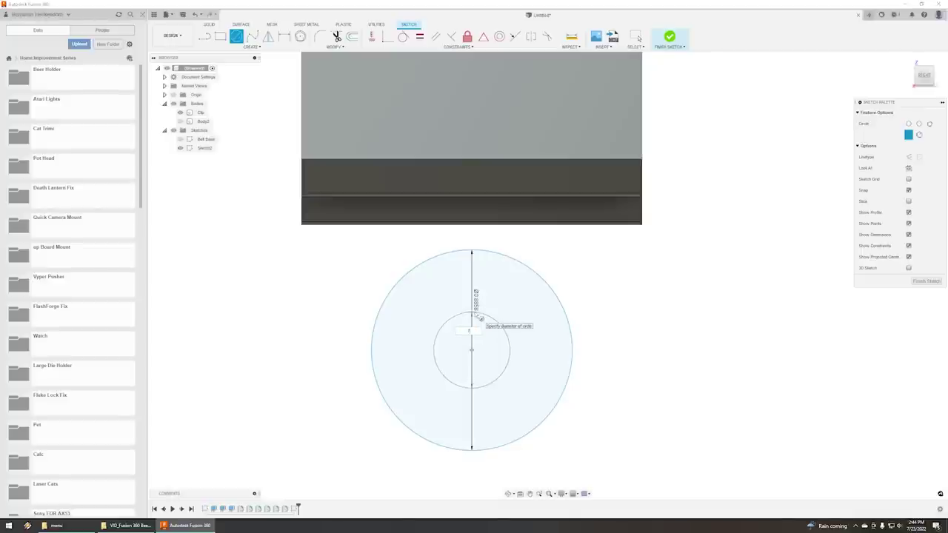
pyautogui.press('Tab')
pyautogui.press('Return')
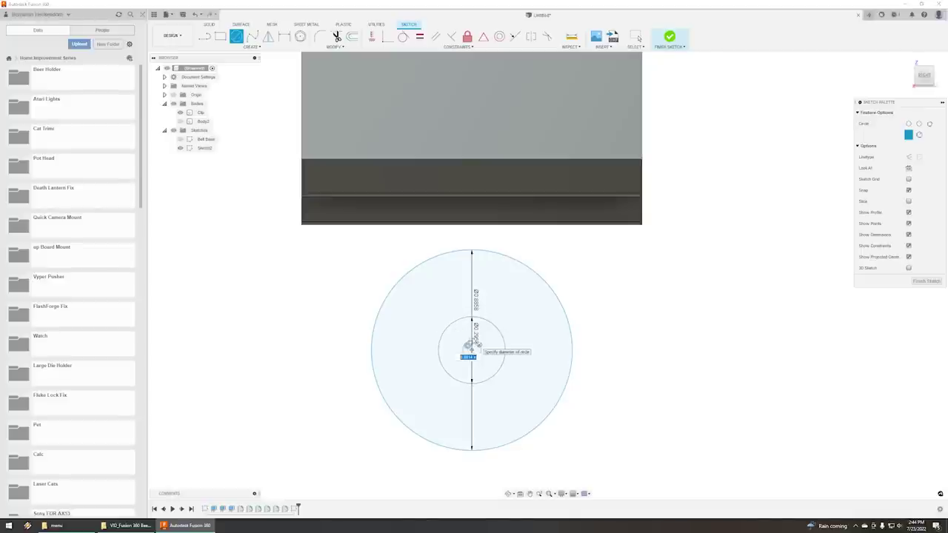
pyautogui.scroll(-4, 524, 329)
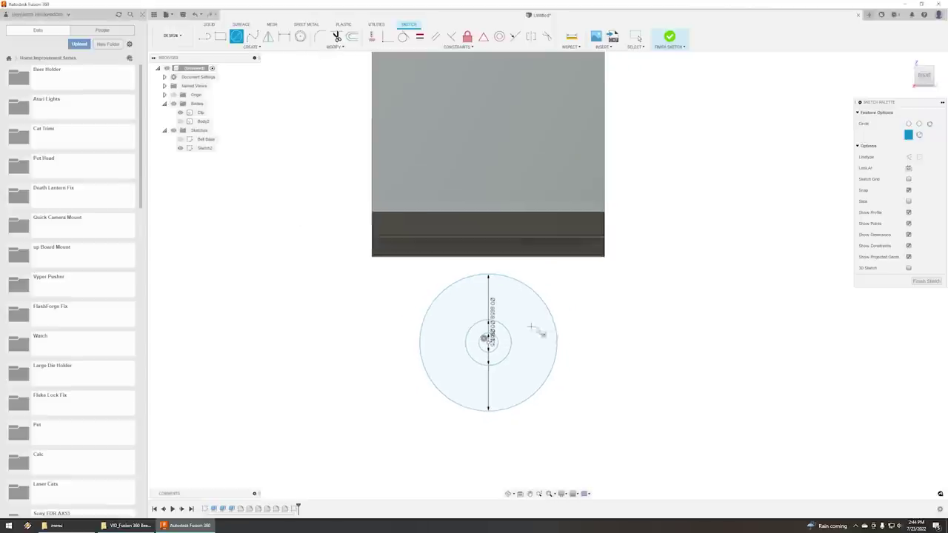
# Offset the outermost circle inward by 2 mm.
pyautogui.moveTo(924, 87); pyautogui.dragTo(940, 103)
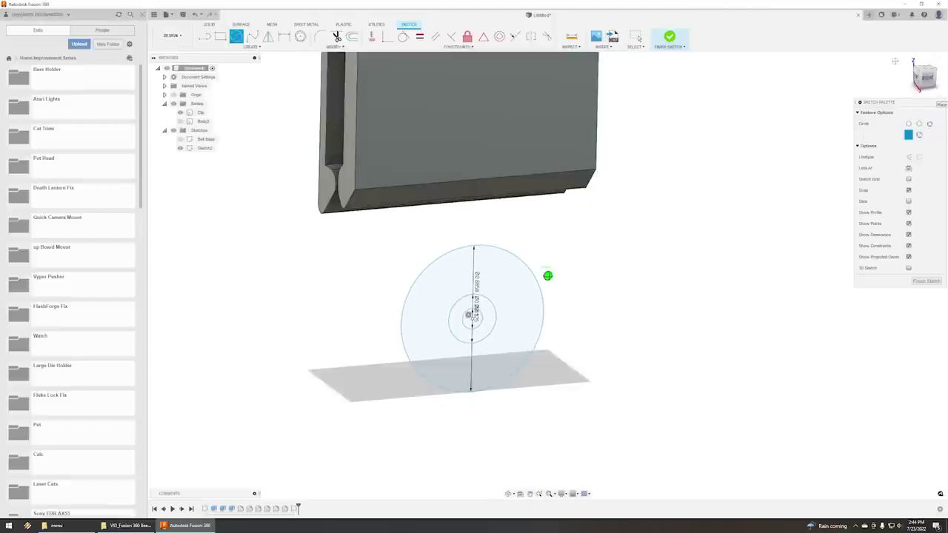
pyautogui.scroll(-2, 642, 253)
pyautogui.moveTo(643, 252); pyautogui.dragTo(590, 303, button='middle')
pyautogui.scroll(-1, 591, 303)
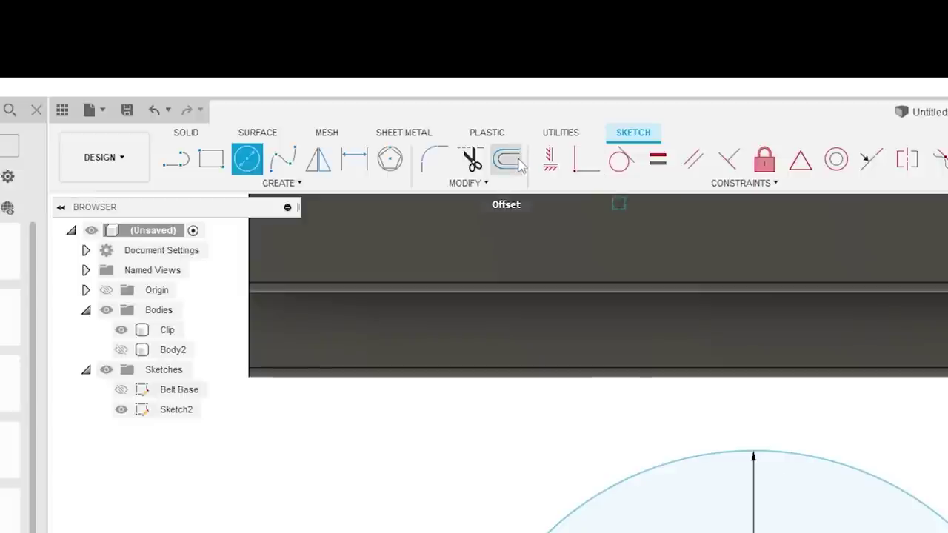
pyautogui.click(521, 165)
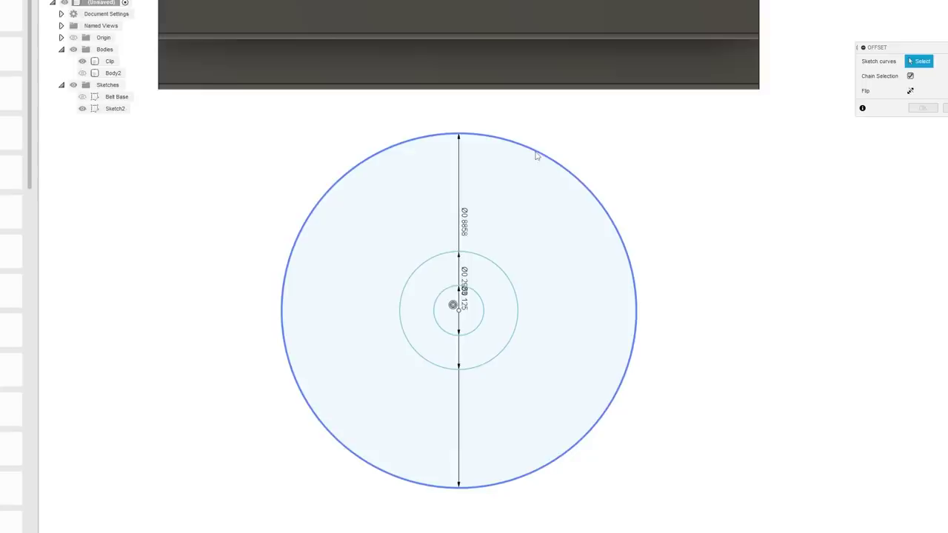
pyautogui.click(543, 137)
pyautogui.moveTo(543, 135); pyautogui.dragTo(523, 171)
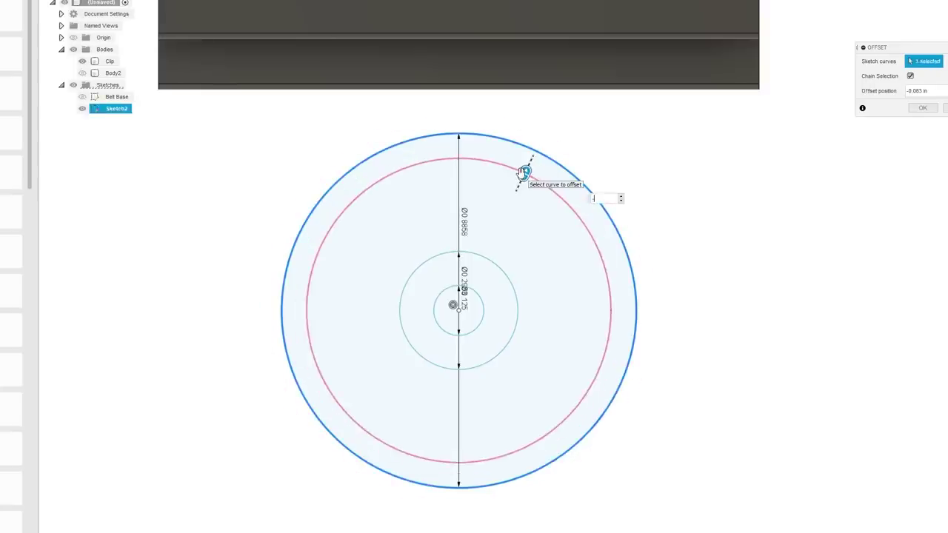
pyautogui.write('-2mm')
pyautogui.press('Return')
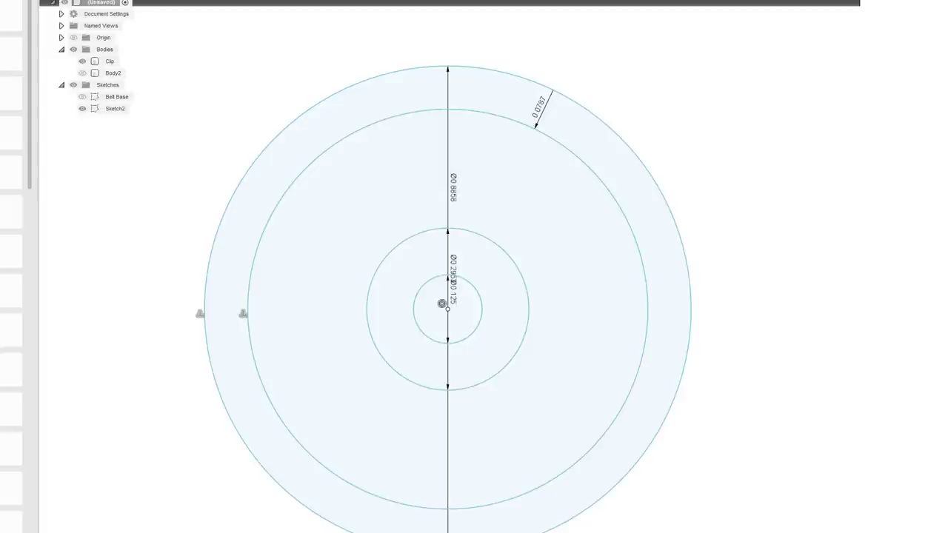
# Draw another concentric circle, 0.4331 in in diameter, between the offset circle and the 0.295 in circle.
pyautogui.click(448, 309)
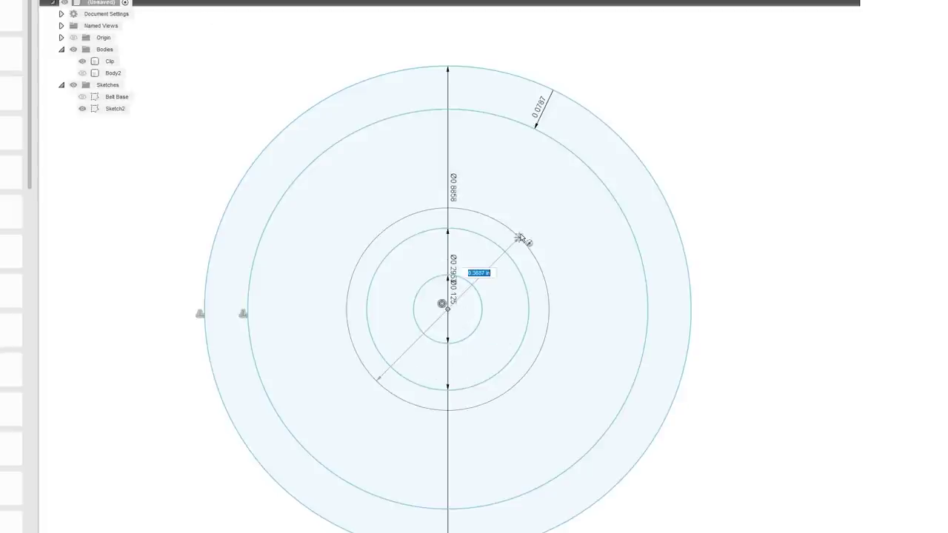
pyautogui.press('Return')
pyautogui.scroll(-4, 545, 272)
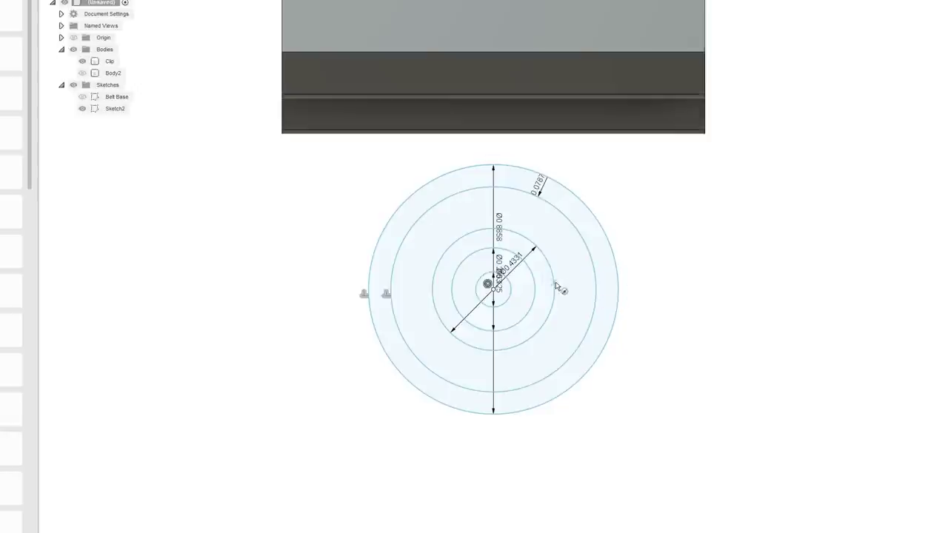
# Draw a horizontal line below the circles, with its ends aligned to the clip's two side edges.
pyautogui.scroll(3, 555, 284)
pyautogui.scroll(-2, 456, 311)
pyautogui.scroll(2, 455, 318)
pyautogui.scroll(-2, 441, 292)
pyautogui.scroll(-2, 443, 294)
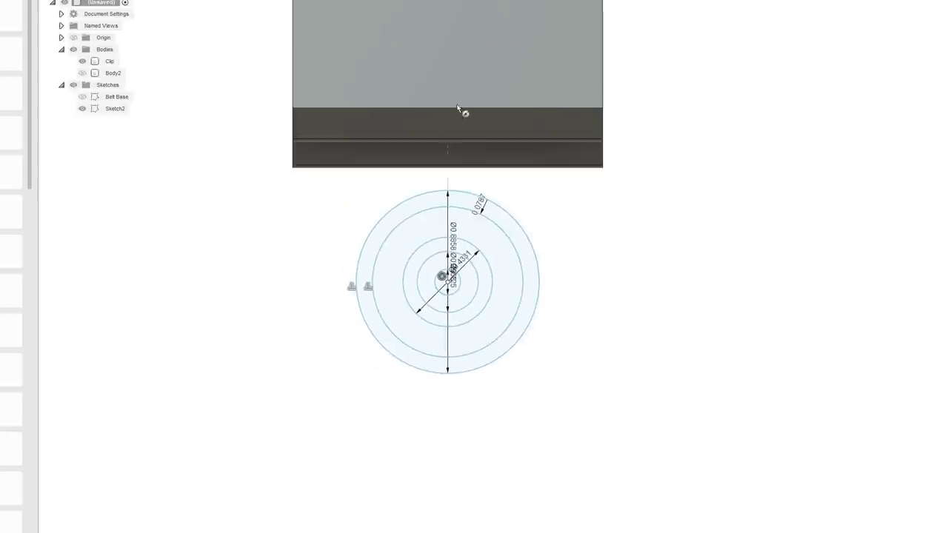
pyautogui.moveTo(605, 263); pyautogui.dragTo(596, 331, button='middle')
pyautogui.scroll(2, 538, 368)
pyautogui.moveTo(572, 363); pyautogui.dragTo(609, 301, button='middle')
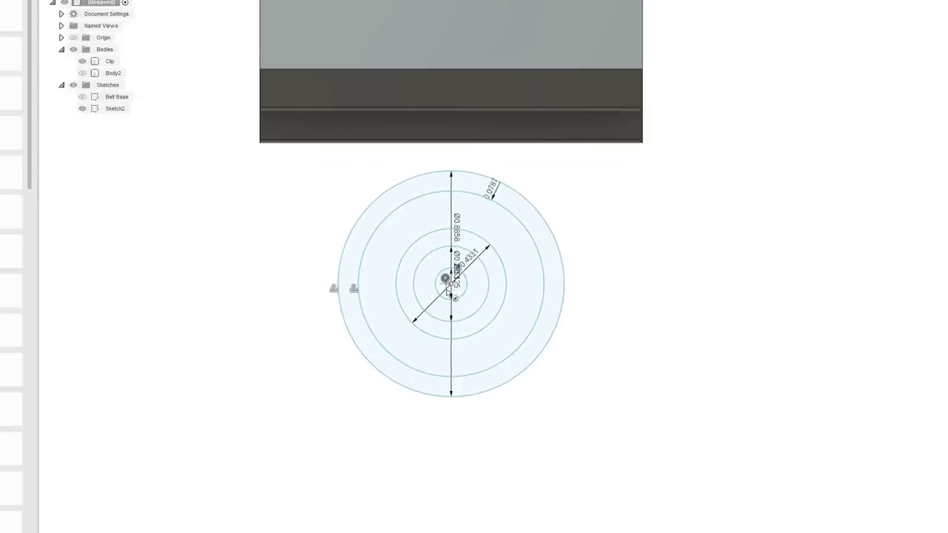
pyautogui.scroll(3, 446, 290)
pyautogui.scroll(-3, 448, 302)
pyautogui.scroll(-3, 511, 49)
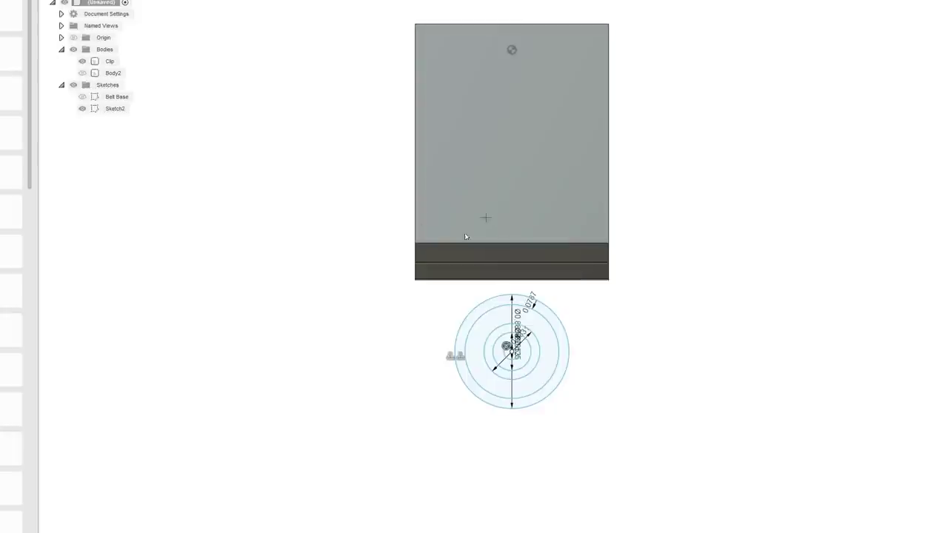
pyautogui.click(416, 449)
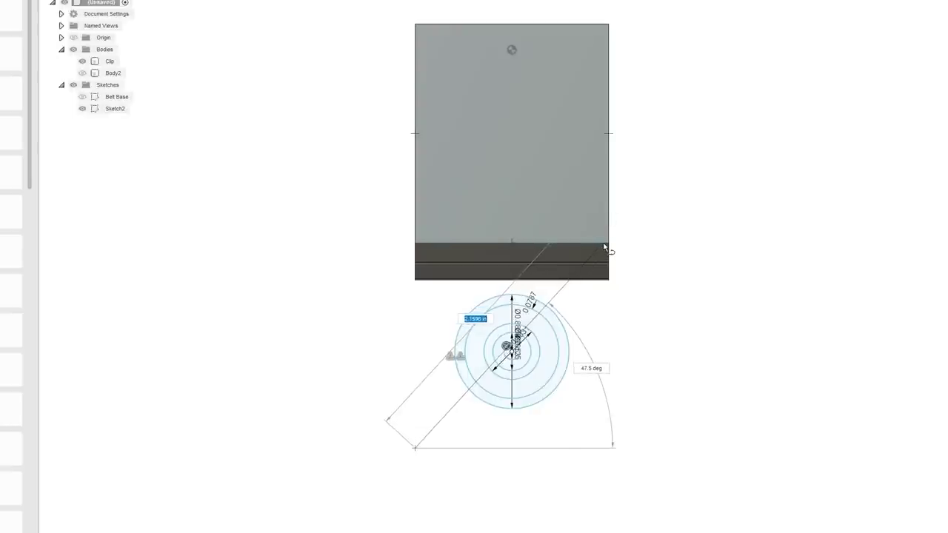
pyautogui.click(608, 450)
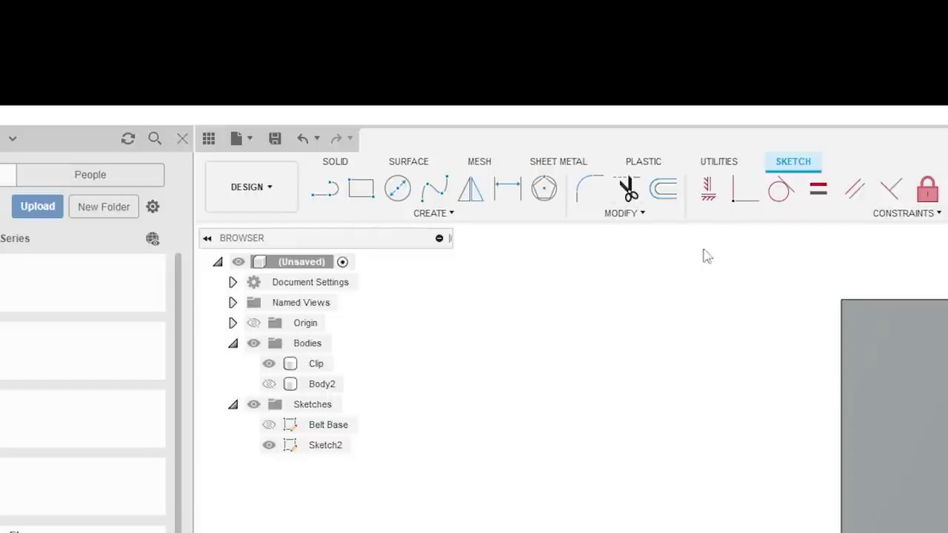
# Dimension the distance from the clip's top edge to the horizontal line below the circles as 3.3 in.
pyautogui.click(518, 200)
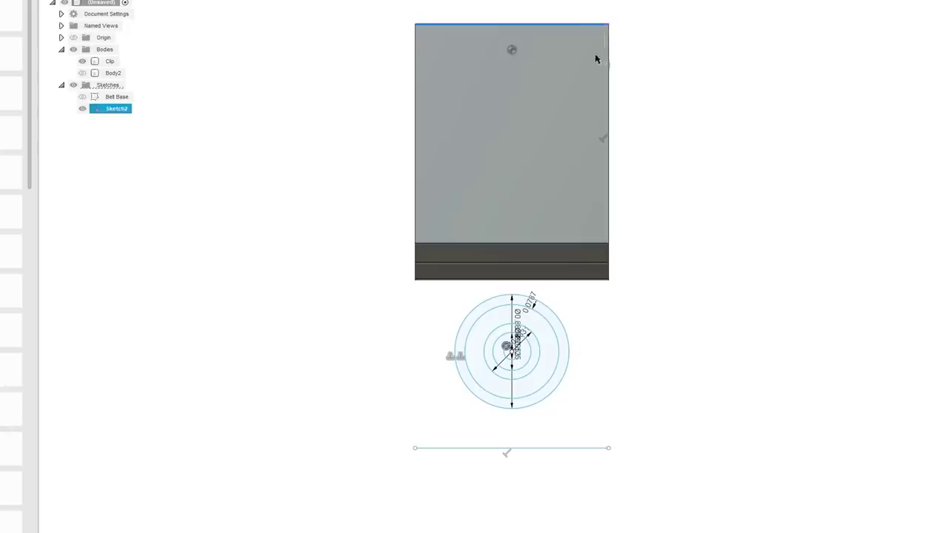
pyautogui.click(586, 448)
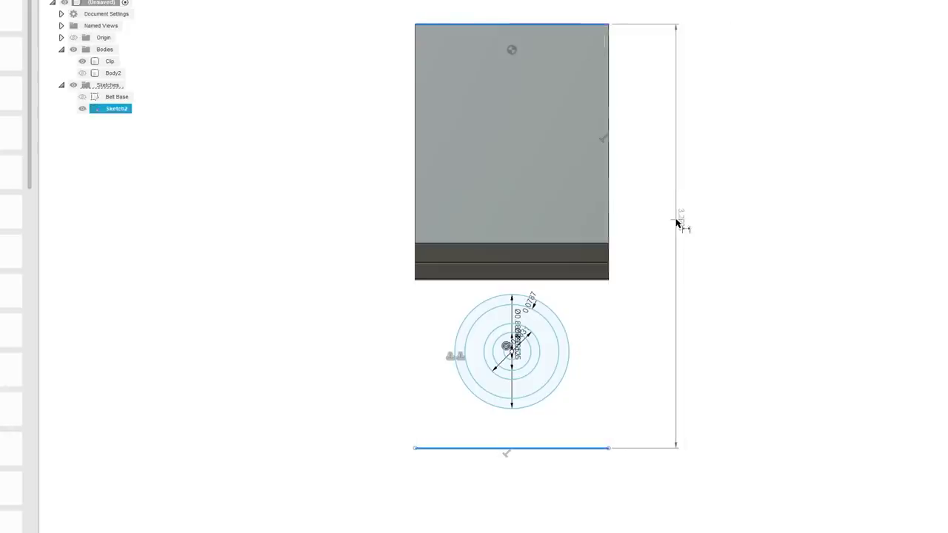
pyautogui.click(679, 228)
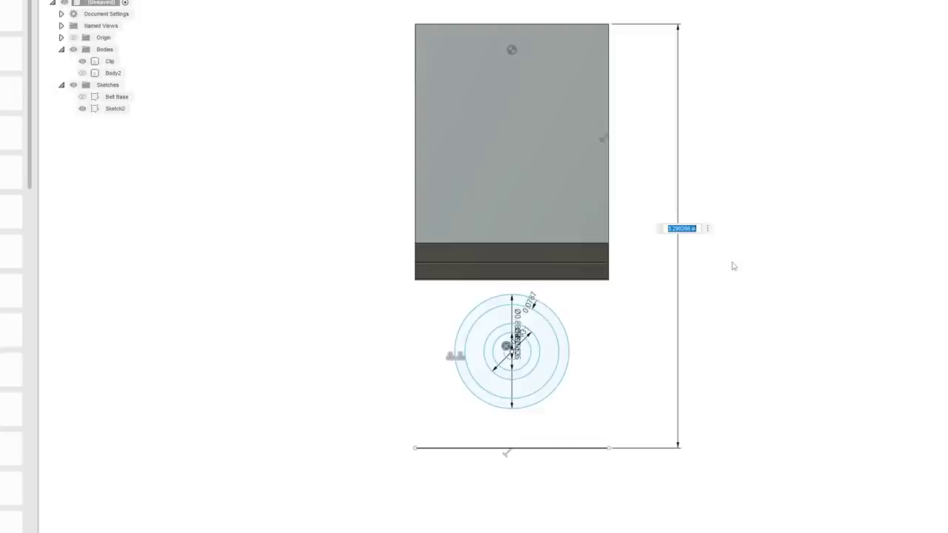
pyautogui.press('Return')
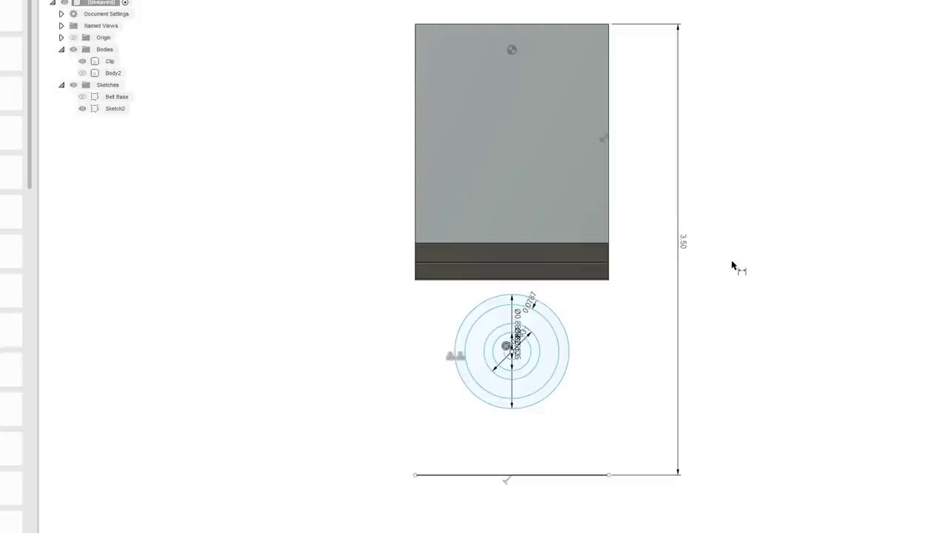
pyautogui.doubleClick(683, 243)
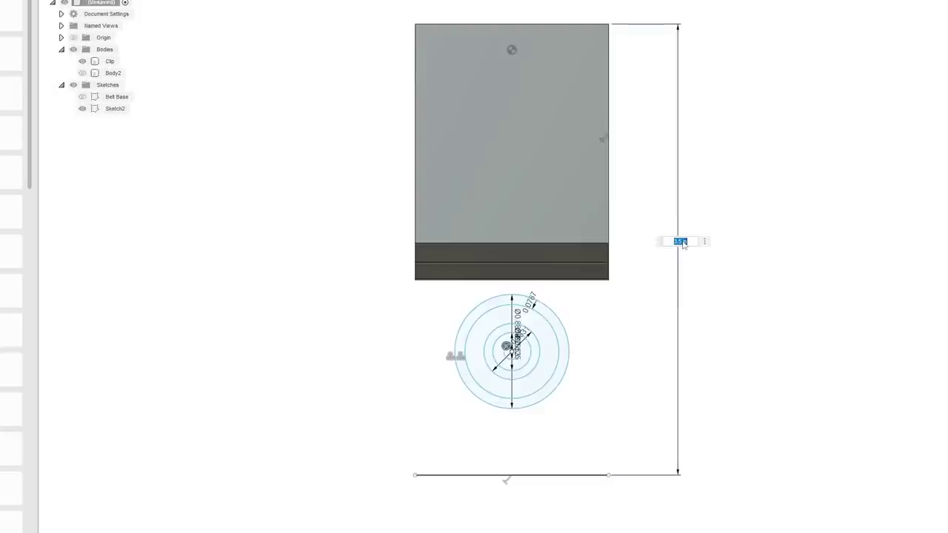
pyautogui.write('3.3')
pyautogui.press('Return')
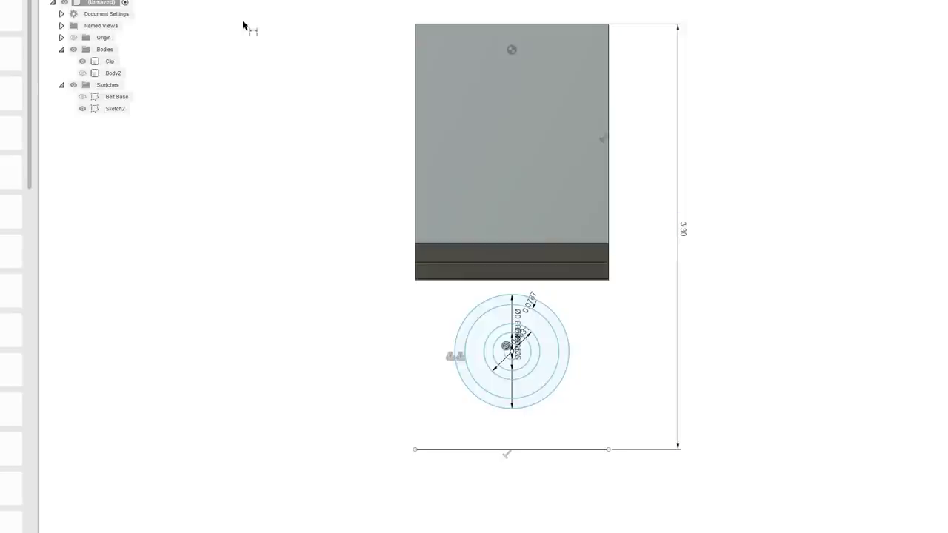
# Hide the Clip body and draw vertical lines from both ends of the horizontal line up to the lower corners of the clip's face.
pyautogui.scroll(1, 568, 392)
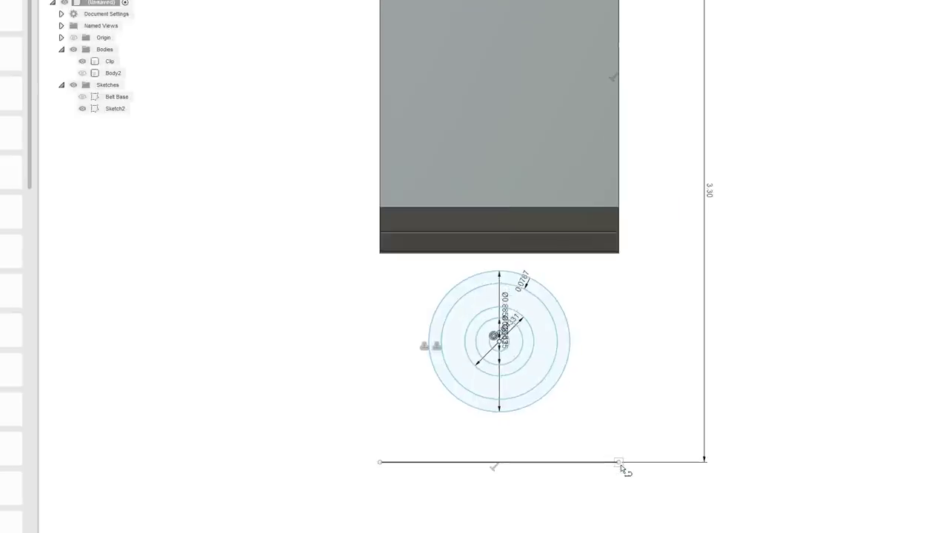
pyautogui.click(620, 463)
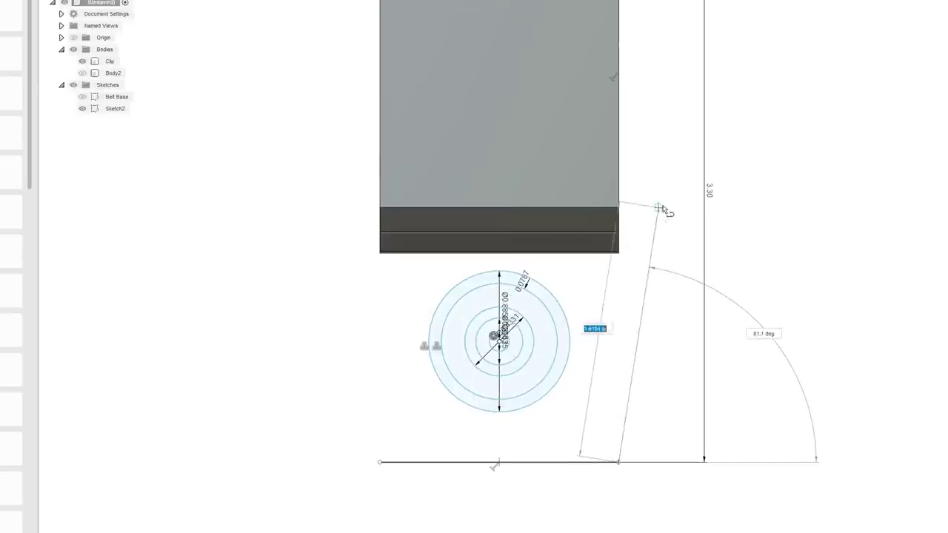
pyautogui.click(83, 62)
pyautogui.doubleClick(618, 210)
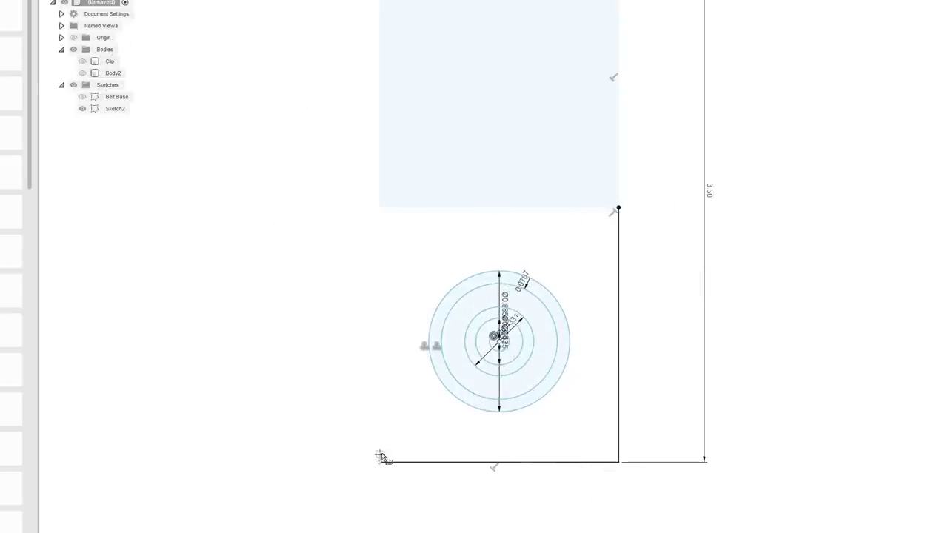
pyautogui.click(380, 463)
pyautogui.doubleClick(381, 209)
# Show the Clip body again and finish the sketch.
pyautogui.scroll(-2, 288, 286)
pyautogui.keyDown('shift'); pyautogui.moveTo(587, 130); pyautogui.dragTo(661, 220, button='middle'); pyautogui.keyUp('shift')
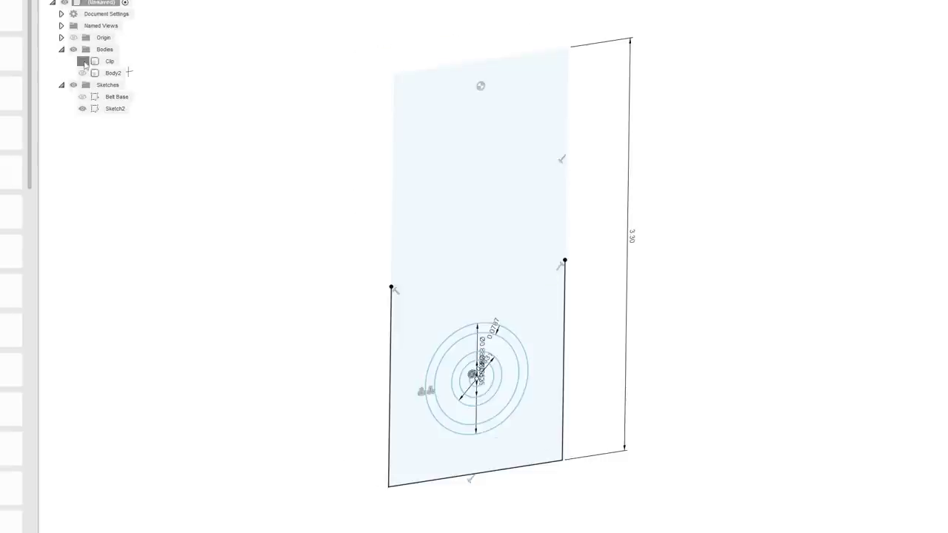
pyautogui.click(82, 62)
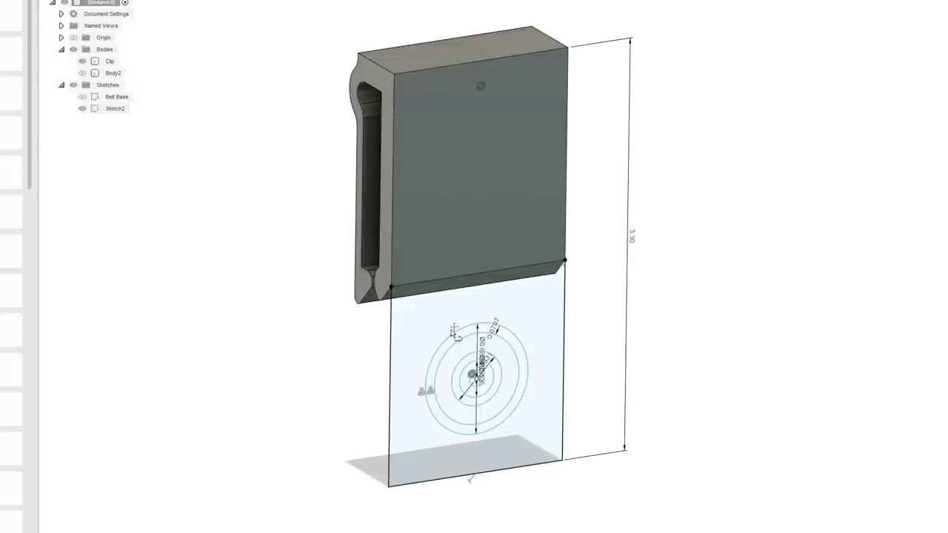
pyautogui.scroll(3, 486, 391)
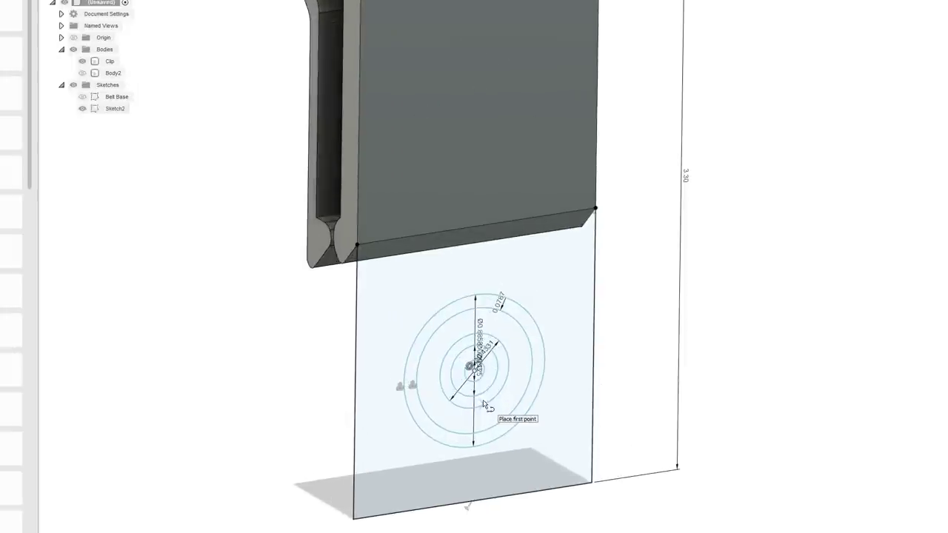
pyautogui.scroll(-2, 478, 370)
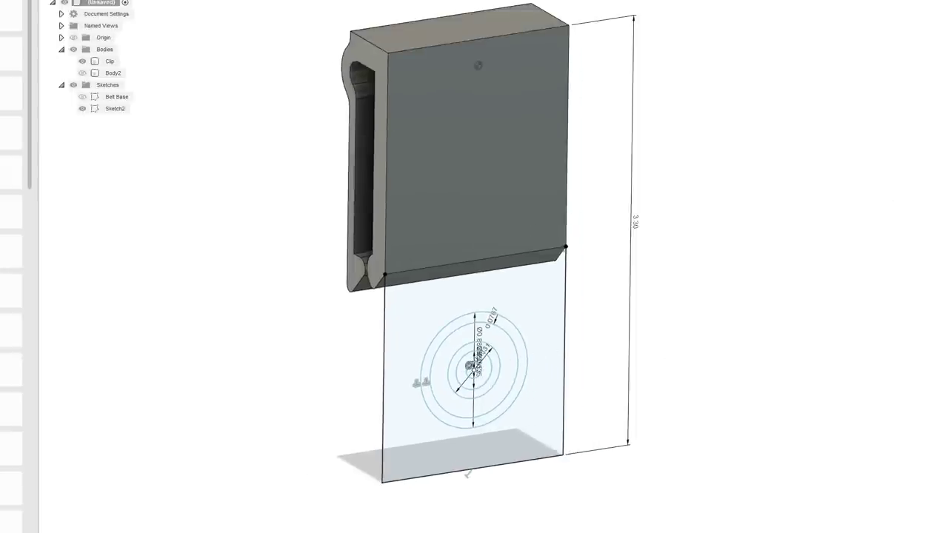
pyautogui.scroll(4, 493, 426)
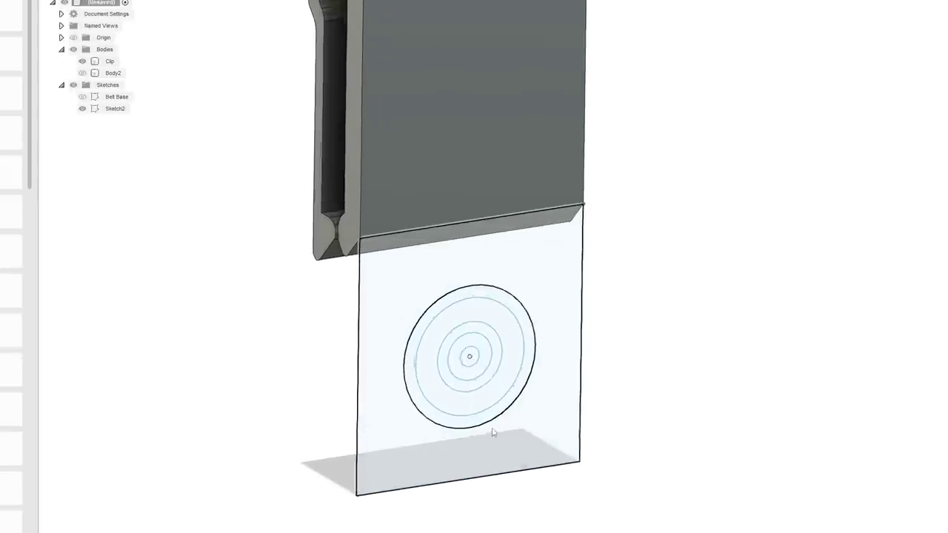
# Try extruding the three rings between the outermost circle and the 0.295 in circle by 7 mm.
pyautogui.click(517, 359)
pyautogui.scroll(1, 500, 358)
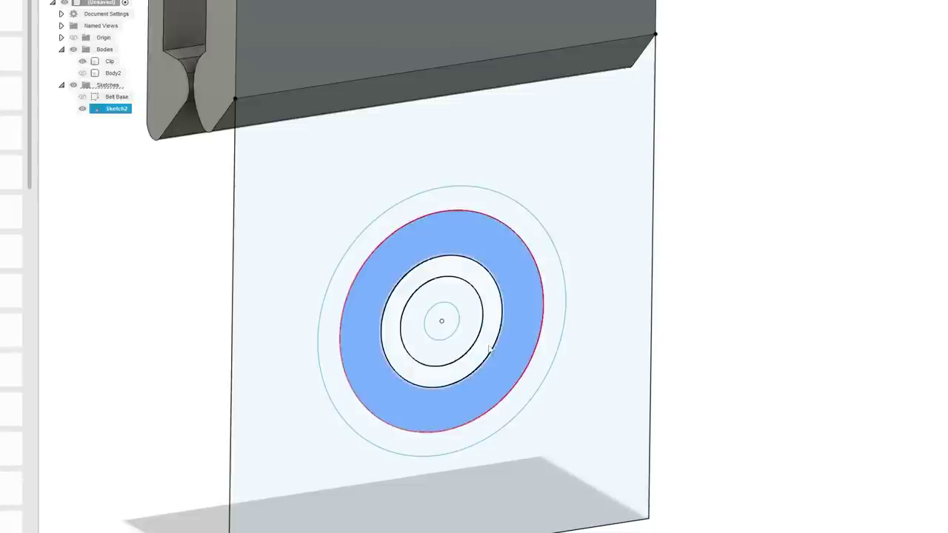
pyautogui.click(488, 348)
pyautogui.keyDown('shift'); pyautogui.click(557, 332); pyautogui.keyUp('shift')
pyautogui.rightClick(557, 333)
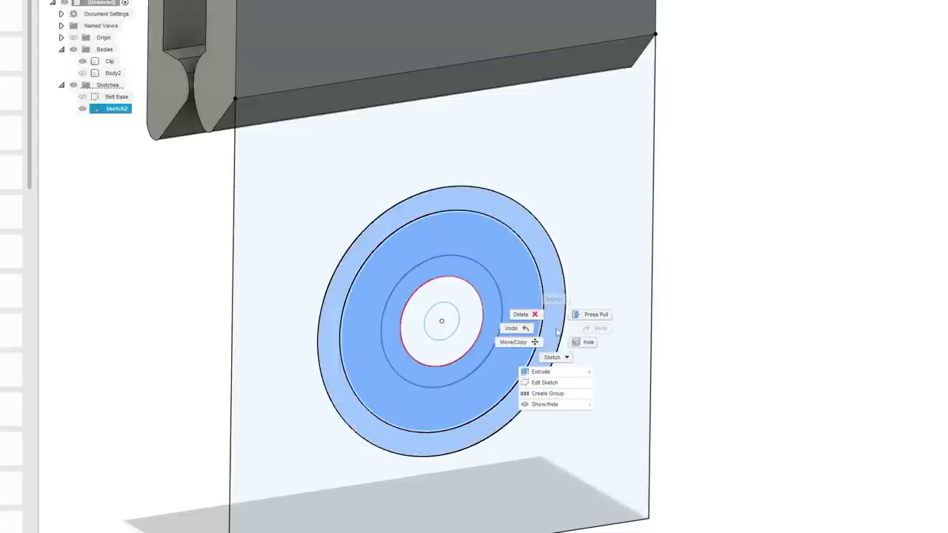
pyautogui.click(554, 372)
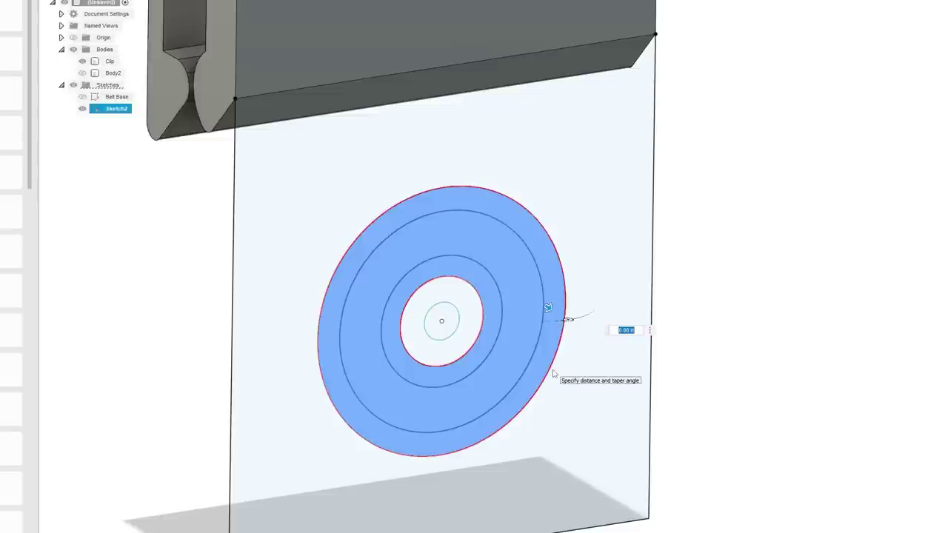
pyautogui.write('7mm')
pyautogui.press('Return')
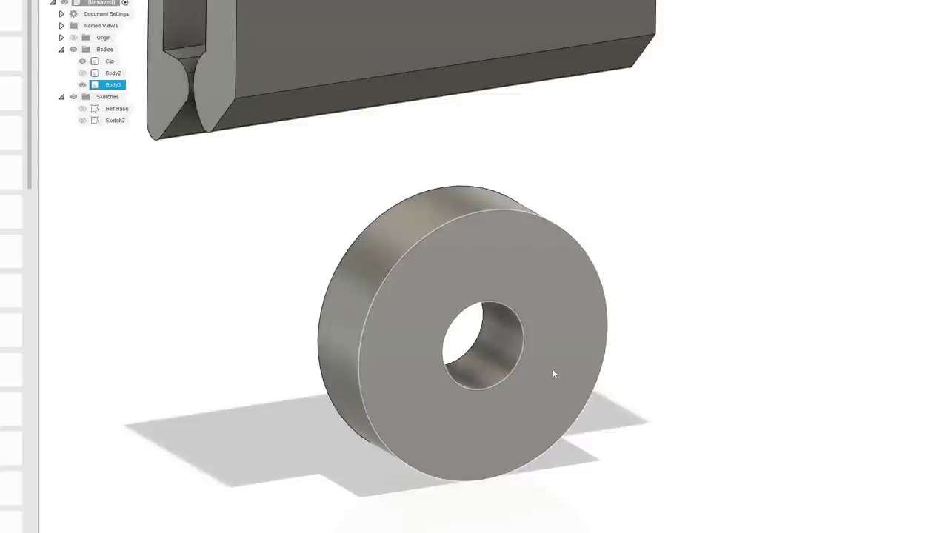
pyautogui.scroll(-3, 655, 294)
pyautogui.scroll(2, 722, 299)
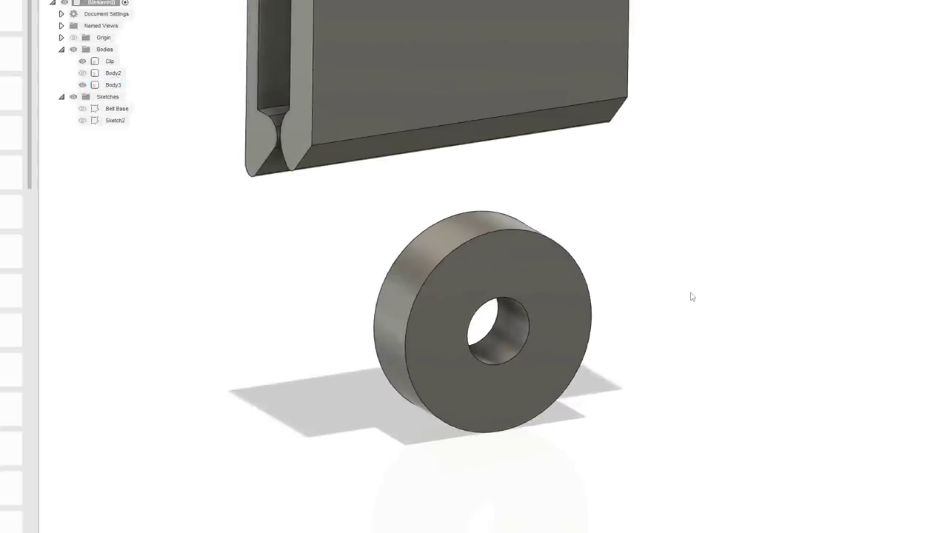
pyautogui.hotkey('ctrl', 'z')
# Extrude the ring between the 0.295 in circle and the innermost circle by 7 mm.
pyautogui.click(481, 334)
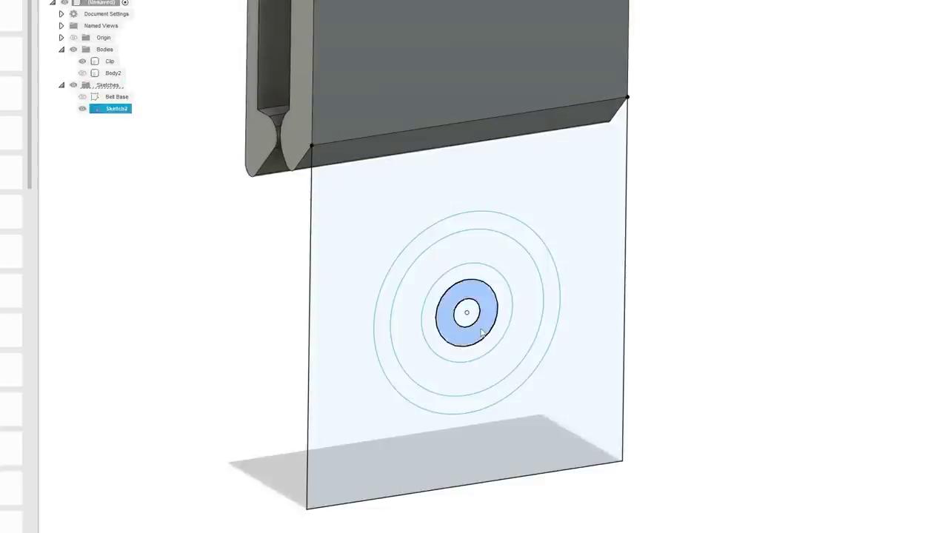
pyautogui.rightClick(481, 334)
pyautogui.click(482, 371)
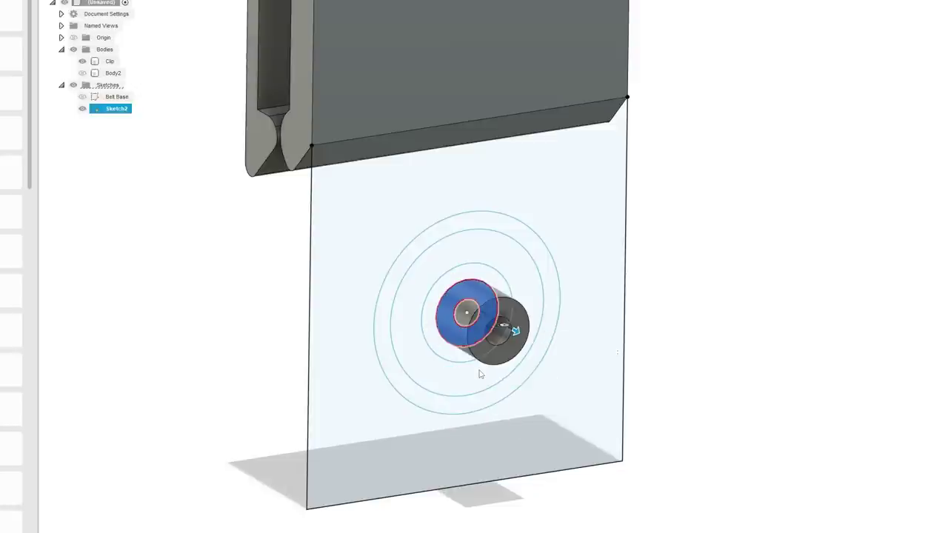
pyautogui.press('Return')
pyautogui.moveTo(629, 268); pyautogui.dragTo(627, 277, button='middle')
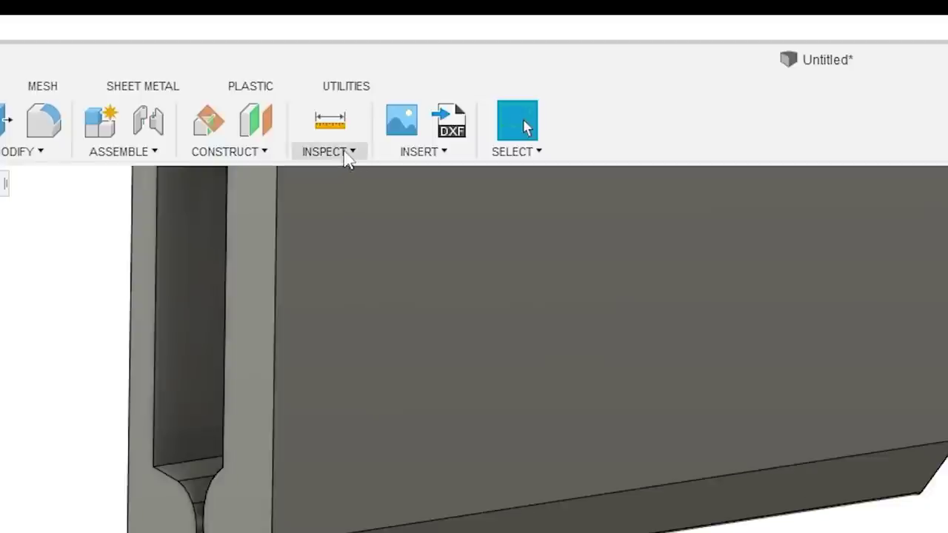
# Start inserting a McMaster-Carr component, search the catalogue for "bearings" and open the Ball Bearings category.
pyautogui.click(425, 155)
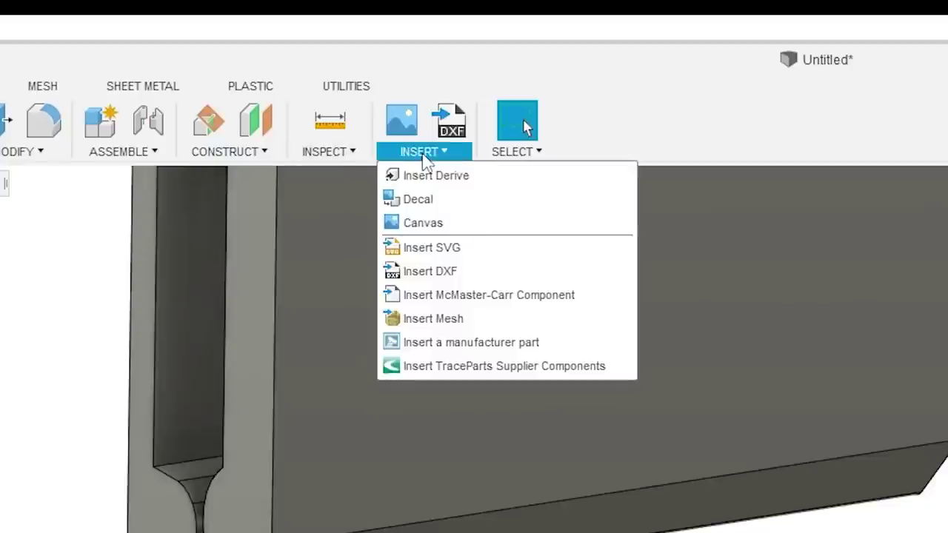
pyautogui.click(490, 296)
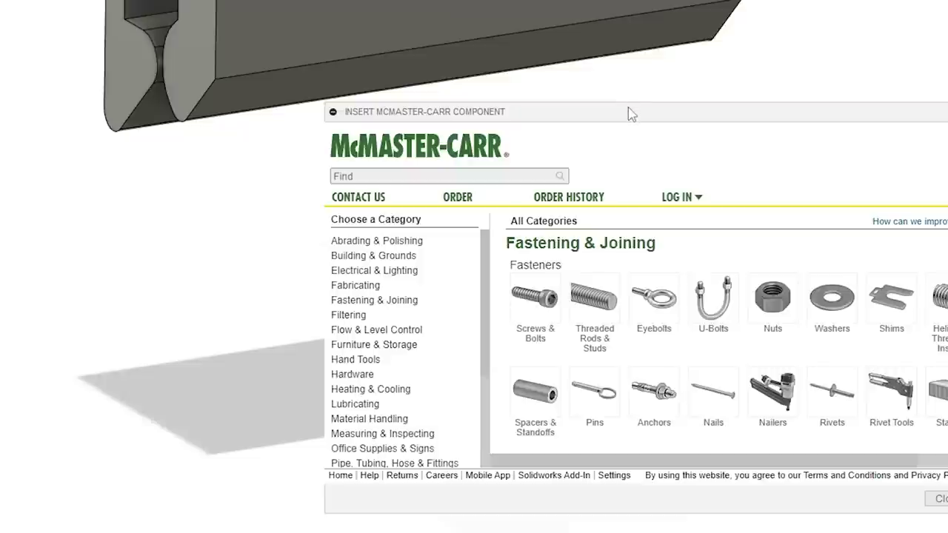
pyautogui.moveTo(628, 114); pyautogui.dragTo(341, 53)
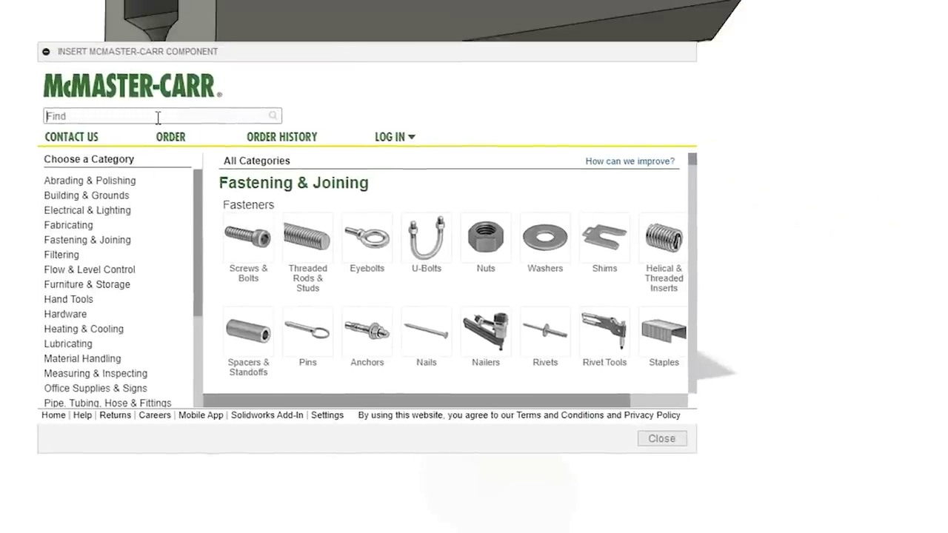
pyautogui.write('bearing')
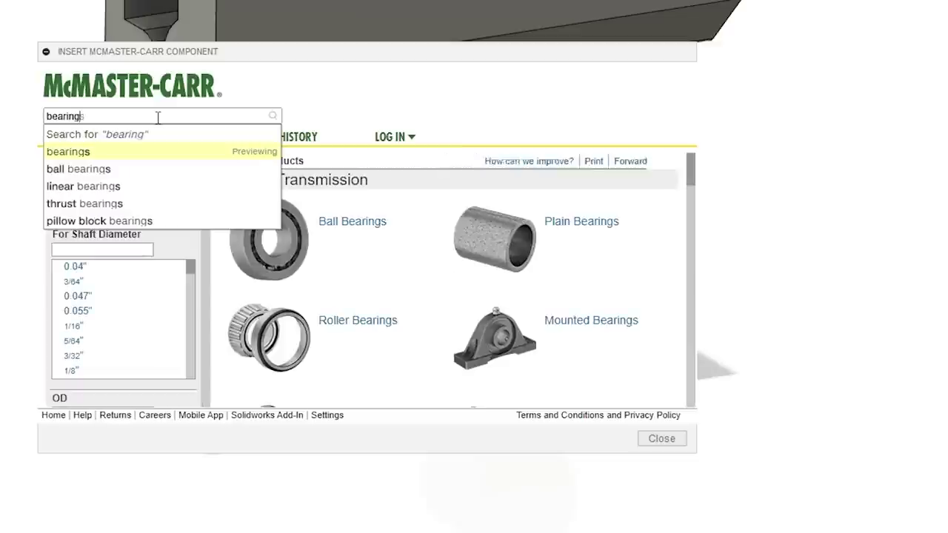
pyautogui.write('s')
pyautogui.press('Return')
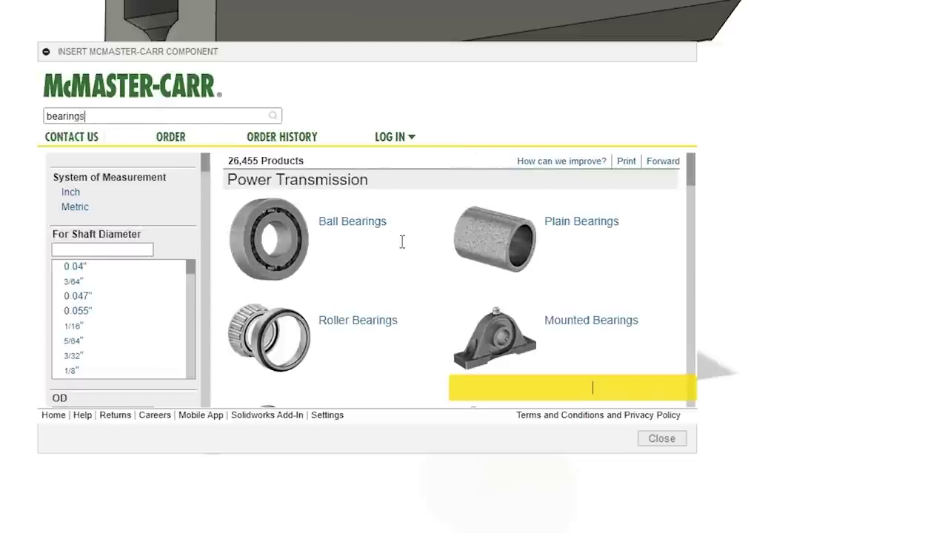
pyautogui.click(348, 222)
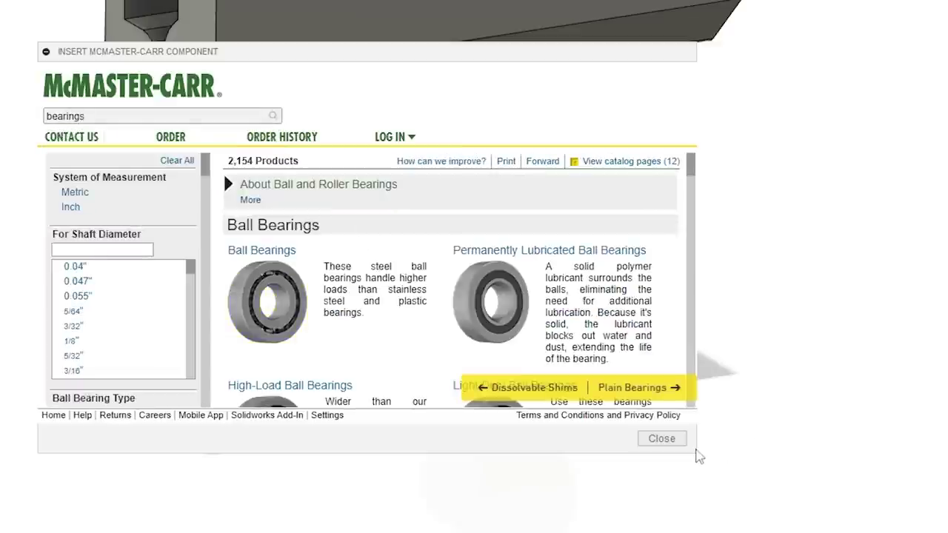
pyautogui.moveTo(343, 55); pyautogui.dragTo(362, 49)
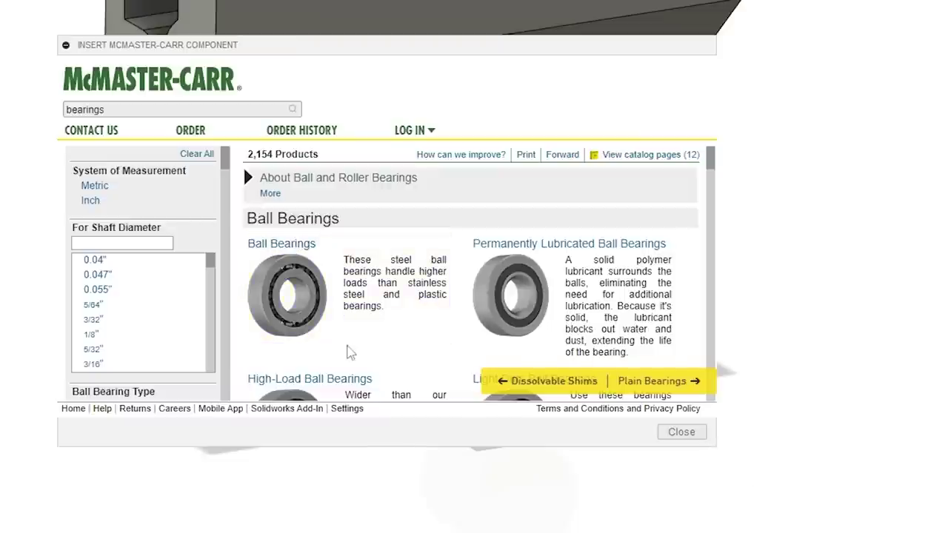
# Filter the ball bearings to metric, 8 mm shaft diameter, standard type, 22 mm housing ID and 7 mm width.
pyautogui.click(101, 188)
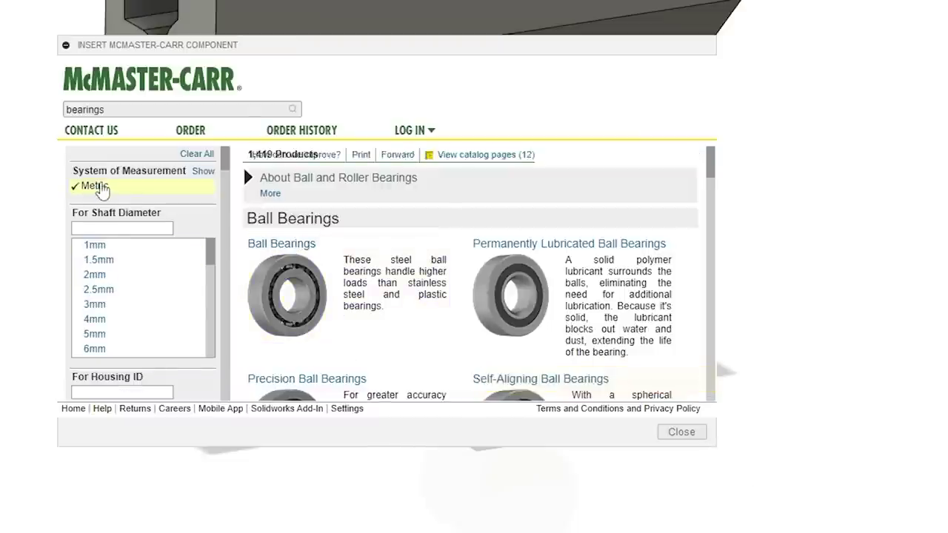
pyautogui.scroll(-1, 143, 270)
pyautogui.scroll(-1, 136, 310)
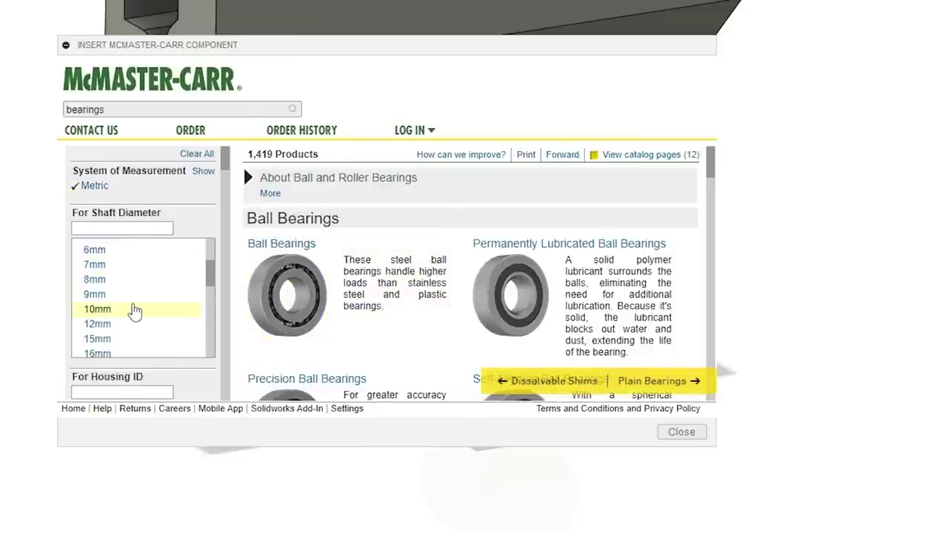
pyautogui.click(120, 281)
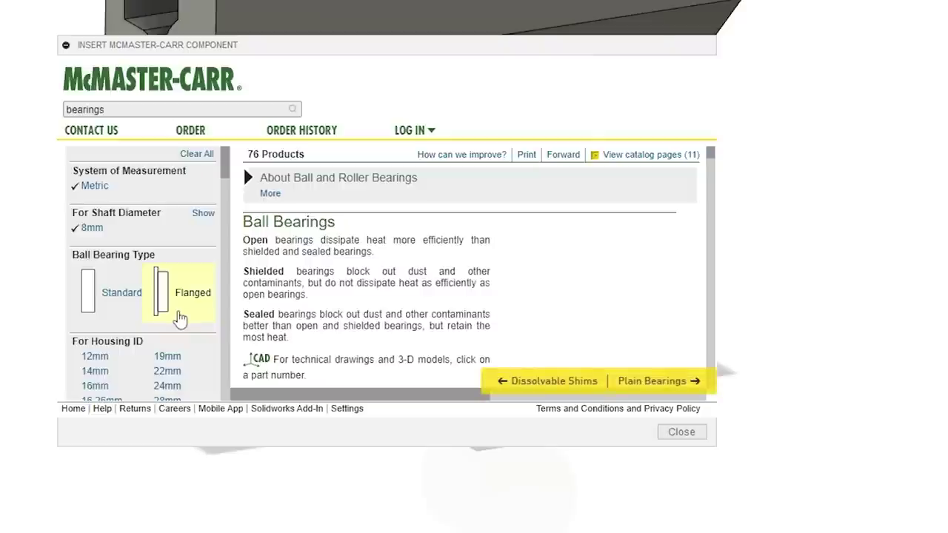
pyautogui.click(111, 293)
pyautogui.scroll(-1, 152, 294)
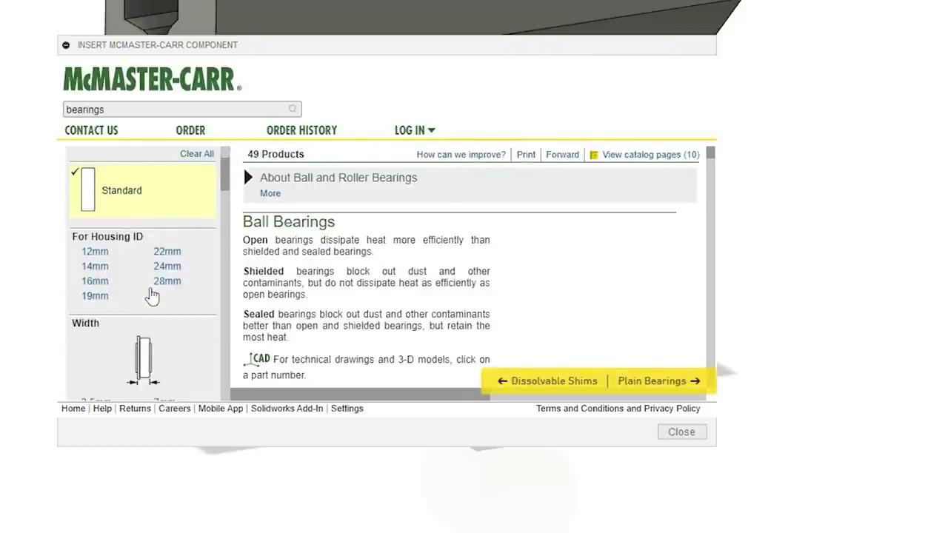
pyautogui.click(172, 252)
pyautogui.scroll(-2, 178, 282)
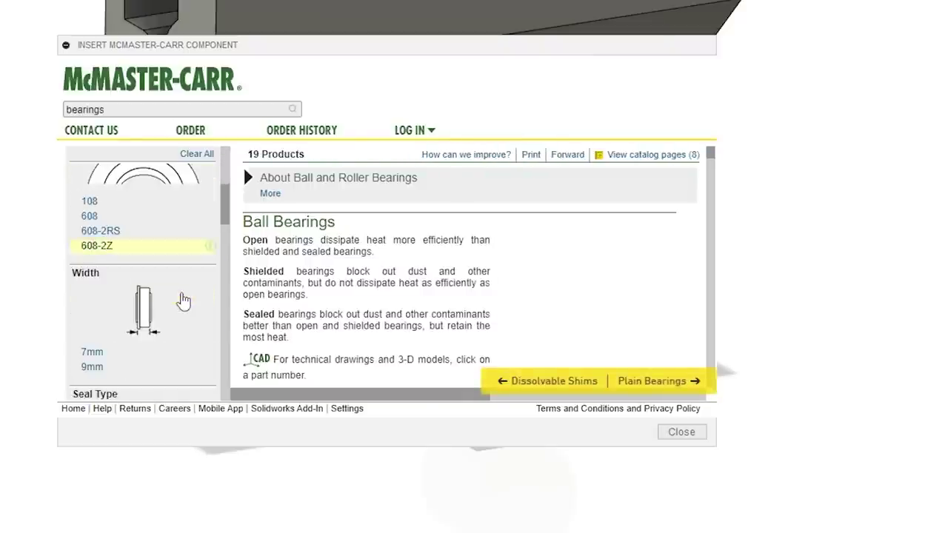
pyautogui.click(108, 356)
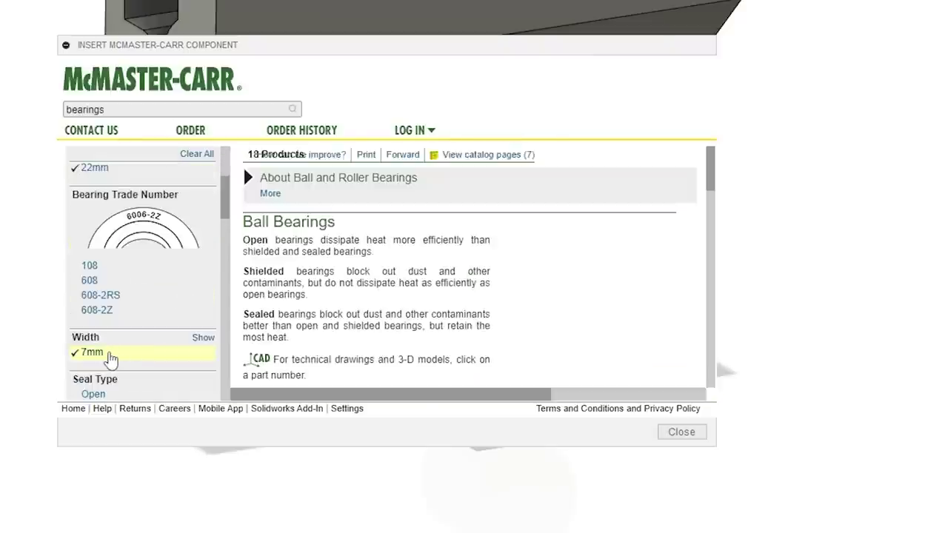
# Browse the filtered ball bearing results and open the sealed bearing with trade number 608-2RS.
pyautogui.scroll(-2, 504, 296)
pyautogui.scroll(-4, 501, 297)
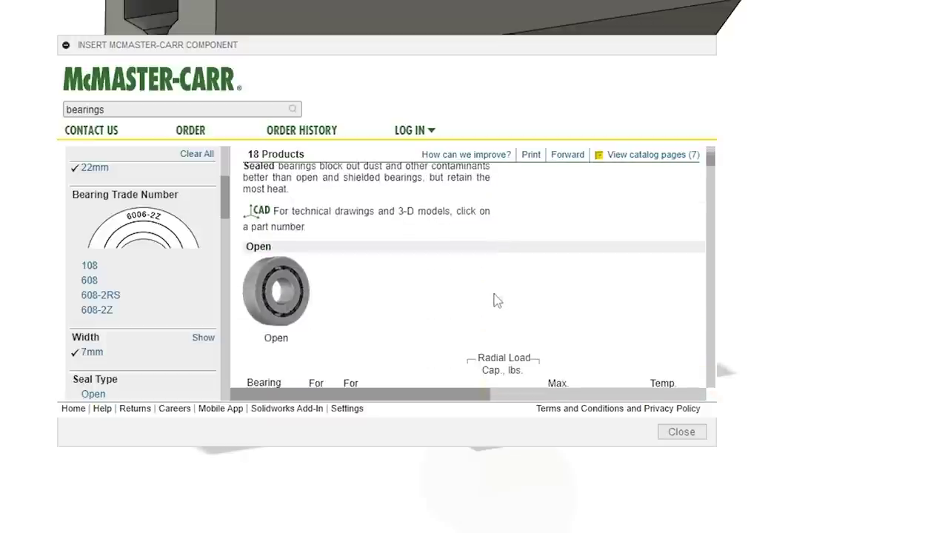
pyautogui.scroll(3, 495, 300)
pyautogui.scroll(-6, 489, 301)
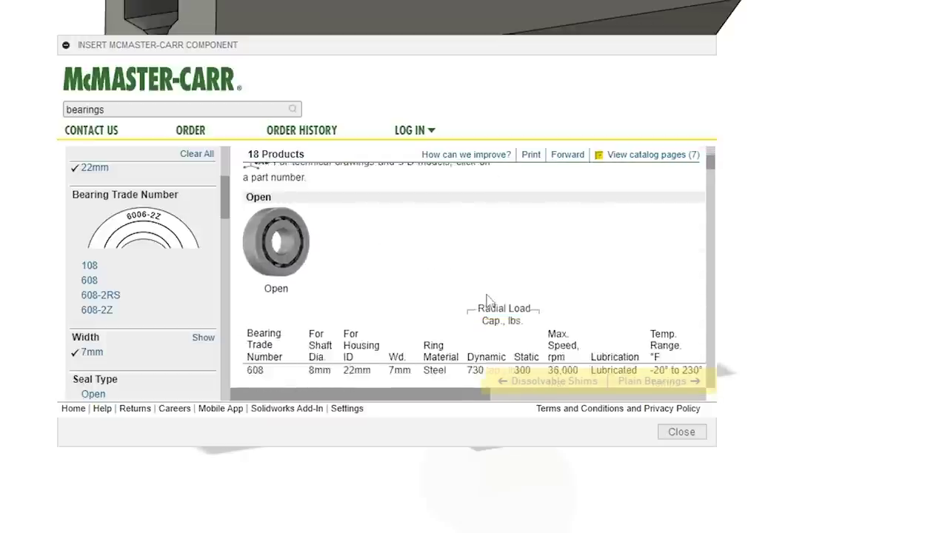
pyautogui.scroll(-2, 481, 300)
pyautogui.scroll(4, 482, 300)
pyautogui.scroll(-4, 483, 300)
pyautogui.scroll(-7, 483, 300)
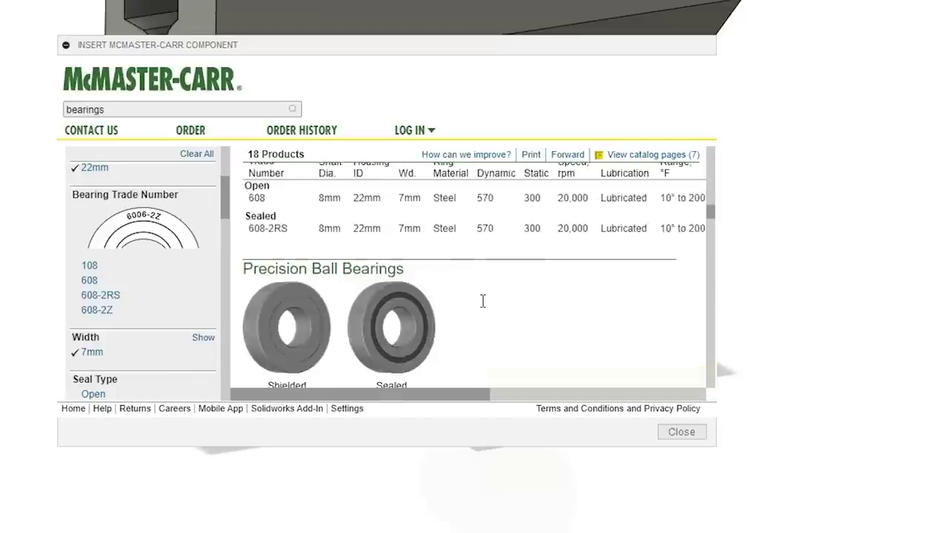
pyautogui.scroll(2, 483, 301)
pyautogui.scroll(8, 482, 303)
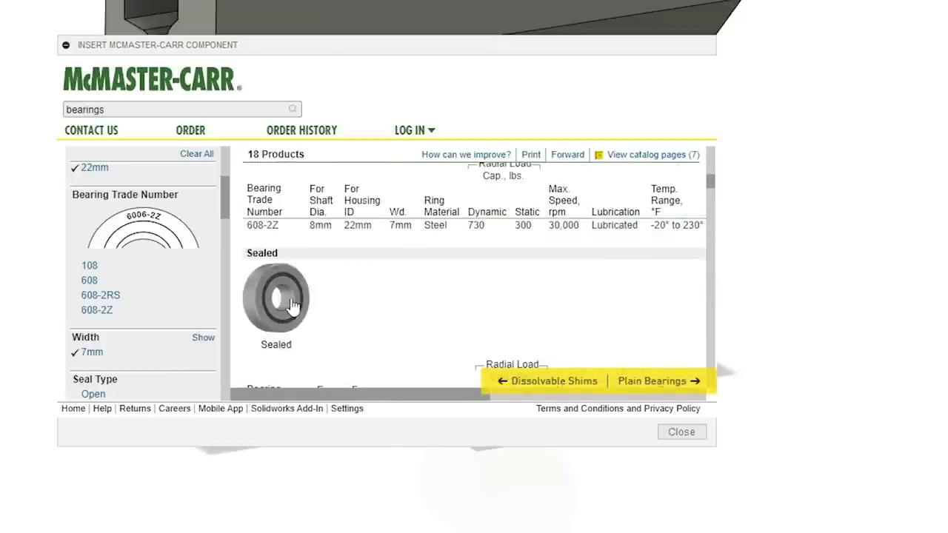
pyautogui.scroll(-2, 292, 308)
pyautogui.click(274, 228)
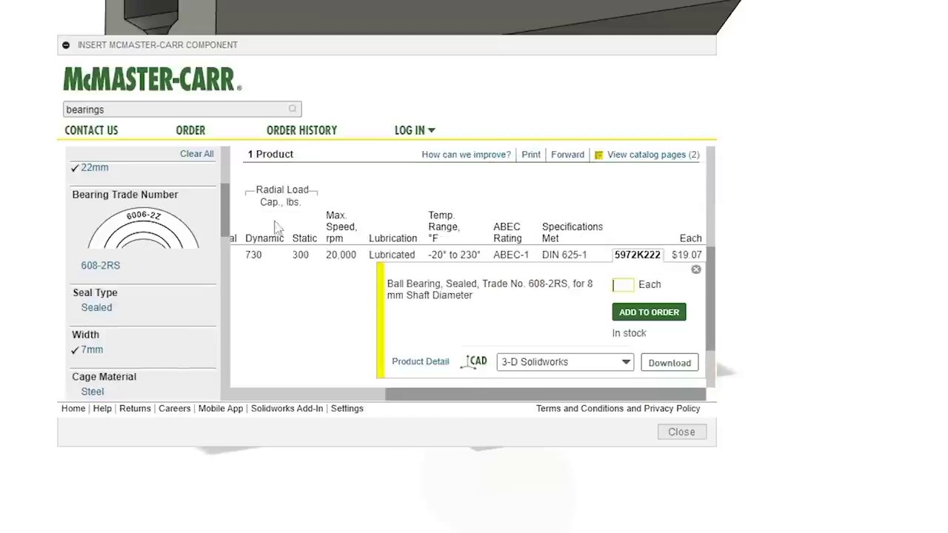
# Choose the 3-D STEP format for the sealed 608-2RS bearing and download it into the design.
pyautogui.click(623, 370)
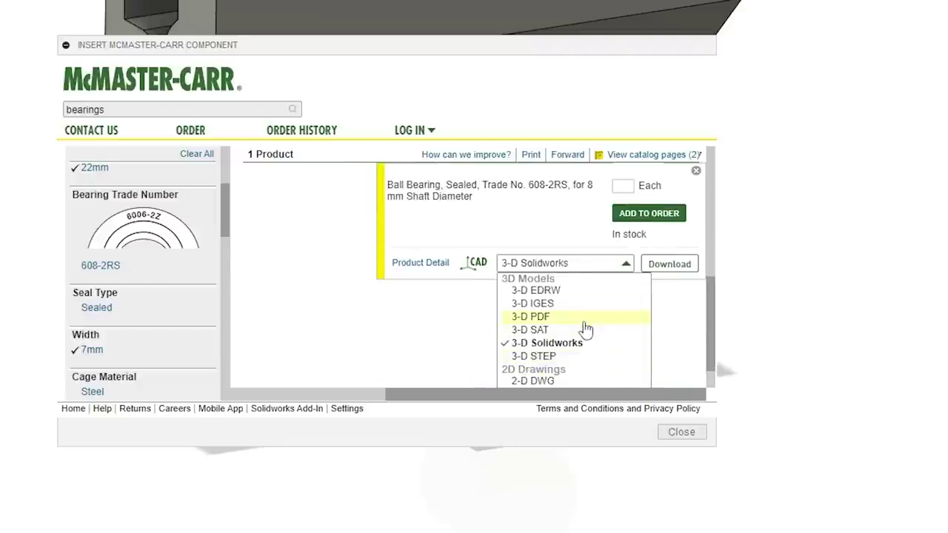
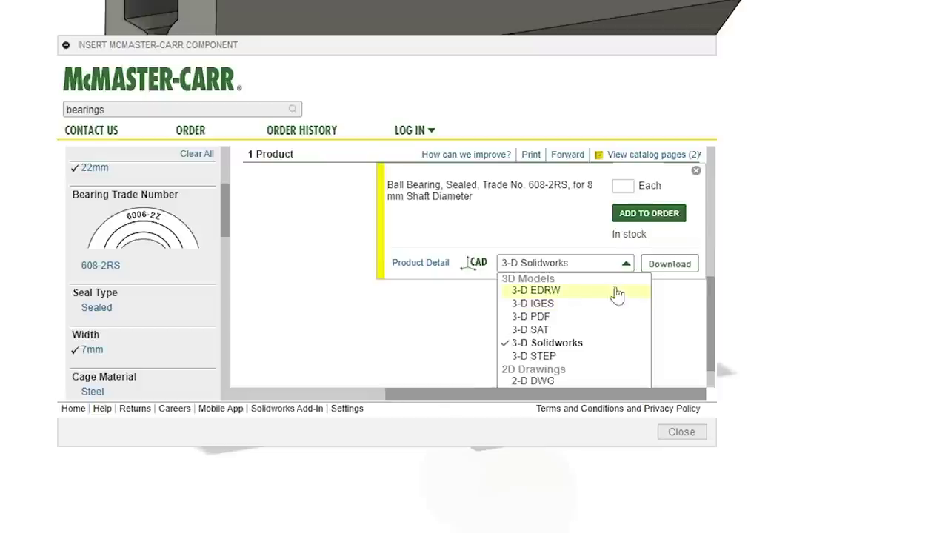
pyautogui.click(671, 278)
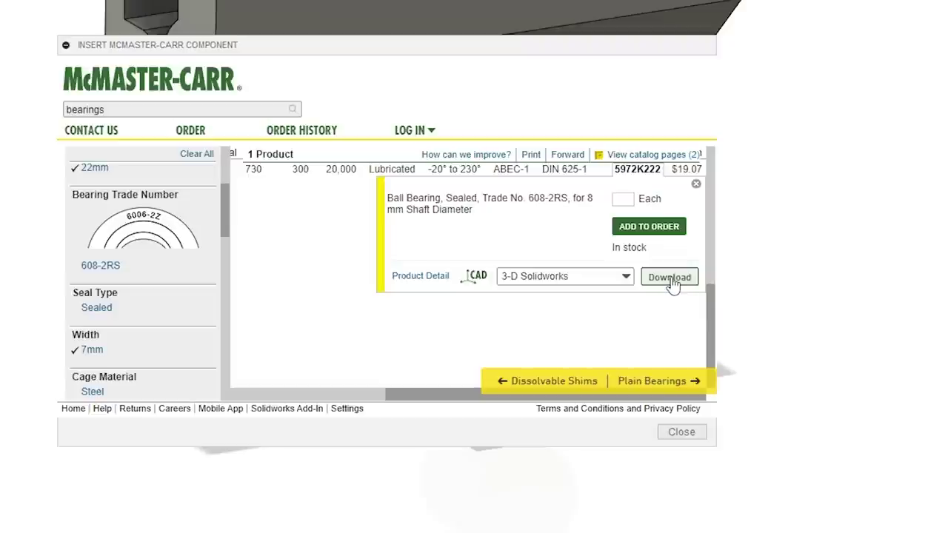
pyautogui.click(672, 283)
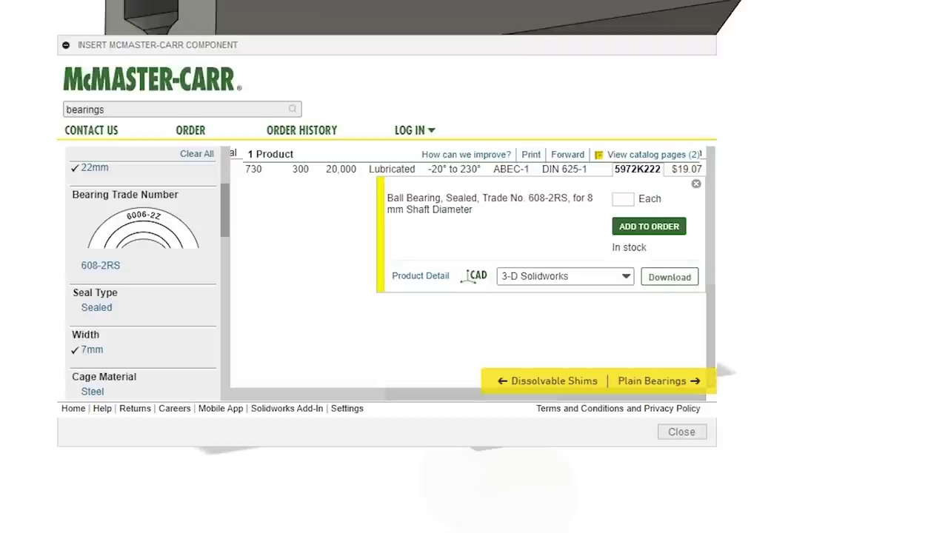
pyautogui.click(672, 278)
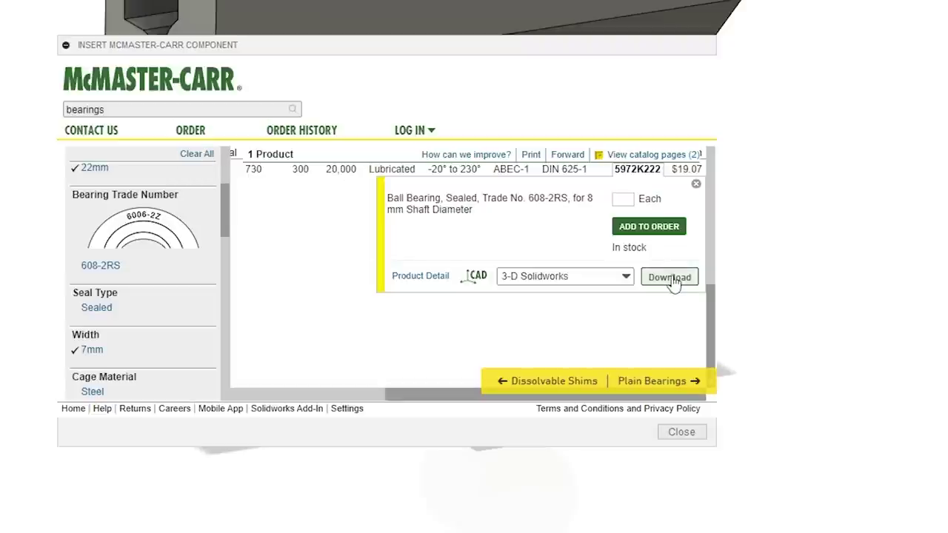
pyautogui.click(618, 275)
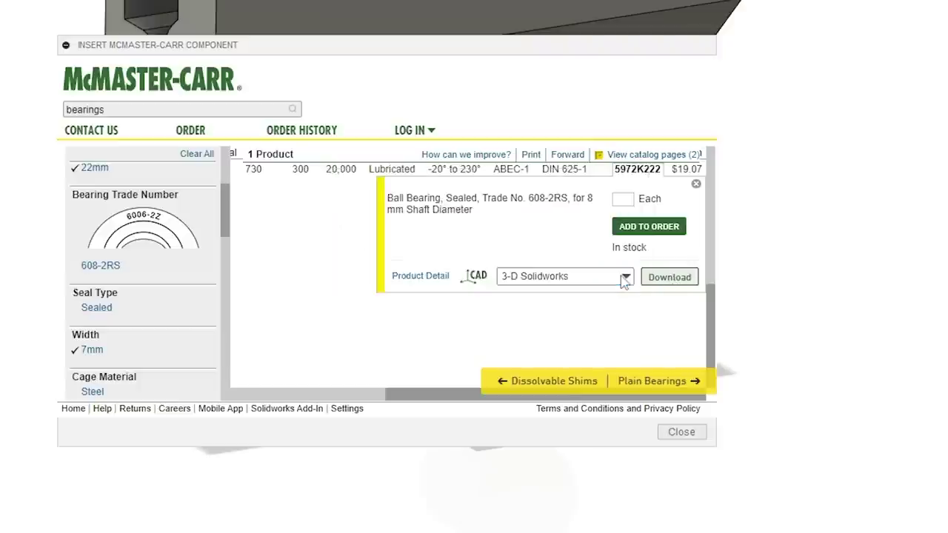
pyautogui.click(629, 279)
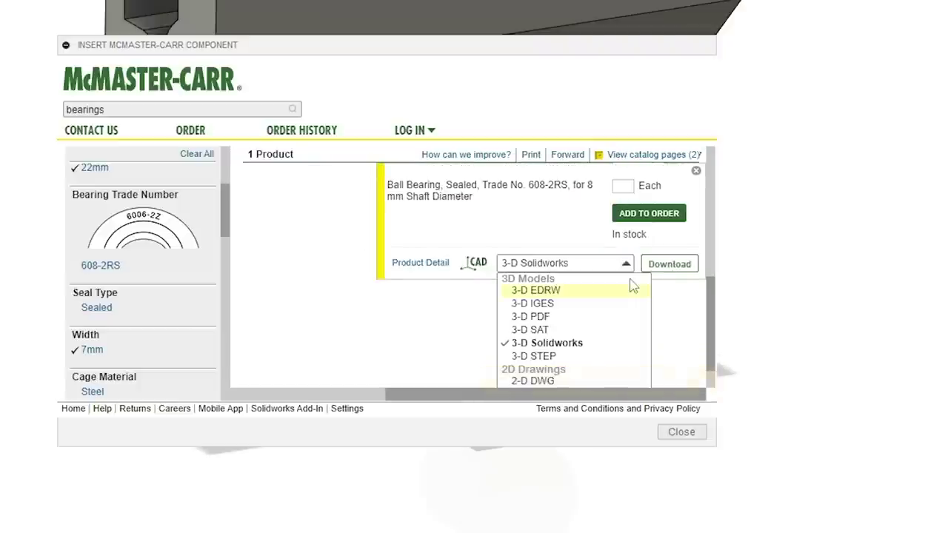
pyautogui.click(564, 356)
pyautogui.click(674, 279)
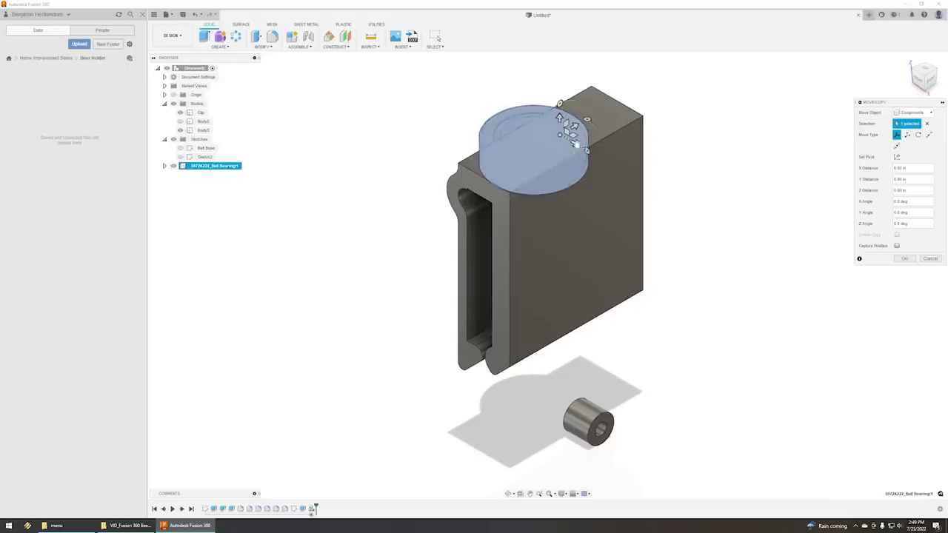
# Move the inserted bearing outward along the X axis, clear of the clip's flat face.
pyautogui.moveTo(575, 142); pyautogui.dragTo(707, 238)
pyautogui.scroll(-3, 744, 311)
pyautogui.moveTo(743, 311); pyautogui.dragTo(606, 250, button='middle')
pyautogui.scroll(1, 592, 169)
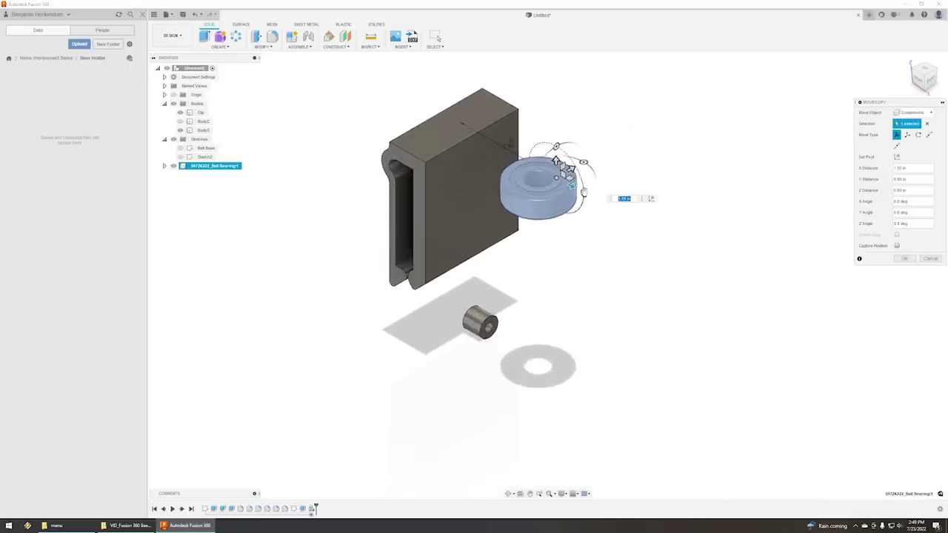
# Rotate the bearing 90° about the Y axis and lower it beside the small cylinder, applying the move.
pyautogui.moveTo(583, 193); pyautogui.dragTo(560, 278)
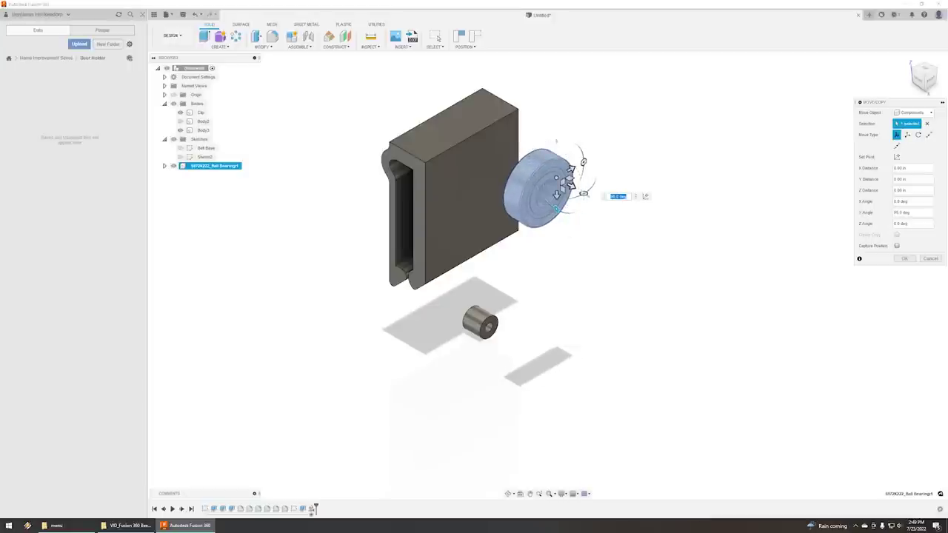
pyautogui.moveTo(560, 194); pyautogui.dragTo(557, 323)
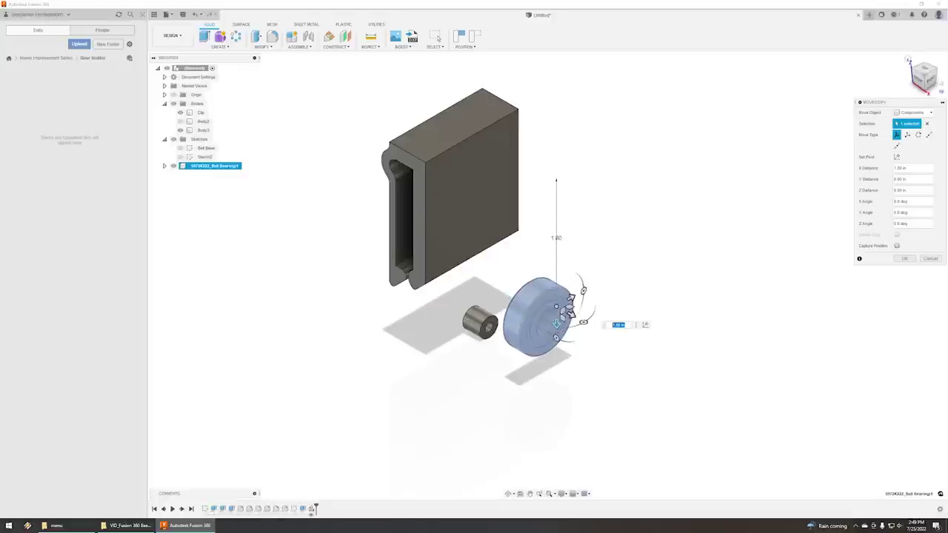
pyautogui.moveTo(933, 80); pyautogui.dragTo(893, 72)
pyautogui.scroll(4, 545, 353)
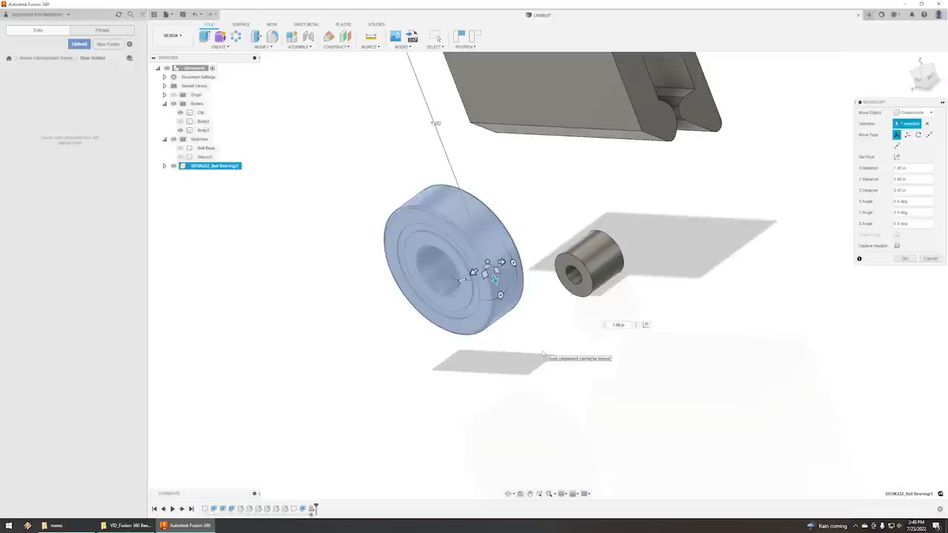
pyautogui.press('Return')
# Try to align the bearing's inner bore face with the small cylinder's outer face.
pyautogui.scroll(3, 592, 310)
pyautogui.click(398, 265)
pyautogui.keyDown('ctrl'); pyautogui.click(631, 250); pyautogui.keyUp('ctrl')
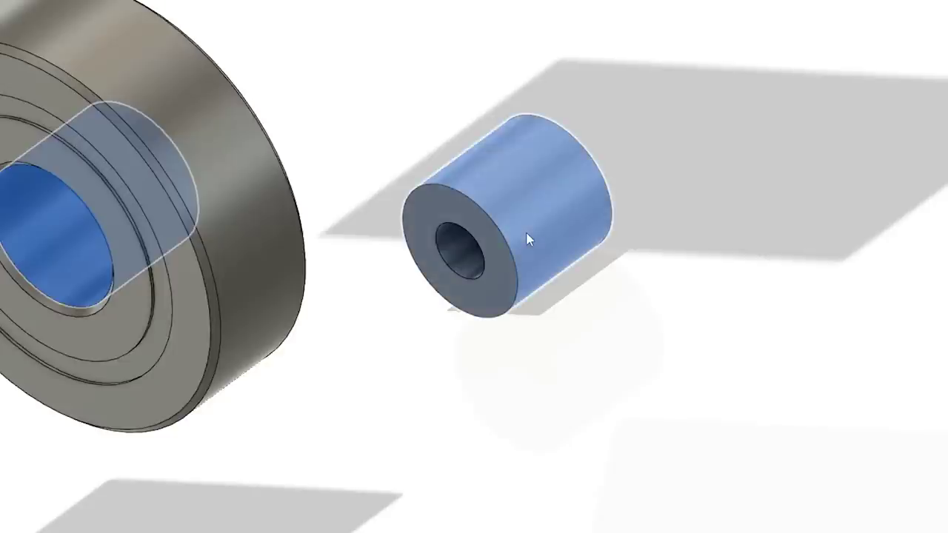
pyautogui.rightClick(529, 240)
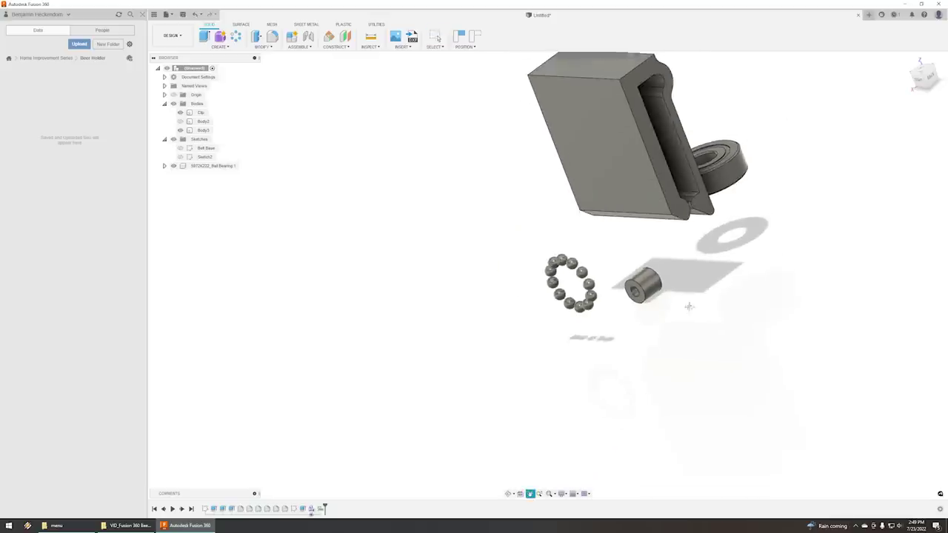
pyautogui.moveTo(690, 307); pyautogui.dragTo(642, 326, button='middle')
pyautogui.scroll(2, 560, 324)
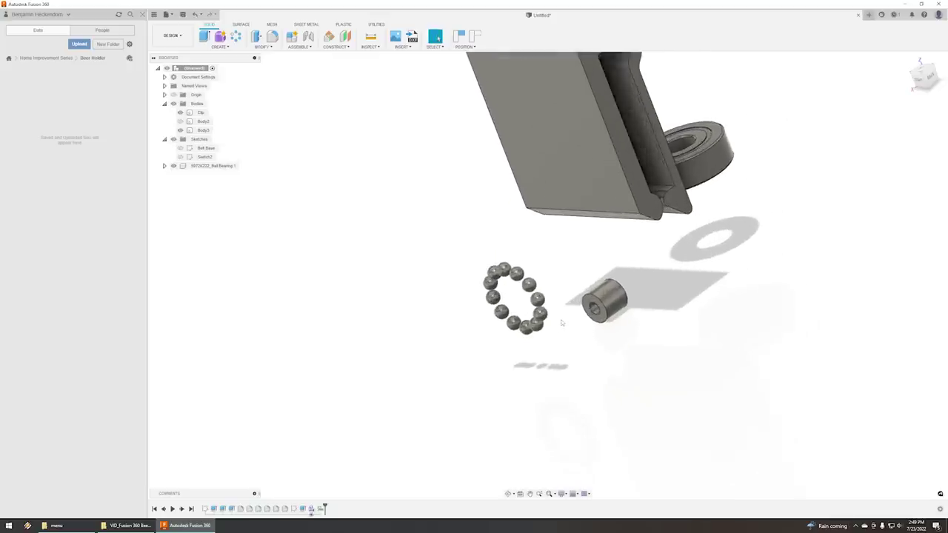
pyautogui.hotkey('ctrl', 'z')
pyautogui.hotkey('ctrl', 'z')
# Align the bearing component's bore concentrically with the small cylinder's outer face using Align Components.
pyautogui.click(165, 166)
pyautogui.click(510, 297)
pyautogui.keyDown('ctrl'); pyautogui.click(617, 295); pyautogui.keyUp('ctrl')
pyautogui.rightClick(617, 294)
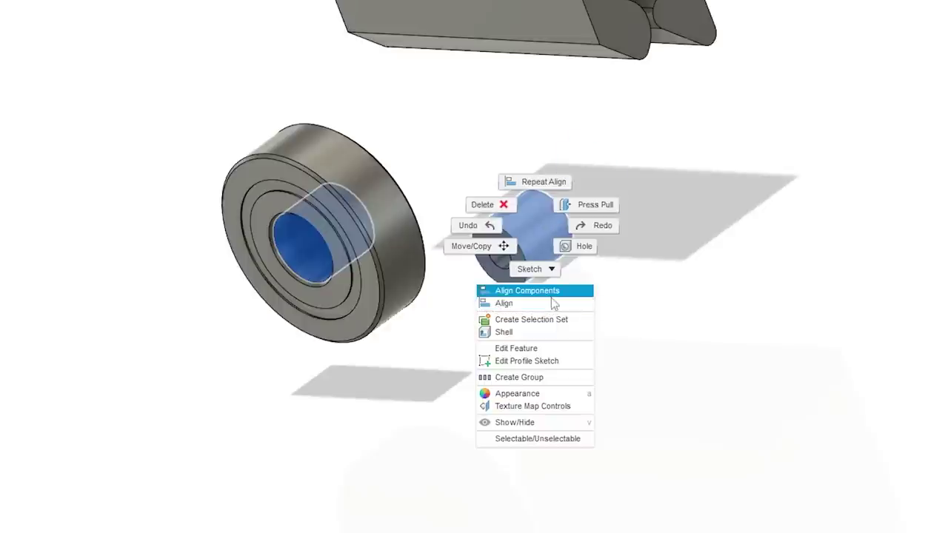
pyautogui.click(551, 296)
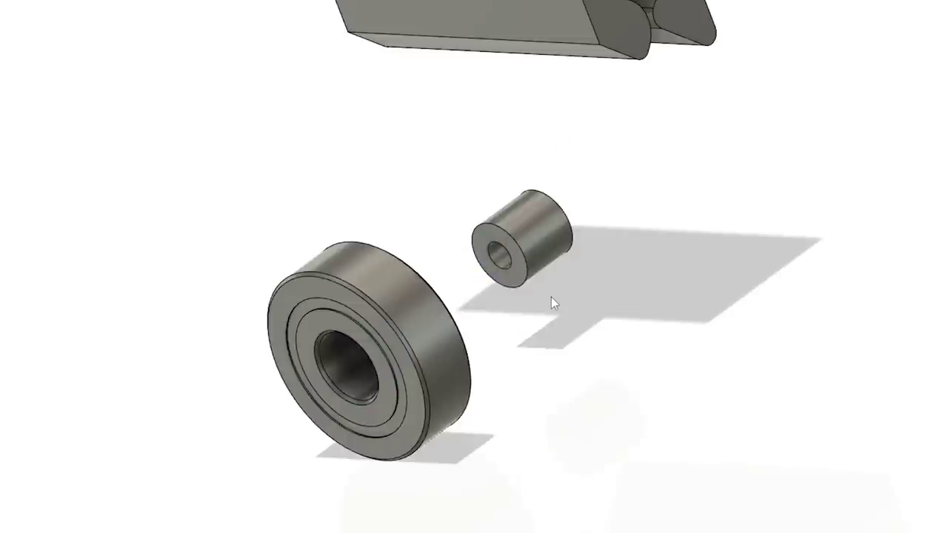
# Align the flat outer ring face of the bearing with the end face of the small cylinder.
pyautogui.scroll(5, 415, 409)
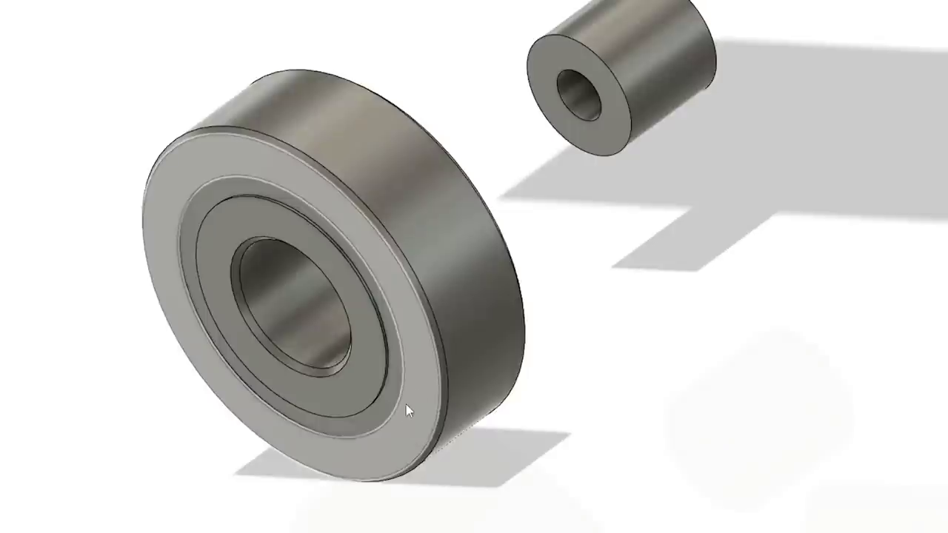
pyautogui.scroll(2, 497, 324)
pyautogui.scroll(1, 374, 377)
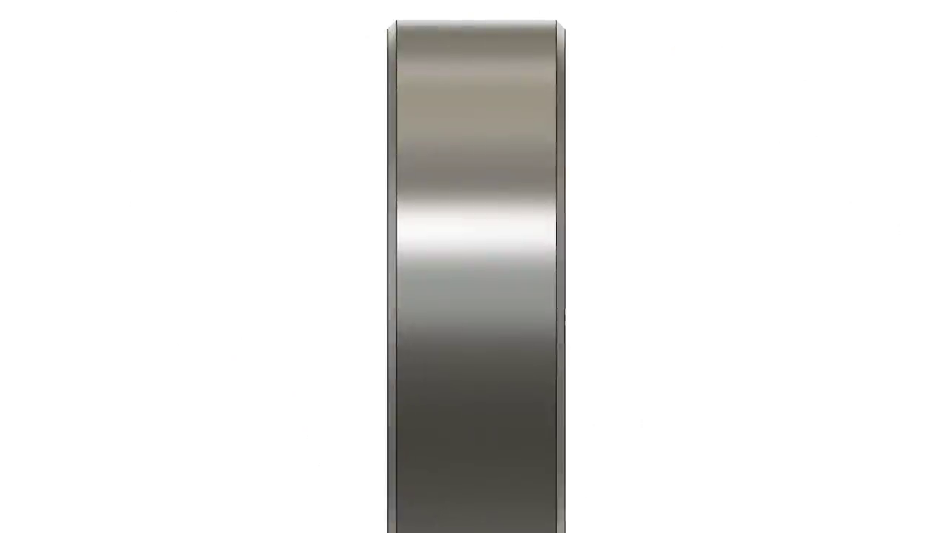
pyautogui.keyDown('shift'); pyautogui.moveTo(399, 193); pyautogui.dragTo(443, 195, button='middle'); pyautogui.keyUp('shift')
pyautogui.keyDown('shift'); pyautogui.moveTo(370, 189); pyautogui.dragTo(299, 31, button='middle'); pyautogui.keyUp('shift')
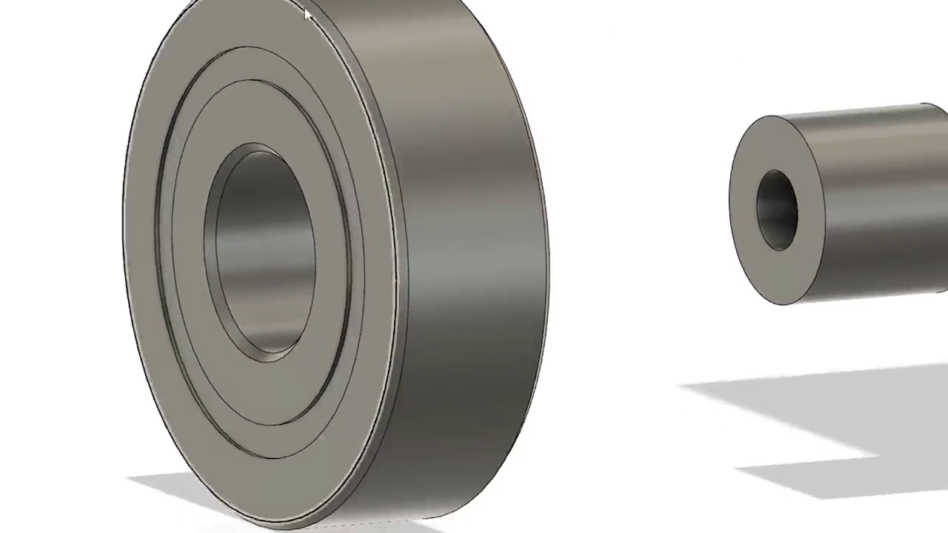
pyautogui.click(299, 31)
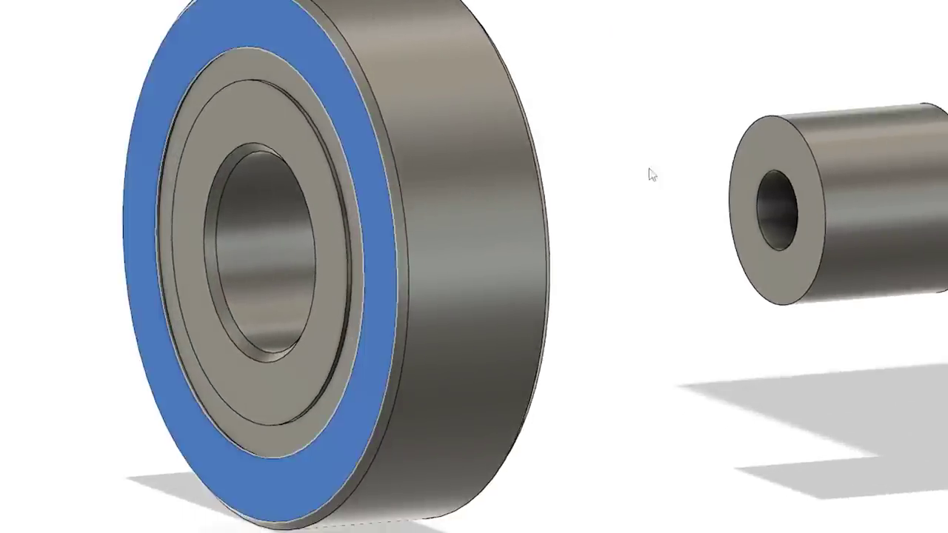
pyautogui.rightClick(777, 151)
pyautogui.click(764, 215)
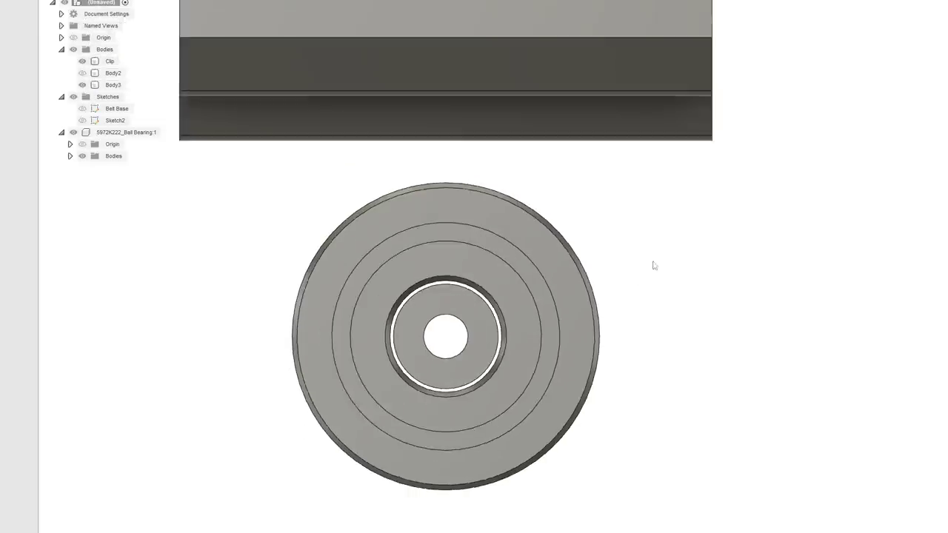
# Examine the clearance between the small cylinder and the bearing's bore from the front.
pyautogui.scroll(5, 551, 339)
pyautogui.click(561, 333)
pyautogui.scroll(-3, 575, 311)
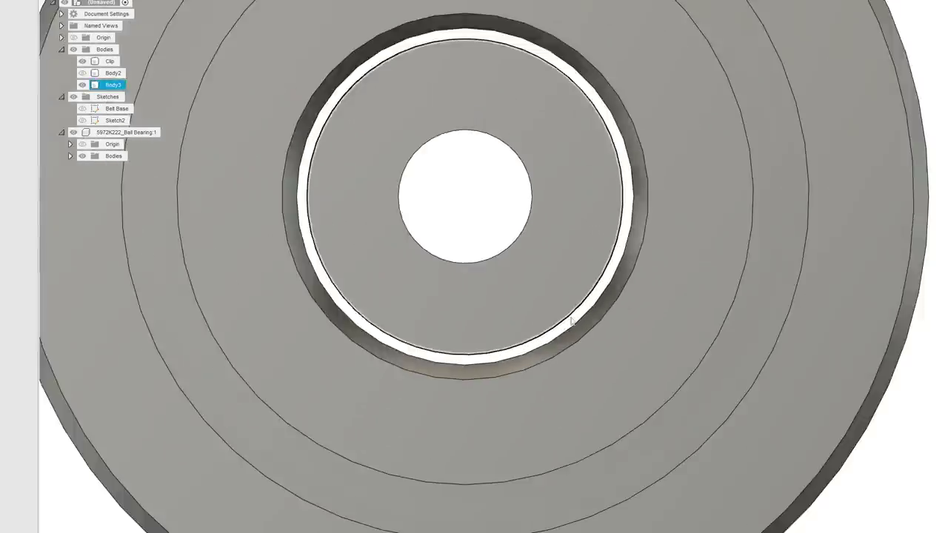
pyautogui.scroll(-5, 719, 248)
pyautogui.moveTo(768, 227); pyautogui.dragTo(688, 282, button='middle')
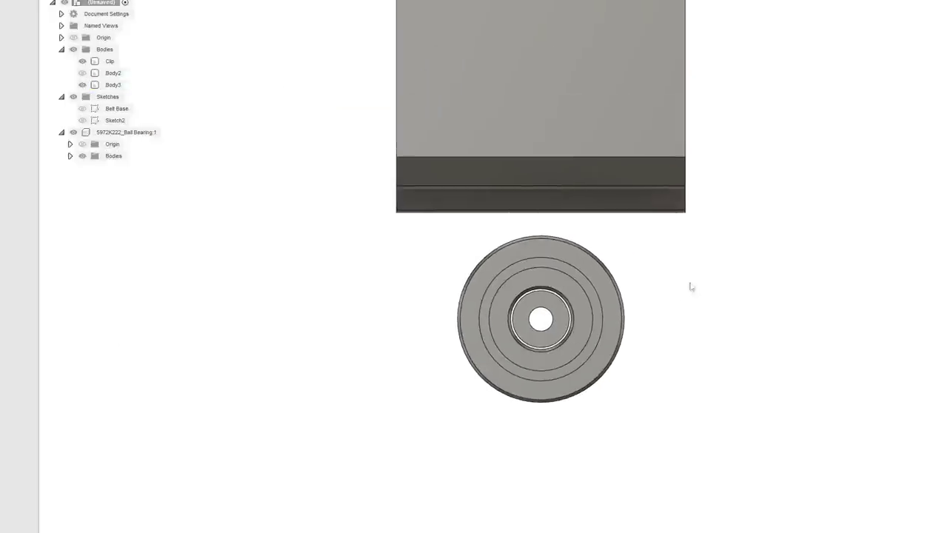
pyautogui.keyDown('shift'); pyautogui.moveTo(572, 278); pyautogui.dragTo(614, 290, button='middle'); pyautogui.keyUp('shift')
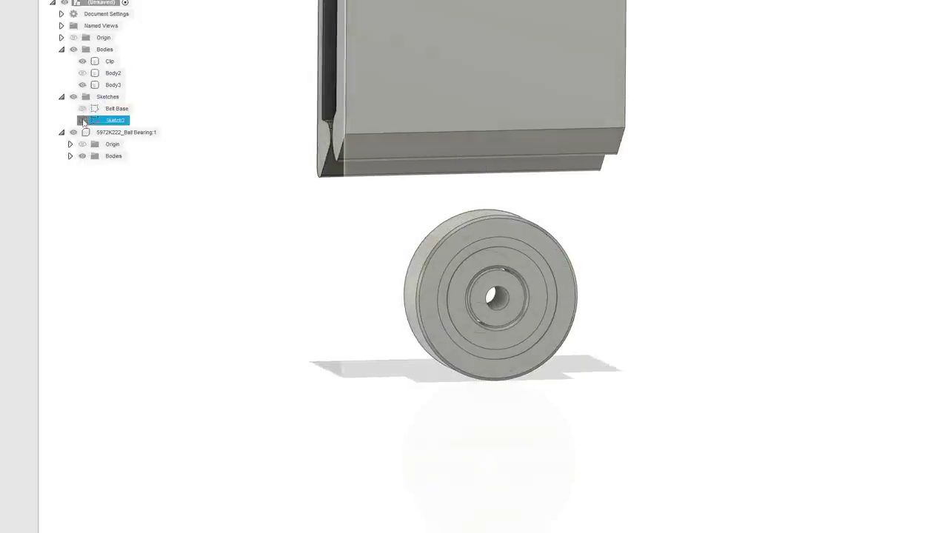
# Show the concentric-circle sketch (Sketch2) and check the bearing's position against it from the front and side.
pyautogui.click(82, 120)
pyautogui.scroll(5, 597, 340)
pyautogui.scroll(-3, 625, 273)
pyautogui.scroll(-2, 618, 310)
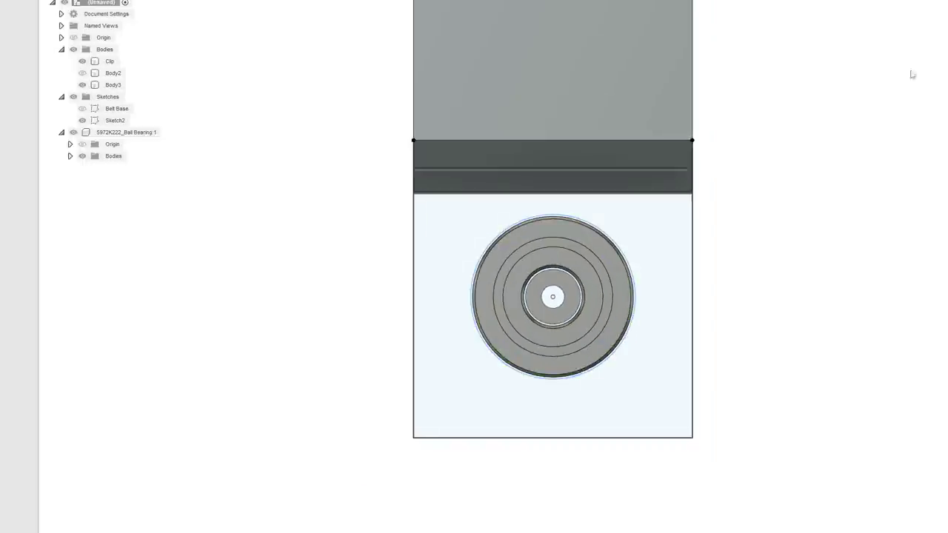
pyautogui.keyDown('shift'); pyautogui.moveTo(574, 279); pyautogui.dragTo(713, 248, button='middle'); pyautogui.keyUp('shift')
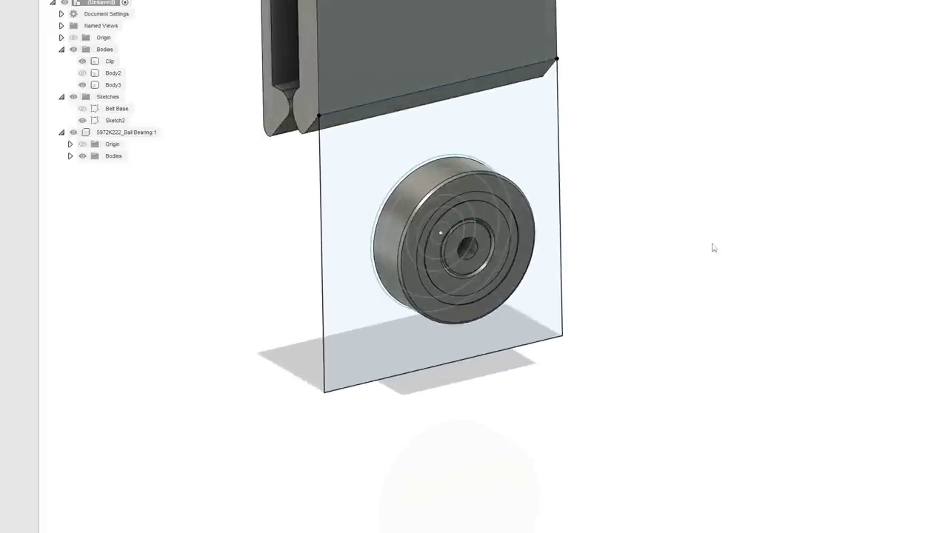
pyautogui.moveTo(640, 225); pyautogui.dragTo(718, 257, button='middle')
pyautogui.scroll(2, 678, 257)
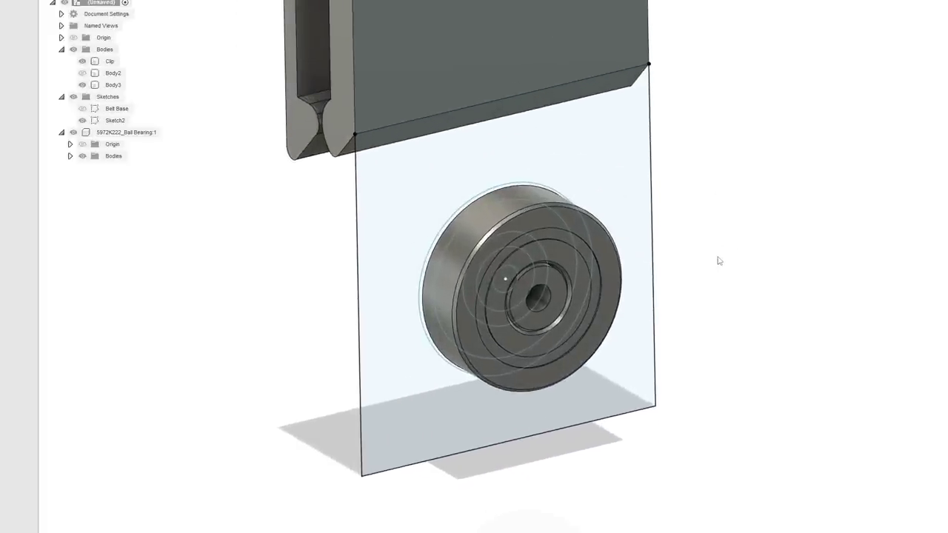
pyautogui.moveTo(720, 246)
pyautogui.mouseDown(button='middle')
pyautogui.moveTo(747, 230)
pyautogui.moveTo(747, 247)
pyautogui.moveTo(717, 260)
pyautogui.mouseUp(button='middle')
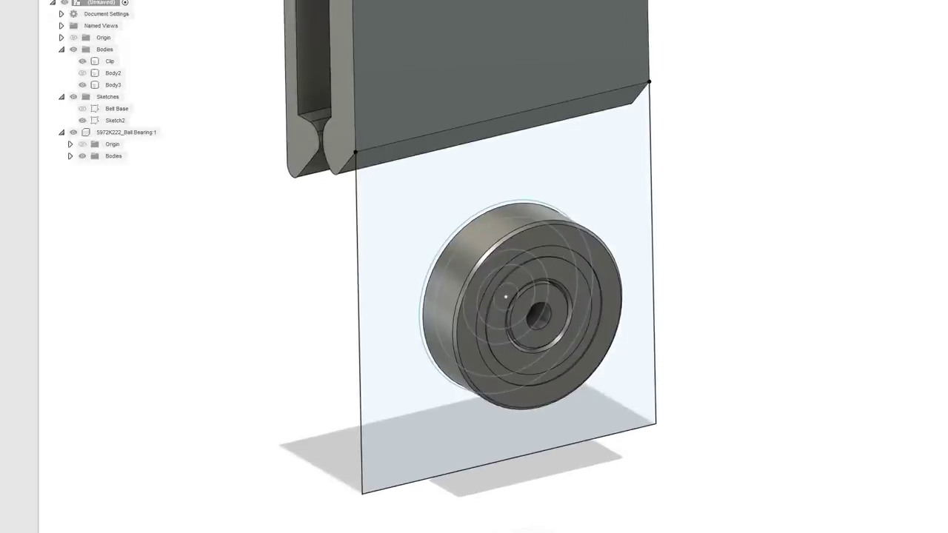
pyautogui.keyDown('shift'); pyautogui.moveTo(889, 199); pyautogui.dragTo(926, 164, button='middle'); pyautogui.keyUp('shift')
pyautogui.moveTo(688, 292); pyautogui.dragTo(720, 220, button='middle')
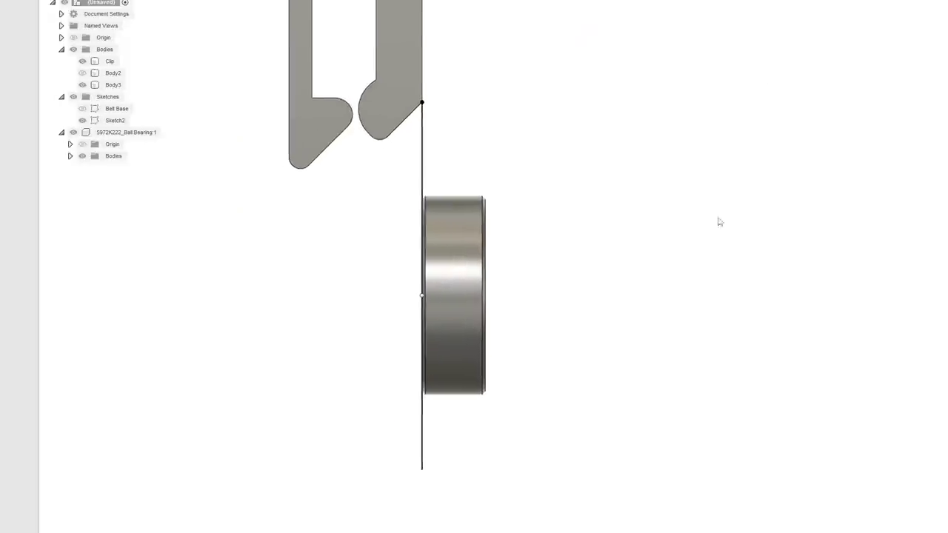
# Hide the bearing component and the small cylinder body, leaving the clip and Sketch2 on display.
pyautogui.scroll(2, 494, 328)
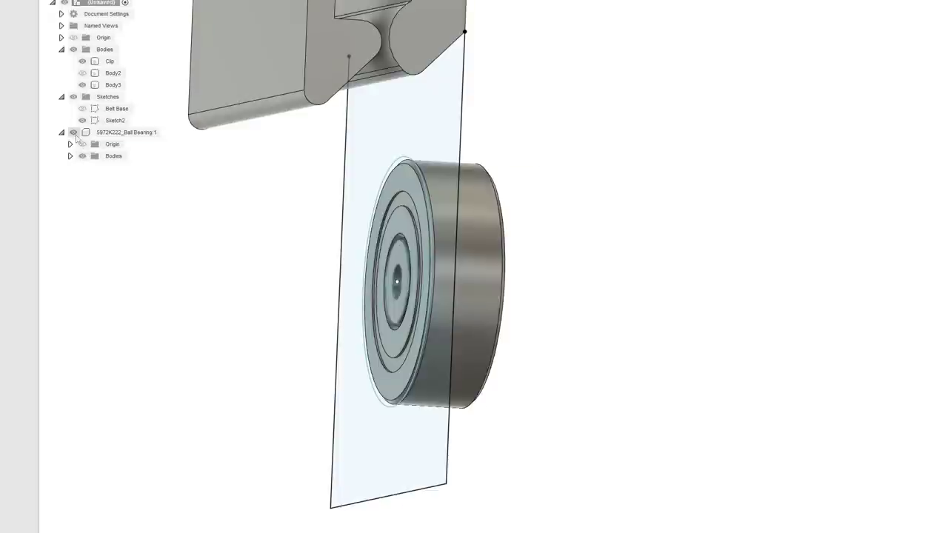
pyautogui.click(73, 132)
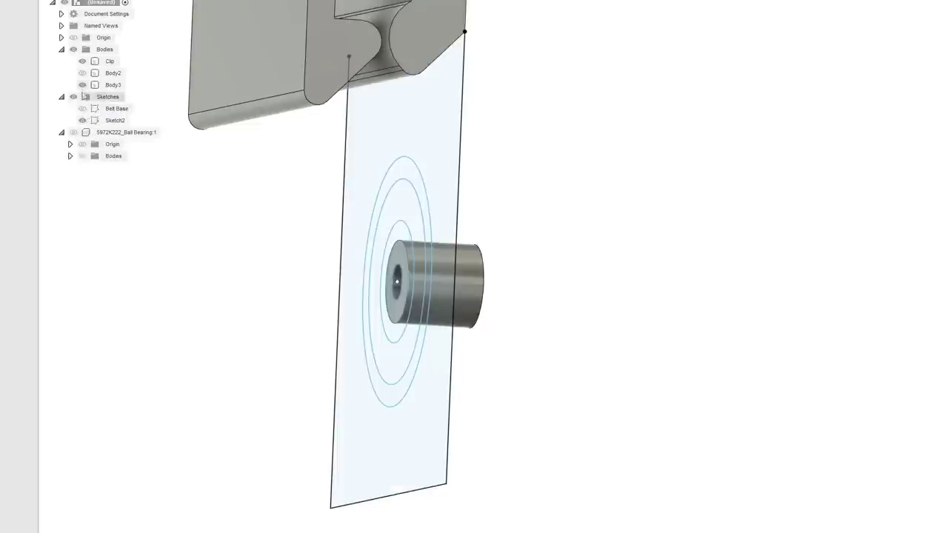
pyautogui.click(82, 85)
pyautogui.moveTo(481, 249); pyautogui.dragTo(519, 247, button='middle')
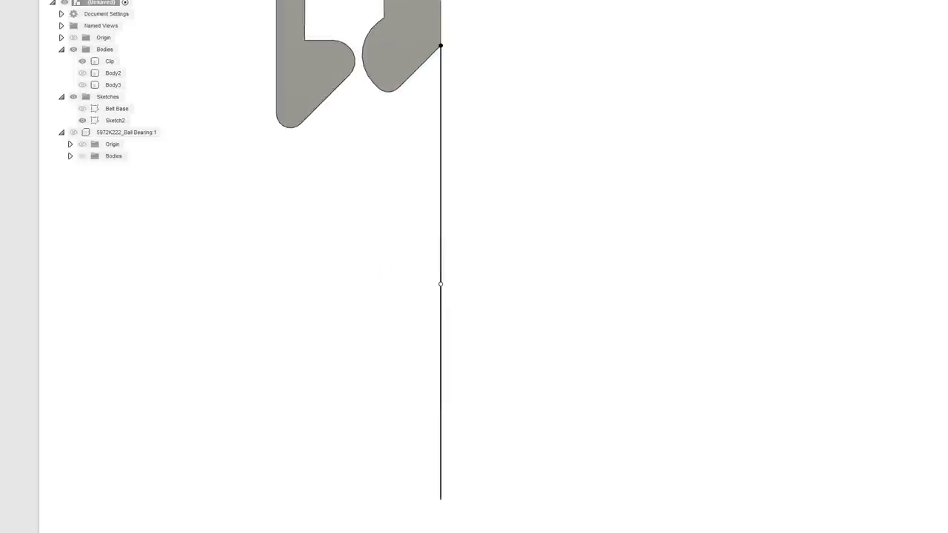
pyautogui.keyDown('shift'); pyautogui.moveTo(571, 277); pyautogui.dragTo(662, 127, button='middle'); pyautogui.keyUp('shift')
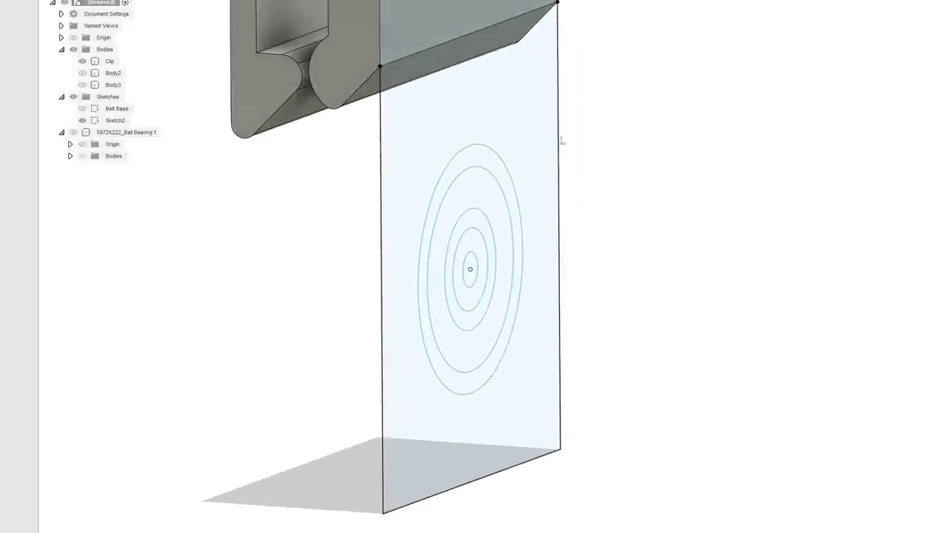
# Capture the bearing's position, extrude Sketch2's plate region and outermost ring by -0.10 in joined to the clip, and check it against the bearing.
pyautogui.click(513, 118)
pyautogui.scroll(2, 513, 117)
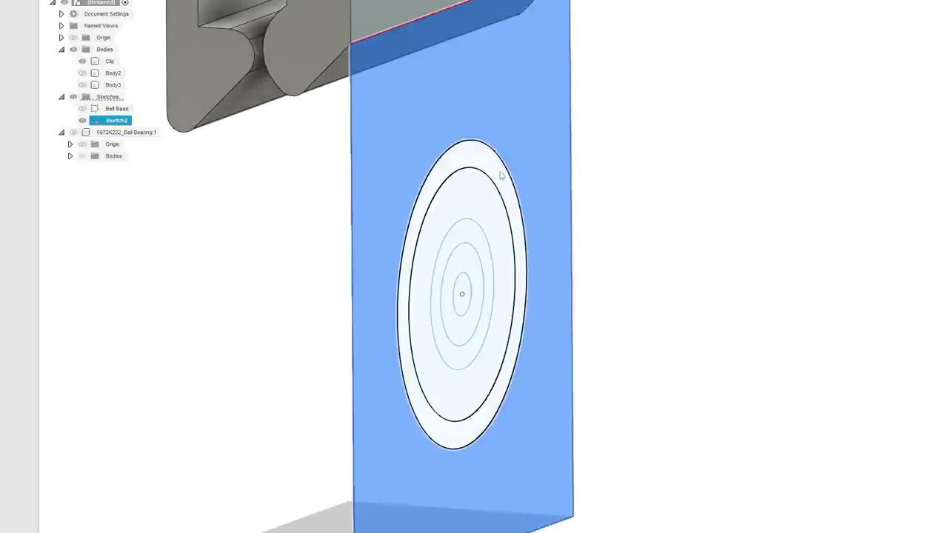
pyautogui.rightClick(501, 178)
pyautogui.click(492, 215)
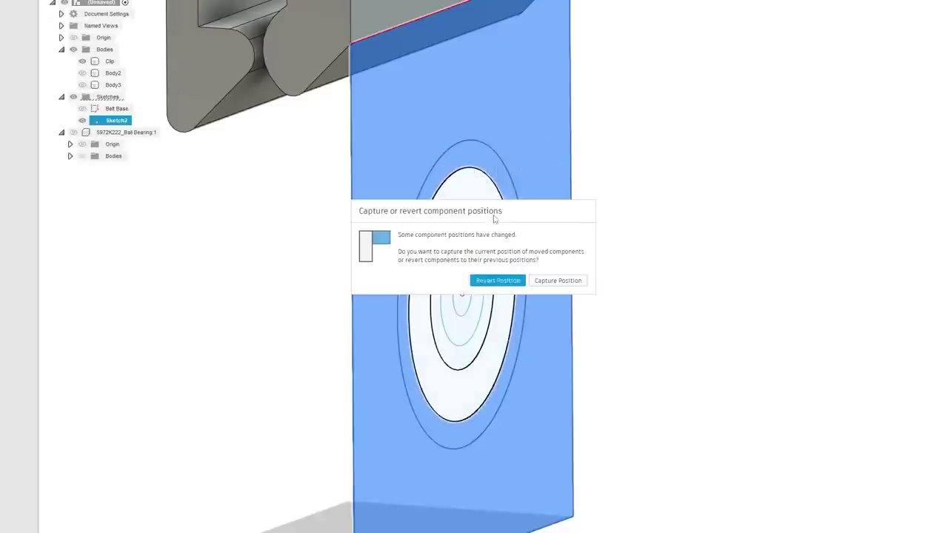
pyautogui.click(549, 286)
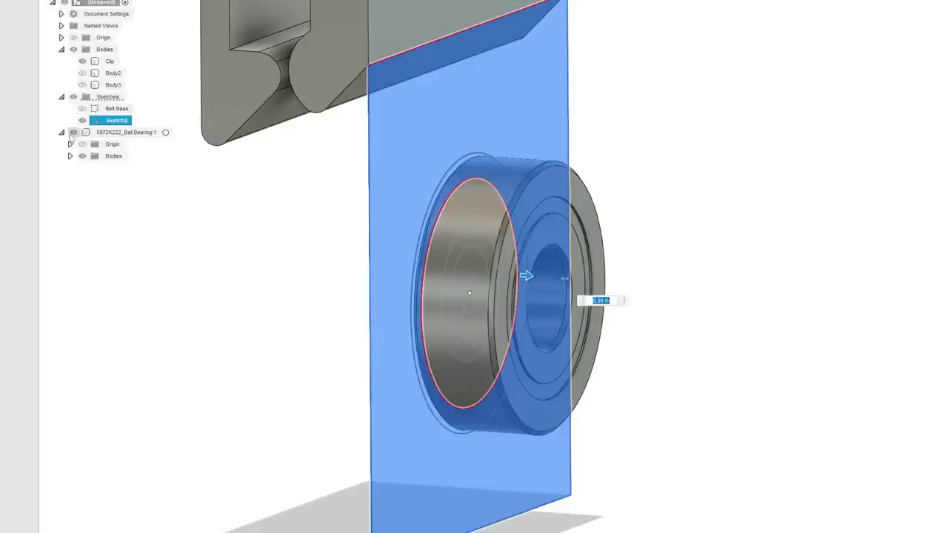
pyautogui.moveTo(525, 274); pyautogui.dragTo(480, 274)
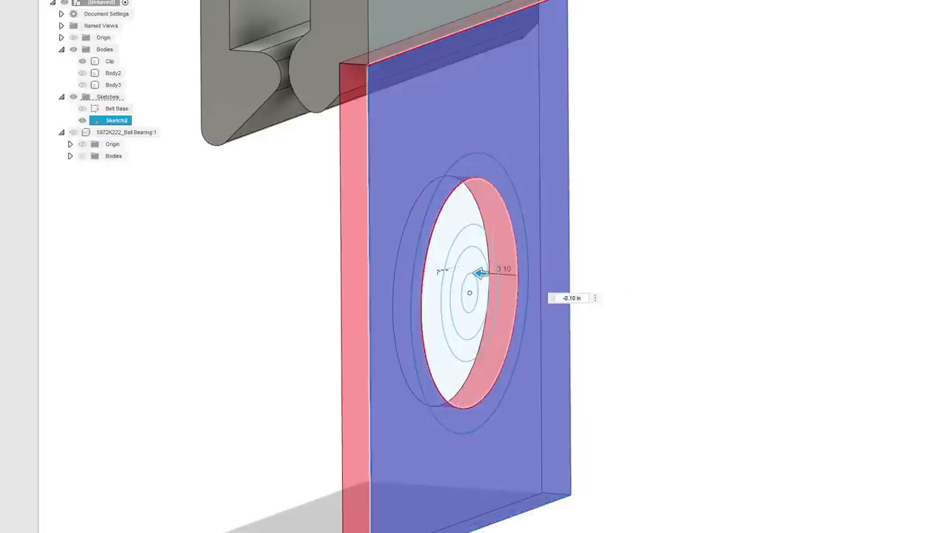
pyautogui.click(905, 82)
pyautogui.keyDown('shift'); pyautogui.moveTo(481, 252); pyautogui.dragTo(424, 277, button='middle'); pyautogui.keyUp('shift')
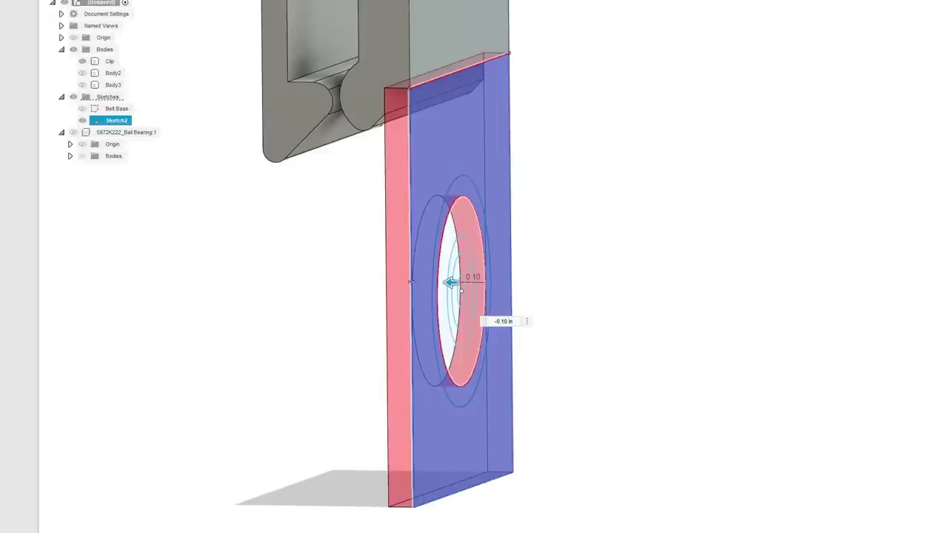
pyautogui.click(861, 170)
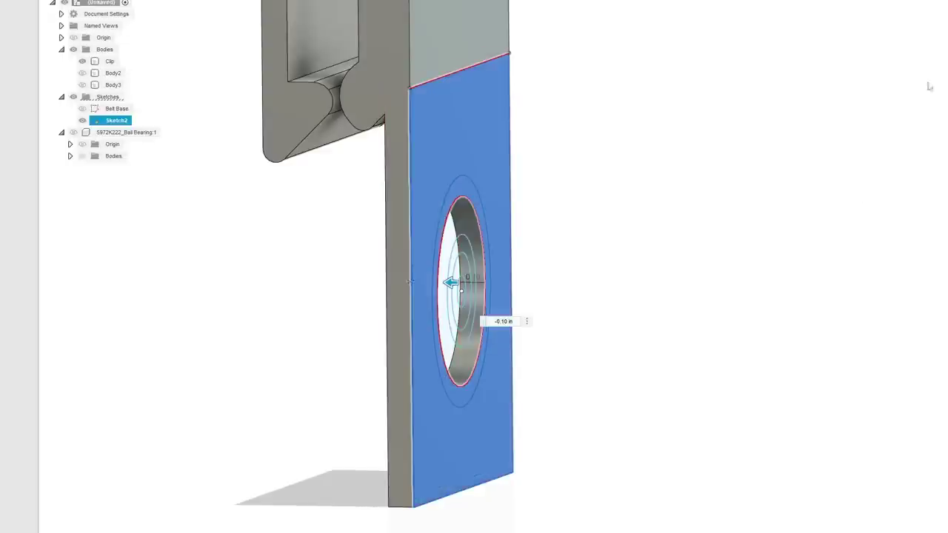
pyautogui.press('Return')
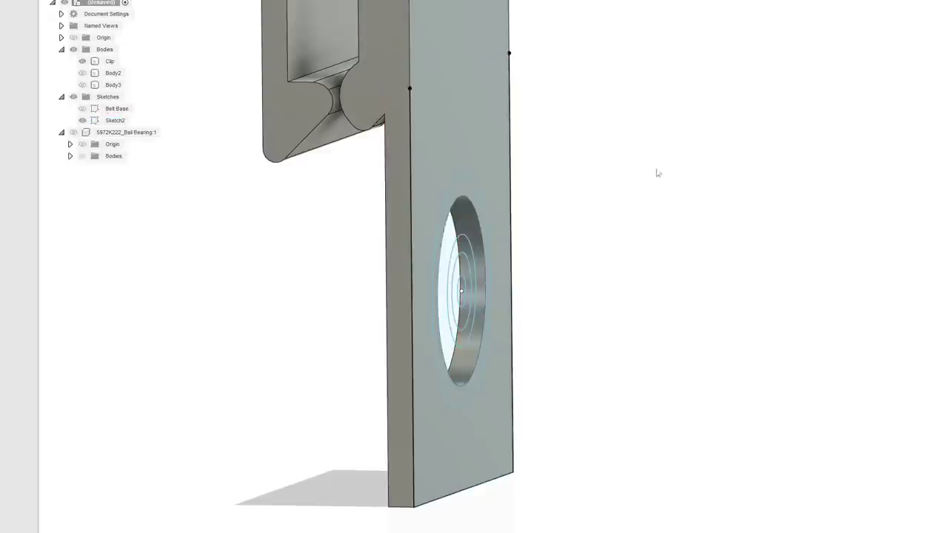
pyautogui.click(73, 133)
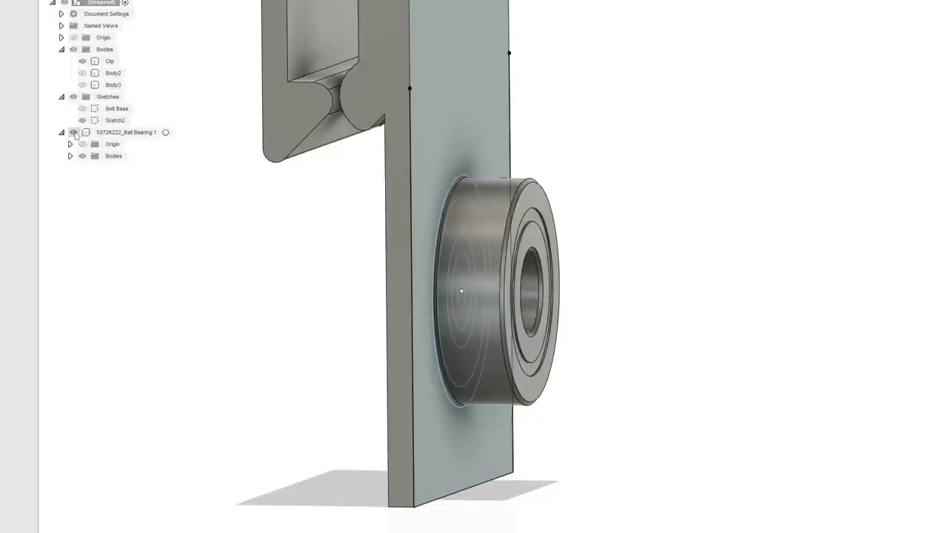
pyautogui.click(74, 133)
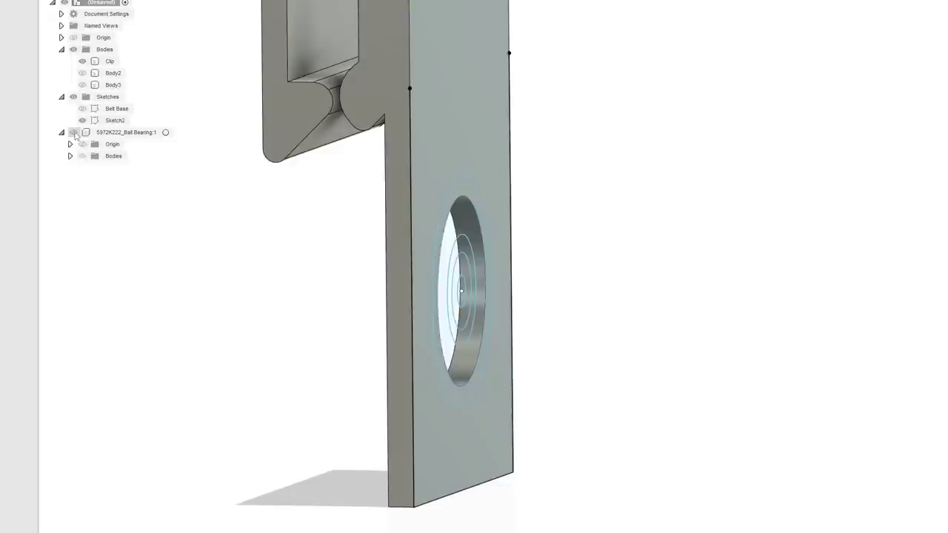
# Extrude the clip's flat back face and the plate region around the outermost circle 7.5 mm outward.
pyautogui.click(448, 121)
pyautogui.keyDown('shift'); pyautogui.moveTo(447, 121); pyautogui.dragTo(491, 263, button='middle'); pyautogui.keyUp('shift')
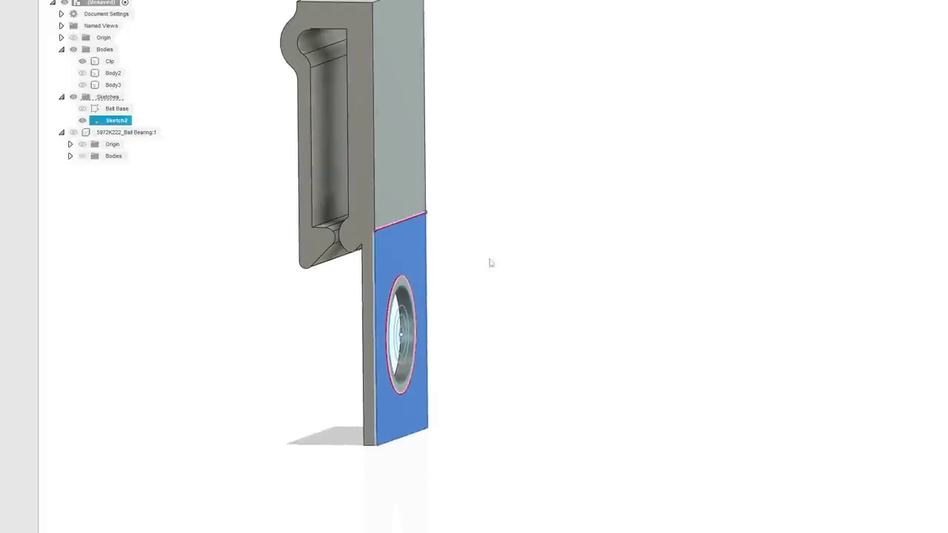
pyautogui.click(413, 194)
pyautogui.scroll(2, 406, 258)
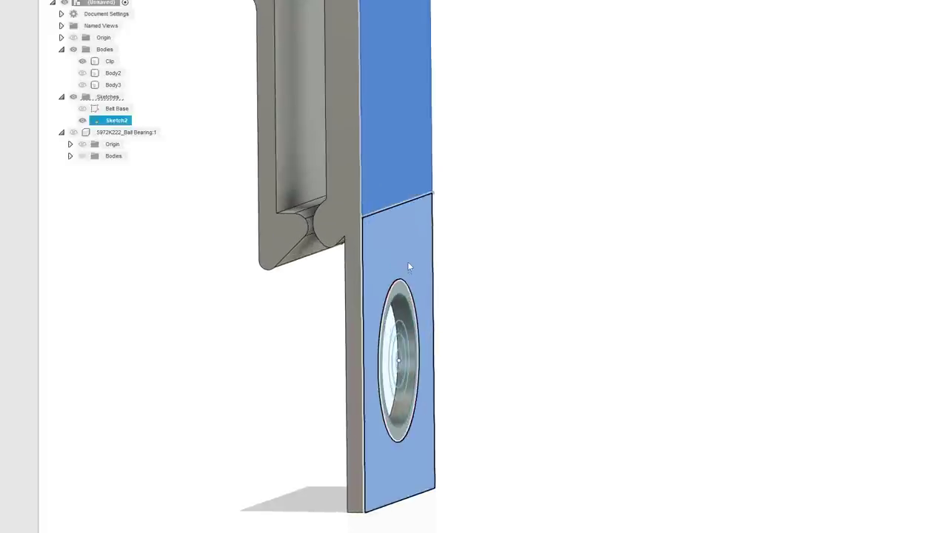
pyautogui.rightClick(408, 265)
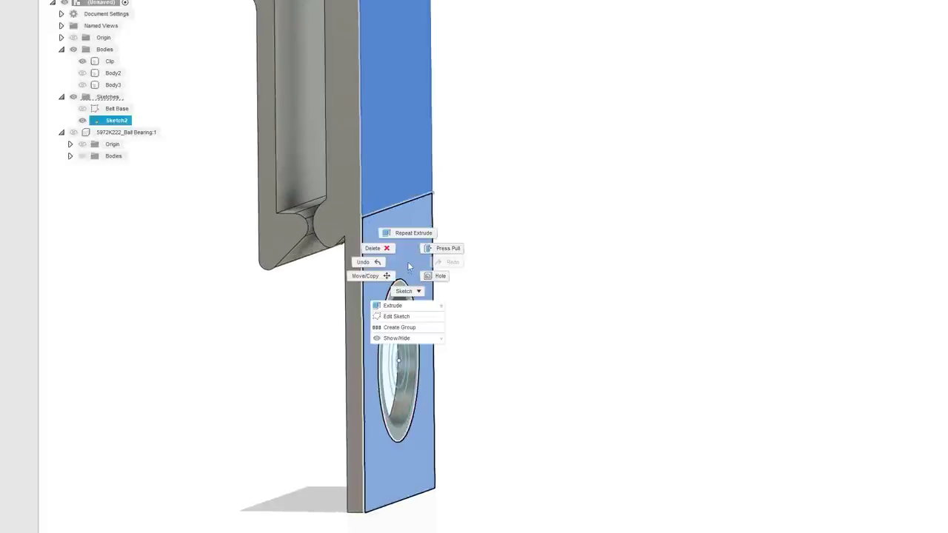
pyautogui.click(404, 309)
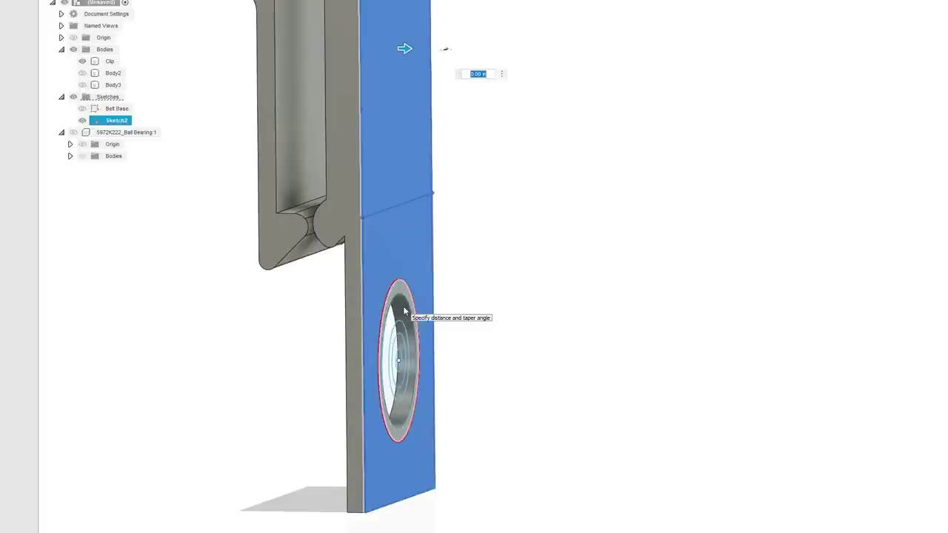
pyautogui.write('7')
pyautogui.press('Return')
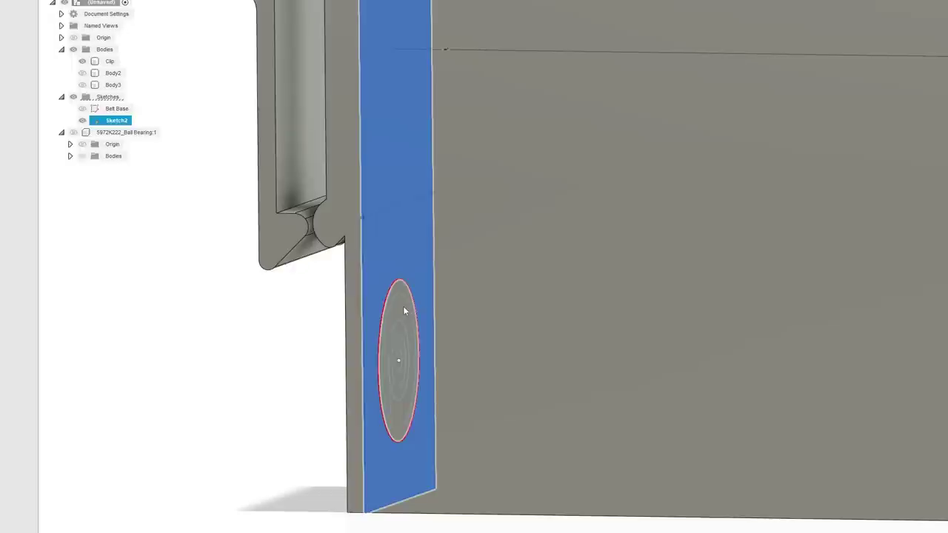
pyautogui.write('.5mm')
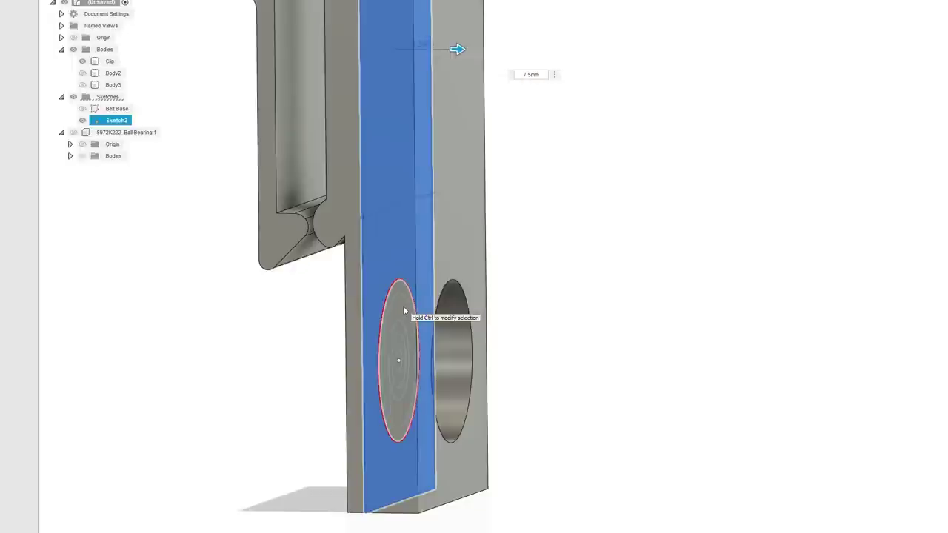
pyautogui.press('Return')
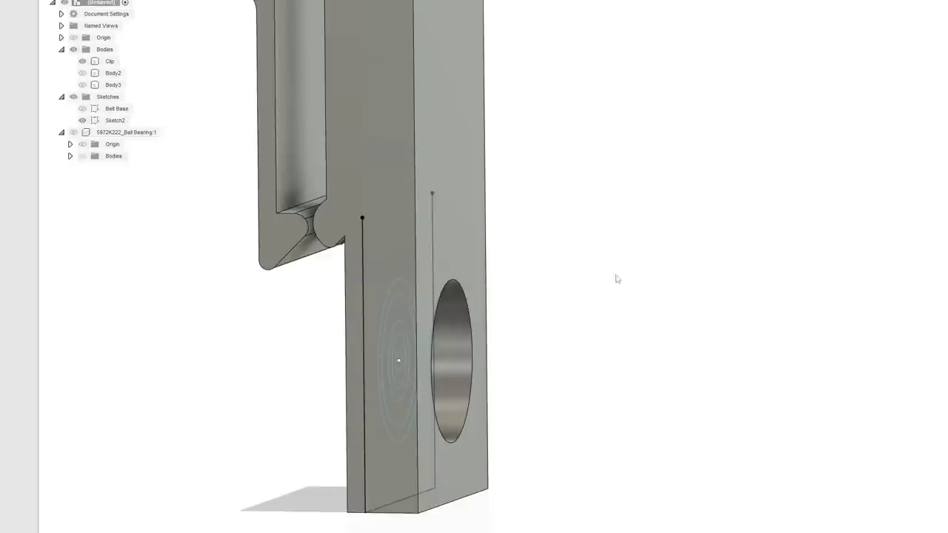
# Show the bearing component and examine how it sits in the plate's stepped pocket from the front.
pyautogui.keyDown('shift'); pyautogui.moveTo(573, 279); pyautogui.dragTo(554, 266, button='middle'); pyautogui.keyUp('shift')
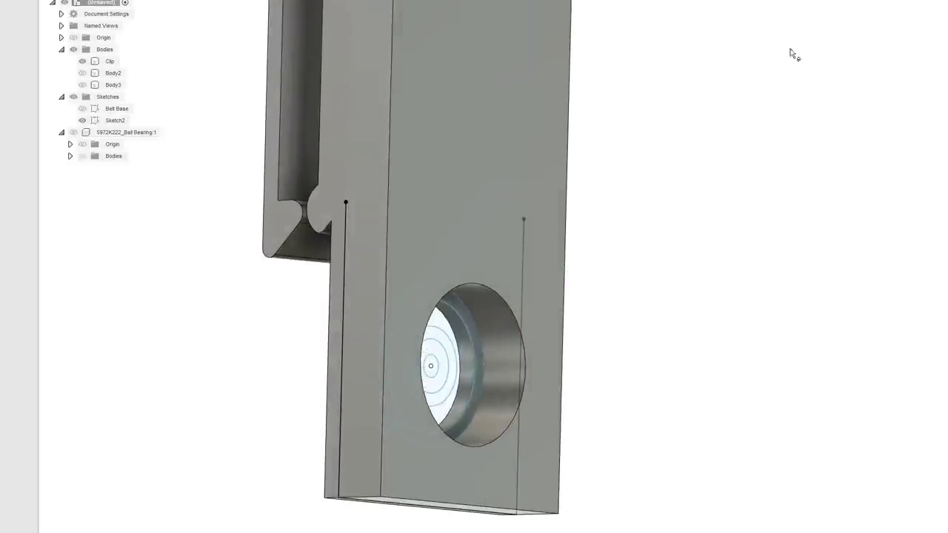
pyautogui.scroll(4, 504, 438)
pyautogui.moveTo(665, 375); pyautogui.dragTo(691, 341, button='middle')
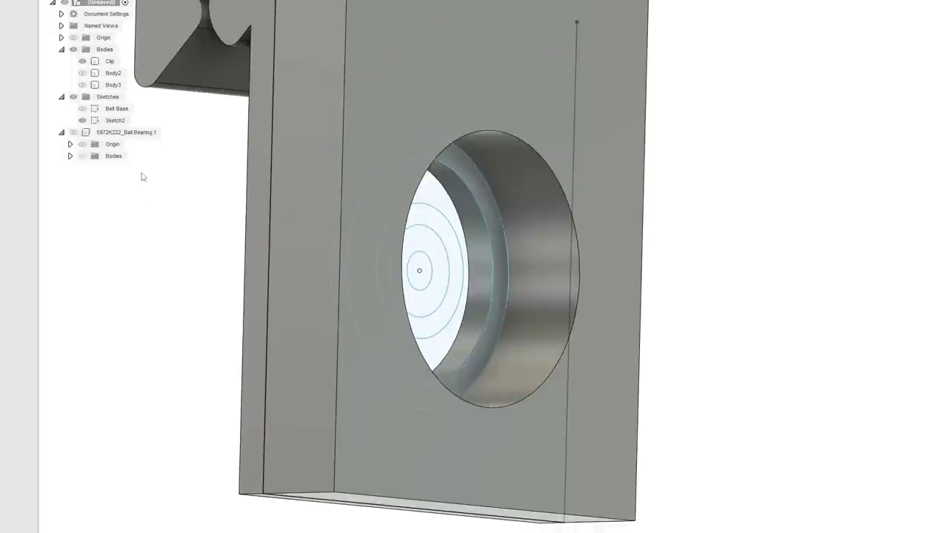
pyautogui.click(74, 132)
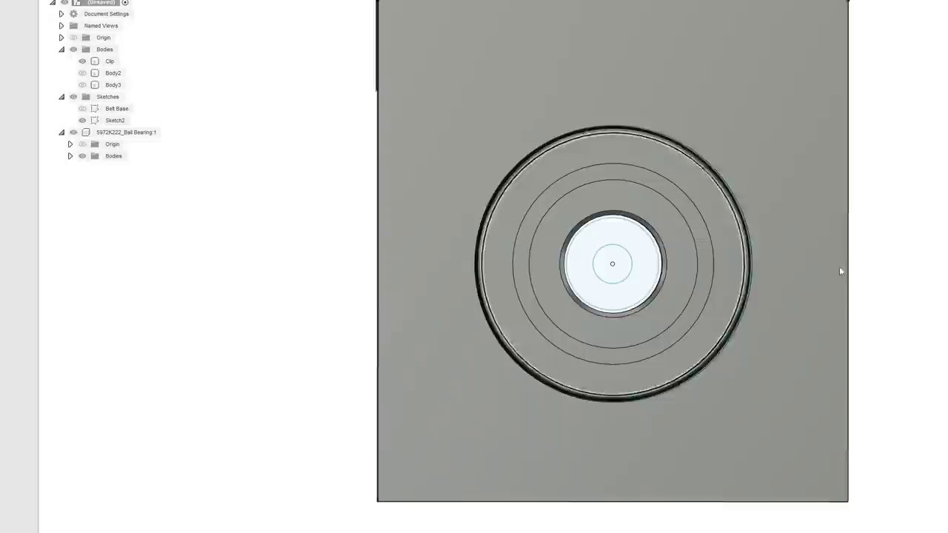
pyautogui.scroll(-2, 947, 256)
pyautogui.moveTo(947, 254); pyautogui.dragTo(769, 282, button='middle')
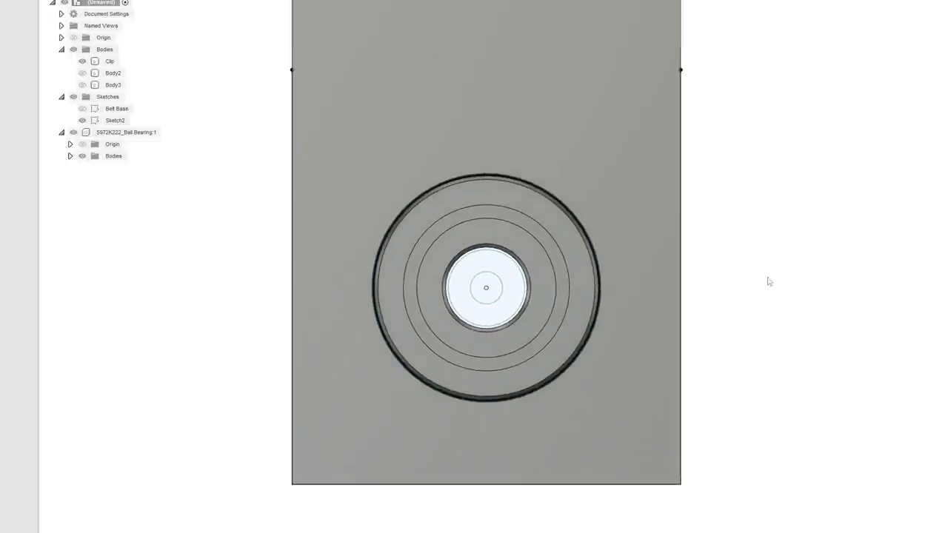
# Examine the plate, its through hole and the bearing seat at an angle and from the clip's hook side.
pyautogui.keyDown('shift'); pyautogui.moveTo(572, 279); pyautogui.dragTo(734, 259, button='middle'); pyautogui.keyUp('shift')
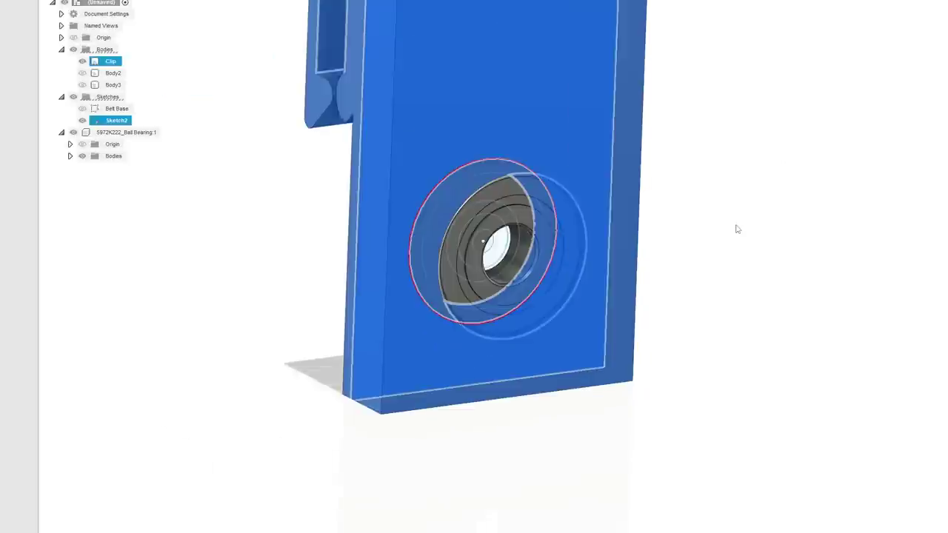
pyautogui.scroll(-1, 738, 229)
pyautogui.click(756, 234)
pyautogui.scroll(-1, 758, 229)
pyautogui.moveTo(758, 228)
pyautogui.mouseDown(button='middle')
pyautogui.moveTo(675, 266)
pyautogui.moveTo(678, 235)
pyautogui.mouseUp(button='middle')
pyautogui.scroll(1, 645, 271)
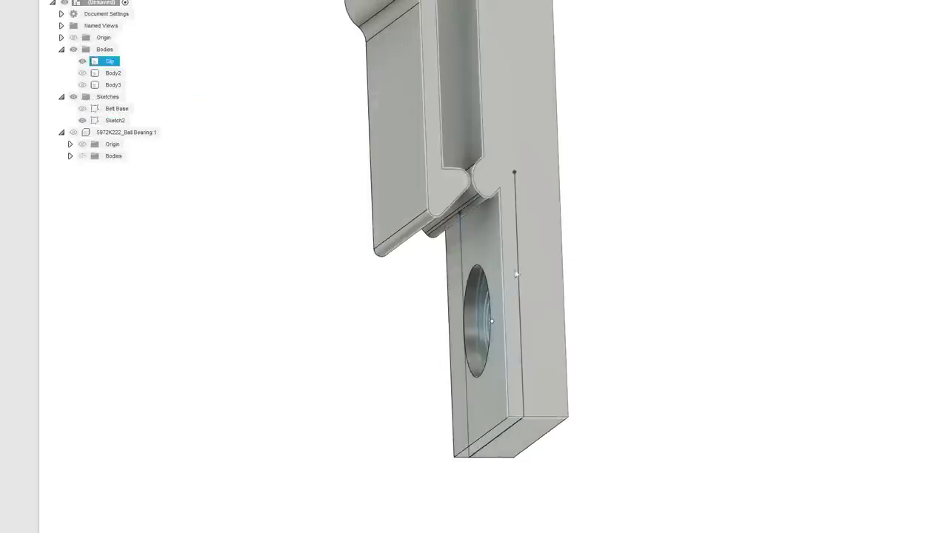
pyautogui.moveTo(573, 279)
pyautogui.keyDown('shift'); pyautogui.mouseDown(button='middle')
pyautogui.moveTo(494, 297)
pyautogui.moveTo(491, 332)
pyautogui.moveTo(503, 305)
pyautogui.moveTo(454, 307)
pyautogui.mouseUp(button='middle'); pyautogui.keyUp('shift')
pyautogui.keyDown('shift'); pyautogui.moveTo(453, 307); pyautogui.dragTo(450, 320, button='middle'); pyautogui.keyUp('shift')
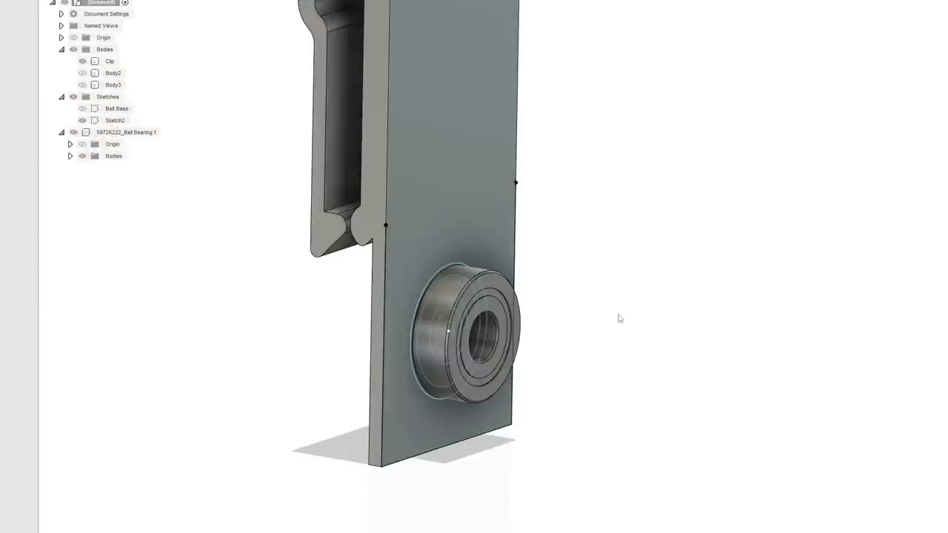
# Undo the plate extrusions back to the bare clip with Sketch2.
pyautogui.hotkey('ctrl', 'z')
pyautogui.hotkey('ctrl', 'z')
pyautogui.hotkey('ctrl', 'z')
pyautogui.hotkey('ctrl', 'z')
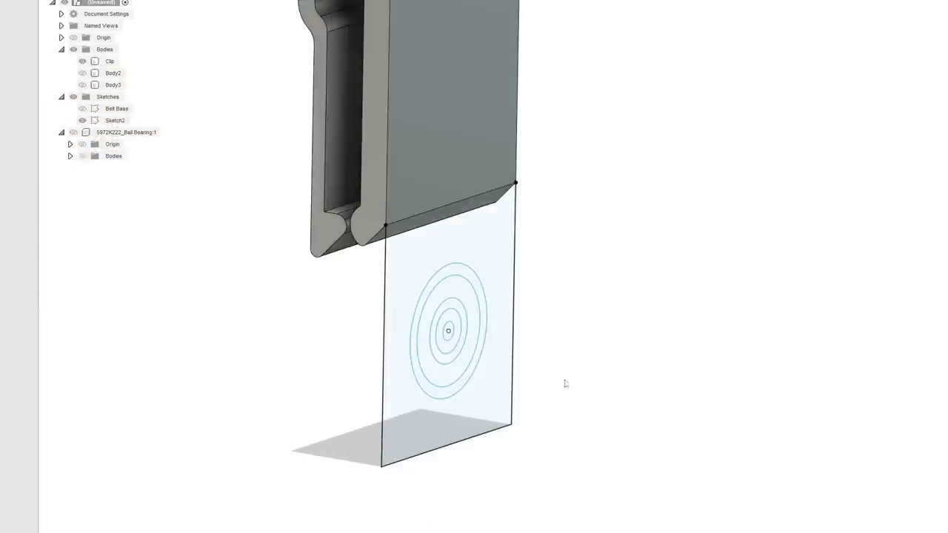
# Extrude the clip's flat back face with Sketch2's plate region and outermost ring as one thick block, capturing the bearing's position.
pyautogui.scroll(2, 501, 413)
pyautogui.keyDown('shift'); pyautogui.moveTo(501, 412); pyautogui.dragTo(471, 216, button='middle'); pyautogui.keyUp('shift')
pyautogui.click(471, 216)
pyautogui.scroll(3, 471, 217)
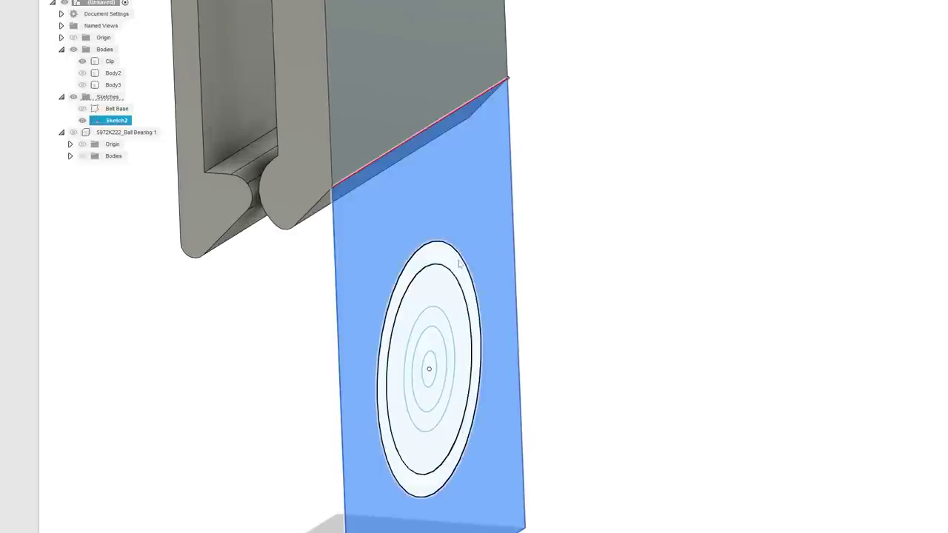
pyautogui.rightClick(409, 108)
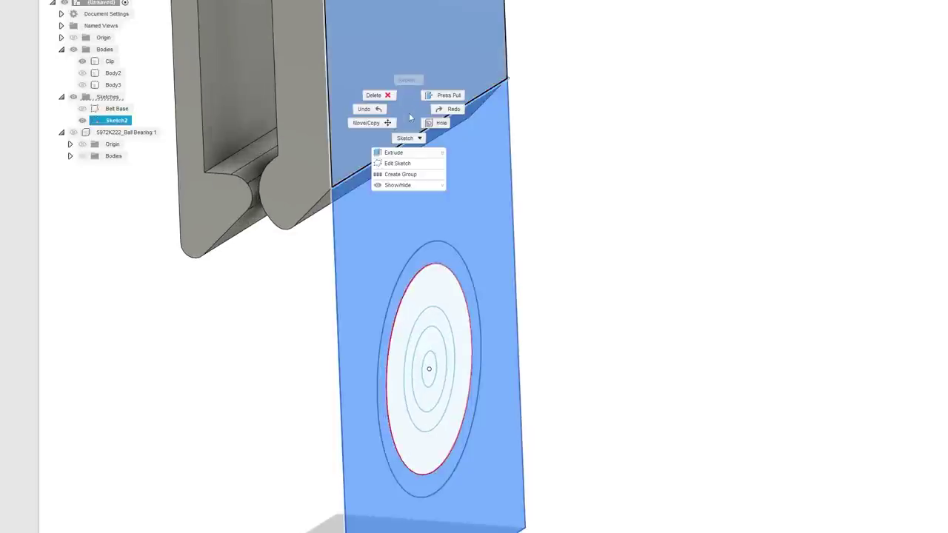
pyautogui.click(409, 158)
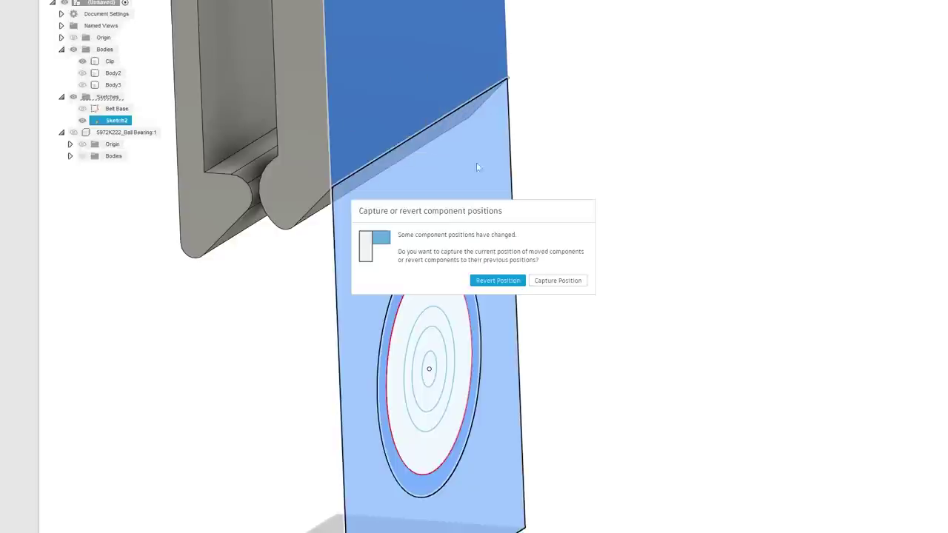
pyautogui.click(549, 287)
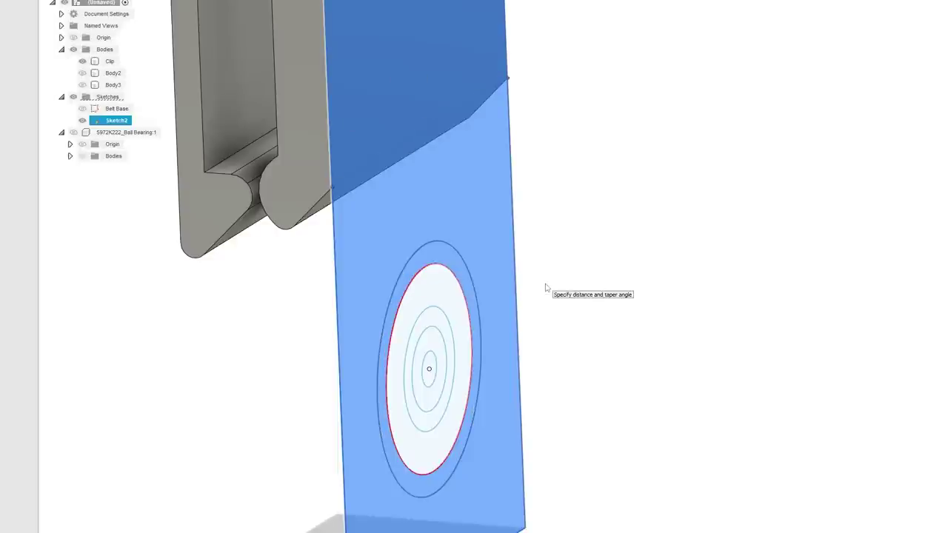
pyautogui.press('Return')
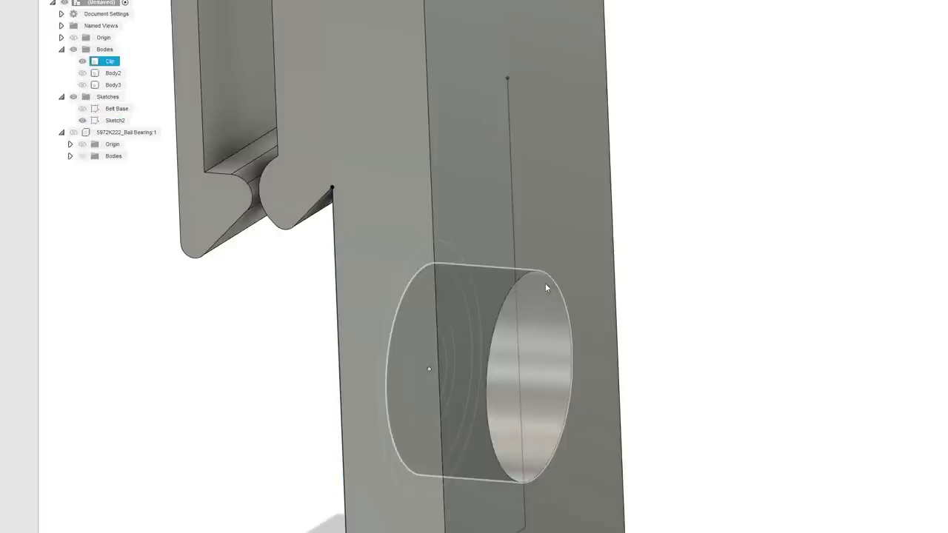
# Extrude Sketch2's outermost ring 7.5 mm into the block, cutting the bearing's stepped pocket.
pyautogui.keyDown('shift'); pyautogui.moveTo(571, 277); pyautogui.dragTo(524, 265, button='middle'); pyautogui.keyUp('shift')
pyautogui.click(525, 265)
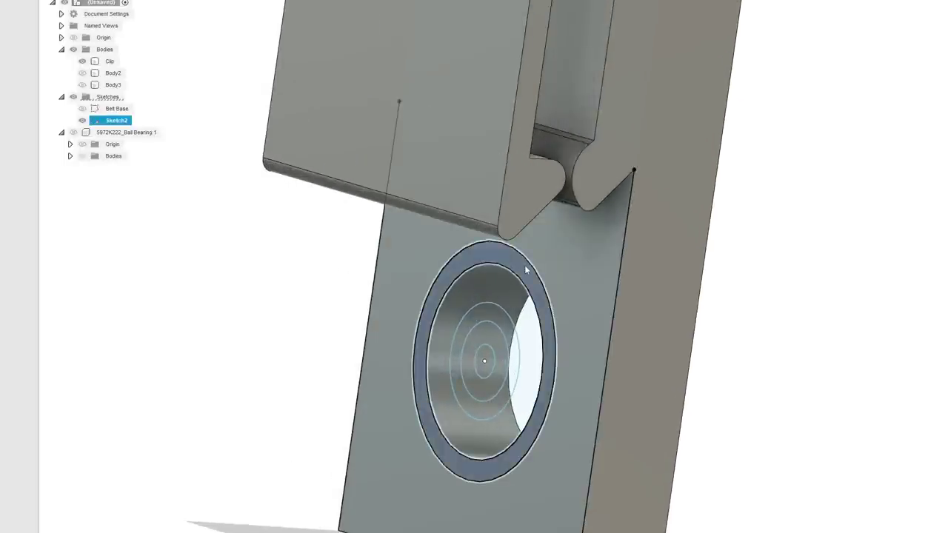
pyautogui.rightClick(524, 266)
pyautogui.click(534, 309)
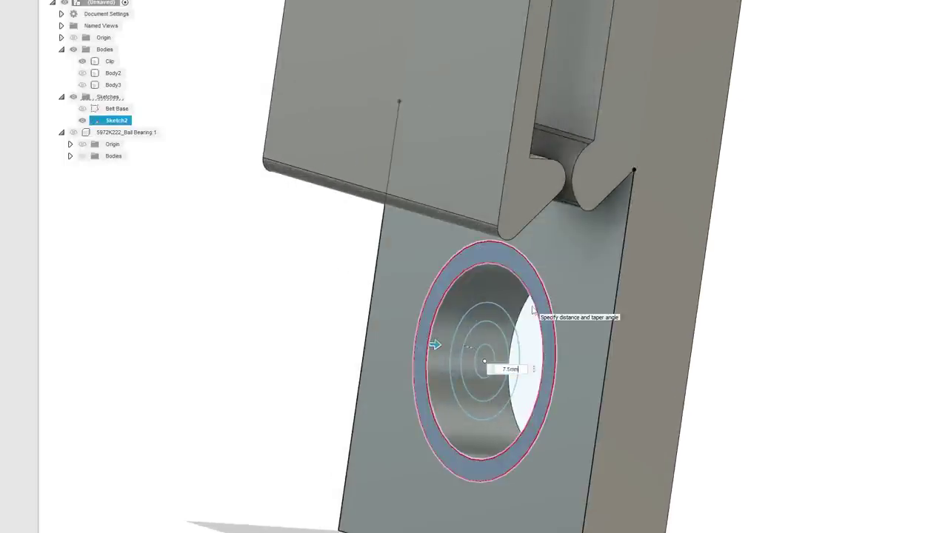
pyautogui.press('Return')
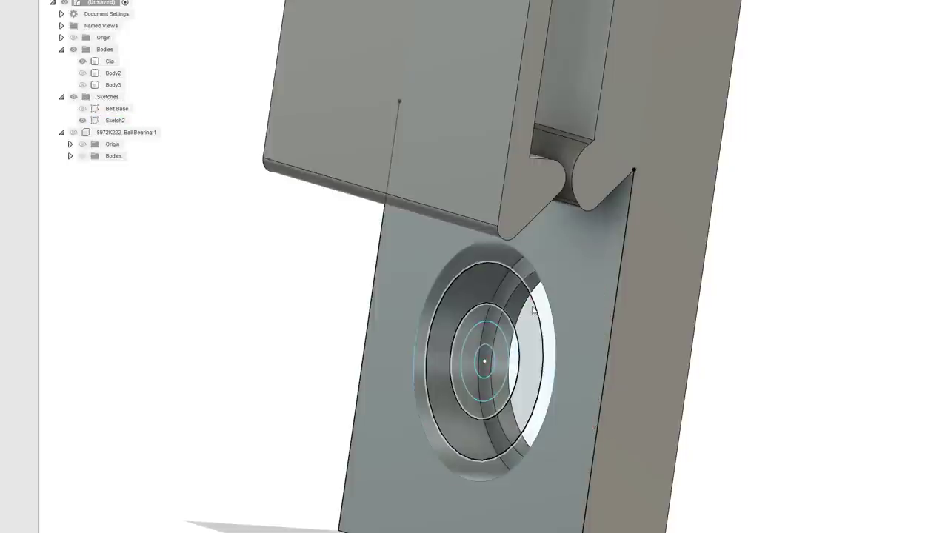
pyautogui.click(82, 120)
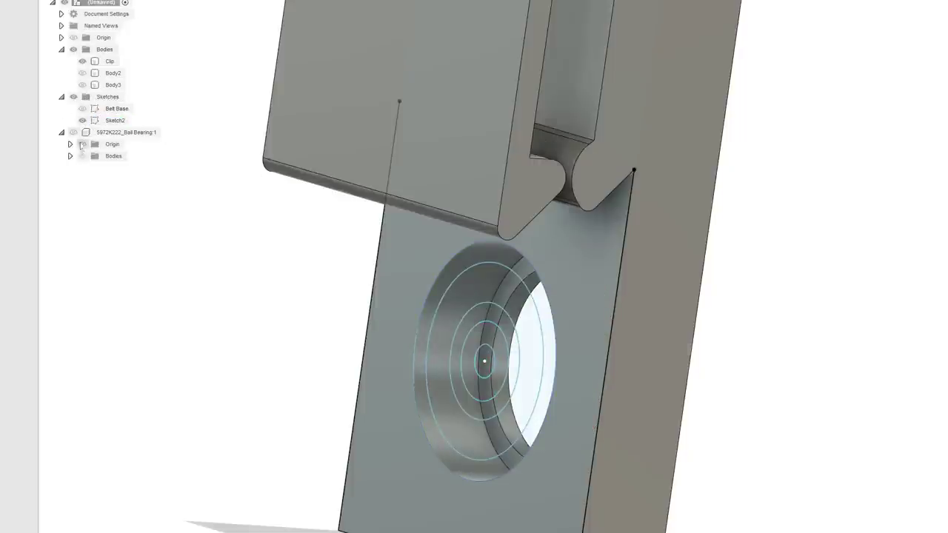
# Edit Sketch2 and offset the plate outline inward by 0.15 in.
pyautogui.scroll(-2, 259, 437)
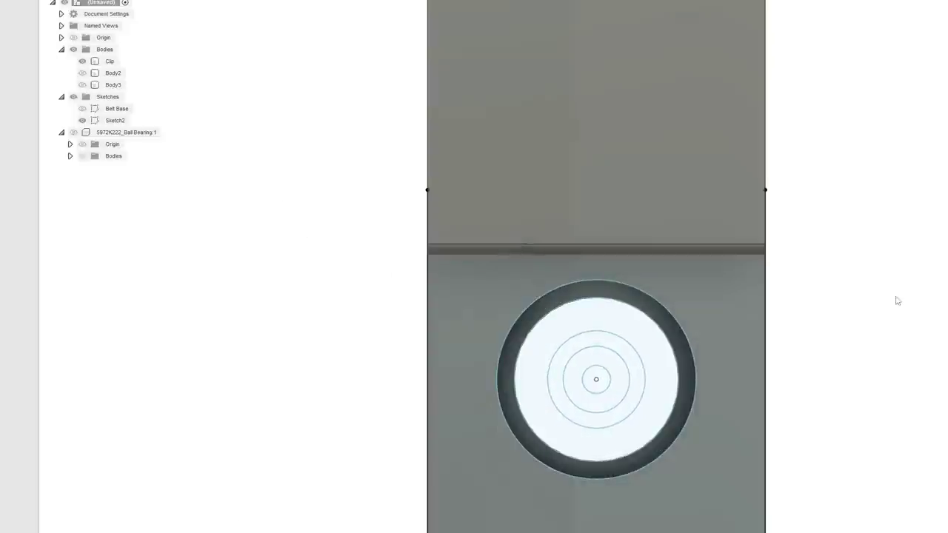
pyautogui.moveTo(899, 289); pyautogui.dragTo(806, 238, button='middle')
pyautogui.moveTo(783, 300); pyautogui.dragTo(795, 286, button='middle')
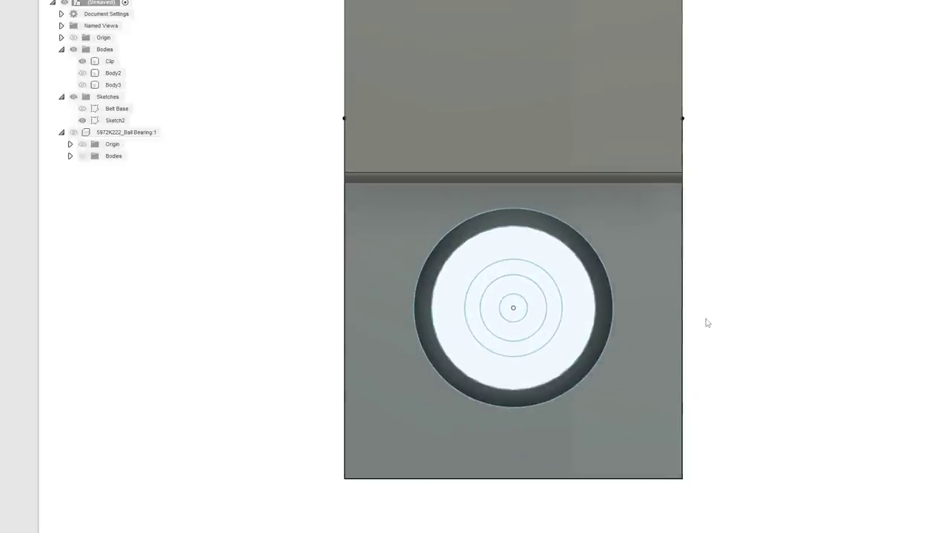
pyautogui.scroll(2, 756, 282)
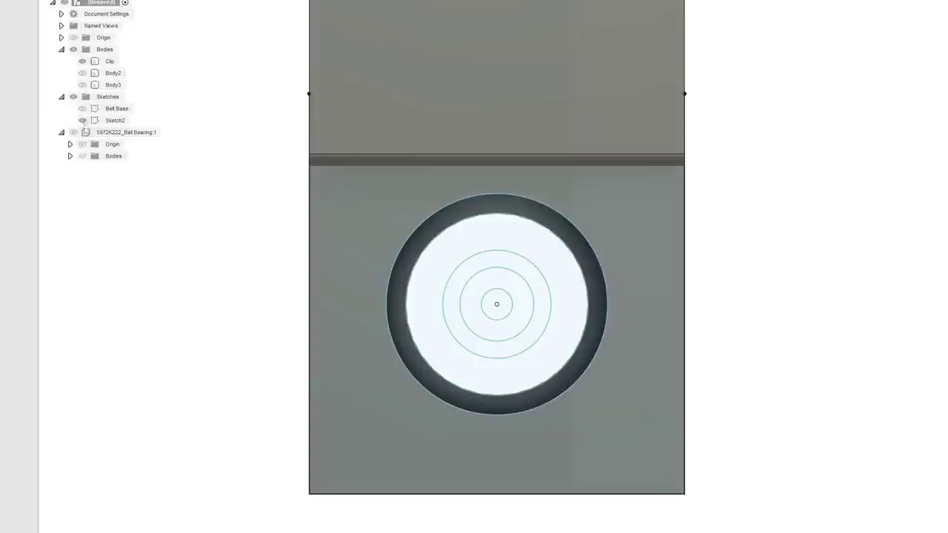
pyautogui.click(82, 62)
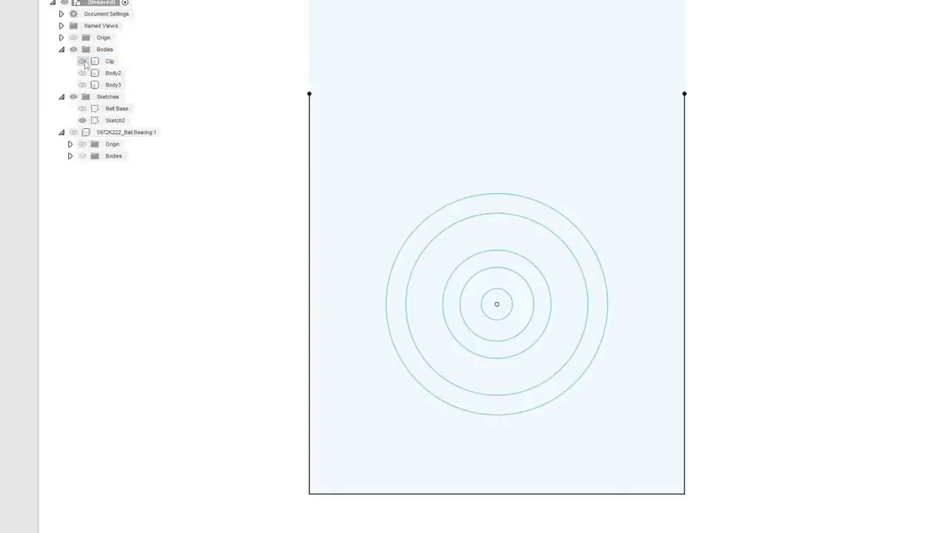
pyautogui.click(82, 61)
pyautogui.keyDown('shift'); pyautogui.moveTo(643, 253); pyautogui.dragTo(571, 275, button='middle'); pyautogui.keyUp('shift')
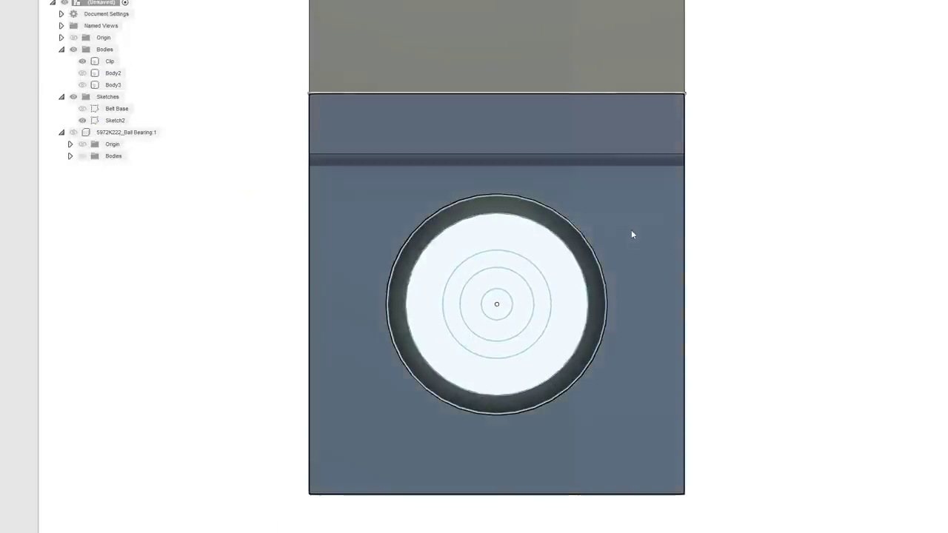
pyautogui.rightClick(632, 230)
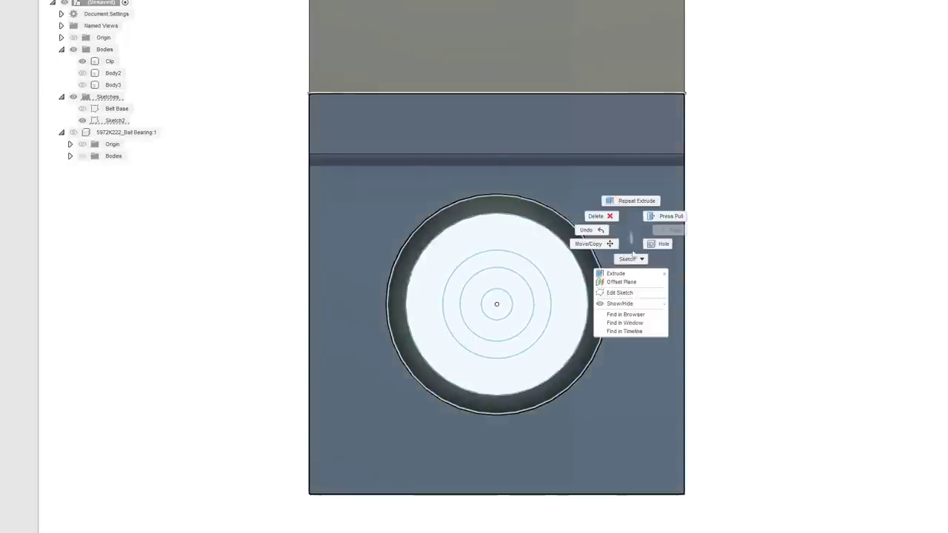
pyautogui.click(631, 295)
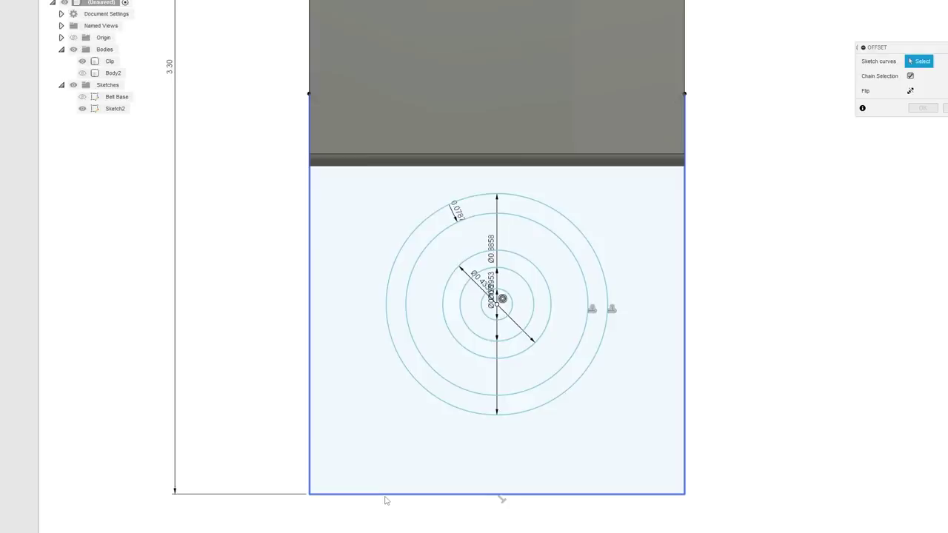
pyautogui.click(385, 496)
pyautogui.moveTo(385, 504); pyautogui.dragTo(384, 456)
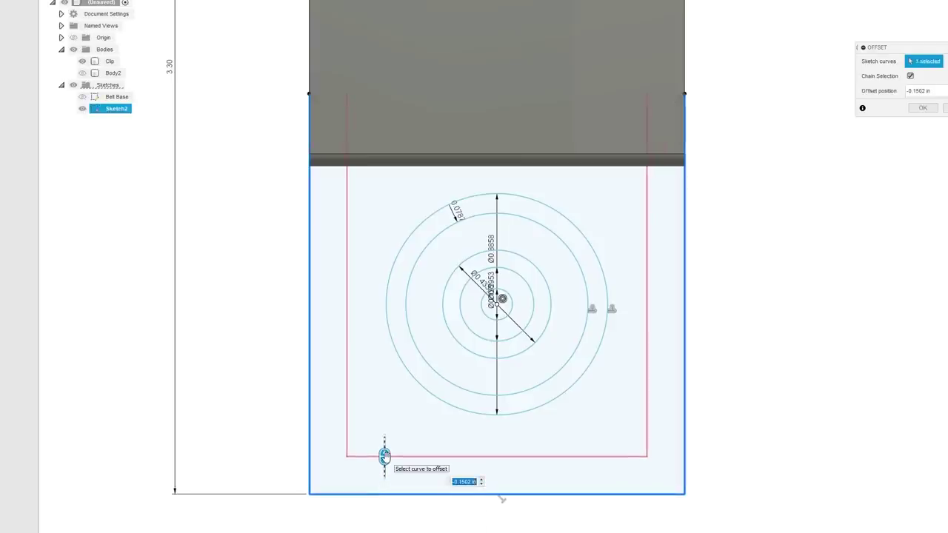
pyautogui.press('Return')
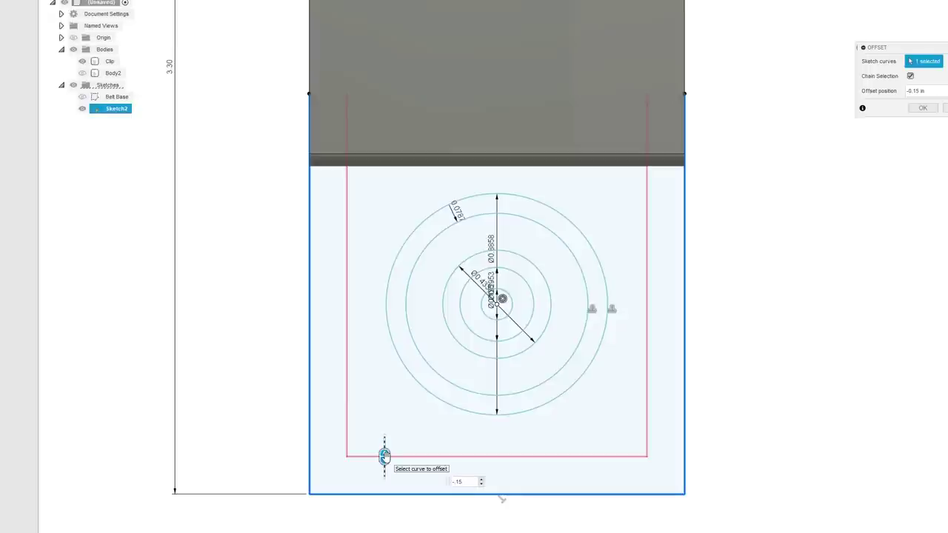
# Draw a 0.10 in diameter circle on each of the offset outline's two lower corners.
pyautogui.press('c')
pyautogui.click(347, 456)
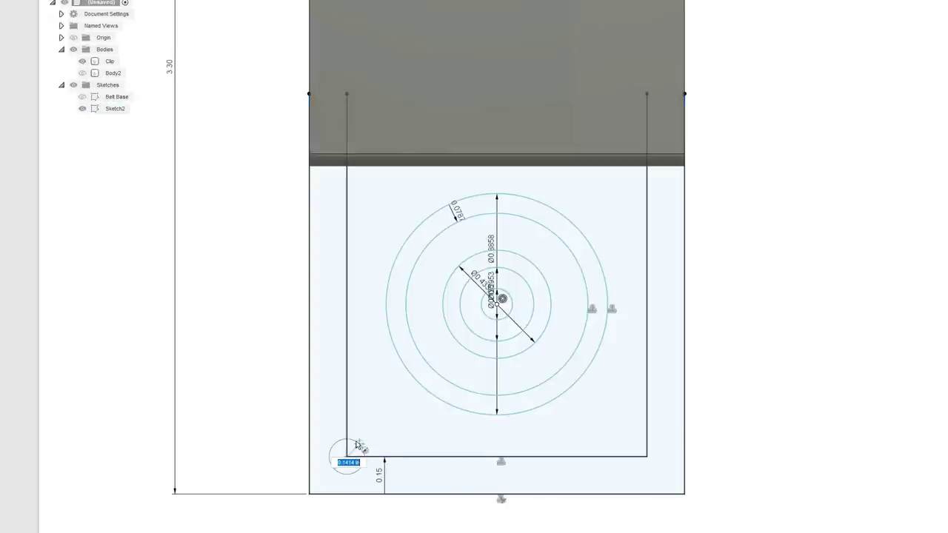
pyautogui.press('Return')
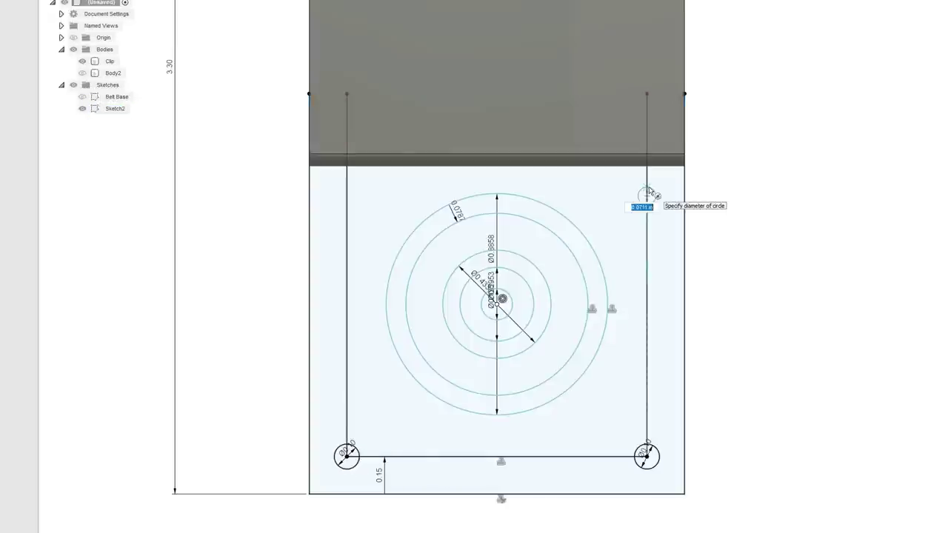
pyautogui.press('Escape')
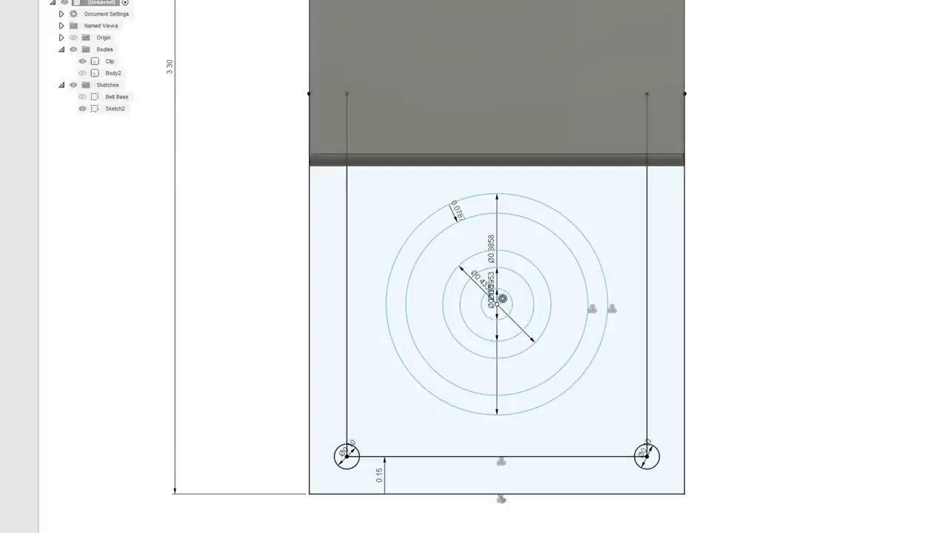
# Draw two 0.1 in diameter circles level with each other on the offset outline's vertical lines, near the top of the bearing circle.
pyautogui.click(648, 213)
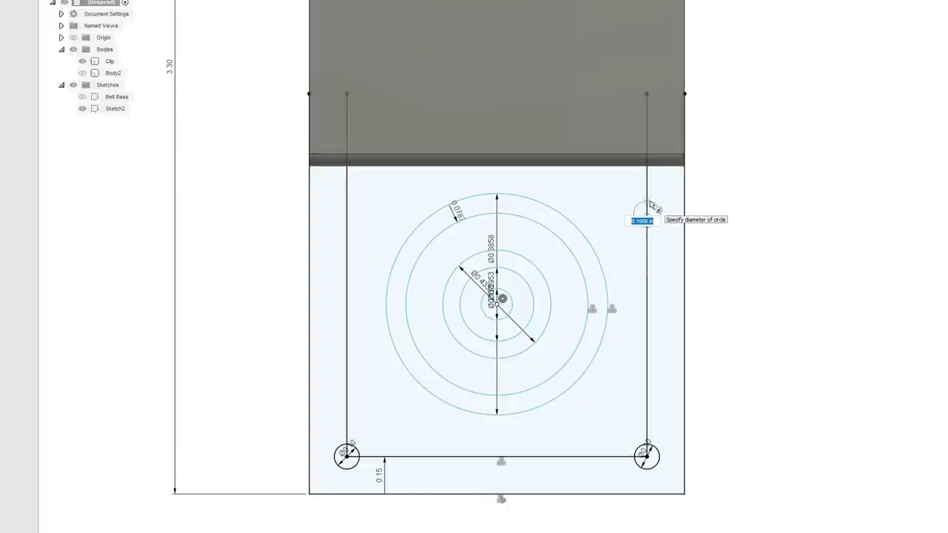
pyautogui.write('.1')
pyautogui.press('Return')
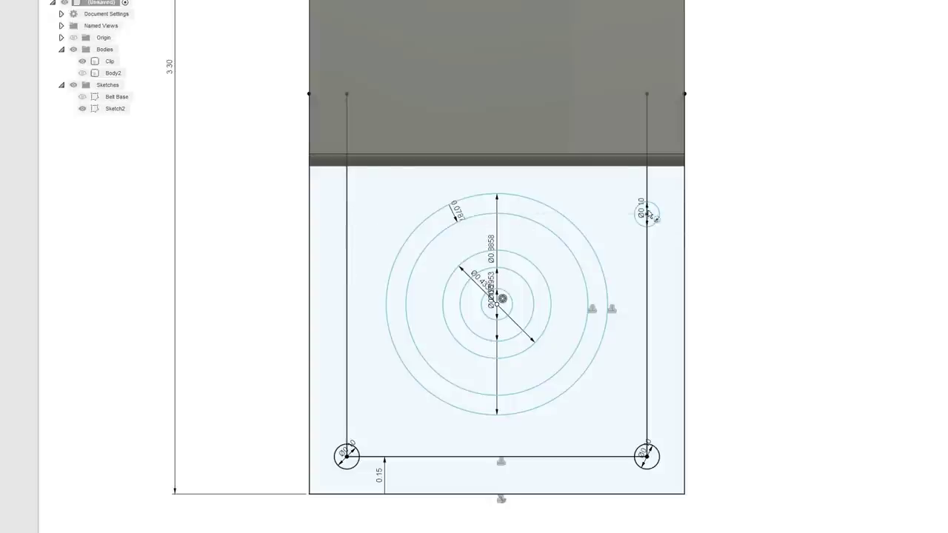
pyautogui.click(347, 214)
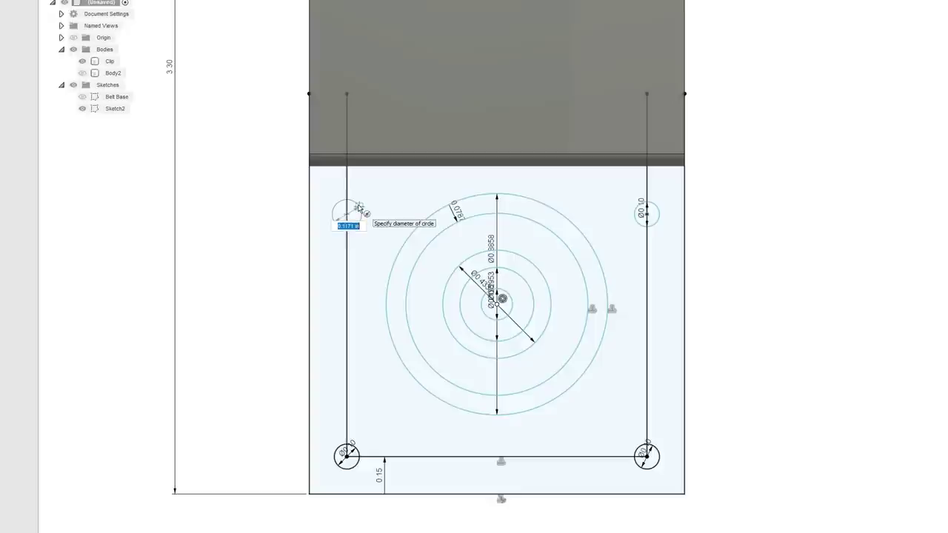
pyautogui.write('.1')
pyautogui.press('Return')
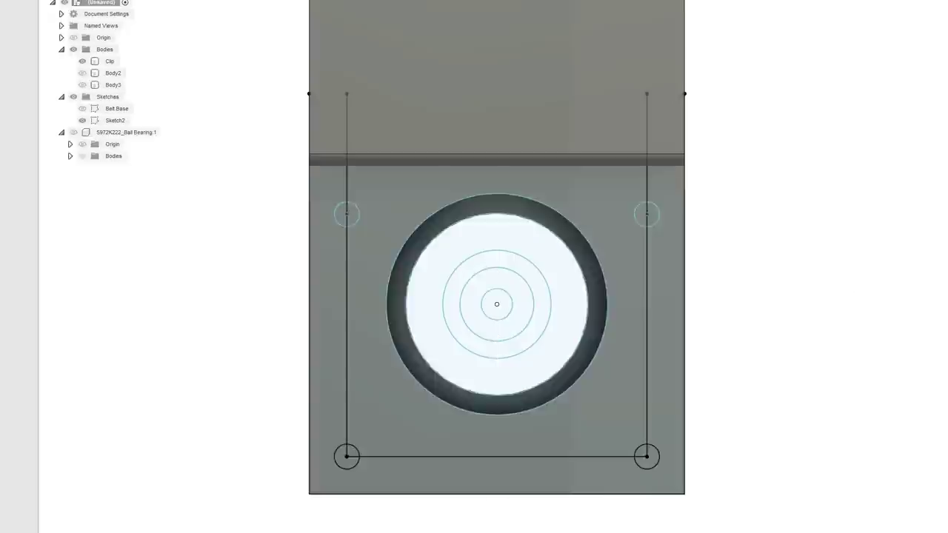
# Add a horizontal line across the plate in Sketch2, just below the clip's hook.
pyautogui.keyDown('shift'); pyautogui.moveTo(741, 192); pyautogui.dragTo(792, 162, button='middle'); pyautogui.keyUp('shift')
pyautogui.scroll(4, 792, 163)
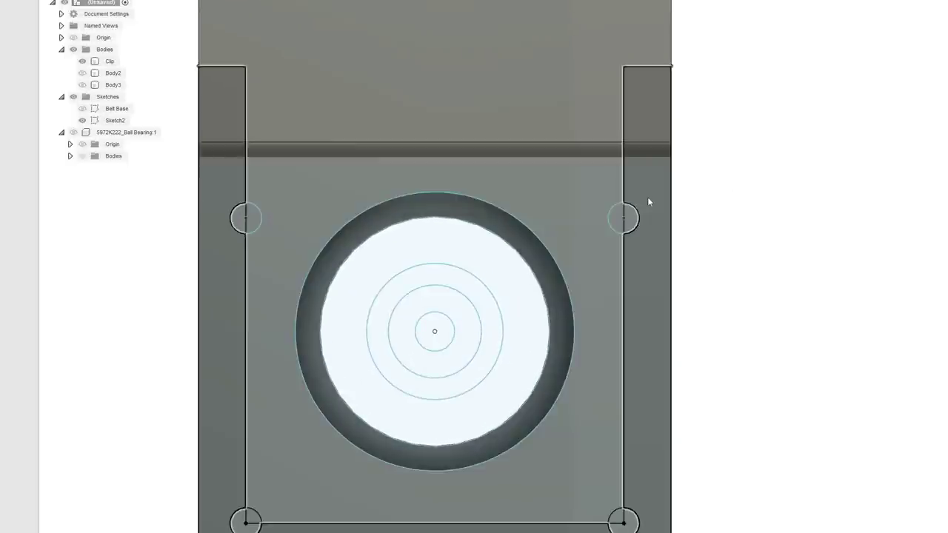
pyautogui.rightClick(649, 201)
pyautogui.click(636, 260)
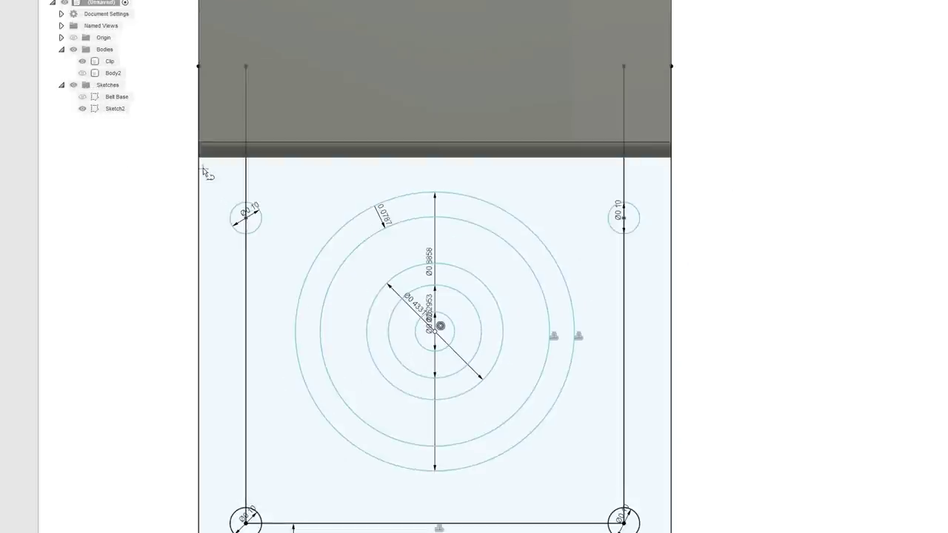
pyautogui.moveTo(201, 167); pyautogui.dragTo(673, 167)
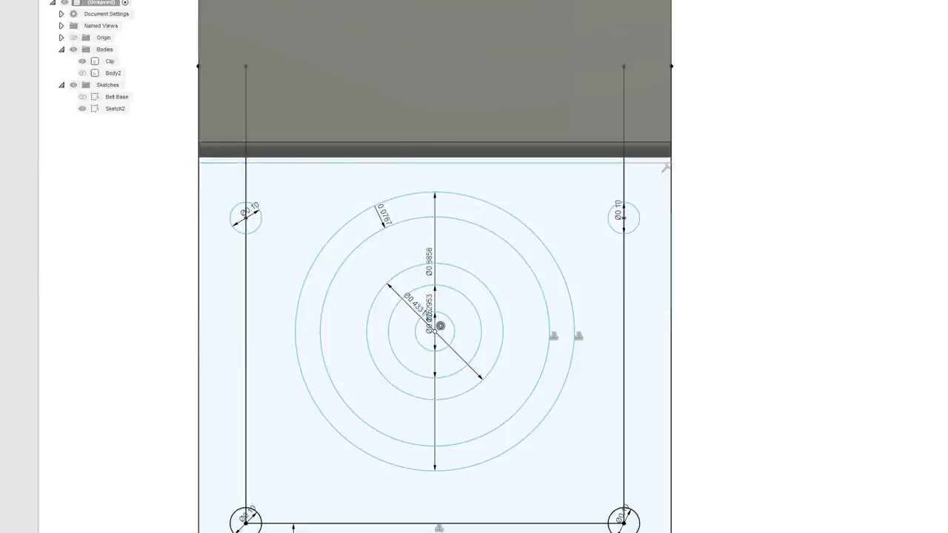
# Extrude both halves of all four small corner circles into the block as blind screw holes, about four fifths of its thickness deep.
pyautogui.scroll(-2, 816, 282)
pyautogui.keyDown('shift'); pyautogui.moveTo(572, 279); pyautogui.dragTo(489, 268, button='middle'); pyautogui.keyUp('shift')
pyautogui.keyDown('shift'); pyautogui.moveTo(861, 225); pyautogui.dragTo(809, 211, button='middle'); pyautogui.keyUp('shift')
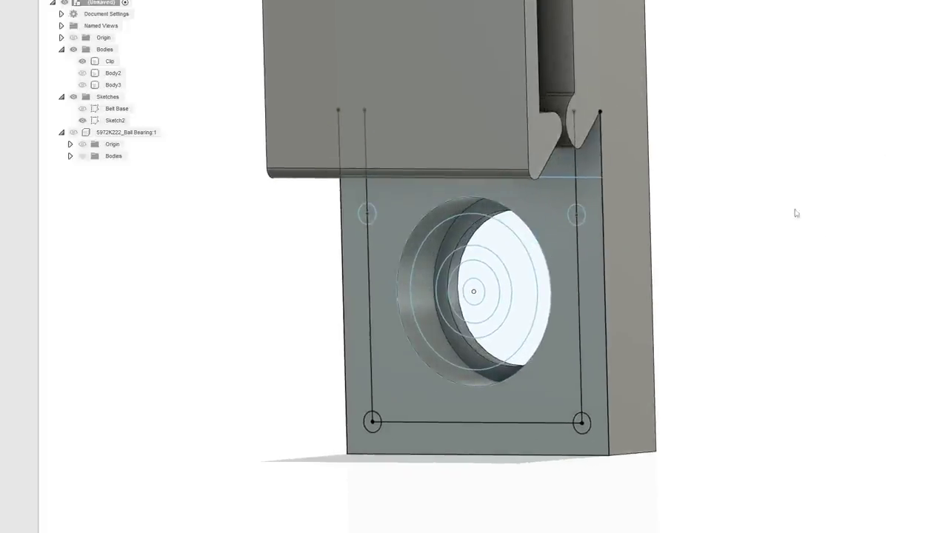
pyautogui.scroll(4, 579, 435)
pyautogui.click(582, 435)
pyautogui.click(574, 410)
pyautogui.scroll(-2, 556, 411)
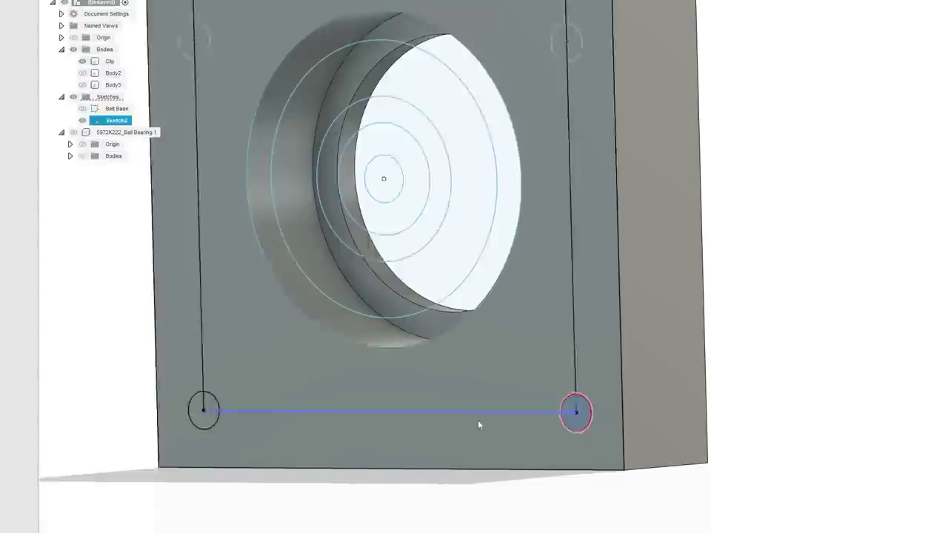
pyautogui.scroll(3, 220, 420)
pyautogui.click(234, 419)
pyautogui.click(241, 397)
pyautogui.scroll(-2, 208, 398)
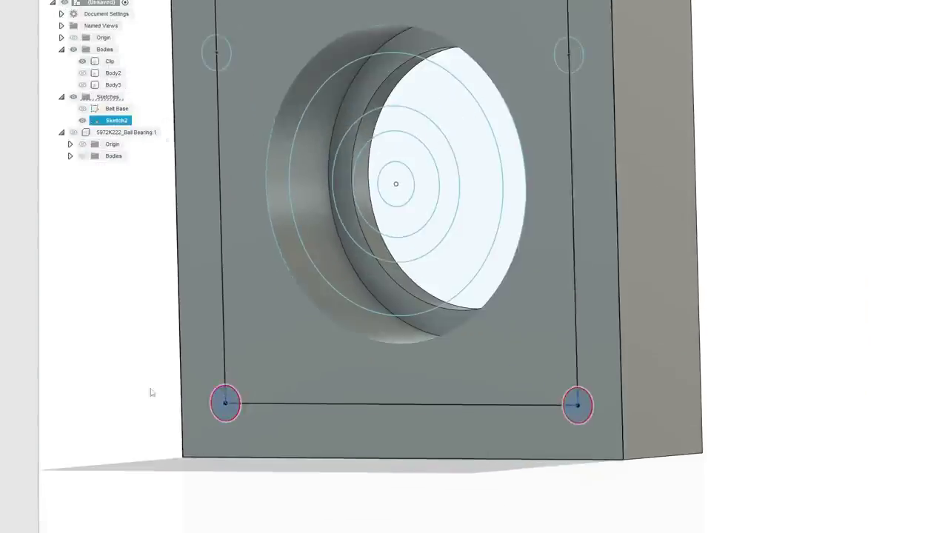
pyautogui.moveTo(152, 390); pyautogui.dragTo(194, 456, button='middle')
pyautogui.scroll(1, 244, 26)
pyautogui.scroll(2, 267, 130)
pyautogui.click(255, 148)
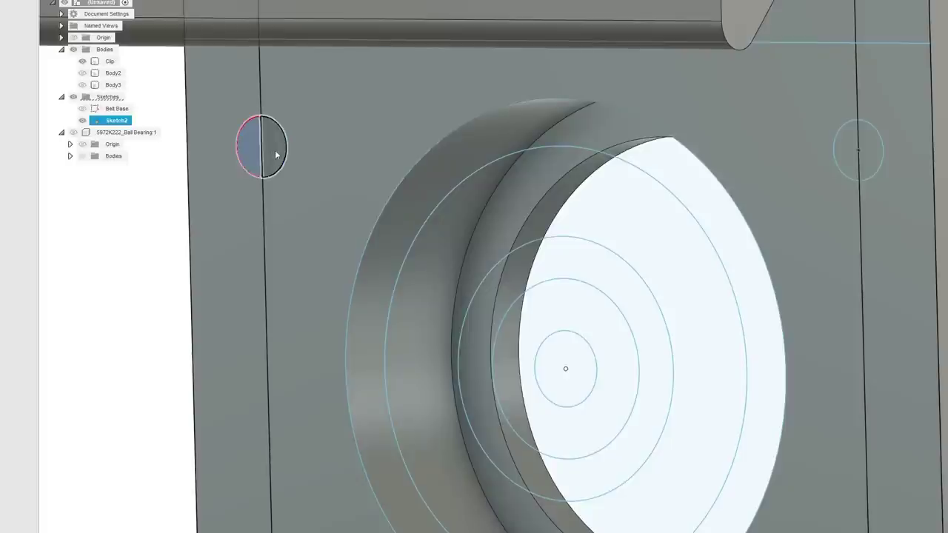
pyautogui.click(873, 149)
pyautogui.rightClick(873, 149)
pyautogui.click(868, 192)
pyautogui.scroll(-2, 867, 201)
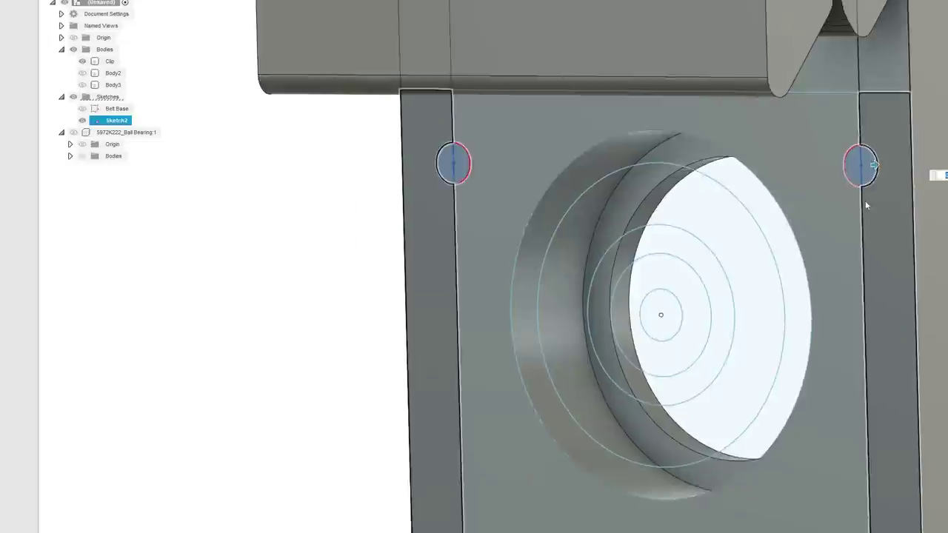
pyautogui.scroll(-2, 865, 205)
pyautogui.click(947, 1)
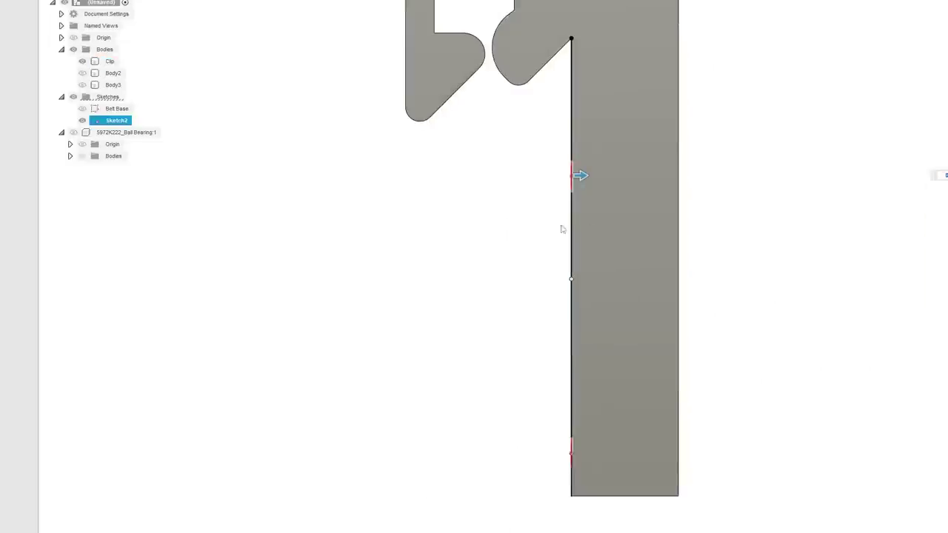
pyautogui.moveTo(579, 176); pyautogui.dragTo(666, 175)
pyautogui.press('Return')
pyautogui.keyDown('shift'); pyautogui.moveTo(666, 175); pyautogui.dragTo(866, 175, button='middle'); pyautogui.keyUp('shift')
pyautogui.scroll(2, 866, 175)
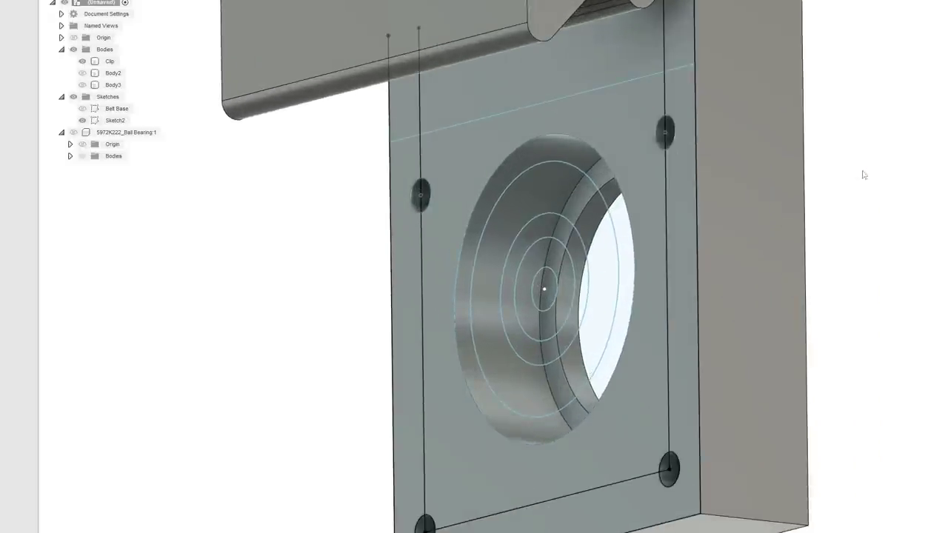
# Hide the clip and extrude Sketch2's plate region below the line plus the outermost ring as a separate cover body on the hook side.
pyautogui.scroll(-1, 667, 131)
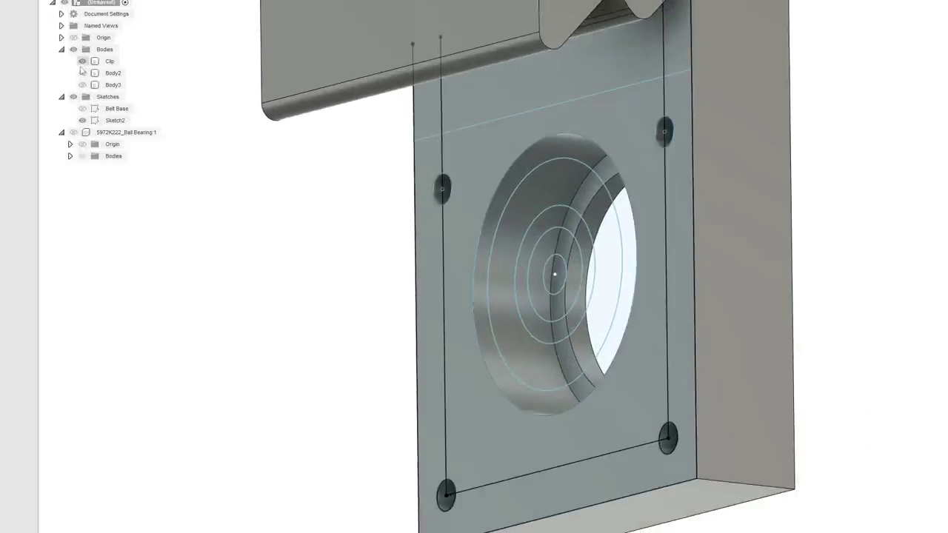
pyautogui.click(83, 61)
pyautogui.click(443, 223)
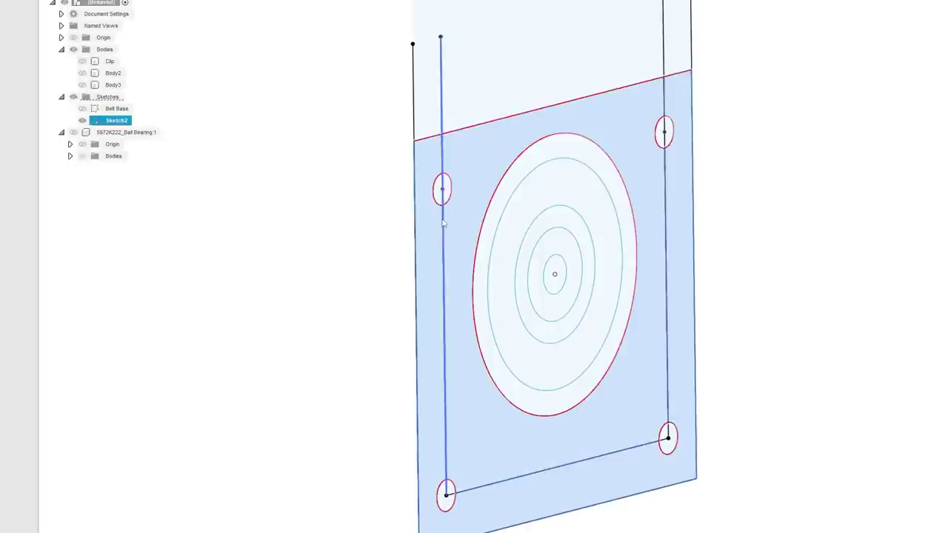
pyautogui.click(613, 186)
pyautogui.rightClick(633, 181)
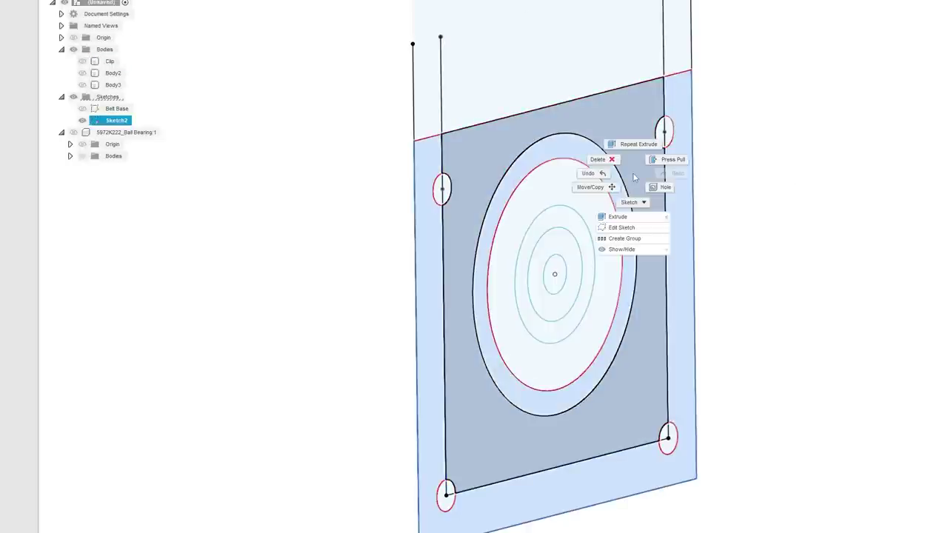
pyautogui.click(620, 217)
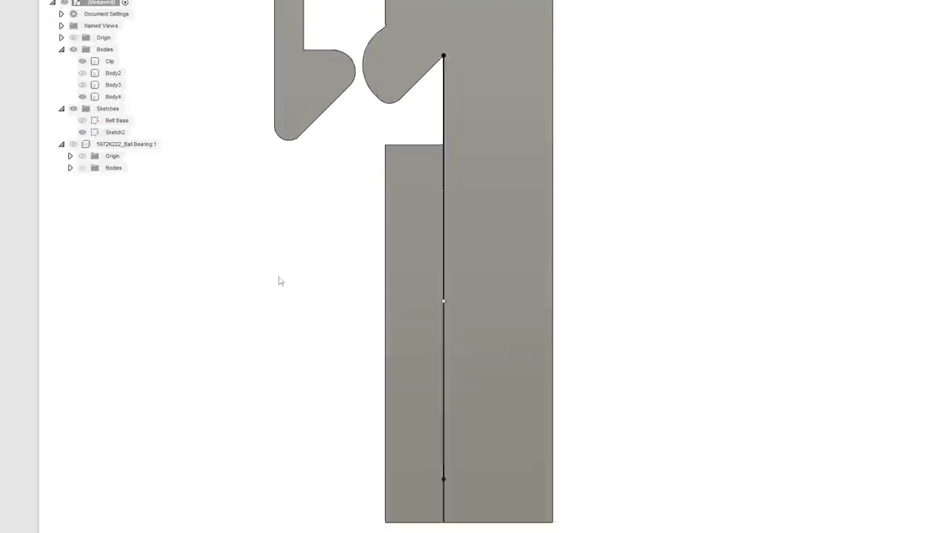
pyautogui.scroll(-3, 263, 288)
pyautogui.moveTo(249, 299); pyautogui.dragTo(390, 330, button='middle')
pyautogui.scroll(2, 390, 331)
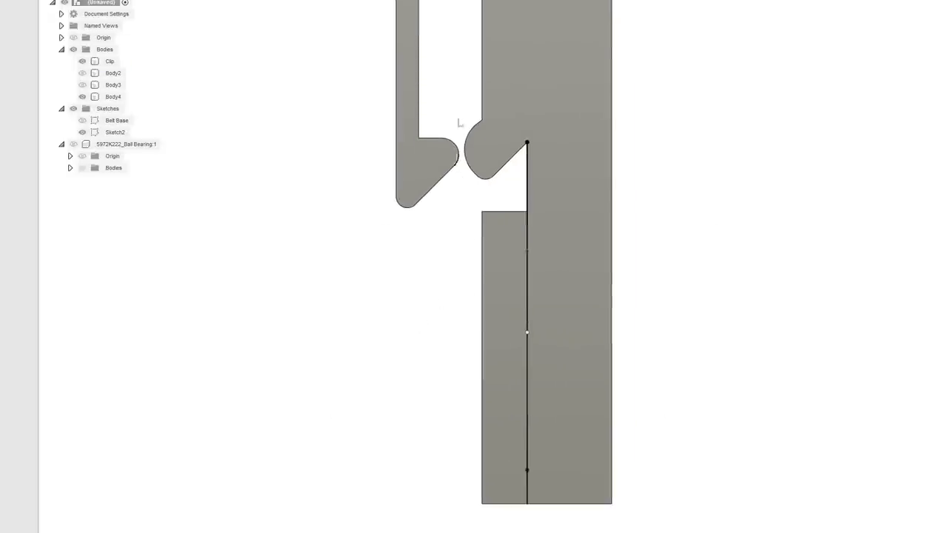
# Fillet the two lower corners of both the clip block and the cover body with a 0.1 in radius.
pyautogui.scroll(-1, 462, 268)
pyautogui.moveTo(520, 326)
pyautogui.keyDown('shift'); pyautogui.mouseDown(button='middle')
pyautogui.moveTo(541, 318)
pyautogui.moveTo(518, 348)
pyautogui.moveTo(479, 338)
pyautogui.mouseUp(button='middle'); pyautogui.keyUp('shift')
pyautogui.keyDown('shift'); pyautogui.moveTo(572, 279); pyautogui.dragTo(629, 192, button='middle'); pyautogui.keyUp('shift')
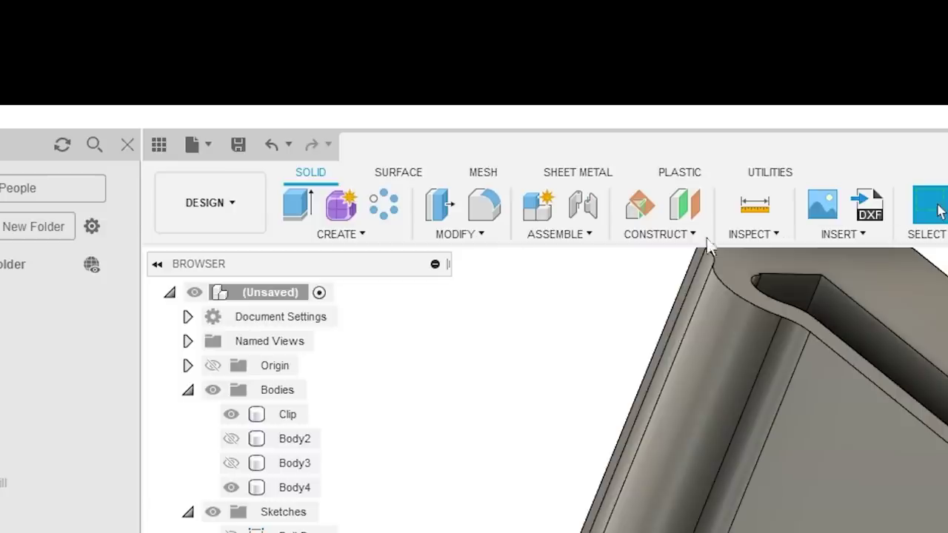
pyautogui.click(485, 205)
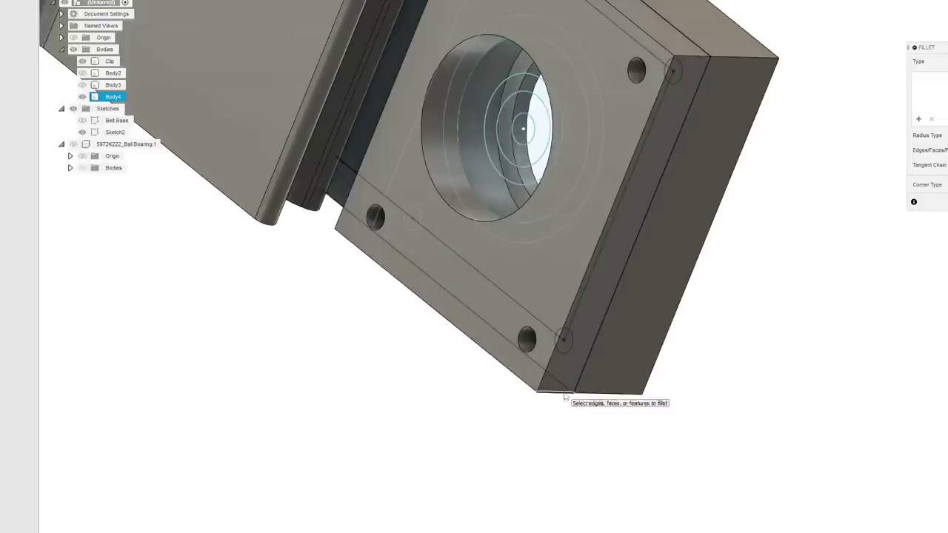
pyautogui.click(564, 395)
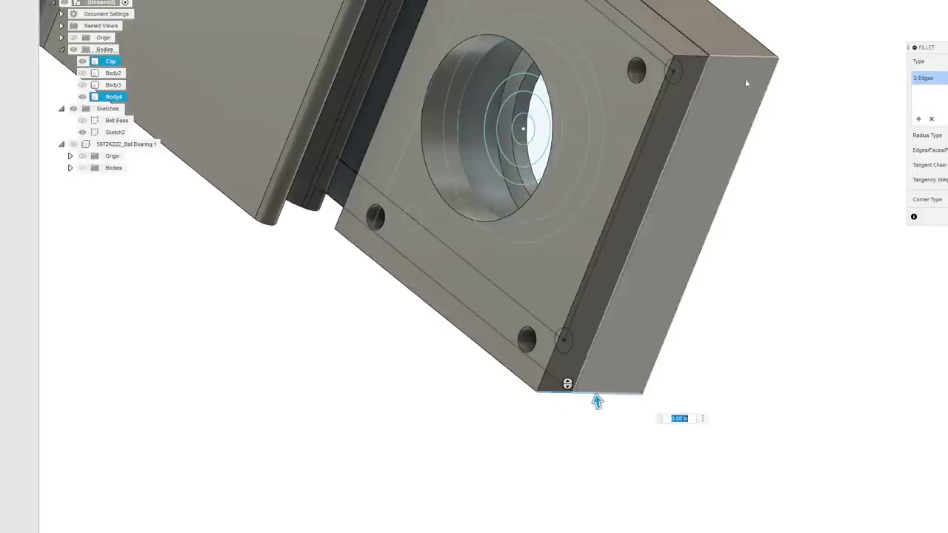
pyautogui.click(732, 57)
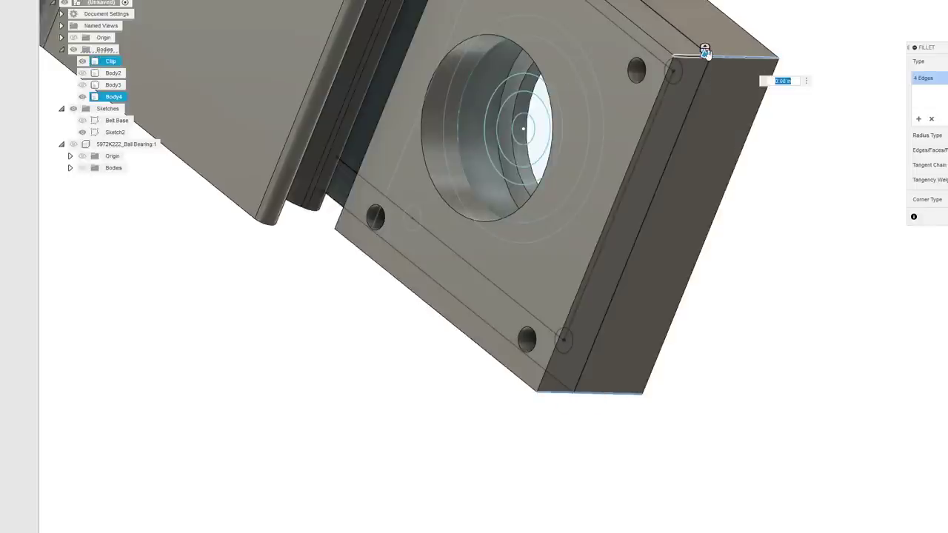
pyautogui.moveTo(704, 49); pyautogui.dragTo(692, 58)
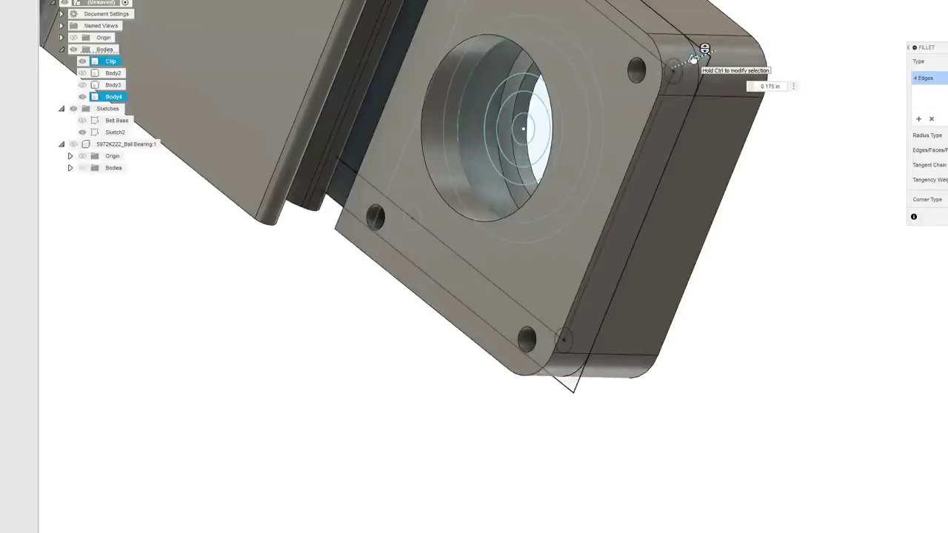
pyautogui.scroll(-5, 693, 59)
pyautogui.keyDown('shift'); pyautogui.moveTo(704, 119); pyautogui.dragTo(864, 235, button='middle'); pyautogui.keyUp('shift')
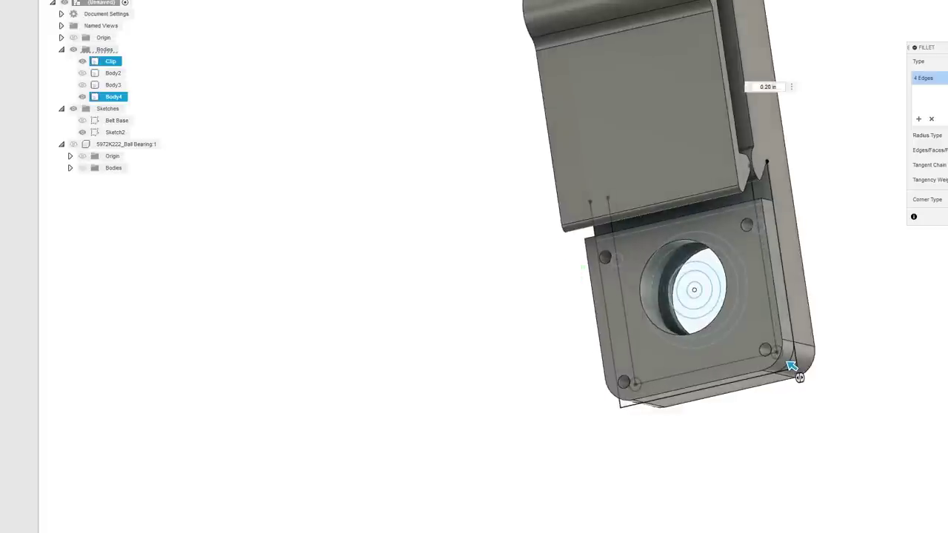
pyautogui.scroll(2, 823, 146)
pyautogui.write('1')
pyautogui.press('Return')
pyautogui.scroll(-2, 674, 89)
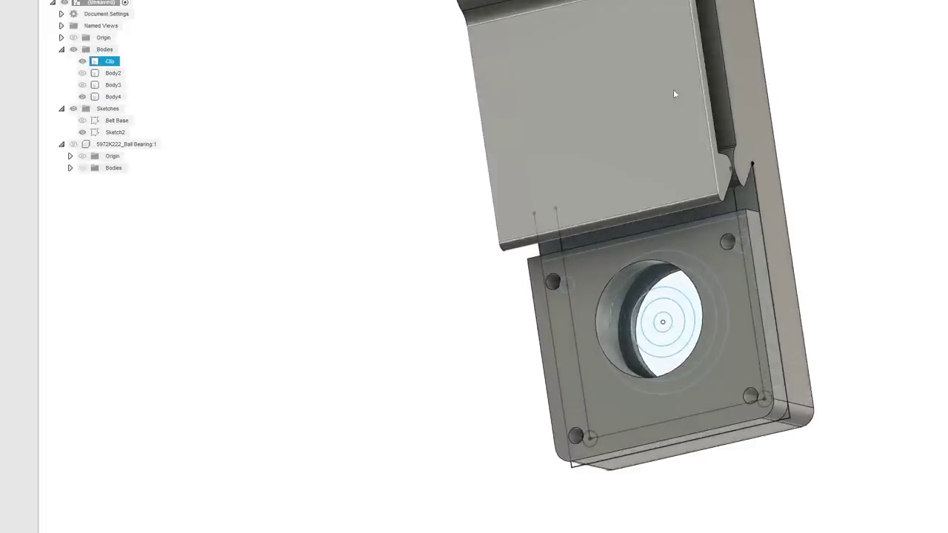
# Fillet the two upper corners of the cover body below the clip's hook with a 0.1 in radius.
pyautogui.press('f')
pyautogui.scroll(2, 767, 212)
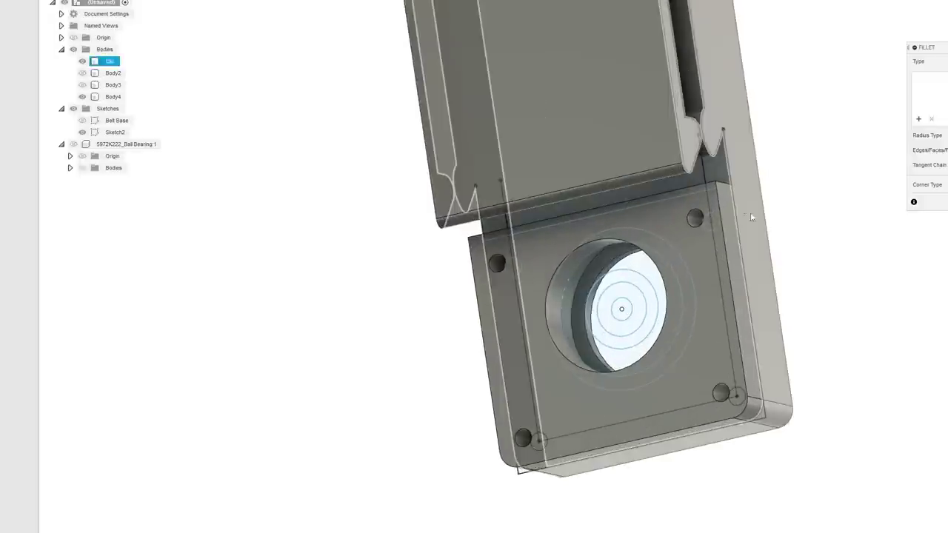
pyautogui.click(728, 183)
pyautogui.keyDown('shift'); pyautogui.moveTo(459, 223); pyautogui.dragTo(590, 284, button='middle'); pyautogui.keyUp('shift')
pyautogui.click(596, 294)
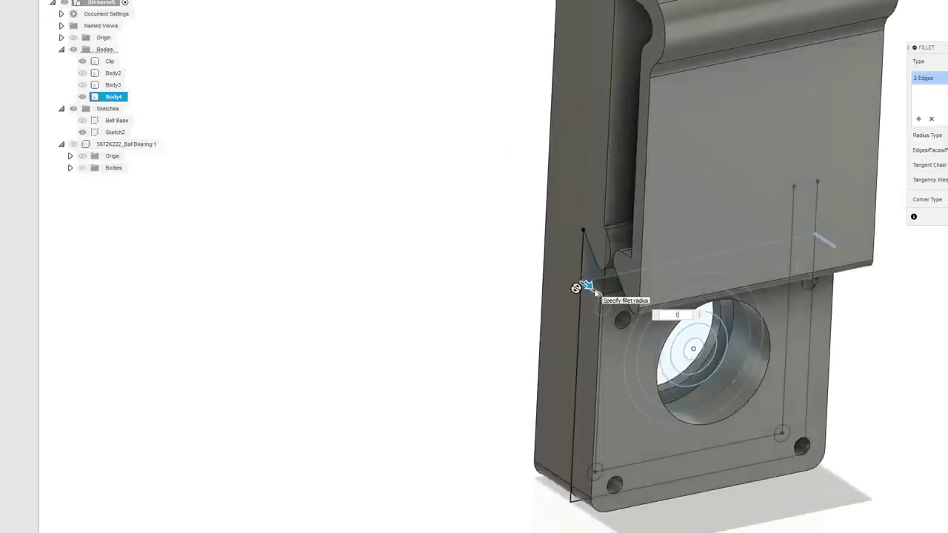
pyautogui.press('Return')
pyautogui.scroll(-1, 591, 291)
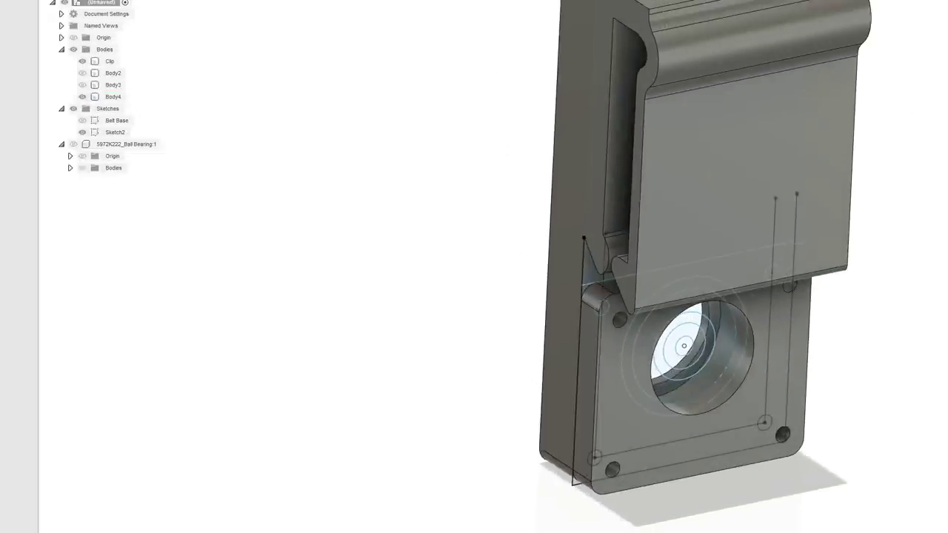
# Show the ball bearing component and Body3 again, with the block's face opposite the cover in view.
pyautogui.keyDown('shift'); pyautogui.moveTo(572, 275); pyautogui.dragTo(519, 281, button='middle'); pyautogui.keyUp('shift')
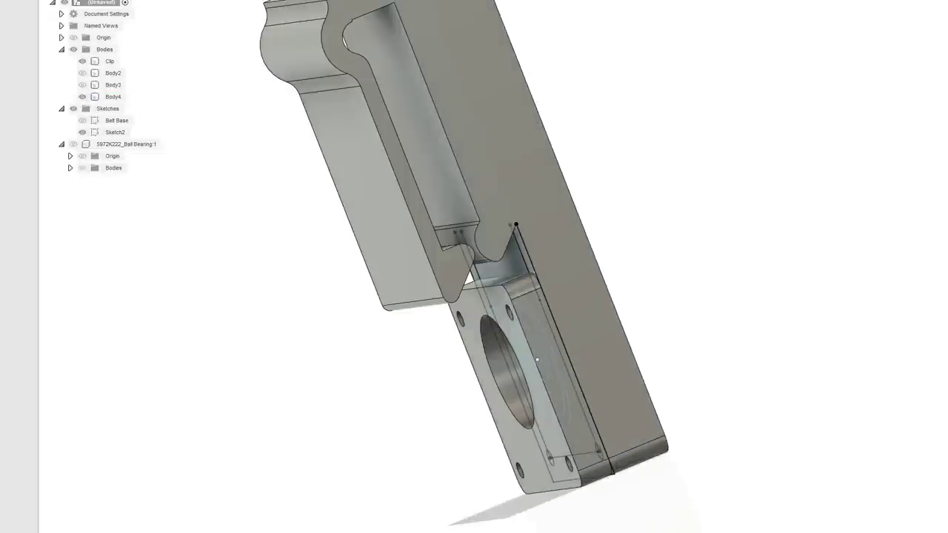
pyautogui.moveTo(634, 223); pyautogui.dragTo(652, 222, button='middle')
pyautogui.scroll(1, 607, 282)
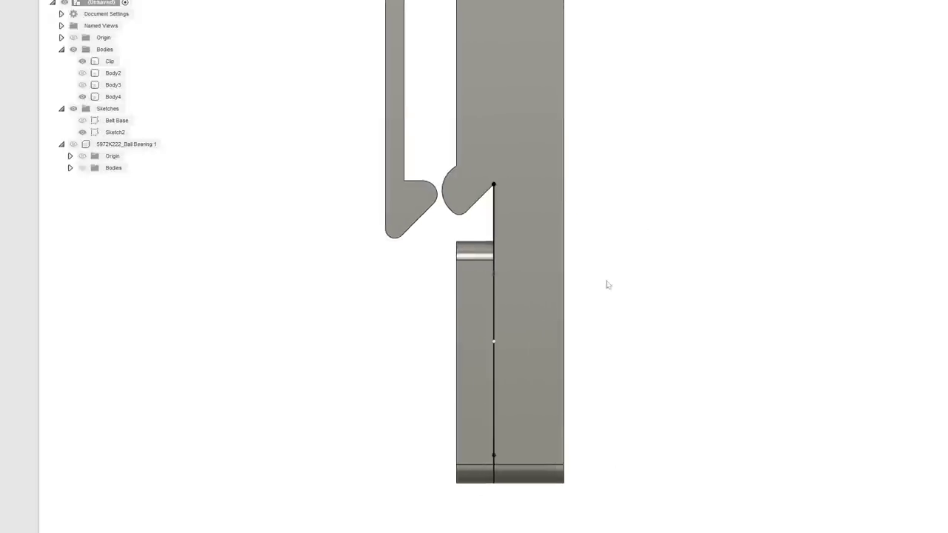
pyautogui.moveTo(630, 263); pyautogui.dragTo(637, 236, button='middle')
pyautogui.moveTo(502, 314)
pyautogui.keyDown('shift'); pyautogui.mouseDown(button='middle')
pyautogui.moveTo(461, 310)
pyautogui.moveTo(457, 299)
pyautogui.moveTo(463, 324)
pyautogui.mouseUp(button='middle'); pyautogui.keyUp('shift')
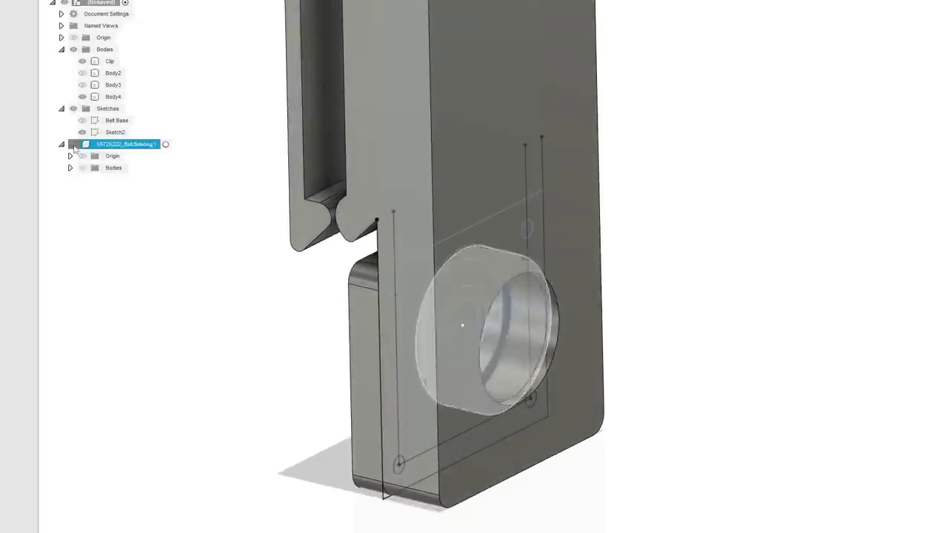
pyautogui.click(83, 85)
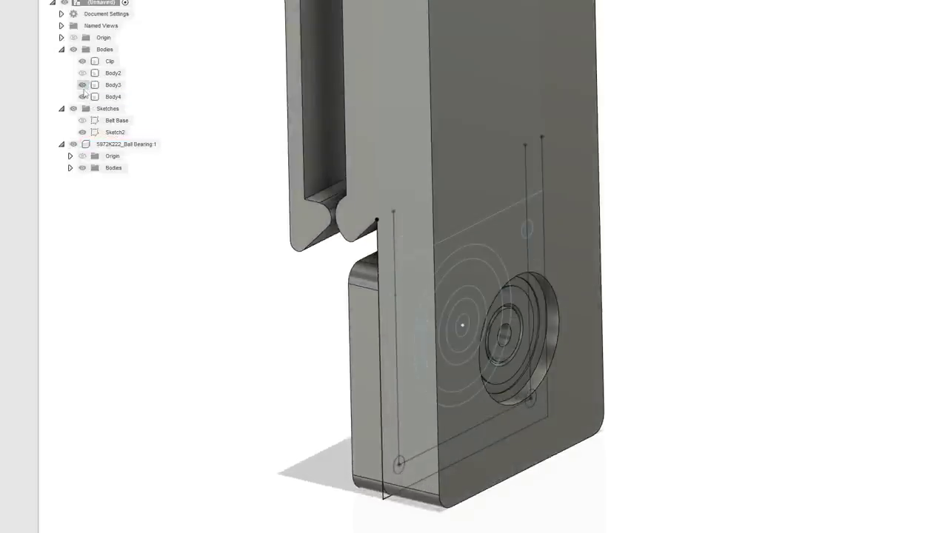
# Examine how the bearing and Body3 sit inside the block's round opening on the face opposite the cover.
pyautogui.scroll(8, 666, 326)
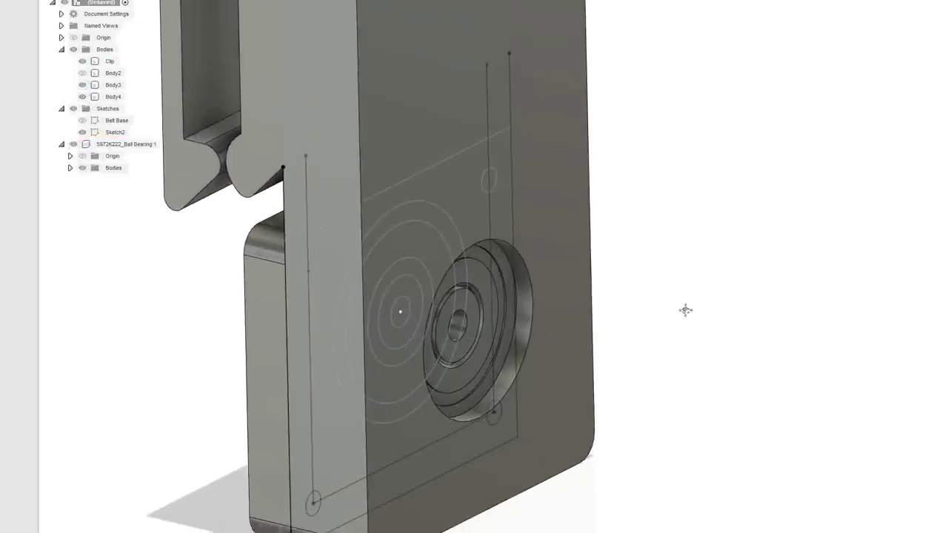
pyautogui.scroll(2, 487, 363)
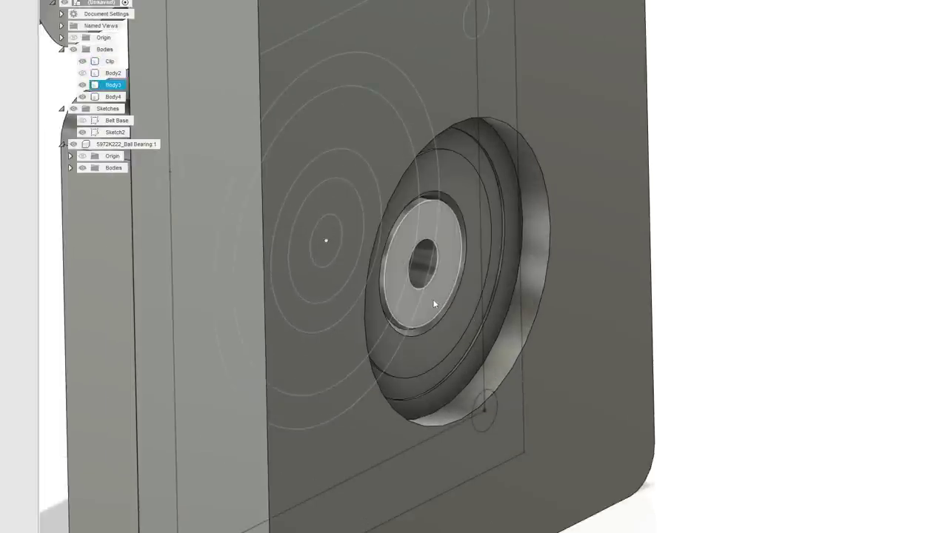
pyautogui.scroll(-5, 526, 296)
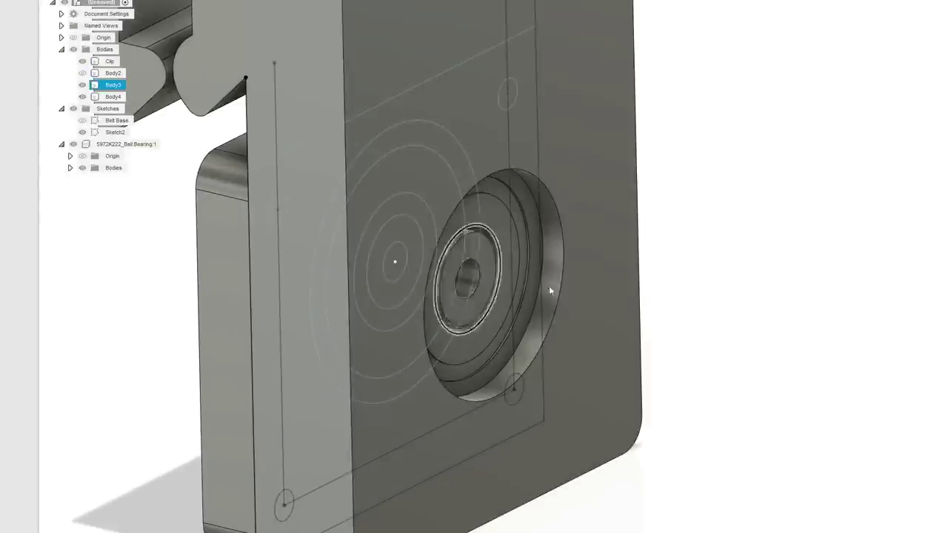
pyautogui.scroll(-1, 707, 315)
pyautogui.moveTo(706, 313); pyautogui.dragTo(689, 282, button='middle')
pyautogui.scroll(1, 662, 281)
pyautogui.scroll(1, 662, 281)
pyautogui.scroll(-2, 689, 282)
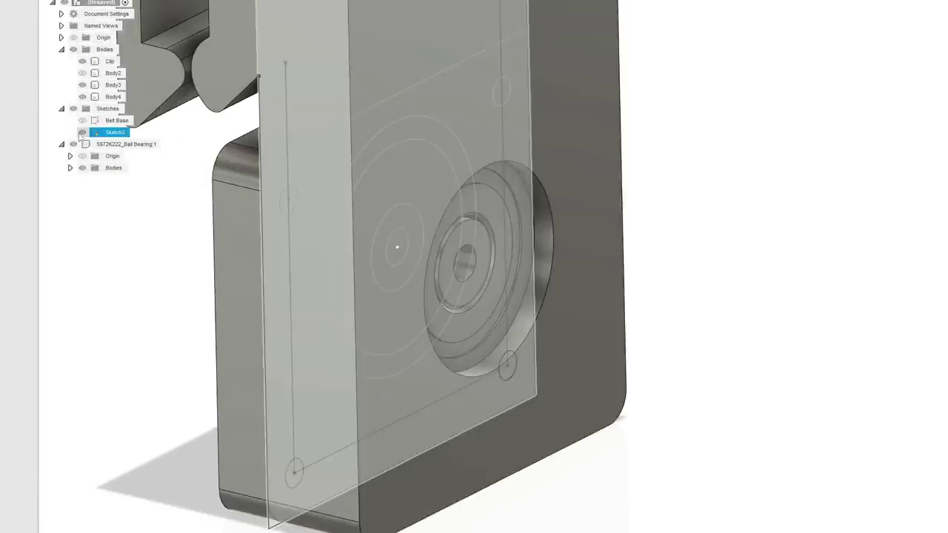
# Create a sketch on the block's face opposite the cover and offset the round opening's edge inward by about 0.06 in.
pyautogui.click(571, 286)
pyautogui.rightClick(571, 286)
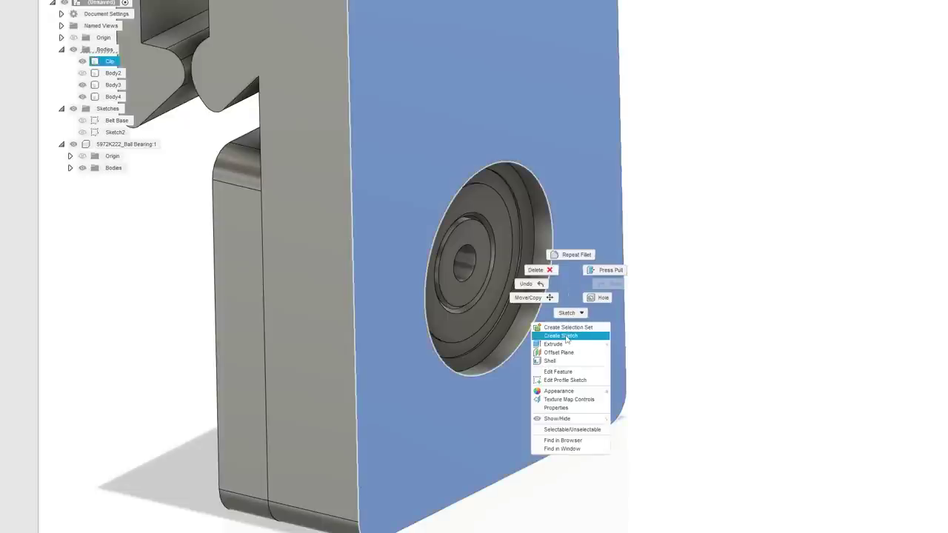
pyautogui.click(567, 336)
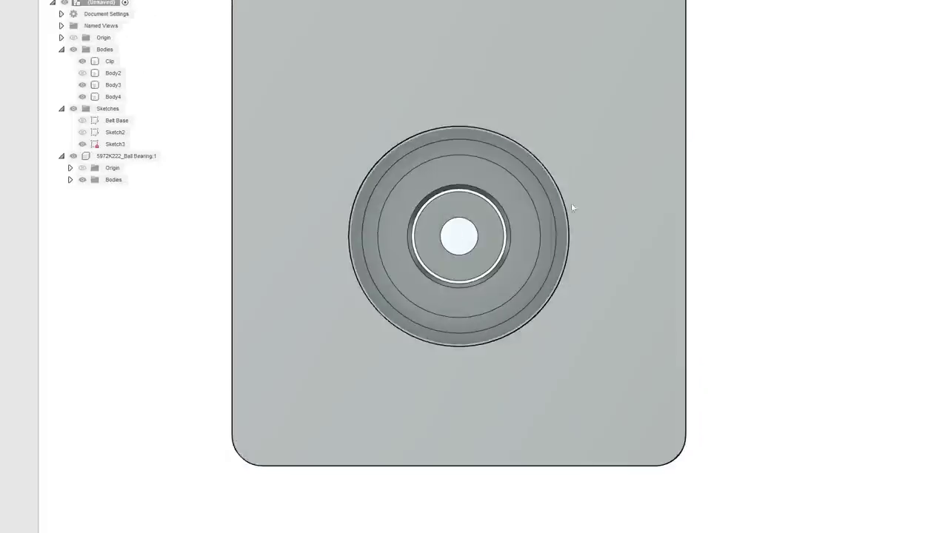
pyautogui.scroll(2, 508, 133)
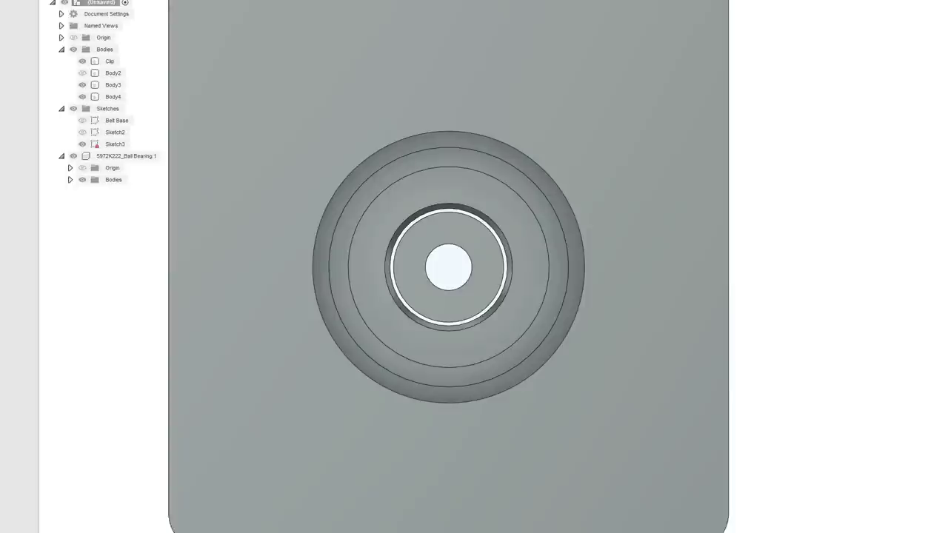
pyautogui.press('o')
pyautogui.click(529, 154)
pyautogui.moveTo(536, 143); pyautogui.dragTo(514, 167)
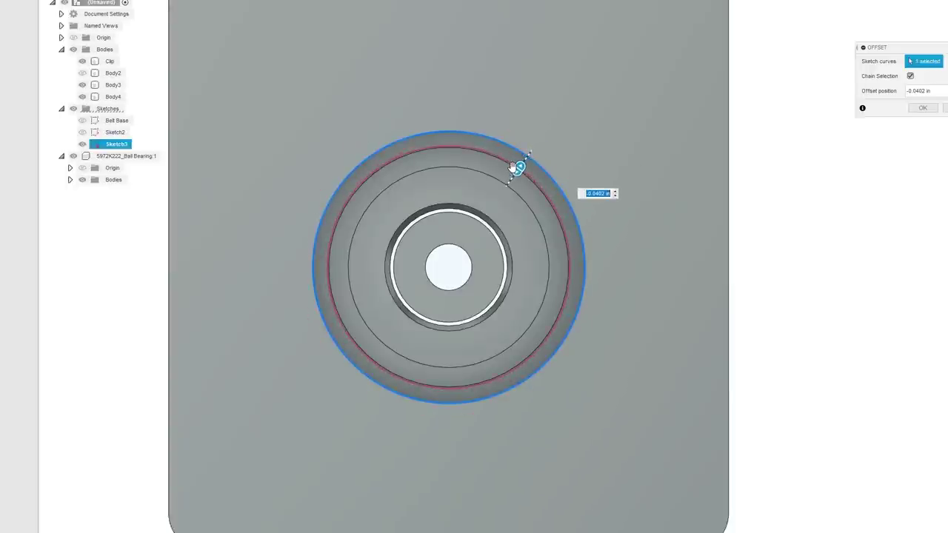
pyautogui.write('-2mm')
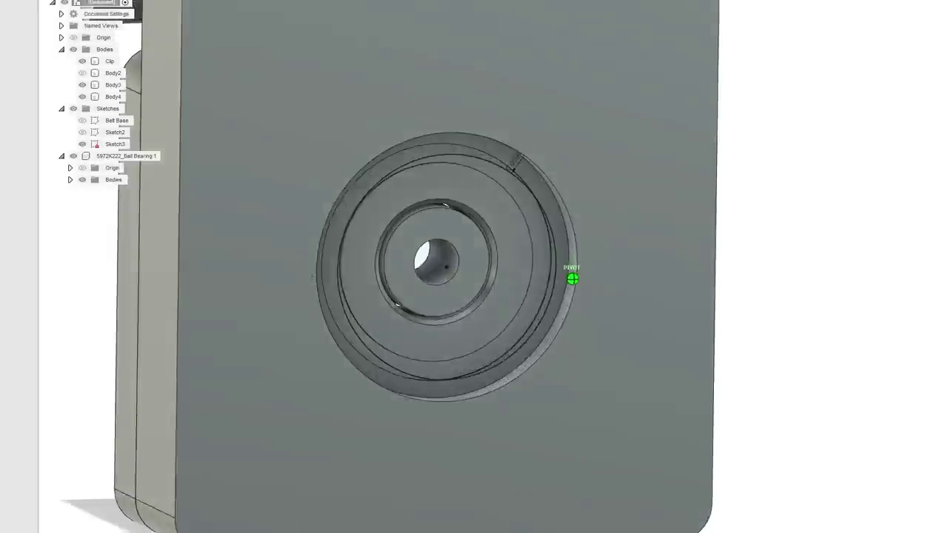
pyautogui.moveTo(571, 271)
pyautogui.keyDown('shift'); pyautogui.mouseDown(button='middle')
pyautogui.moveTo(265, 237)
pyautogui.moveTo(764, 217)
pyautogui.mouseUp(button='middle'); pyautogui.keyUp('shift')
pyautogui.click(73, 157)
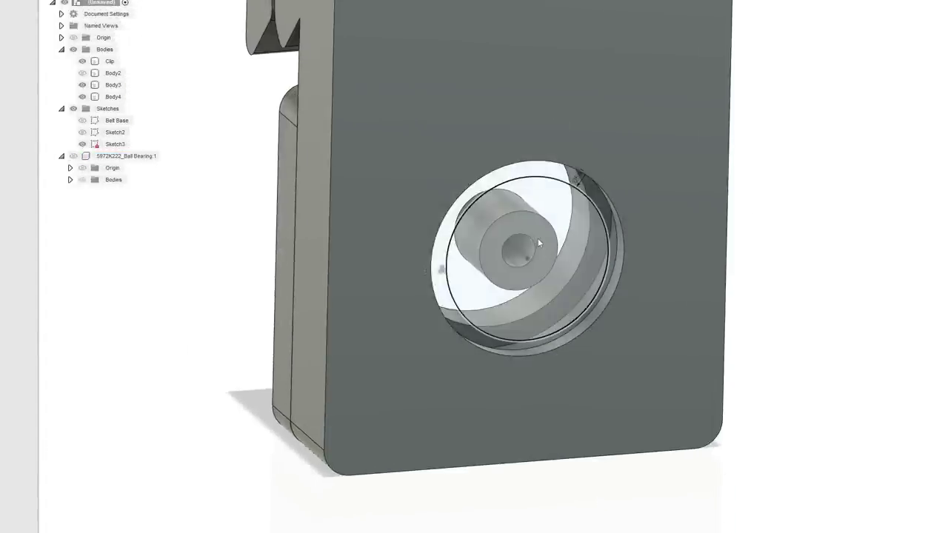
pyautogui.scroll(5, 535, 223)
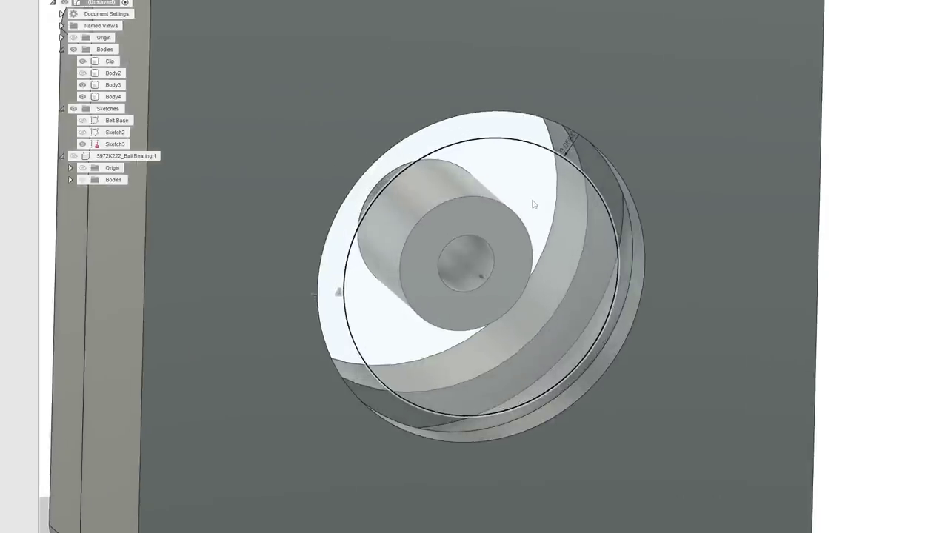
pyautogui.click(533, 205)
pyautogui.rightClick(534, 205)
pyautogui.click(521, 249)
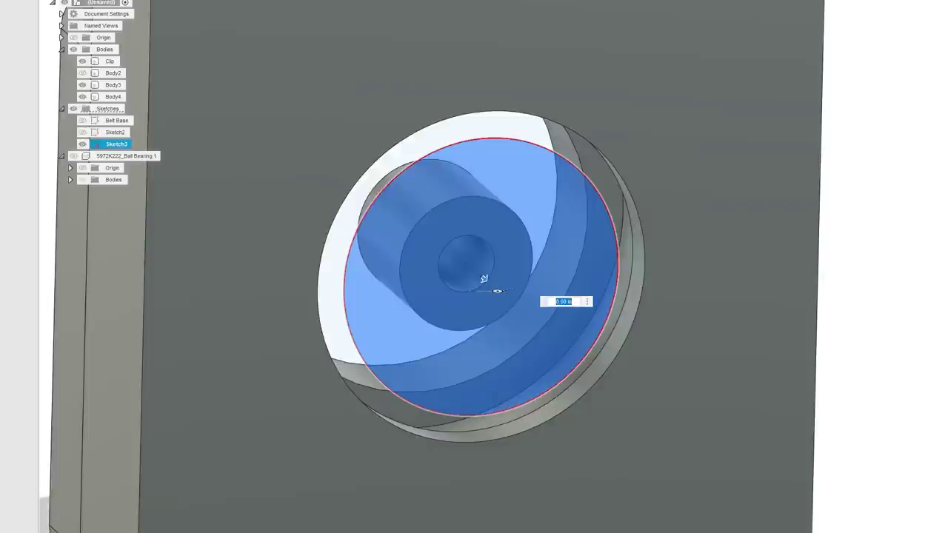
pyautogui.press('Escape')
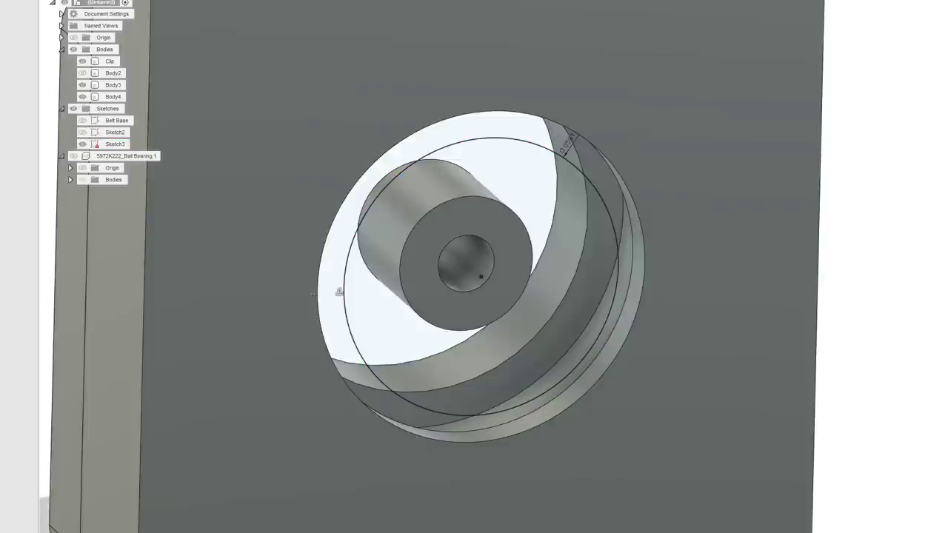
pyautogui.keyDown('shift'); pyautogui.moveTo(544, 290); pyautogui.dragTo(570, 275, button='middle'); pyautogui.keyUp('shift')
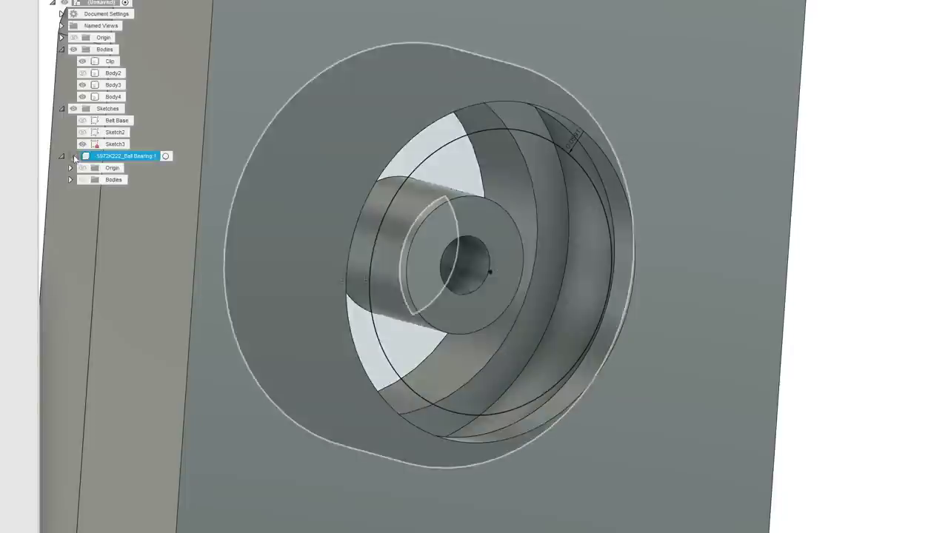
pyautogui.click(75, 157)
# Hide Sketch3 and measure the distance from the block's outer face to Body3's end face inside the bearing.
pyautogui.click(85, 146)
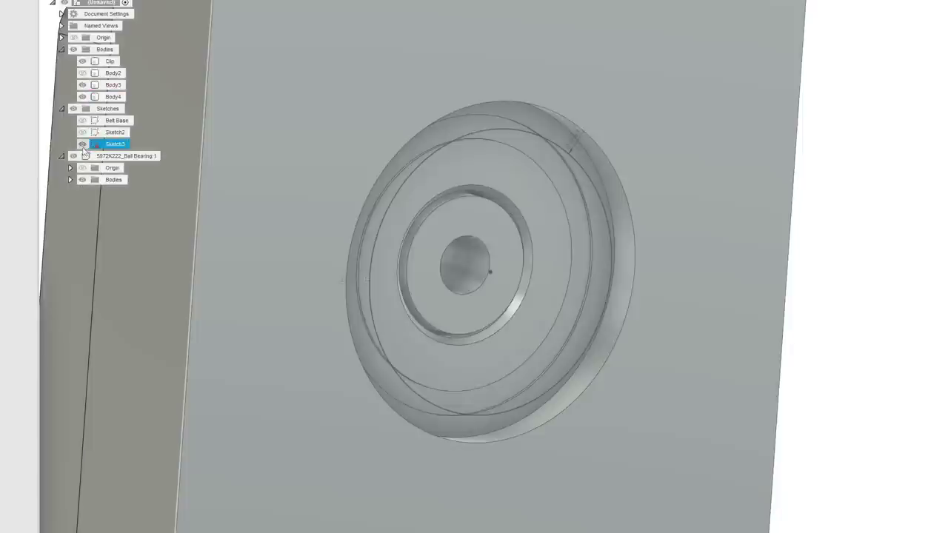
pyautogui.scroll(-2, 762, 344)
pyautogui.keyDown('shift'); pyautogui.moveTo(762, 344); pyautogui.dragTo(829, 321, button='middle'); pyautogui.keyUp('shift')
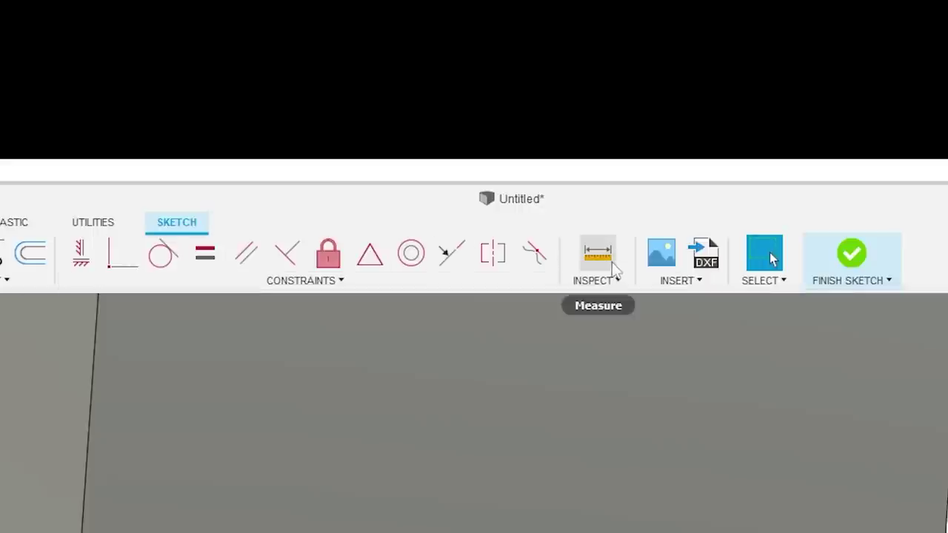
pyautogui.click(612, 268)
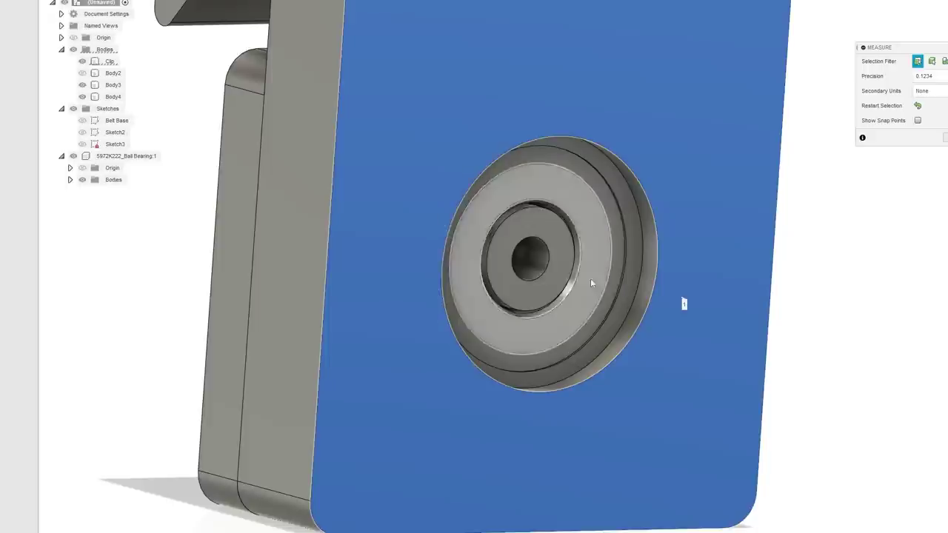
pyautogui.click(563, 266)
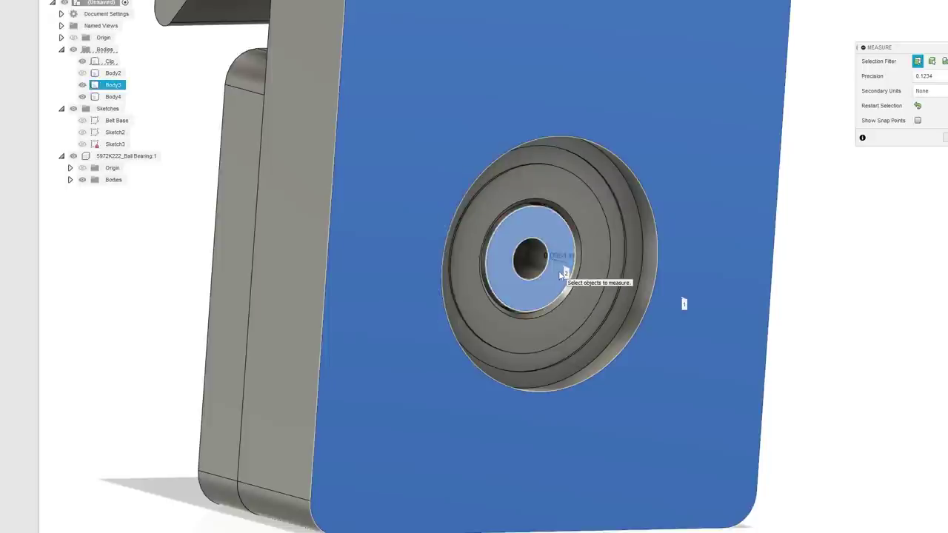
pyautogui.scroll(6, 563, 271)
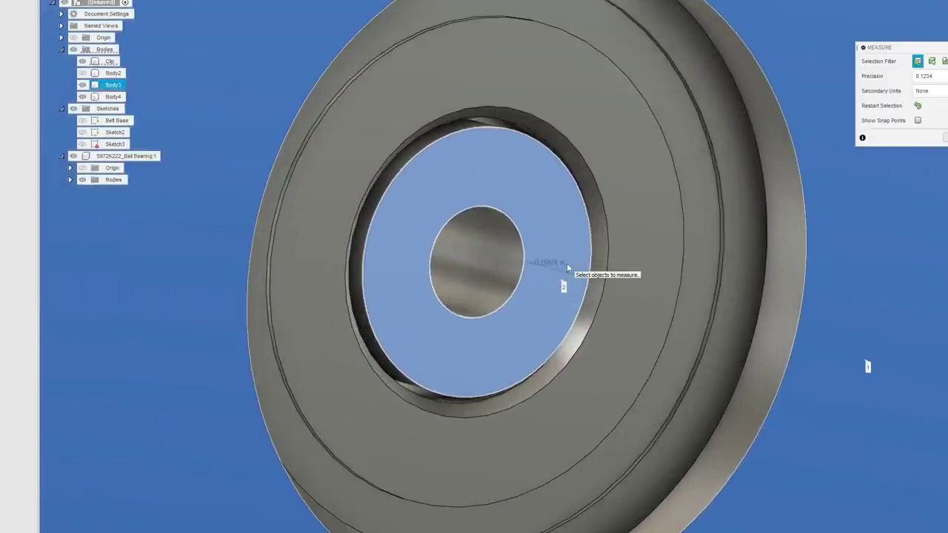
pyautogui.scroll(-4, 566, 263)
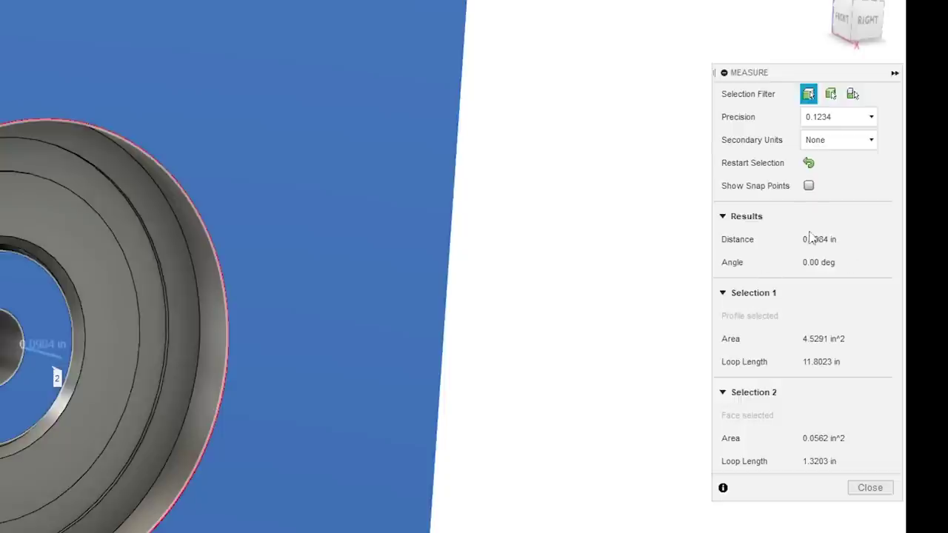
pyautogui.click(874, 490)
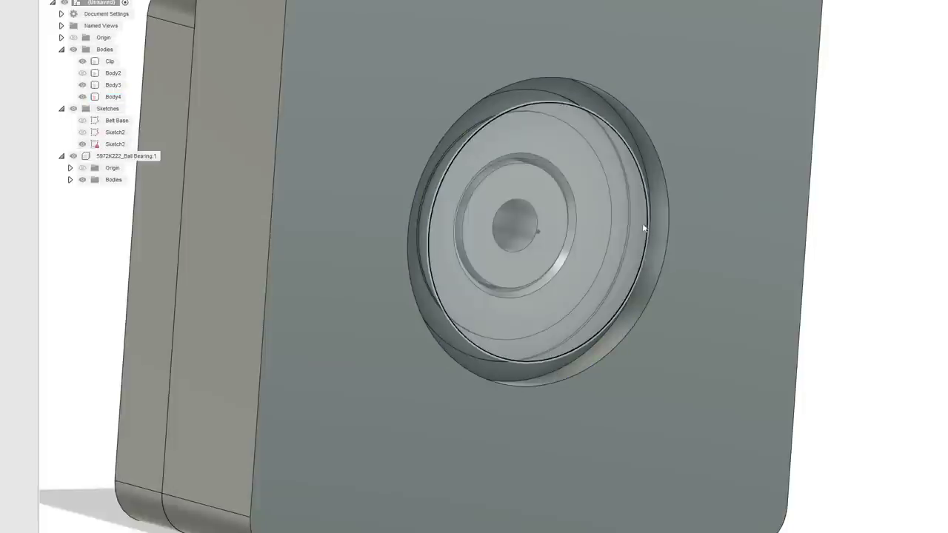
# Hide the ball bearing, the Clip and Body4 so only Body3 and the Sketch3 circle remain in view.
pyautogui.click(640, 225)
pyautogui.click(73, 157)
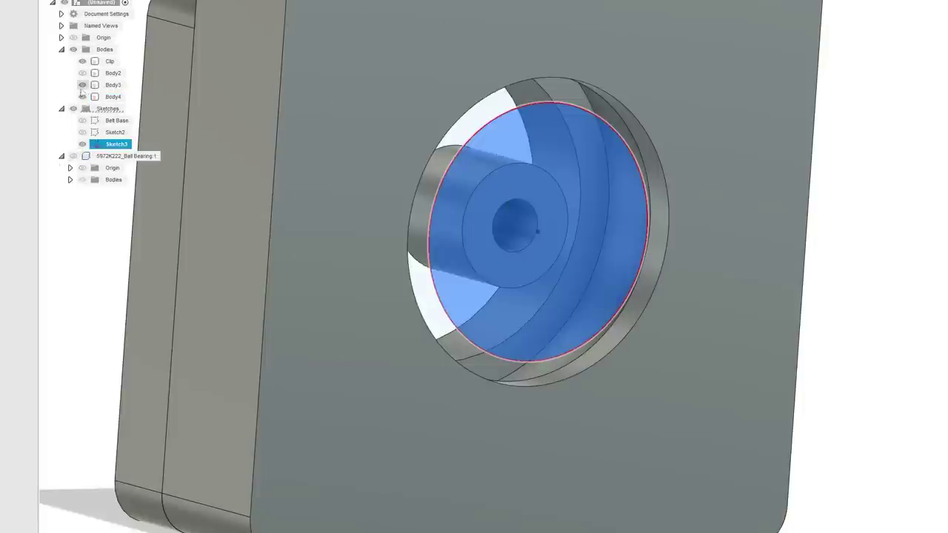
pyautogui.click(82, 60)
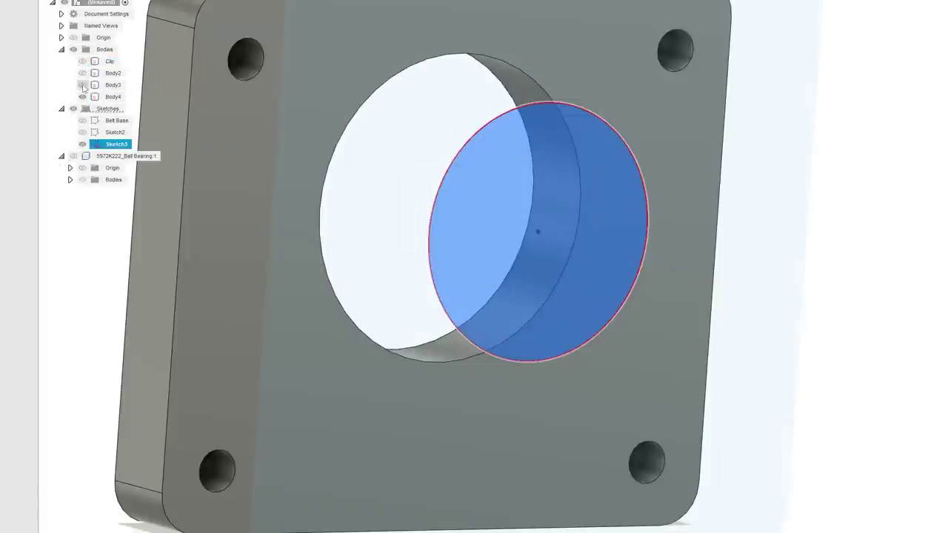
pyautogui.click(82, 85)
pyautogui.click(82, 96)
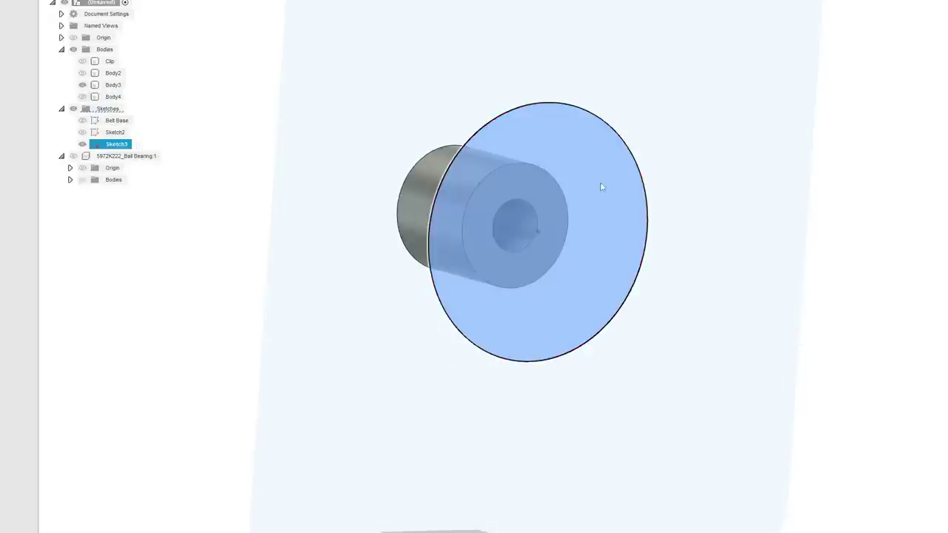
# Extrude the Sketch3 circle -0.0984 in toward Body3's end face as a separate disc body.
pyautogui.rightClick(593, 198)
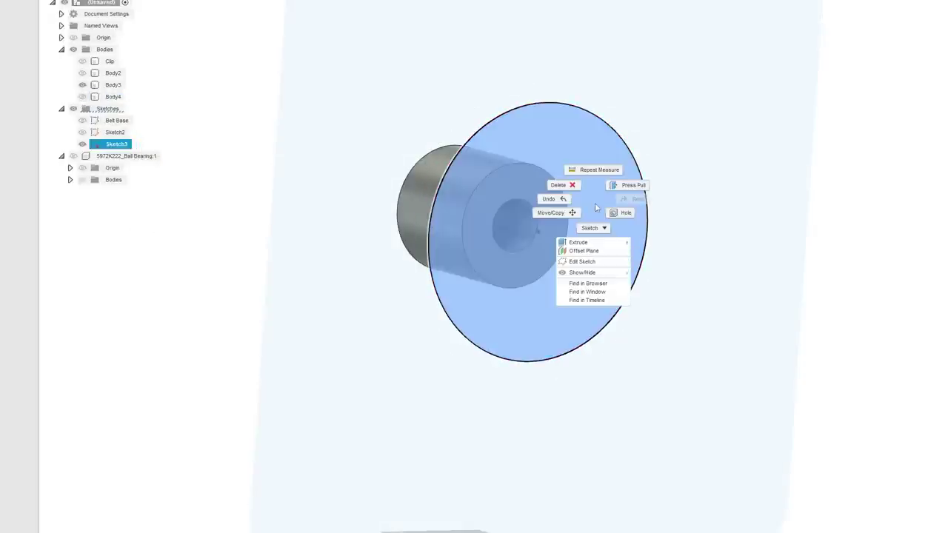
pyautogui.click(592, 246)
pyautogui.click(947, 37)
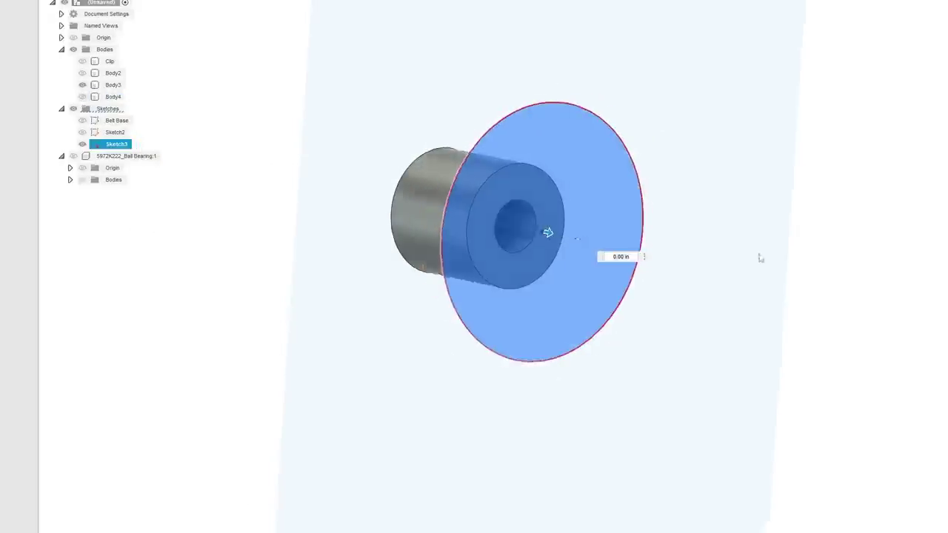
pyautogui.moveTo(591, 229); pyautogui.dragTo(570, 228)
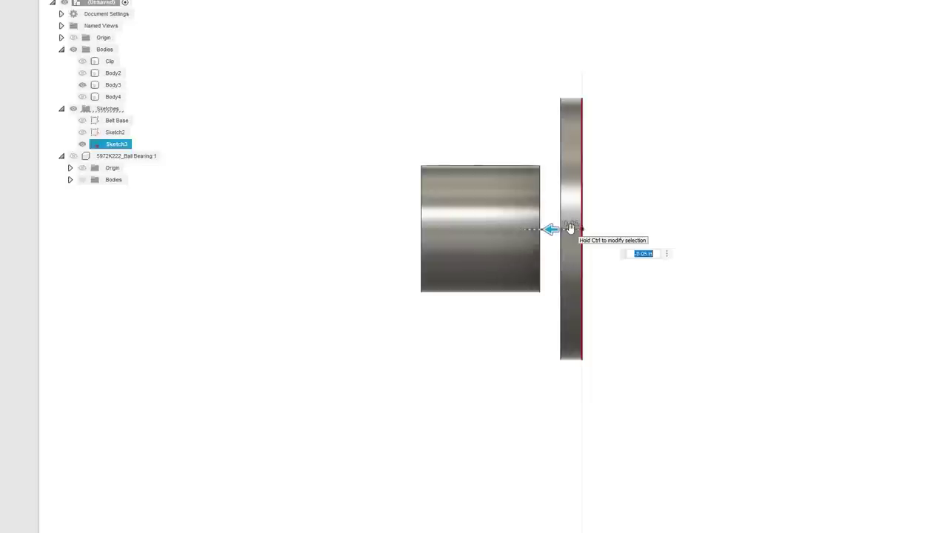
pyautogui.write('-')
pyautogui.write('0.0984 in')
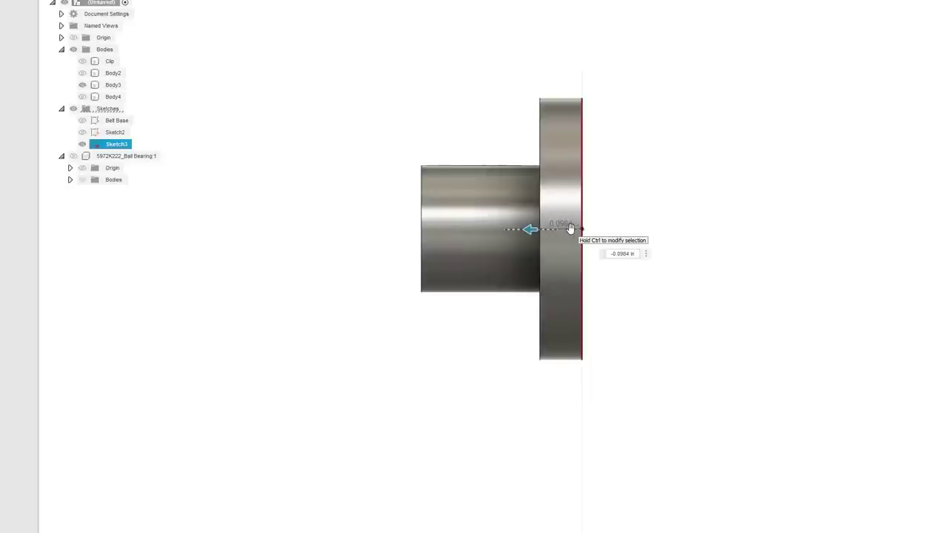
pyautogui.press('Return')
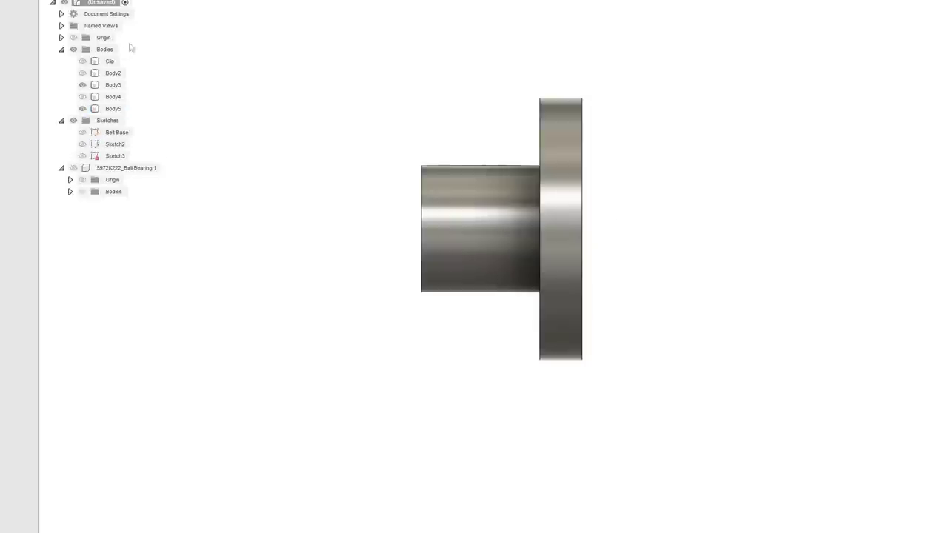
# Show the ball bearing again and examine how the disc and Body3 sit in it from both sides.
pyautogui.click(83, 109)
pyautogui.click(83, 109)
pyautogui.moveTo(571, 271)
pyautogui.keyDown('shift'); pyautogui.mouseDown(button='middle')
pyautogui.moveTo(626, 283)
pyautogui.moveTo(685, 314)
pyautogui.mouseUp(button='middle'); pyautogui.keyUp('shift')
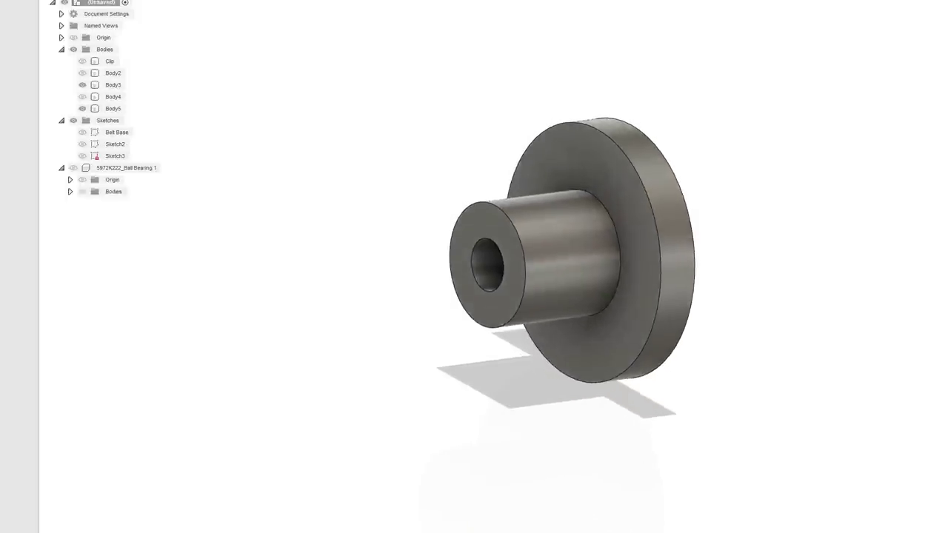
pyautogui.moveTo(423, 123); pyautogui.dragTo(368, 134, button='middle')
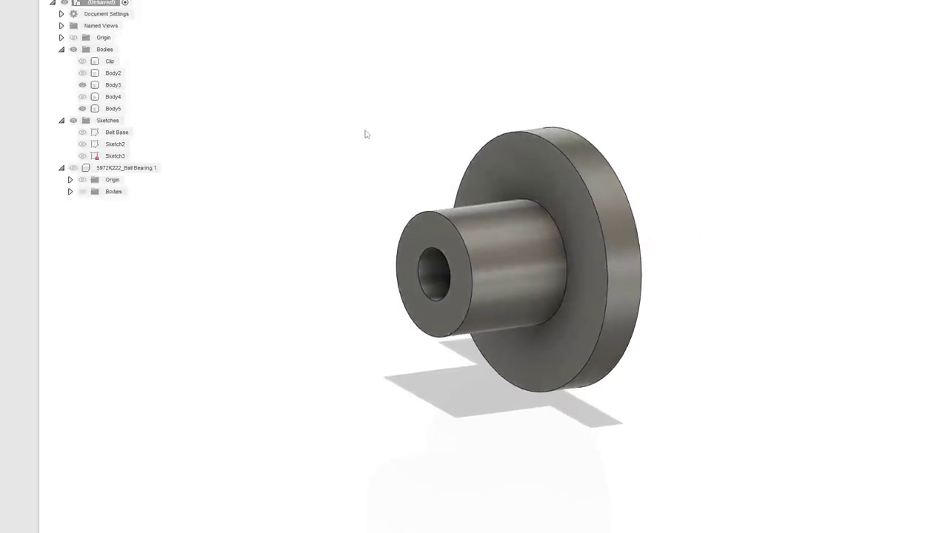
pyautogui.click(73, 168)
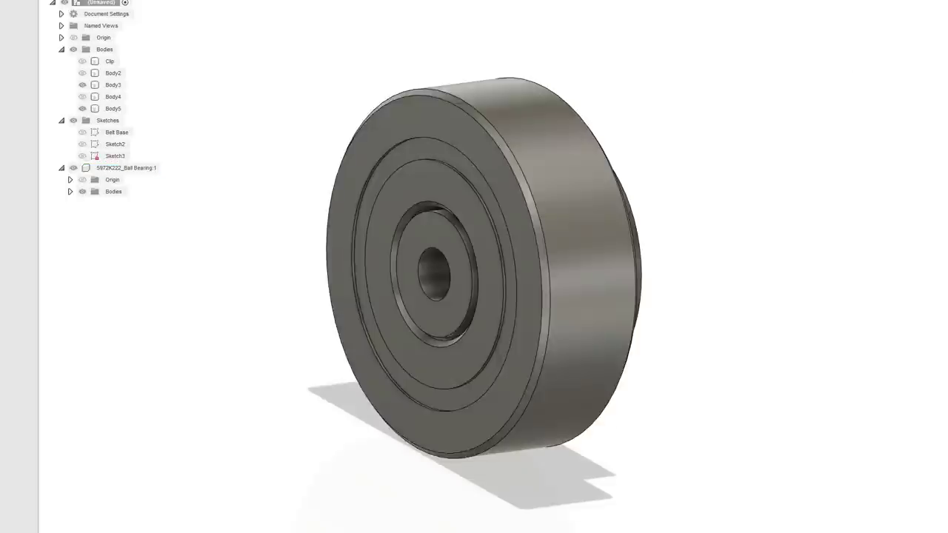
pyautogui.moveTo(593, 279)
pyautogui.keyDown('shift'); pyautogui.mouseDown(button='middle')
pyautogui.moveTo(560, 279)
pyautogui.moveTo(573, 278)
pyautogui.mouseUp(button='middle'); pyautogui.keyUp('shift')
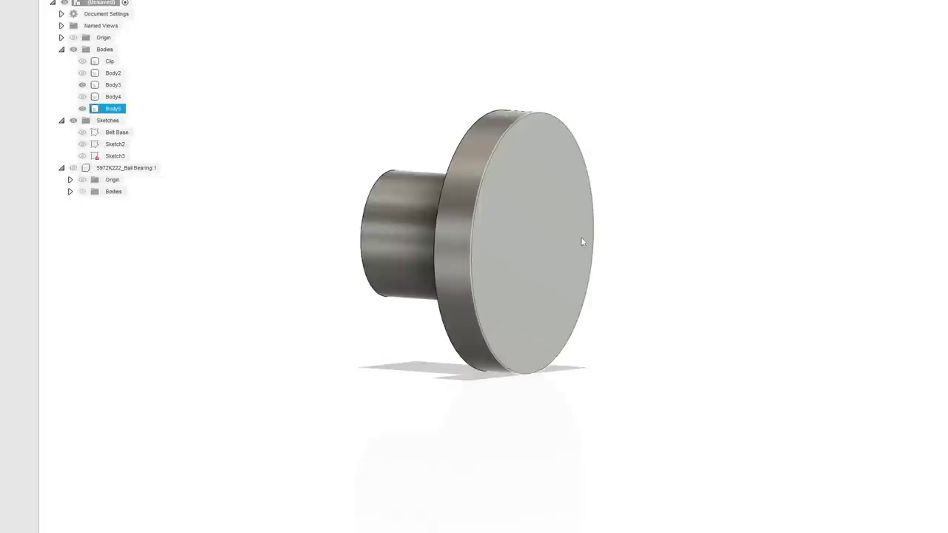
# Hide the disc body and show Sketch2 with its concentric circles around Body3.
pyautogui.press('v')
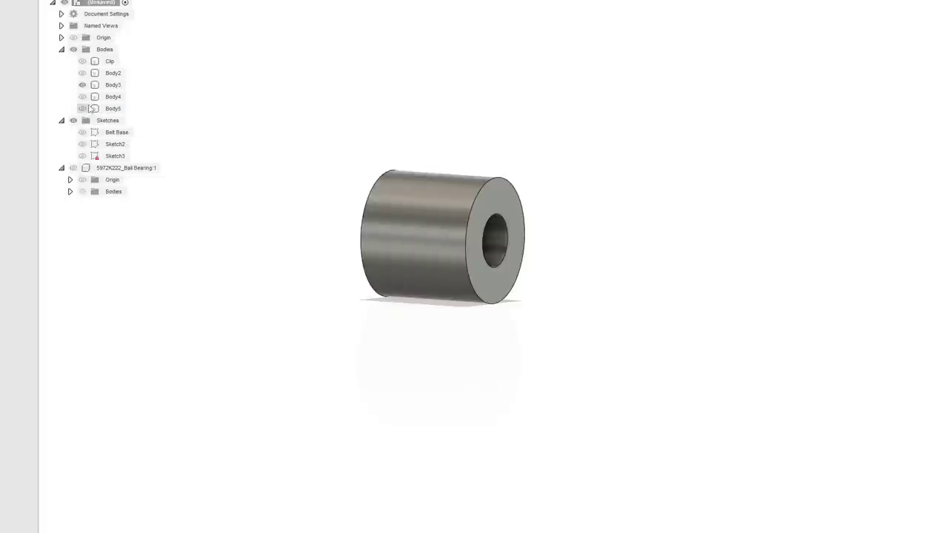
pyautogui.click(87, 145)
pyautogui.click(84, 145)
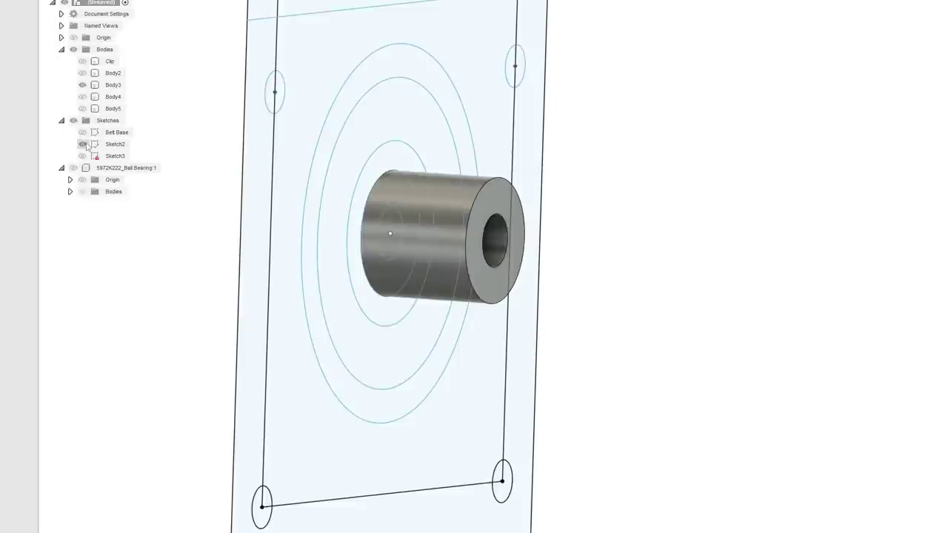
pyautogui.rightClick(402, 166)
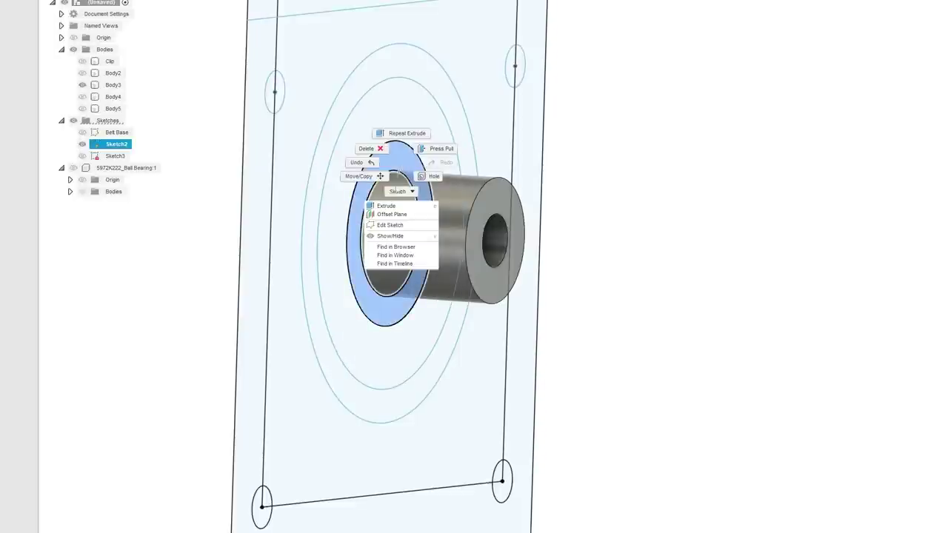
pyautogui.click(391, 207)
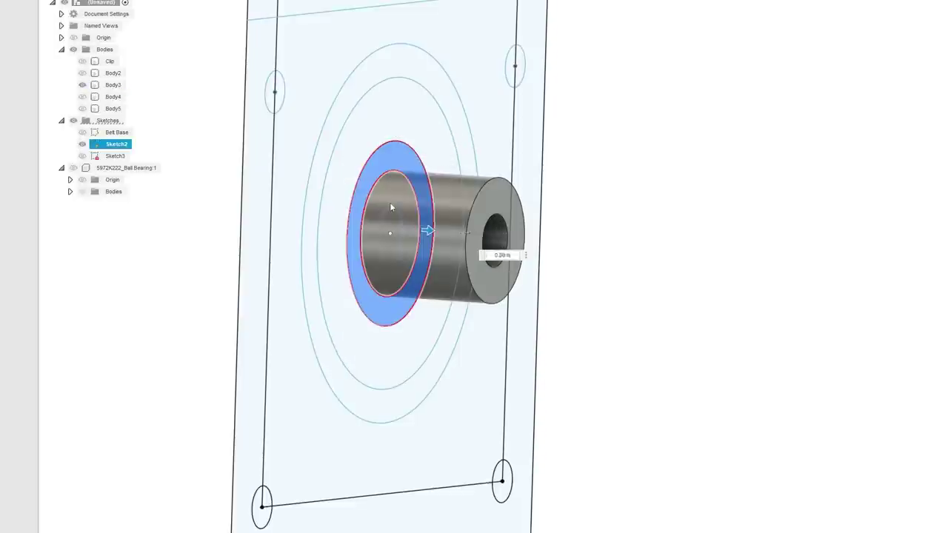
pyautogui.click(83, 85)
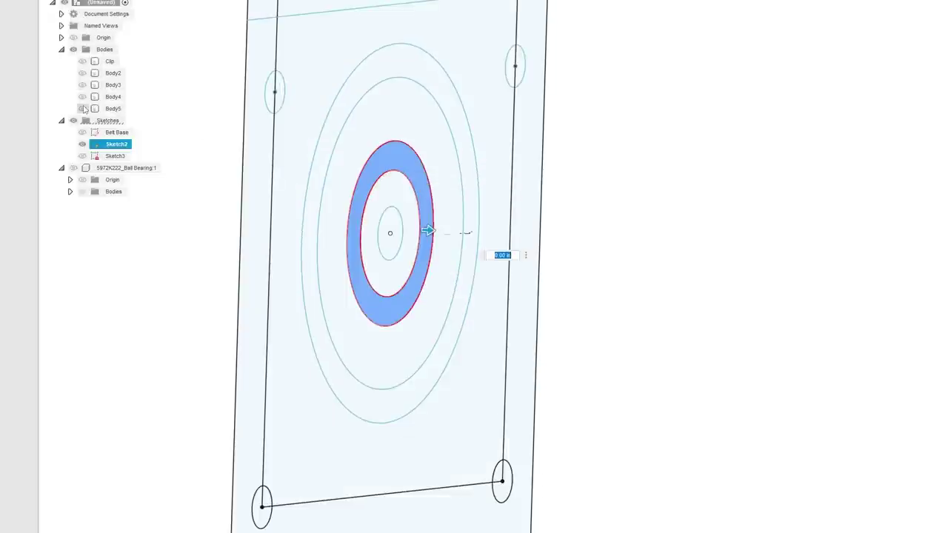
pyautogui.click(83, 108)
pyautogui.moveTo(621, 197)
pyautogui.keyDown('shift'); pyautogui.mouseDown(button='middle')
pyautogui.moveTo(658, 183)
pyautogui.moveTo(750, 180)
pyautogui.moveTo(777, 219)
pyautogui.mouseUp(button='middle'); pyautogui.keyUp('shift')
pyautogui.press('Escape')
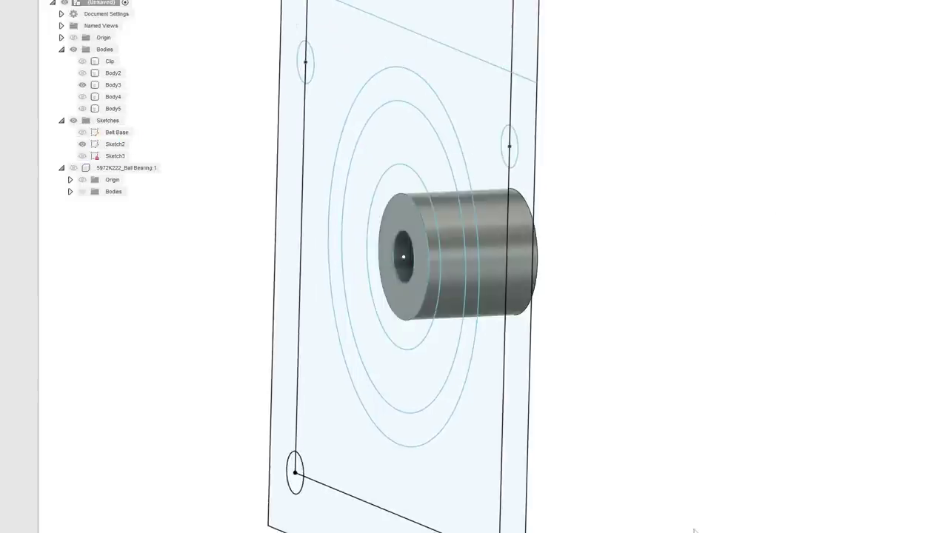
# Edit the disc's extrusion to a distance of -0.08 in, leaving a gap to Body3, and show the disc body.
pyautogui.click(363, 532)
pyautogui.rightClick(363, 532)
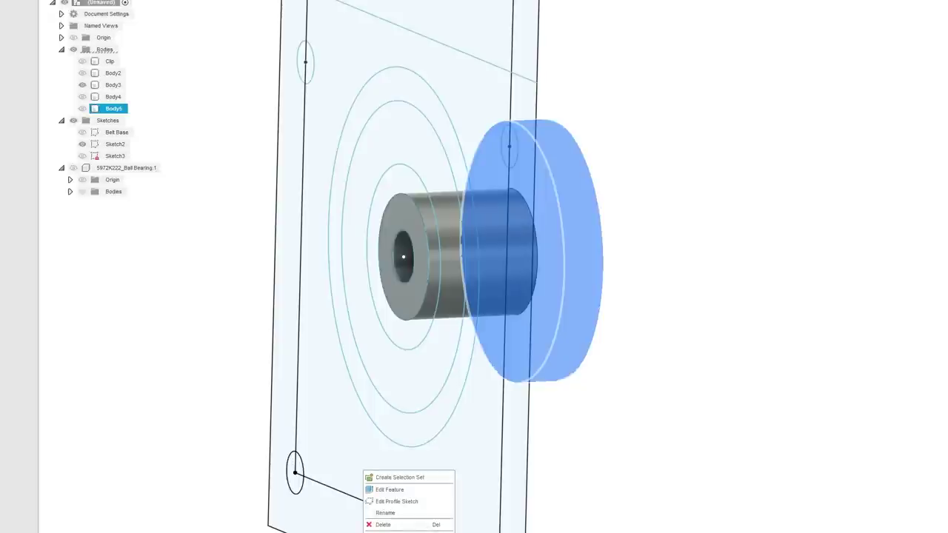
pyautogui.click(398, 494)
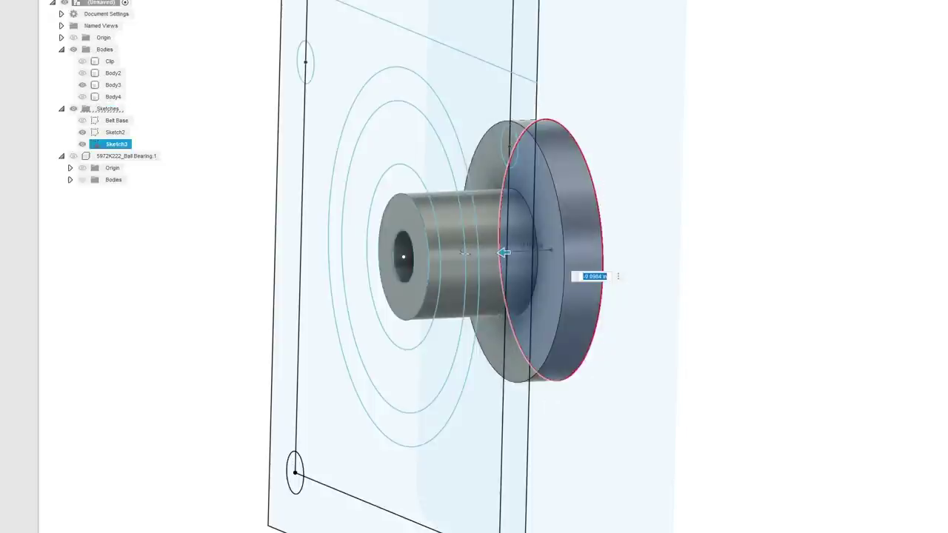
pyautogui.click(940, 6)
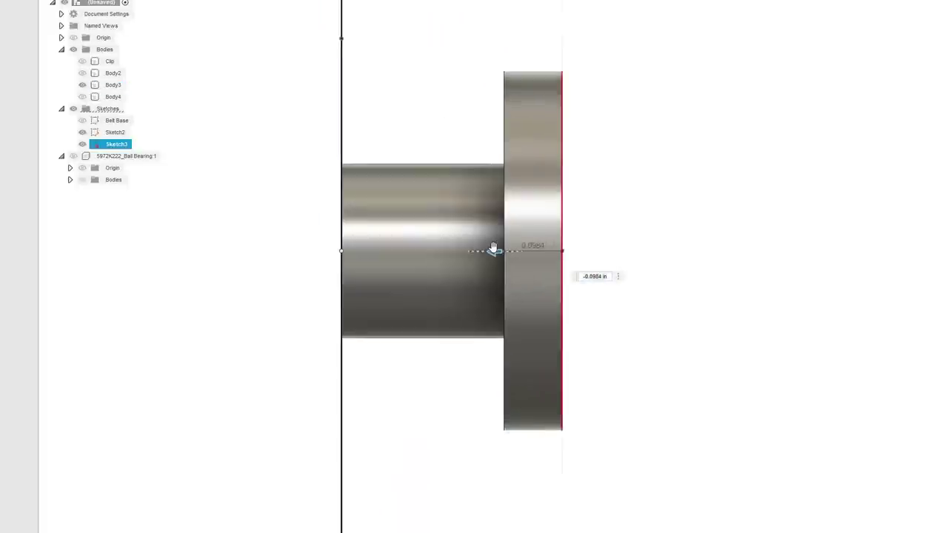
pyautogui.moveTo(494, 252)
pyautogui.mouseDown()
pyautogui.moveTo(504, 253)
pyautogui.moveTo(486, 250)
pyautogui.moveTo(502, 246)
pyautogui.mouseUp()
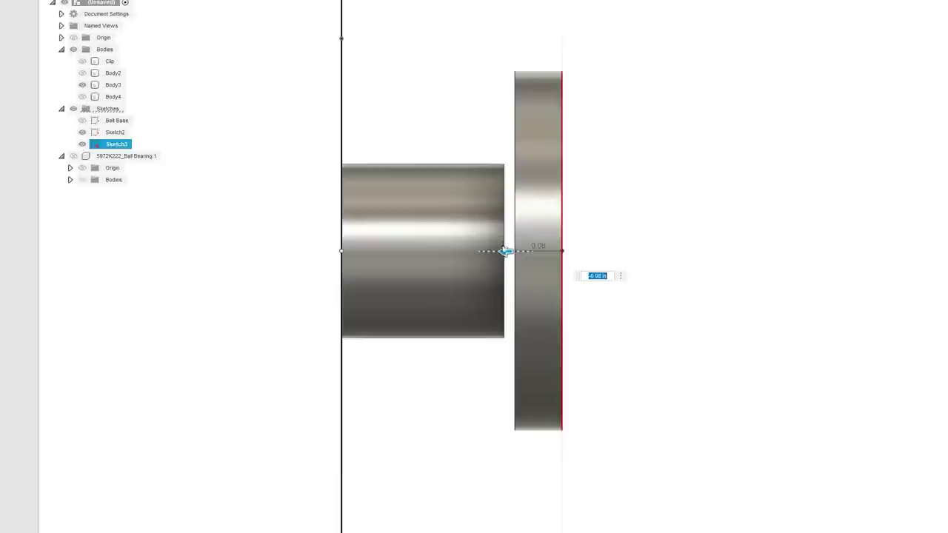
pyautogui.press('Return')
pyautogui.click(82, 109)
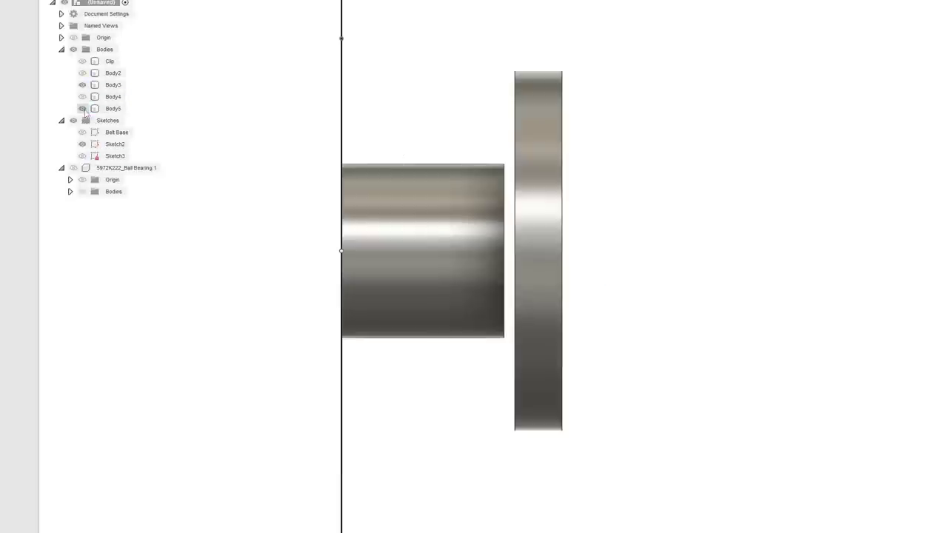
# Measure the distance from the ring profile around the shaft in Sketch2 to the inner face of the disc.
pyautogui.keyDown('shift'); pyautogui.moveTo(573, 279); pyautogui.dragTo(506, 280, button='middle'); pyautogui.keyUp('shift')
pyautogui.click(340, 153)
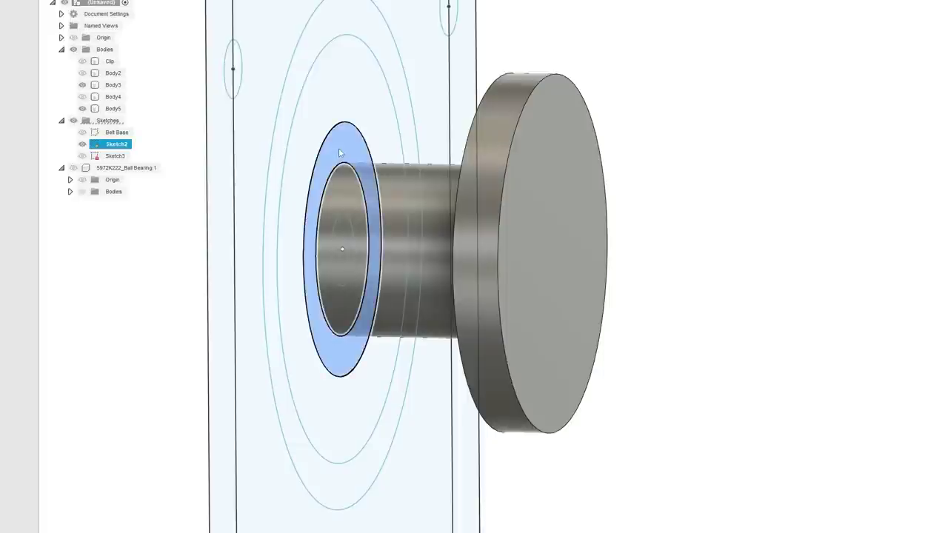
pyautogui.click(691, 226)
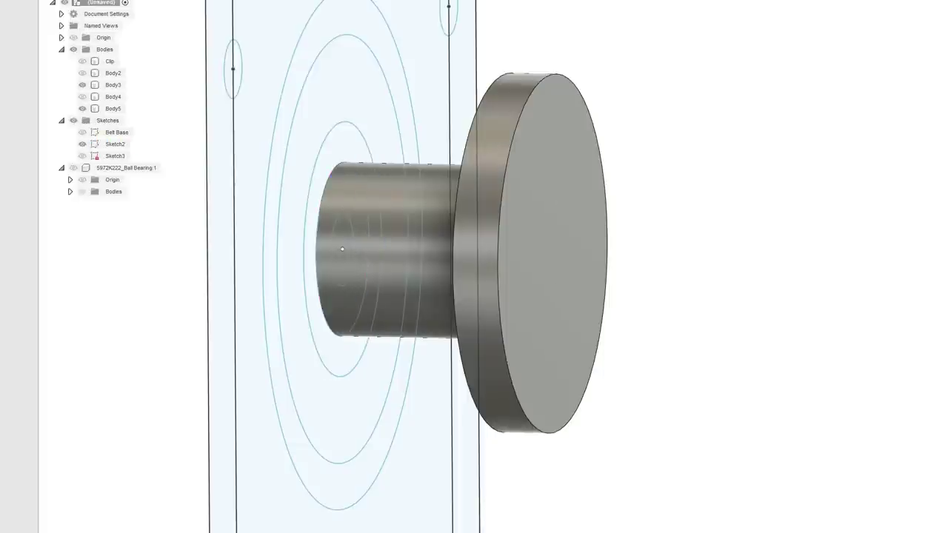
pyautogui.click(351, 150)
pyautogui.keyDown('shift'); pyautogui.moveTo(351, 148); pyautogui.dragTo(754, 197, button='middle'); pyautogui.keyUp('shift')
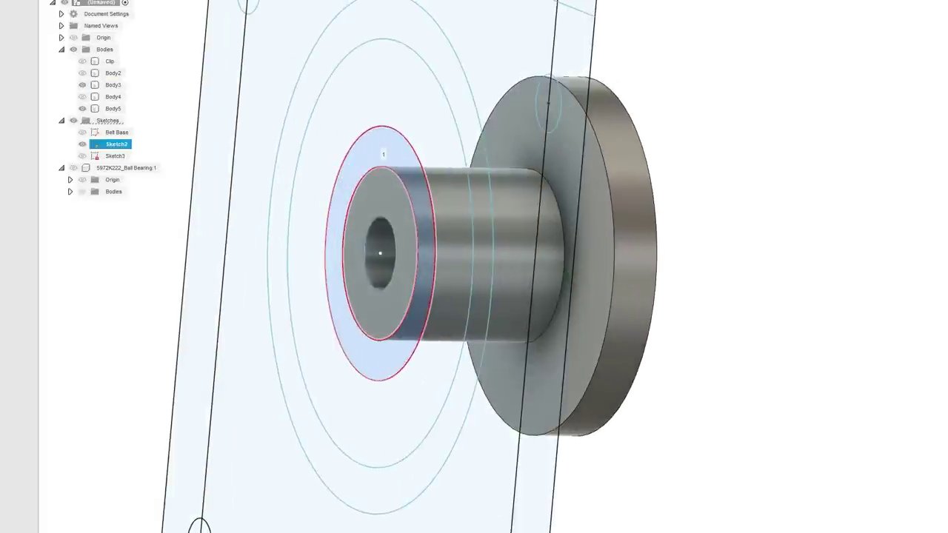
pyautogui.click(601, 268)
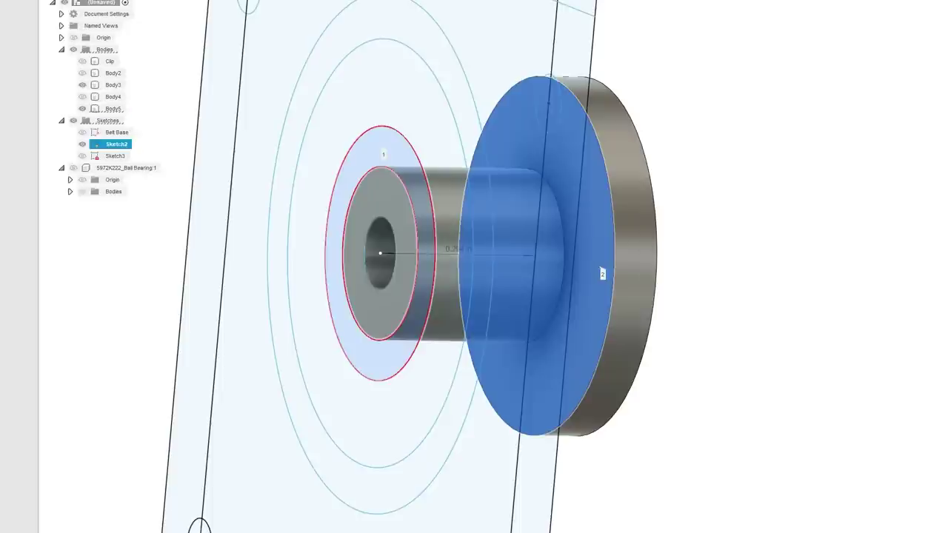
pyautogui.click(939, 328)
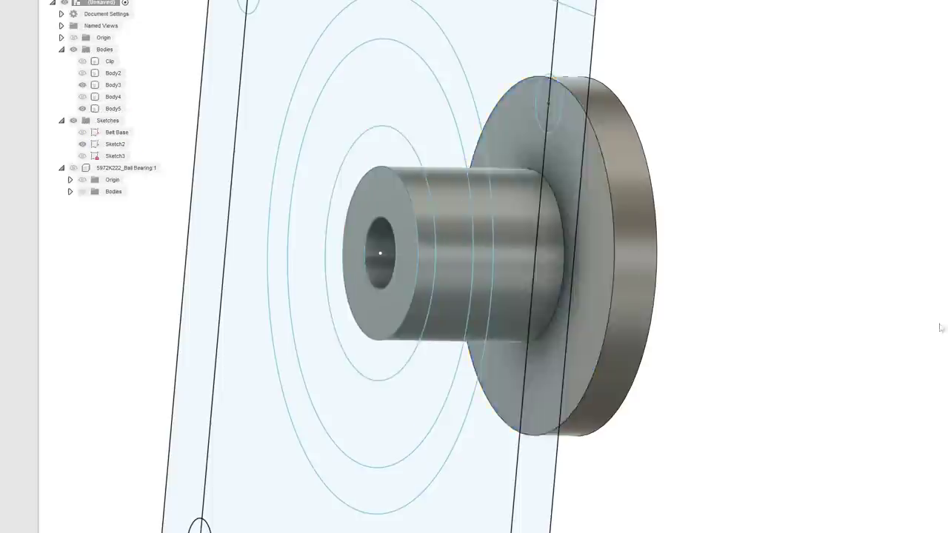
# Hide Body3 and extrude the Sketch2 ring profile 0.294 in toward the disc as a new body.
pyautogui.click(428, 254)
pyautogui.rightClick(428, 253)
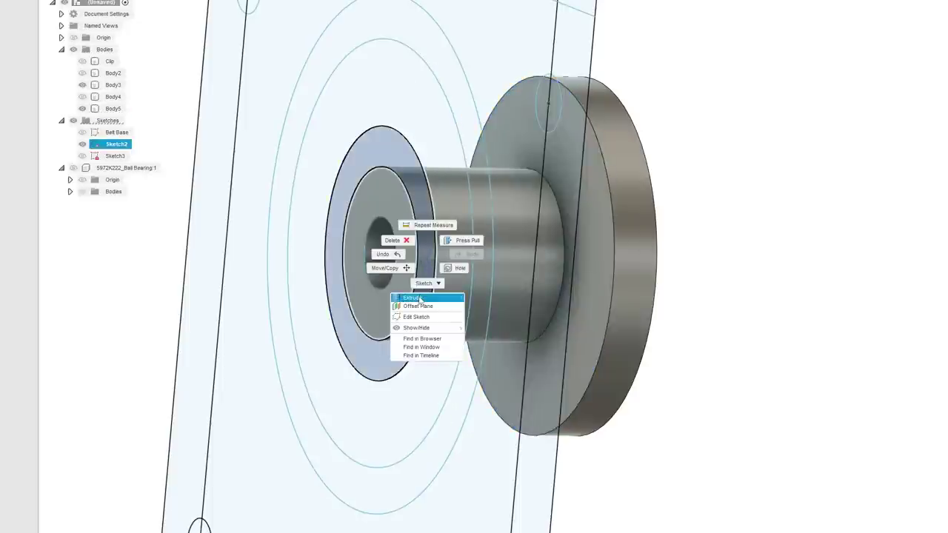
pyautogui.click(425, 298)
pyautogui.click(82, 85)
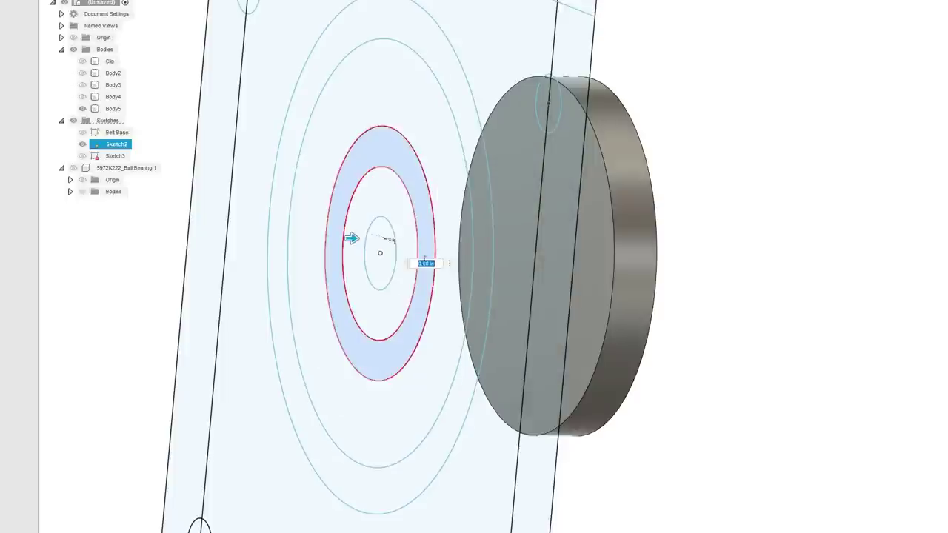
pyautogui.moveTo(351, 238); pyautogui.dragTo(370, 238)
pyautogui.moveTo(390, 236); pyautogui.dragTo(485, 301)
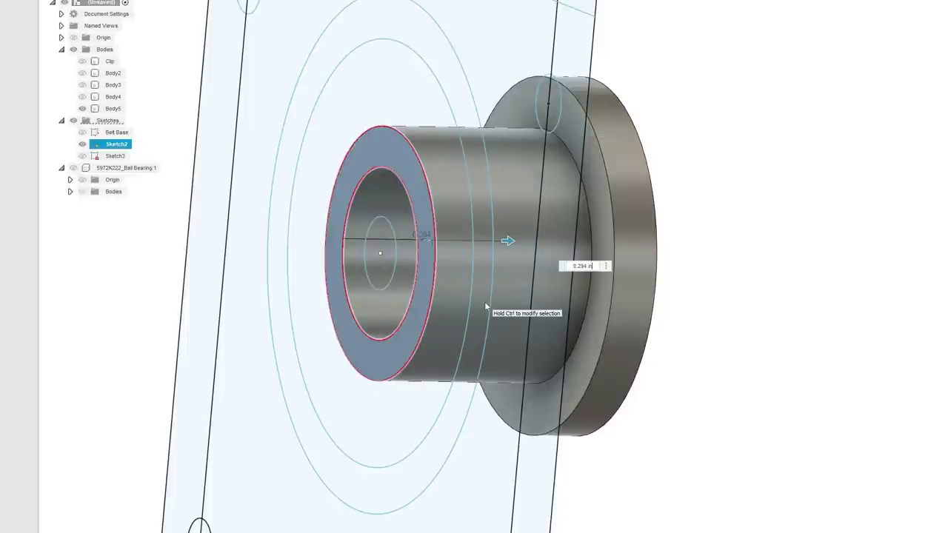
pyautogui.press('Return')
pyautogui.click(597, 279)
pyautogui.press('Escape')
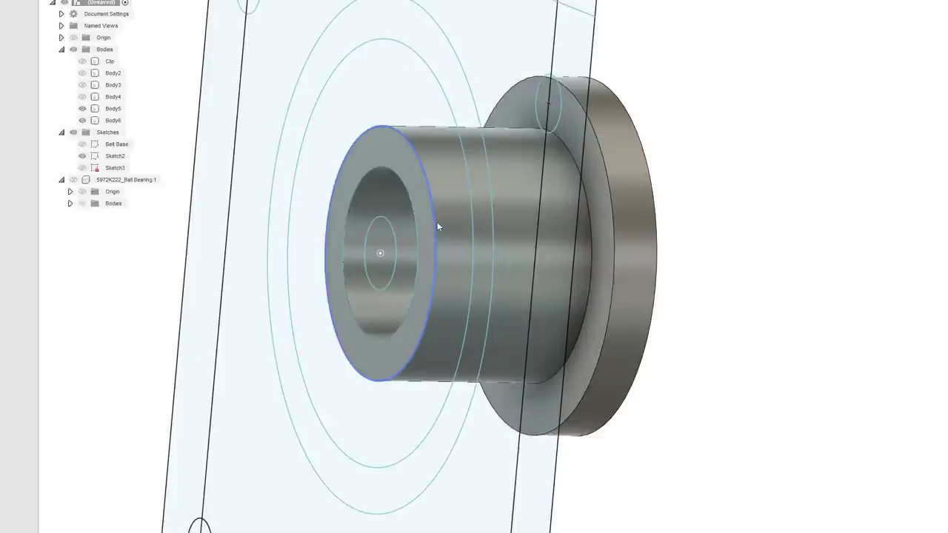
# Isolate the cylindrical shaft Body3 and measure the distance between its two end faces.
pyautogui.scroll(-1, 733, 294)
pyautogui.moveTo(736, 290); pyautogui.dragTo(719, 269, button='middle')
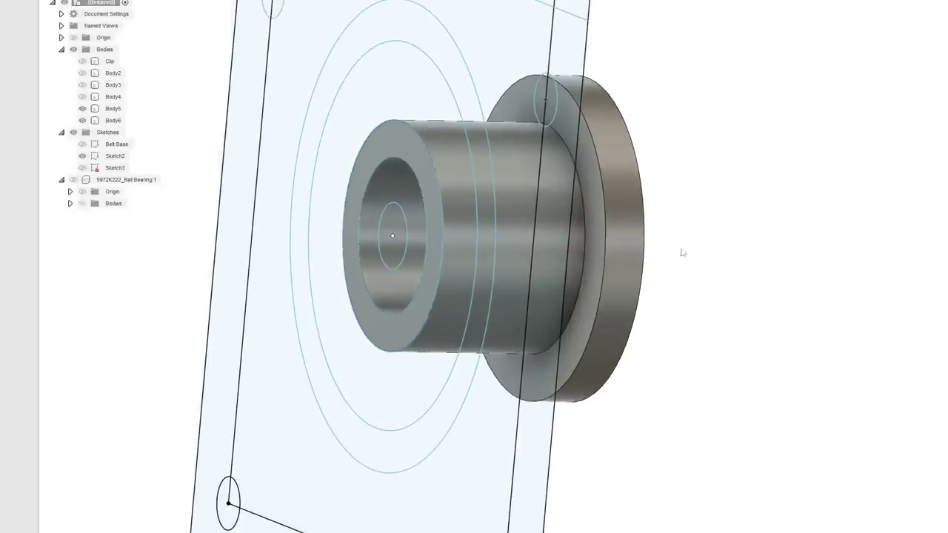
pyautogui.click(82, 109)
pyautogui.click(82, 120)
pyautogui.click(82, 99)
pyautogui.click(82, 99)
pyautogui.click(83, 110)
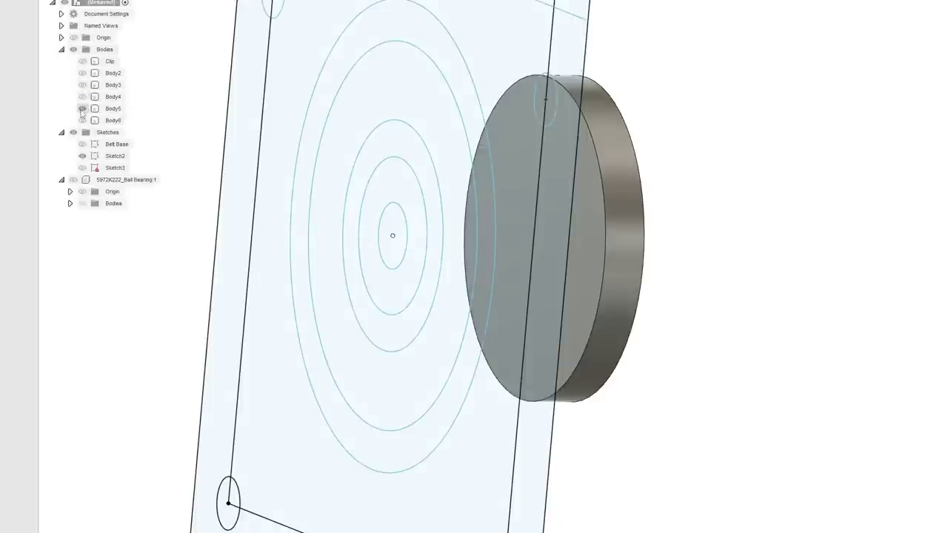
pyautogui.click(83, 108)
pyautogui.click(82, 85)
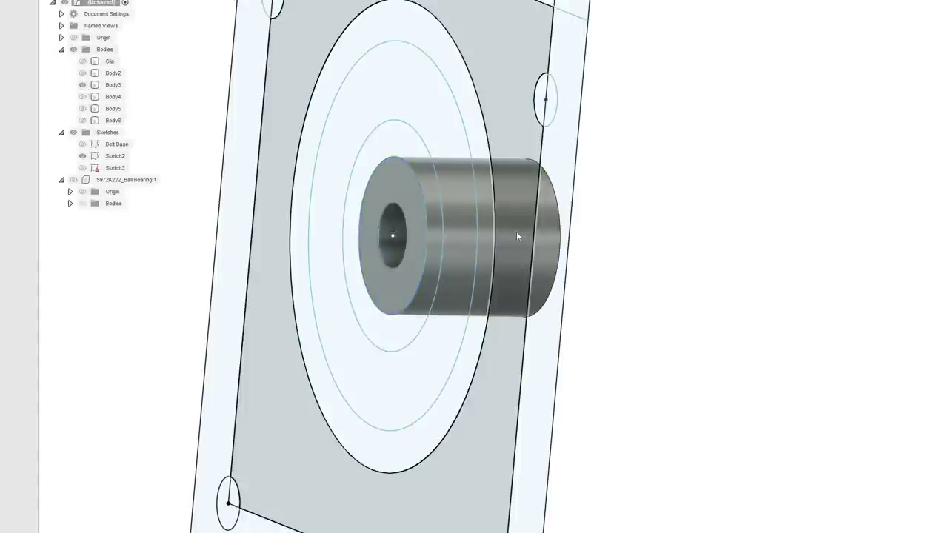
pyautogui.click(412, 233)
pyautogui.keyDown('shift'); pyautogui.moveTo(878, 167); pyautogui.dragTo(756, 158, button='middle'); pyautogui.keyUp('shift')
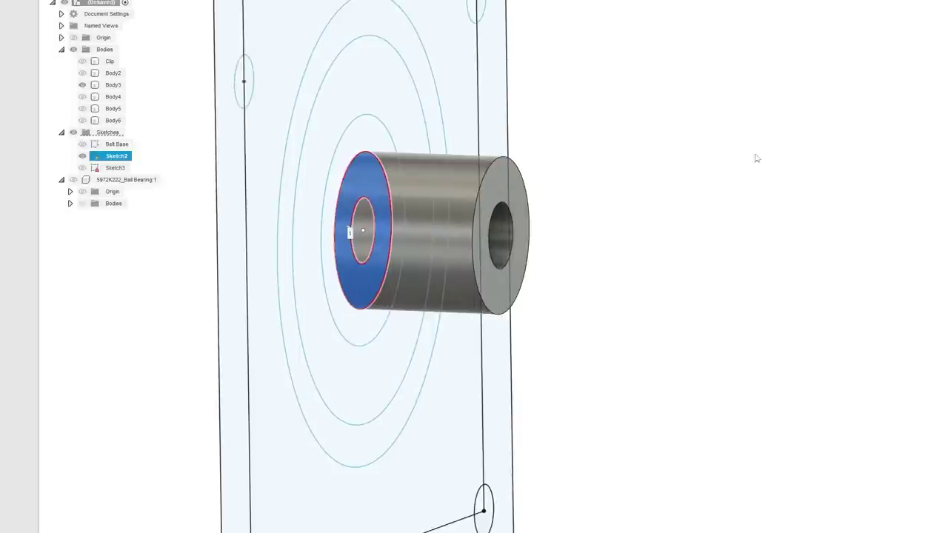
pyautogui.click(518, 197)
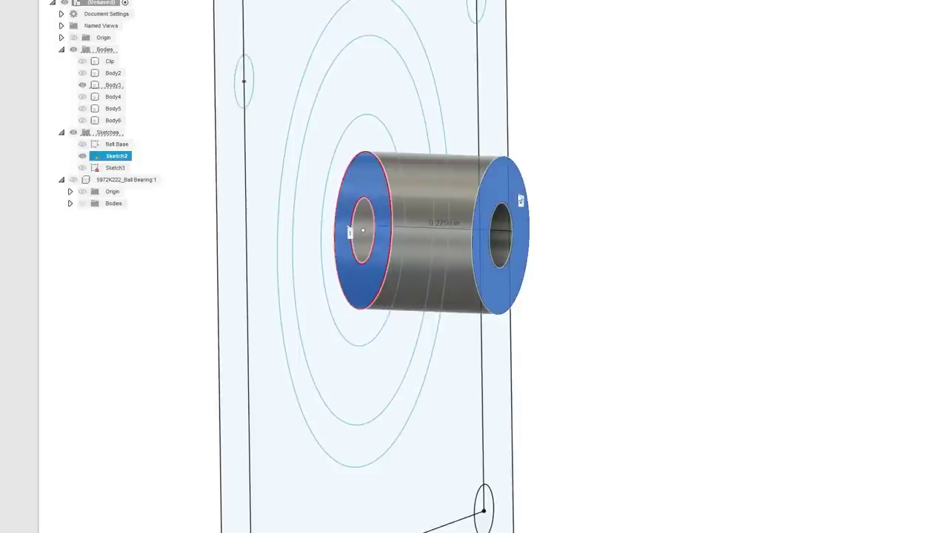
pyautogui.press('Escape')
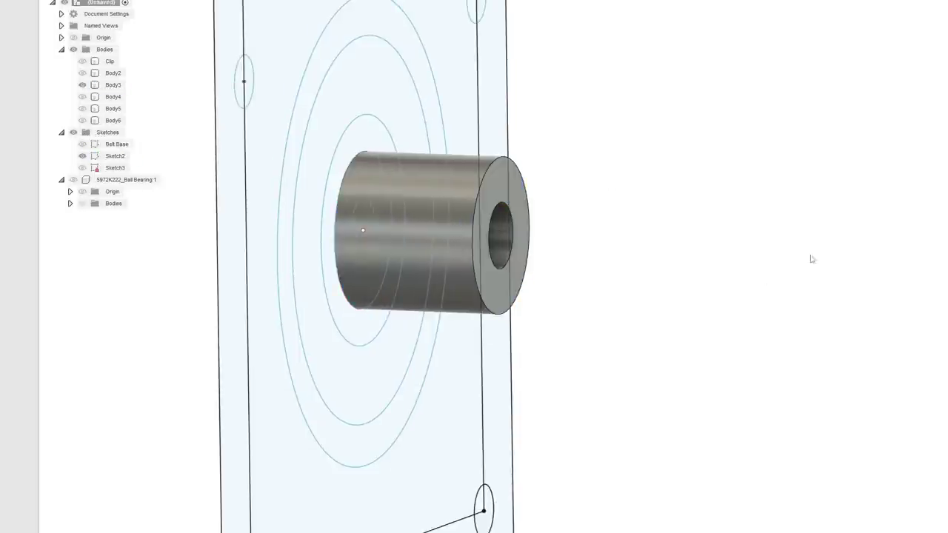
# Show only Body6 and cut it with the Sketch2 ring profile to a depth of 0.2756 in, leaving a thin ring.
pyautogui.click(82, 84)
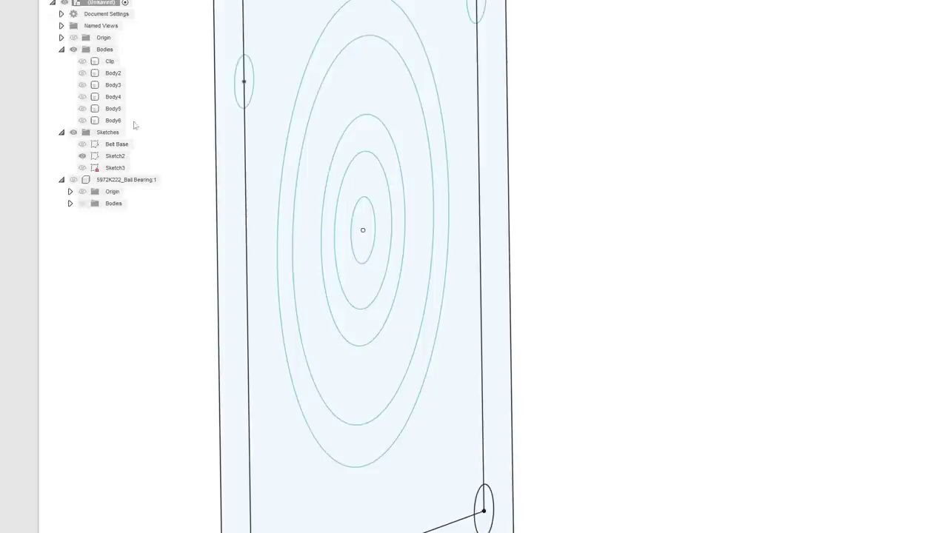
pyautogui.click(82, 120)
pyautogui.keyDown('shift'); pyautogui.moveTo(572, 278); pyautogui.dragTo(678, 273, button='middle'); pyautogui.keyUp('shift')
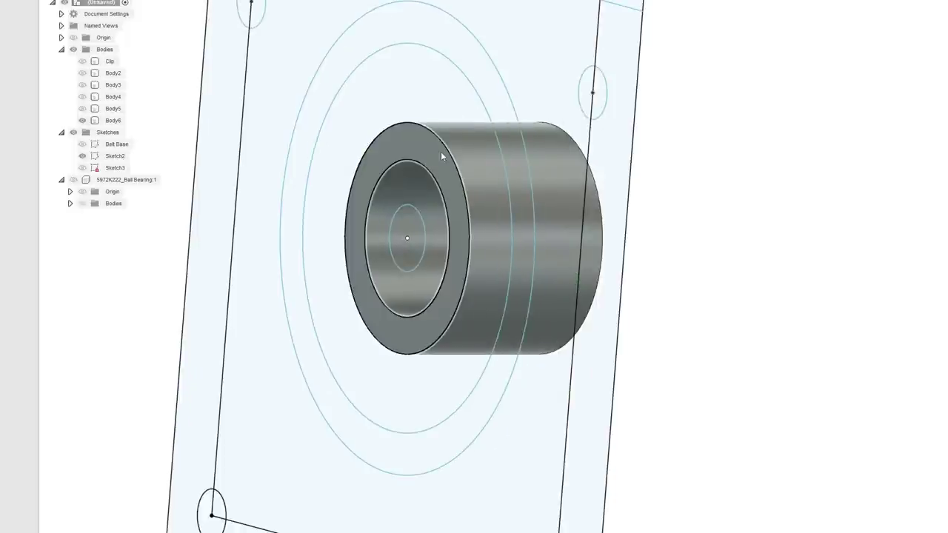
pyautogui.click(437, 151)
pyautogui.rightClick(437, 151)
pyautogui.click(433, 186)
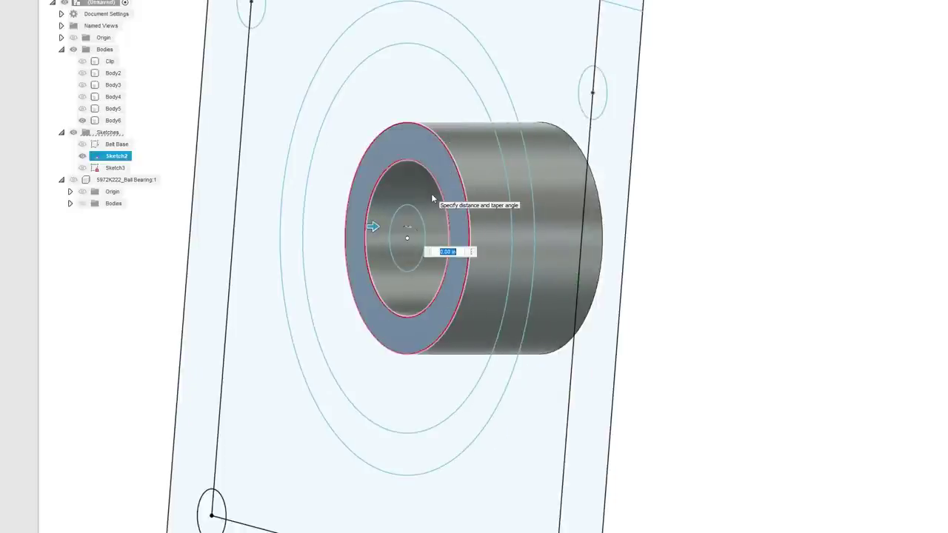
pyautogui.write('0.2756 in')
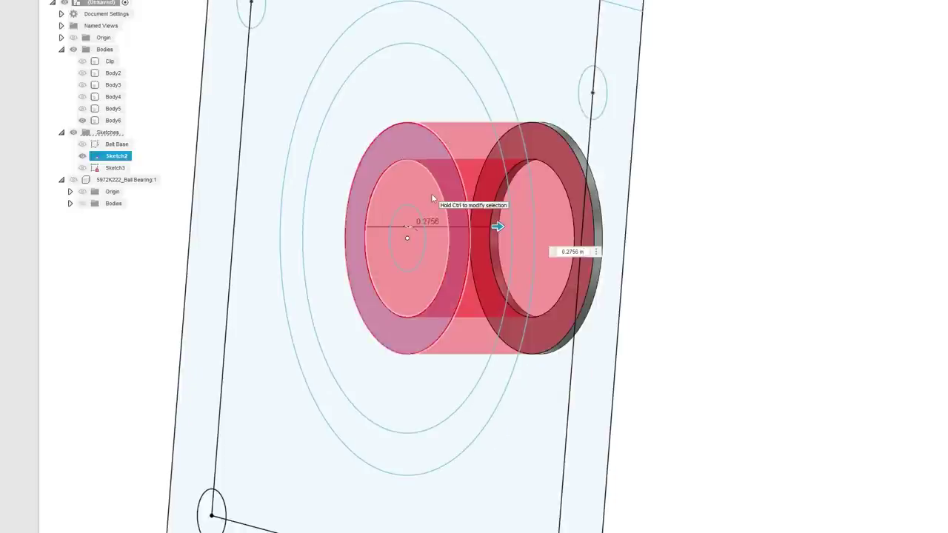
pyautogui.press('Return')
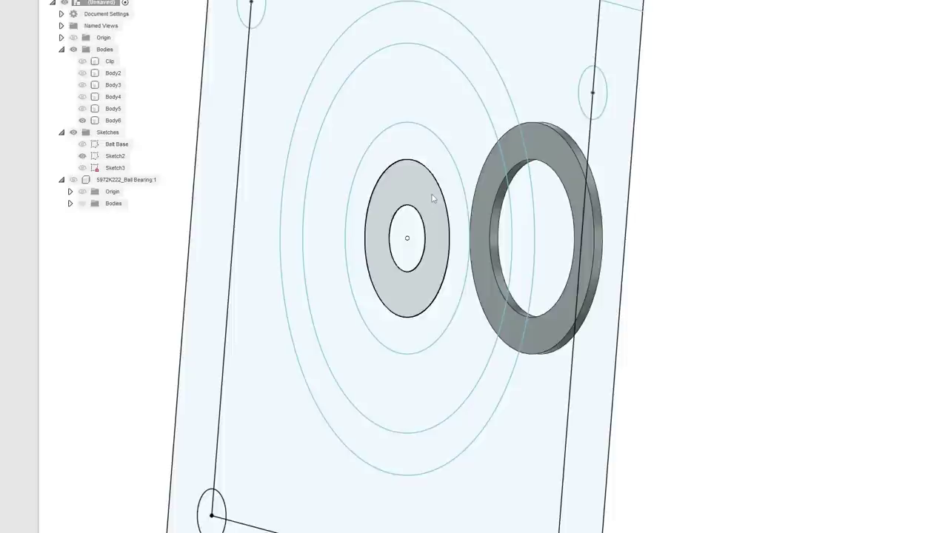
# Display Body3, Body5 and the ball bearing together with the thin ring, and examine their fit from the side.
pyautogui.click(83, 109)
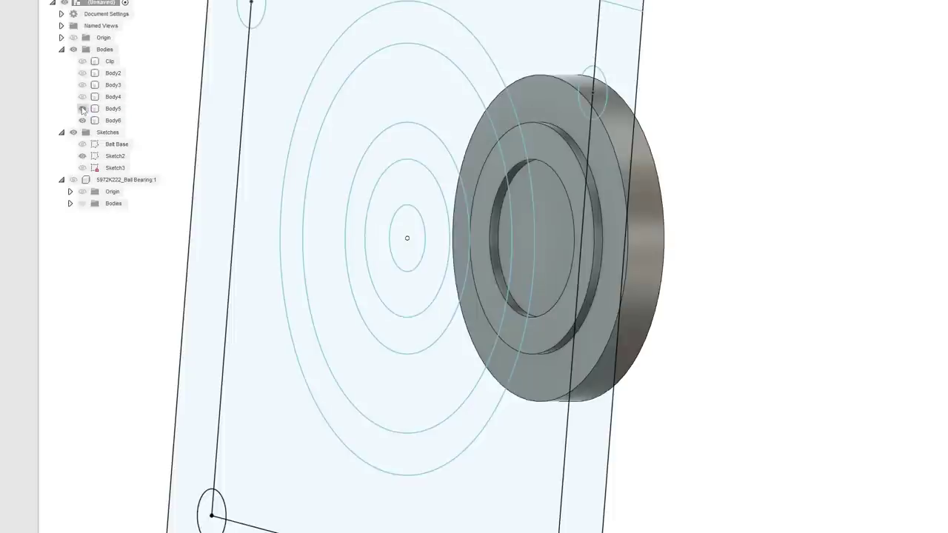
pyautogui.click(82, 109)
pyautogui.click(82, 109)
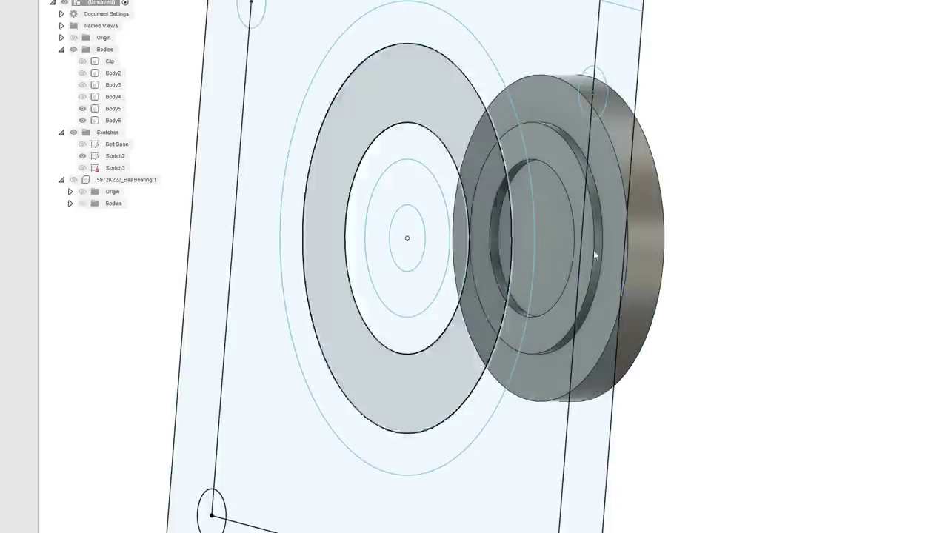
pyautogui.click(83, 97)
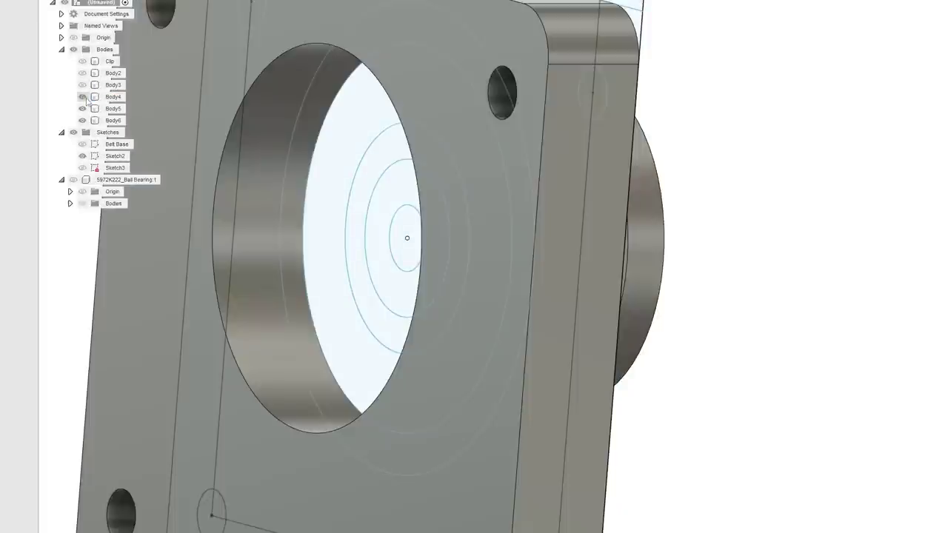
pyautogui.click(83, 97)
pyautogui.click(83, 85)
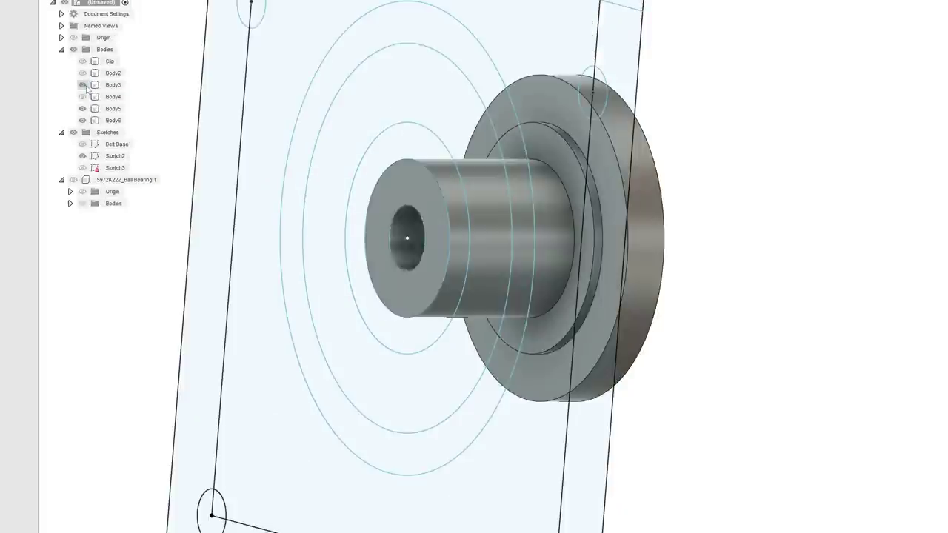
pyautogui.click(73, 180)
pyautogui.click(943, 52)
pyautogui.scroll(3, 521, 136)
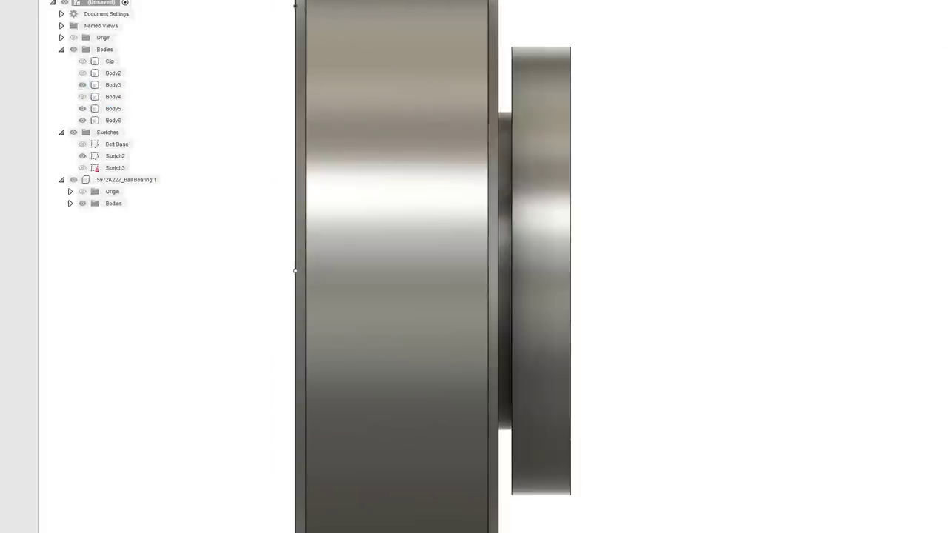
pyautogui.moveTo(573, 279)
pyautogui.keyDown('shift'); pyautogui.mouseDown(button='middle')
pyautogui.moveTo(551, 283)
pyautogui.moveTo(606, 289)
pyautogui.moveTo(527, 293)
pyautogui.mouseUp(button='middle'); pyautogui.keyUp('shift')
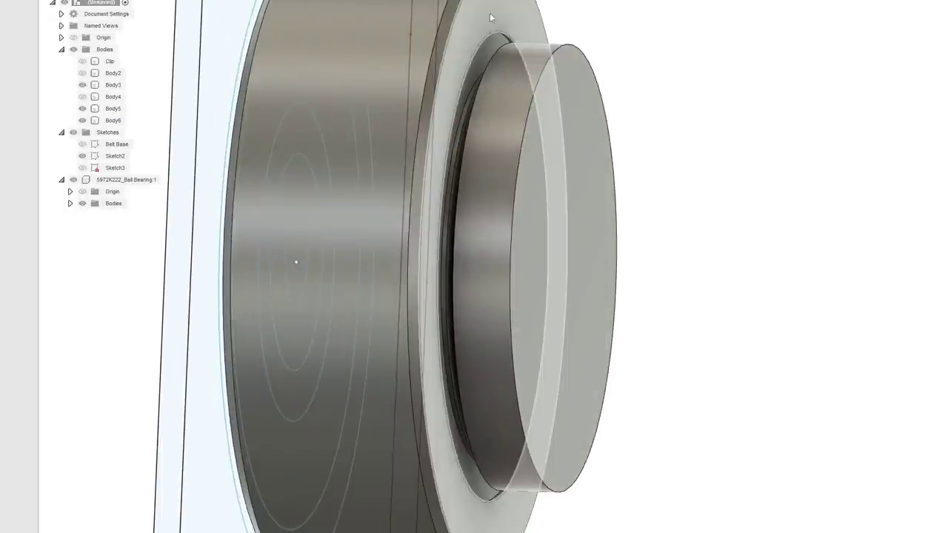
# Measure the offset between the end faces of Body3 and the Body6 ring, and extrude Body3's end face to join the ring.
pyautogui.keyDown('shift'); pyautogui.moveTo(573, 276); pyautogui.dragTo(768, 243, button='middle'); pyautogui.keyUp('shift')
pyautogui.scroll(-2, 768, 242)
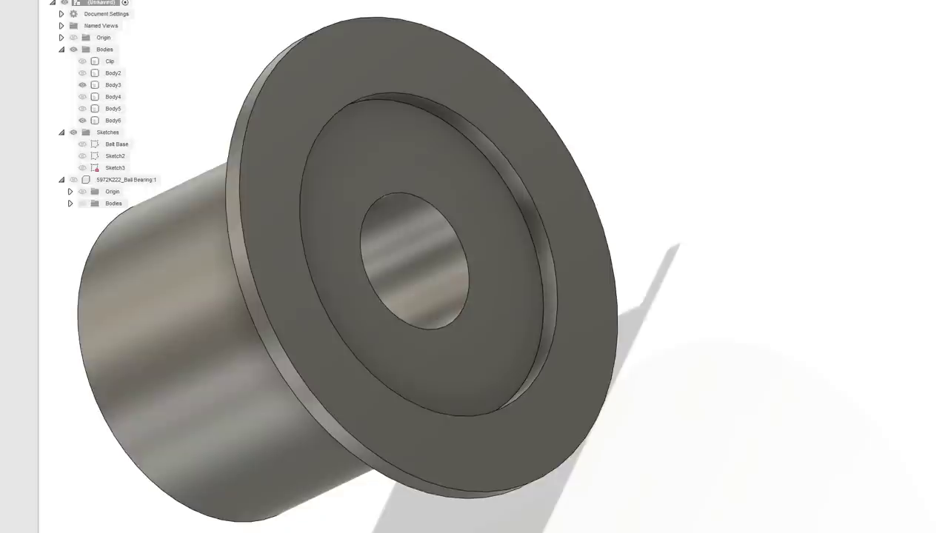
pyautogui.click(489, 185)
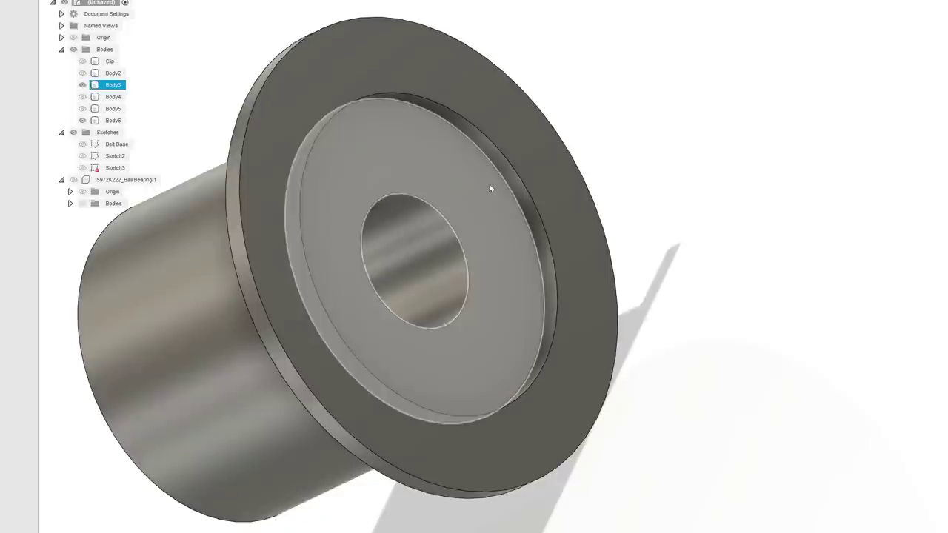
pyautogui.click(489, 185)
pyautogui.click(546, 172)
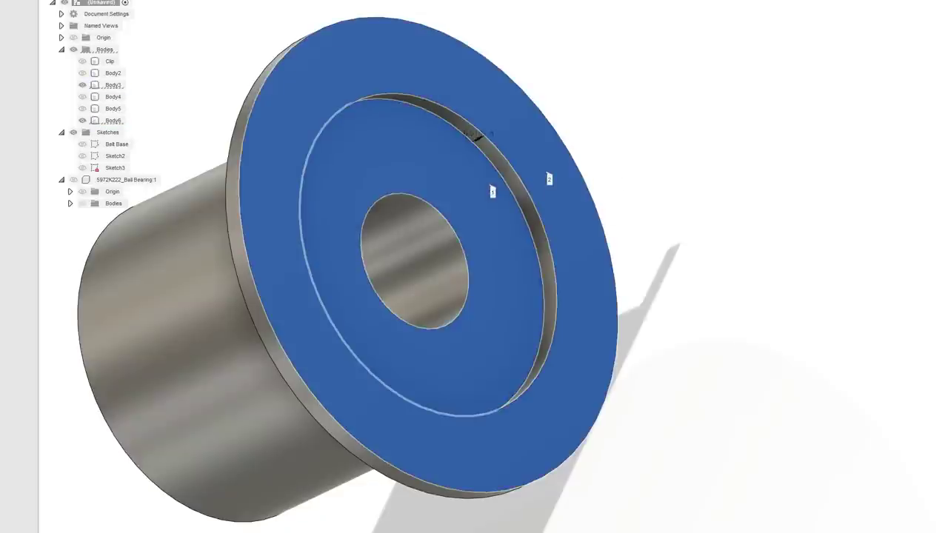
pyautogui.press('Escape')
pyautogui.rightClick(509, 257)
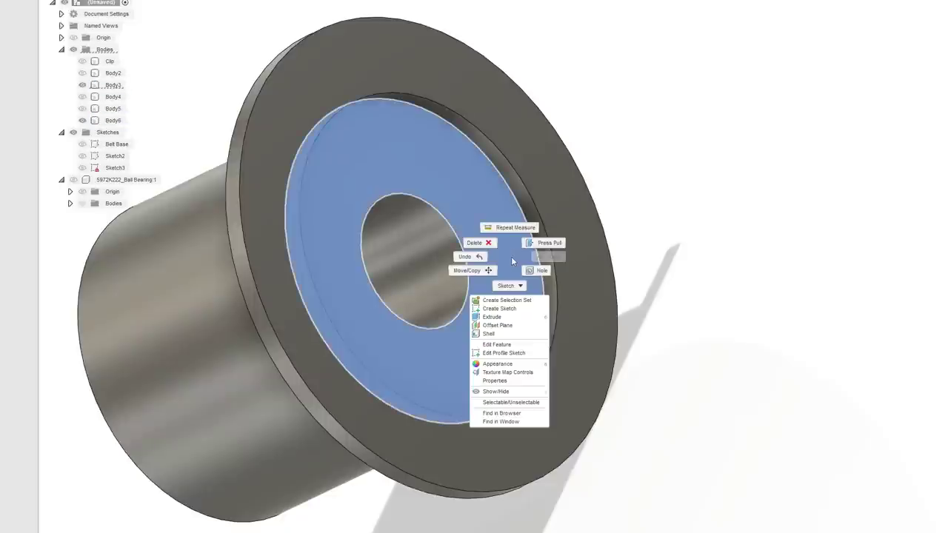
pyautogui.click(510, 318)
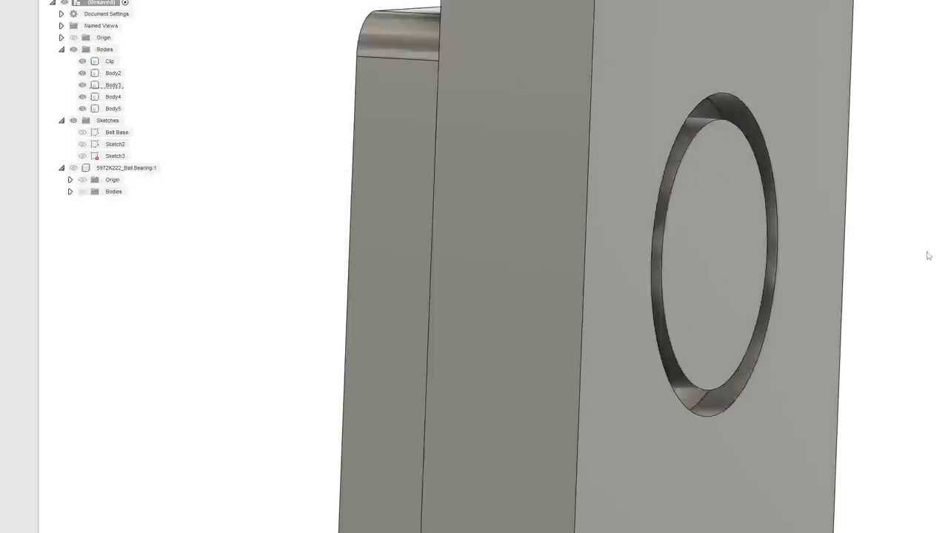
# Show the ball bearing within the full assembly and examine the round opening in the plate.
pyautogui.scroll(-3, 929, 256)
pyautogui.moveTo(903, 251); pyautogui.dragTo(818, 250, button='middle')
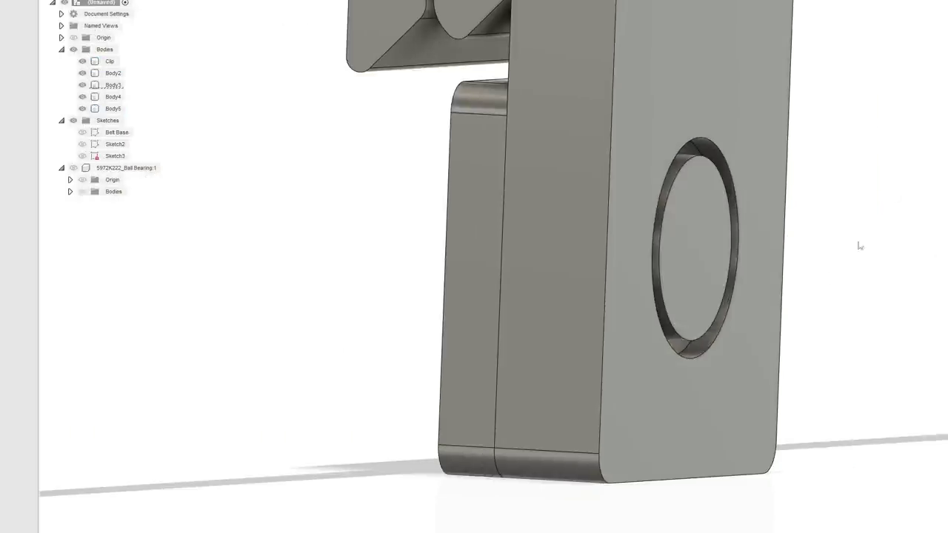
pyautogui.keyDown('shift'); pyautogui.moveTo(935, 68); pyautogui.dragTo(831, 65, button='middle'); pyautogui.keyUp('shift')
pyautogui.click(73, 168)
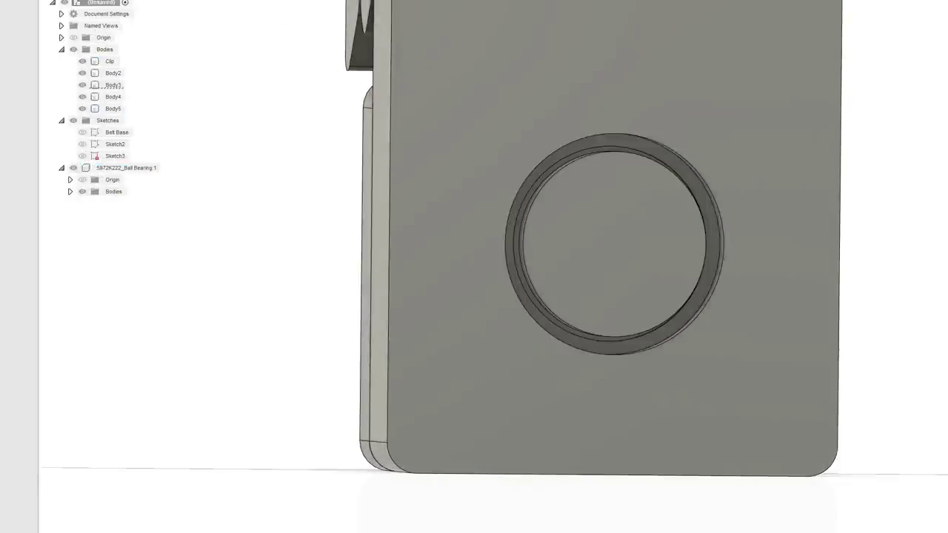
pyautogui.moveTo(572, 279)
pyautogui.keyDown('shift'); pyautogui.mouseDown(button='middle')
pyautogui.moveTo(823, 277)
pyautogui.moveTo(785, 244)
pyautogui.moveTo(759, 241)
pyautogui.moveTo(563, 275)
pyautogui.moveTo(533, 237)
pyautogui.mouseUp(button='middle'); pyautogui.keyUp('shift')
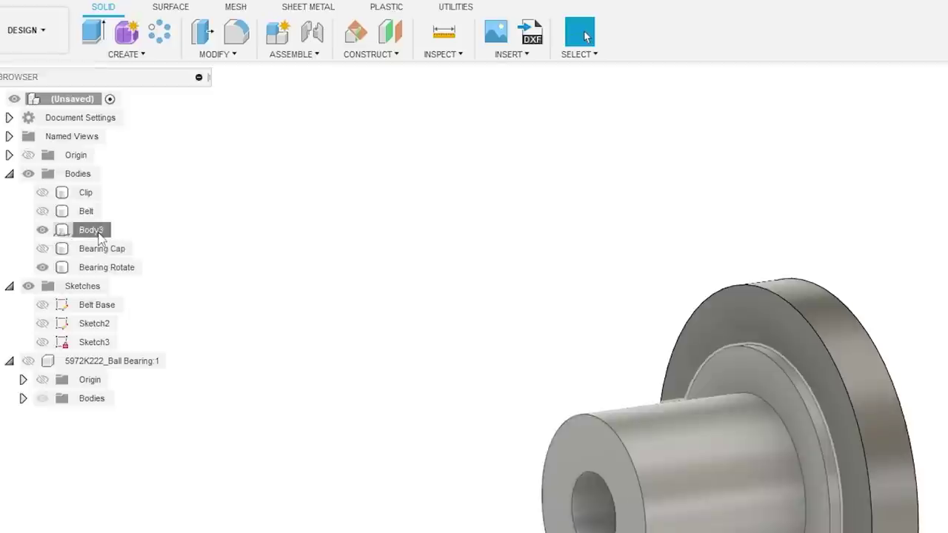
# Combine Body3 with the Bearing Rotate body, using Body3 as the target and Join as the operation.
pyautogui.click(96, 230)
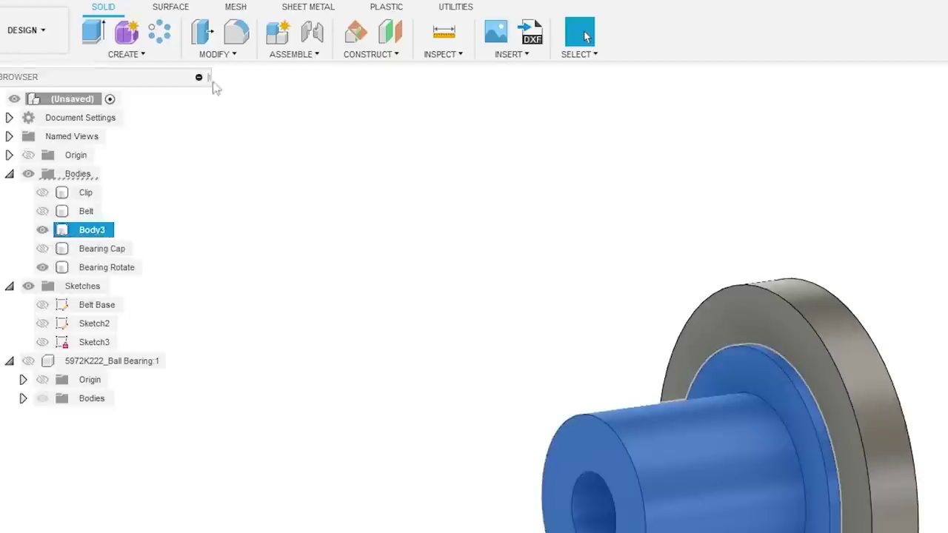
pyautogui.click(215, 54)
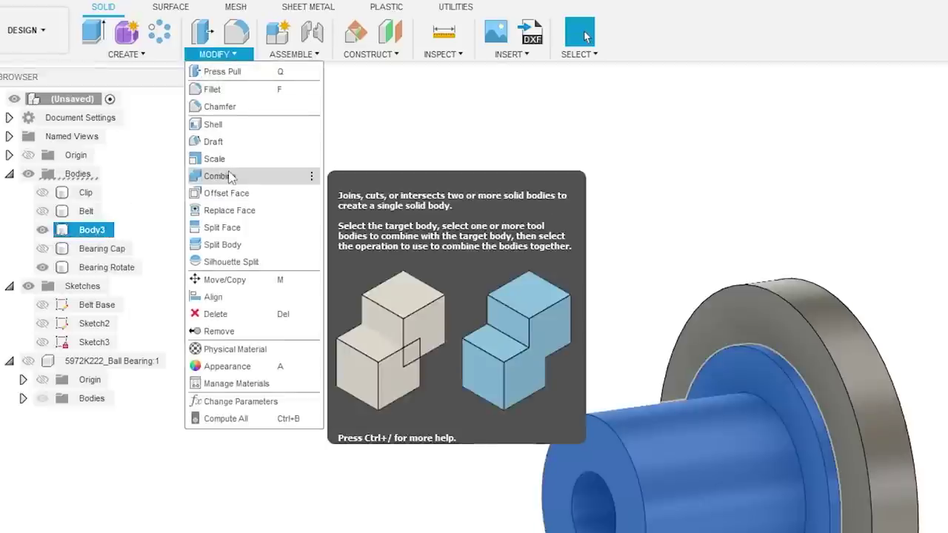
pyautogui.click(581, 34)
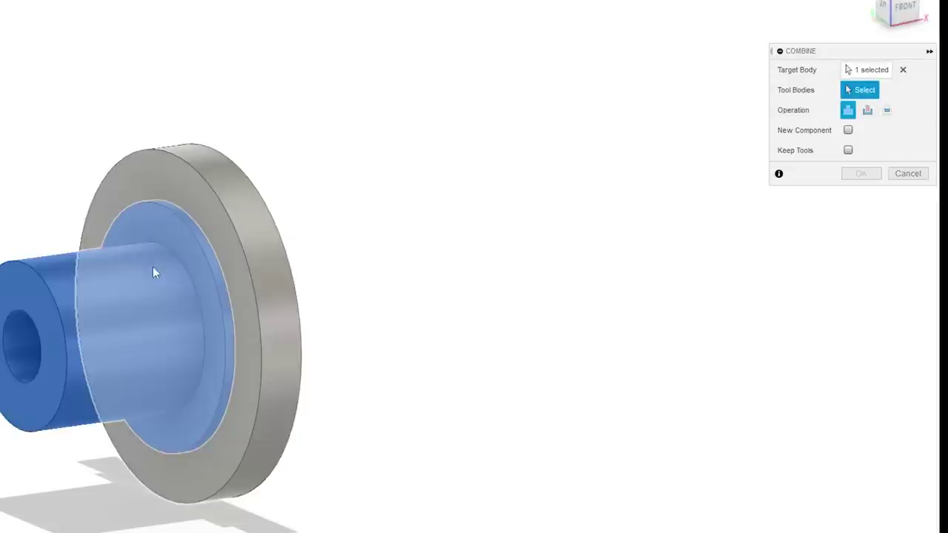
pyautogui.click(243, 247)
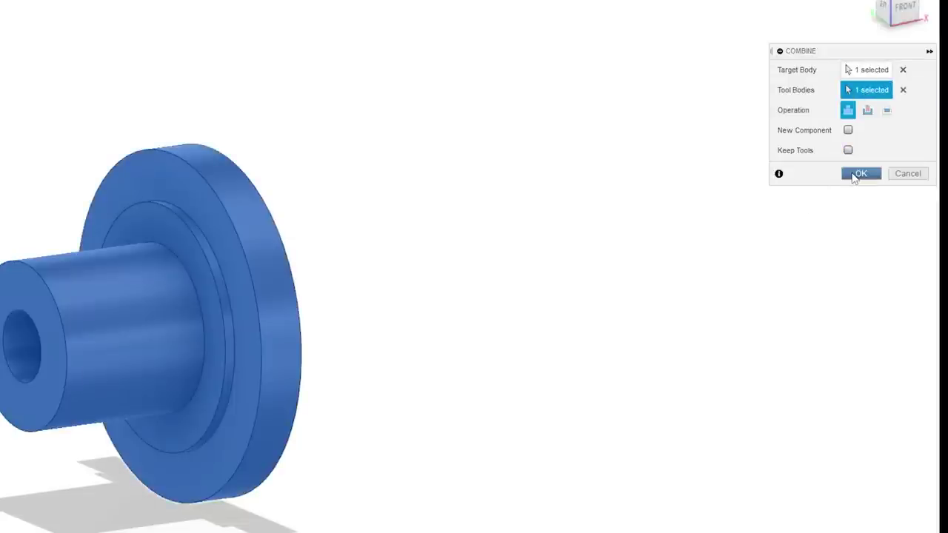
pyautogui.click(858, 175)
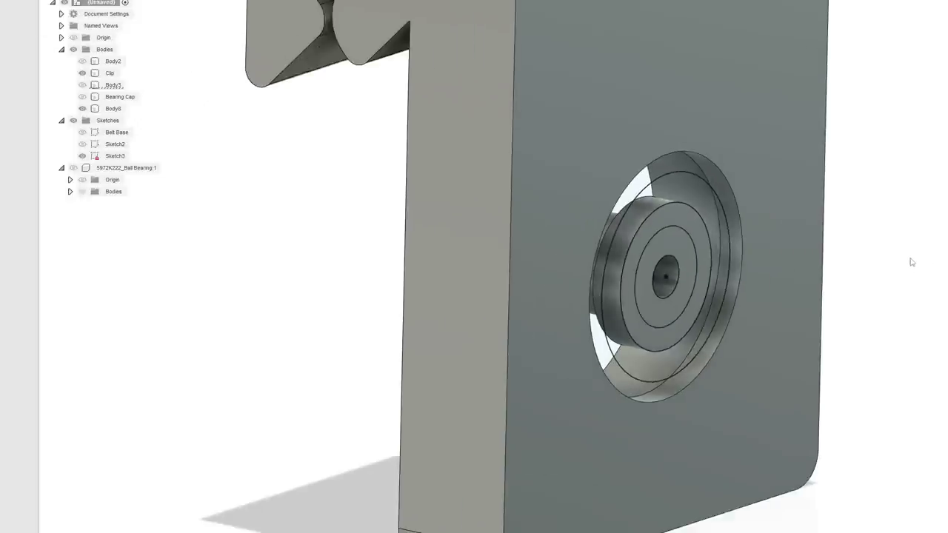
# Hide Sketch3, display Sketch2, and start extruding its two inner ring profiles around the shaft hole to -0.10 in.
pyautogui.moveTo(912, 262); pyautogui.dragTo(865, 235, button='middle')
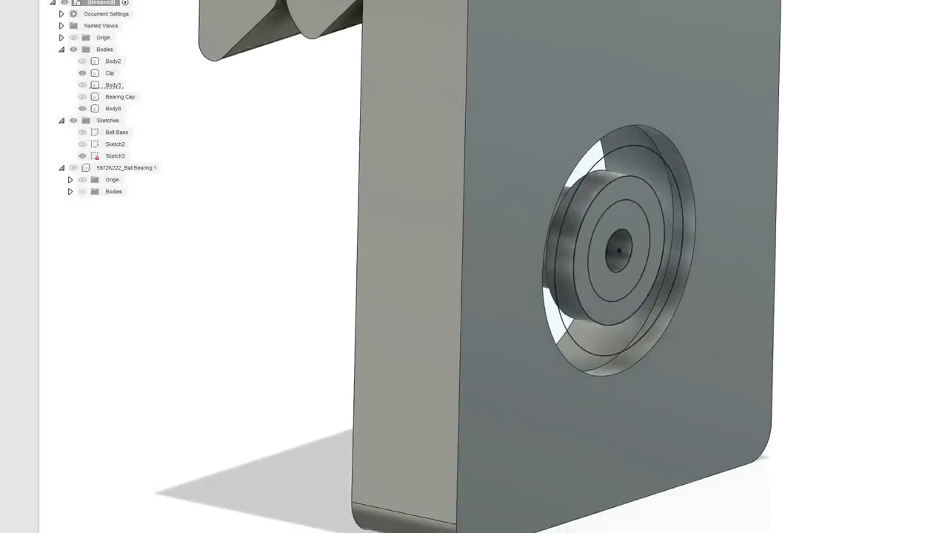
pyautogui.keyDown('shift'); pyautogui.moveTo(574, 278); pyautogui.dragTo(815, 237, button='middle'); pyautogui.keyUp('shift')
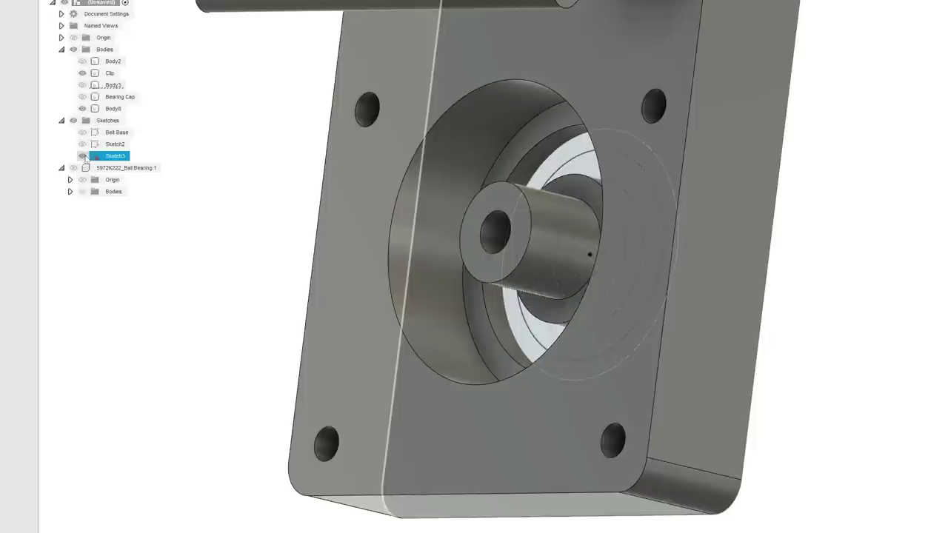
pyautogui.click(83, 155)
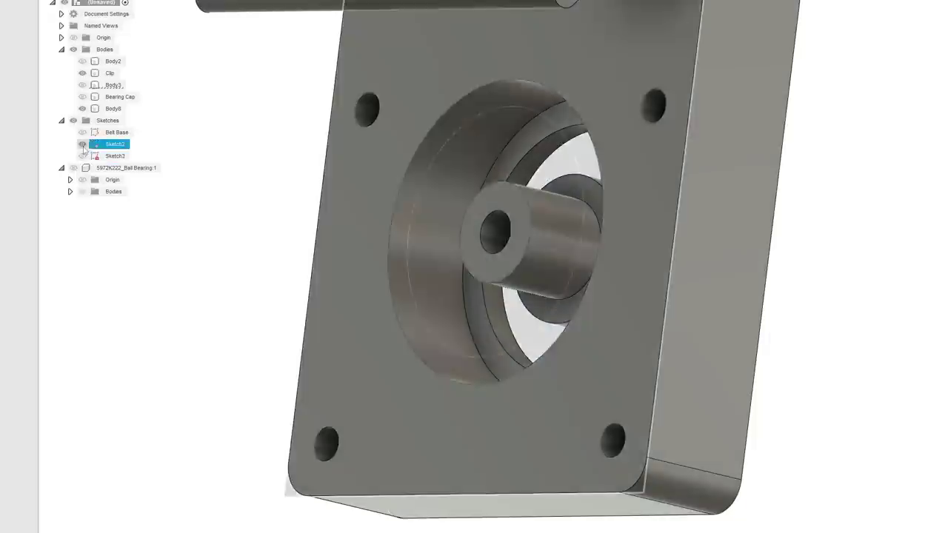
pyautogui.click(83, 144)
pyautogui.scroll(3, 523, 224)
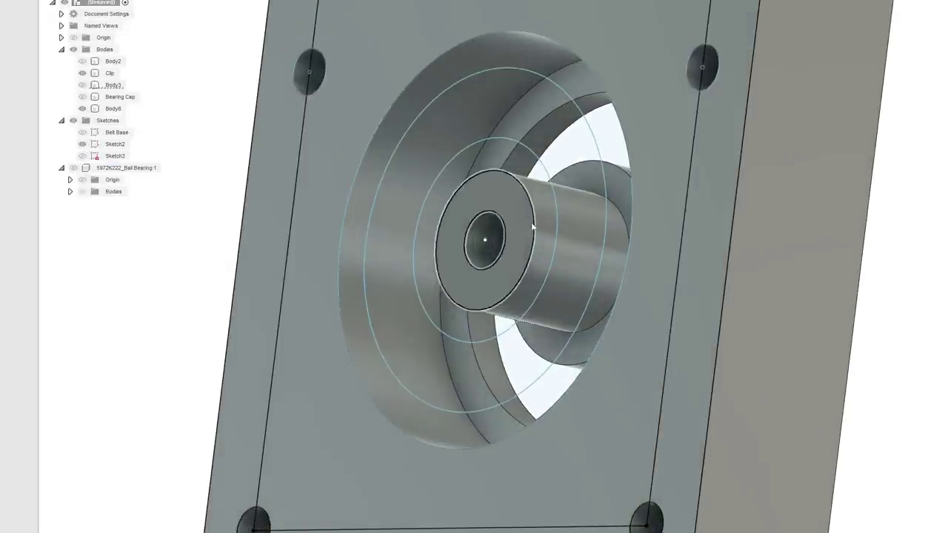
pyautogui.click(542, 211)
pyautogui.click(546, 207)
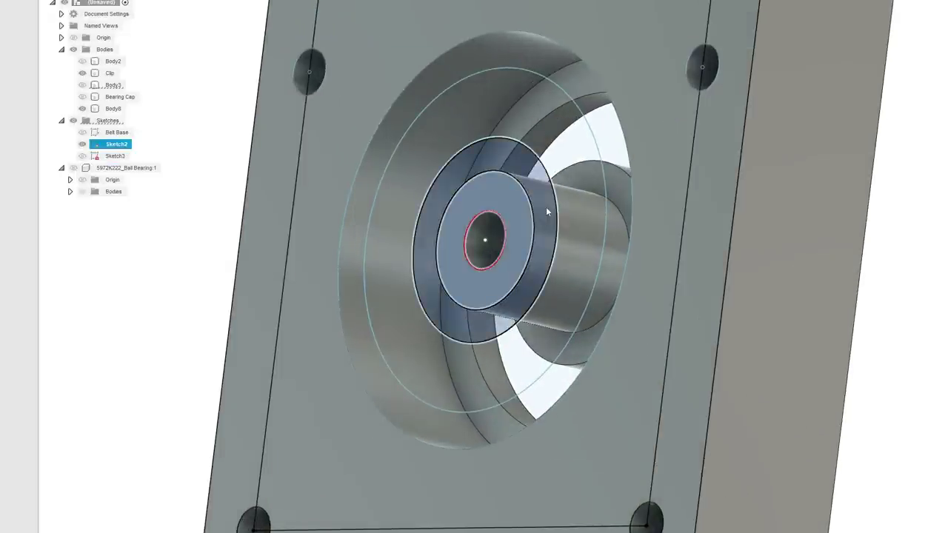
pyautogui.rightClick(546, 206)
pyautogui.click(531, 250)
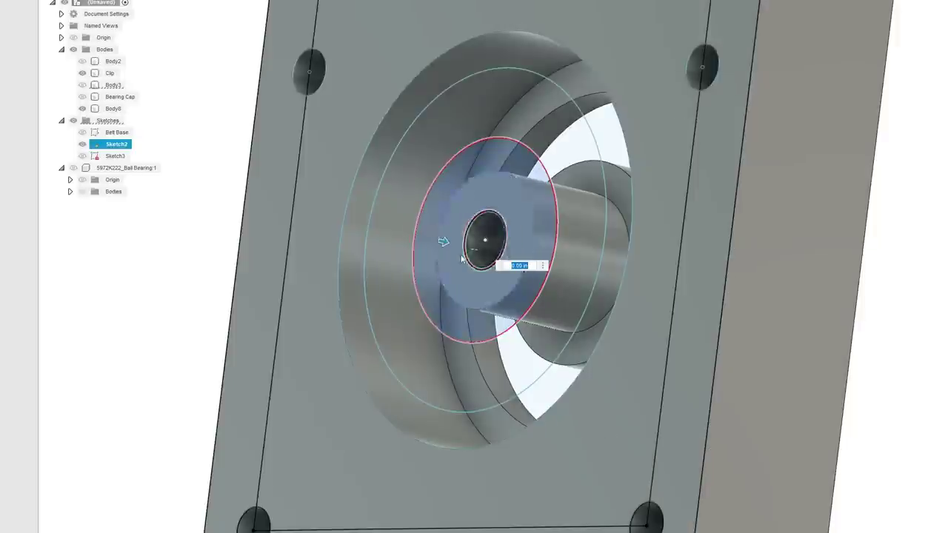
pyautogui.moveTo(443, 241); pyautogui.dragTo(410, 232)
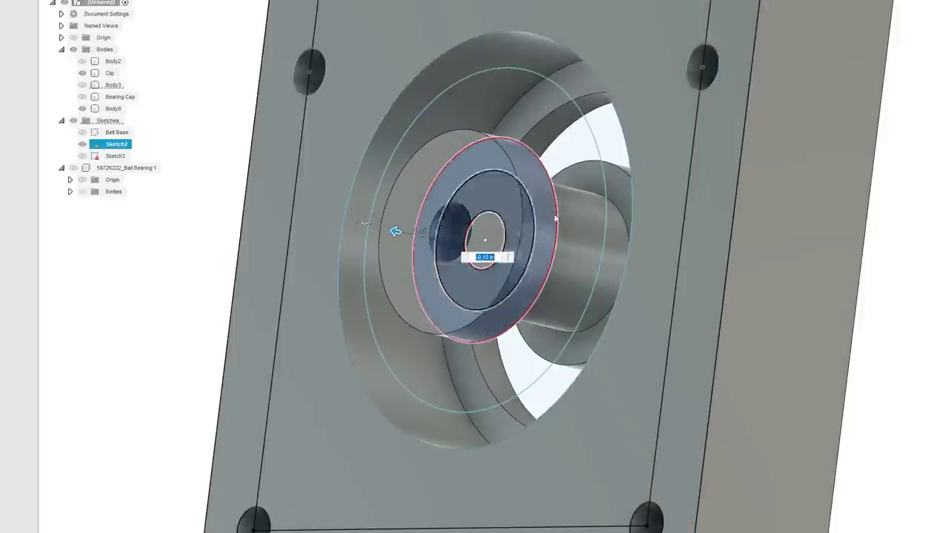
# Show the Bearing Cap, hide Body8, and complete the -0.10 in ring extrusion as a separate body.
pyautogui.scroll(-2, 570, 211)
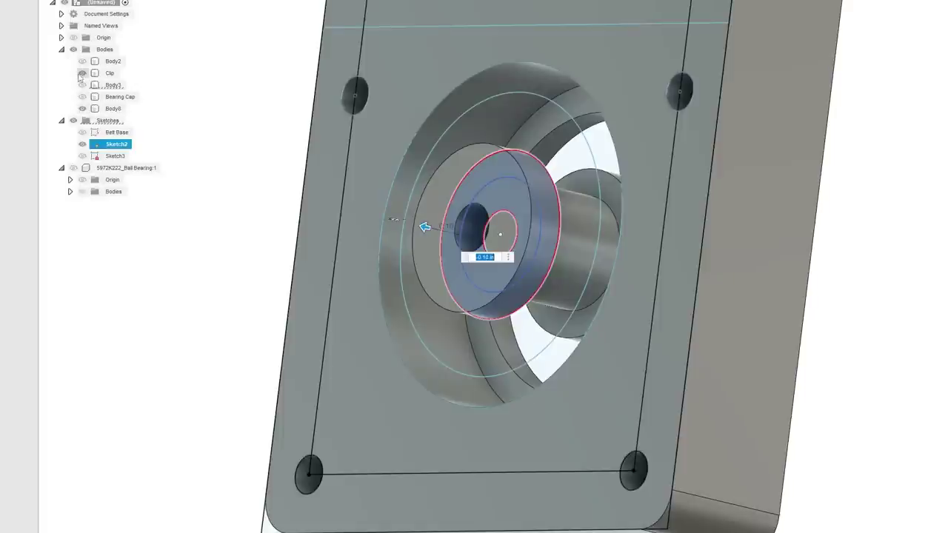
pyautogui.click(80, 98)
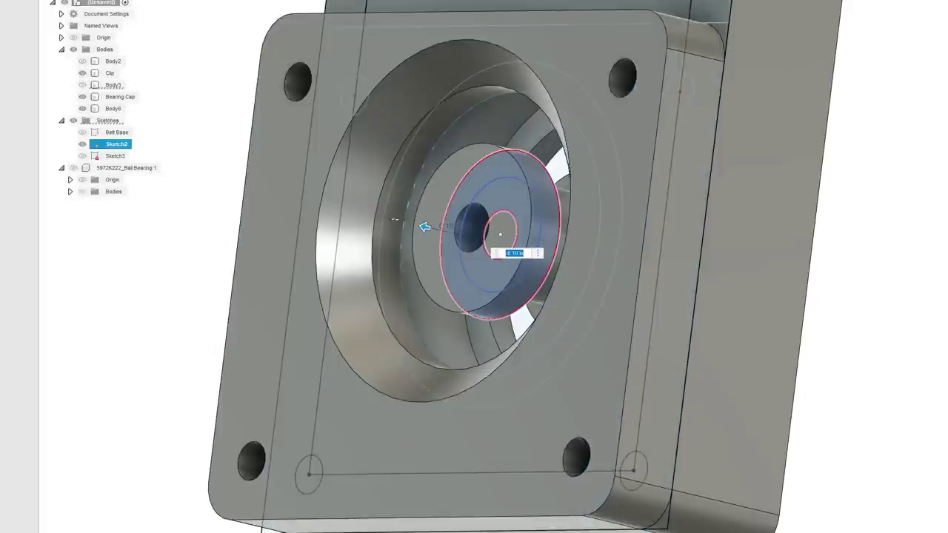
pyautogui.moveTo(395, 219)
pyautogui.keyDown('shift'); pyautogui.mouseDown(button='middle')
pyautogui.moveTo(400, 235)
pyautogui.moveTo(386, 249)
pyautogui.mouseUp(button='middle'); pyautogui.keyUp('shift')
pyautogui.keyDown('shift'); pyautogui.moveTo(572, 279); pyautogui.dragTo(573, 278, button='middle'); pyautogui.keyUp('shift')
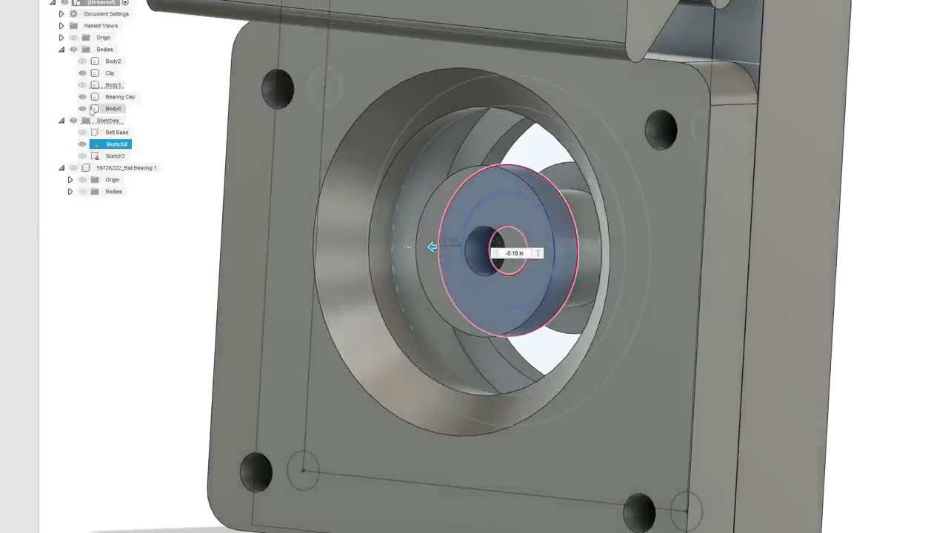
pyautogui.click(82, 109)
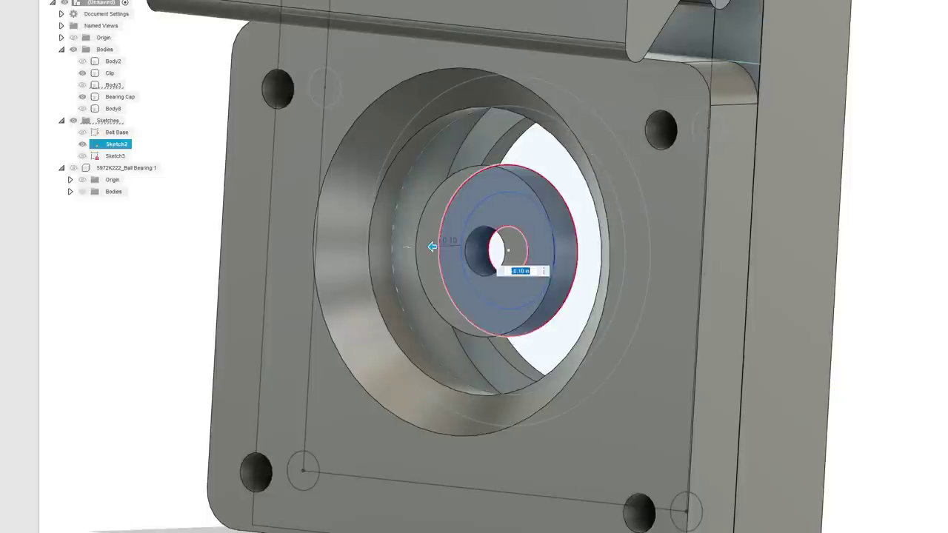
pyautogui.press('Return')
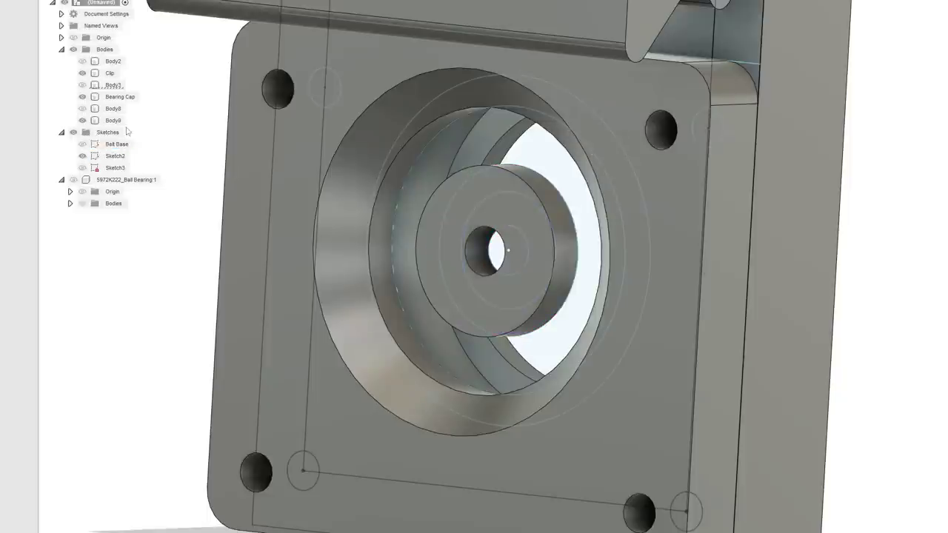
# Rename the newly extruded ring body as Shaft Cap.
pyautogui.doubleClick(112, 120)
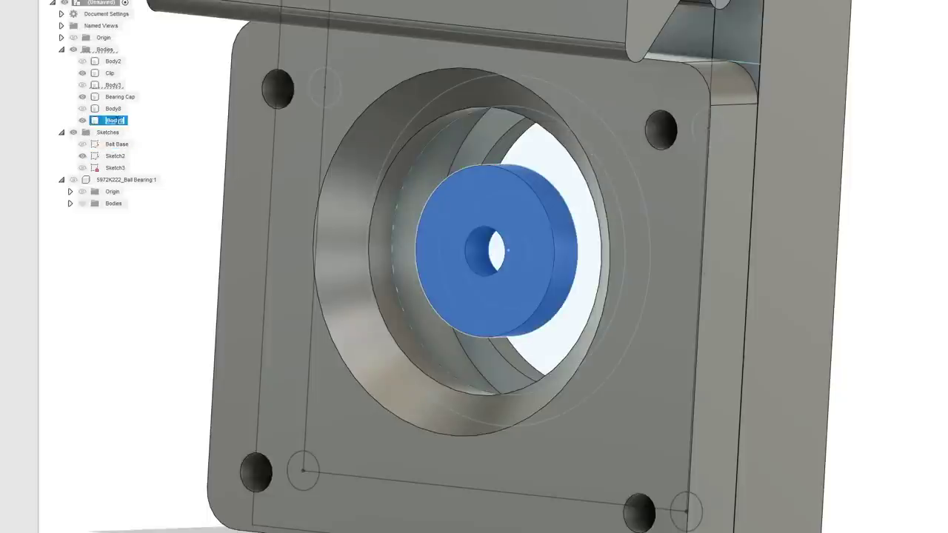
pyautogui.write('Shaft Cap')
pyautogui.click(136, 383)
pyautogui.scroll(-3, 138, 384)
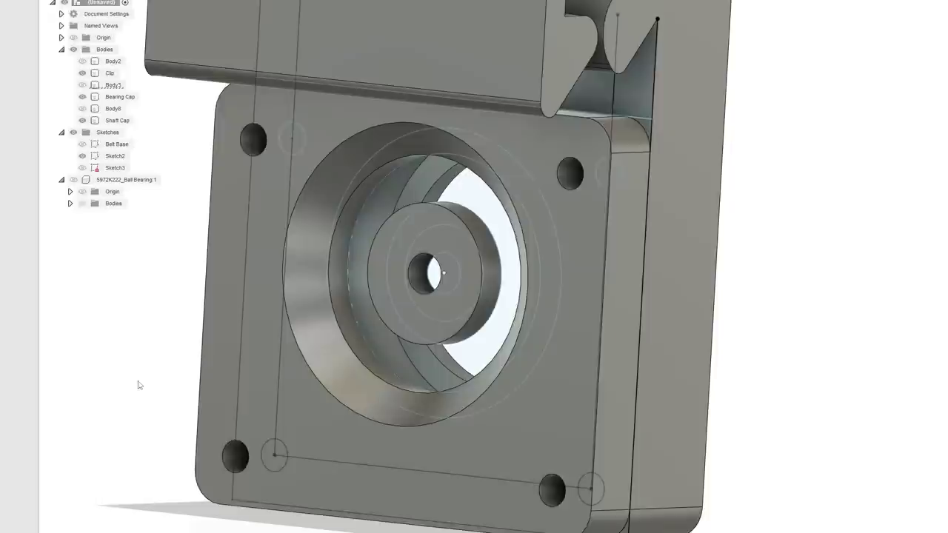
# Display the ball bearing and examine how the Shaft Cap and the shaft fit it from both sides of the clip.
pyautogui.click(74, 180)
pyautogui.scroll(-1, 128, 342)
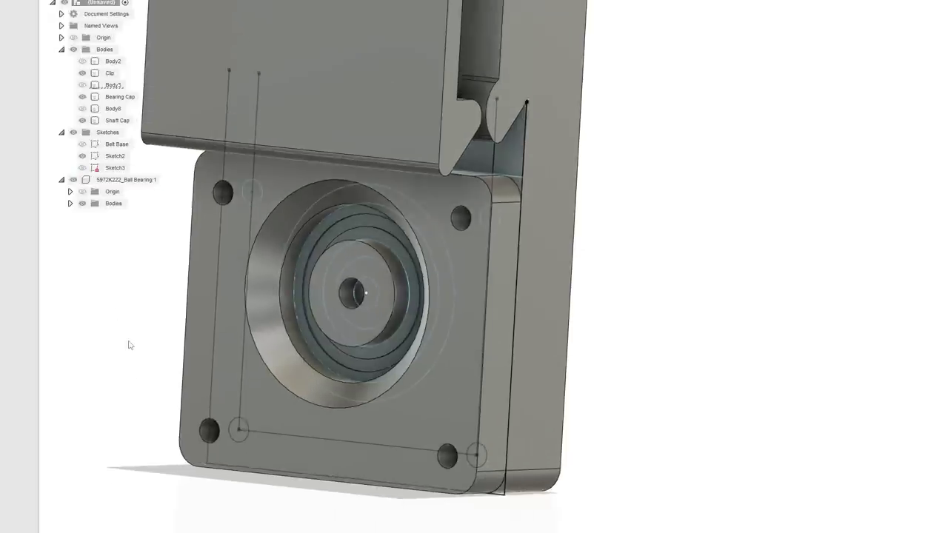
pyautogui.moveTo(182, 338); pyautogui.dragTo(299, 337, button='middle')
pyautogui.scroll(3, 491, 328)
pyautogui.scroll(2, 492, 327)
pyautogui.click(492, 327)
pyautogui.scroll(-2, 510, 307)
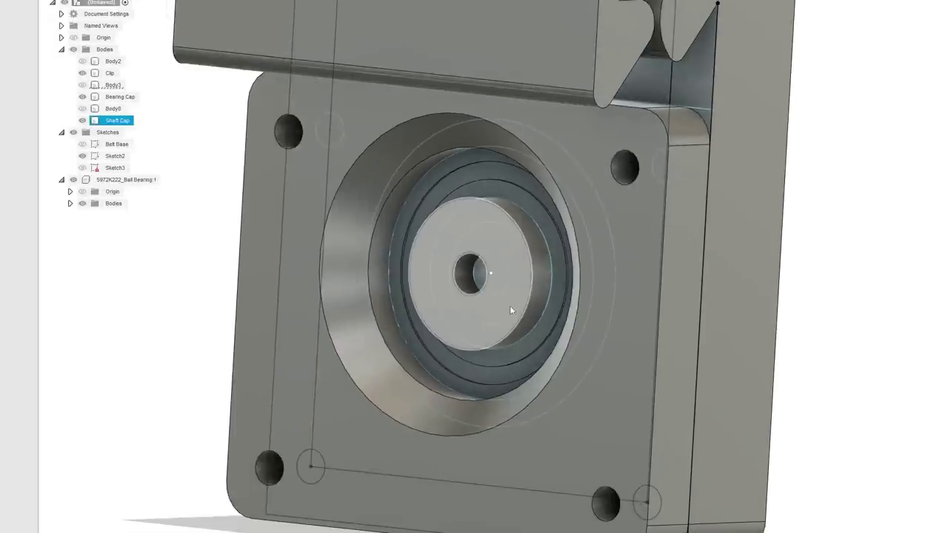
pyautogui.click(489, 273)
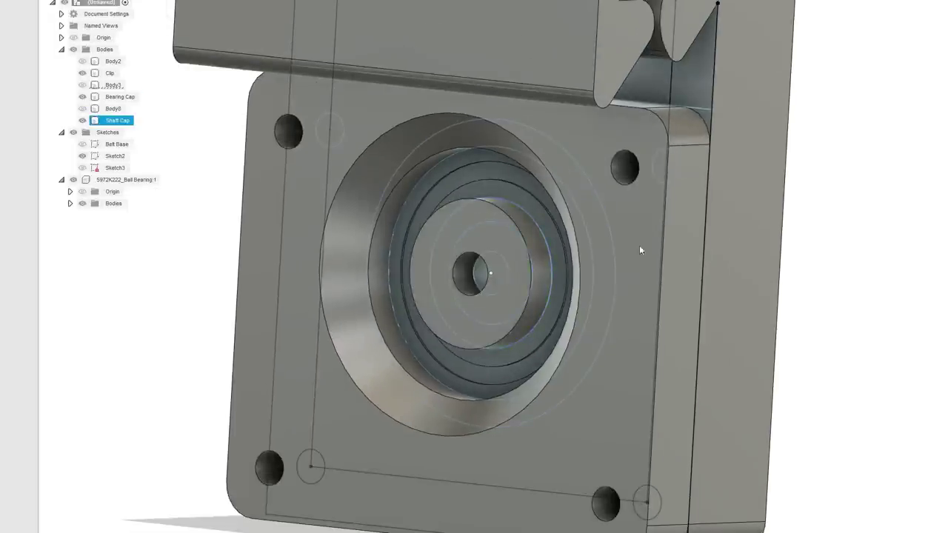
pyautogui.keyDown('shift'); pyautogui.moveTo(830, 285); pyautogui.dragTo(665, 297, button='middle'); pyautogui.keyUp('shift')
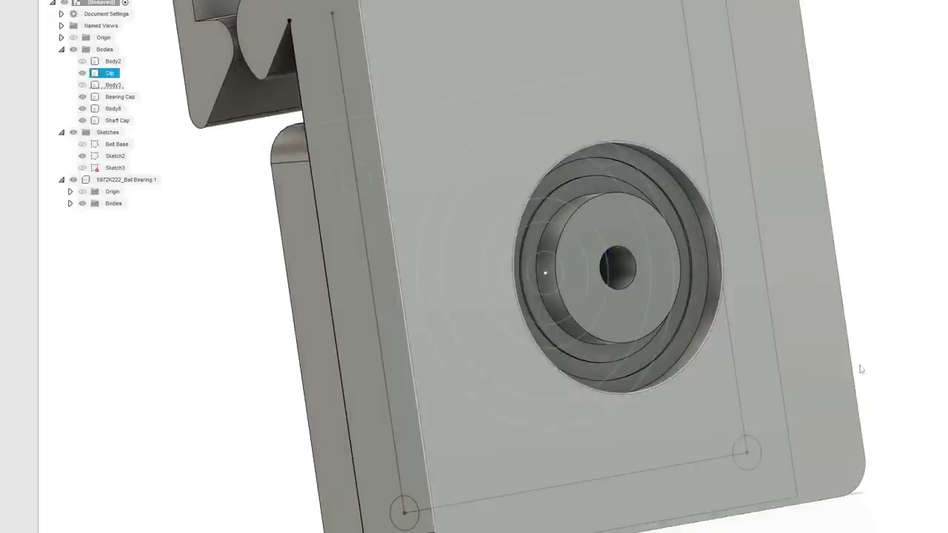
pyautogui.keyDown('shift'); pyautogui.moveTo(862, 368); pyautogui.dragTo(783, 343, button='middle'); pyautogui.keyUp('shift')
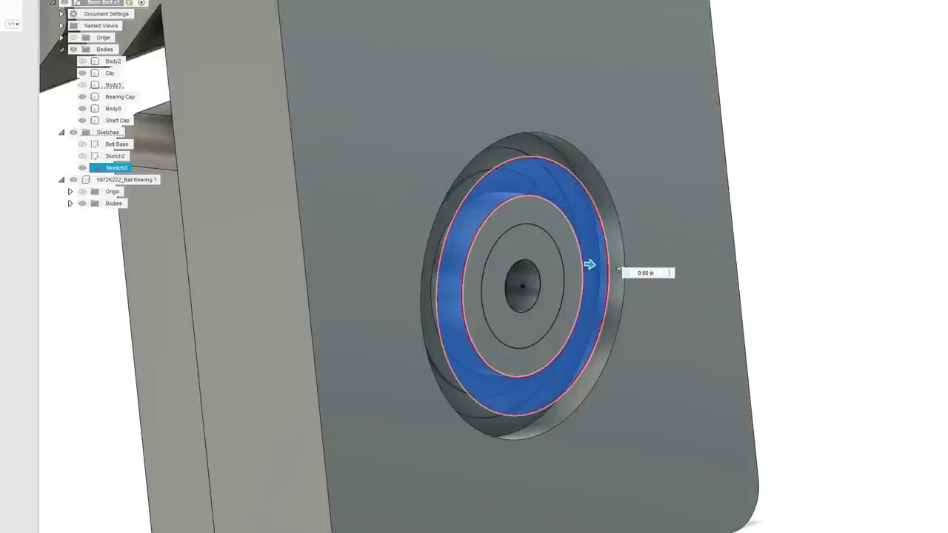
# Hide the Clip and extrude the outer ring profile of Sketch3 by -0.09 in towards the bearing to widen the shaft's flange.
pyautogui.click(803, 52)
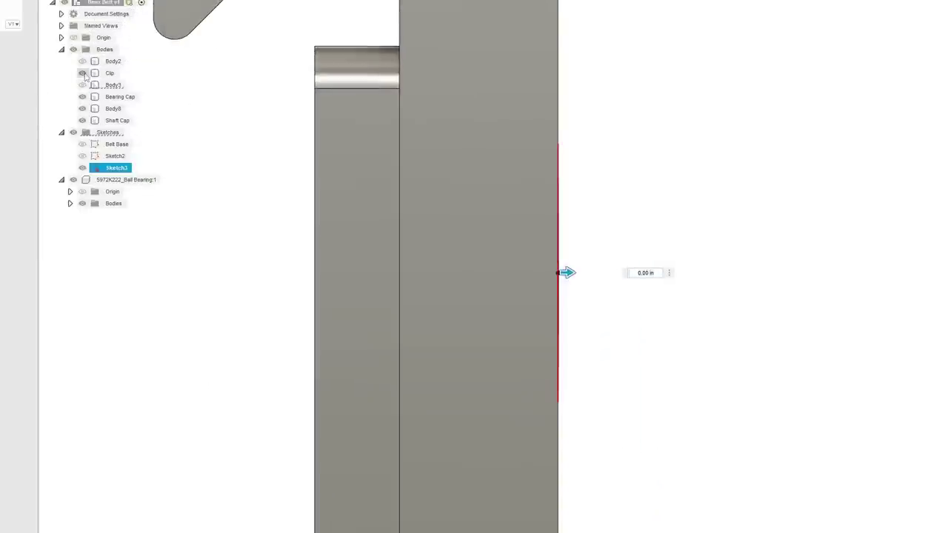
pyautogui.click(83, 74)
pyautogui.scroll(3, 551, 253)
pyautogui.moveTo(563, 267); pyautogui.dragTo(505, 264)
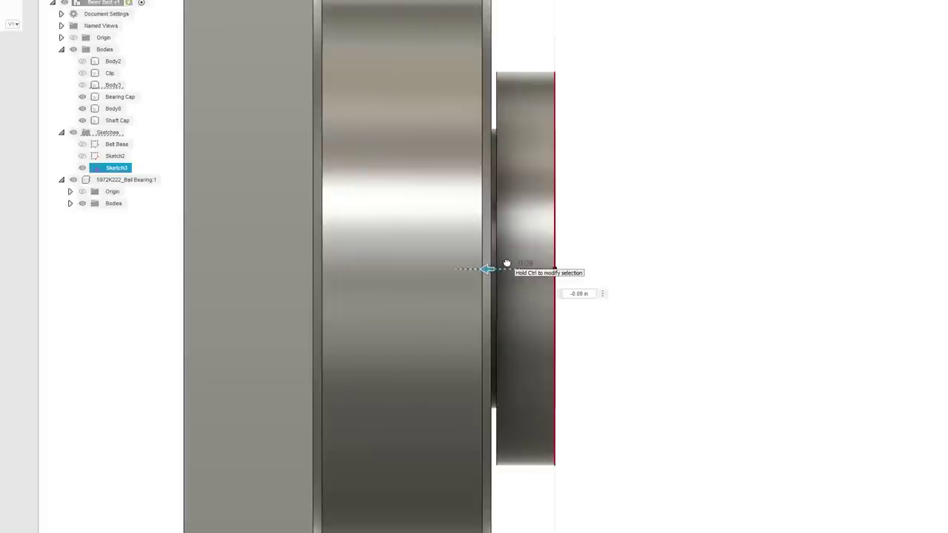
pyautogui.press('Escape')
# Hide the ball bearing and chamfer the outer edge of Body8's flange on the bearing side by 0.03 in.
pyautogui.click(73, 180)
pyautogui.keyDown('shift'); pyautogui.moveTo(554, 268); pyautogui.dragTo(582, 282, button='middle'); pyautogui.keyUp('shift')
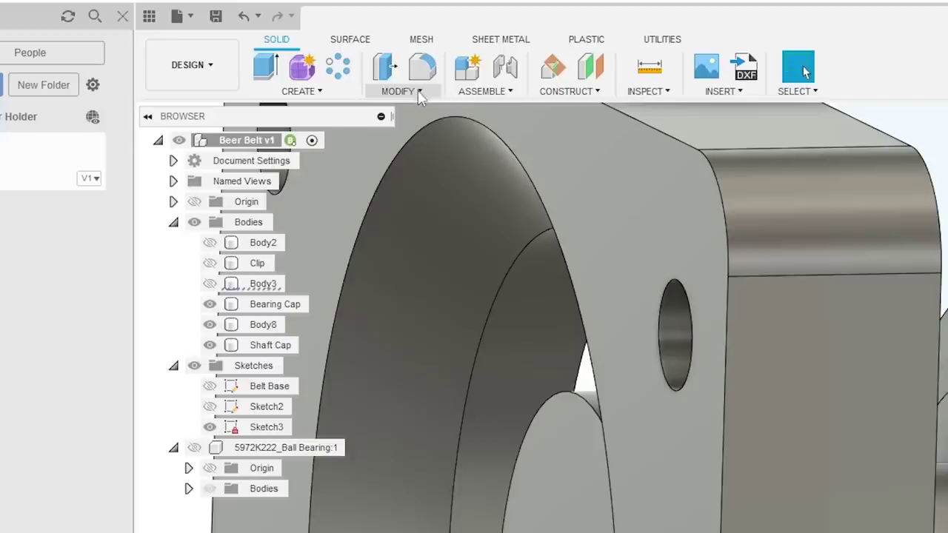
pyautogui.click(419, 92)
pyautogui.click(425, 149)
pyautogui.click(561, 119)
pyautogui.moveTo(561, 119); pyautogui.dragTo(567, 125)
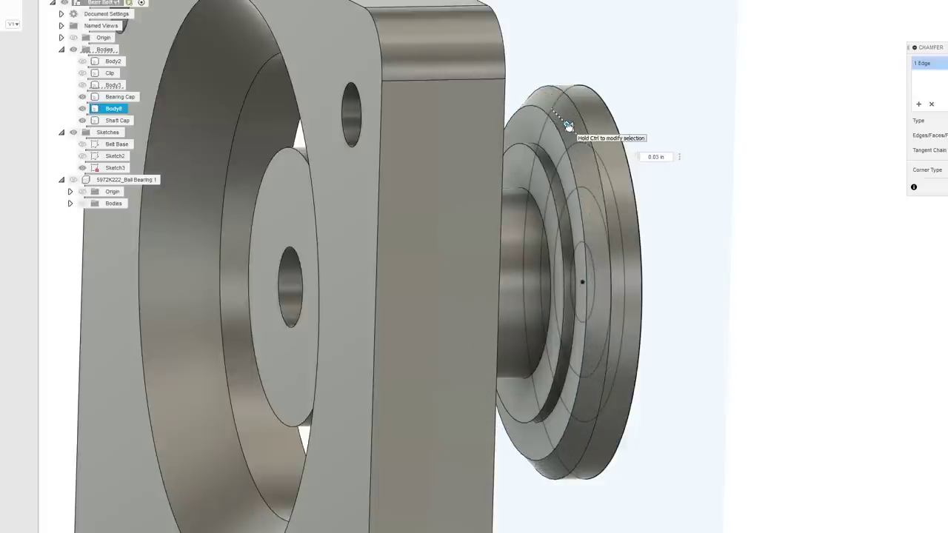
pyautogui.press('Return')
# Extrude the three concentric ring profiles of Sketch3 on the flange's outer face by 1 mm.
pyautogui.scroll(-2, 732, 255)
pyautogui.moveTo(833, 314)
pyautogui.mouseDown(button='middle')
pyautogui.moveTo(792, 273)
pyautogui.moveTo(615, 194)
pyautogui.mouseUp(button='middle')
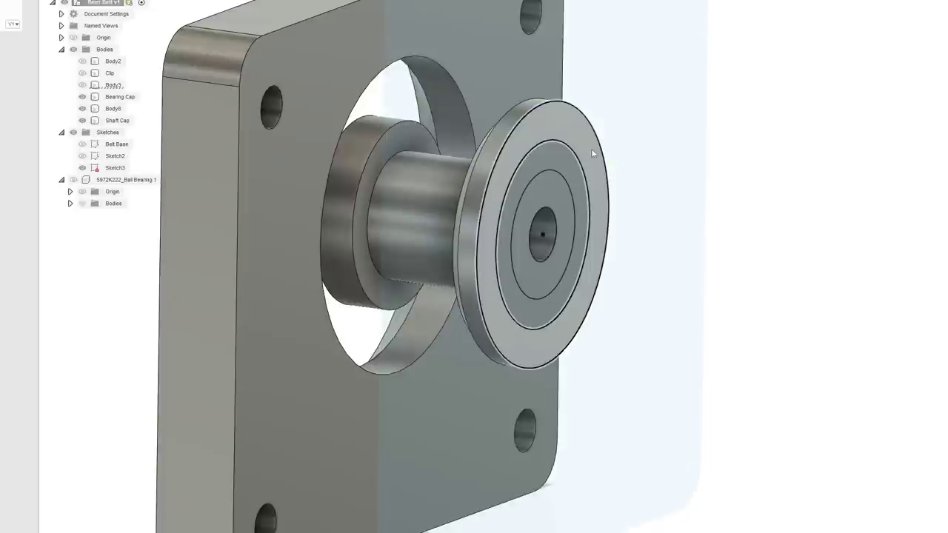
pyautogui.scroll(-5, 775, 294)
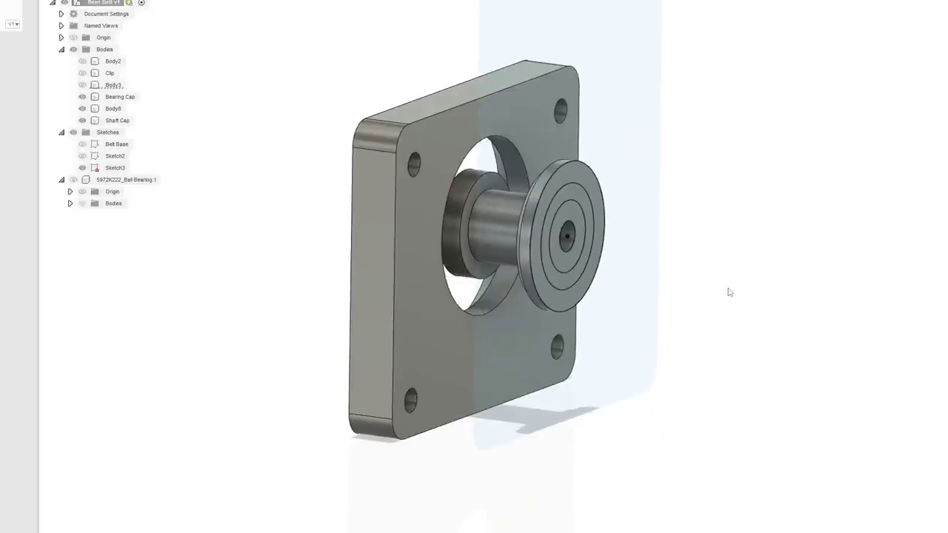
pyautogui.scroll(5, 585, 276)
pyautogui.click(549, 276)
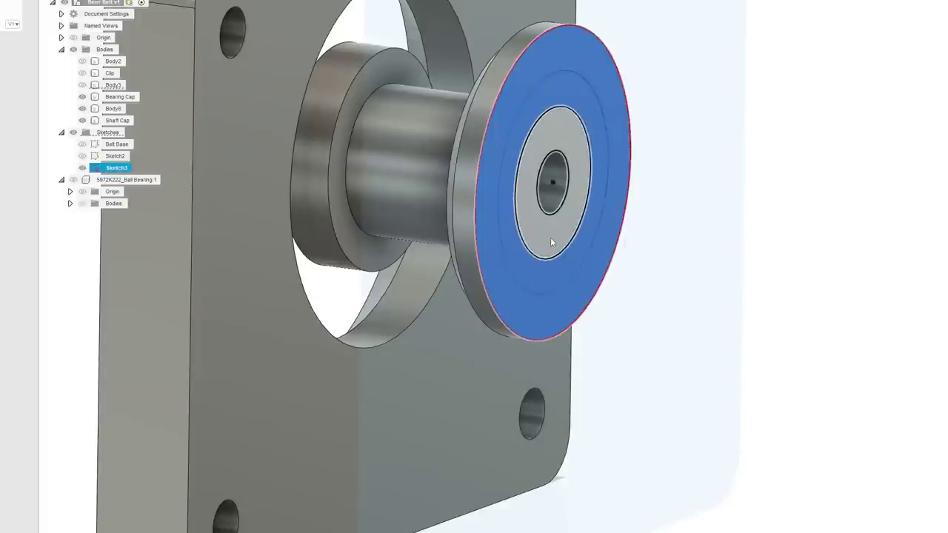
pyautogui.rightClick(551, 238)
pyautogui.click(534, 279)
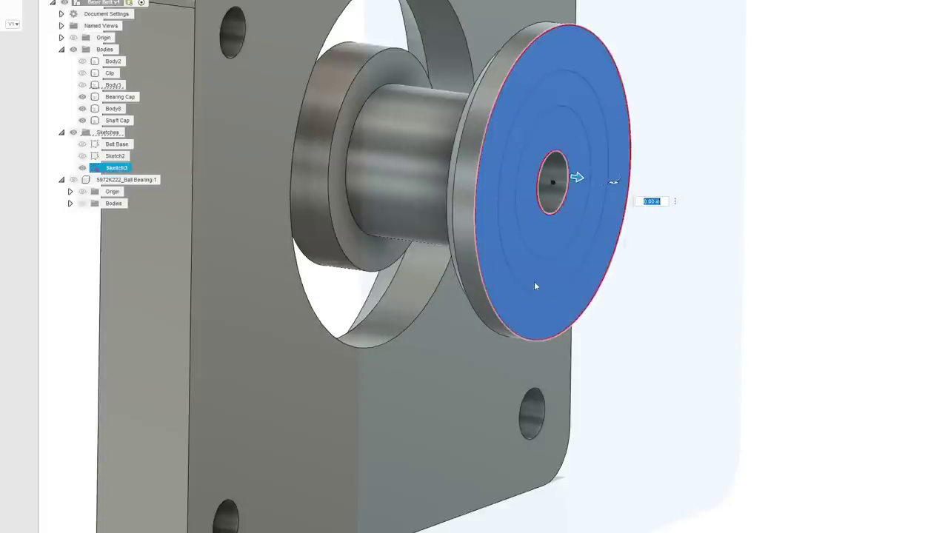
pyautogui.write('1mm')
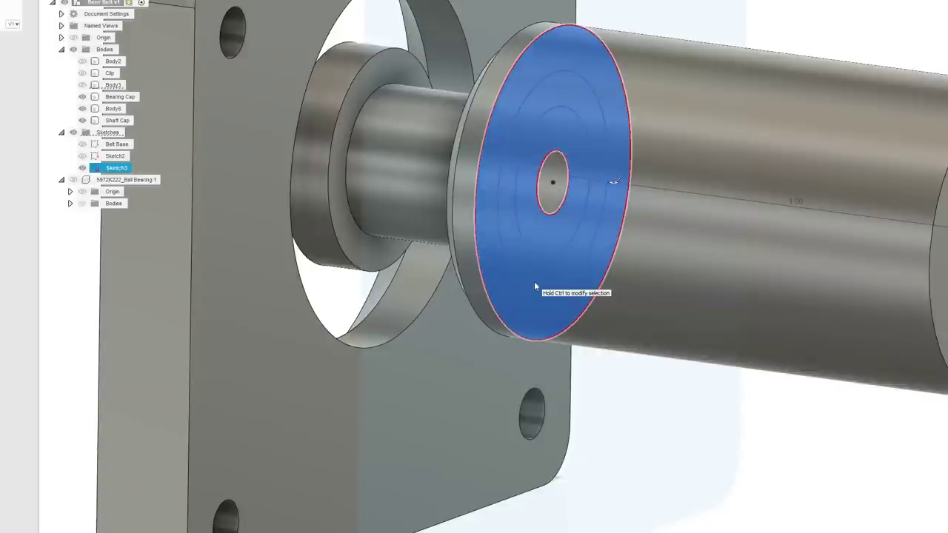
pyautogui.press('Return')
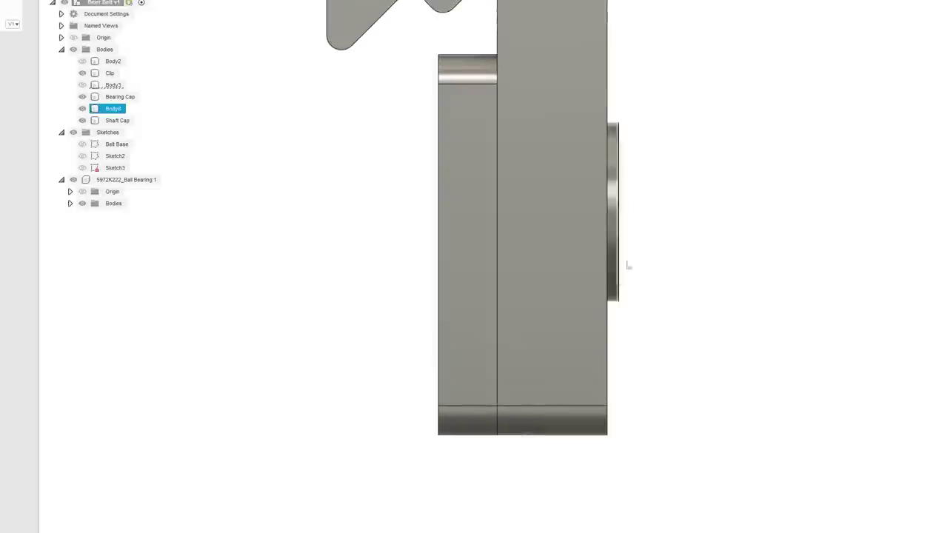
pyautogui.click(627, 265)
pyautogui.scroll(-8, 682, 267)
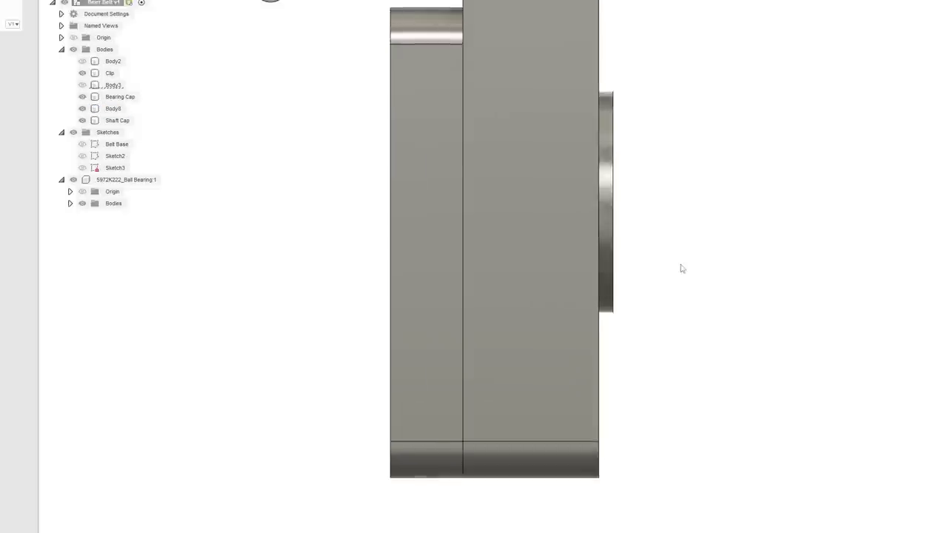
# Start a sketch on the shaft's outer face and draw a 2 in diameter circle centred on its hole.
pyautogui.scroll(-1, 667, 297)
pyautogui.moveTo(668, 297); pyautogui.dragTo(597, 339, button='middle')
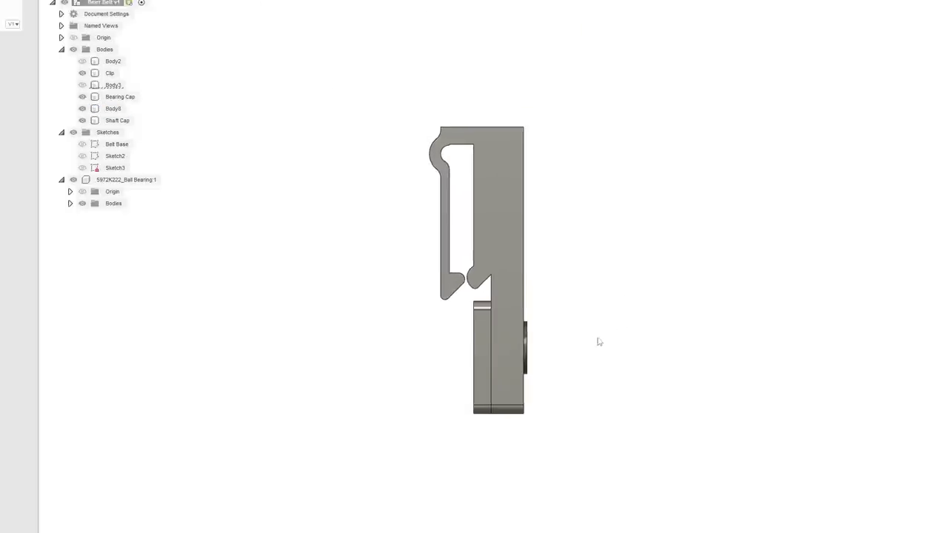
pyautogui.scroll(8, 570, 368)
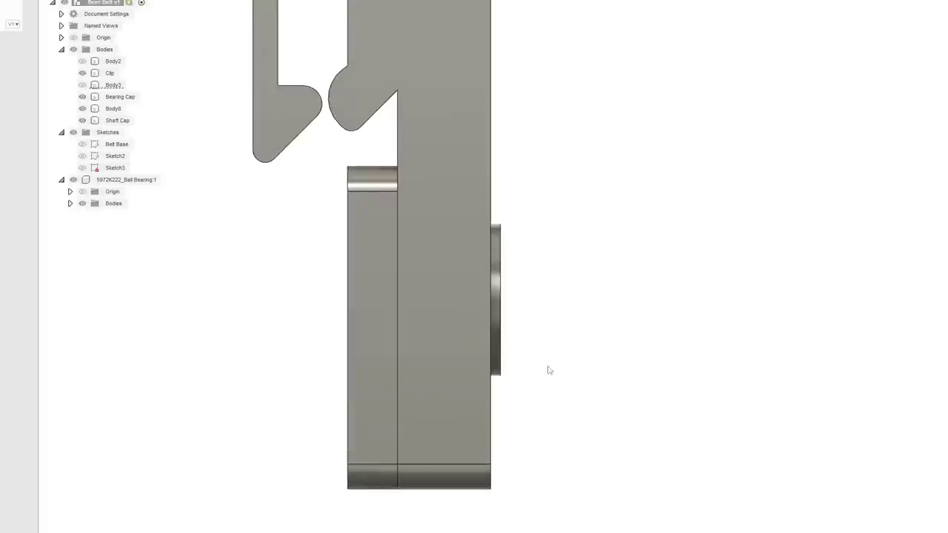
pyautogui.scroll(1, 582, 295)
pyautogui.keyDown('shift'); pyautogui.moveTo(574, 279); pyautogui.dragTo(728, 287, button='middle'); pyautogui.keyUp('shift')
pyautogui.scroll(-3, 851, 261)
pyautogui.scroll(2, 616, 395)
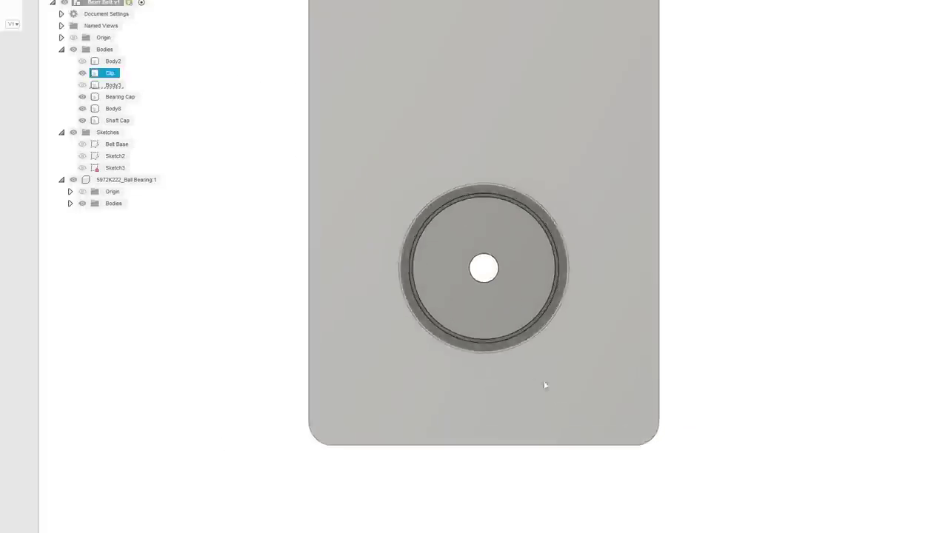
pyautogui.click(516, 306)
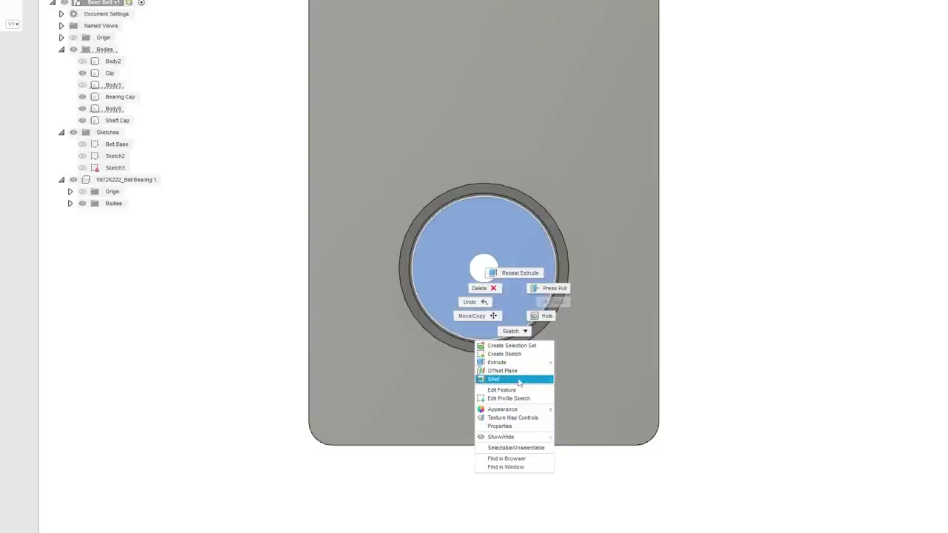
pyautogui.click(528, 355)
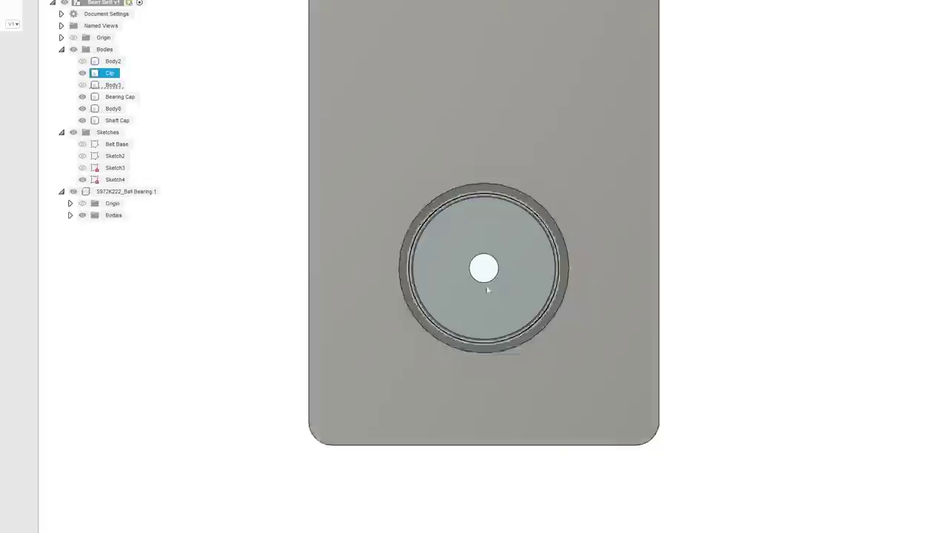
pyautogui.press('c')
pyautogui.click(483, 268)
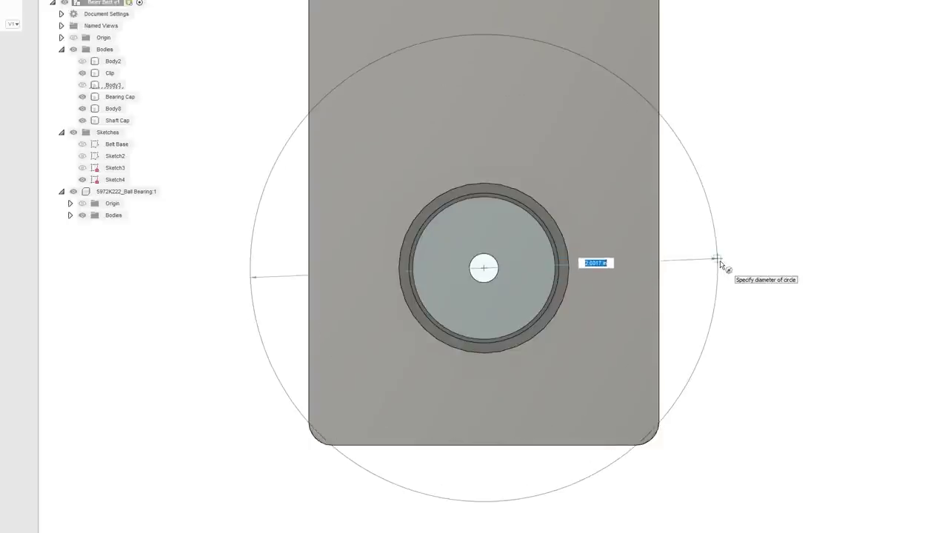
pyautogui.write('2')
pyautogui.press('Return')
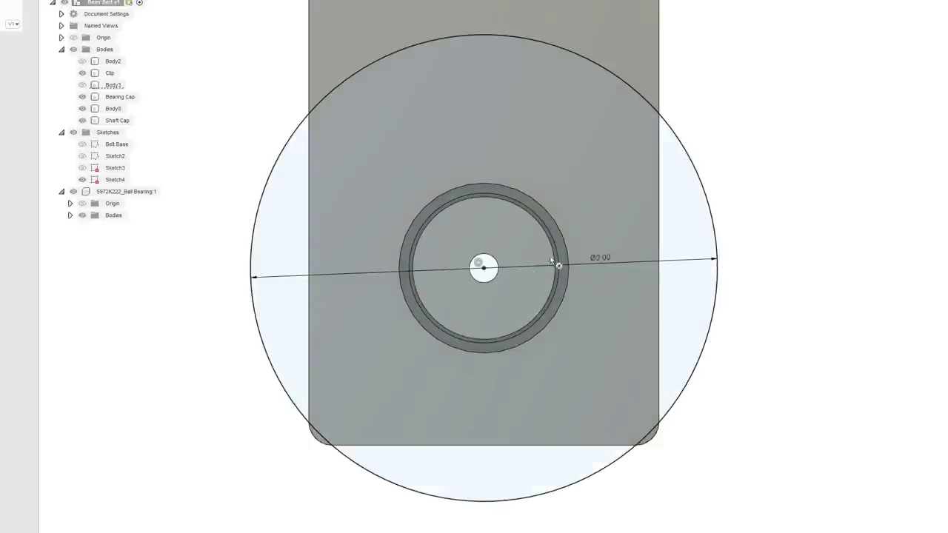
# Draw a 5 in vertical line from the midpoint of the clip's top edge down through the circle's centre.
pyautogui.scroll(-3, 520, 284)
pyautogui.keyDown('shift'); pyautogui.moveTo(829, 249); pyautogui.dragTo(941, 278, button='middle'); pyautogui.keyUp('shift')
pyautogui.scroll(-3, 746, 276)
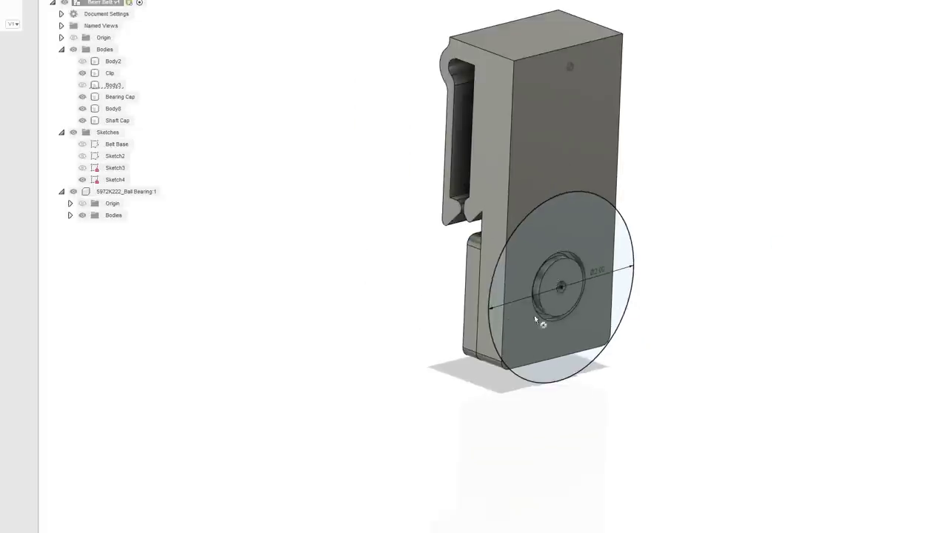
pyautogui.scroll(3, 725, 269)
pyautogui.moveTo(725, 269); pyautogui.dragTo(694, 270, button='middle')
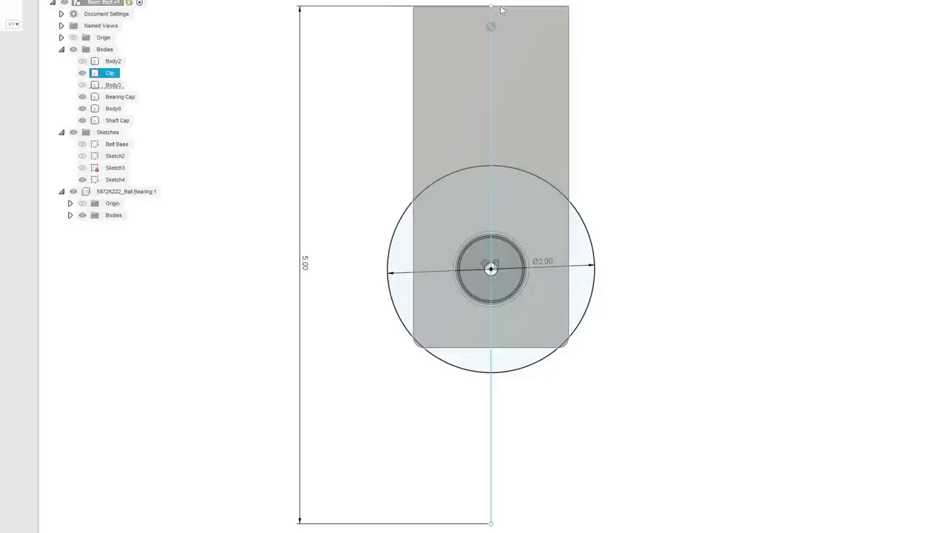
pyautogui.press('Escape')
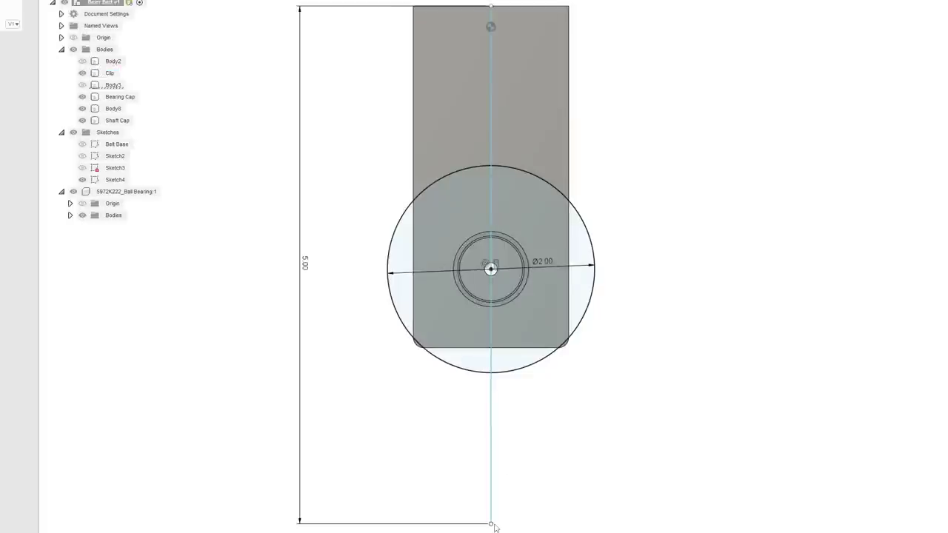
# Outline the swing plate with a horizontal line at the vertical line's lower end and vertical sides running up to the circle.
pyautogui.scroll(-2, 497, 328)
pyautogui.scroll(1, 466, 371)
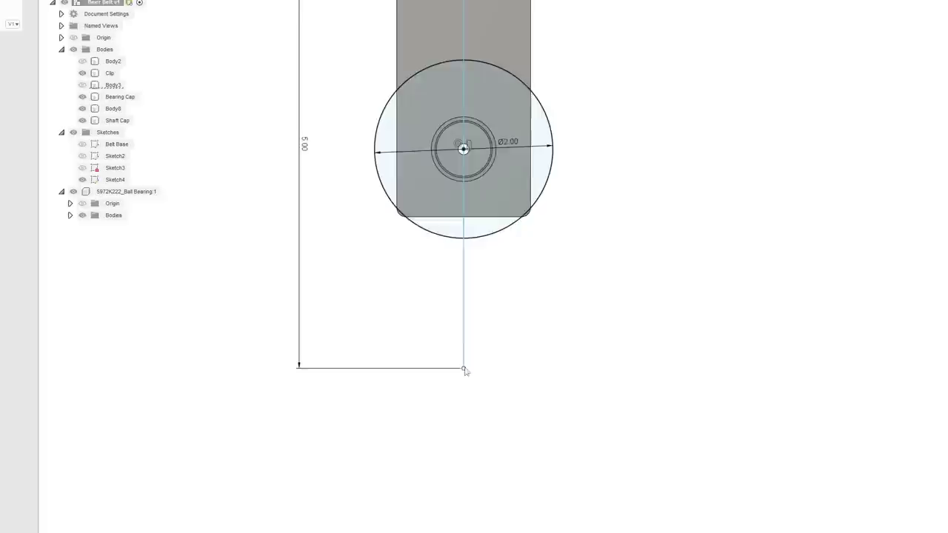
pyautogui.scroll(-2, 479, 368)
pyautogui.moveTo(479, 367); pyautogui.dragTo(484, 280, button='middle')
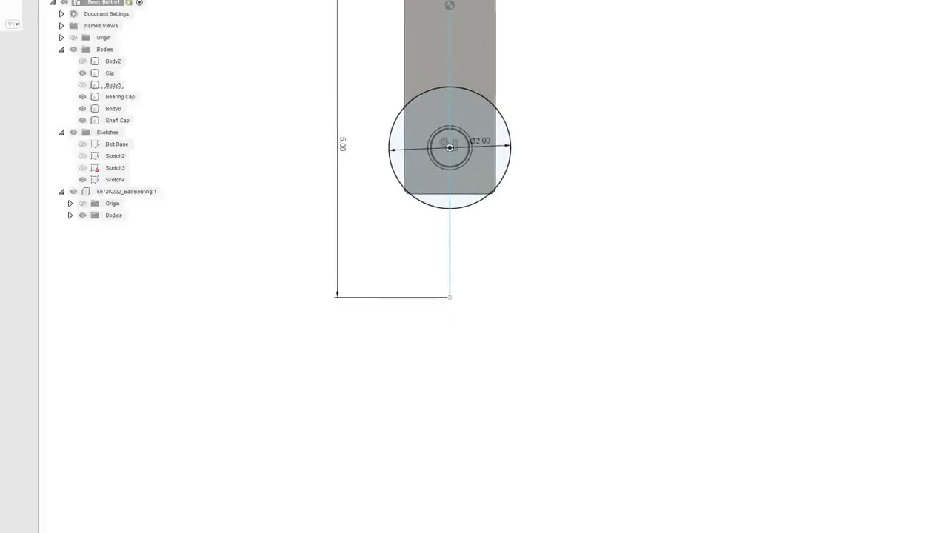
pyautogui.click(106, 0)
pyautogui.scroll(1, 479, 294)
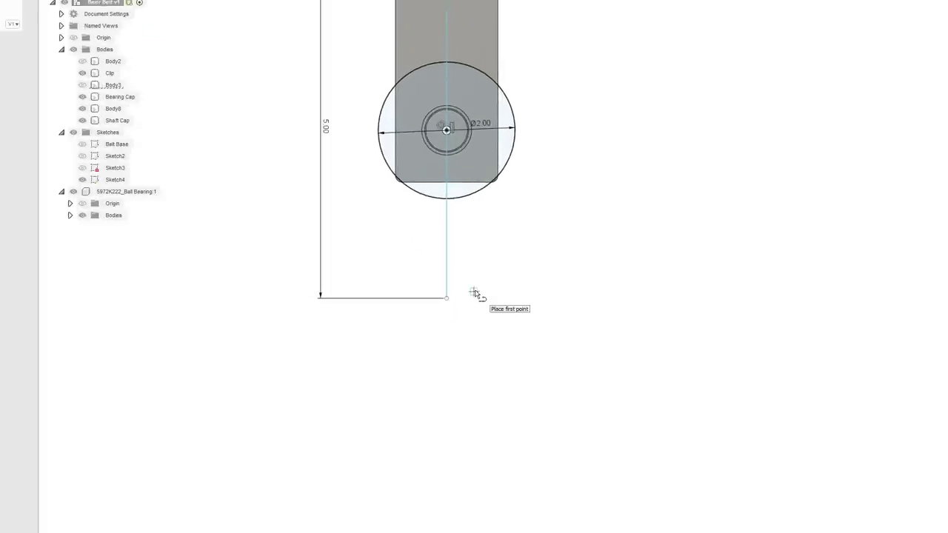
pyautogui.scroll(2, 478, 317)
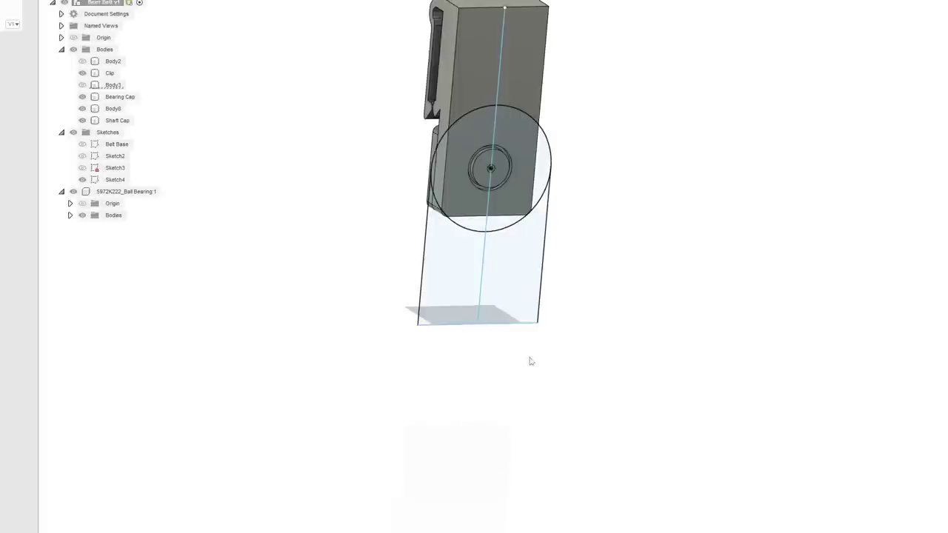
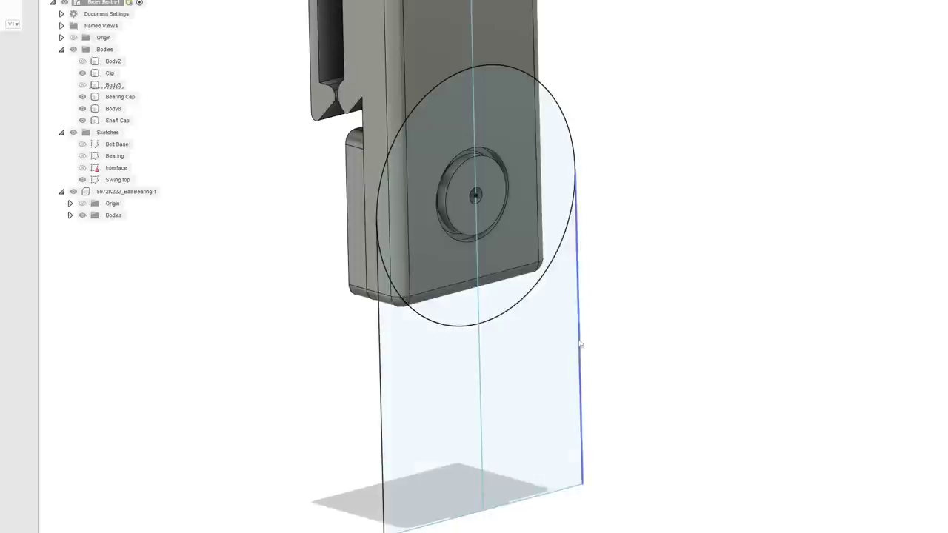
# Extrude the right half of the Swing top profile below the circle by 0.25 in away from the clip.
pyautogui.scroll(3, 586, 301)
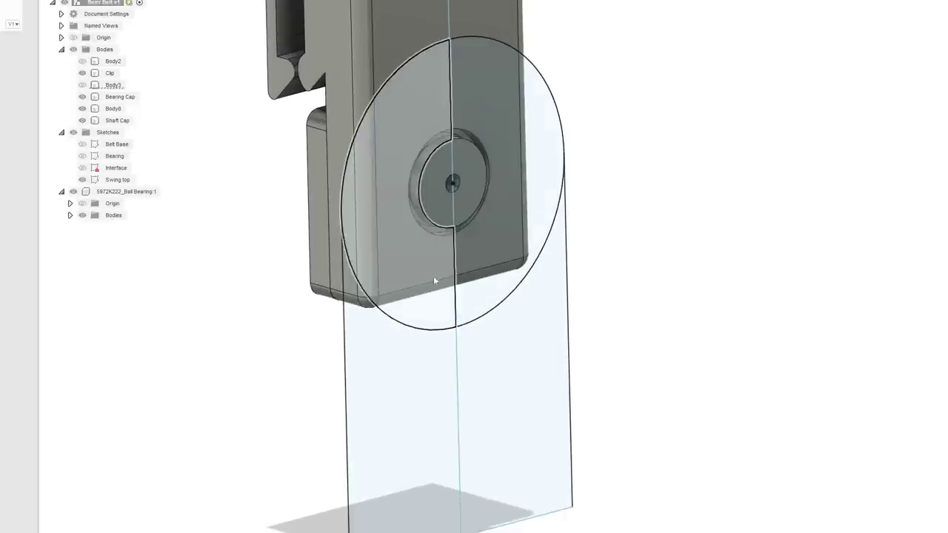
pyautogui.click(501, 349)
pyautogui.rightClick(502, 349)
pyautogui.click(497, 392)
pyautogui.moveTo(518, 345); pyautogui.dragTo(541, 353)
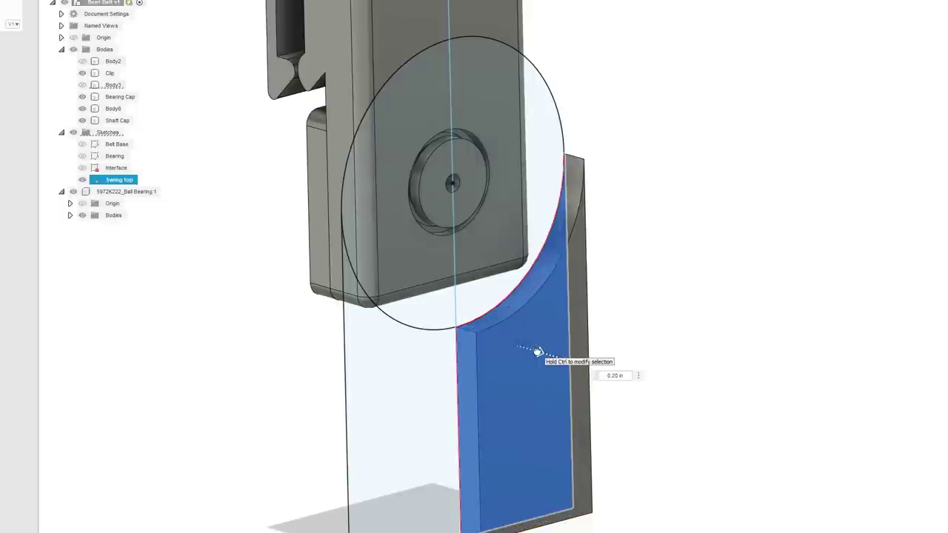
pyautogui.write('25')
pyautogui.scroll(-2, 544, 354)
pyautogui.moveTo(545, 353)
pyautogui.keyDown('shift'); pyautogui.mouseDown(button='middle')
pyautogui.moveTo(617, 334)
pyautogui.moveTo(574, 332)
pyautogui.moveTo(549, 409)
pyautogui.mouseUp(button='middle'); pyautogui.keyUp('shift')
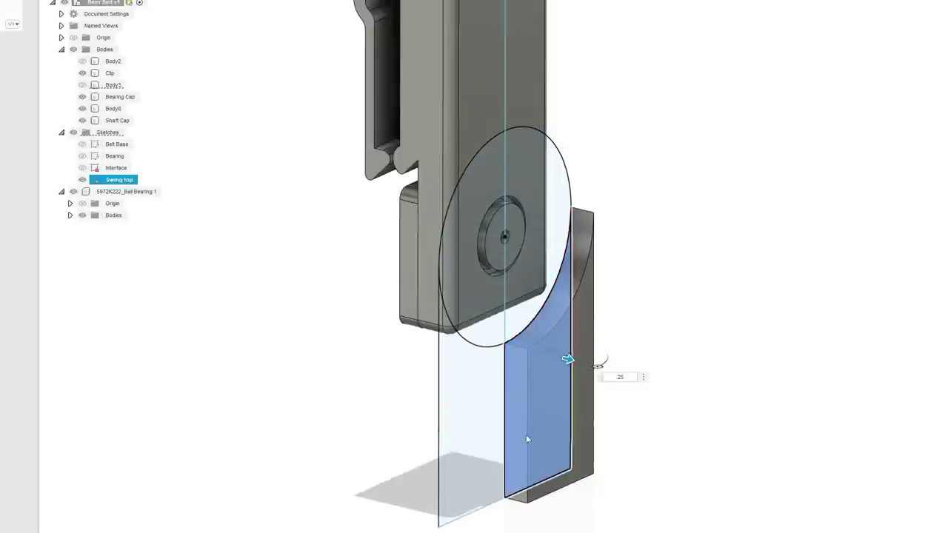
pyautogui.press('Return')
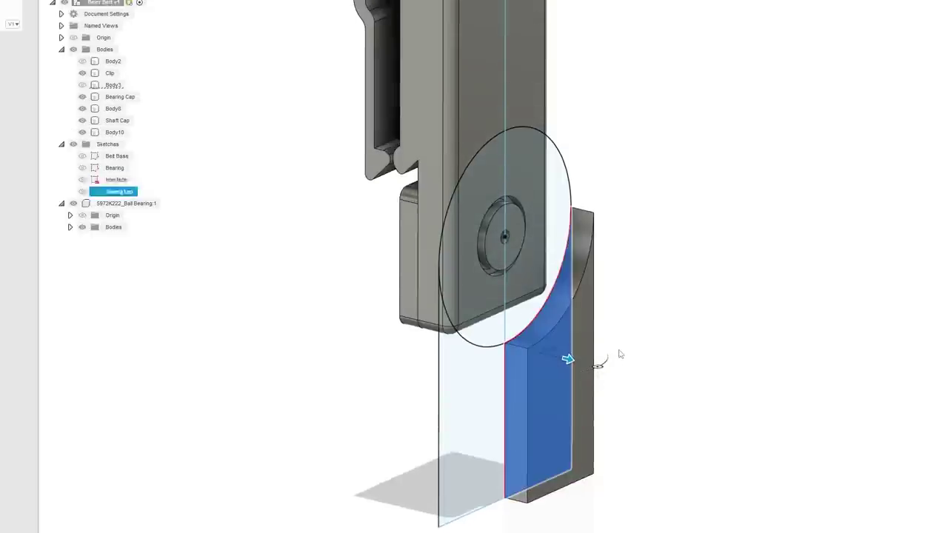
# On a new sketch on the extruded plate's narrow centreline face, draw a 3 in horizontal line outward from its lower outer corner.
pyautogui.scroll(-2, 622, 353)
pyautogui.moveTo(724, 328); pyautogui.dragTo(599, 237, button='middle')
pyautogui.moveTo(513, 339); pyautogui.dragTo(560, 312, button='middle')
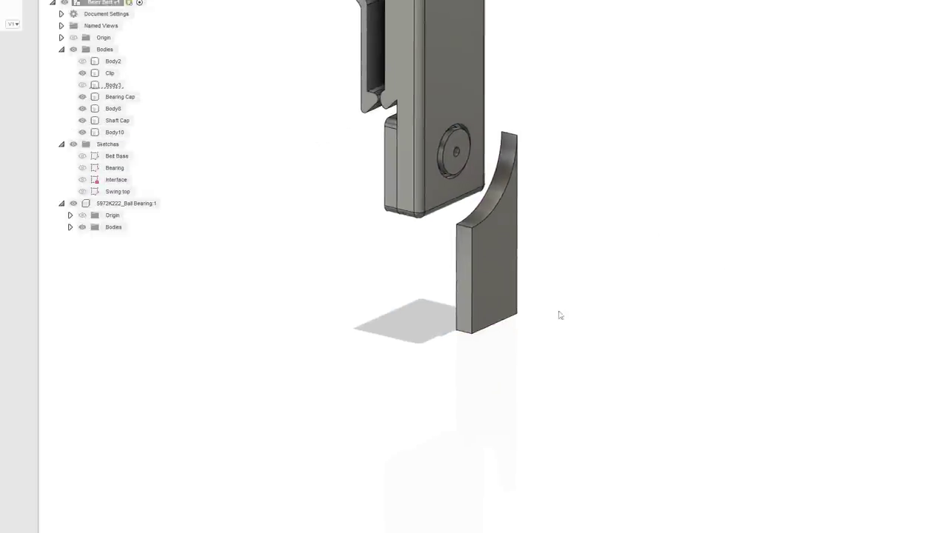
pyautogui.scroll(5, 442, 345)
pyautogui.rightClick(468, 269)
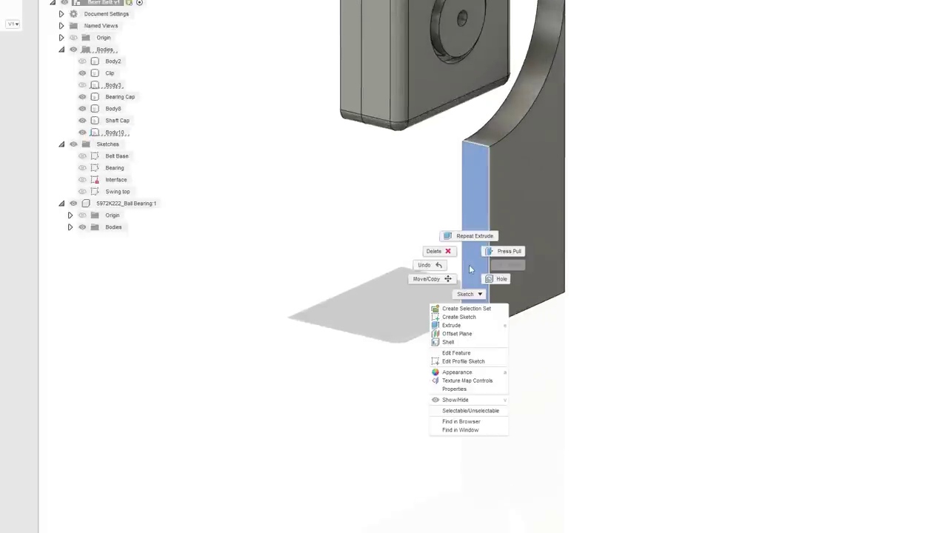
pyautogui.click(459, 317)
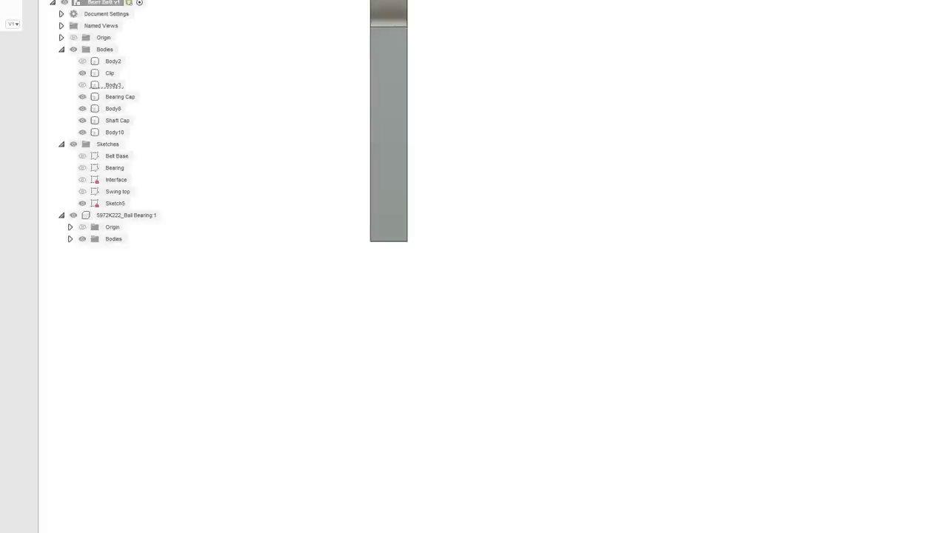
pyautogui.click(407, 243)
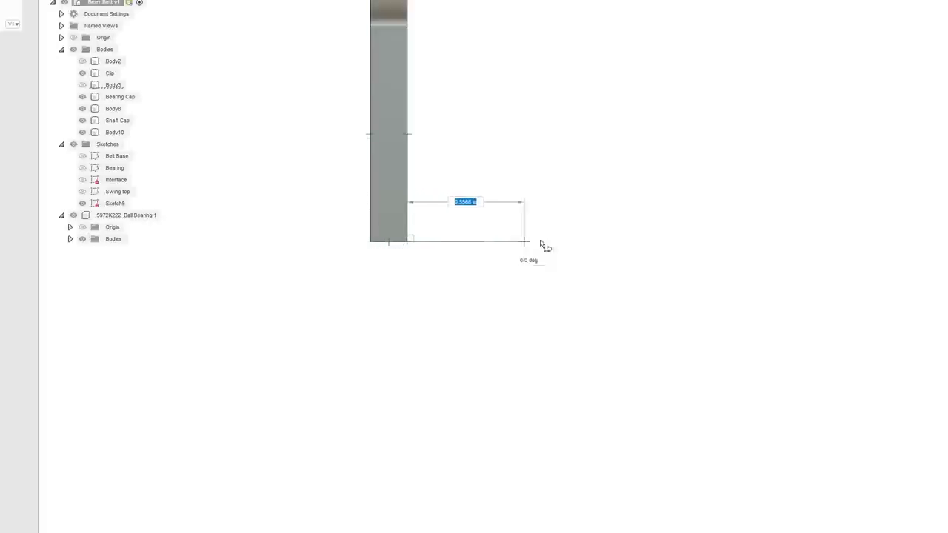
pyautogui.write('3')
pyautogui.press('Tab')
pyautogui.click(552, 243)
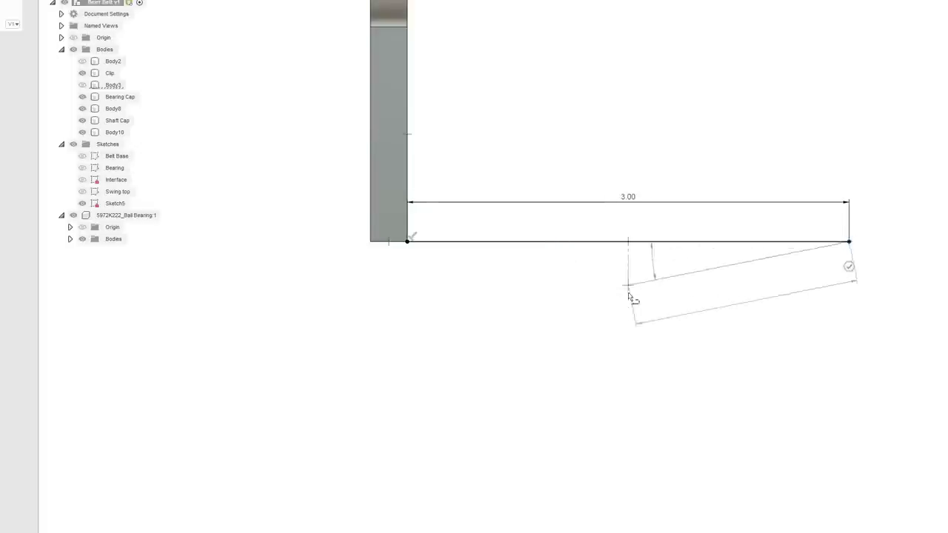
# Continue the 3 in line horizontally outward with a 0.2 in segment and finish the line.
pyautogui.scroll(-3, 567, 395)
pyautogui.scroll(-1, 621, 421)
pyautogui.scroll(-1, 621, 421)
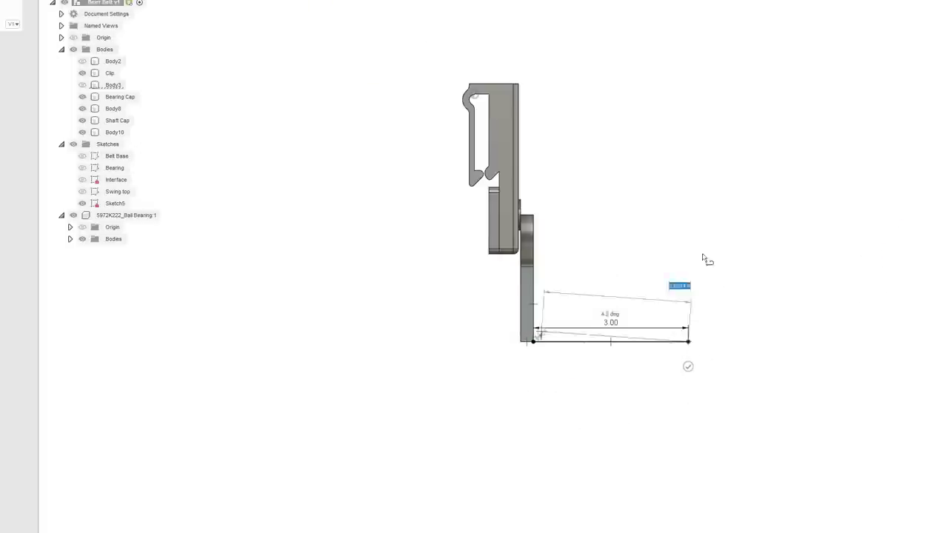
pyautogui.keyDown('shift'); pyautogui.moveTo(571, 279); pyautogui.dragTo(519, 285, button='middle'); pyautogui.keyUp('shift')
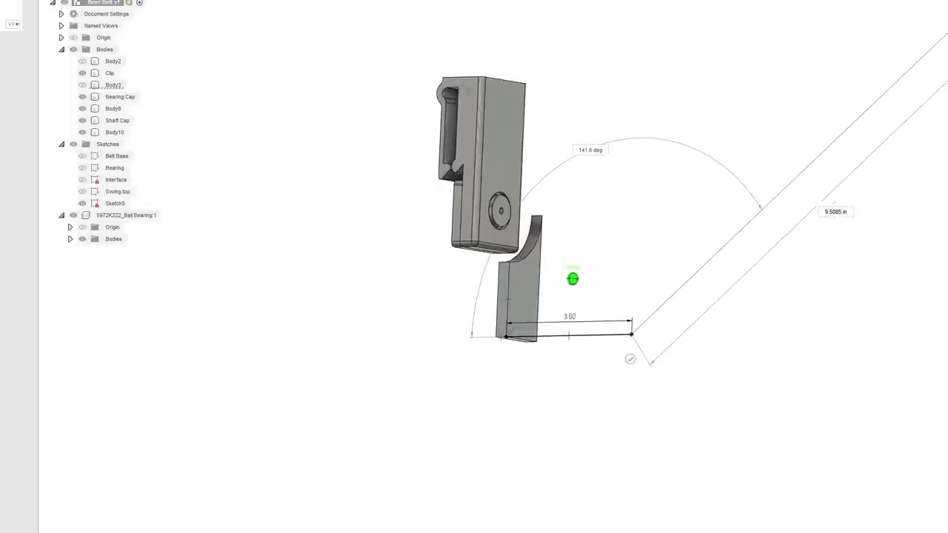
pyautogui.write('.125')
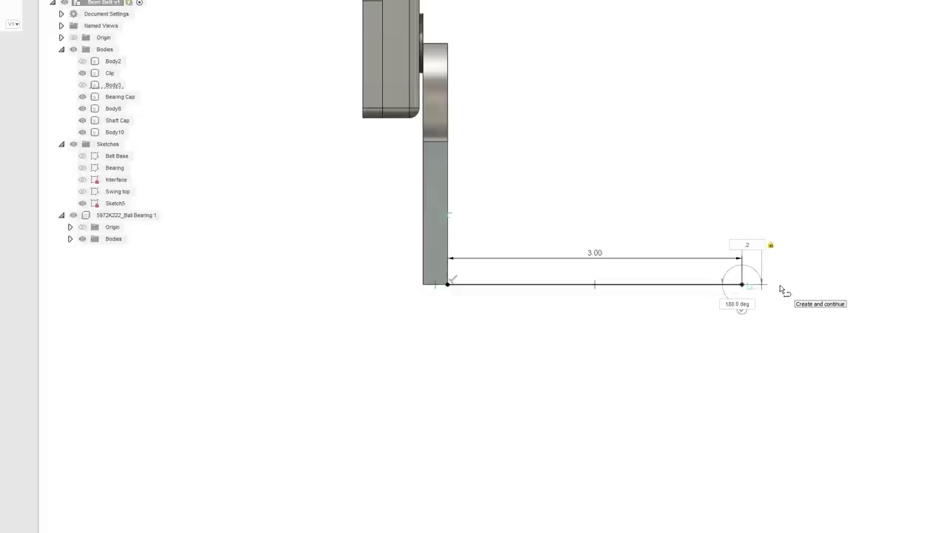
pyautogui.press('Return')
pyautogui.press('Escape')
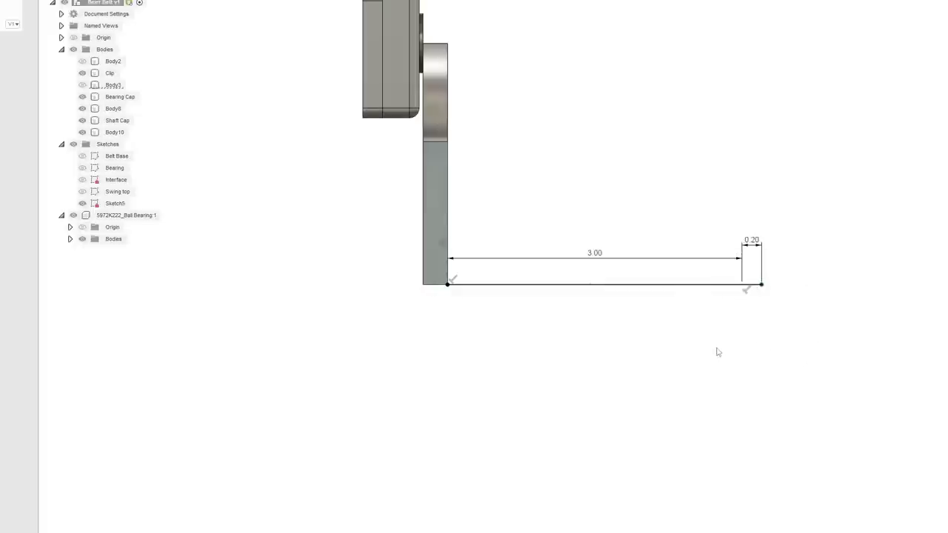
# Draw a 3.5 in vertical line down from the outer end of the 3 in line and close the rectangle back to the plate's corner.
pyautogui.moveTo(718, 352); pyautogui.dragTo(654, 334, button='middle')
pyautogui.scroll(1, 653, 334)
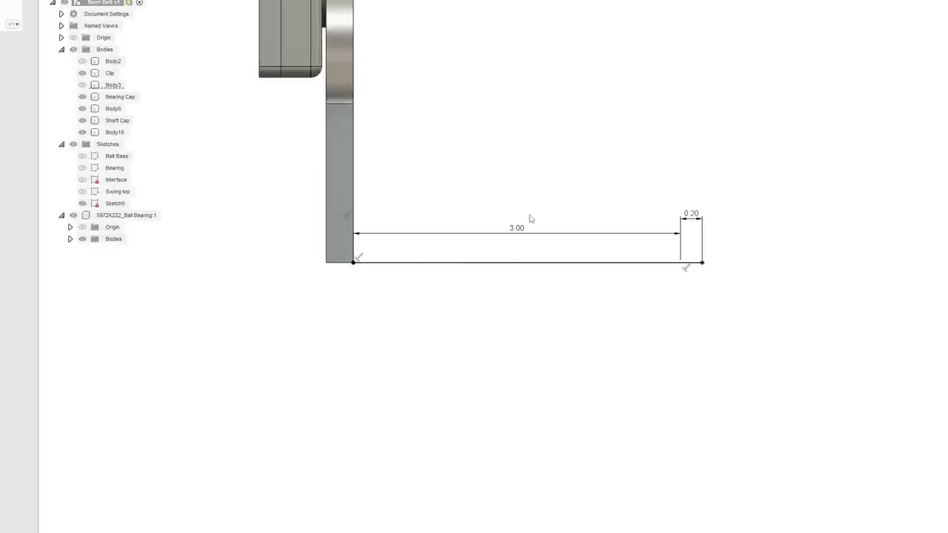
pyautogui.scroll(-1, 545, 316)
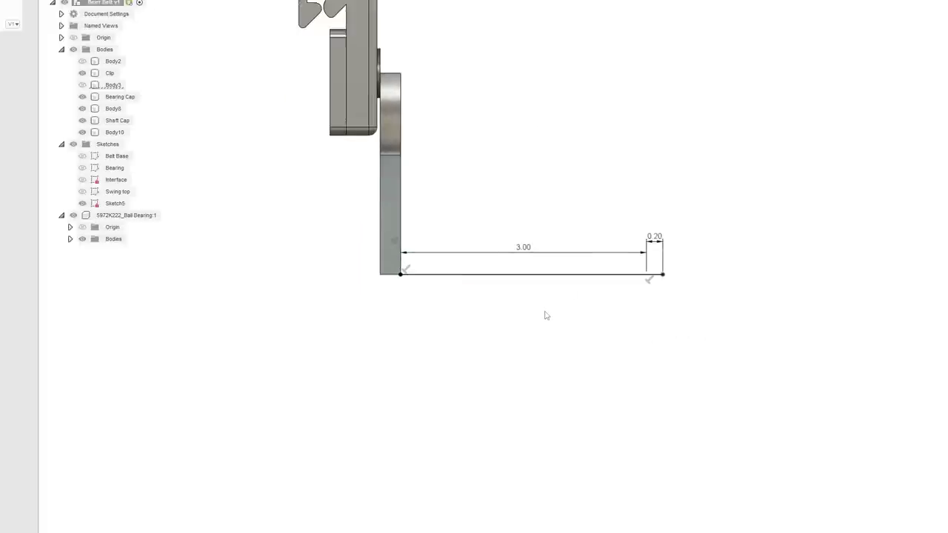
pyautogui.scroll(-1, 545, 315)
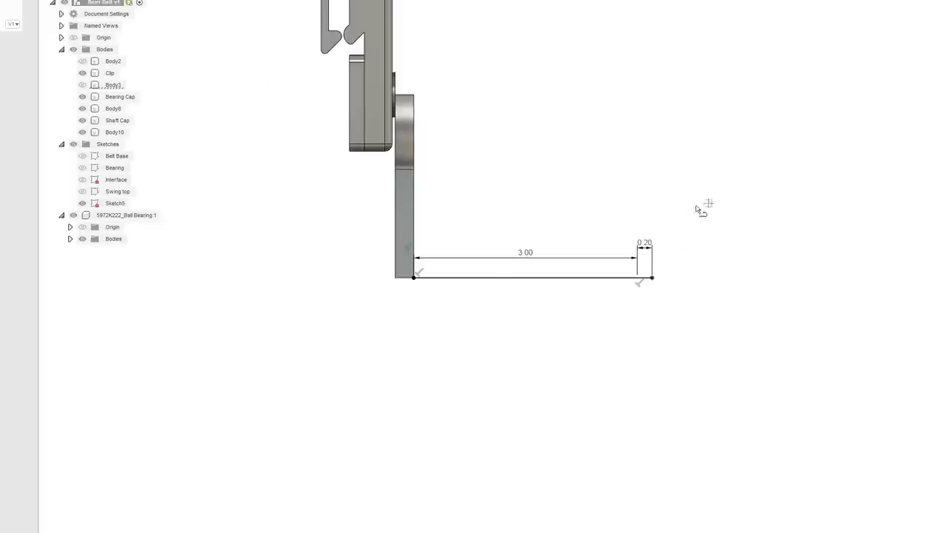
pyautogui.scroll(3, 639, 296)
pyautogui.click(626, 276)
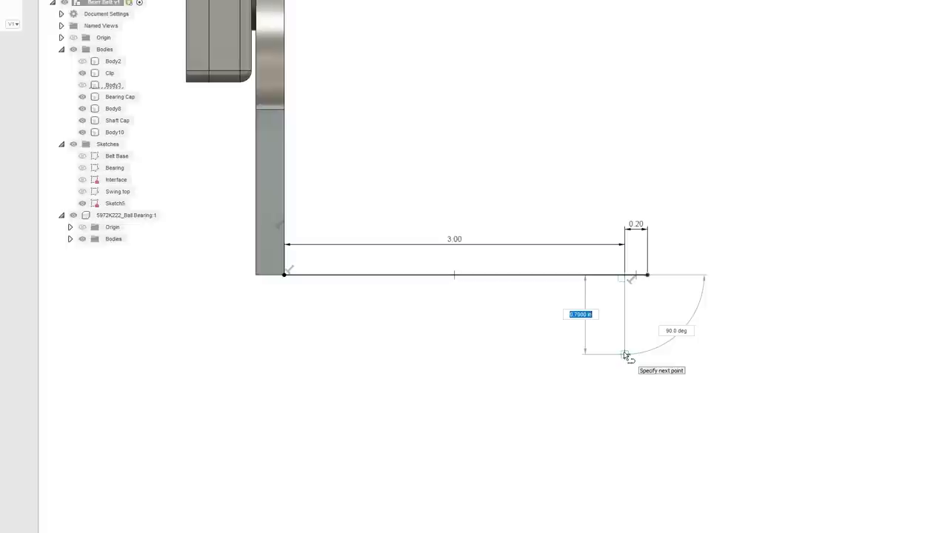
pyautogui.write('3.5')
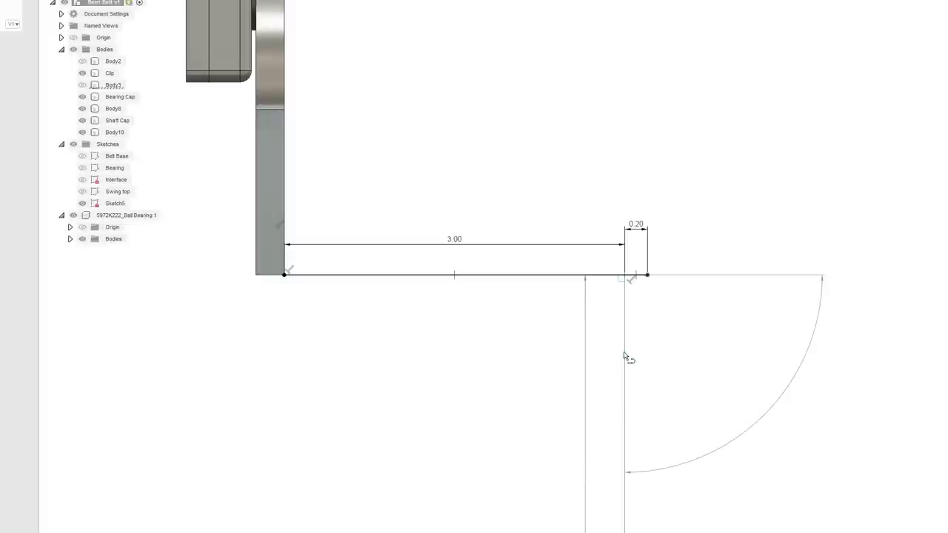
pyautogui.press('Return')
pyautogui.scroll(-2, 526, 422)
pyautogui.moveTo(459, 474); pyautogui.dragTo(448, 314, button='middle')
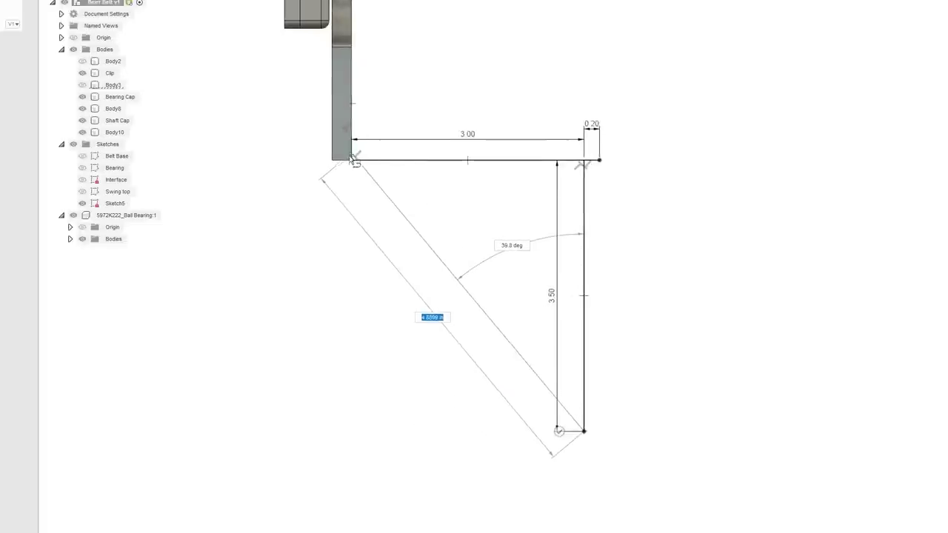
pyautogui.click(353, 433)
pyautogui.click(352, 160)
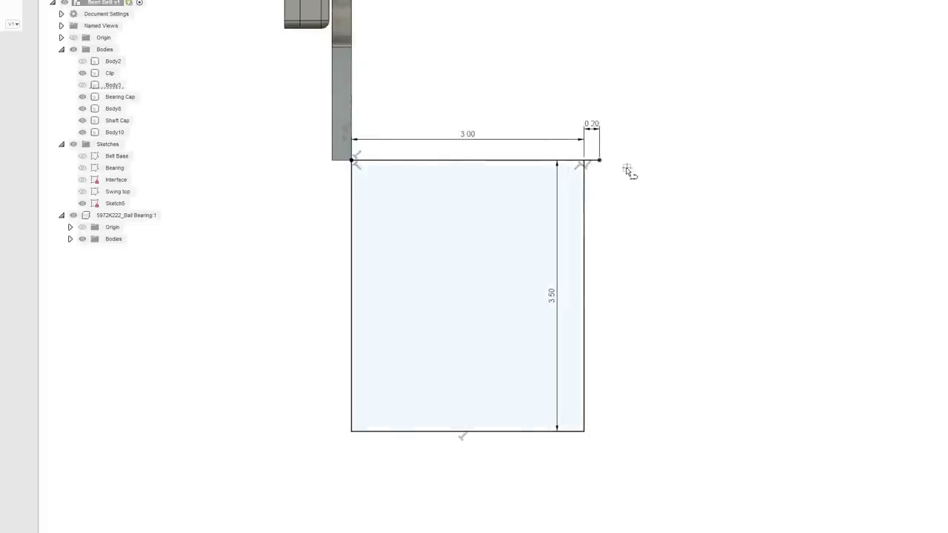
# Close narrow strips along both long sides of the rectangle, one below the 0.2 in segment and one below the plate.
pyautogui.click(599, 161)
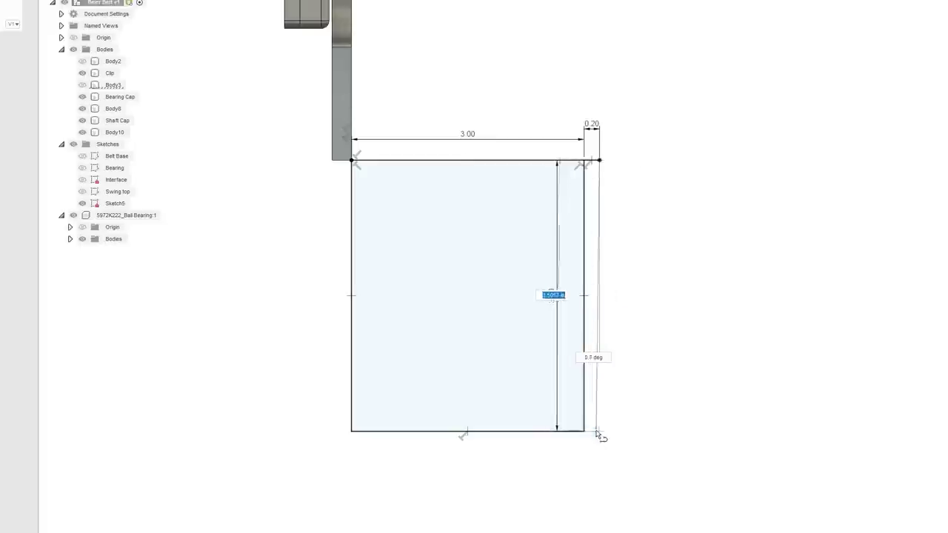
pyautogui.click(600, 432)
pyautogui.click(584, 431)
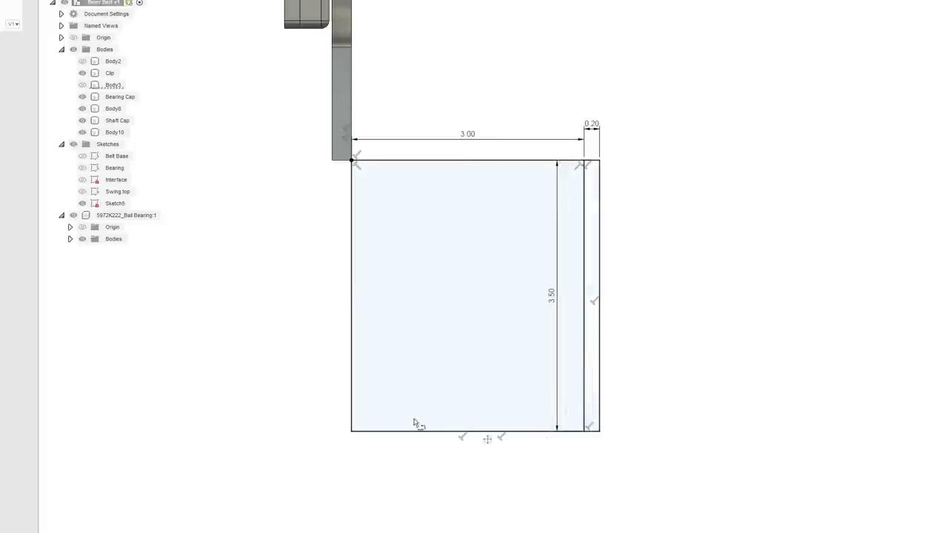
pyautogui.click(332, 160)
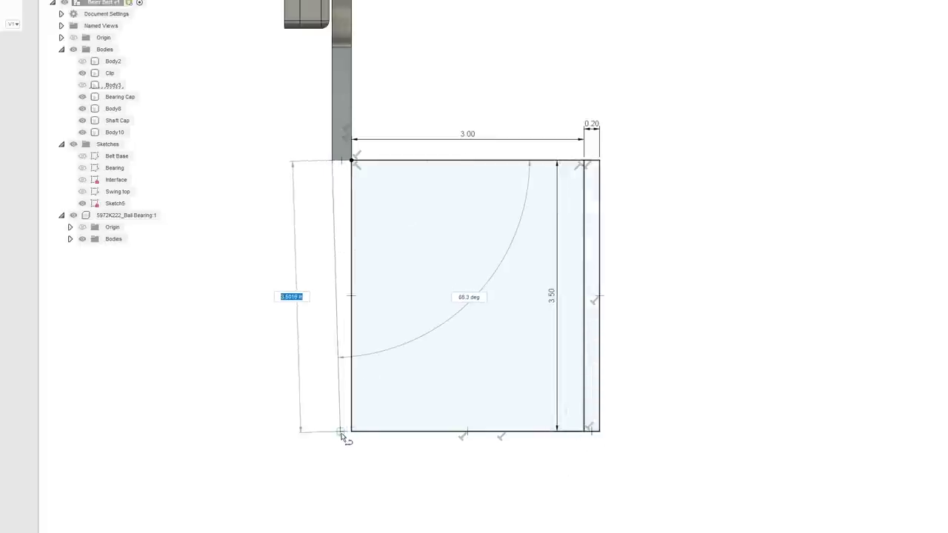
pyautogui.click(333, 431)
pyautogui.click(351, 432)
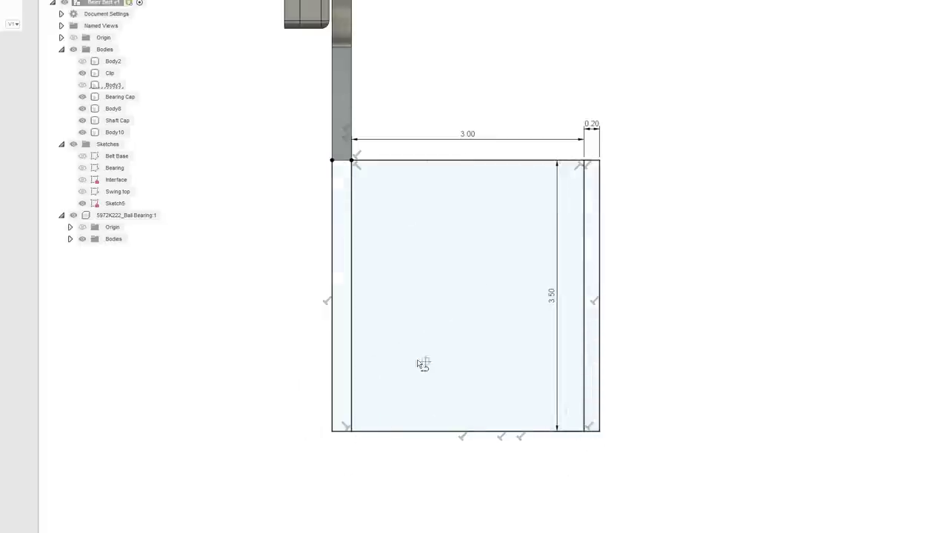
# Draw a vertical centre line through the large rectangle, from the midpoint of its upper edge to the midpoint of its lower edge.
pyautogui.scroll(1, 412, 375)
pyautogui.scroll(1, 409, 371)
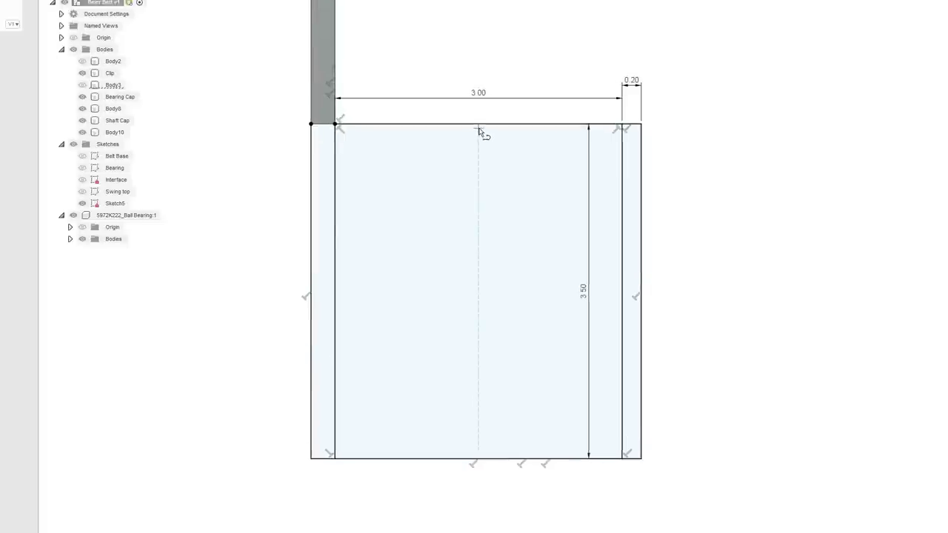
pyautogui.click(478, 126)
pyautogui.click(479, 458)
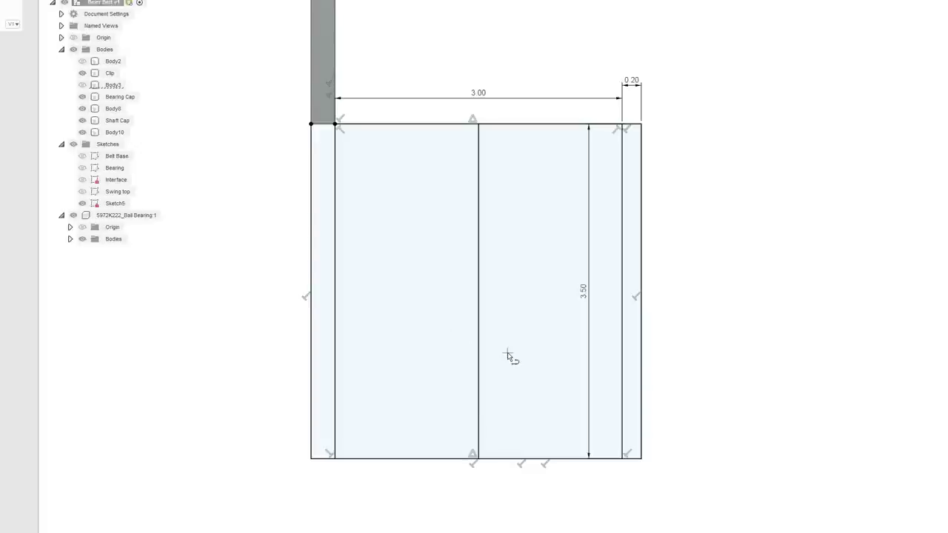
# Set the width of the narrow strip on the side away from the plate to 0.25 in.
pyautogui.scroll(-2, 533, 364)
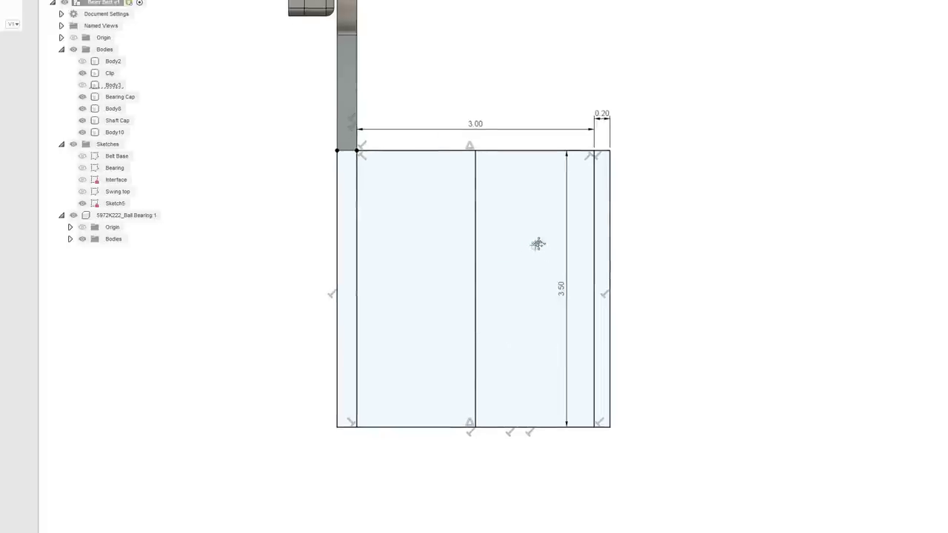
pyautogui.moveTo(521, 256); pyautogui.dragTo(510, 259, button='middle')
pyautogui.scroll(2, 387, 226)
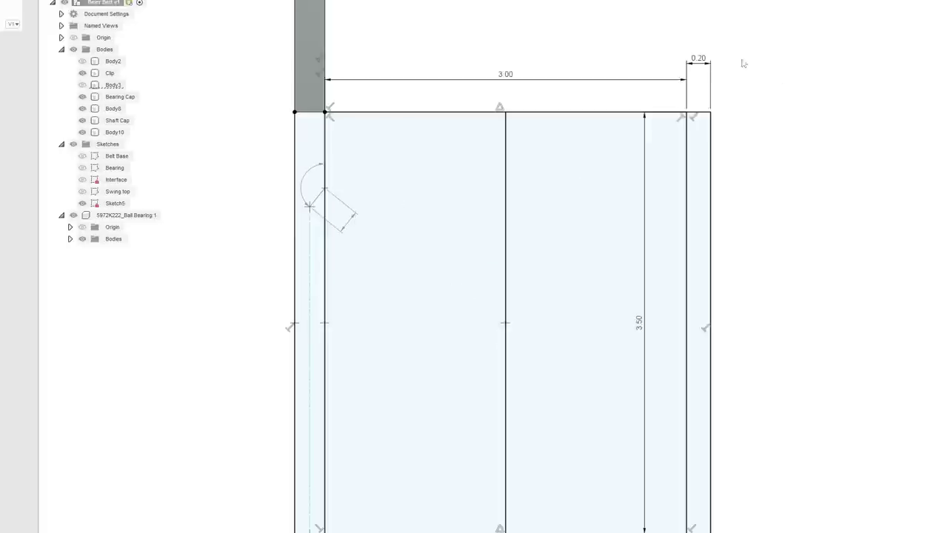
pyautogui.doubleClick(691, 65)
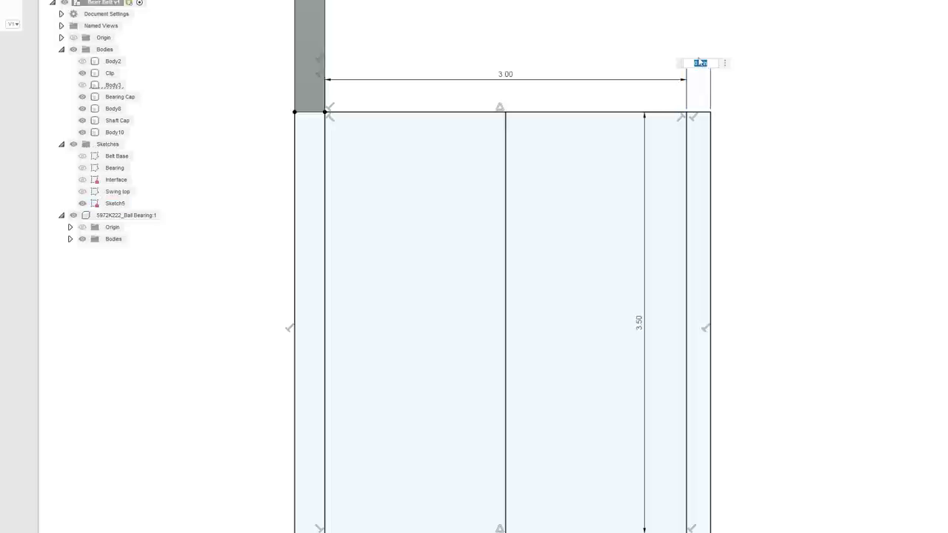
pyautogui.write('.')
pyautogui.write('0.25')
pyautogui.press('Return')
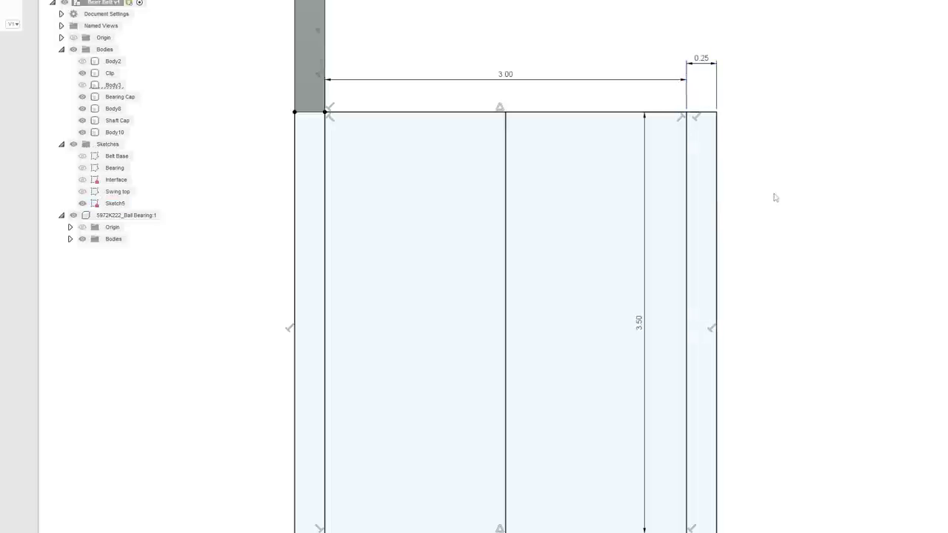
pyautogui.scroll(-2, 785, 203)
pyautogui.moveTo(790, 205); pyautogui.dragTo(734, 183, button='middle')
pyautogui.scroll(1, 709, 212)
pyautogui.keyDown('shift'); pyautogui.moveTo(571, 277); pyautogui.dragTo(597, 280, button='middle'); pyautogui.keyUp('shift')
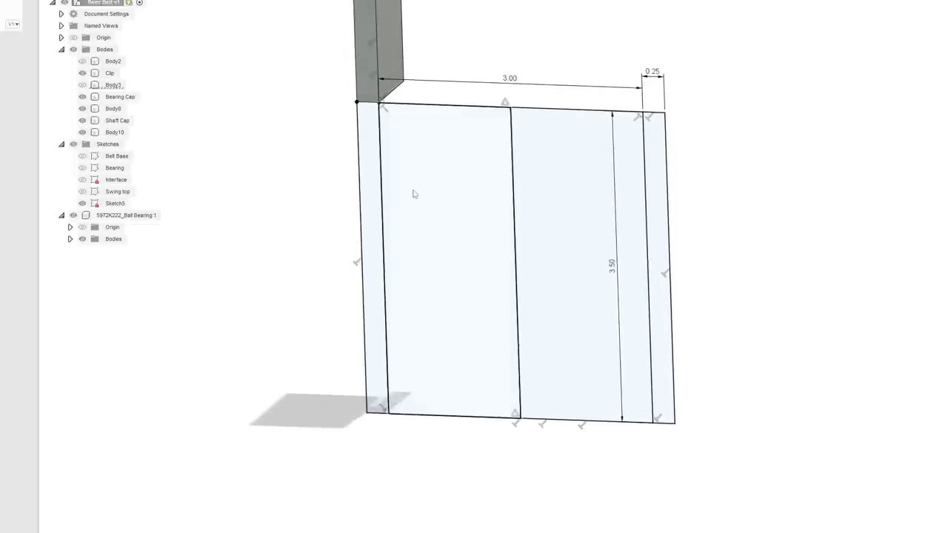
pyautogui.click(372, 163)
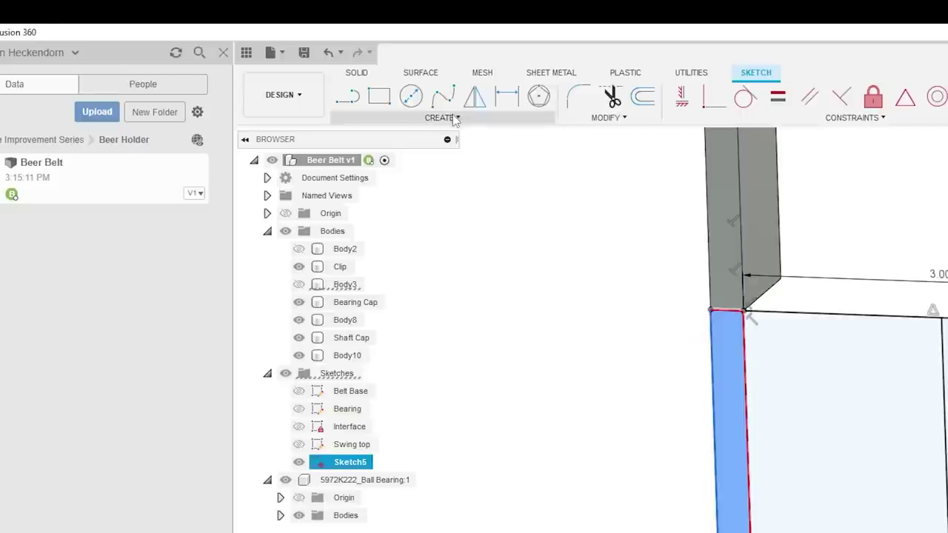
pyautogui.click(455, 119)
pyautogui.click(357, 72)
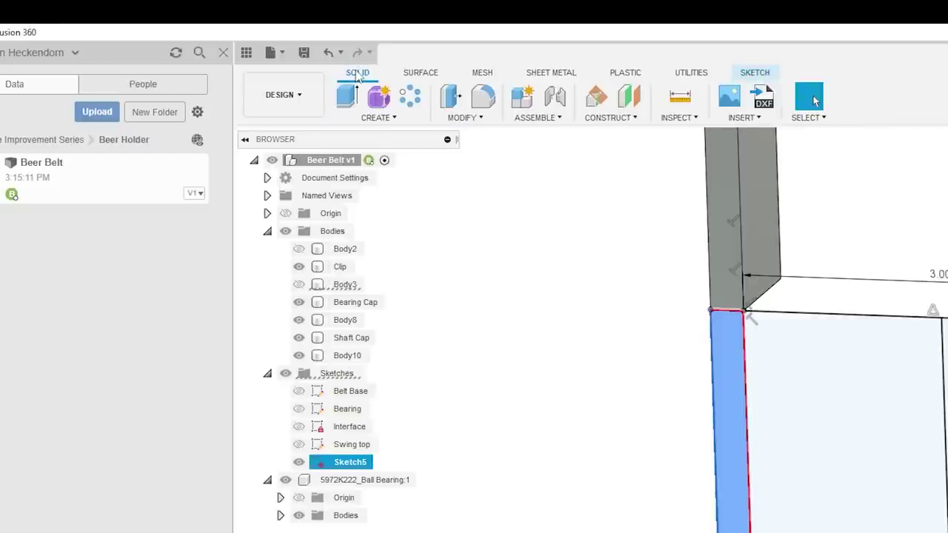
pyautogui.click(383, 118)
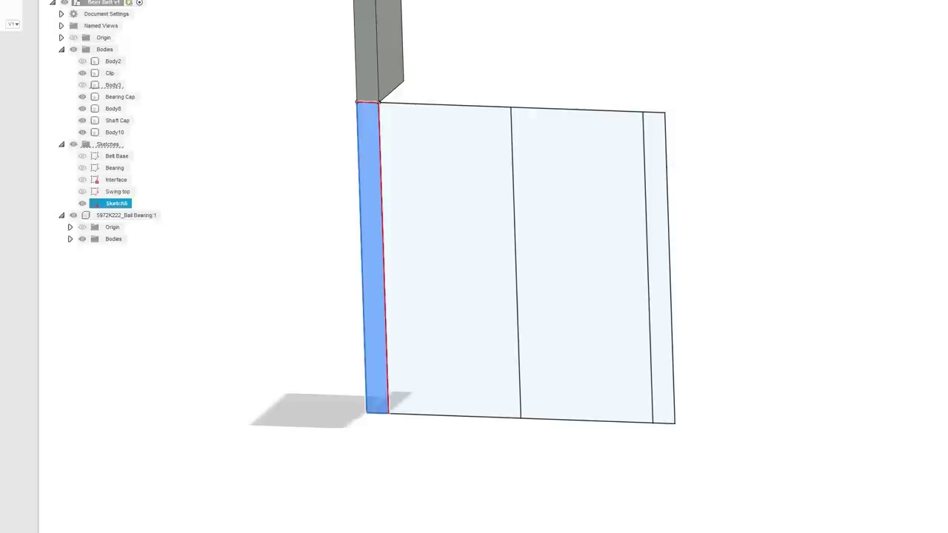
pyautogui.click(514, 221)
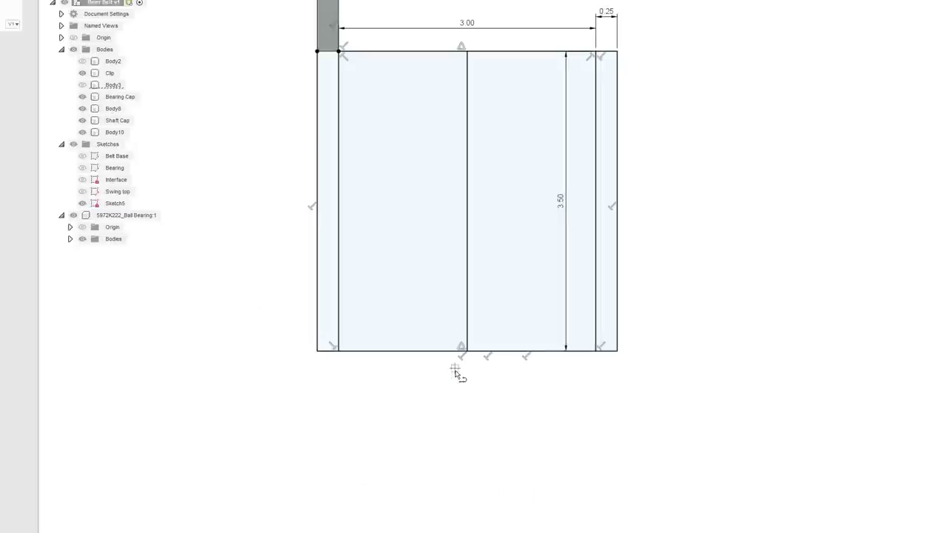
# Draw a horizontal line about 0.3 in below the holder profile, spanning its full width including both side strips.
pyautogui.scroll(3, 444, 370)
pyautogui.scroll(1, 436, 370)
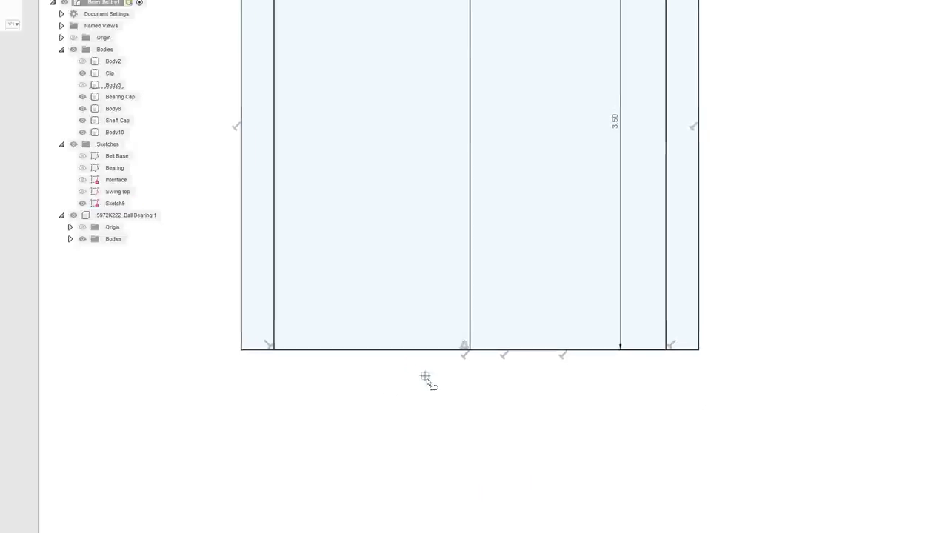
pyautogui.scroll(2, 348, 382)
pyautogui.scroll(-1, 311, 379)
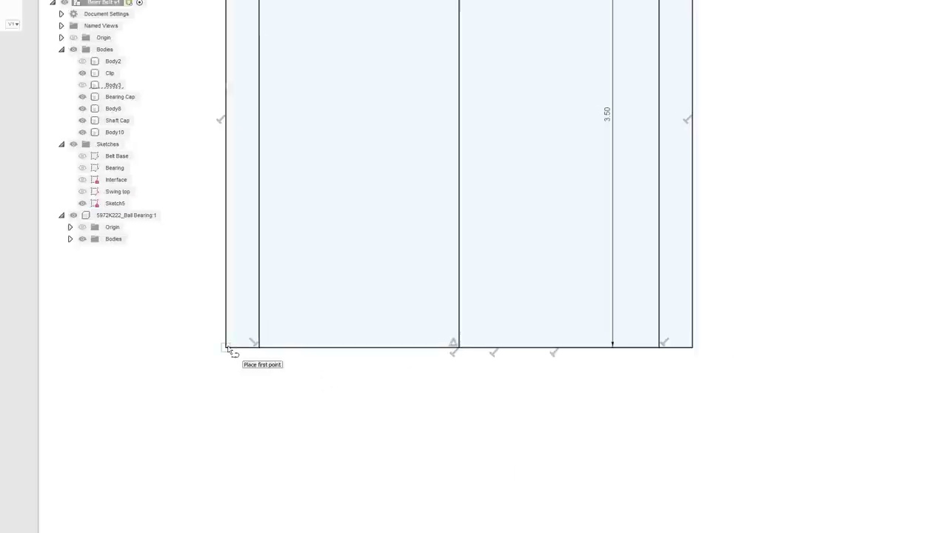
pyautogui.click(224, 390)
pyautogui.click(691, 348)
pyautogui.click(692, 388)
pyautogui.press('Escape')
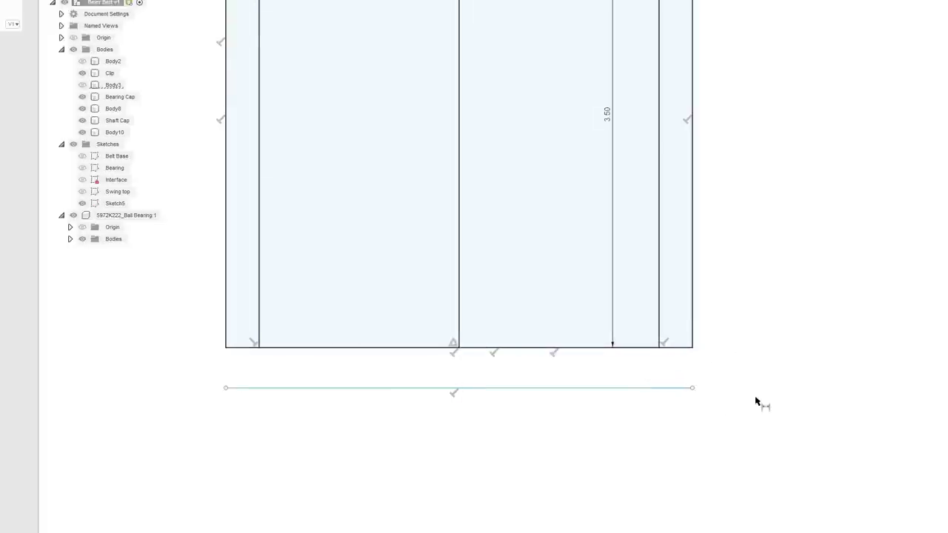
# Dimension the gap between the profile's lower edge and the new horizontal line to 0.125 in.
pyautogui.click(680, 348)
pyautogui.click(677, 387)
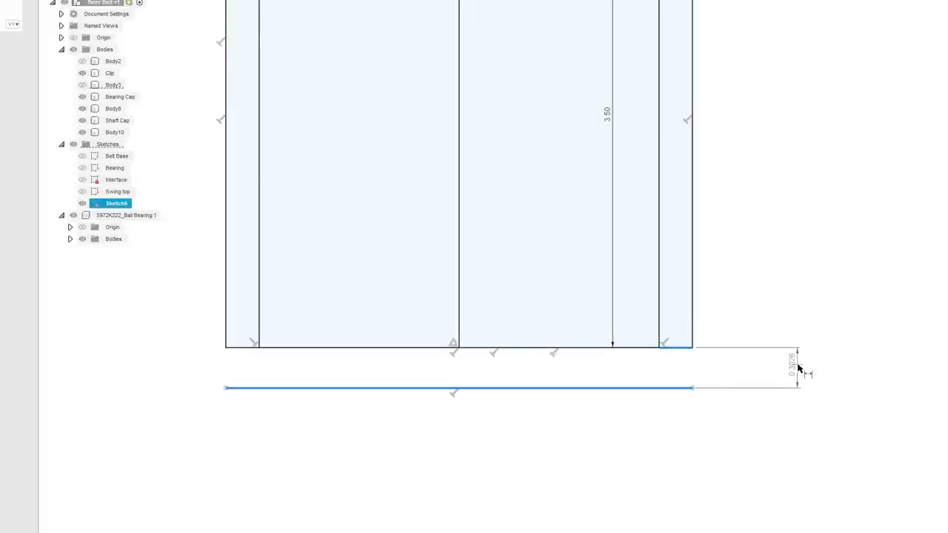
pyautogui.click(798, 368)
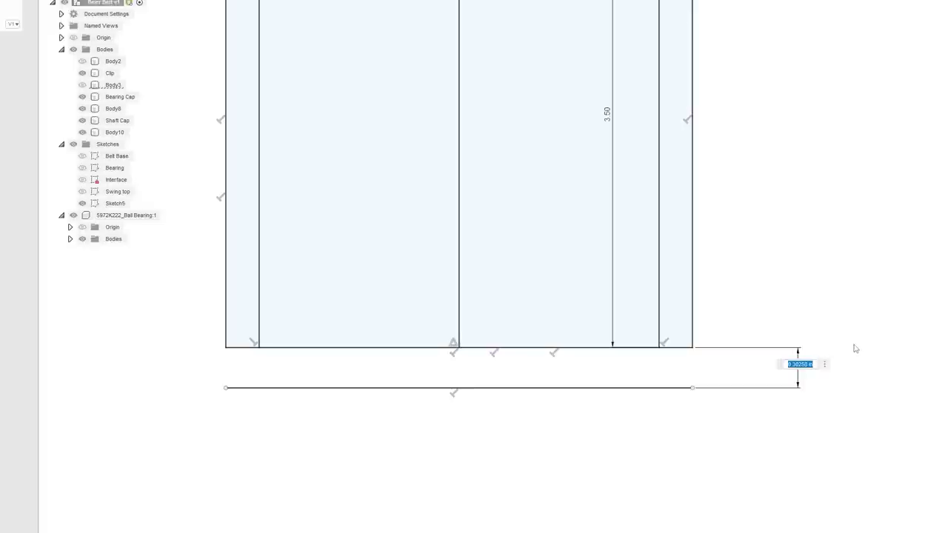
pyautogui.press('BackSpace')
pyautogui.press('Return')
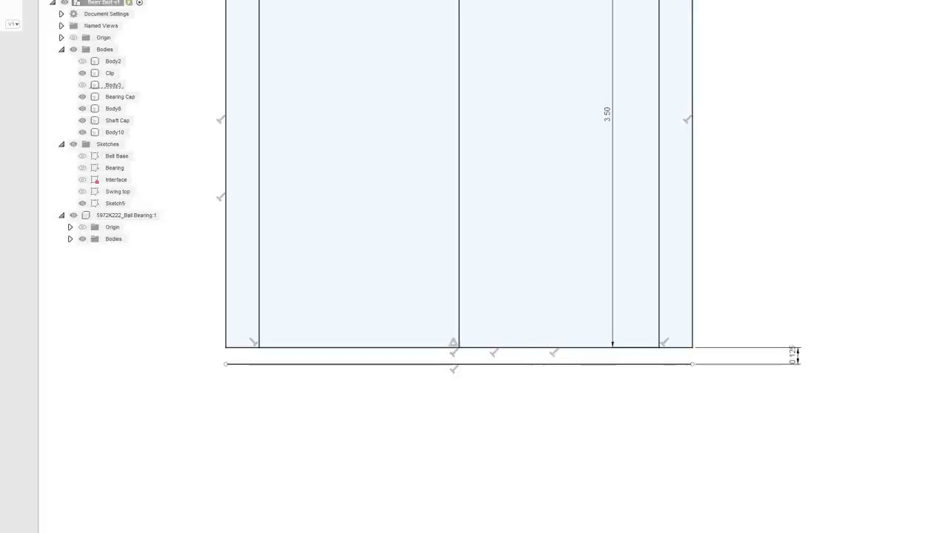
# Close both ends of the 0.125 in bottom strip with short vertical lines up to the profile's outer corners.
pyautogui.click(226, 364)
pyautogui.click(226, 348)
pyautogui.click(693, 365)
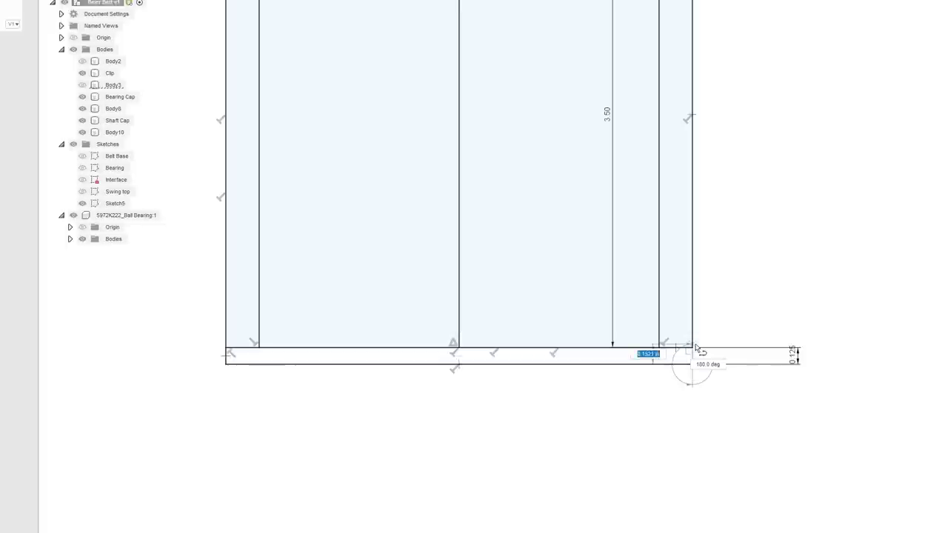
pyautogui.click(692, 348)
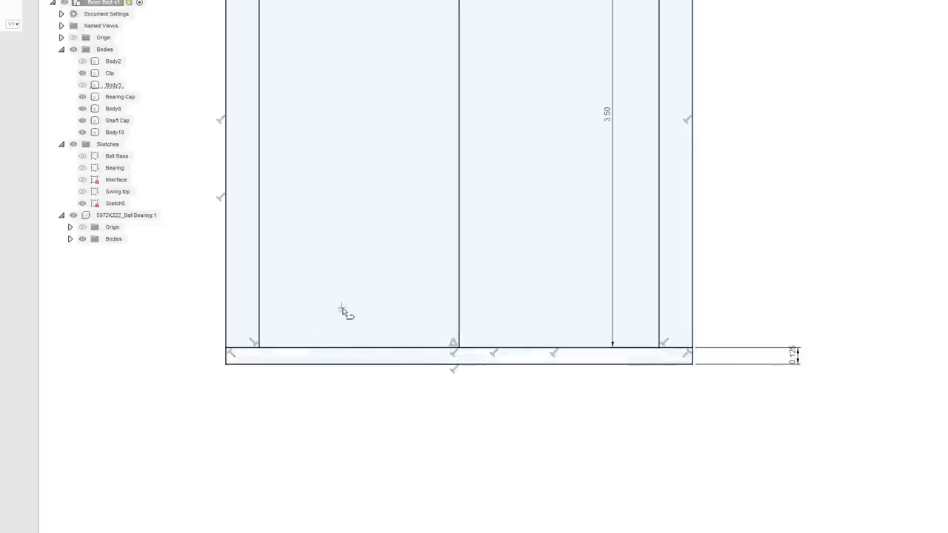
# Extend the inner edge of the 0.25 in outer strip straight down across the bottom strip.
pyautogui.scroll(3, 608, 401)
pyautogui.scroll(2, 630, 363)
pyautogui.moveTo(641, 377); pyautogui.dragTo(673, 419, button='middle')
pyautogui.scroll(2, 684, 375)
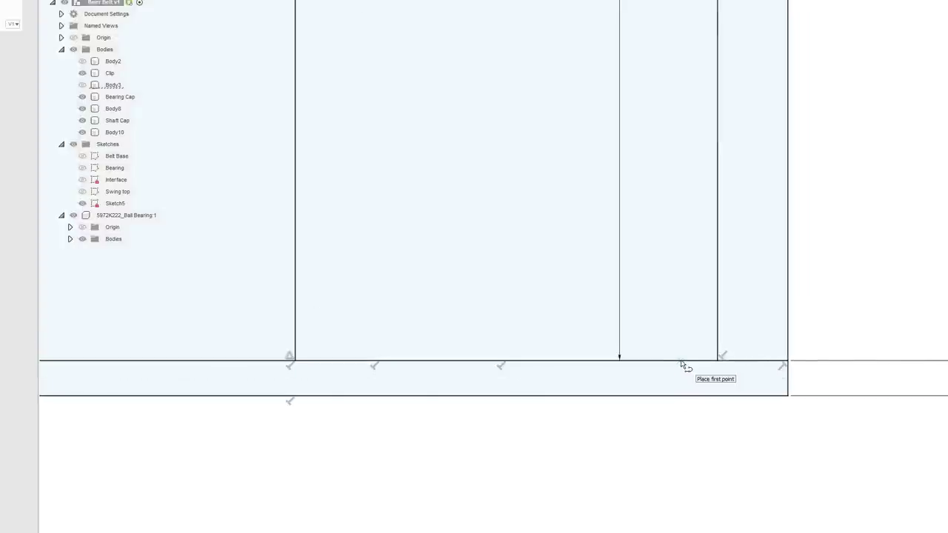
pyautogui.click(717, 362)
pyautogui.click(717, 395)
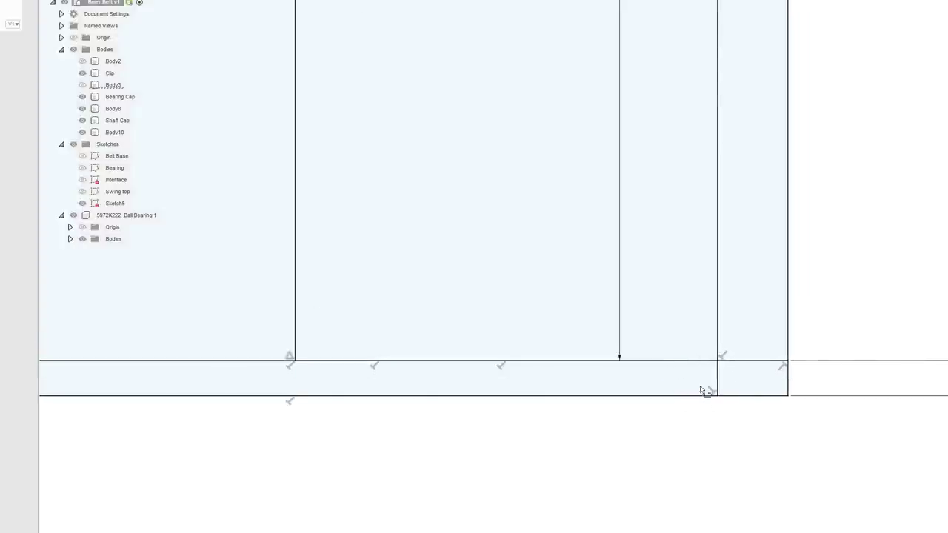
# Draw a slanted line about 0.14 in long across the bottom strip, just inward of the outer wall.
pyautogui.click(643, 364)
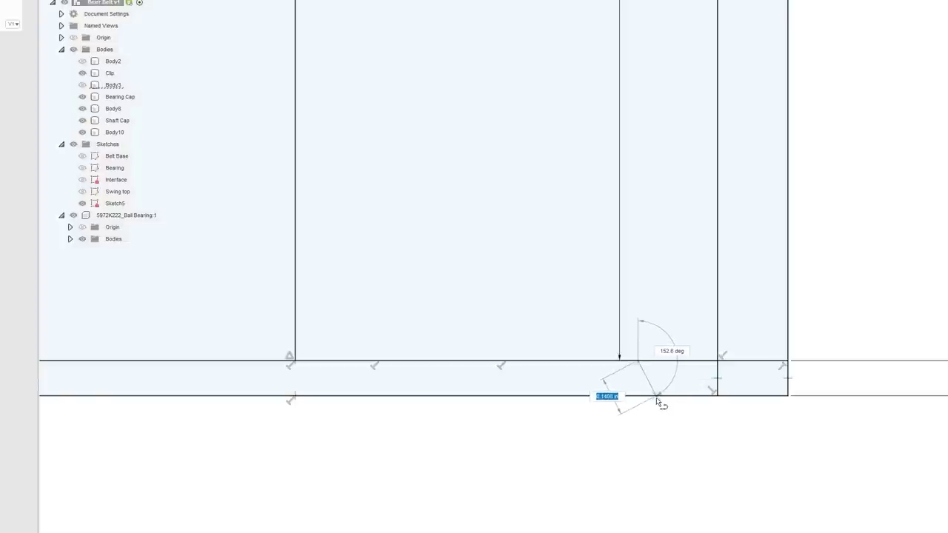
pyautogui.doubleClick(658, 400)
pyautogui.scroll(-3, 574, 449)
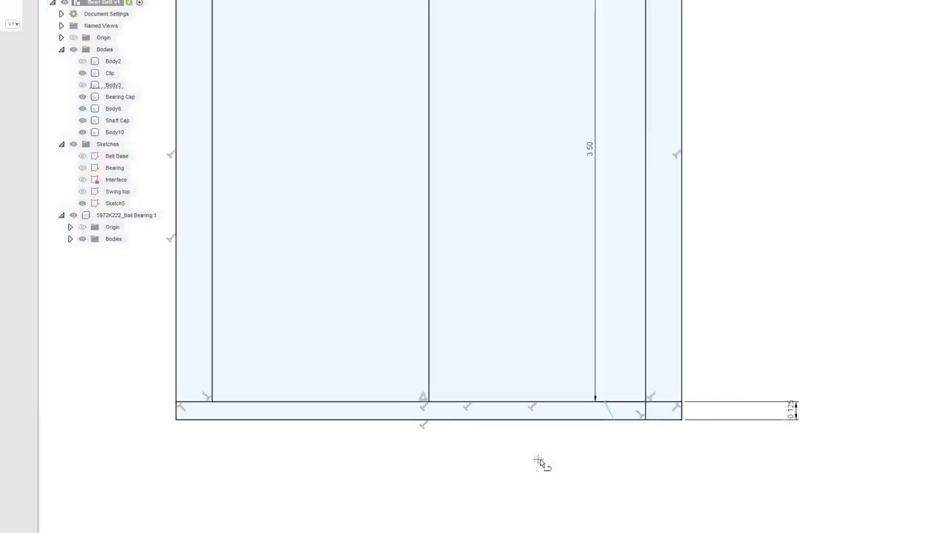
pyautogui.moveTo(539, 462); pyautogui.dragTo(629, 440, button='middle')
pyautogui.scroll(3, 302, 393)
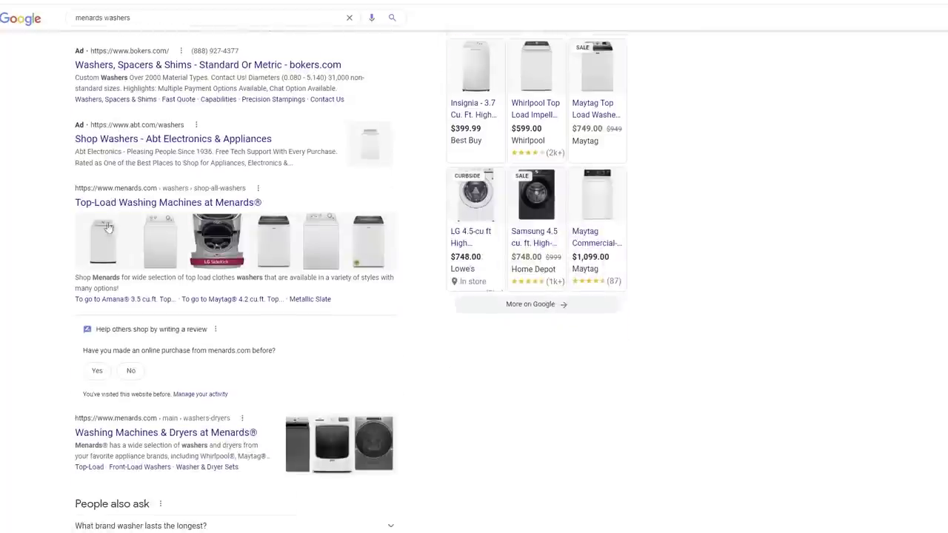
# Switch to the browser, look through the "menards washers" results and search Google for "menards washers bolt".
pyautogui.scroll(3, 54, 338)
pyautogui.scroll(-2, 54, 338)
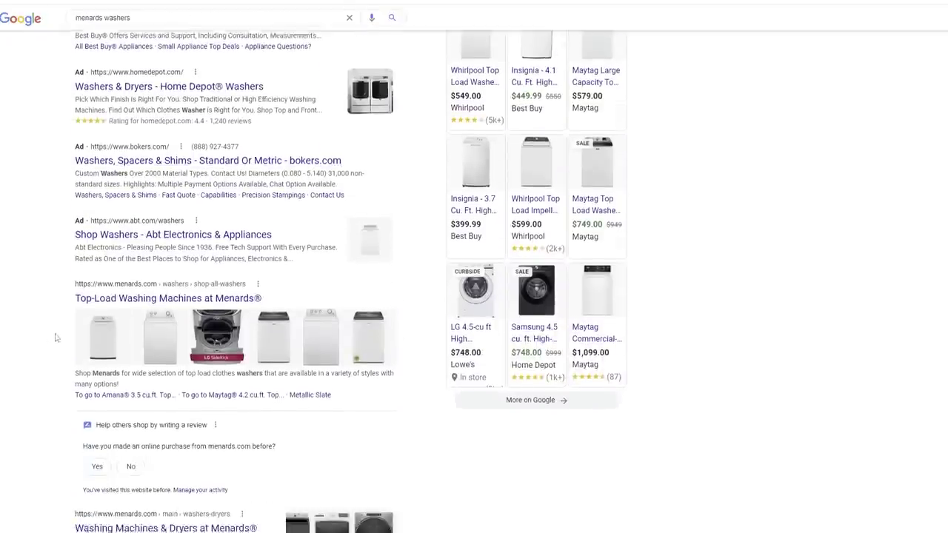
pyautogui.scroll(-5, 55, 338)
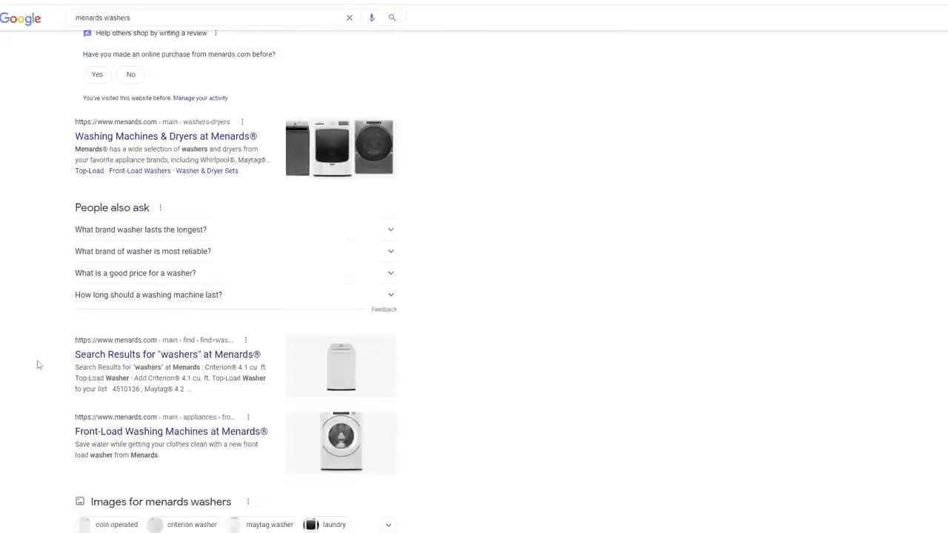
pyautogui.scroll(-2, 37, 364)
pyautogui.scroll(8, 35, 363)
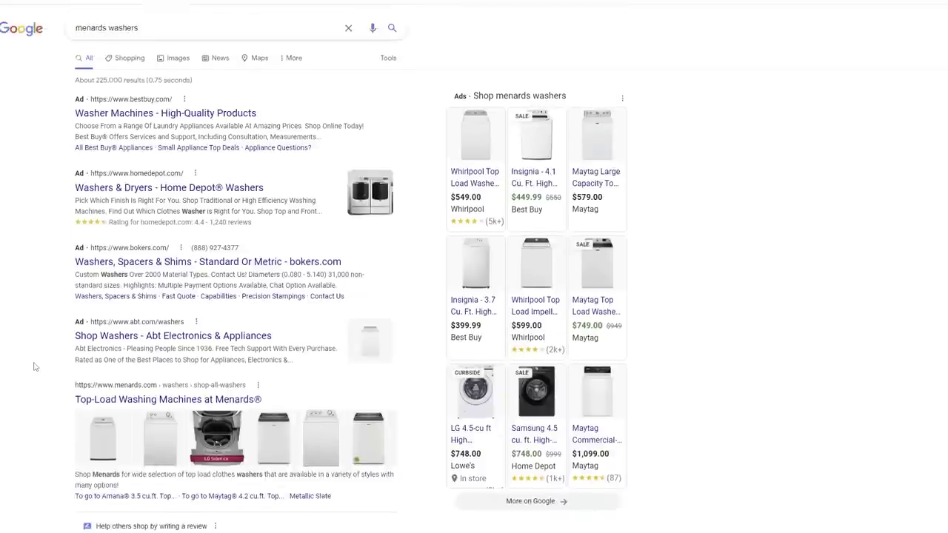
pyautogui.click(178, 25)
pyautogui.write('bolt')
pyautogui.press('Return')
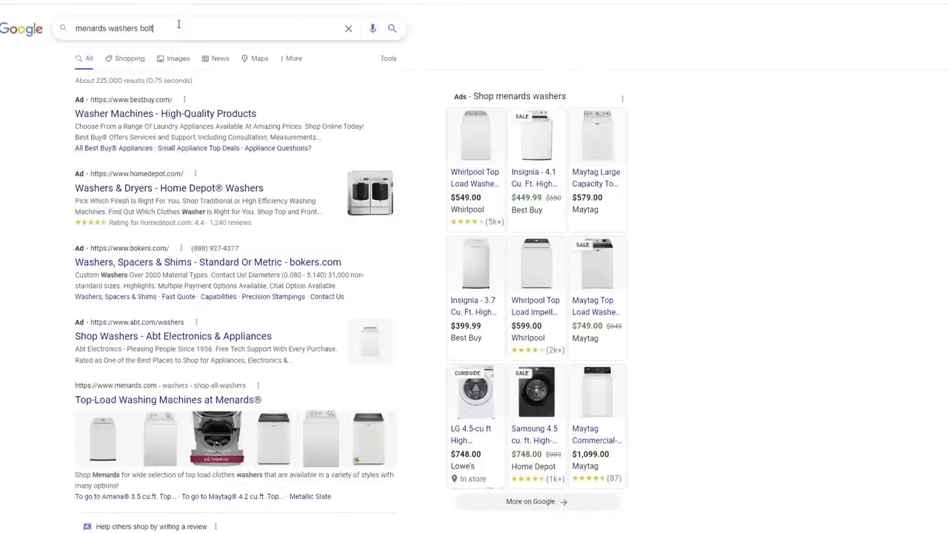
# Open the "Flat Washers at Menards" page from the search results.
pyautogui.moveTo(105, 179)
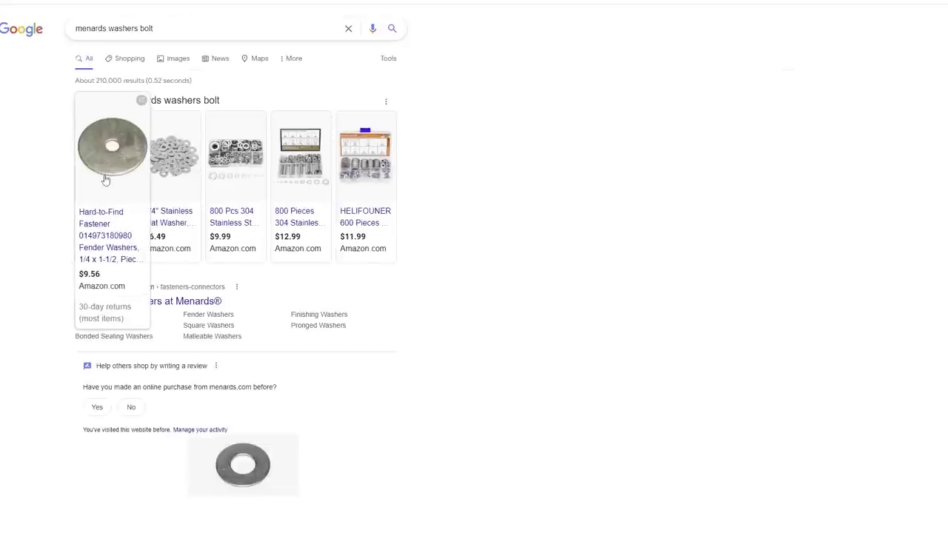
pyautogui.scroll(-5, 110, 289)
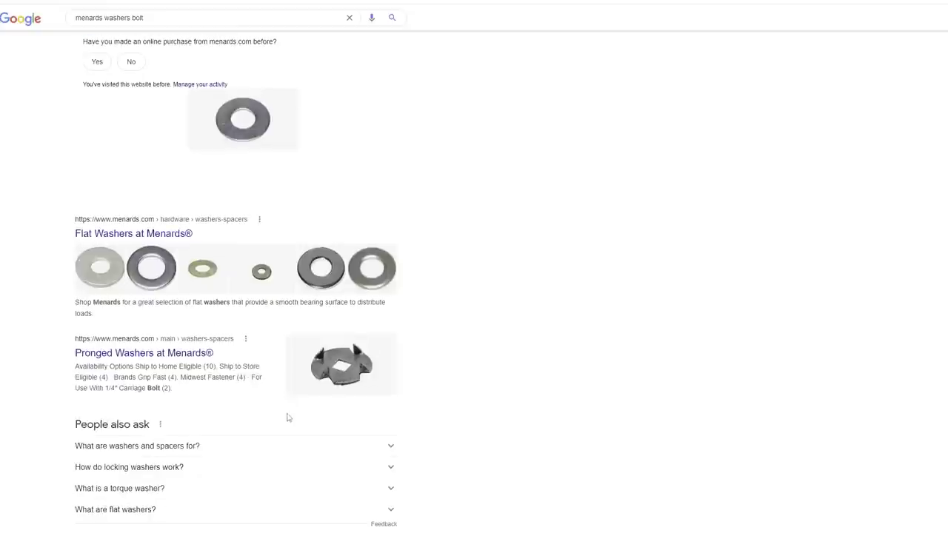
pyautogui.click(147, 237)
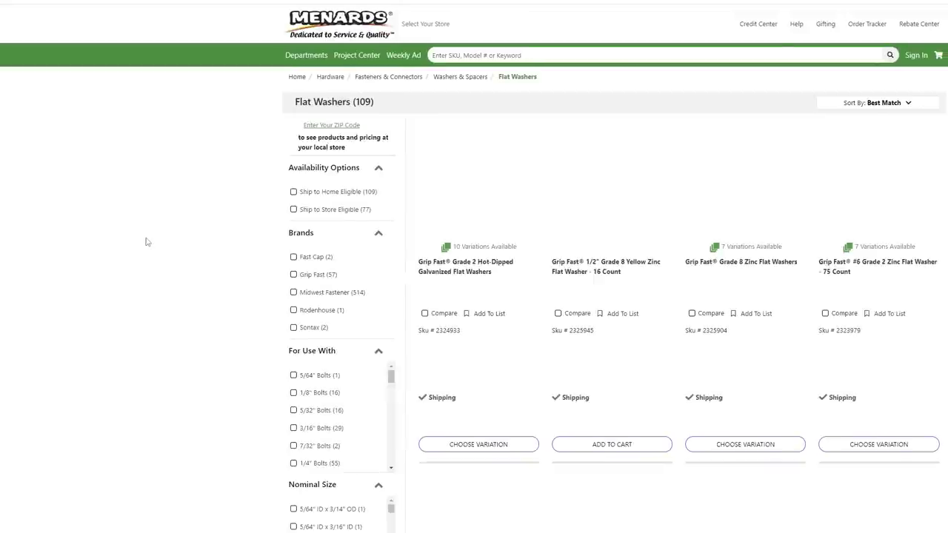
# Look through the flat washer listings and examine the diameter and thickness specifications of the Grip Fast 3/4 in zinc flat washer.
pyautogui.scroll(-3, 583, 437)
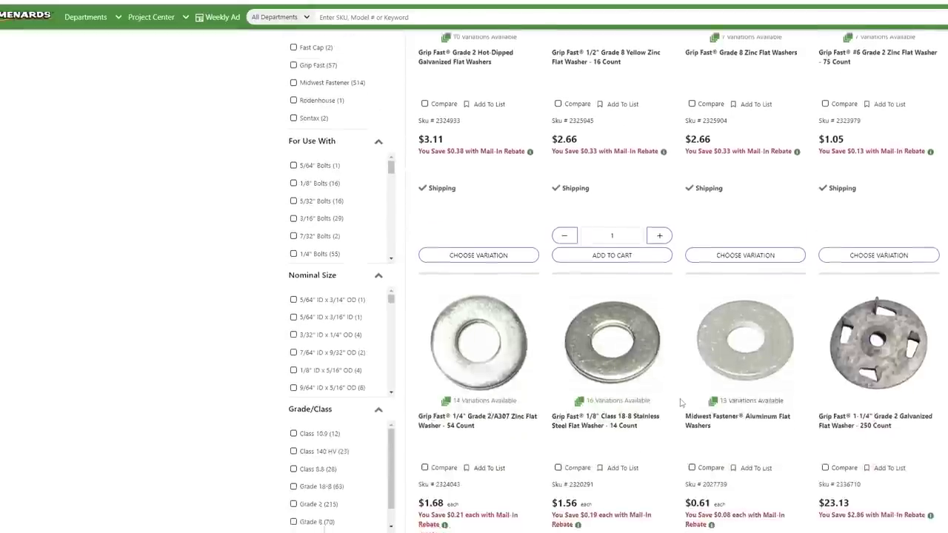
pyautogui.scroll(-1, 548, 412)
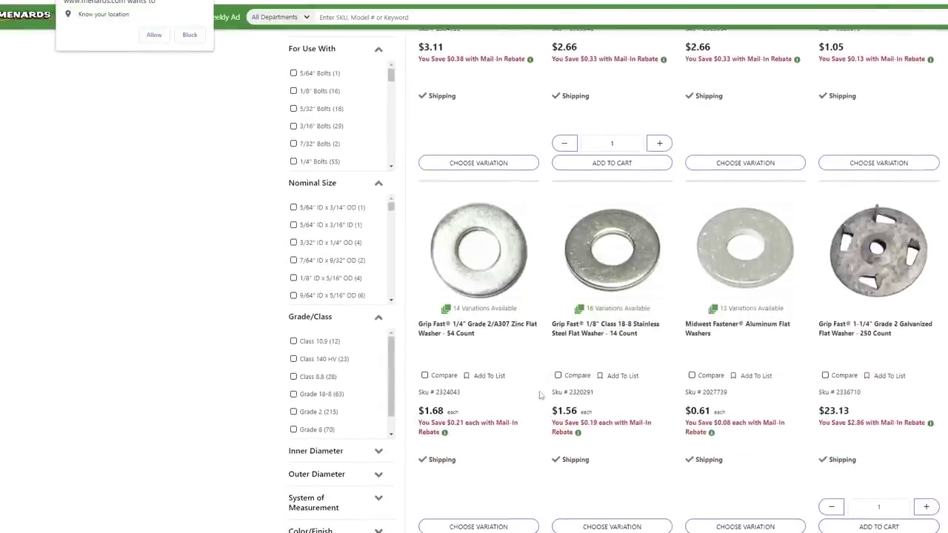
pyautogui.scroll(-1, 531, 395)
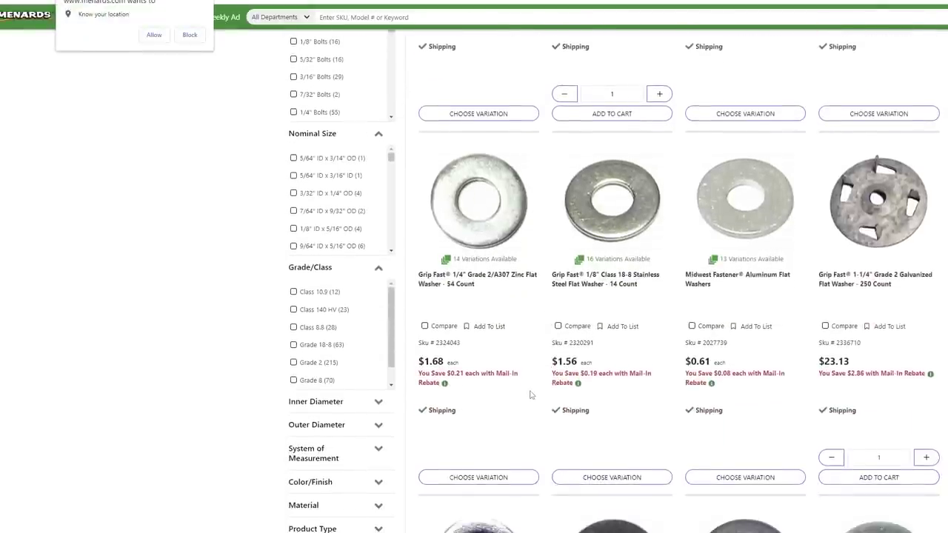
pyautogui.scroll(-1, 531, 395)
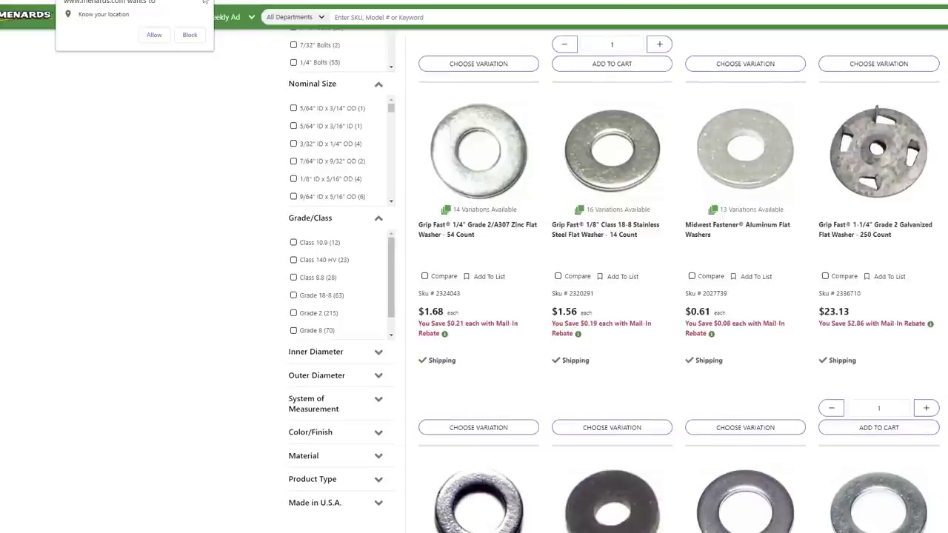
pyautogui.click(205, 2)
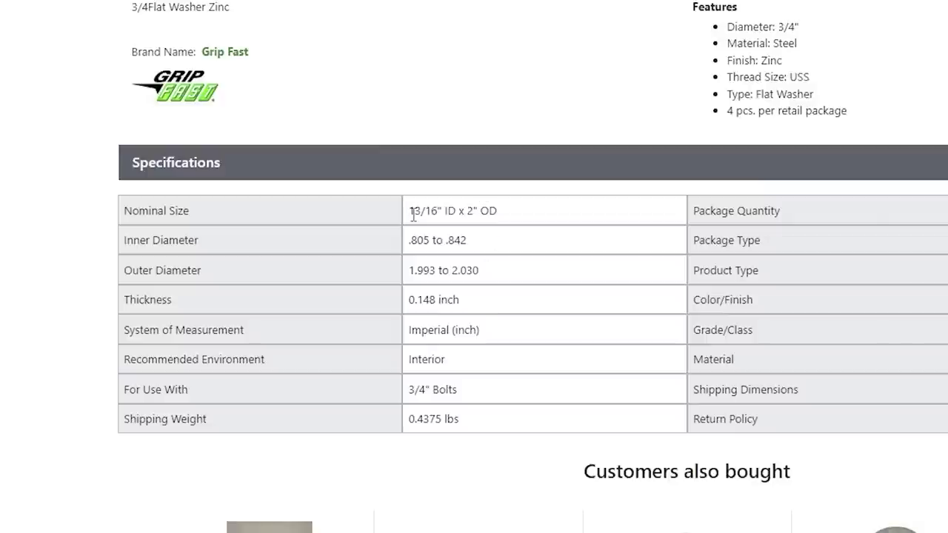
pyautogui.scroll(5, 525, 313)
pyautogui.scroll(-5, 525, 314)
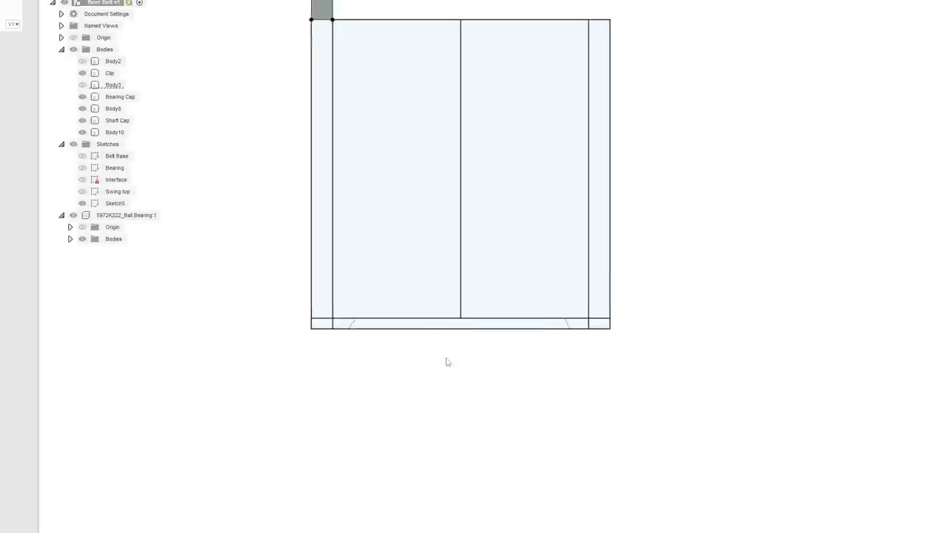
# Reopen the holder sketch for editing and extend the vertical centerline straight down across the 0.125 in bottom strip.
pyautogui.scroll(4, 354, 262)
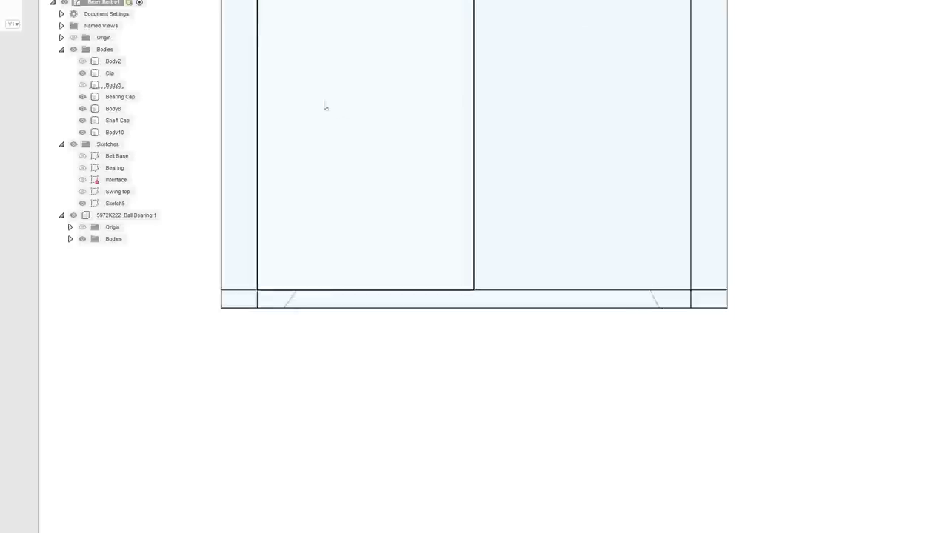
pyautogui.rightClick(343, 121)
pyautogui.click(343, 180)
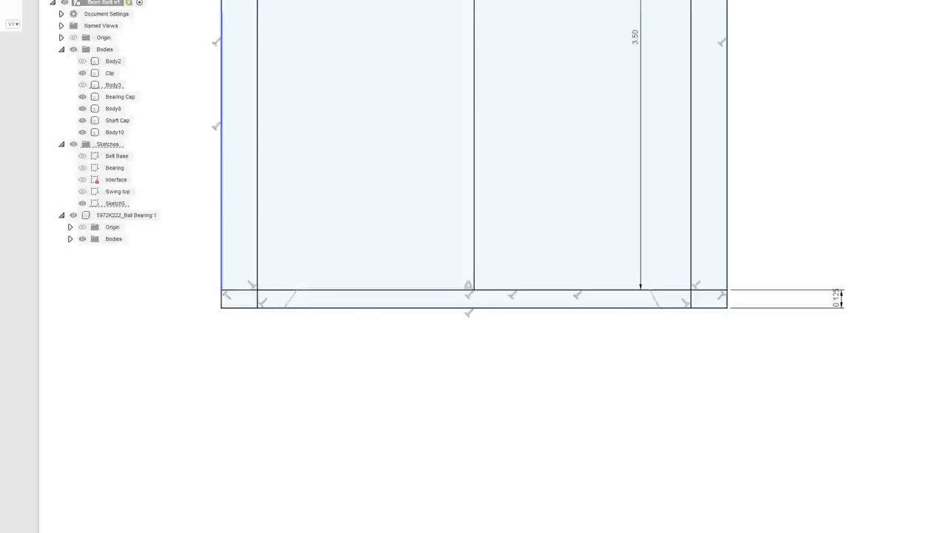
pyautogui.scroll(1, 550, 391)
pyautogui.moveTo(465, 342); pyautogui.dragTo(513, 330, button='middle')
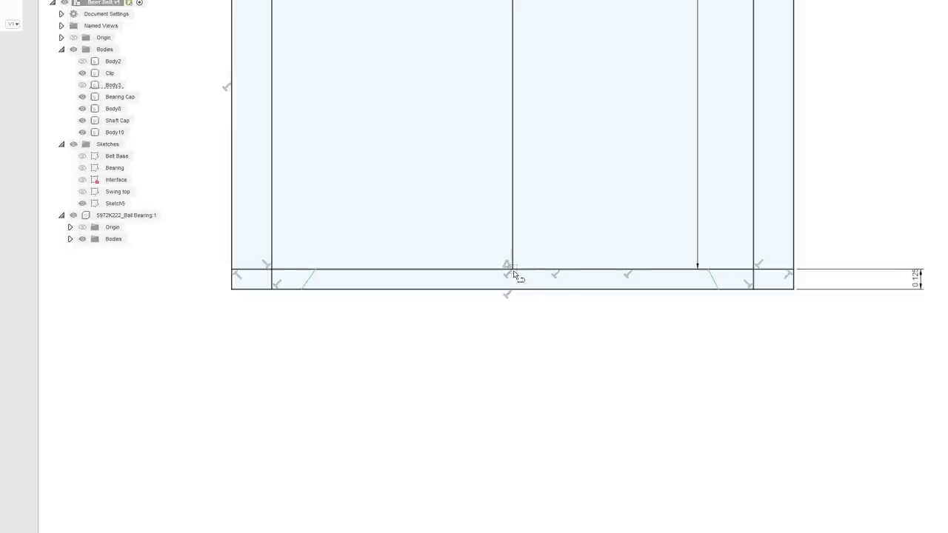
pyautogui.click(513, 270)
pyautogui.click(513, 289)
# Draw a closed rectangle 1.10 in wide and 0.65 in deep beneath the bottom strip, outward from the centerline on the side away from the clip.
pyautogui.click(512, 289)
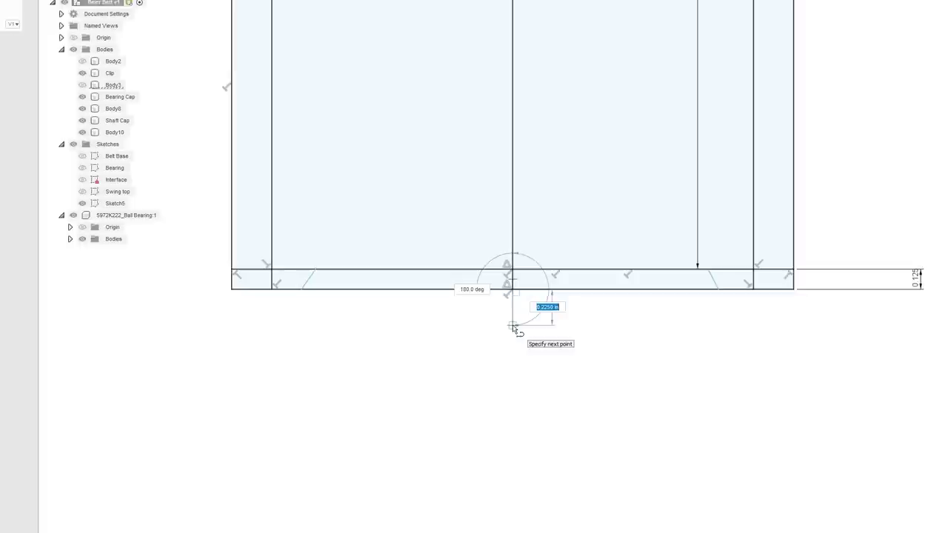
pyautogui.write('.65')
pyautogui.press('Return')
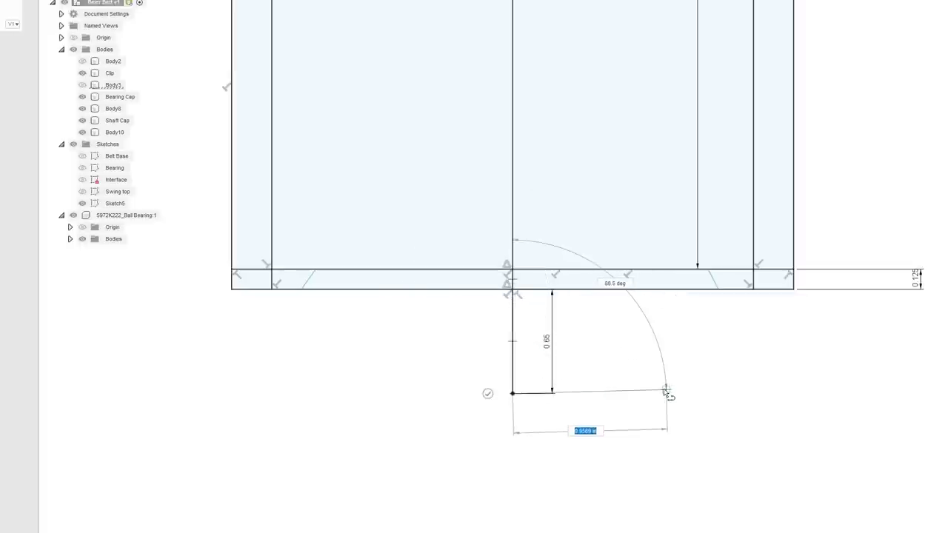
pyautogui.write('1')
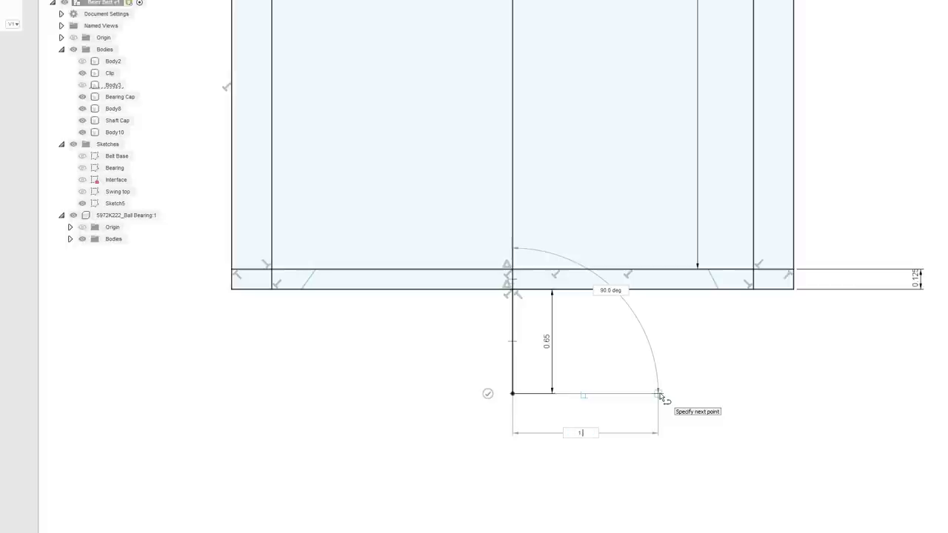
pyautogui.write('.1')
pyautogui.press('Return')
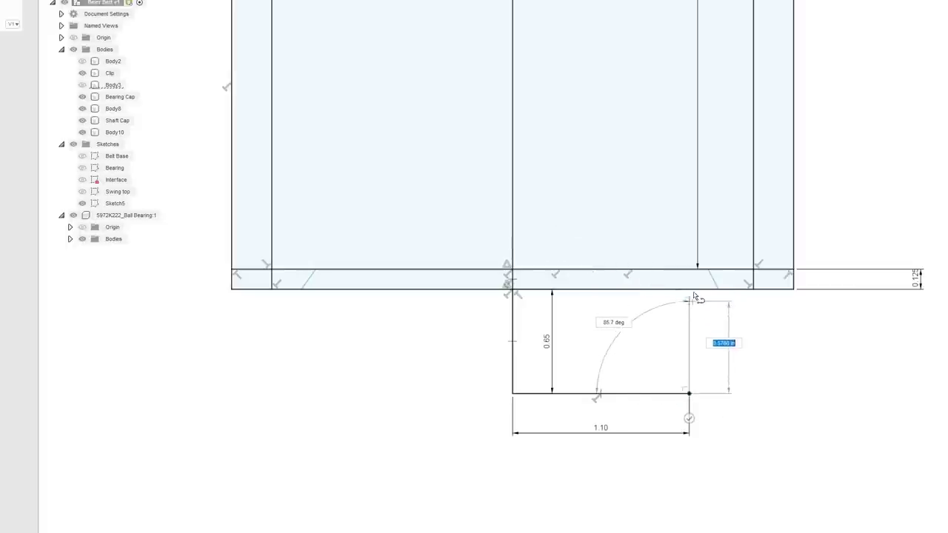
pyautogui.click(691, 290)
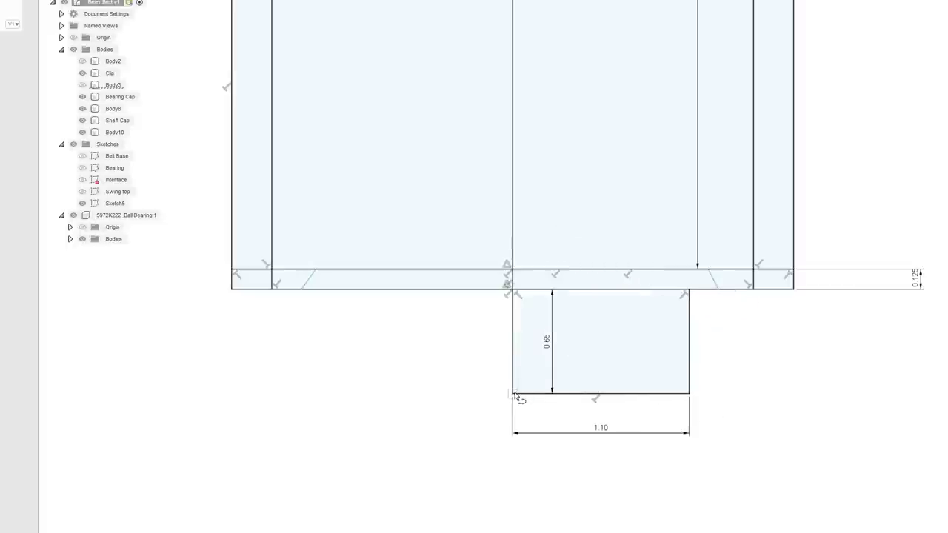
# Draw the matching 1.10 in wide rectangle on the other side of the centerline, closing it against the bottom strip.
pyautogui.click(513, 393)
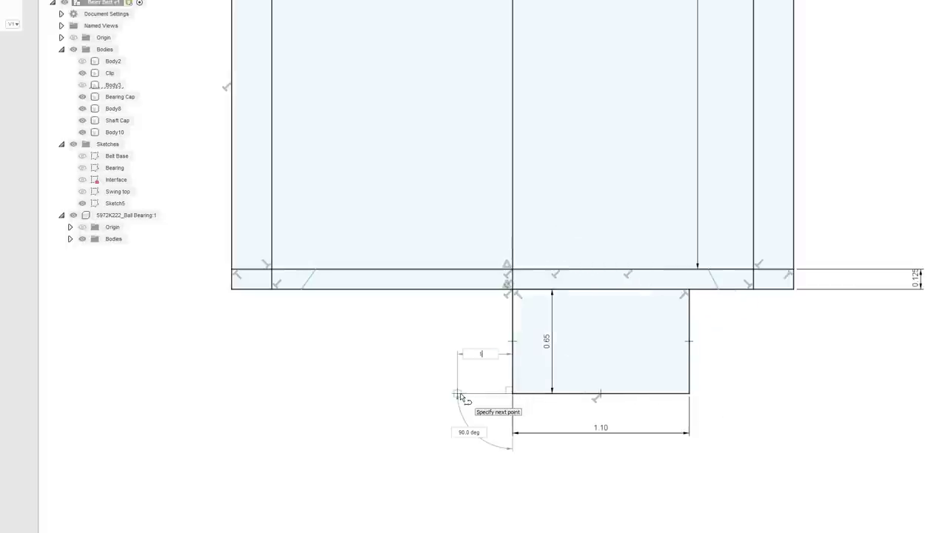
pyautogui.press('Return')
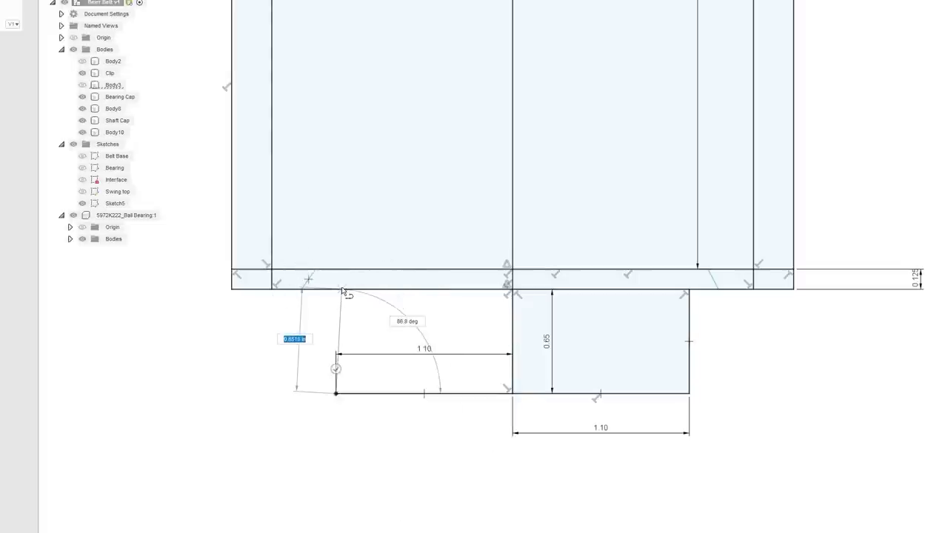
pyautogui.click(338, 291)
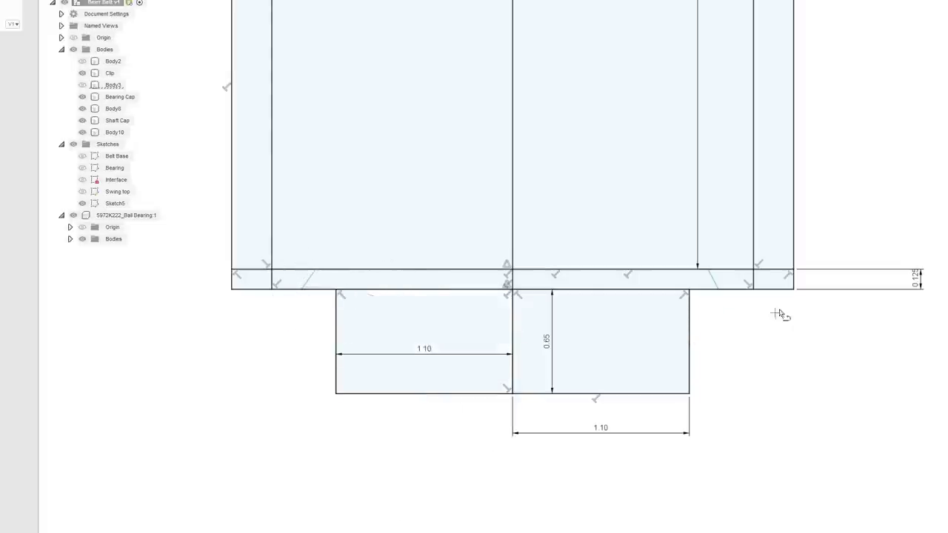
# Try to draw a 1 in line at 19 degrees from the holder's lower outer corner, and undo it.
pyautogui.click(794, 290)
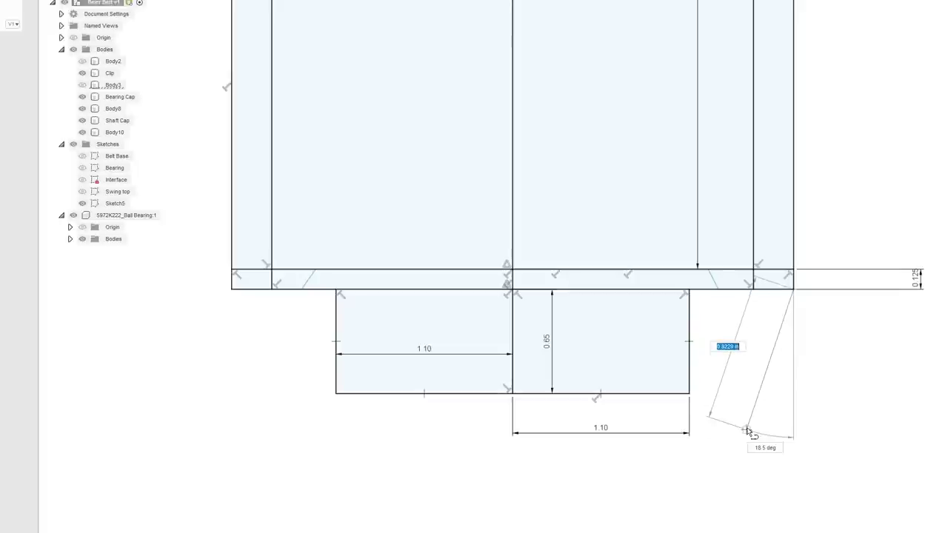
pyautogui.press('Tab')
pyautogui.write('19')
pyautogui.press('Tab')
pyautogui.press('Tab')
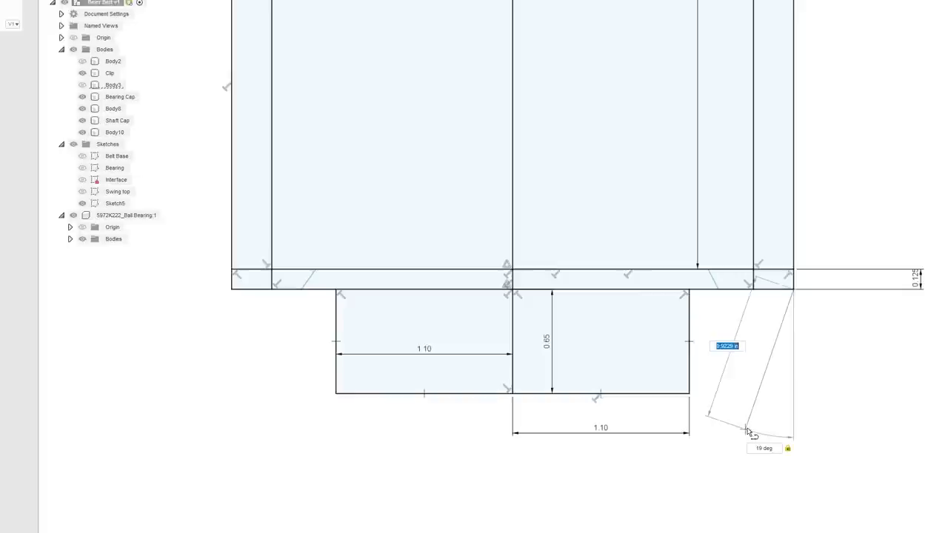
pyautogui.write('1')
pyautogui.press('Return')
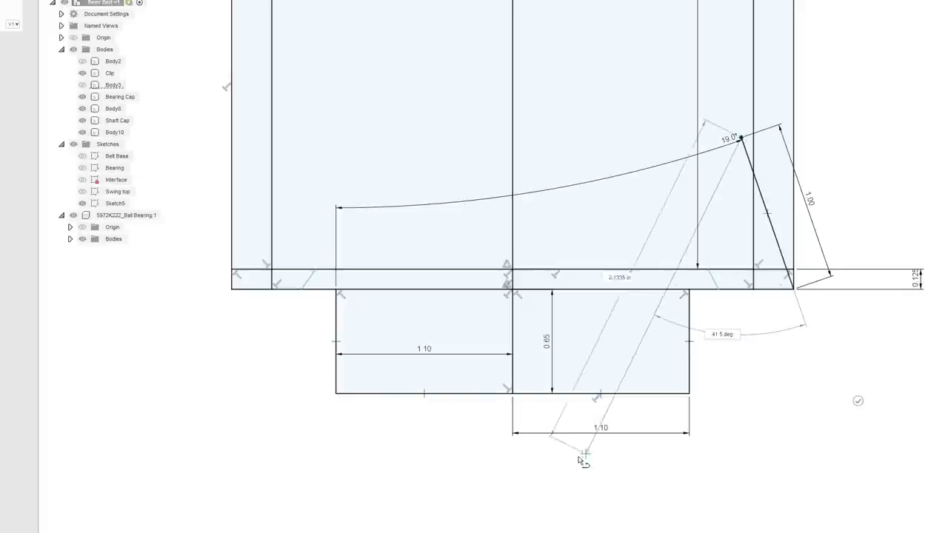
pyautogui.press('Escape')
pyautogui.hotkey('ctrl', 'z')
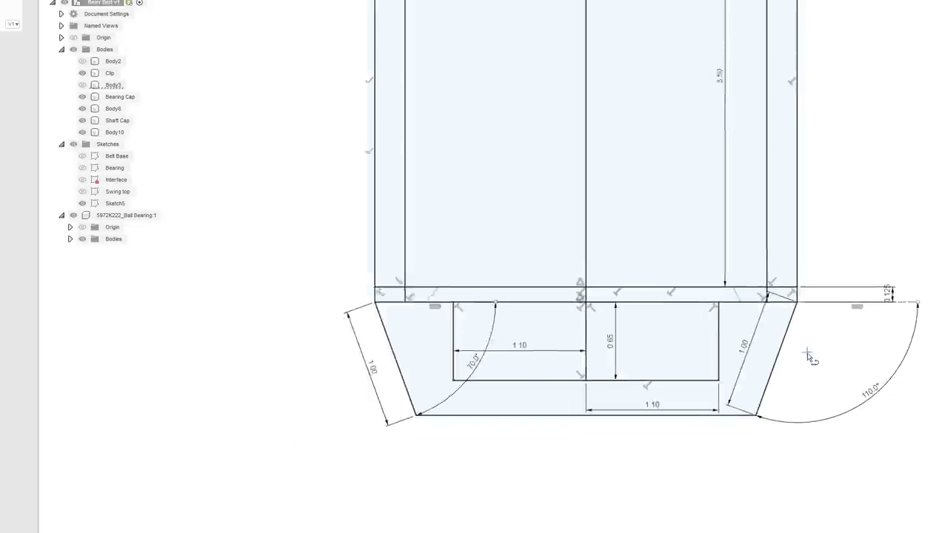
# Extend the centerline from the washer pocket down to the midpoint of the base's bottom edge and finish the sketch.
pyautogui.scroll(-1, 809, 353)
pyautogui.moveTo(815, 346); pyautogui.dragTo(682, 377, button='middle')
pyautogui.scroll(2, 656, 371)
pyautogui.scroll(-3, 657, 363)
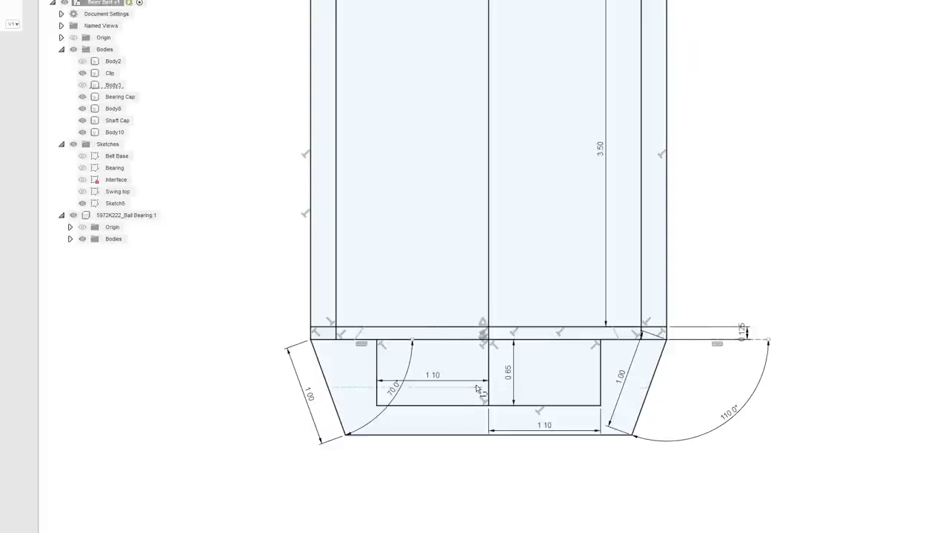
pyautogui.scroll(2, 387, 390)
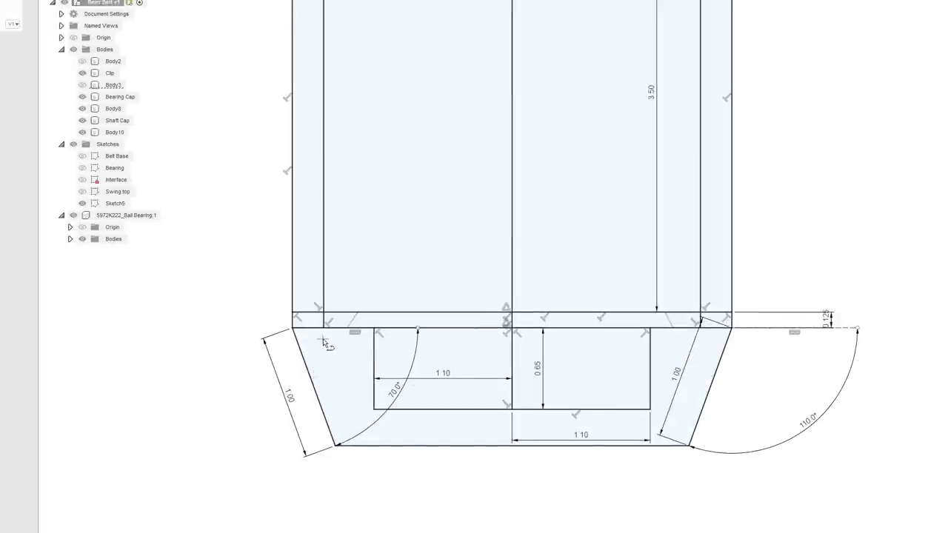
pyautogui.scroll(-3, 320, 339)
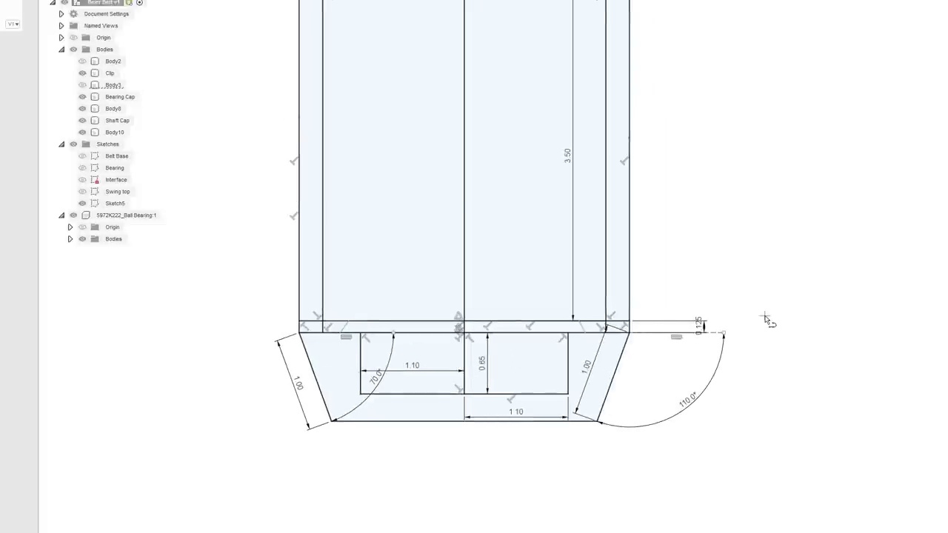
pyautogui.scroll(-2, 638, 390)
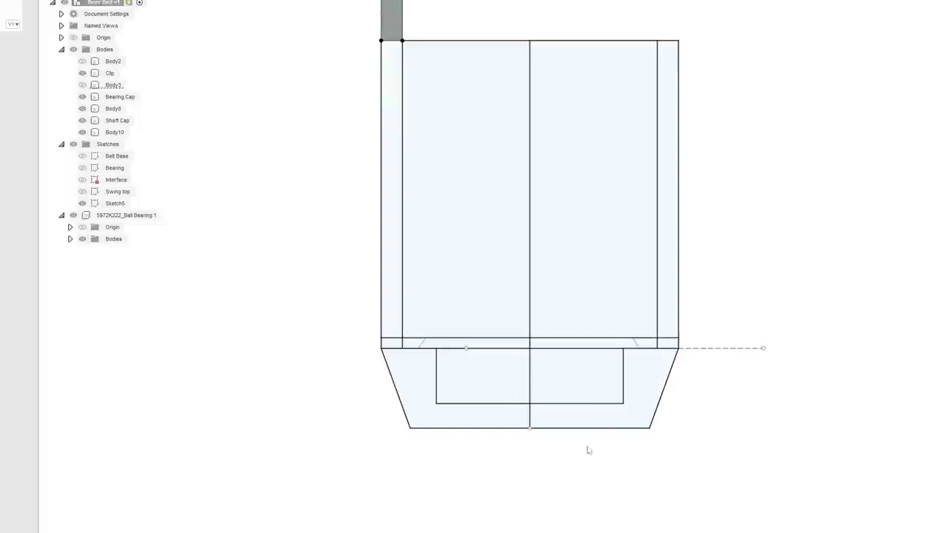
# Revolve the clip-side half of the tapered base profile fully around the vertical centerline to form the base body.
pyautogui.scroll(2, 568, 444)
pyautogui.click(488, 417)
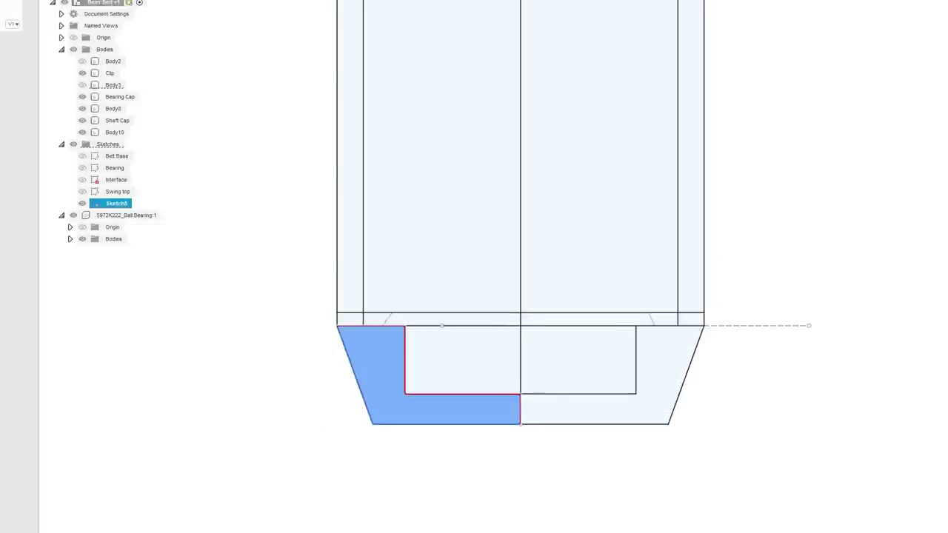
pyautogui.click(119, 0)
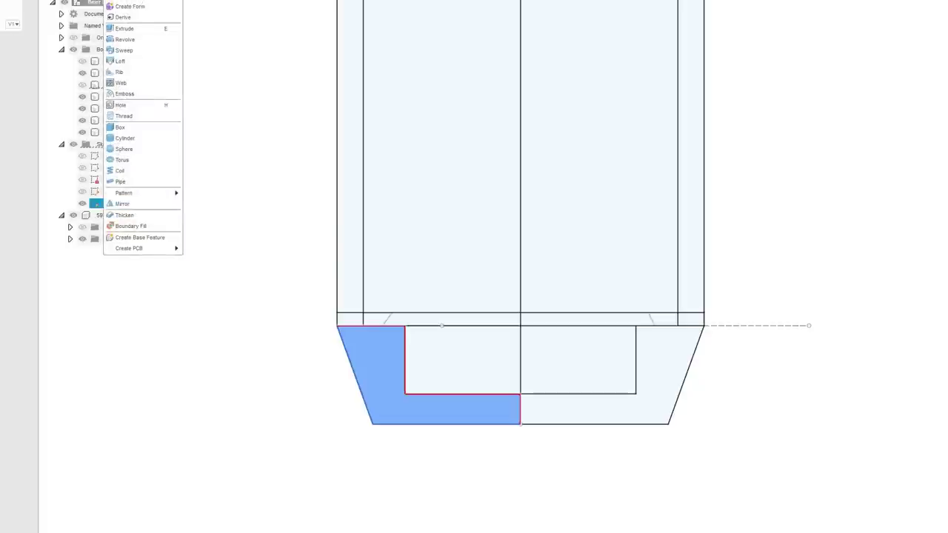
pyautogui.click(135, 40)
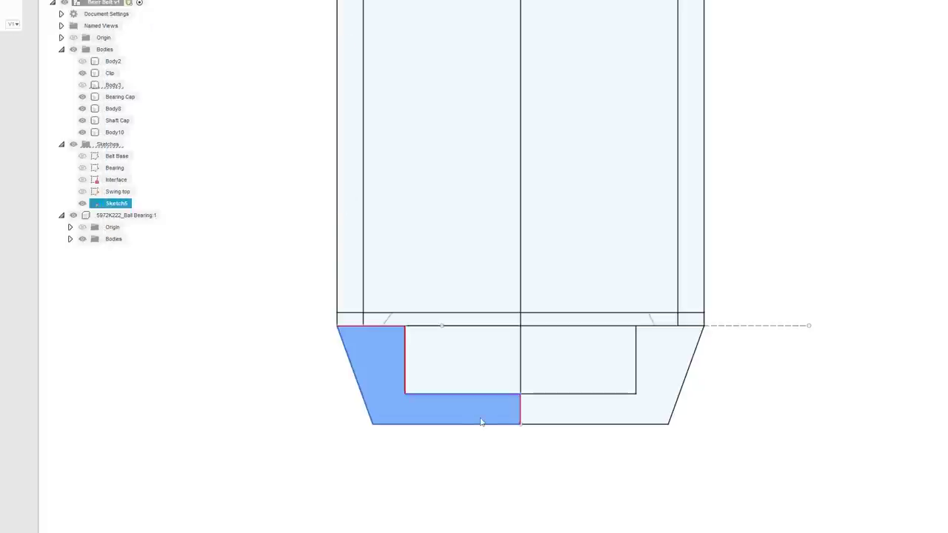
pyautogui.click(521, 371)
pyautogui.keyDown('shift'); pyautogui.moveTo(572, 279); pyautogui.dragTo(558, 331, button='middle'); pyautogui.keyUp('shift')
pyautogui.press('Return')
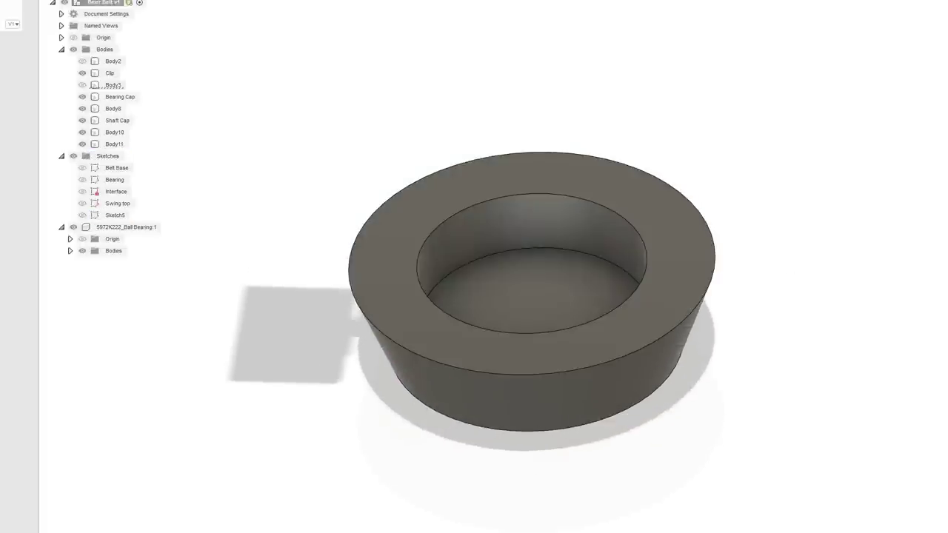
# Hide the Clip, Bearing Cap, Body8, Shaft Cap and Body10 bodies so the new base can be worked on from above.
pyautogui.click(747, 185)
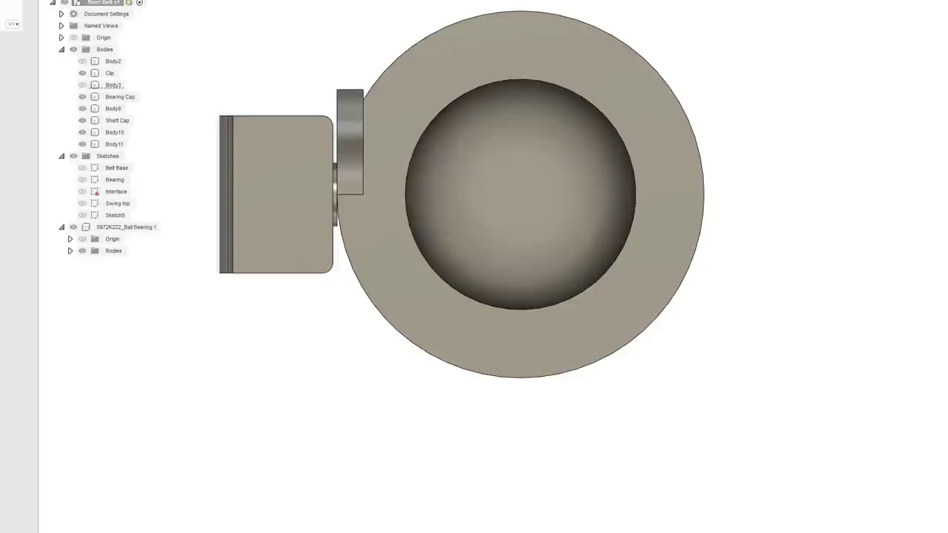
pyautogui.click(82, 73)
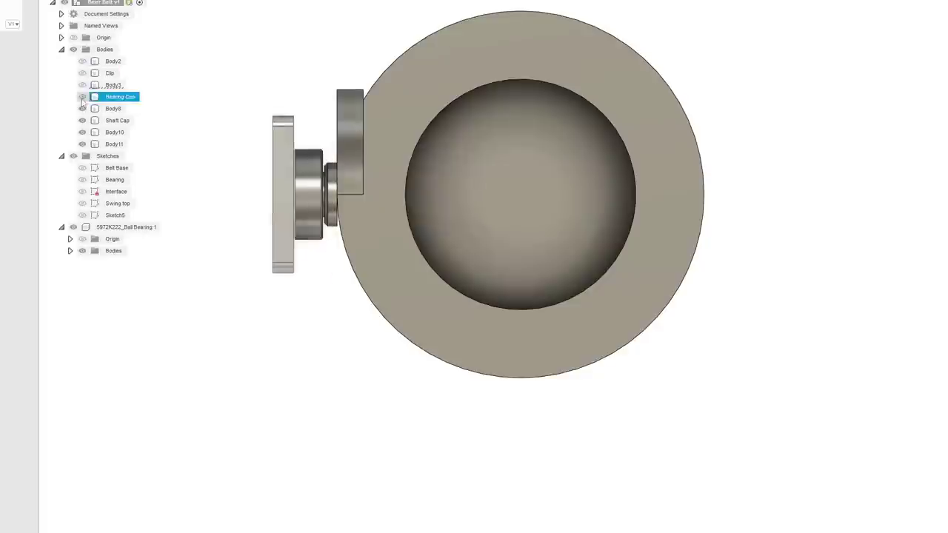
pyautogui.click(83, 97)
pyautogui.click(82, 109)
pyautogui.click(82, 121)
pyautogui.click(82, 132)
# Start a sketch on the base's upper face and offset its outer circular edge 0.125 in inward.
pyautogui.click(526, 46)
pyautogui.rightClick(526, 46)
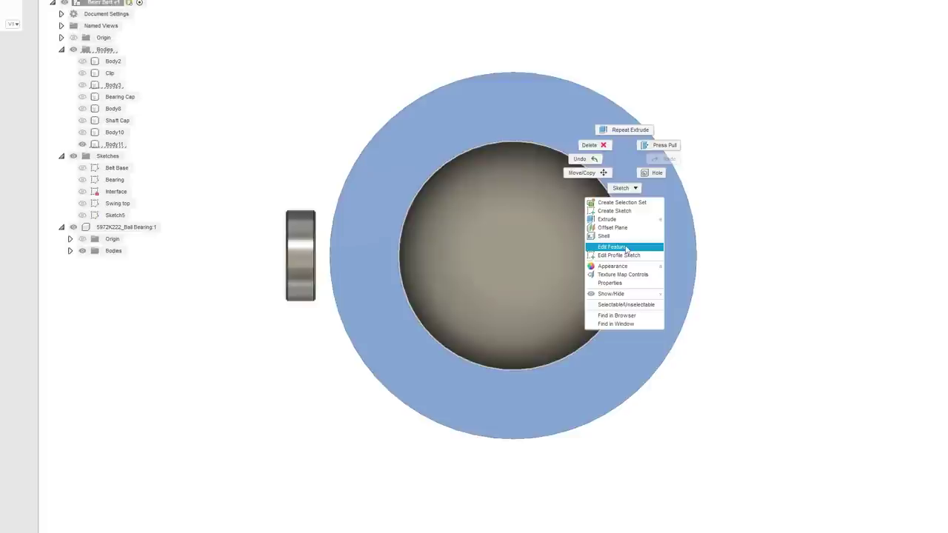
pyautogui.click(614, 210)
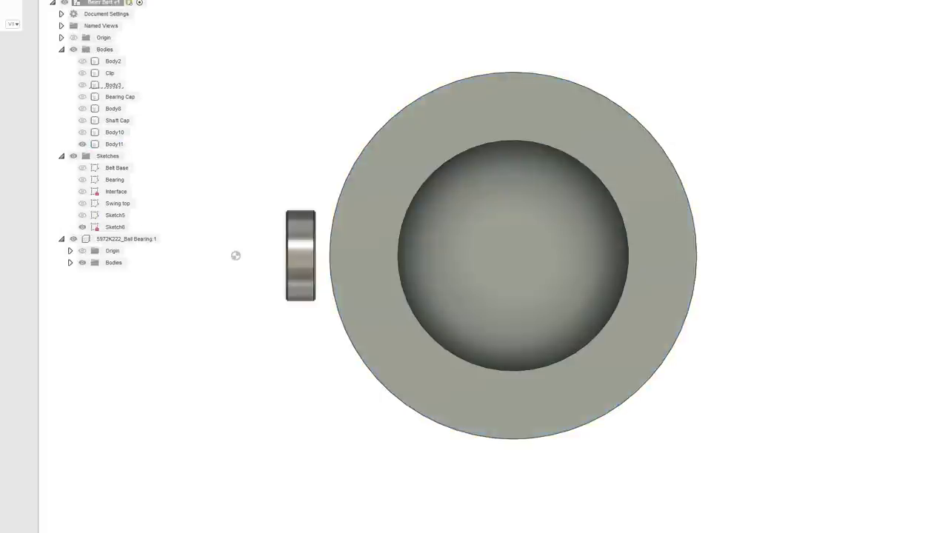
pyautogui.press('o')
pyautogui.click(634, 113)
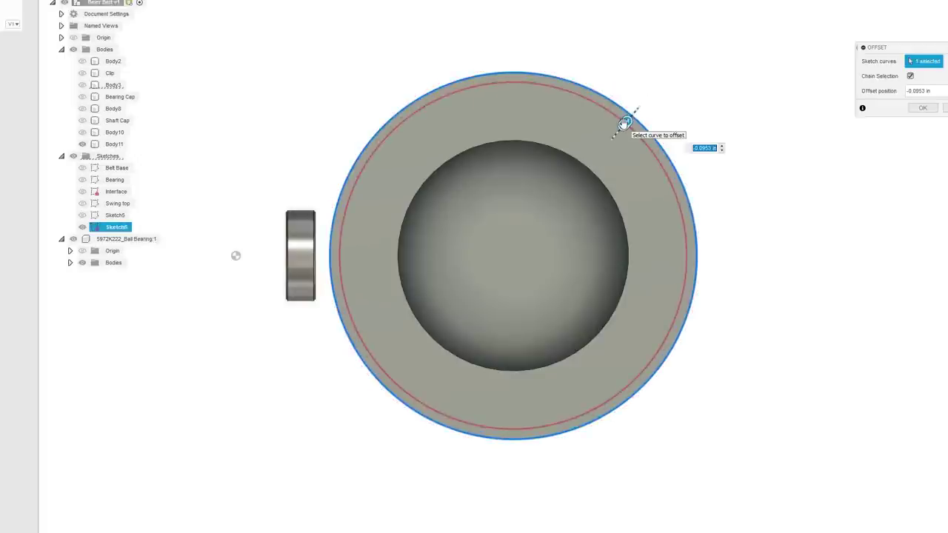
pyautogui.write('-.125')
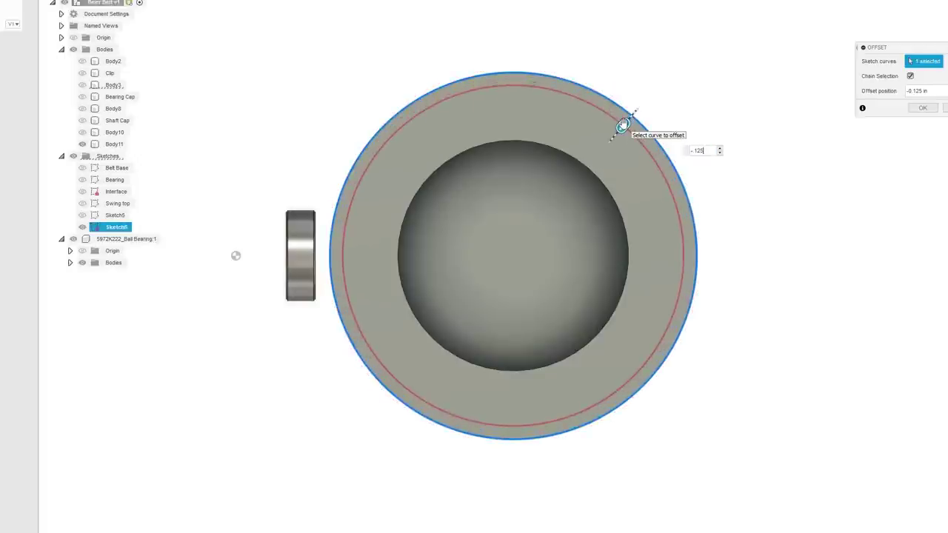
pyautogui.press('Return')
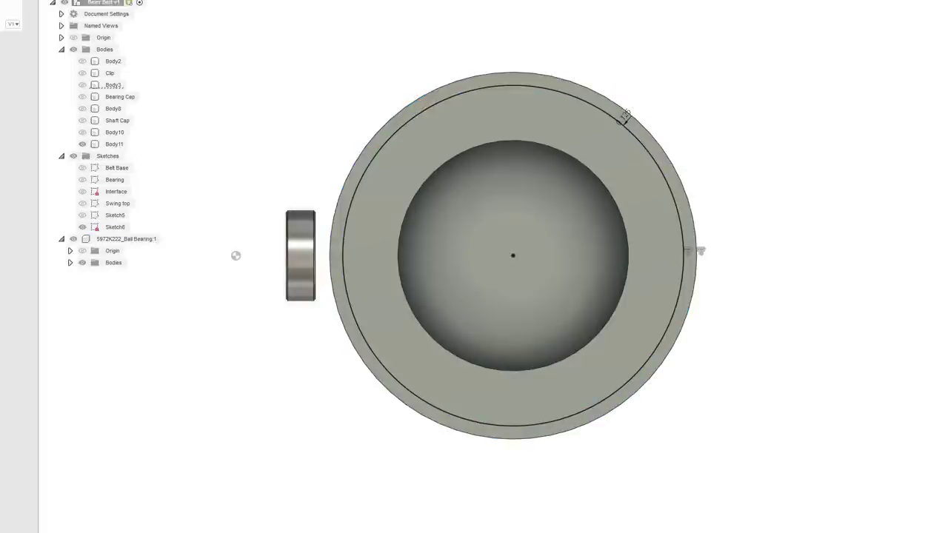
# Draw a 0.10 in diameter circle on the offset circle, on the side opposite the bearing, and finish the sketch.
pyautogui.scroll(3, 583, 259)
pyautogui.click(733, 261)
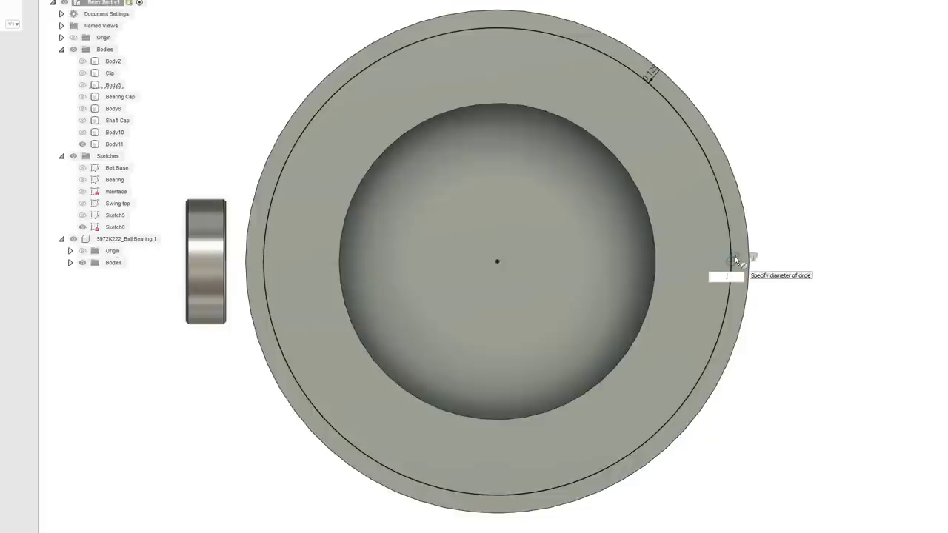
pyautogui.press('Return')
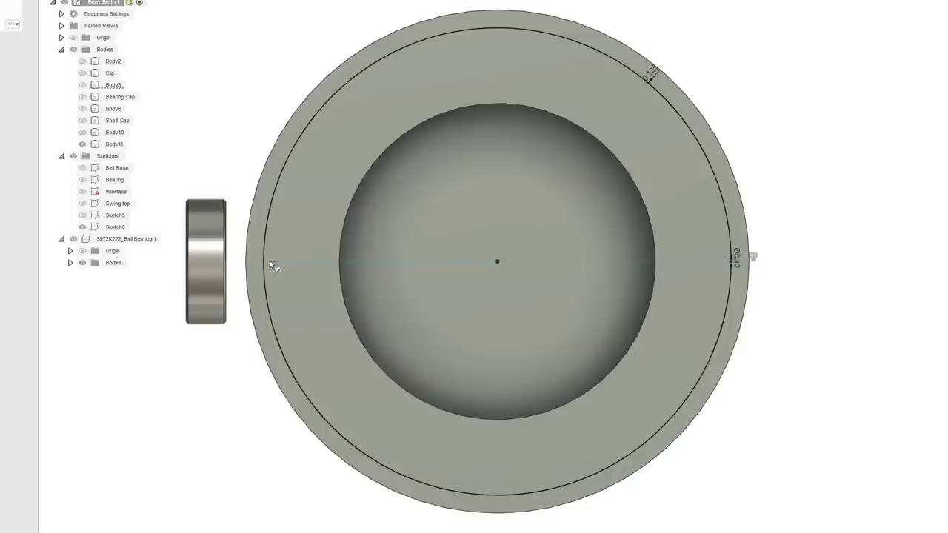
pyautogui.scroll(6, 680, 311)
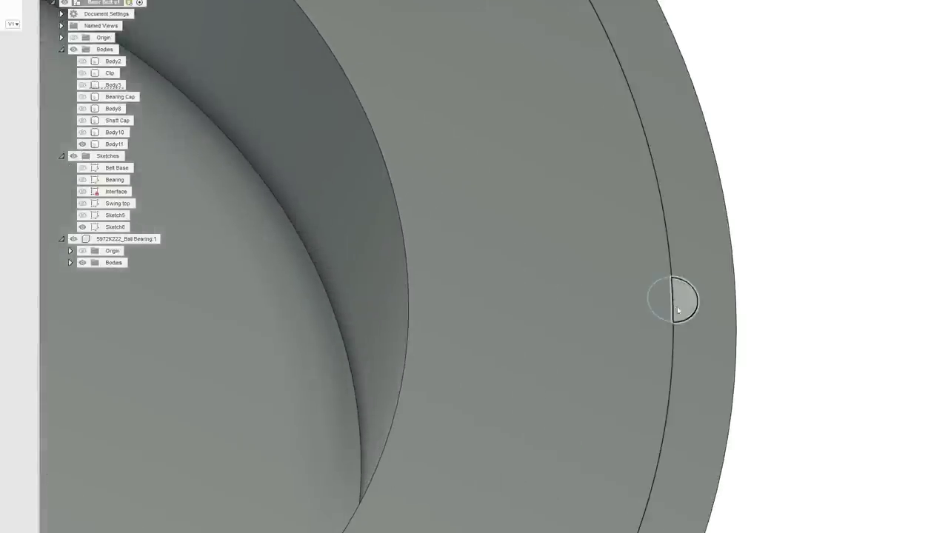
# Reopen the rim sketch and draw a 0.25 in circle concentric with the small circle, reaching the base's outer edge.
pyautogui.click(680, 311)
pyautogui.rightClick(680, 311)
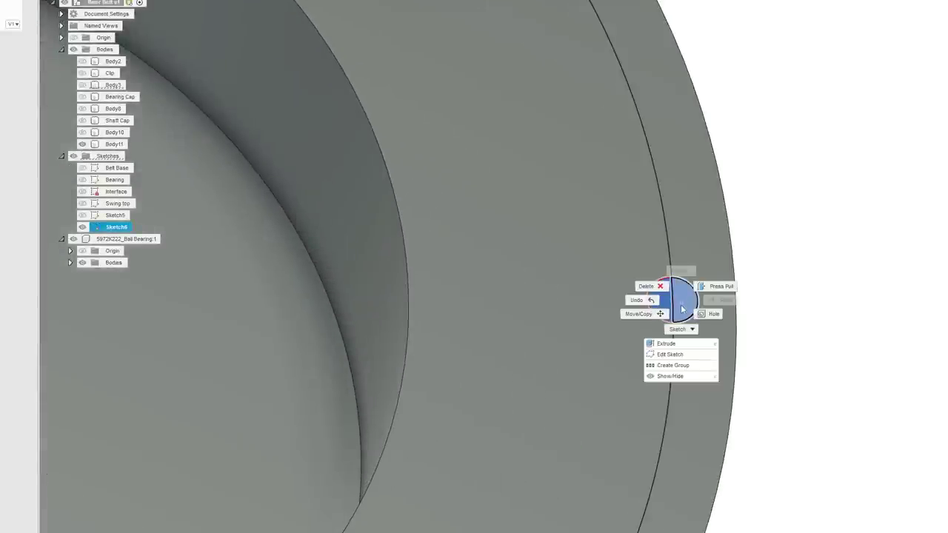
pyautogui.click(830, 306)
pyautogui.click(775, 303)
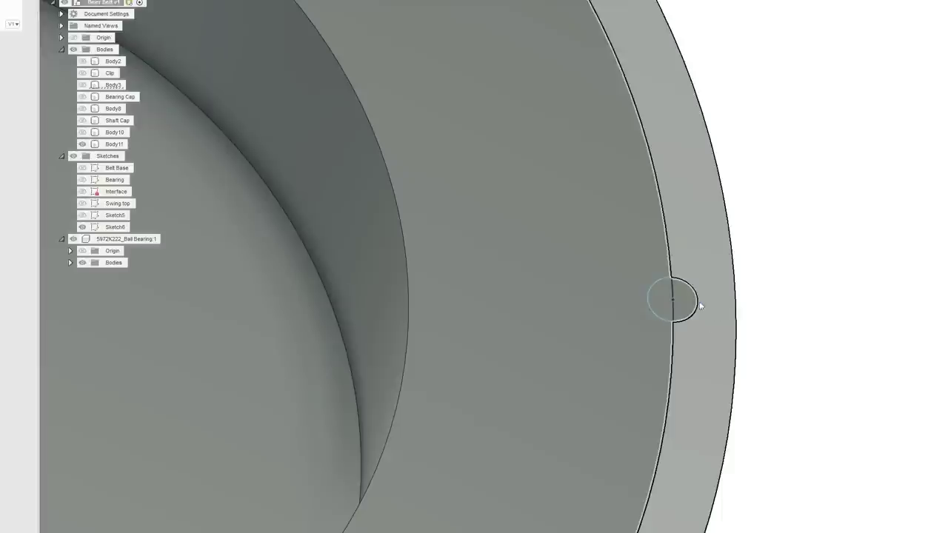
pyautogui.click(674, 300)
pyautogui.rightClick(682, 299)
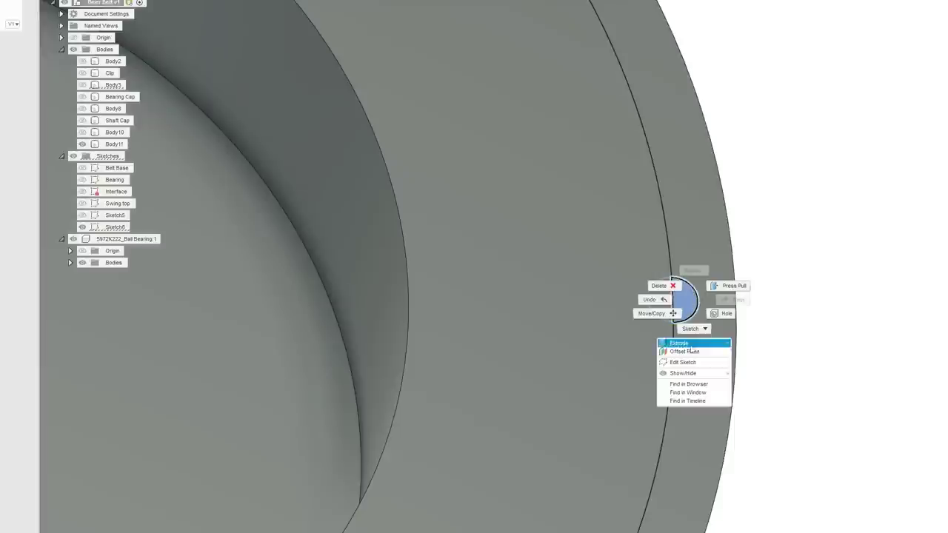
pyautogui.click(683, 362)
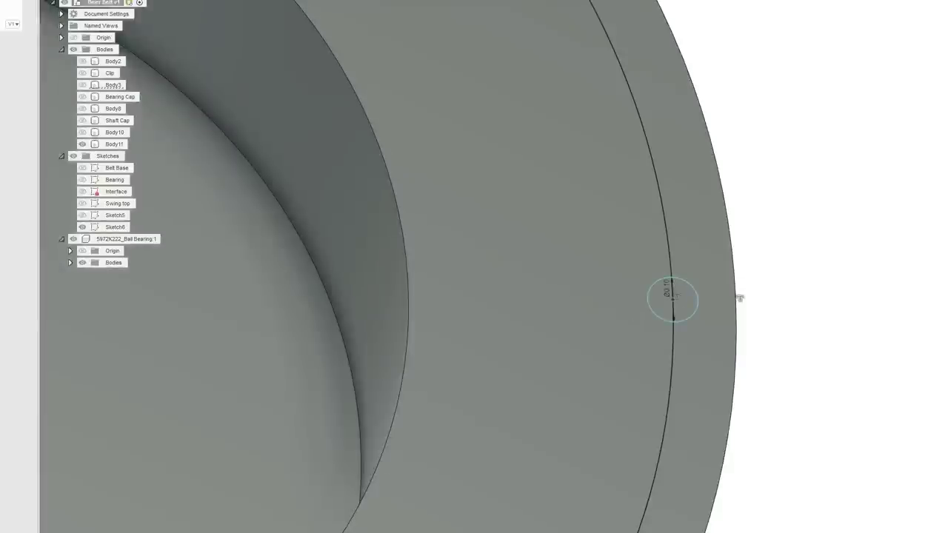
pyautogui.click(673, 297)
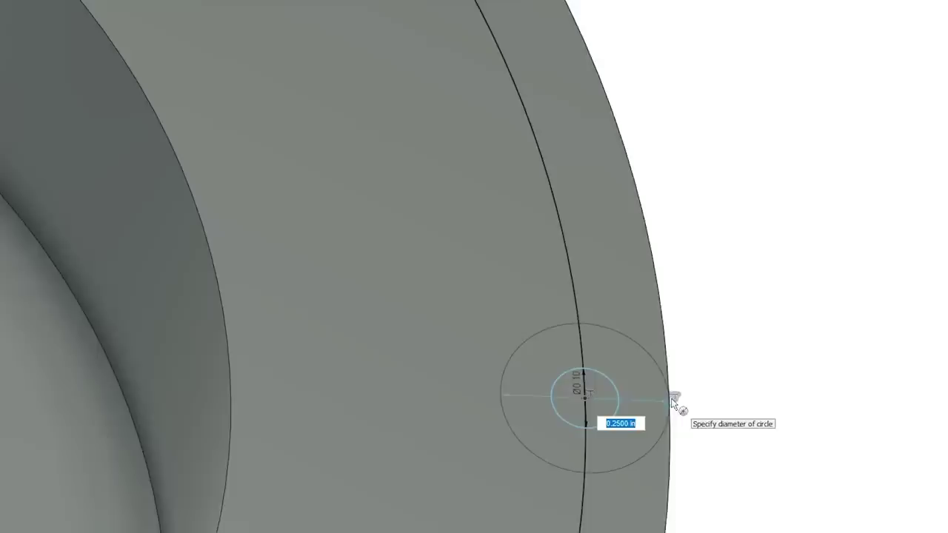
pyautogui.click(737, 298)
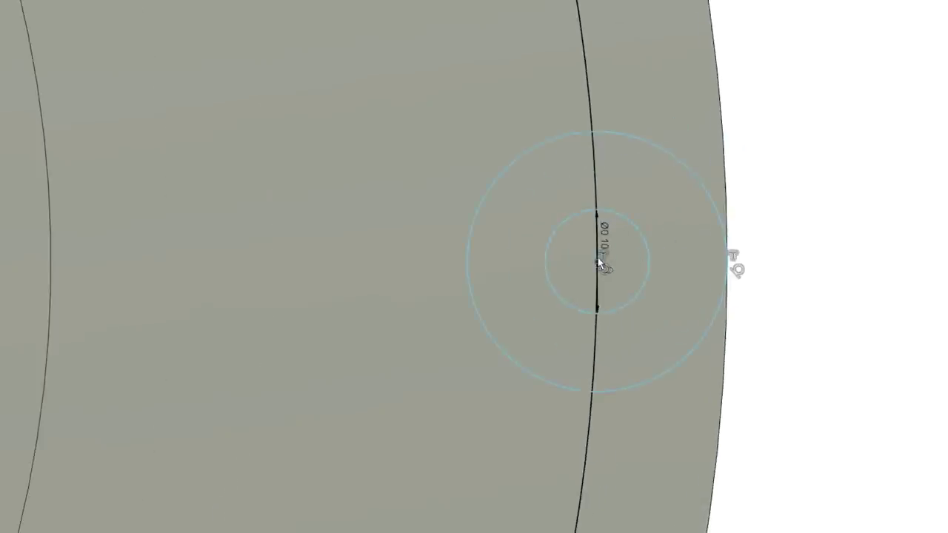
# Draw a horizontal line from the uppermost point of the 0.25 in circle to the base's outer edge.
pyautogui.click(599, 133)
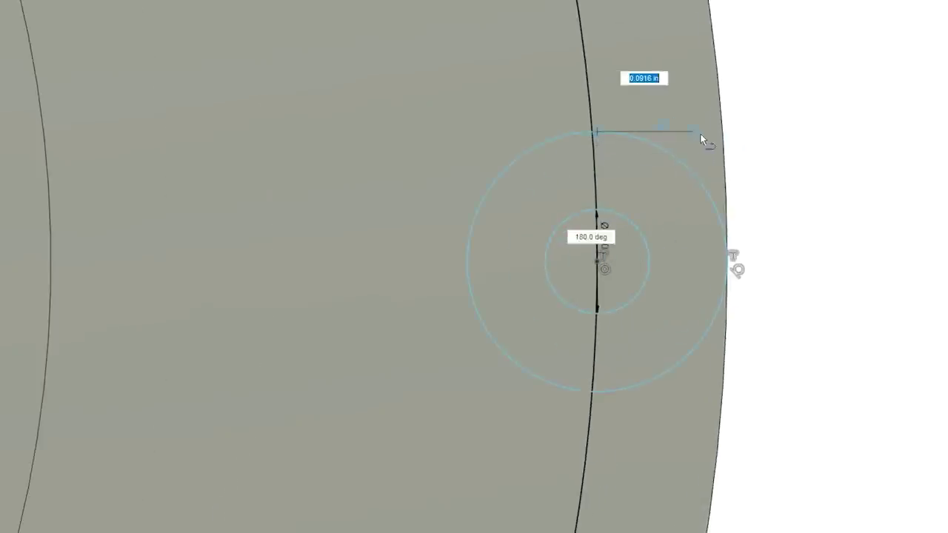
pyautogui.click(723, 132)
pyautogui.press('Escape')
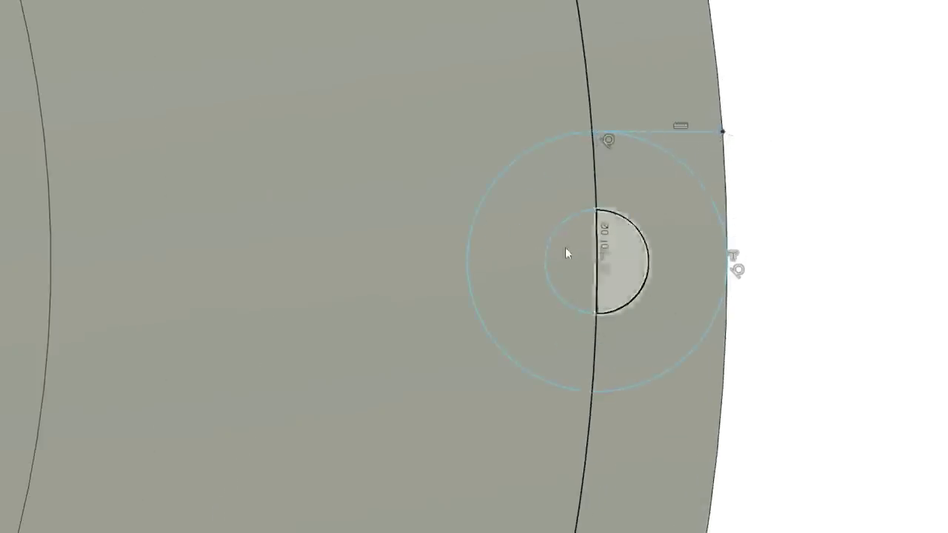
# Draw a vertical line from the circles' center to the 0.25 in circle's lowest point, continuing horizontally to the base's outer edge.
pyautogui.click(600, 275)
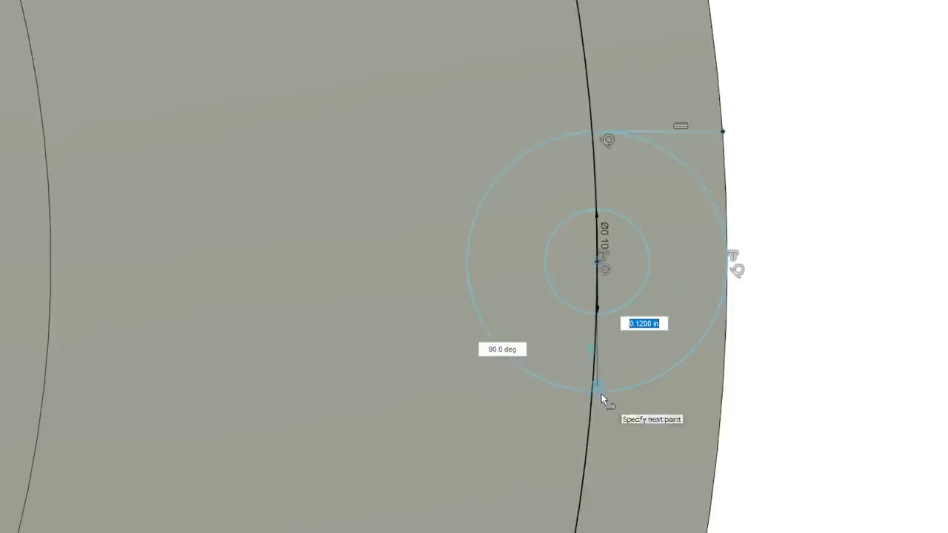
pyautogui.scroll(2, 600, 400)
pyautogui.click(597, 387)
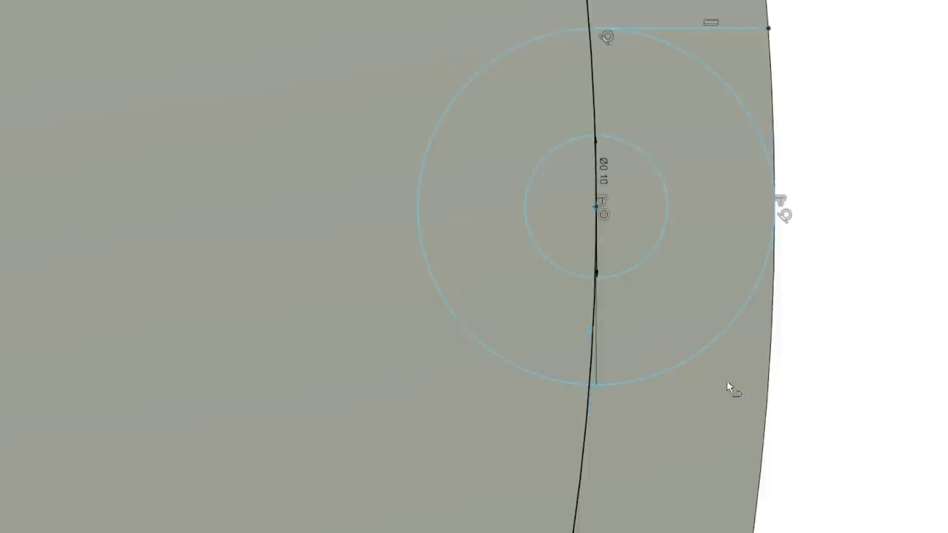
pyautogui.click(768, 384)
pyautogui.scroll(-1, 844, 424)
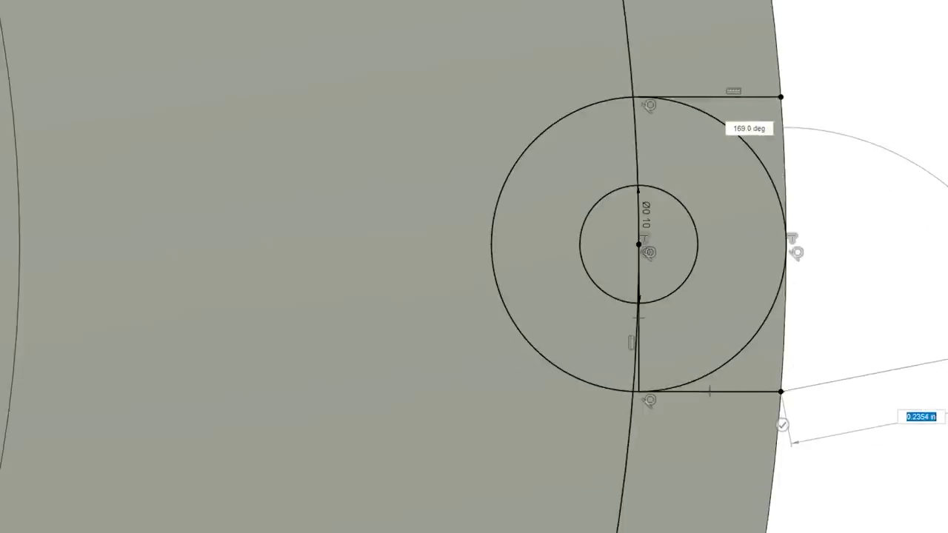
pyautogui.press('Escape')
# Try to extrude the notch profile down through the base's tapered side, and undo it.
pyautogui.scroll(-1, 944, 318)
pyautogui.keyDown('shift'); pyautogui.moveTo(450, 371); pyautogui.dragTo(459, 333, button='middle'); pyautogui.keyUp('shift')
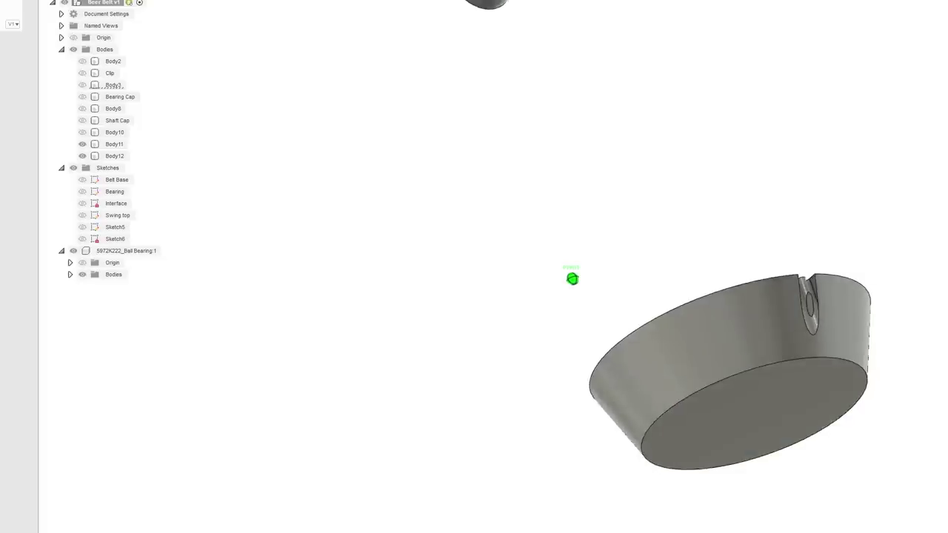
pyautogui.keyDown('shift'); pyautogui.moveTo(571, 280); pyautogui.dragTo(573, 377, button='middle'); pyautogui.keyUp('shift')
pyautogui.scroll(6, 846, 486)
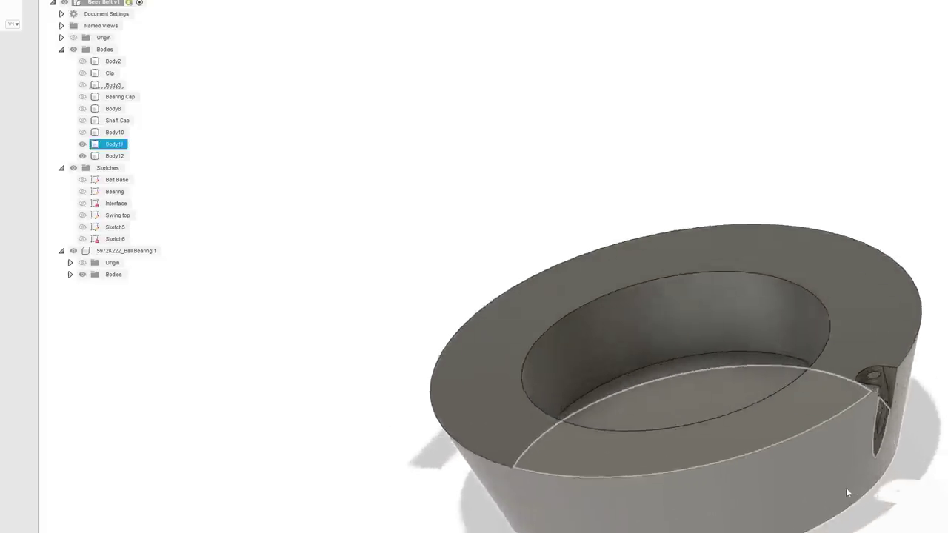
pyautogui.hotkey('ctrl', 'z')
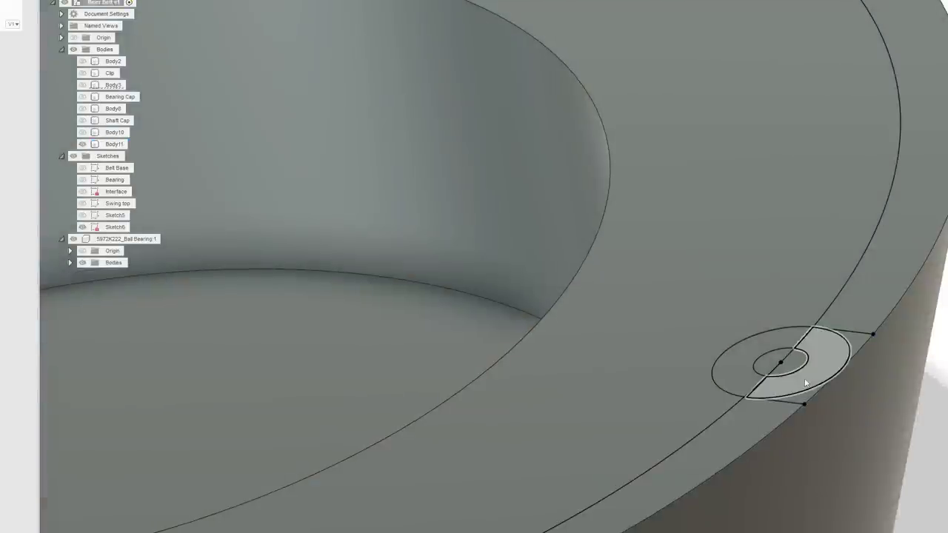
# Cut the round-ended notch profile around the concentric circles down into the base's rim.
pyautogui.click(800, 373)
pyautogui.scroll(4, 800, 373)
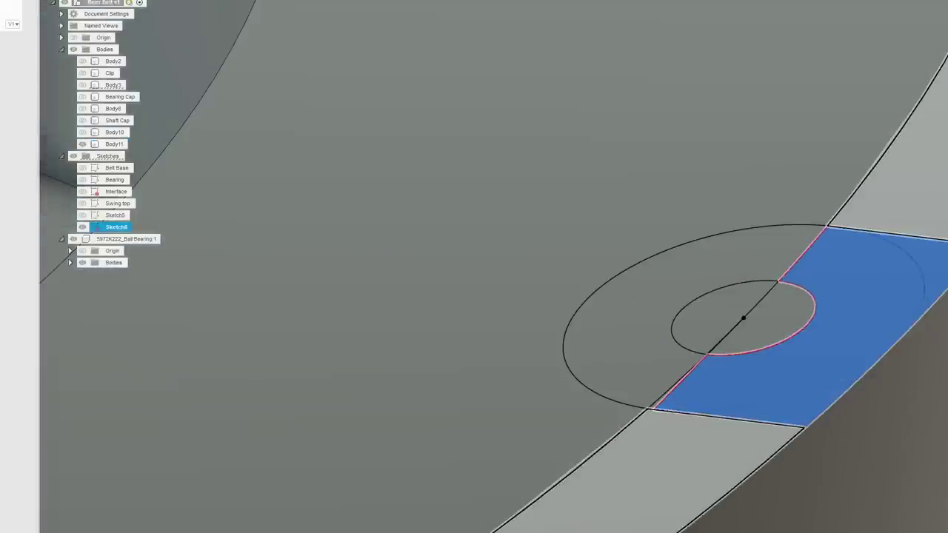
pyautogui.keyDown('shift'); pyautogui.moveTo(414, 222); pyautogui.dragTo(491, 245, button='middle'); pyautogui.keyUp('shift')
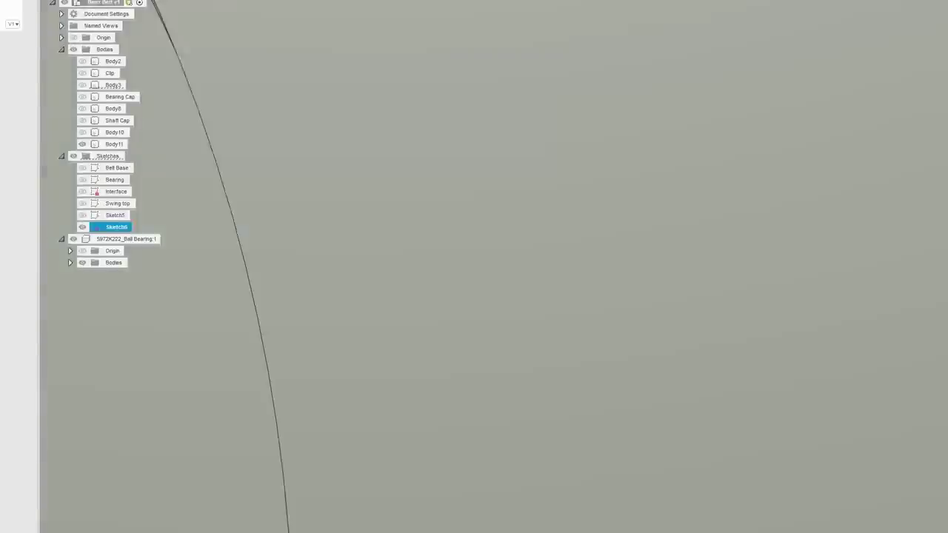
pyautogui.scroll(-5, 492, 245)
pyautogui.press('Escape')
# Extrude the round-ended tab profile, leaving out the small center hole, downward into the notch and join it to the base.
pyautogui.scroll(3, 476, 213)
pyautogui.scroll(4, 454, 269)
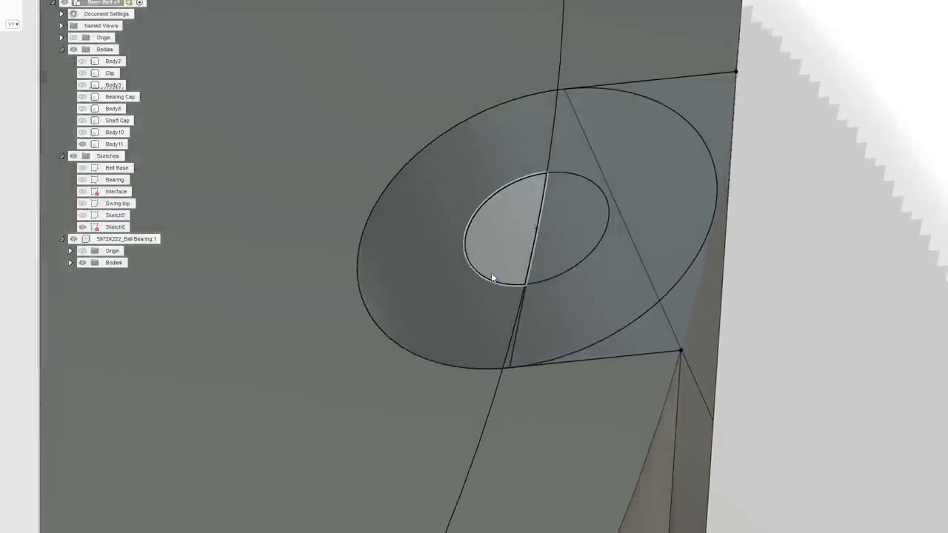
pyautogui.click(482, 301)
pyautogui.scroll(2, 483, 301)
pyautogui.scroll(-2, 548, 382)
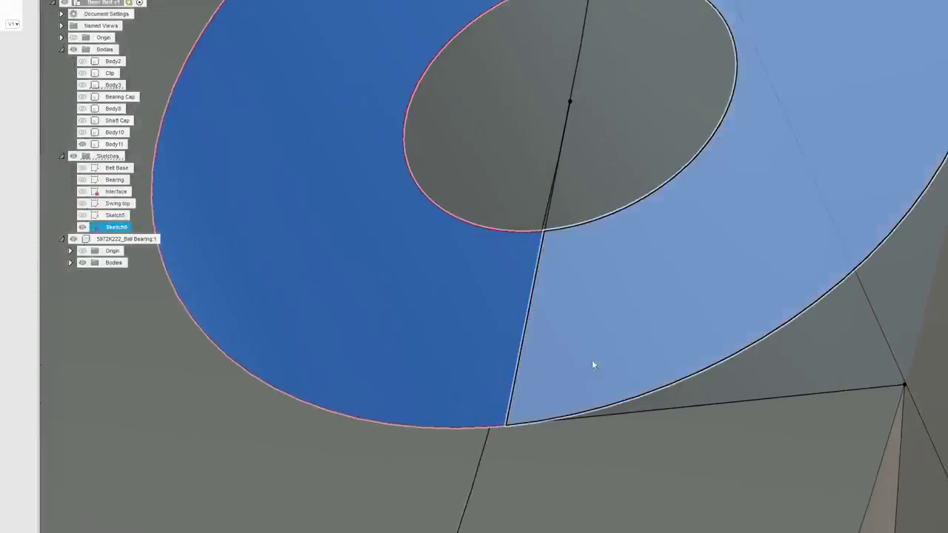
pyautogui.click(592, 364)
pyautogui.scroll(-2, 740, 365)
pyautogui.scroll(-1, 800, 311)
pyautogui.click(800, 312)
pyautogui.scroll(-2, 815, 303)
pyautogui.moveTo(865, 265); pyautogui.dragTo(836, 343, button='middle')
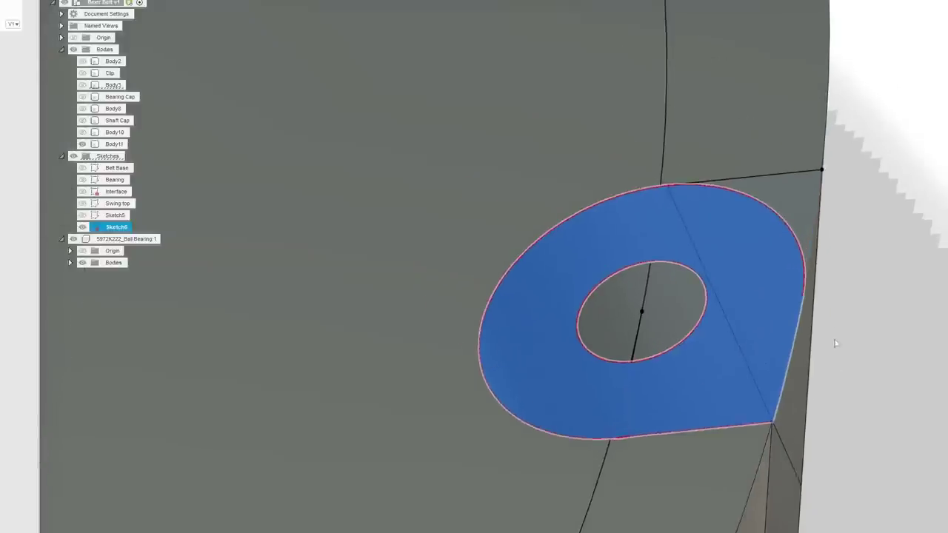
pyautogui.scroll(2, 817, 250)
pyautogui.click(795, 201)
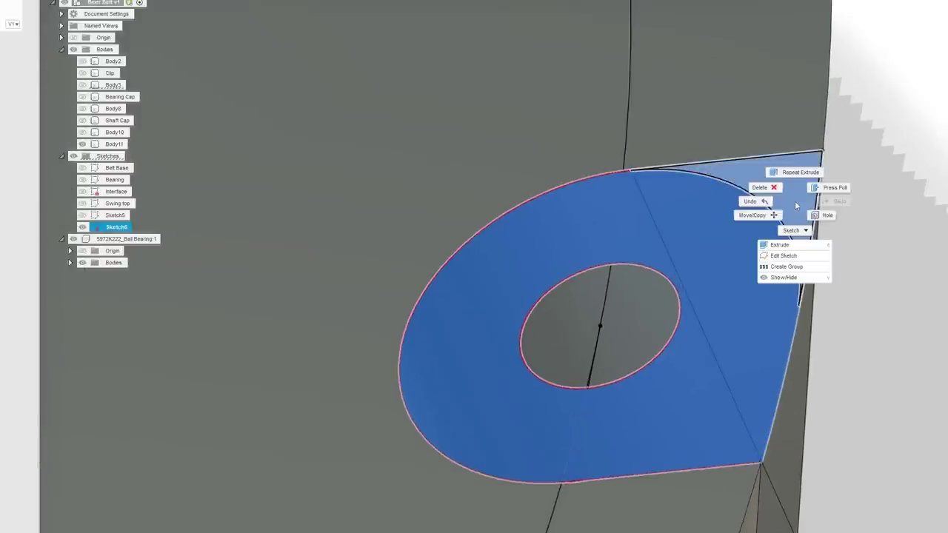
pyautogui.click(781, 246)
pyautogui.press('e')
pyautogui.scroll(-2, 781, 254)
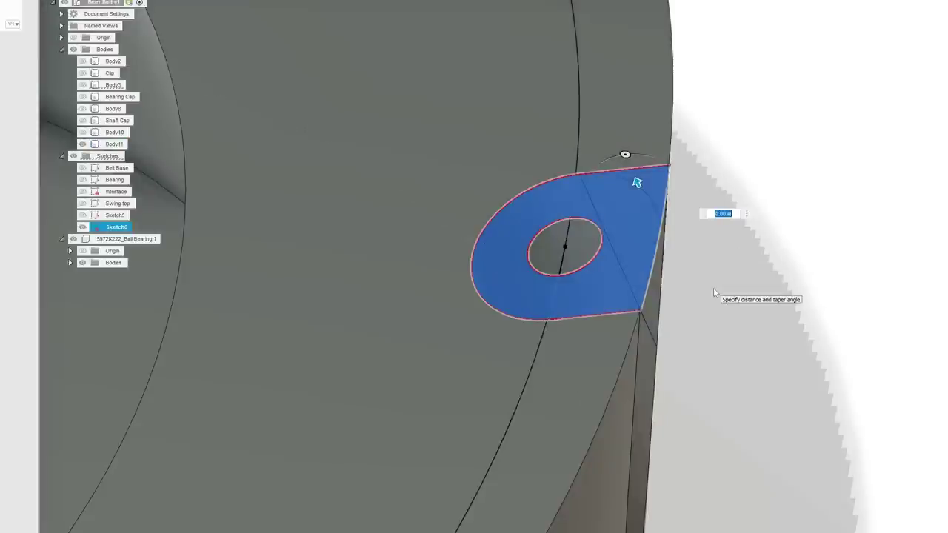
pyautogui.write('-10')
pyautogui.press('Return')
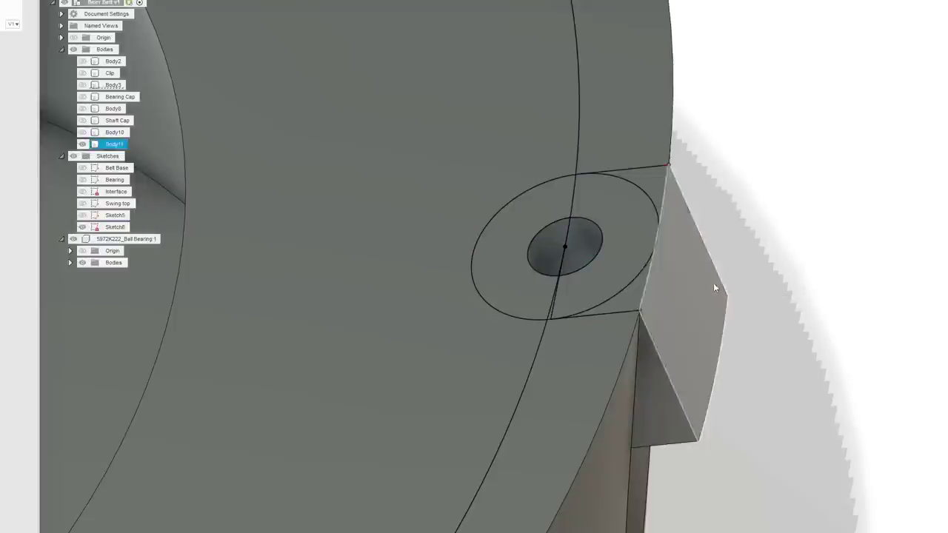
# Show Sketch5, hide Sketch6 and Body11, and open Sketch5 for editing.
pyautogui.scroll(-5, 729, 351)
pyautogui.scroll(-2, 792, 355)
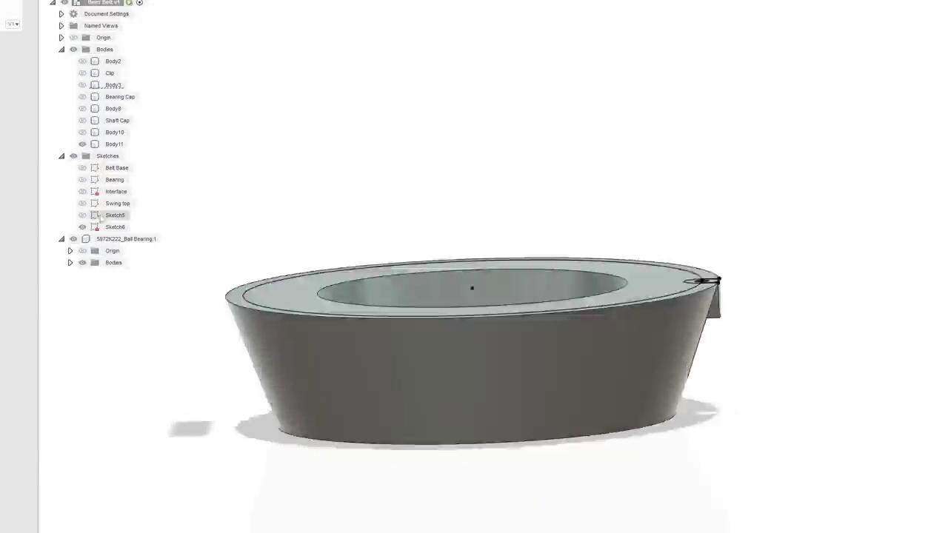
pyautogui.click(83, 216)
pyautogui.click(82, 227)
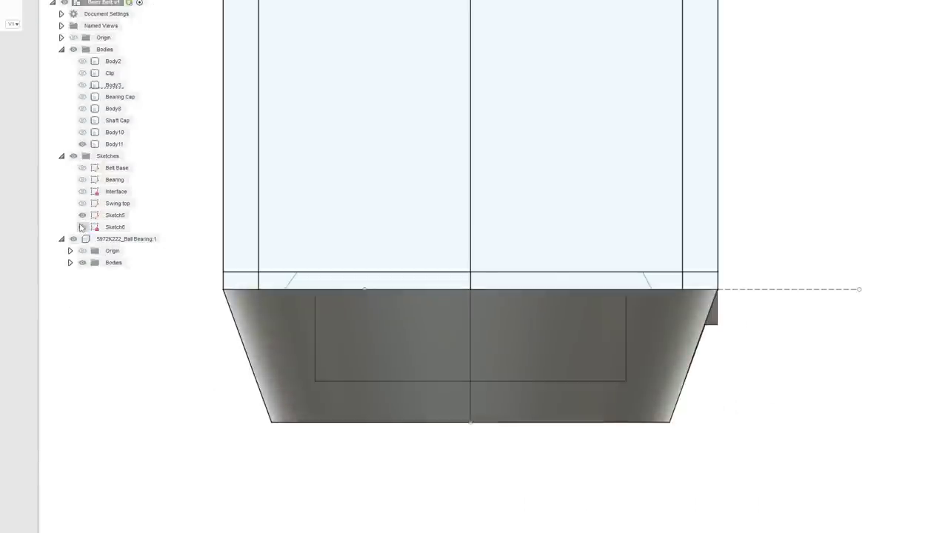
pyautogui.click(82, 144)
pyautogui.scroll(3, 614, 262)
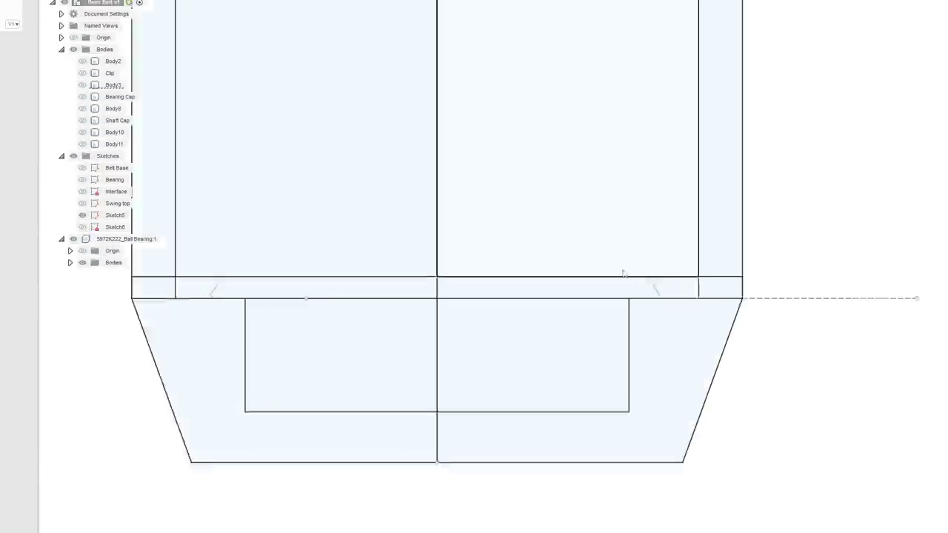
pyautogui.rightClick(672, 339)
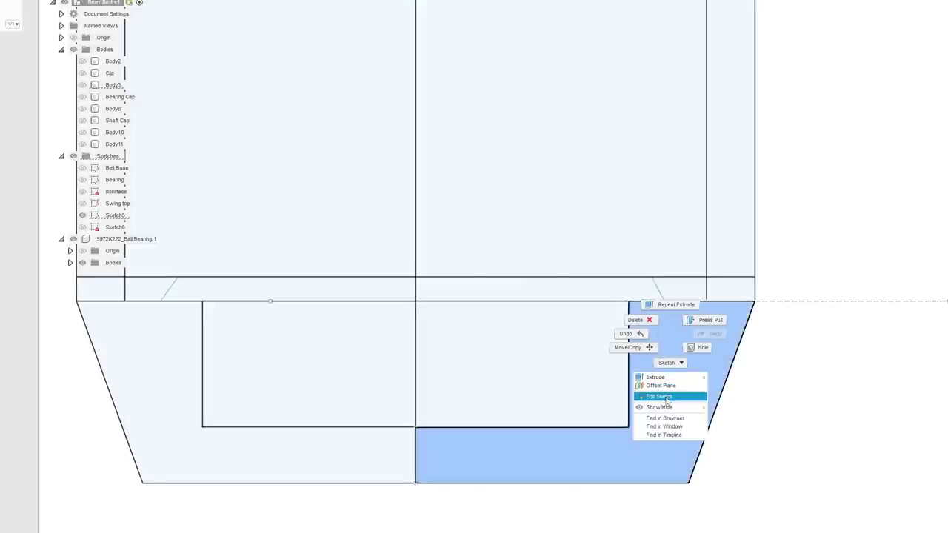
pyautogui.click(666, 394)
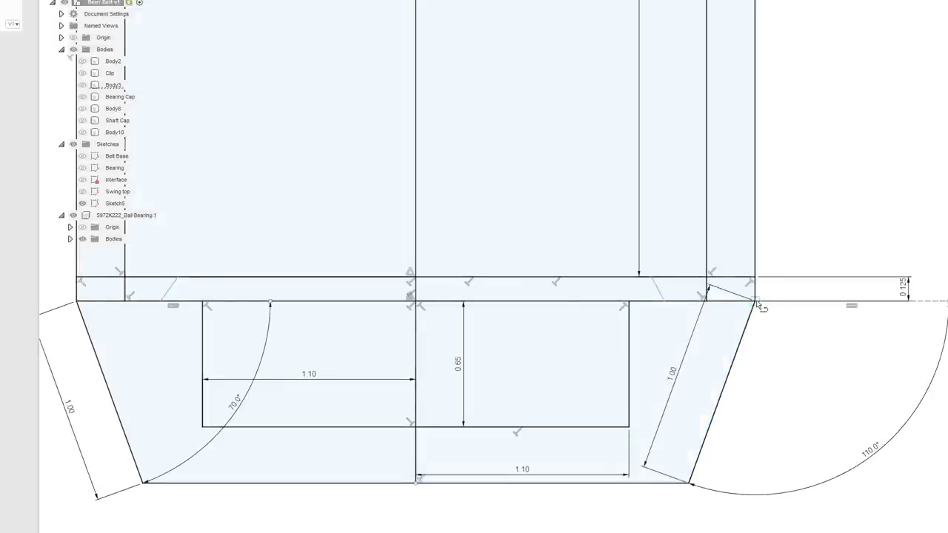
# Sketch a closed profile outside the base's tapered side, running outward from its upper corner, down, and back to its lower corner.
pyautogui.click(829, 301)
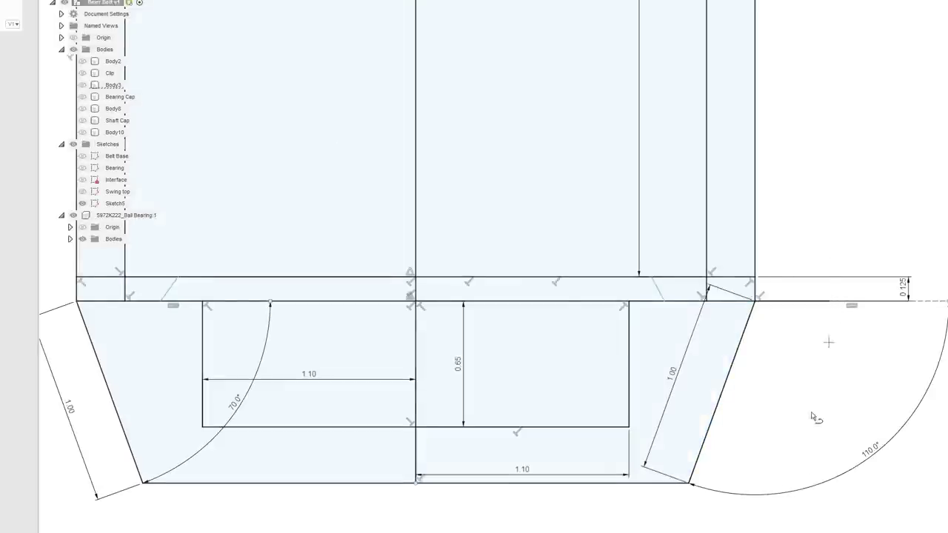
pyautogui.click(831, 302)
pyautogui.click(788, 505)
pyautogui.click(689, 484)
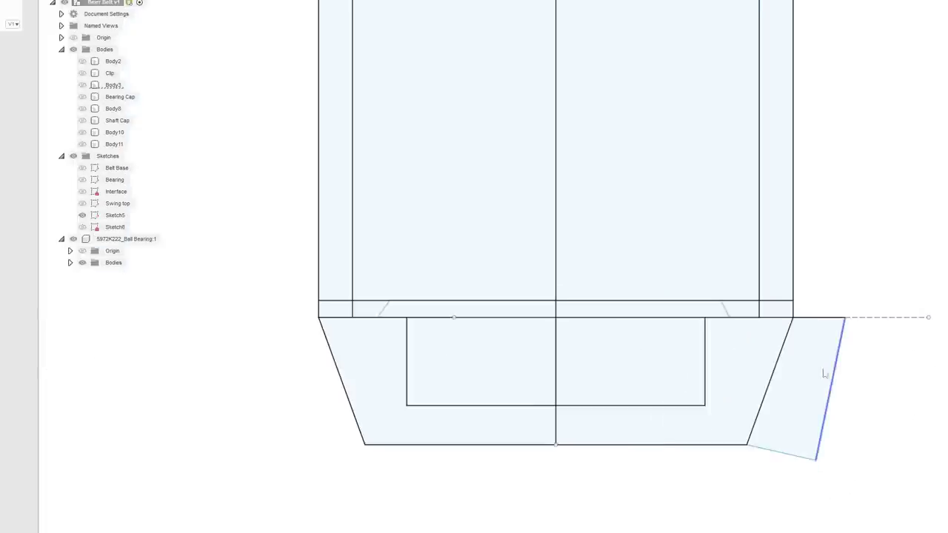
# Revolve the new outer profile 360 degrees around the centerline as a cut against Body11, trimming material beyond the tapered side.
pyautogui.click(802, 375)
pyautogui.click(120, 1)
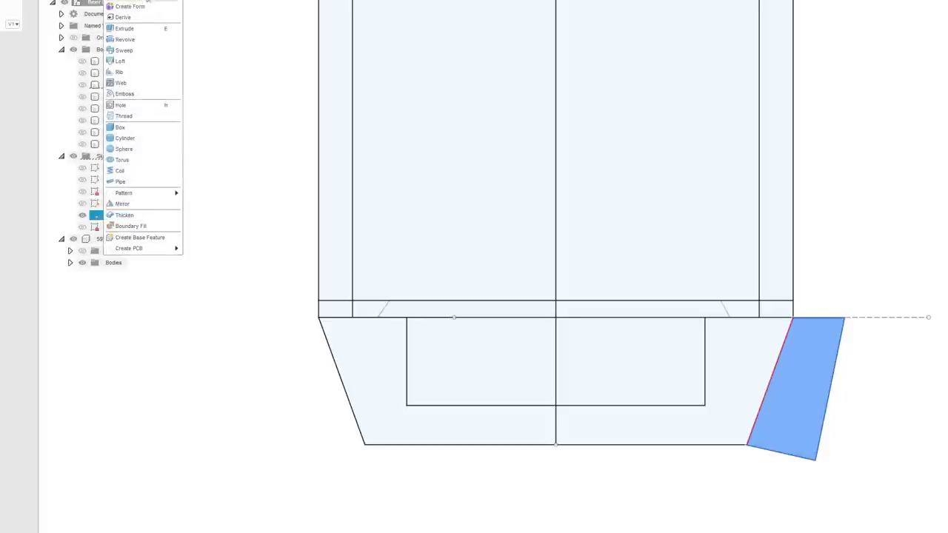
pyautogui.click(132, 43)
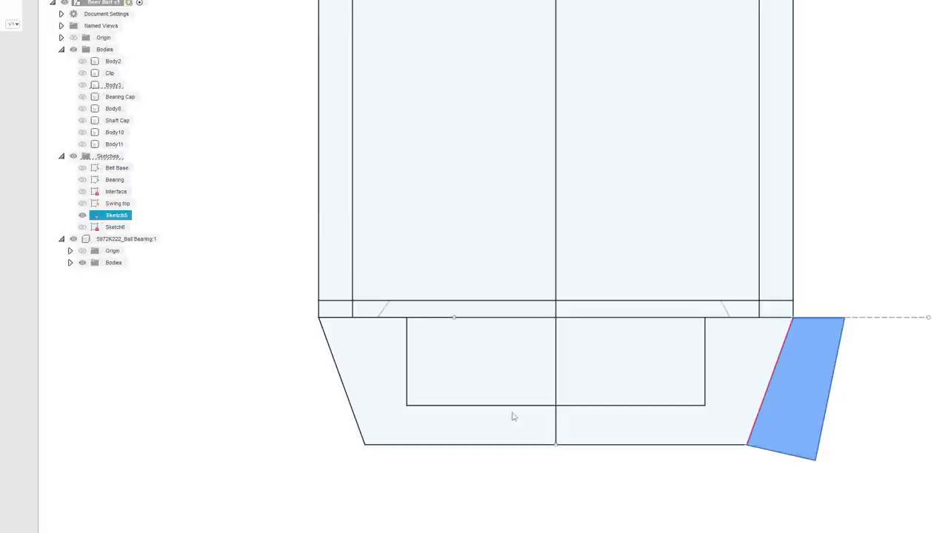
pyautogui.click(556, 377)
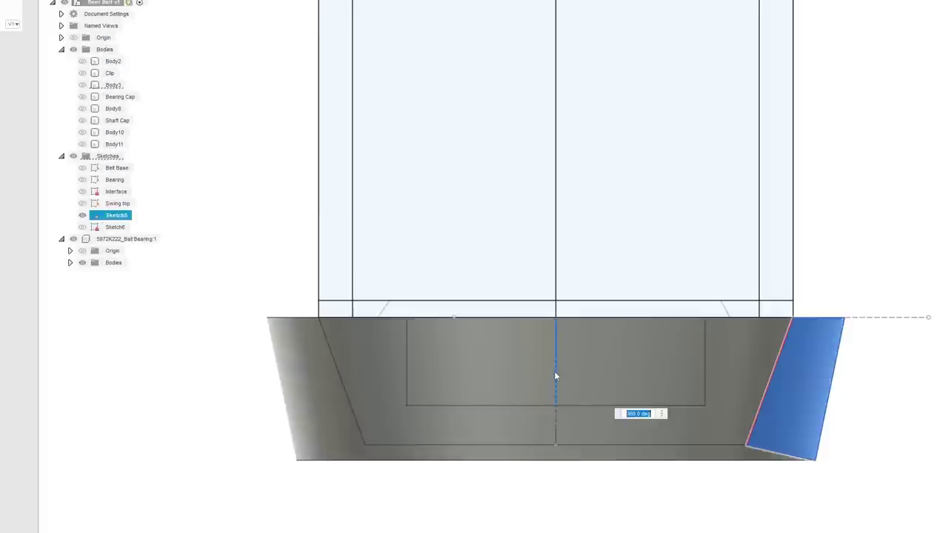
pyautogui.click(84, 147)
pyautogui.keyDown('shift'); pyautogui.moveTo(567, 248); pyautogui.dragTo(580, 329, button='middle'); pyautogui.keyUp('shift')
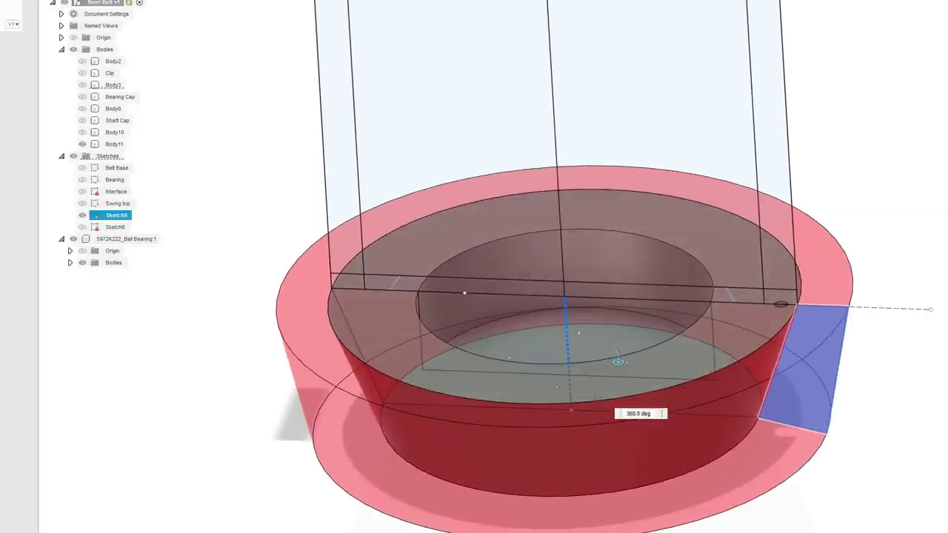
pyautogui.press('Return')
# Edit the screw tab's extrude feature and set its distance to -0.20 in.
pyautogui.scroll(4, 831, 331)
pyautogui.keyDown('shift'); pyautogui.moveTo(831, 333); pyautogui.dragTo(696, 285, button='middle'); pyautogui.keyUp('shift')
pyautogui.scroll(2, 697, 311)
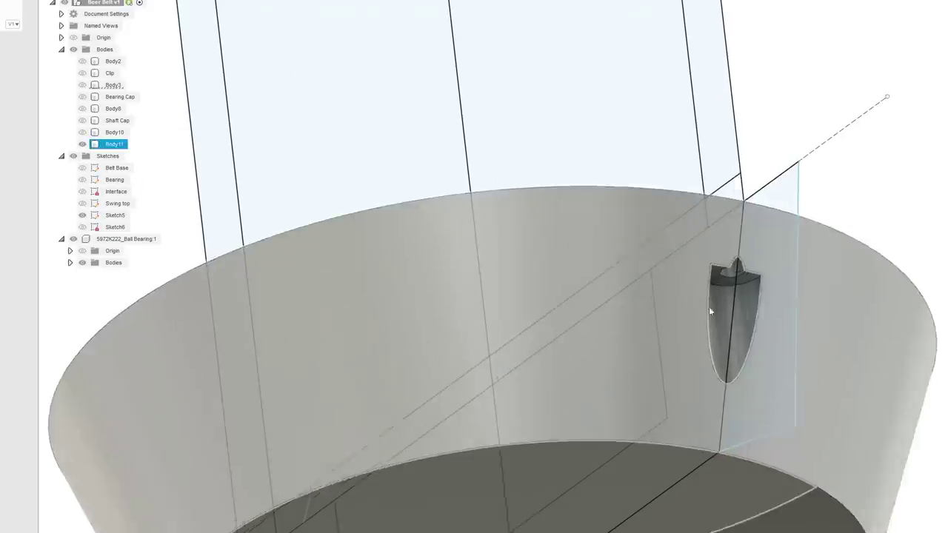
pyautogui.scroll(5, 741, 256)
pyautogui.scroll(-3, 746, 246)
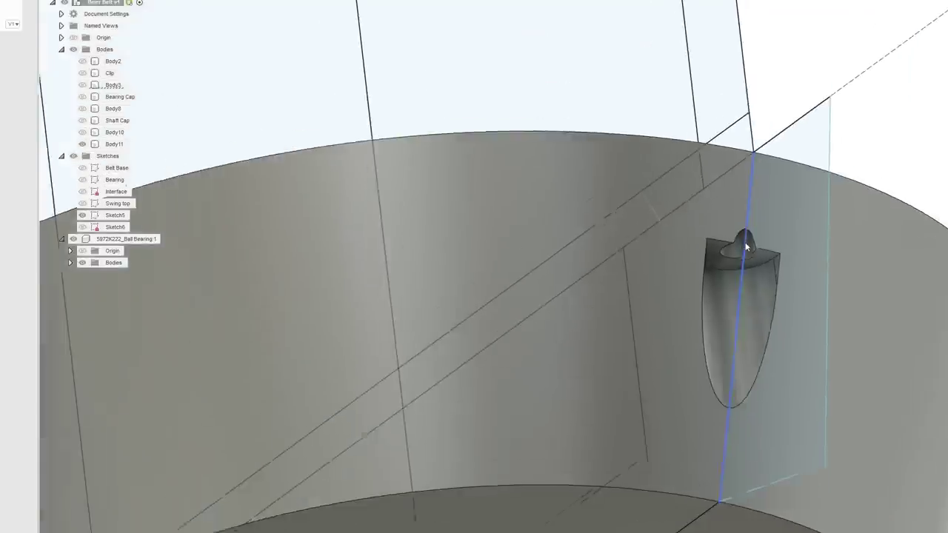
pyautogui.scroll(-3, 750, 247)
pyautogui.moveTo(864, 182); pyautogui.dragTo(828, 201, button='middle')
pyautogui.scroll(2, 827, 201)
pyautogui.scroll(4, 730, 296)
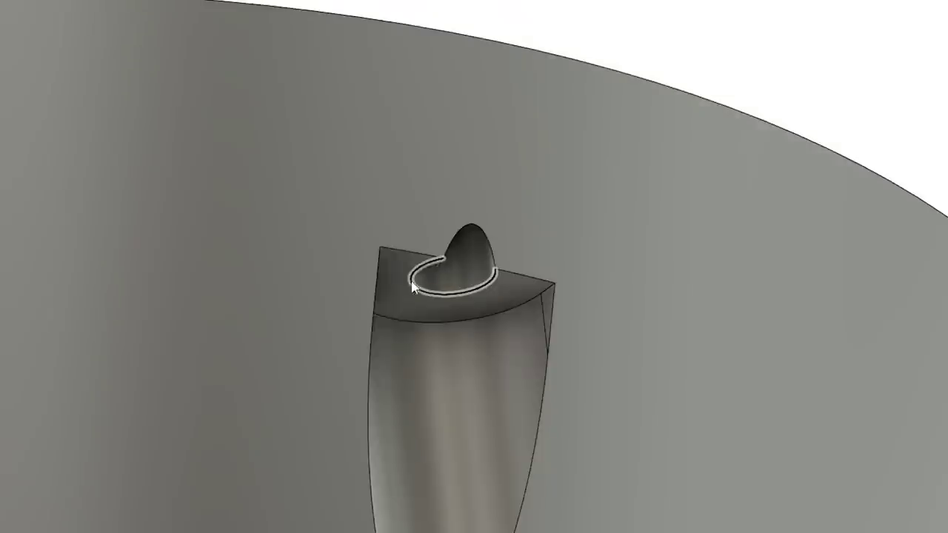
pyautogui.click(423, 311)
pyautogui.rightClick(418, 302)
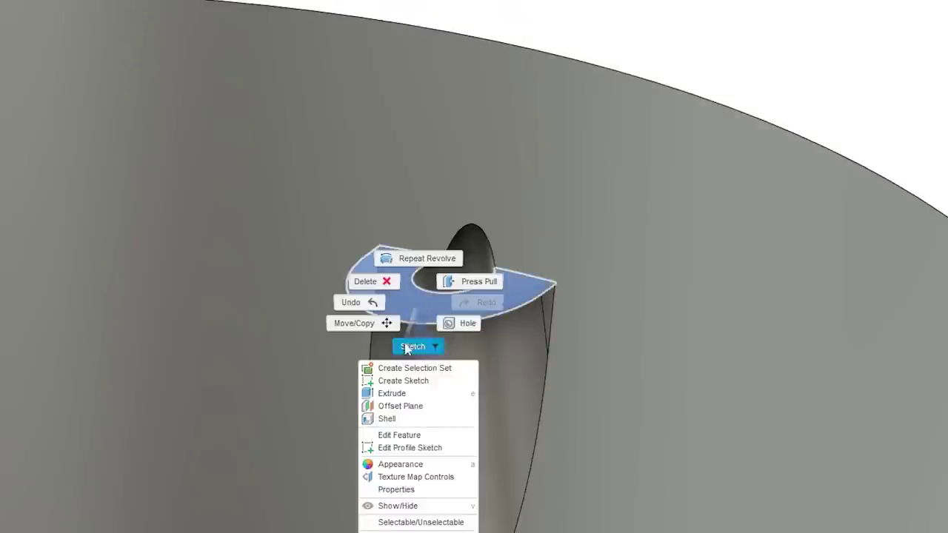
pyautogui.click(415, 436)
pyautogui.moveTo(424, 310); pyautogui.dragTo(421, 270)
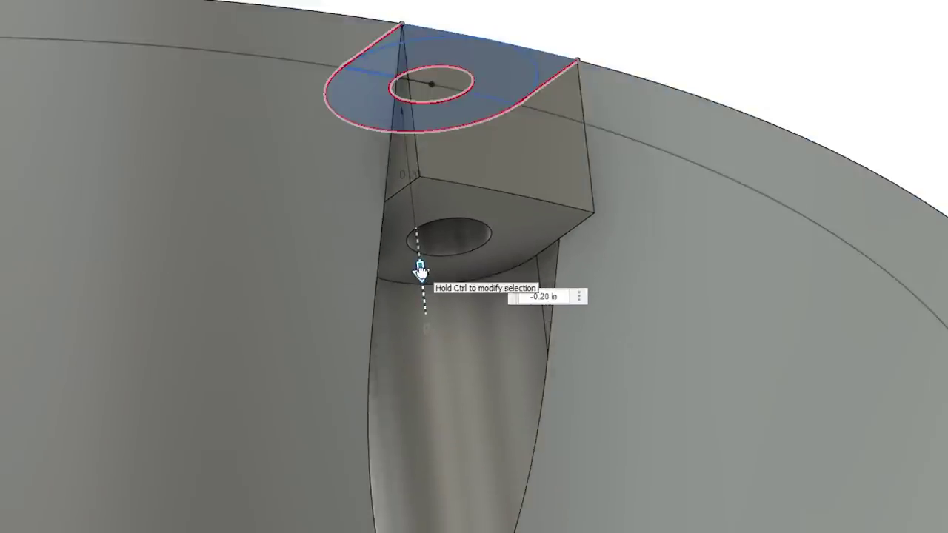
pyautogui.press('Return')
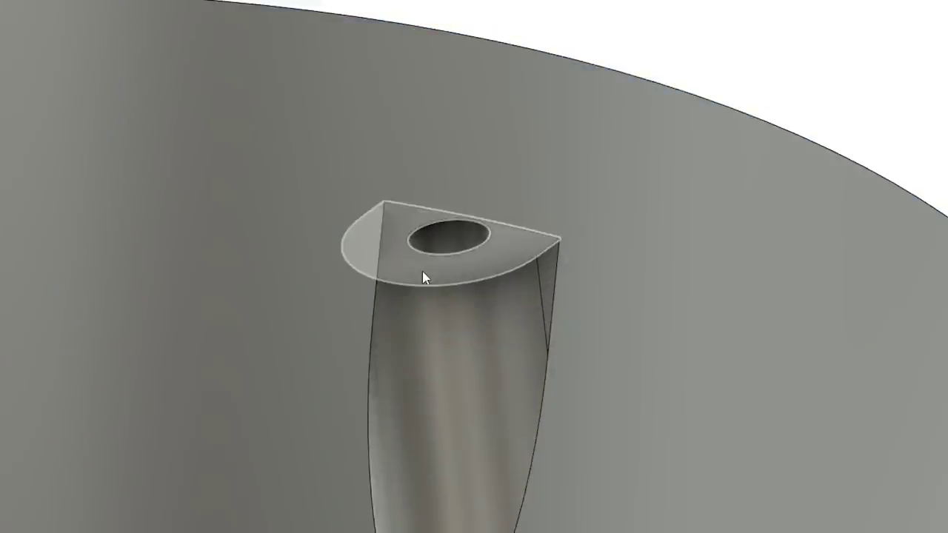
# Reduce the screw tab's thickness by editing its extrude distance to -0.12 in.
pyautogui.scroll(-2, 840, 292)
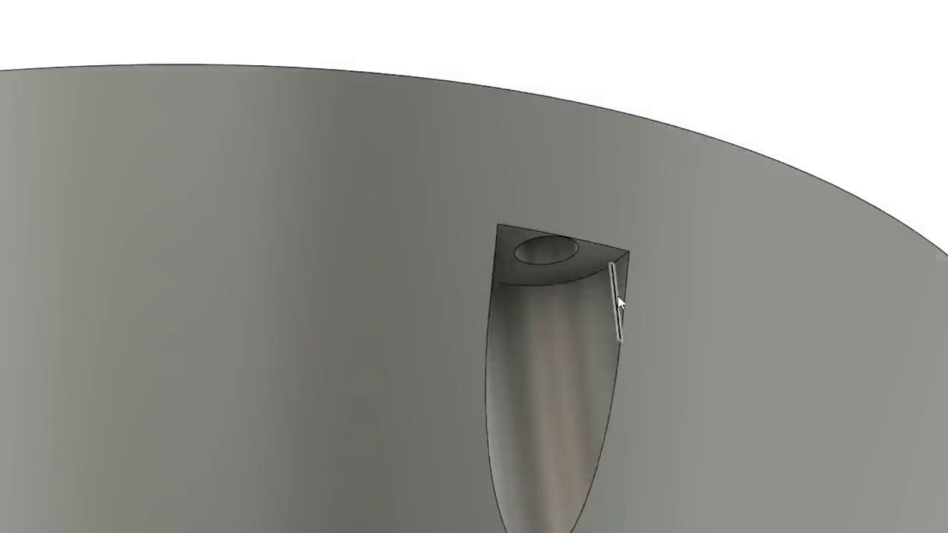
pyautogui.scroll(-3, 604, 289)
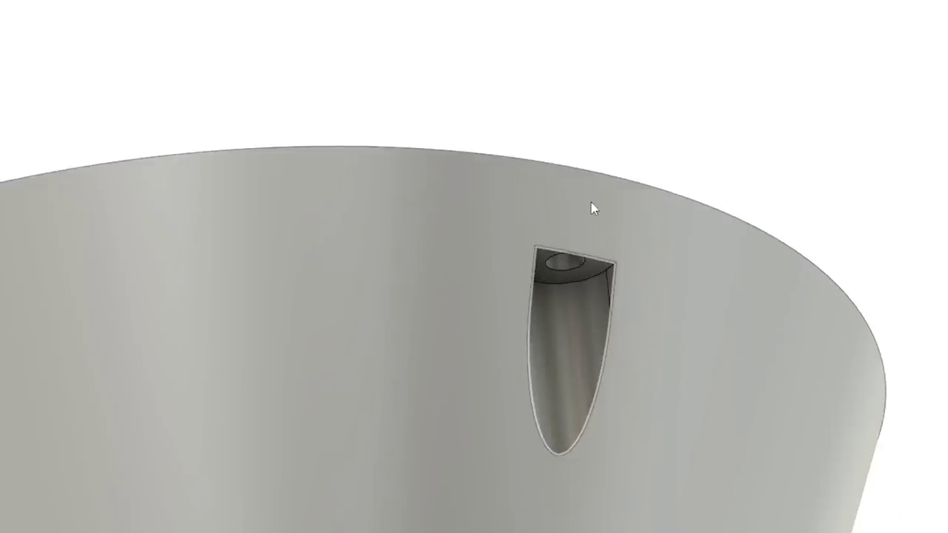
pyautogui.scroll(4, 598, 267)
pyautogui.rightClick(593, 289)
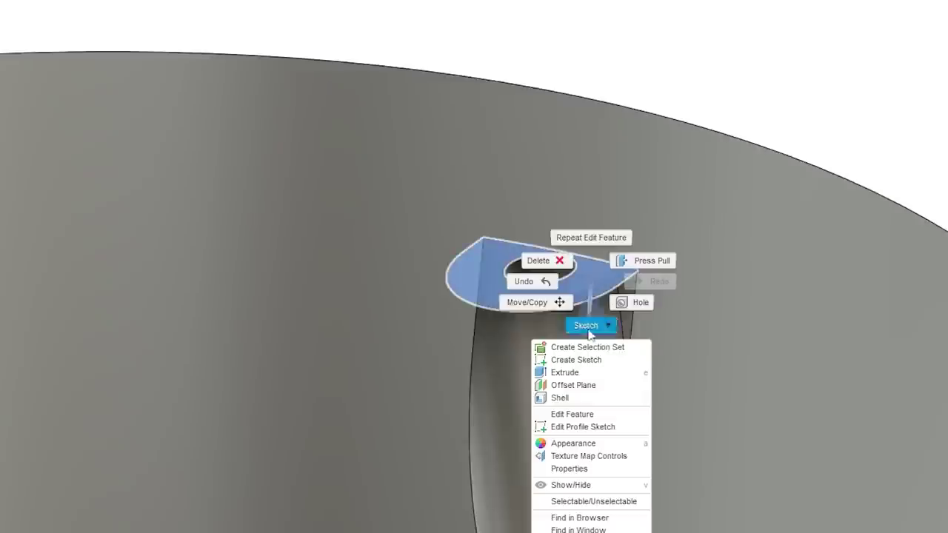
pyautogui.click(585, 415)
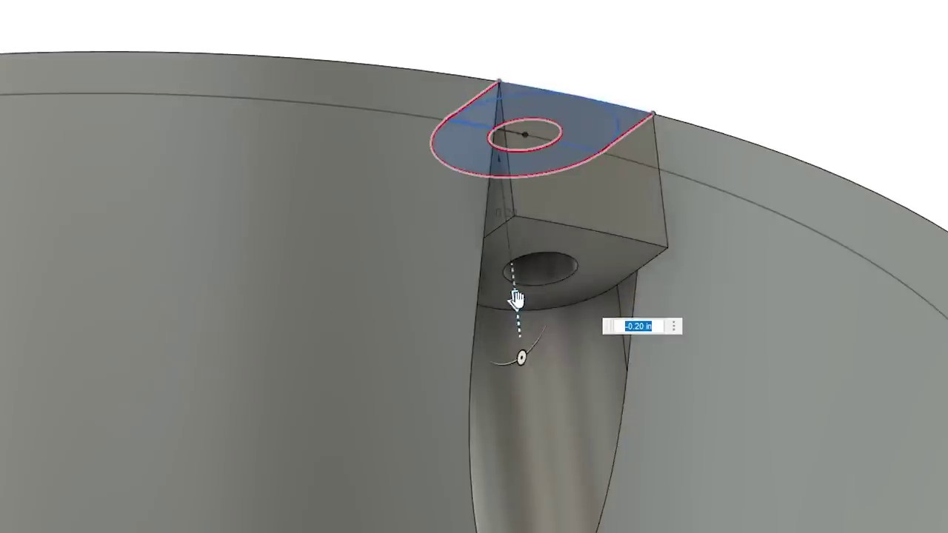
pyautogui.moveTo(516, 298); pyautogui.dragTo(501, 248)
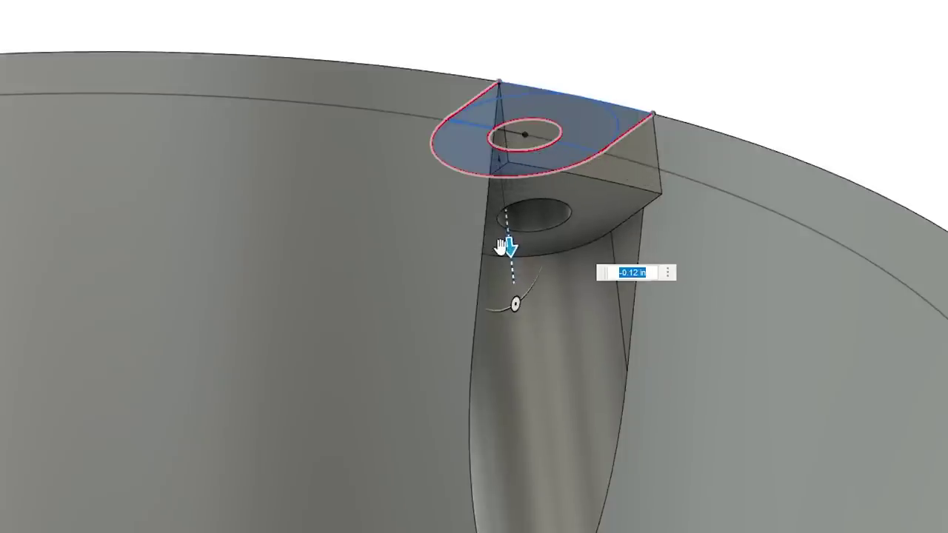
pyautogui.press('Return')
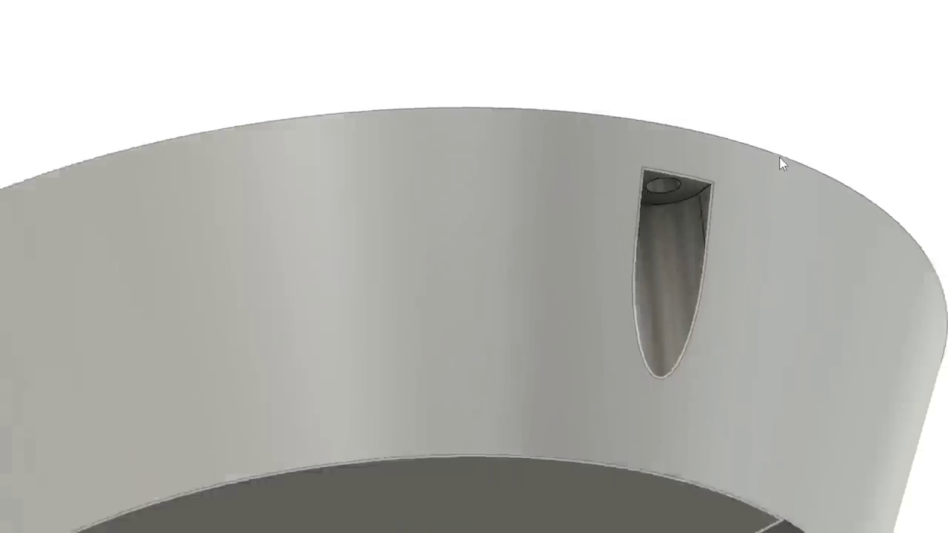
# Select the five faces forming the notch, tab and screw hole as the objects of a face-type circular pattern.
pyautogui.scroll(-2, 850, 156)
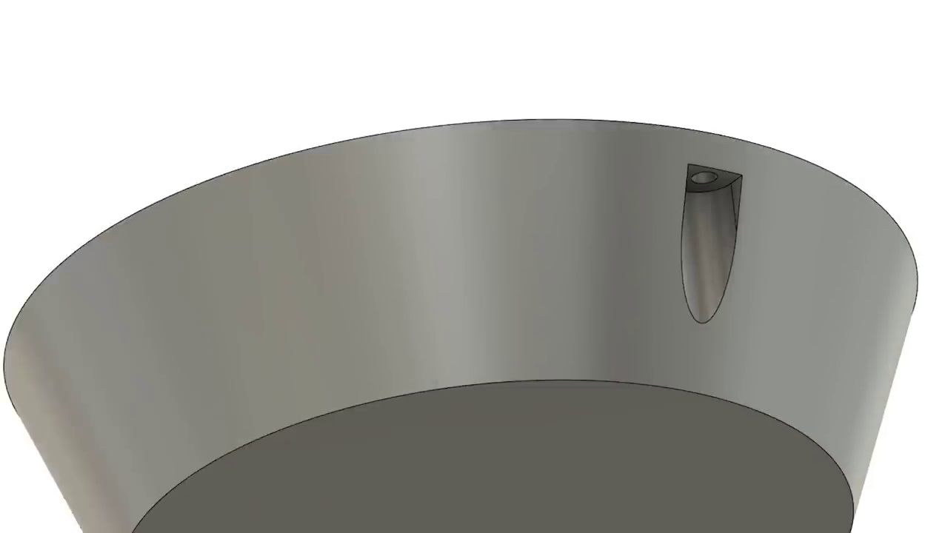
pyautogui.scroll(3, 849, 189)
pyautogui.scroll(2, 843, 194)
pyautogui.click(549, 266)
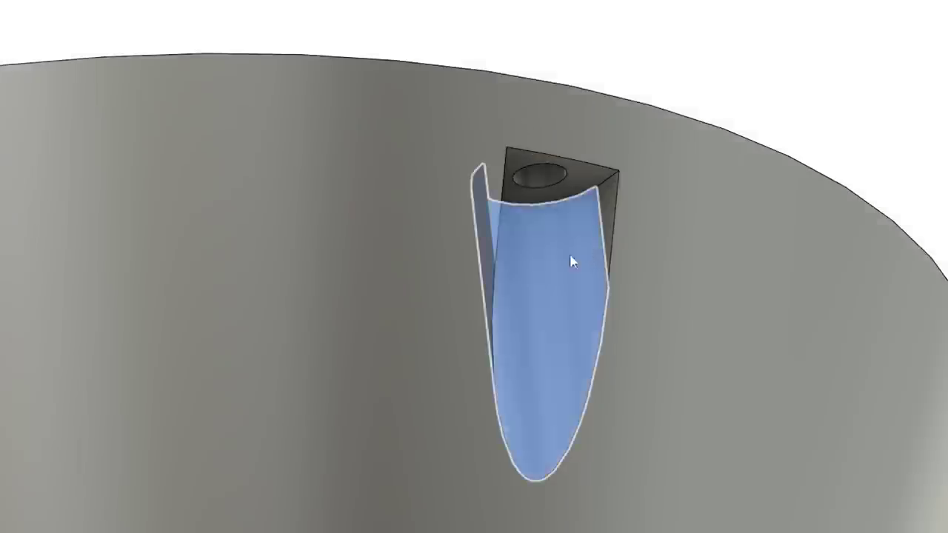
pyautogui.scroll(2, 617, 211)
pyautogui.click(613, 190)
pyautogui.click(582, 162)
pyautogui.click(512, 162)
pyautogui.keyDown('shift'); pyautogui.moveTo(377, 285); pyautogui.dragTo(211, 268, button='middle'); pyautogui.keyUp('shift')
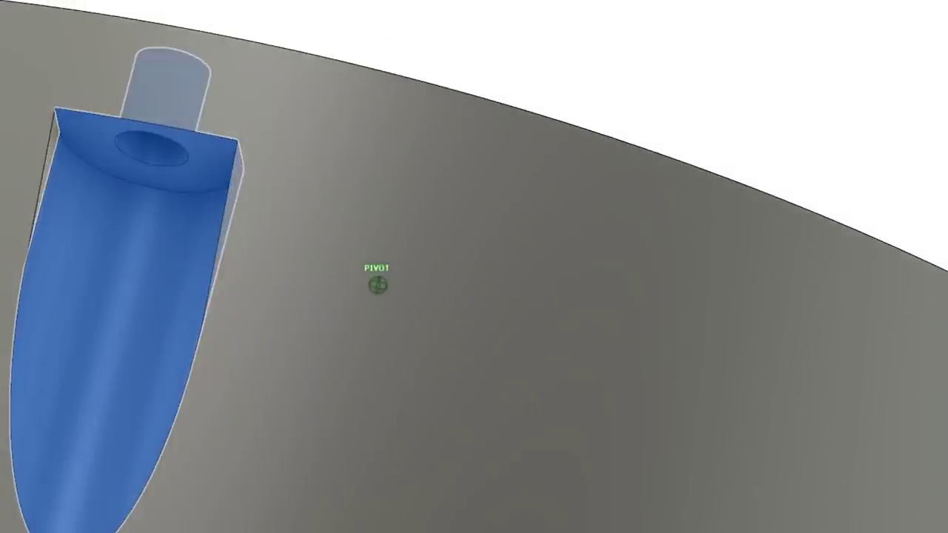
pyautogui.scroll(3, 75, 166)
pyautogui.scroll(1, 56, 152)
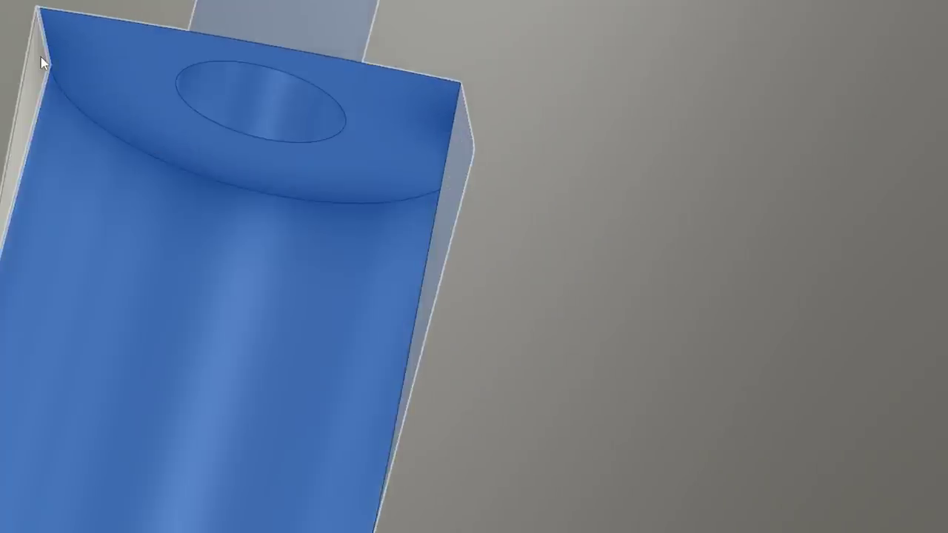
pyautogui.click(41, 57)
pyautogui.scroll(-4, 105, 211)
pyautogui.scroll(-2, 556, 334)
pyautogui.scroll(5, 555, 334)
pyautogui.scroll(-5, 556, 333)
pyautogui.click(383, 91)
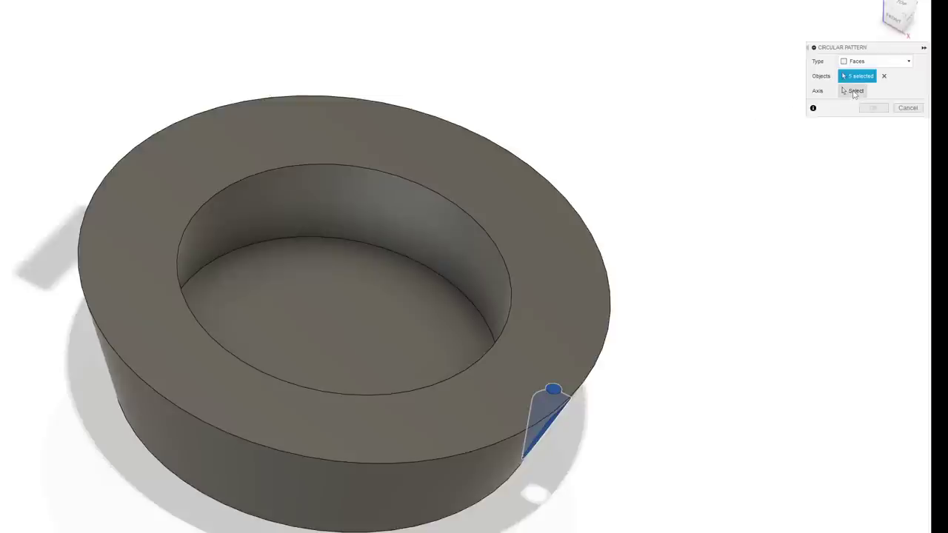
# Pattern the screw notch faces fully around the washer pocket's circular edge with a quantity of 6.
pyautogui.click(854, 91)
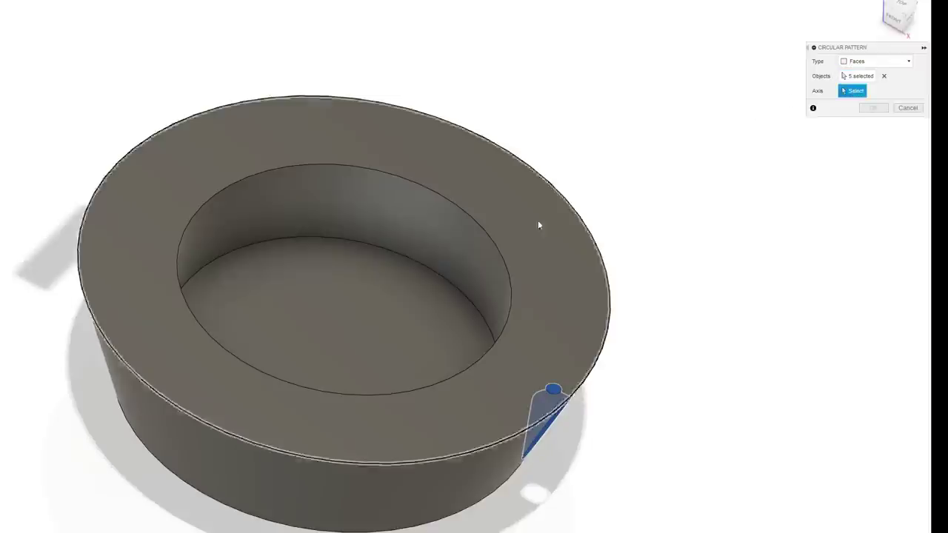
pyautogui.click(489, 235)
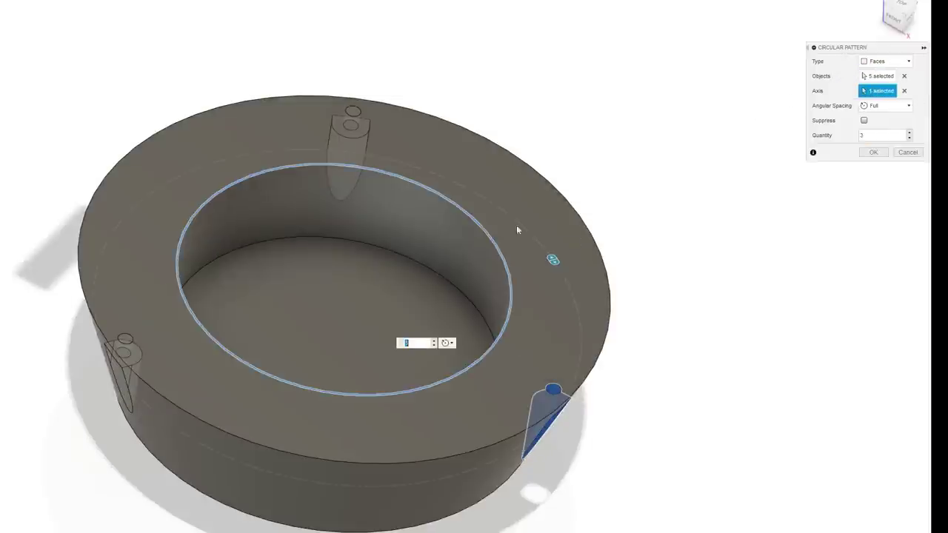
pyautogui.click(909, 134)
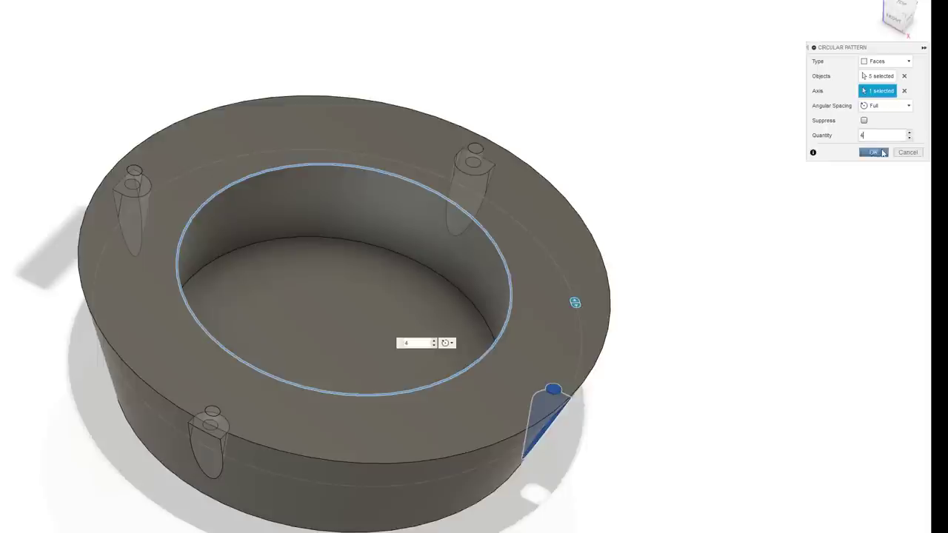
pyautogui.click(910, 133)
pyautogui.click(910, 133)
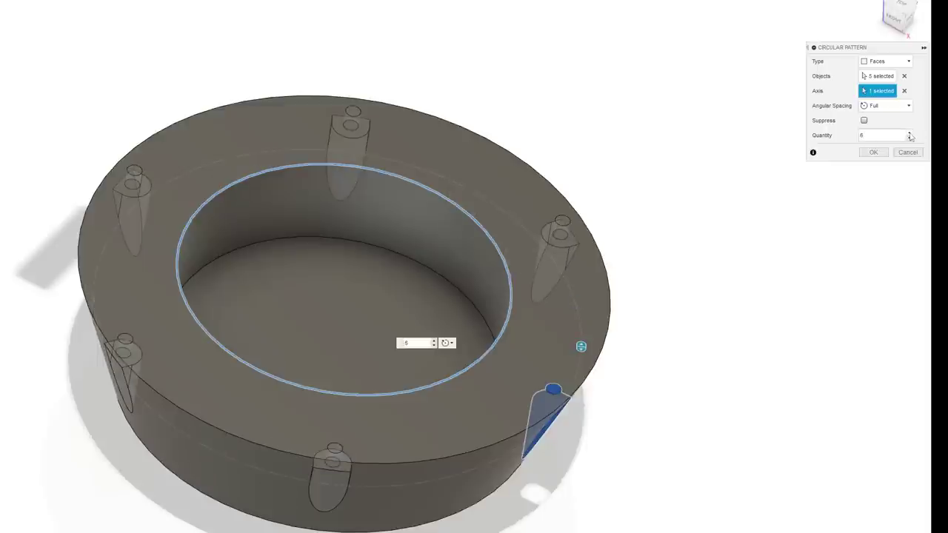
pyautogui.click(876, 155)
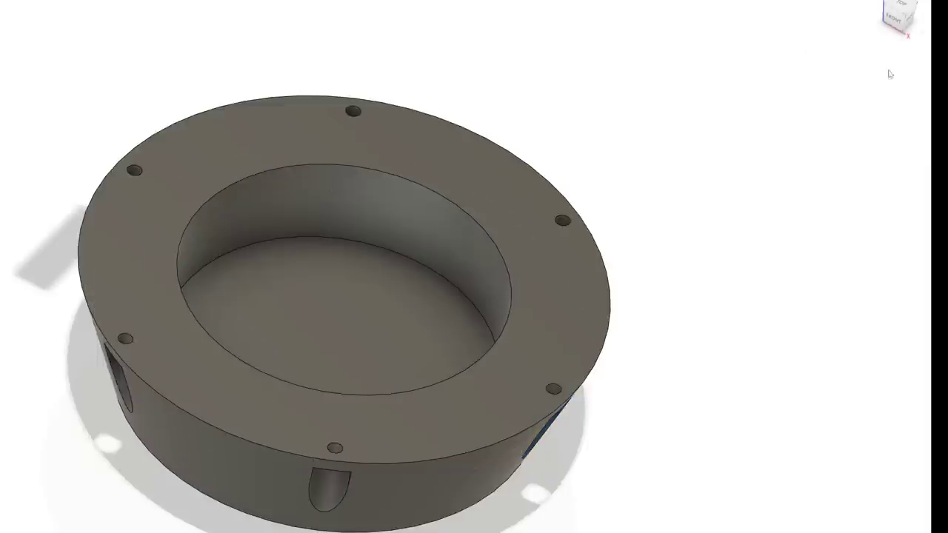
# Show Sketch6 in place of Body11 to examine its profile, and rename the sketch Washer cap.
pyautogui.moveTo(898, 20)
pyautogui.mouseDown()
pyautogui.moveTo(899, 0)
pyautogui.moveTo(897, 21)
pyautogui.mouseUp()
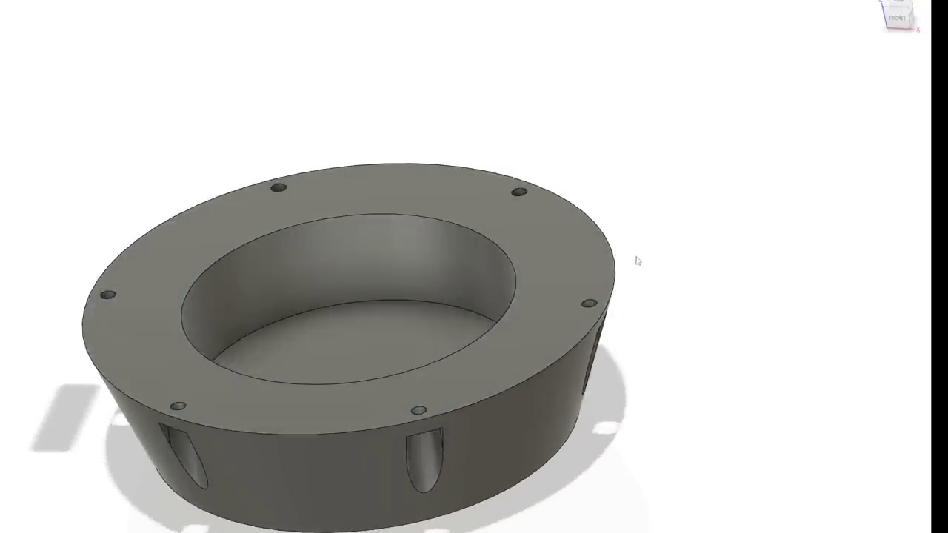
pyautogui.scroll(-6, 638, 261)
pyautogui.moveTo(712, 235); pyautogui.dragTo(673, 242, button='middle')
pyautogui.scroll(1, 657, 349)
pyautogui.moveTo(658, 349); pyautogui.dragTo(635, 338, button='middle')
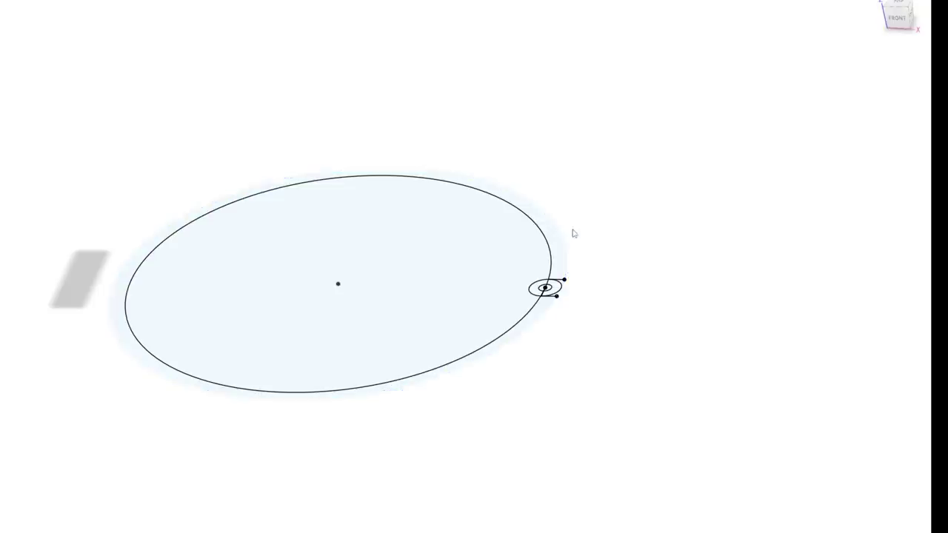
pyautogui.scroll(3, 572, 233)
pyautogui.scroll(3, 636, 274)
pyautogui.scroll(-5, 601, 312)
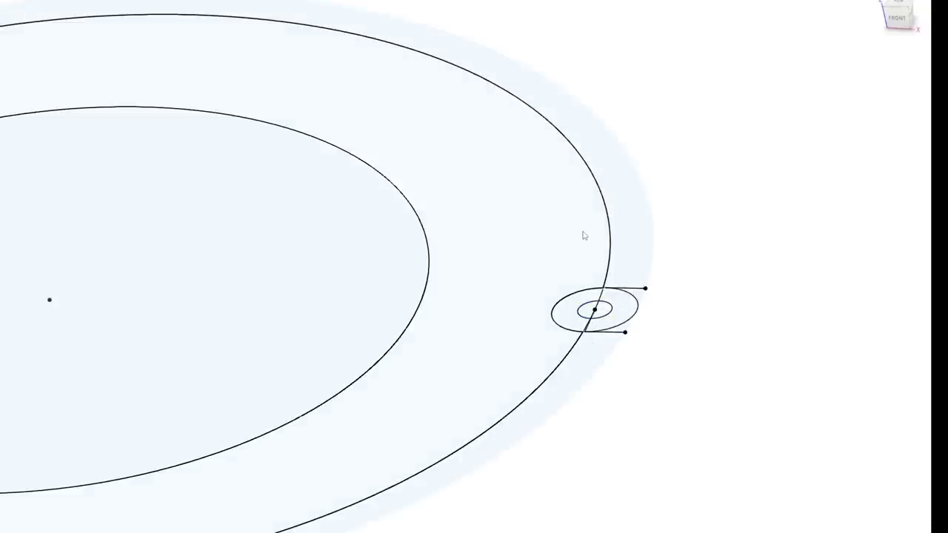
pyautogui.scroll(-2, 670, 324)
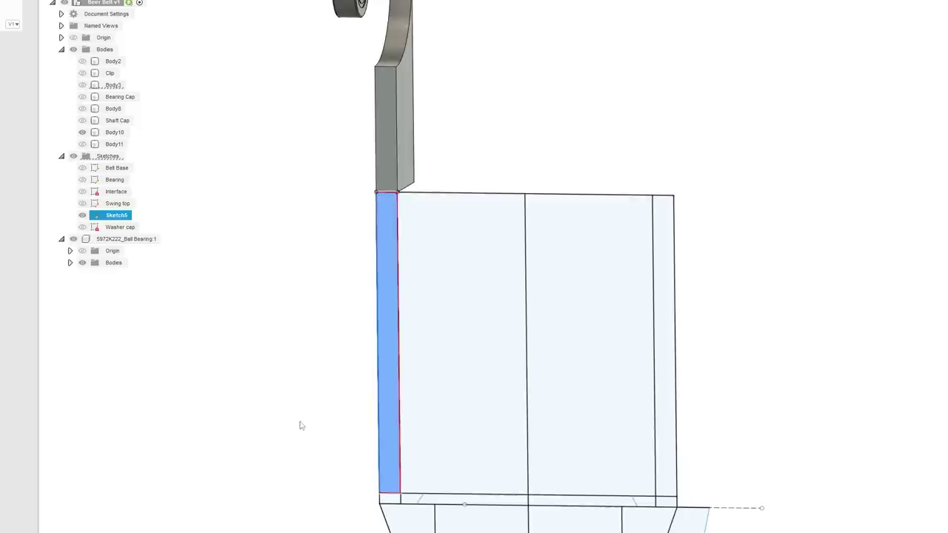
# Select the narrow cup wall profile and the small rectangle directly beneath it in Sketch5.
pyautogui.moveTo(301, 423)
pyautogui.keyDown('shift'); pyautogui.mouseDown(button='middle')
pyautogui.moveTo(352, 323)
pyautogui.moveTo(439, 362)
pyautogui.mouseUp(button='middle'); pyautogui.keyUp('shift')
pyautogui.click(438, 362)
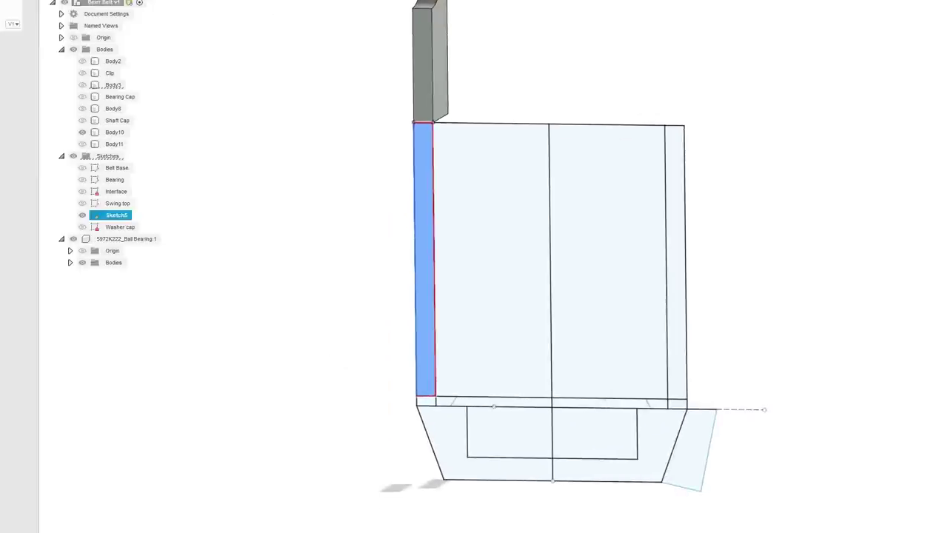
pyautogui.scroll(3, 426, 413)
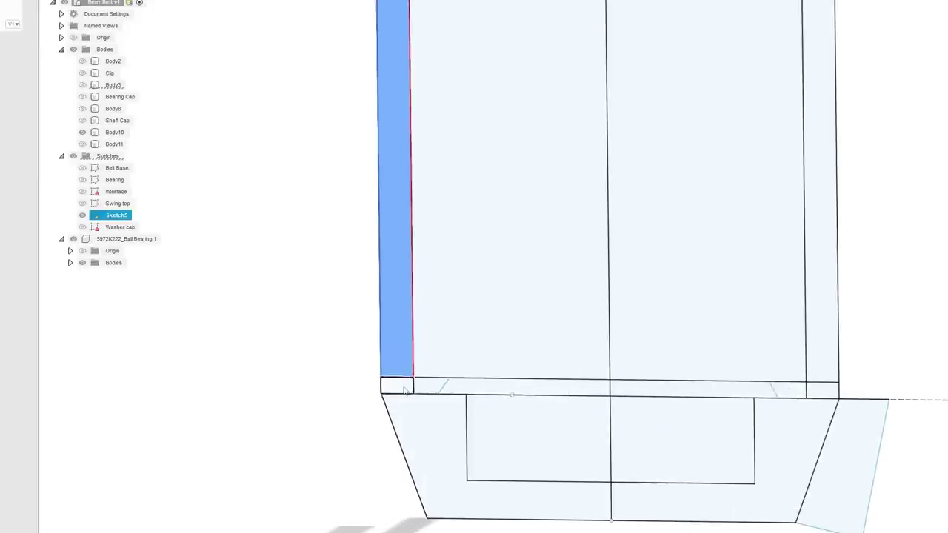
pyautogui.click(405, 391)
pyautogui.keyDown('ctrl'); pyautogui.click(405, 355); pyautogui.keyUp('ctrl')
pyautogui.scroll(-2, 410, 351)
pyautogui.click(487, 299)
pyautogui.click(487, 299)
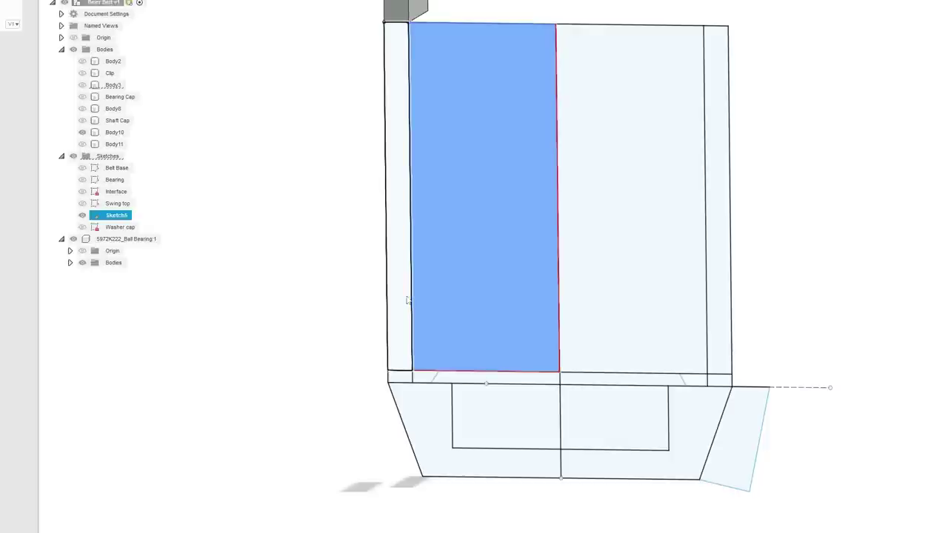
pyautogui.click(401, 300)
pyautogui.click(417, 310)
pyautogui.click(409, 308)
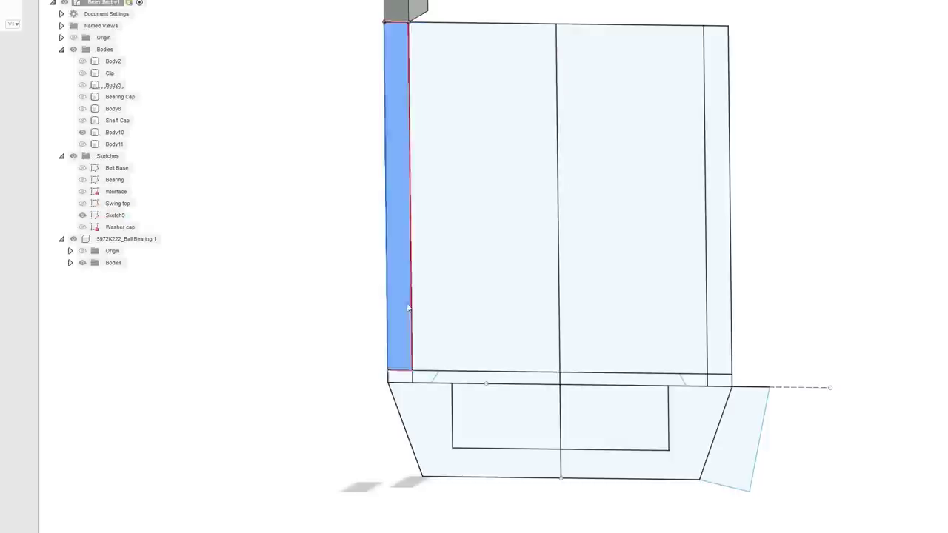
pyautogui.keyDown('ctrl'); pyautogui.click(403, 378); pyautogui.keyUp('ctrl')
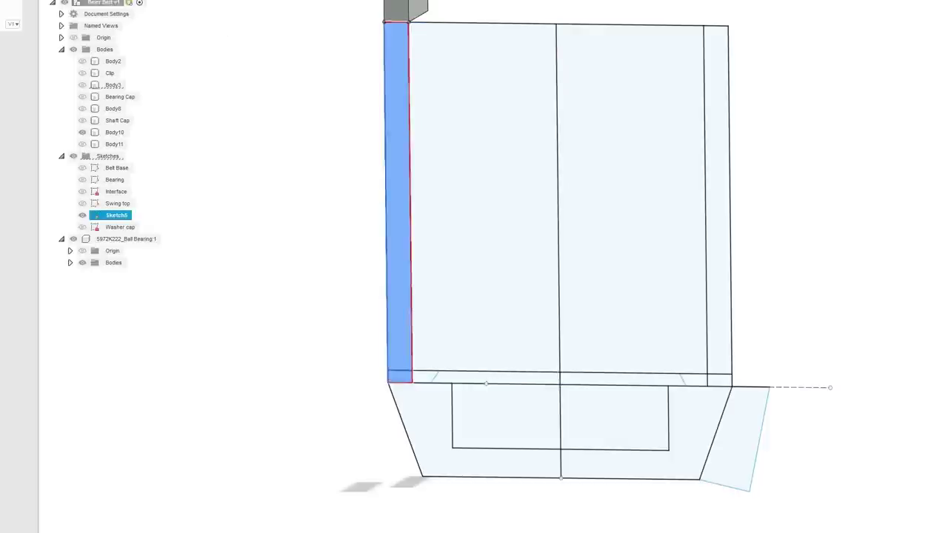
# Revolve the selected wall profiles 360 degrees around the sketch's vertical centre line and rename the body Cup.
pyautogui.click(120, 1)
pyautogui.click(140, 42)
pyautogui.click(561, 188)
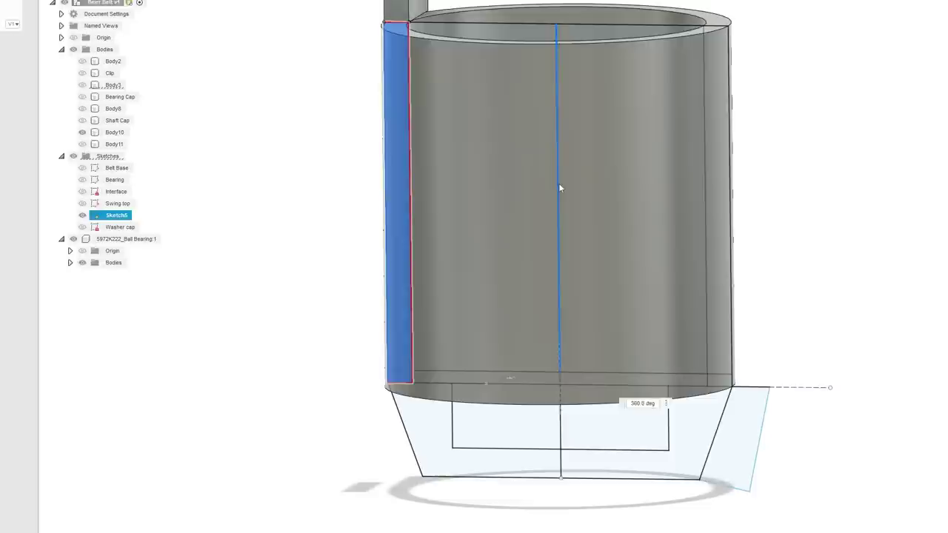
pyautogui.keyDown('shift'); pyautogui.moveTo(653, 214); pyautogui.dragTo(572, 278, button='middle'); pyautogui.keyUp('shift')
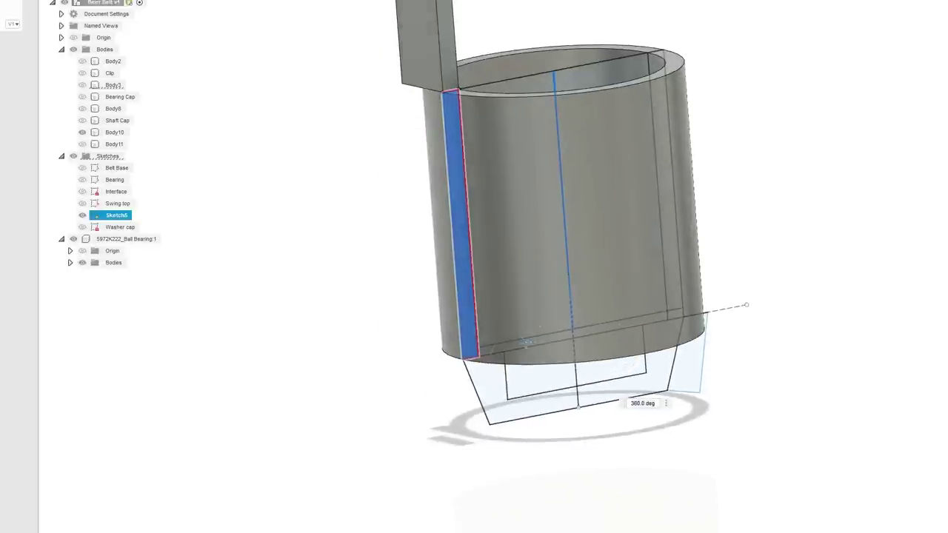
pyautogui.press('Return')
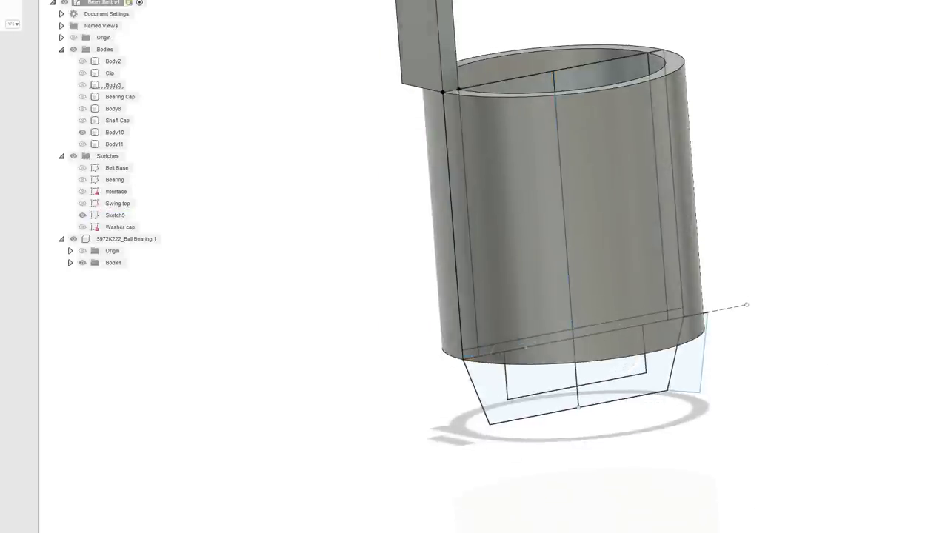
pyautogui.doubleClick(117, 132)
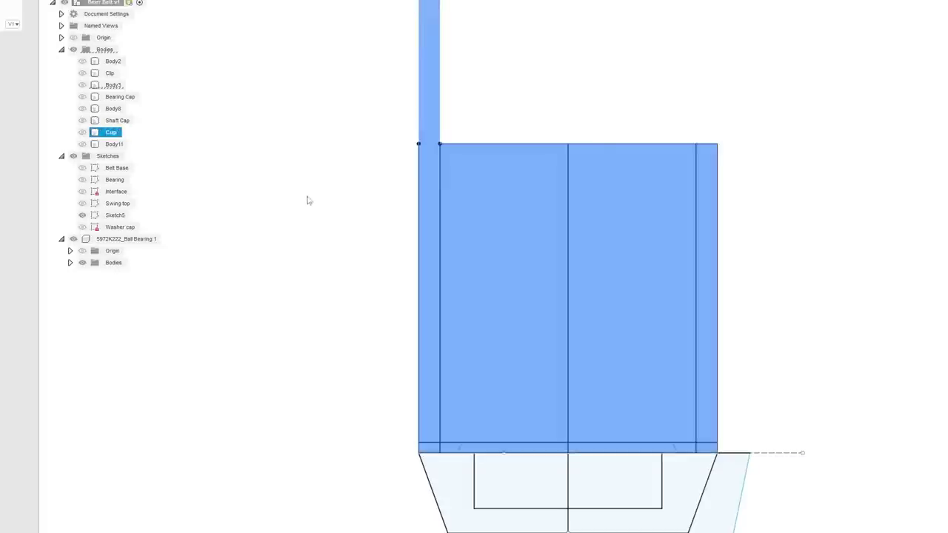
pyautogui.click(351, 160)
# Edit Sketch5 and draw a 2.5 in diameter circle centred on the midpoint of the cup's top edge.
pyautogui.rightClick(614, 227)
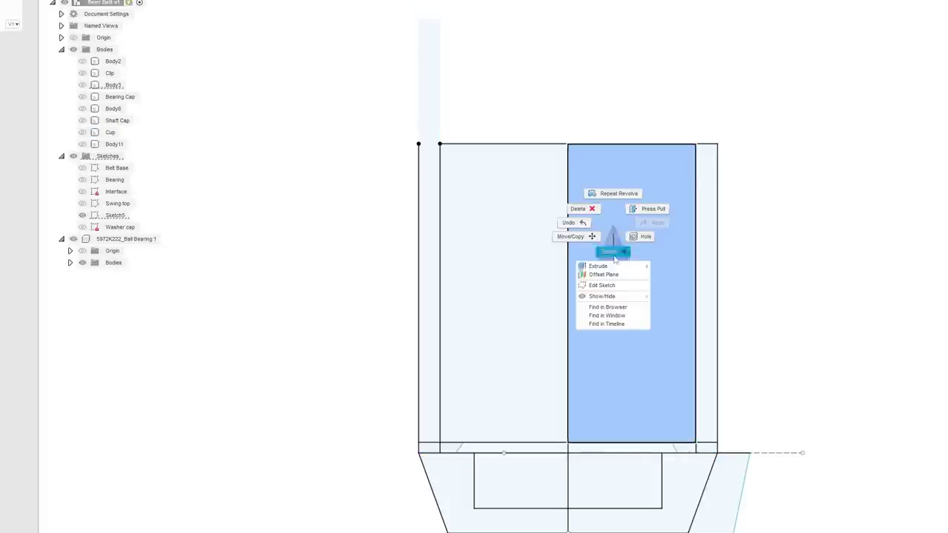
pyautogui.click(605, 287)
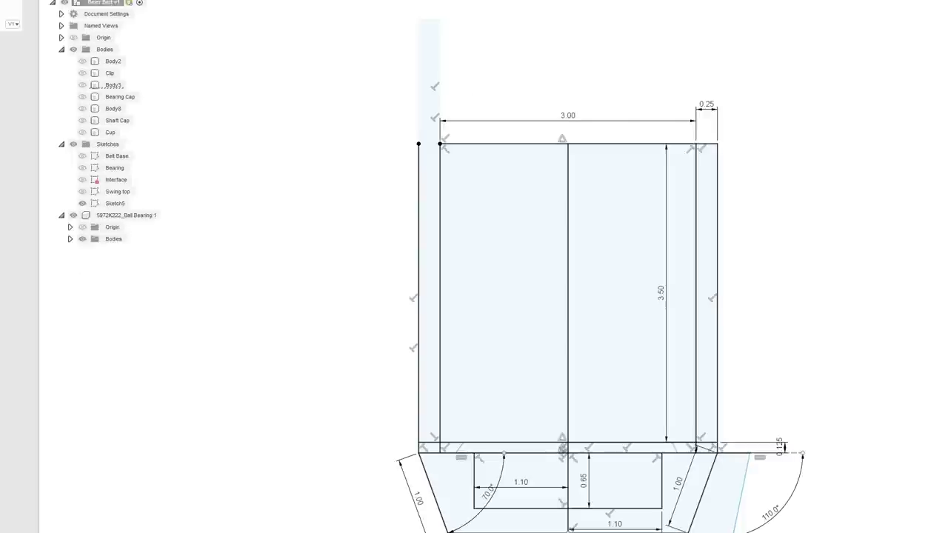
pyautogui.scroll(2, 581, 162)
pyautogui.click(562, 144)
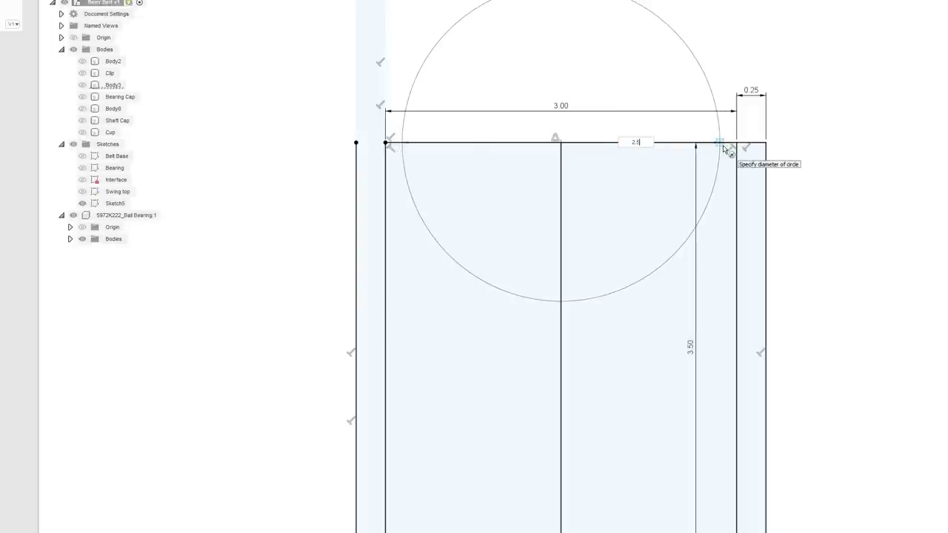
pyautogui.write('2.5')
pyautogui.press('Tab')
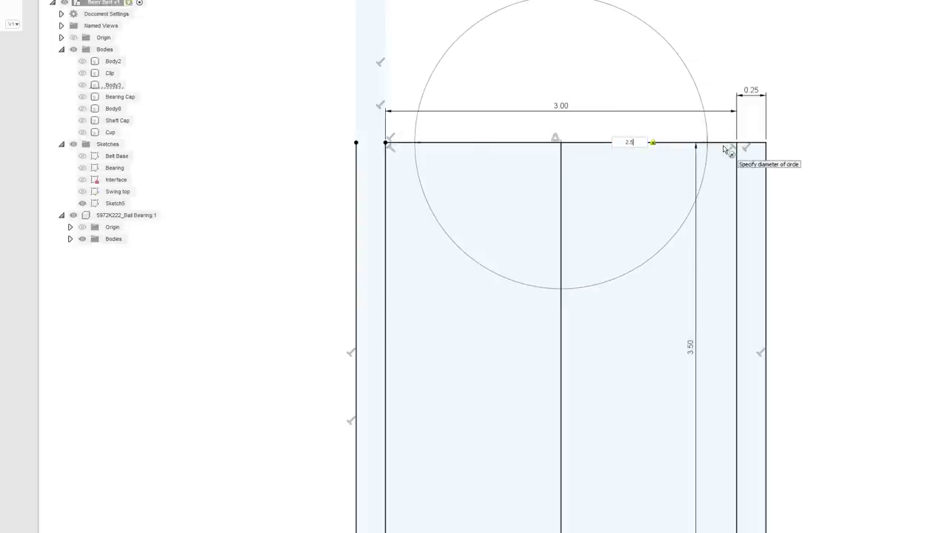
pyautogui.press('Return')
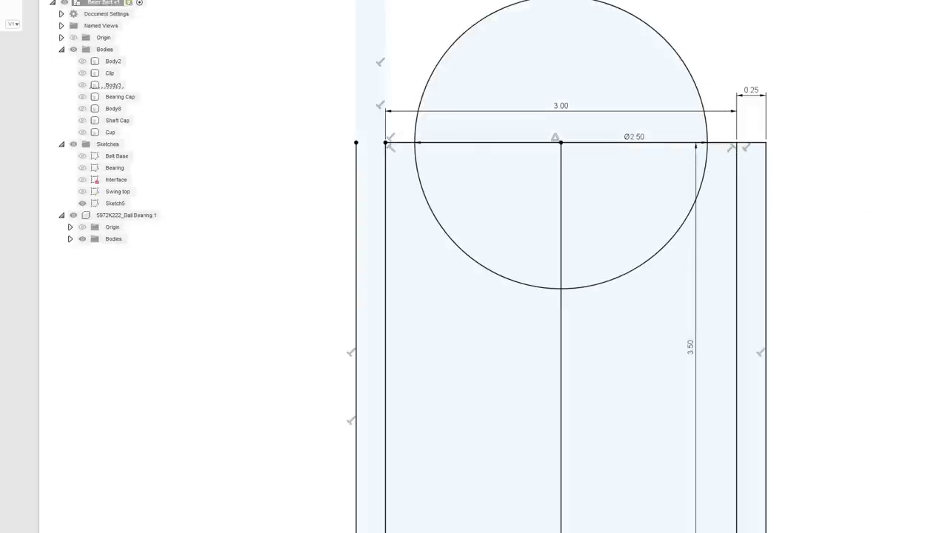
# Show the Cup body and extrude the circle's two lower quarter profiles as a cut through both cup walls.
pyautogui.click(624, 180)
pyautogui.keyDown('ctrl'); pyautogui.click(529, 195); pyautogui.keyUp('ctrl')
pyautogui.rightClick(529, 195)
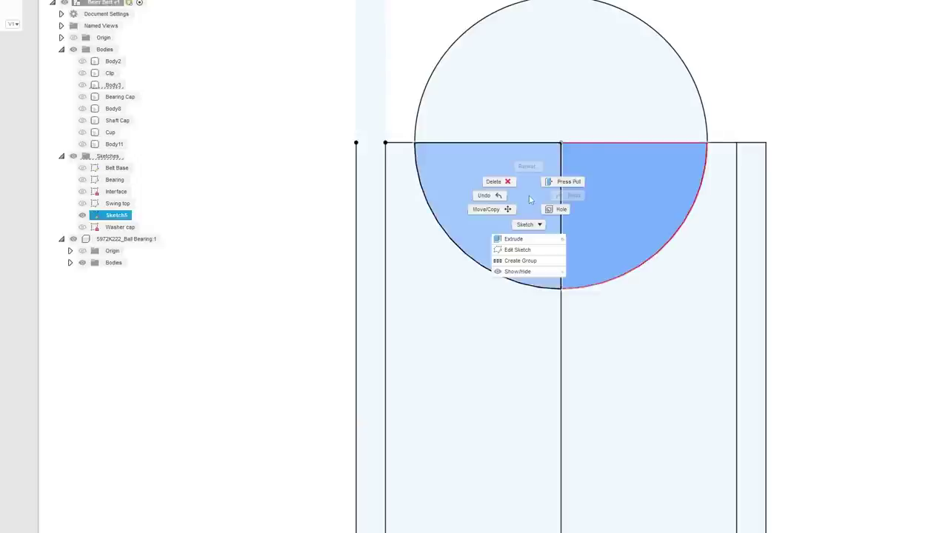
pyautogui.click(513, 241)
pyautogui.scroll(-3, 520, 257)
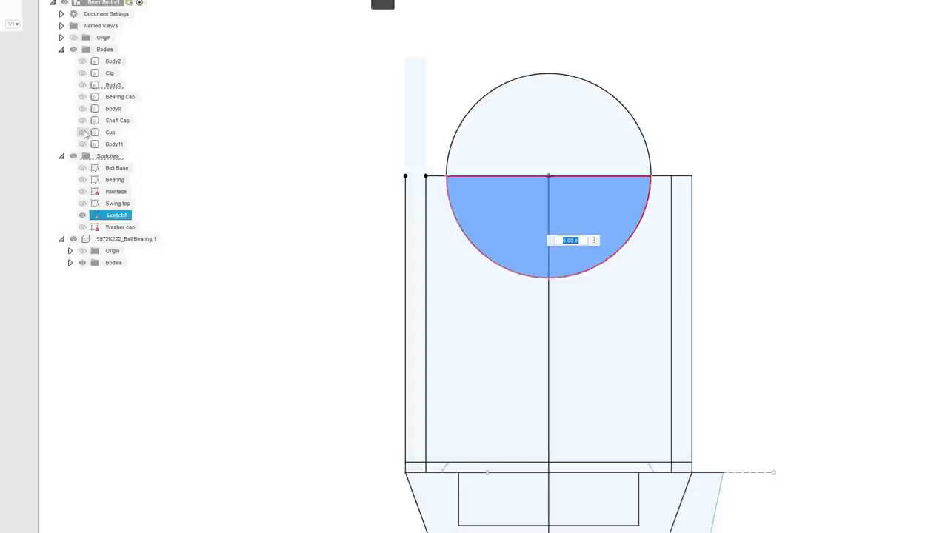
pyautogui.click(84, 132)
pyautogui.keyDown('shift'); pyautogui.moveTo(571, 277); pyautogui.dragTo(549, 345, button='middle'); pyautogui.keyUp('shift')
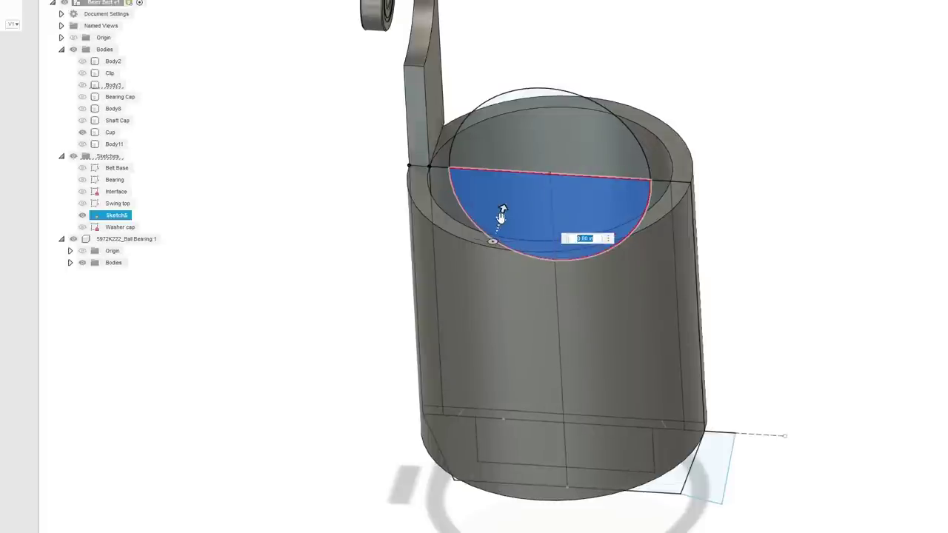
pyautogui.moveTo(501, 213); pyautogui.dragTo(424, 448)
pyautogui.press('Return')
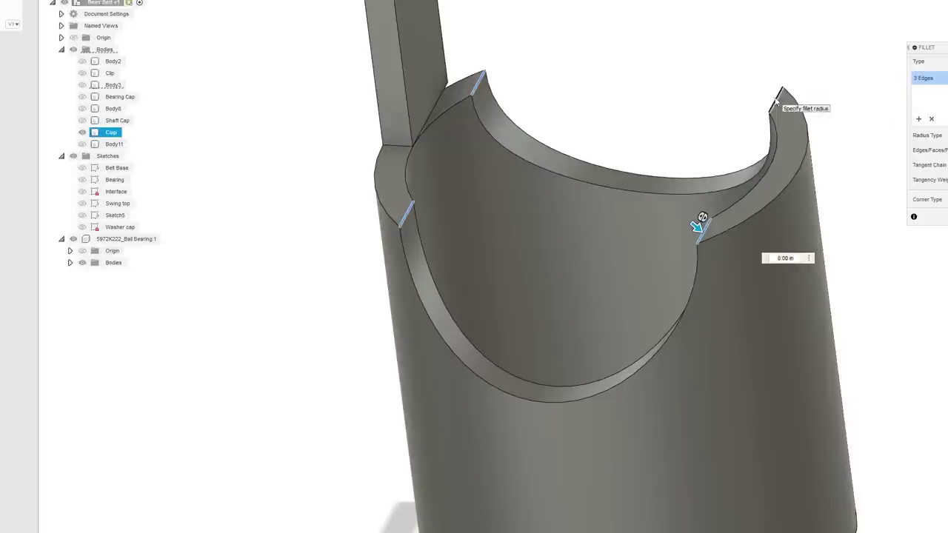
# Fillet the four edges where the semicircular cutouts meet the cup's rim.
pyautogui.click(772, 93)
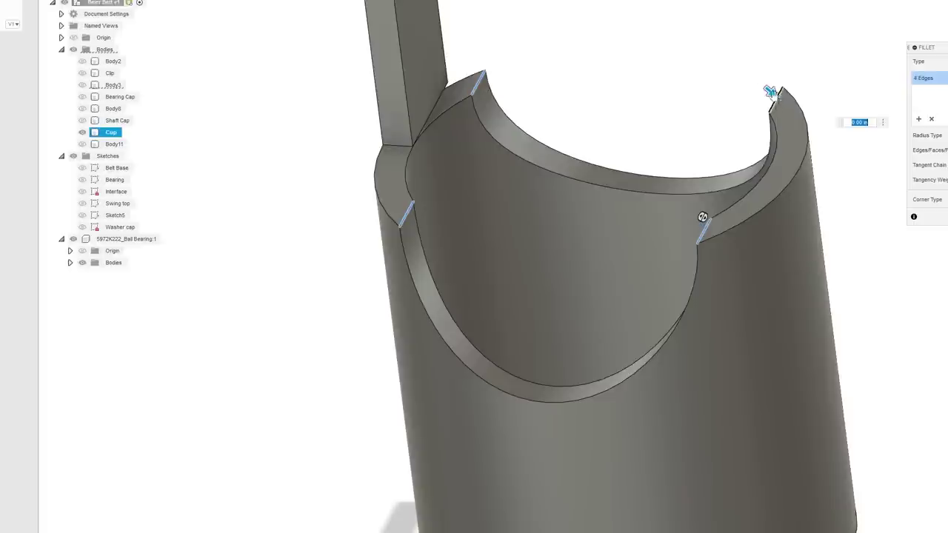
pyautogui.moveTo(770, 90); pyautogui.dragTo(778, 98)
pyautogui.press('Return')
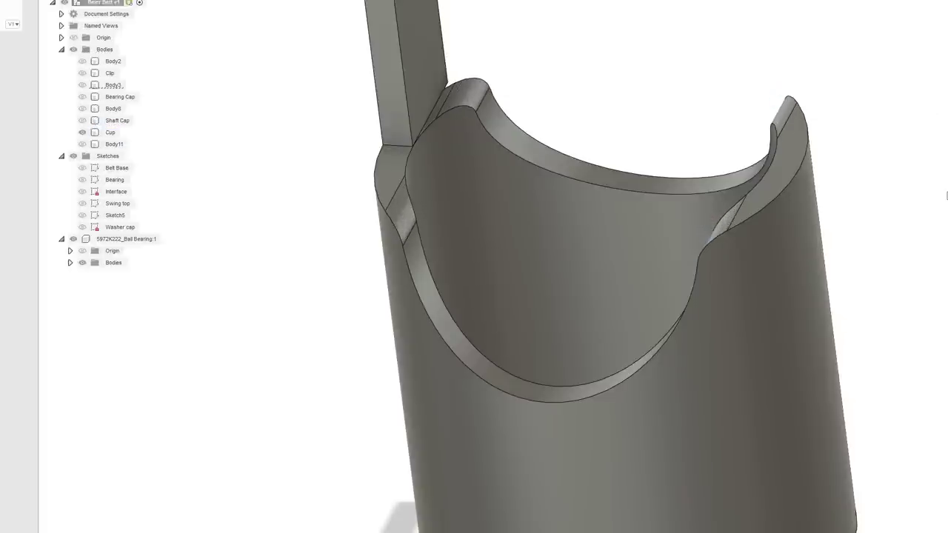
# Show the Swing top sketch and Body8, and hide the ball bearing component to examine the pivot area.
pyautogui.scroll(-3, 772, 237)
pyautogui.keyDown('shift'); pyautogui.moveTo(851, 222); pyautogui.dragTo(804, 85, button='middle'); pyautogui.keyUp('shift')
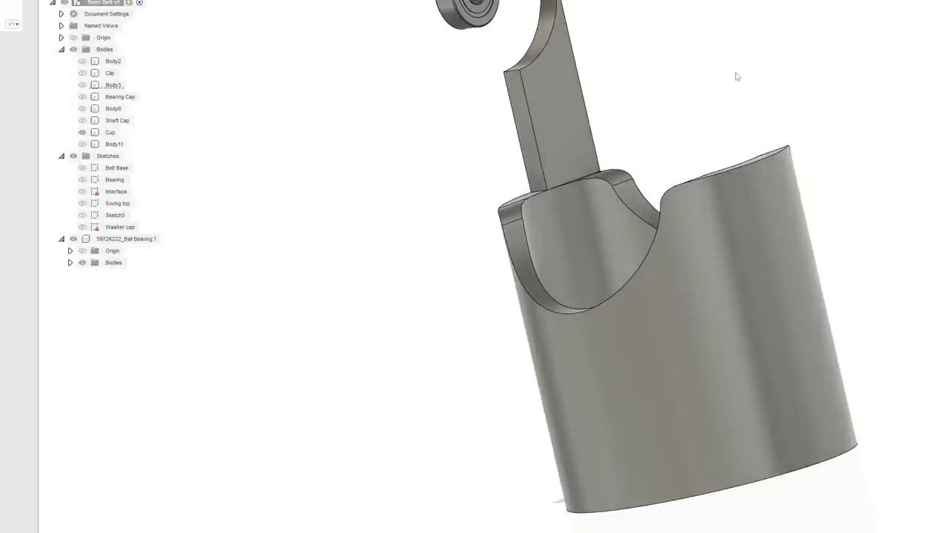
pyautogui.moveTo(557, 50); pyautogui.dragTo(575, 173, button='middle')
pyautogui.scroll(1, 575, 174)
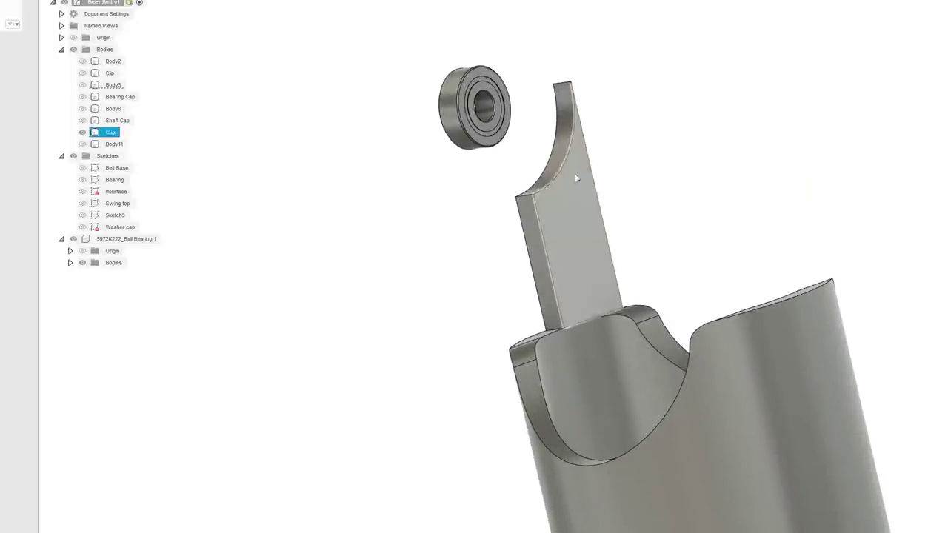
pyautogui.click(82, 203)
pyautogui.scroll(3, 449, 273)
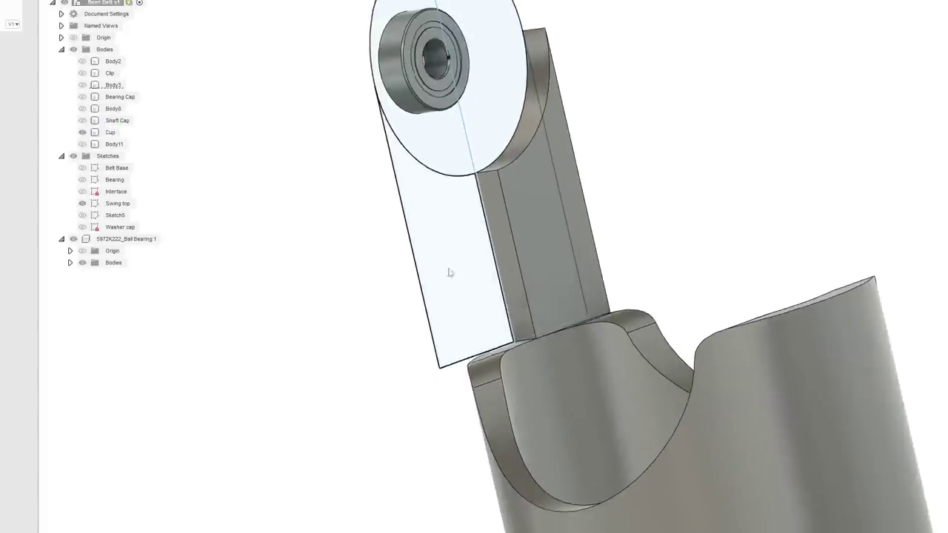
pyautogui.scroll(-1, 449, 273)
pyautogui.moveTo(328, 279); pyautogui.dragTo(340, 384, button='middle')
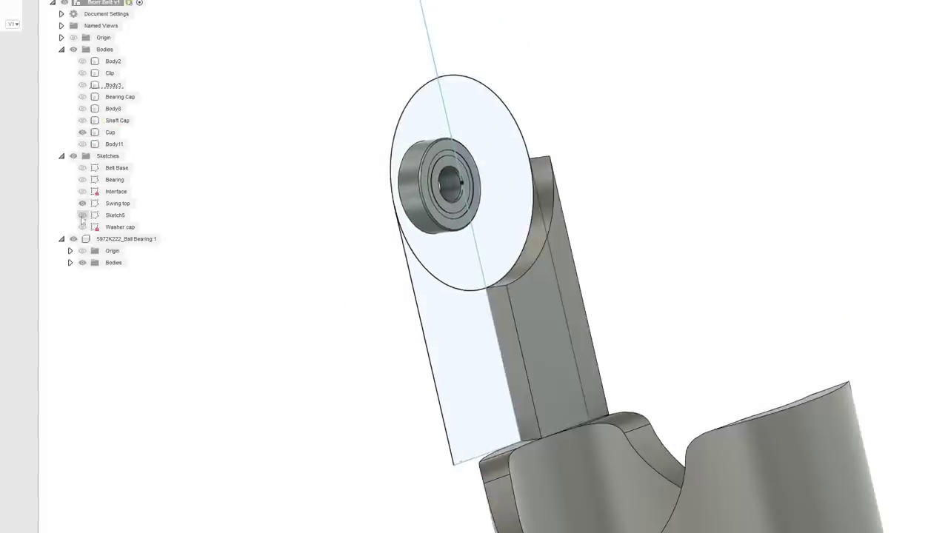
pyautogui.click(74, 240)
pyautogui.click(82, 109)
pyautogui.scroll(4, 454, 194)
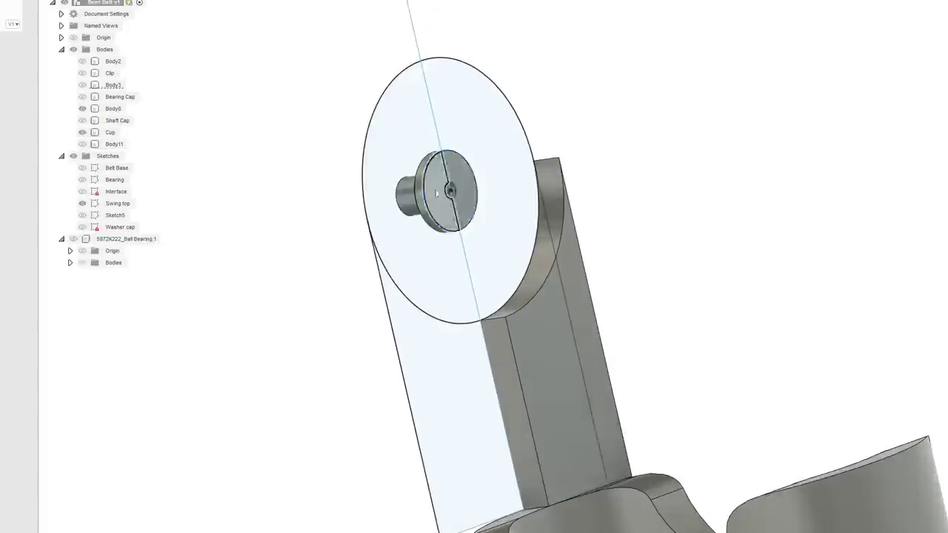
pyautogui.scroll(-4, 452, 222)
pyautogui.scroll(1, 348, 258)
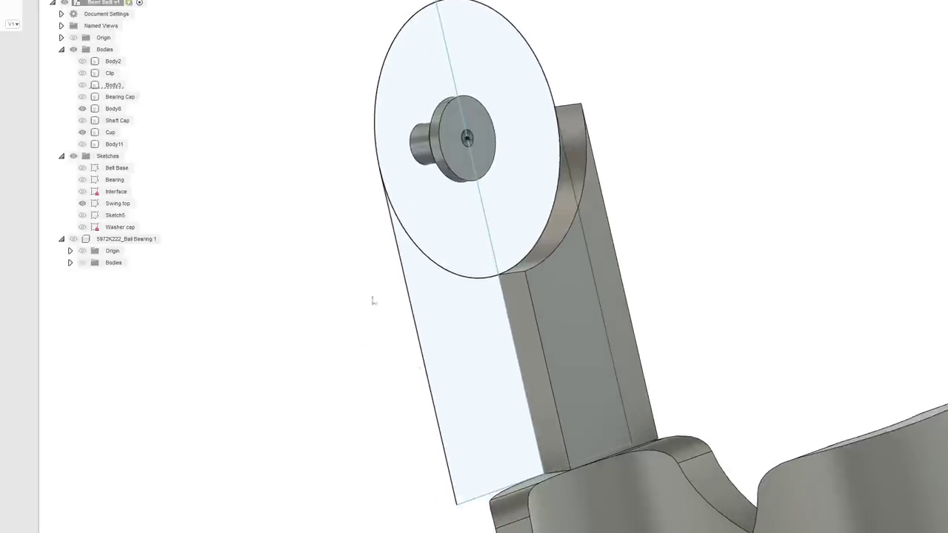
# Hide Body8 and extrude the Swing top arm profile and both ring halves around the pivot hole by 0.25 in.
pyautogui.click(482, 398)
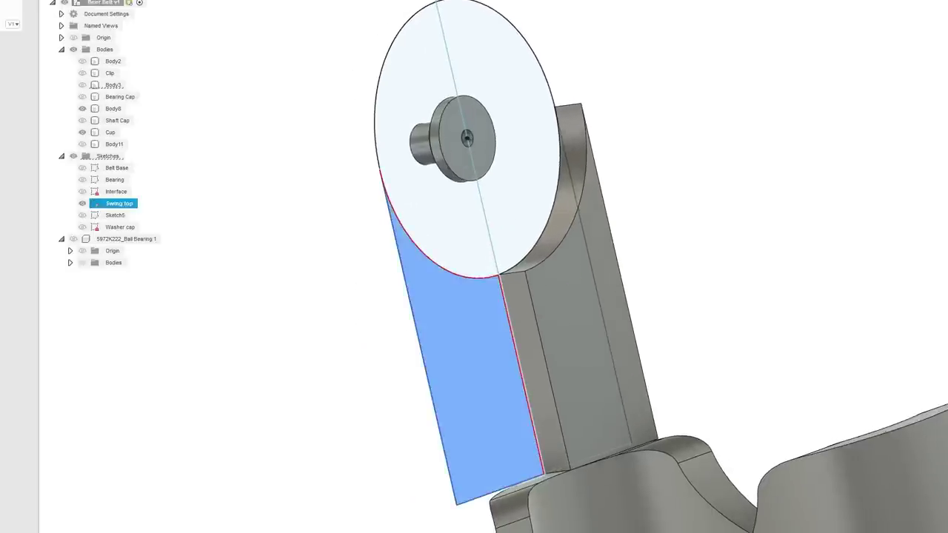
pyautogui.keyDown('shift'); pyautogui.moveTo(543, 248); pyautogui.dragTo(571, 275, button='middle'); pyautogui.keyUp('shift')
pyautogui.click(82, 110)
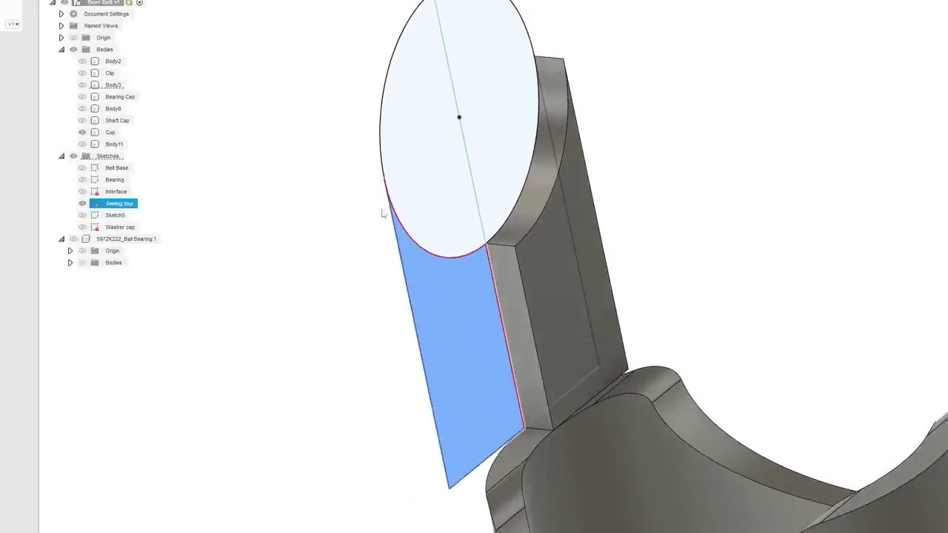
pyautogui.keyDown('ctrl'); pyautogui.click(458, 226); pyautogui.keyUp('ctrl')
pyautogui.keyDown('ctrl'); pyautogui.click(489, 205); pyautogui.keyUp('ctrl')
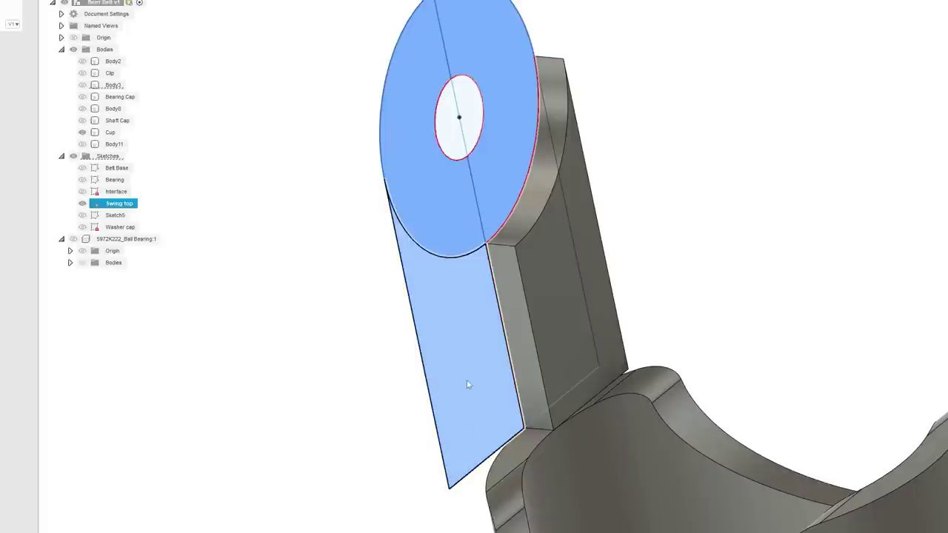
pyautogui.rightClick(467, 385)
pyautogui.click(471, 424)
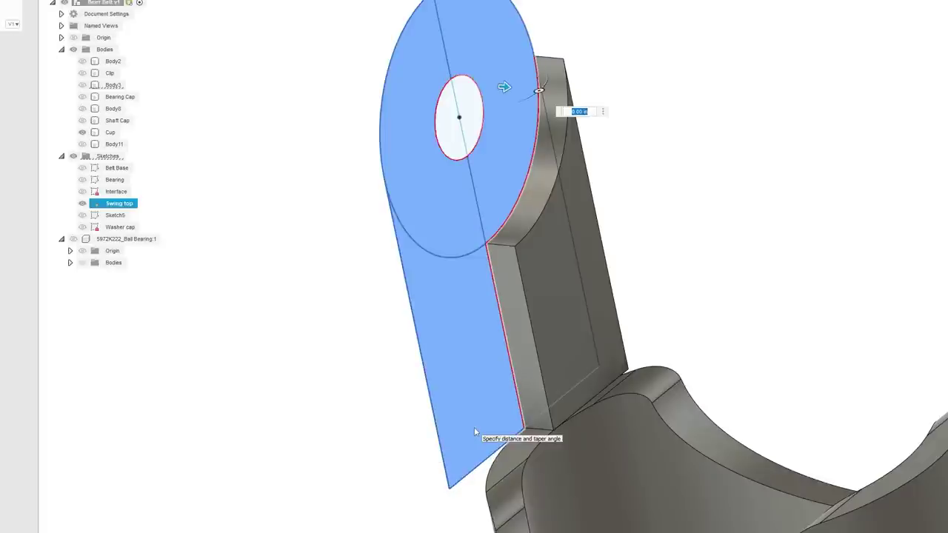
pyautogui.write('25')
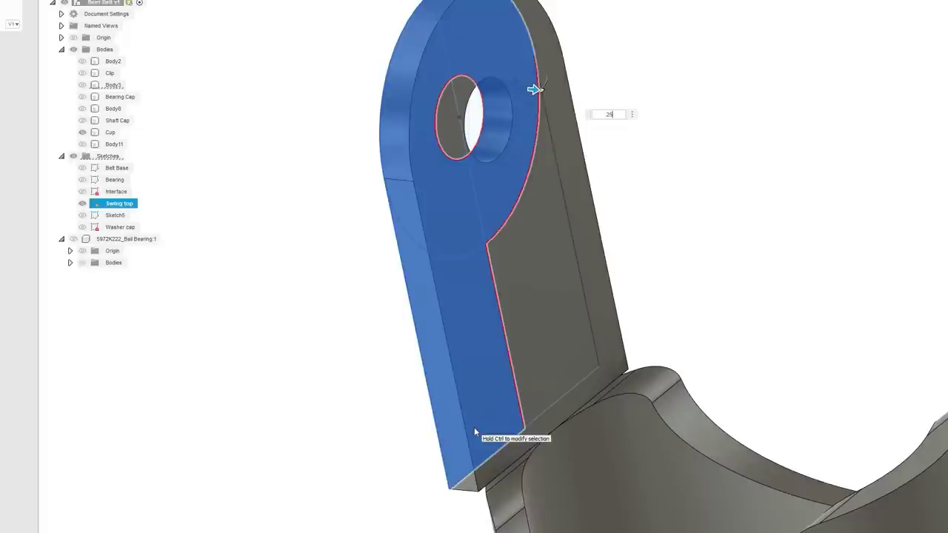
pyautogui.press('Return')
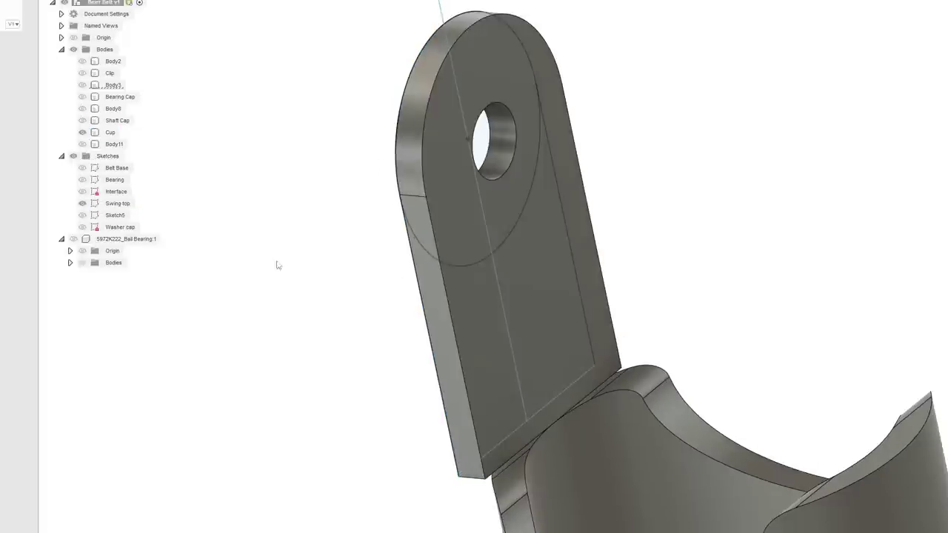
# Toggle the Cup body's visibility and inspect the joint between the swing arm and the cup from several angles.
pyautogui.click(82, 132)
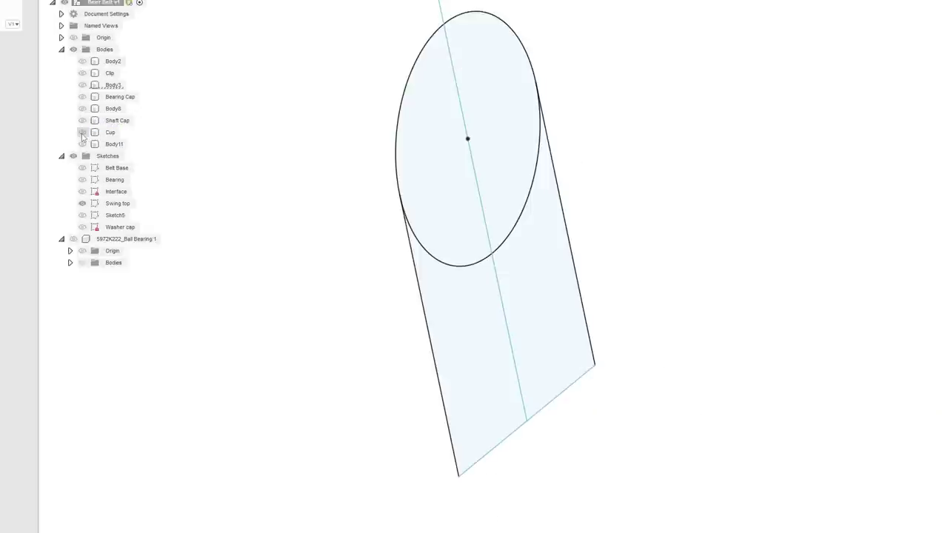
pyautogui.click(82, 134)
pyautogui.scroll(-5, 669, 310)
pyautogui.moveTo(726, 267); pyautogui.dragTo(689, 212, button='middle')
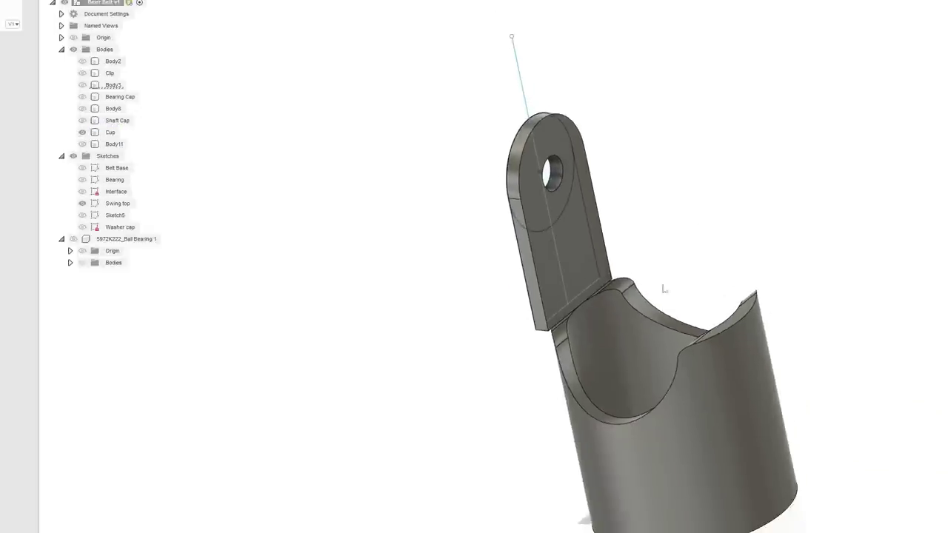
pyautogui.keyDown('shift'); pyautogui.moveTo(637, 282); pyautogui.dragTo(558, 321, button='middle'); pyautogui.keyUp('shift')
pyautogui.scroll(5, 448, 368)
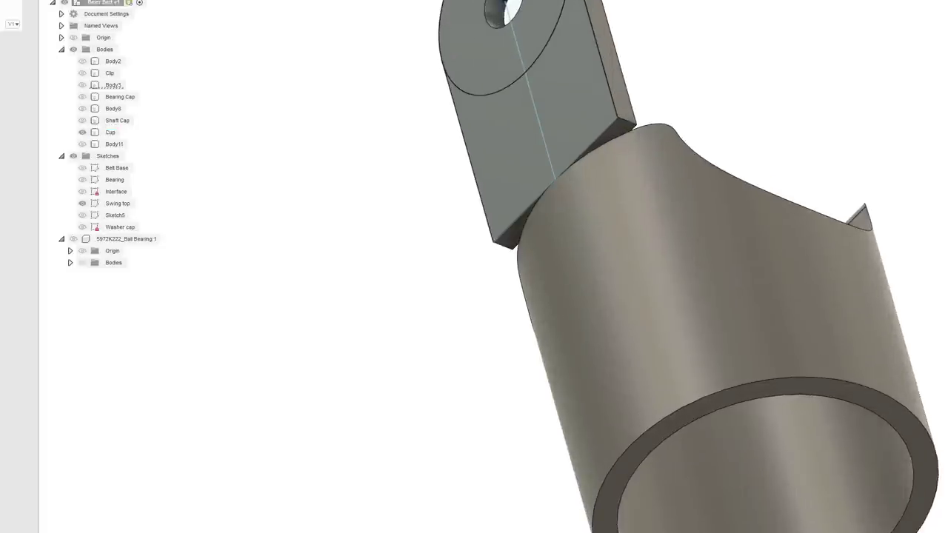
# Measure the distance between the swing arm's underside and the cup's bottom rim.
pyautogui.click(617, 131)
pyautogui.click(709, 405)
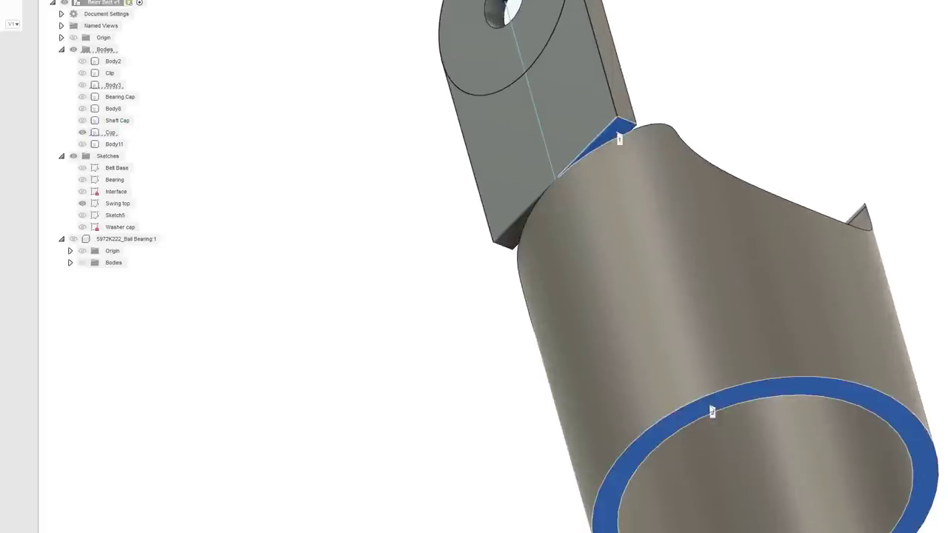
pyautogui.press('Escape')
pyautogui.scroll(-2, 816, 233)
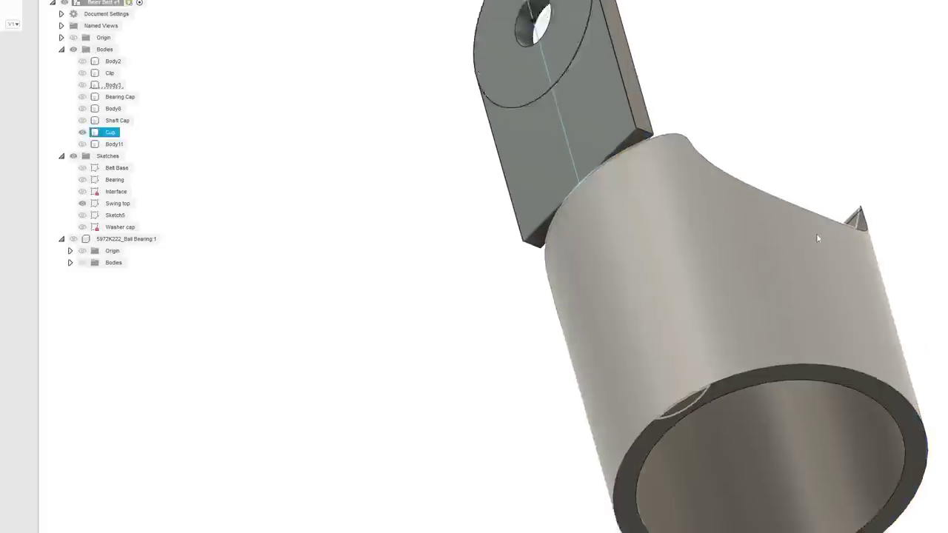
pyautogui.moveTo(817, 129); pyautogui.dragTo(766, 130, button='middle')
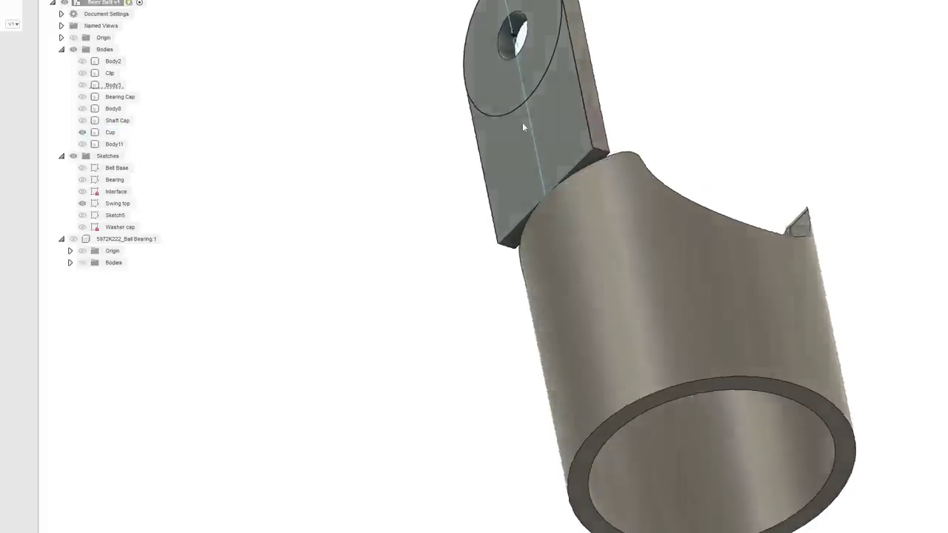
# Check the cup profile in Sketch5 and extrude one triangular underside face of the swing arm down to the cup's bottom rim.
pyautogui.click(82, 132)
pyautogui.click(87, 229)
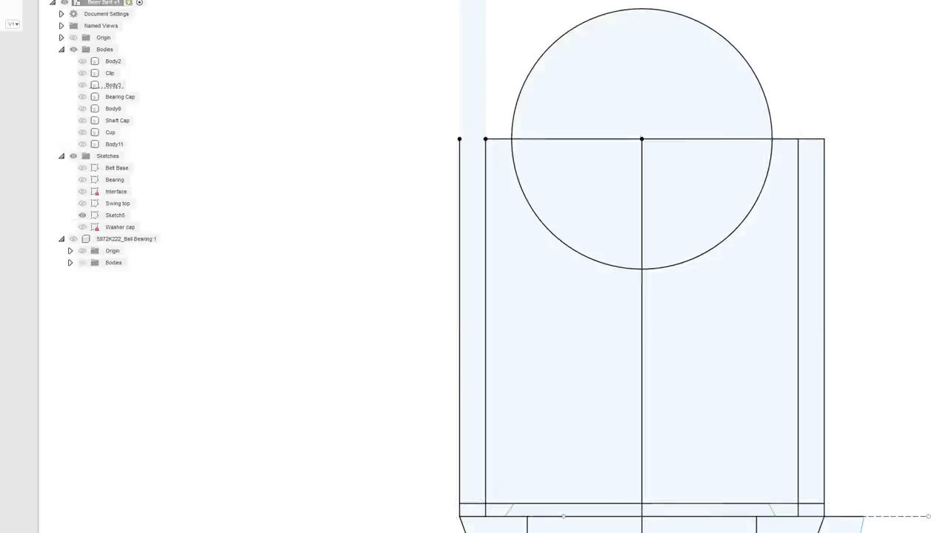
pyautogui.keyDown('shift'); pyautogui.moveTo(565, 282); pyautogui.dragTo(619, 268, button='middle'); pyautogui.keyUp('shift')
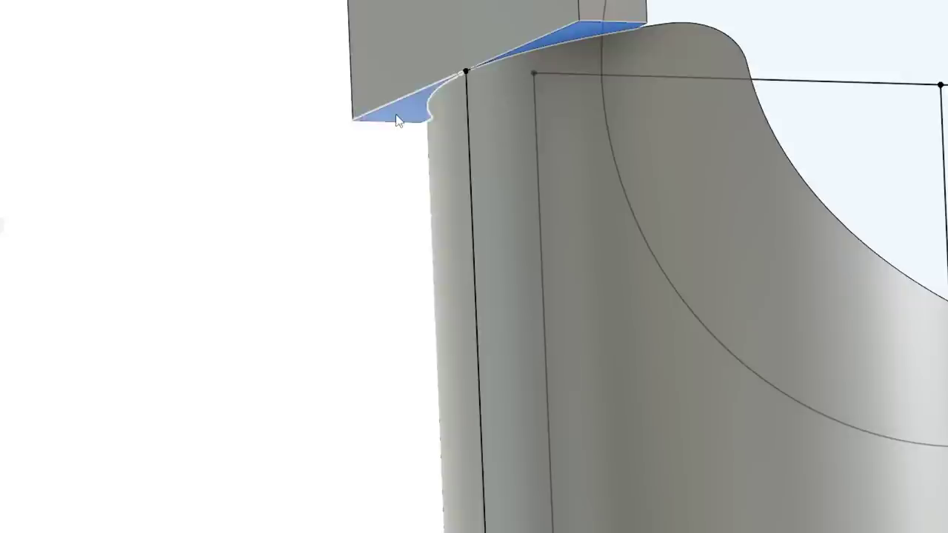
pyautogui.rightClick(396, 121)
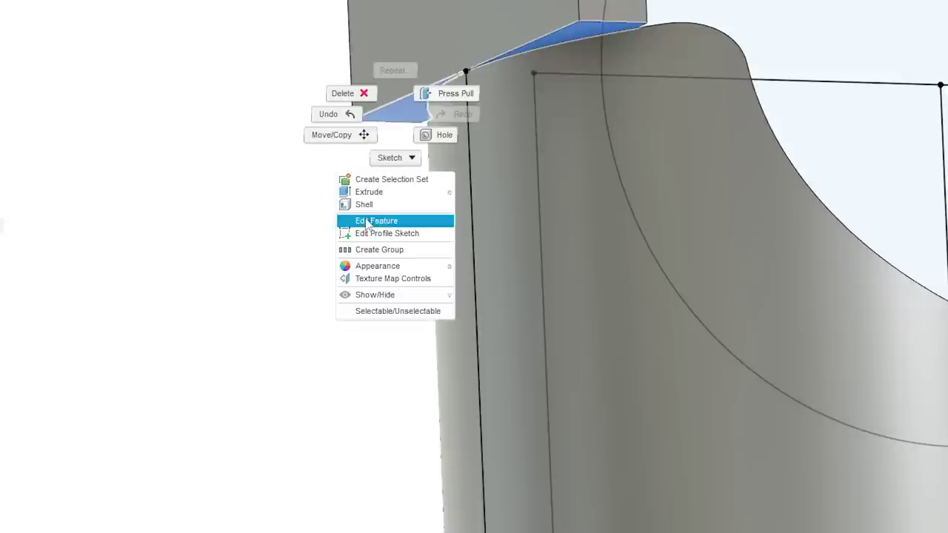
pyautogui.click(360, 193)
pyautogui.scroll(-5, 334, 292)
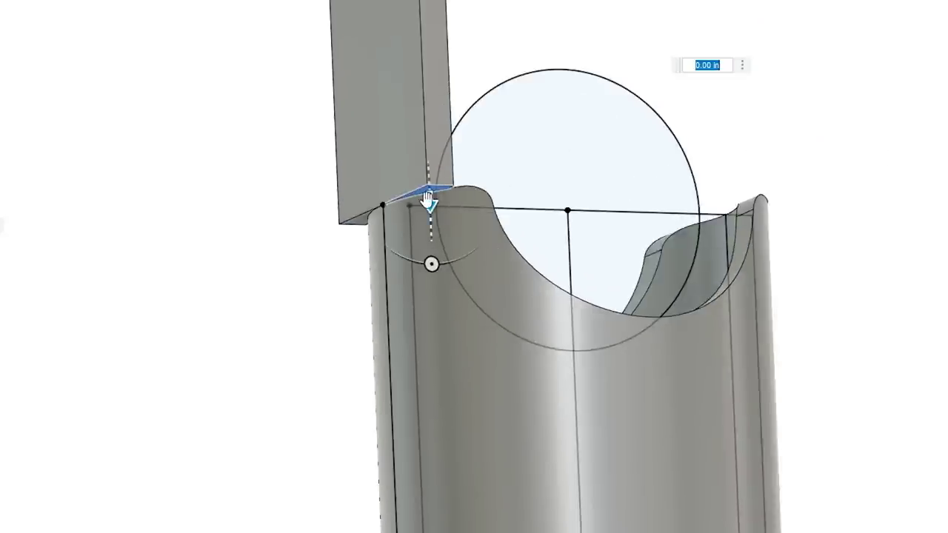
pyautogui.moveTo(432, 198); pyautogui.dragTo(436, 393)
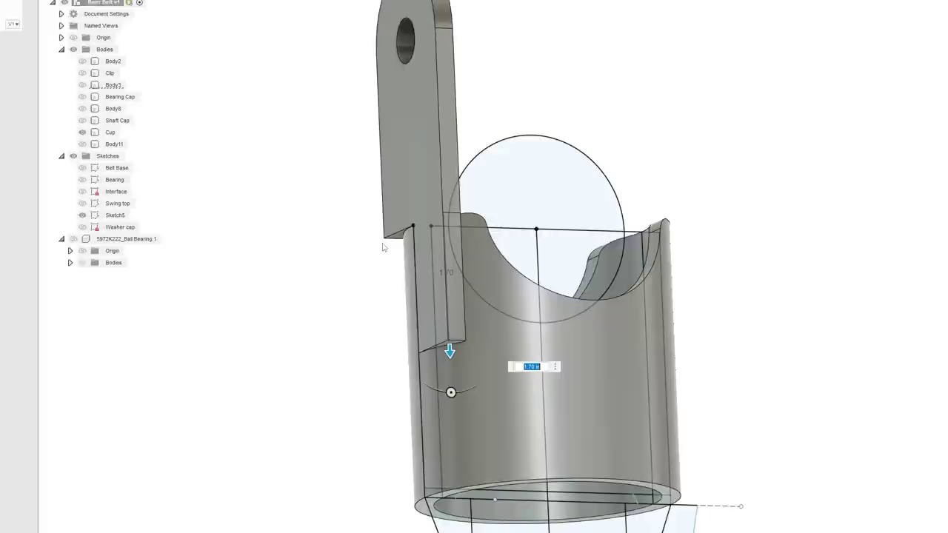
pyautogui.scroll(3, 384, 247)
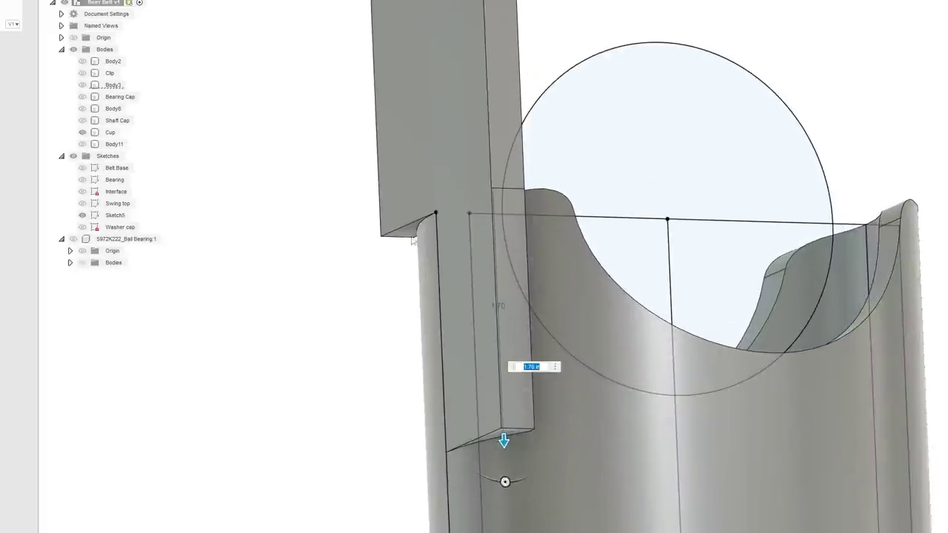
pyautogui.scroll(-1, 504, 361)
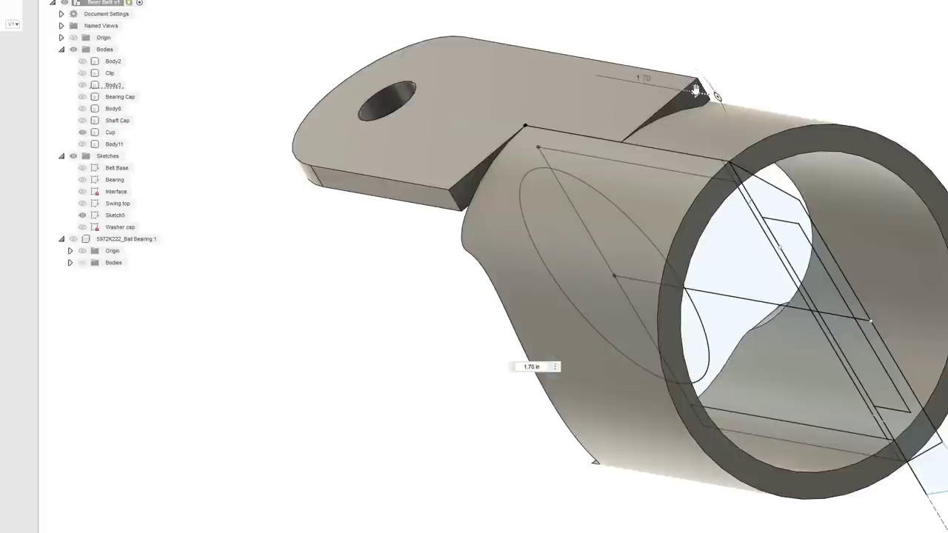
pyautogui.moveTo(699, 88); pyautogui.dragTo(728, 92)
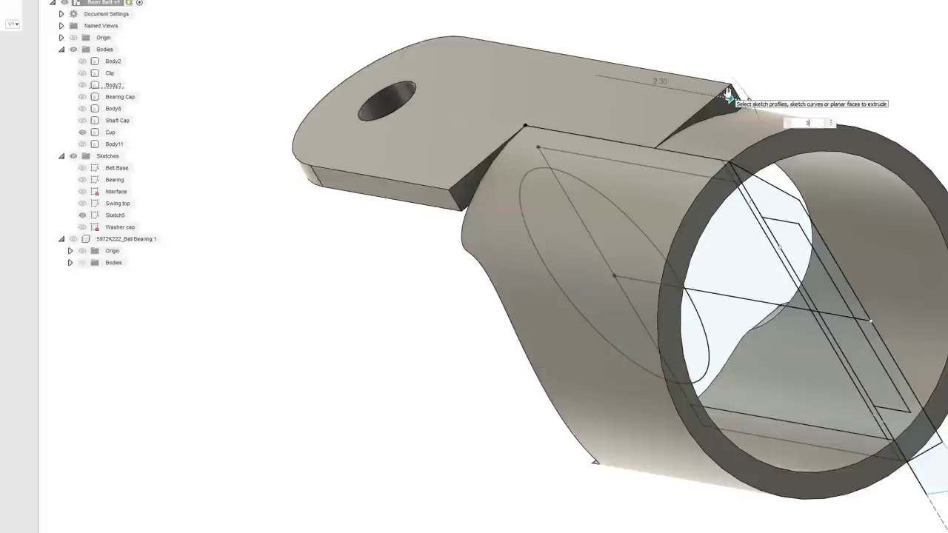
pyautogui.press('Return')
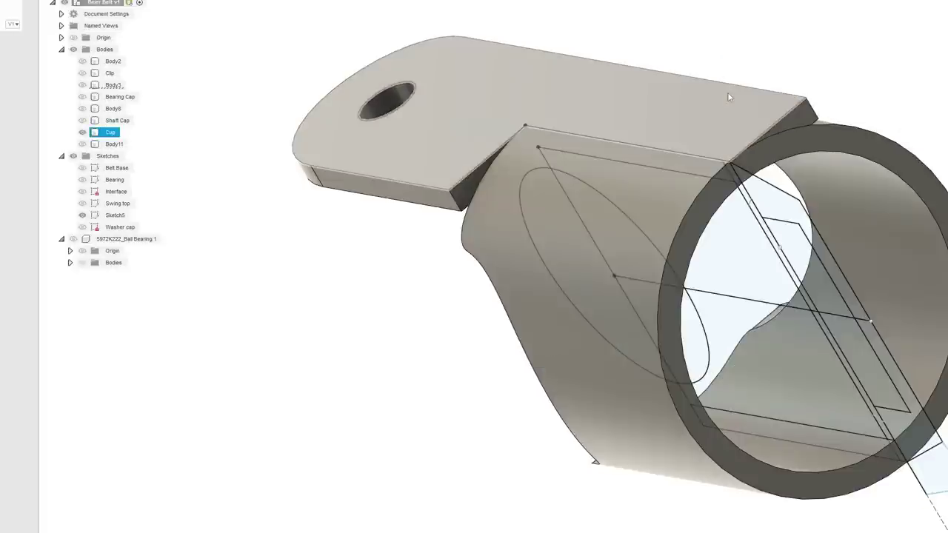
# Extrude the swing arm's other triangular underside face 3.625 in along the cup.
pyautogui.press('e')
pyautogui.click(462, 172)
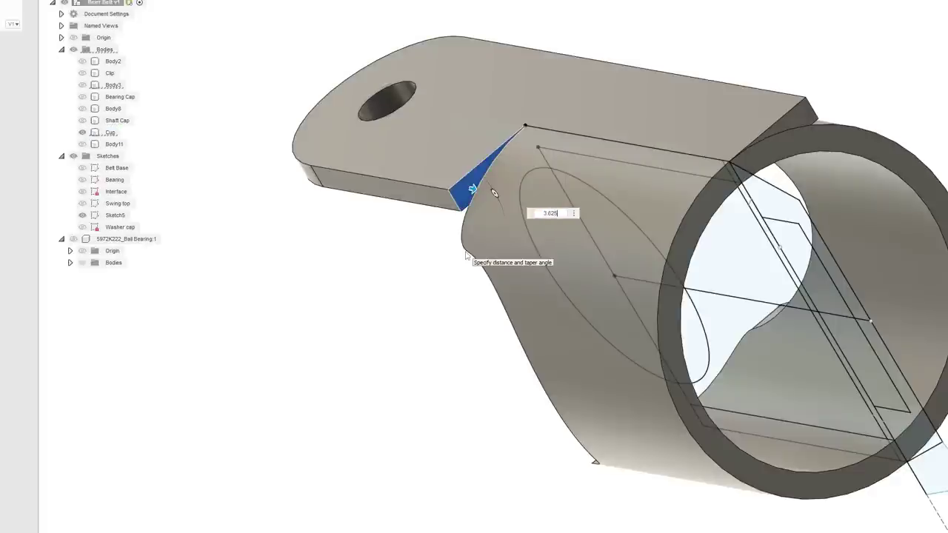
pyautogui.press('Return')
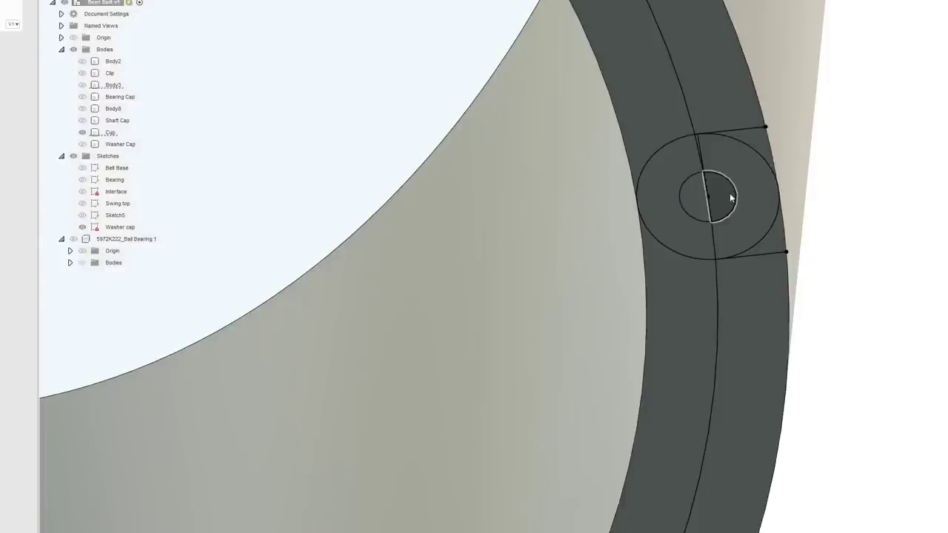
# Extrude the Washer cap sketch's small screw-hole circle about 0.9 in up into the cup's bottom rim as a cut.
pyautogui.click(695, 209)
pyautogui.rightClick(695, 208)
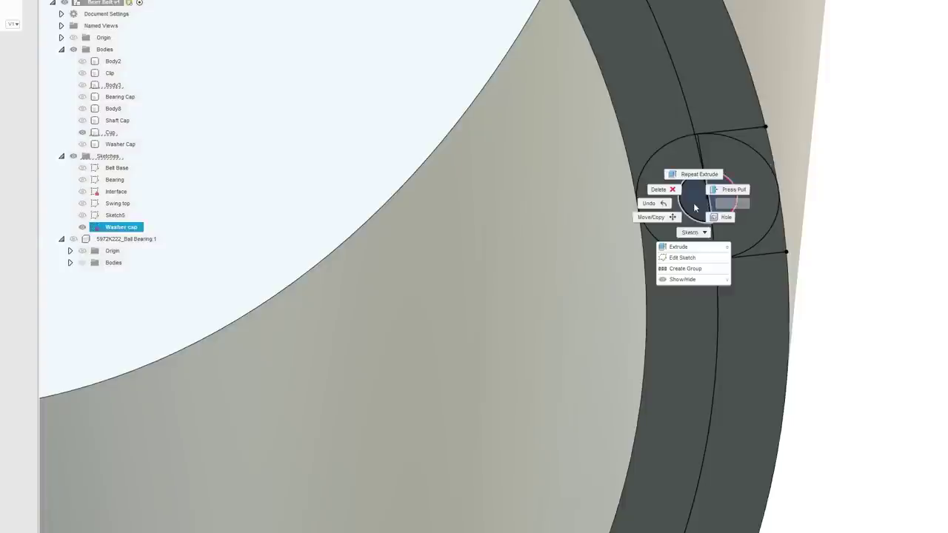
pyautogui.click(694, 251)
pyautogui.scroll(-3, 695, 253)
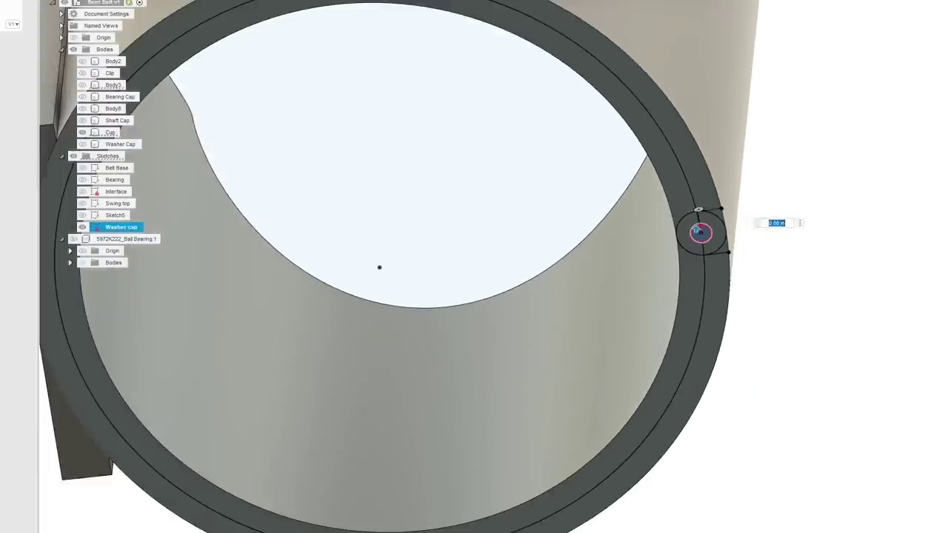
pyautogui.keyDown('shift'); pyautogui.moveTo(873, 111); pyautogui.dragTo(857, 191, button='middle'); pyautogui.keyUp('shift')
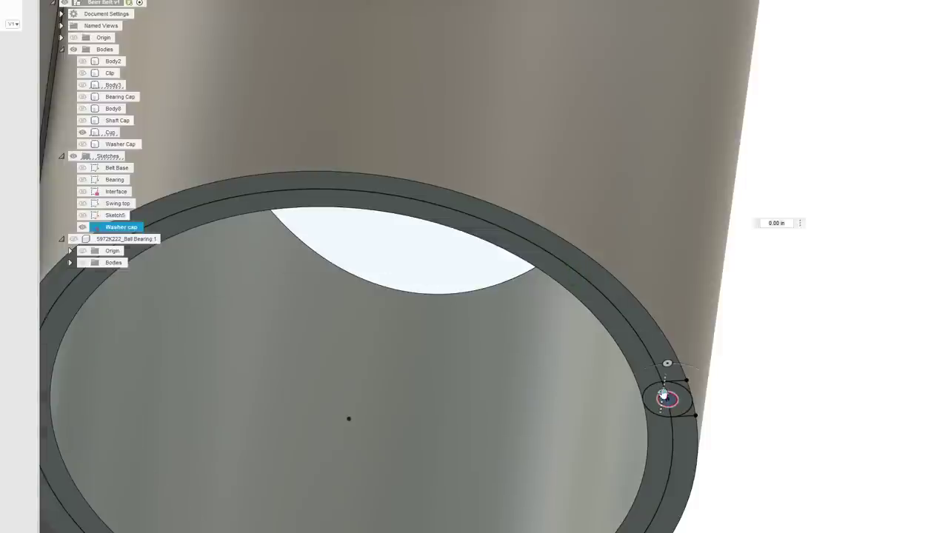
pyautogui.moveTo(664, 398); pyautogui.dragTo(711, 274)
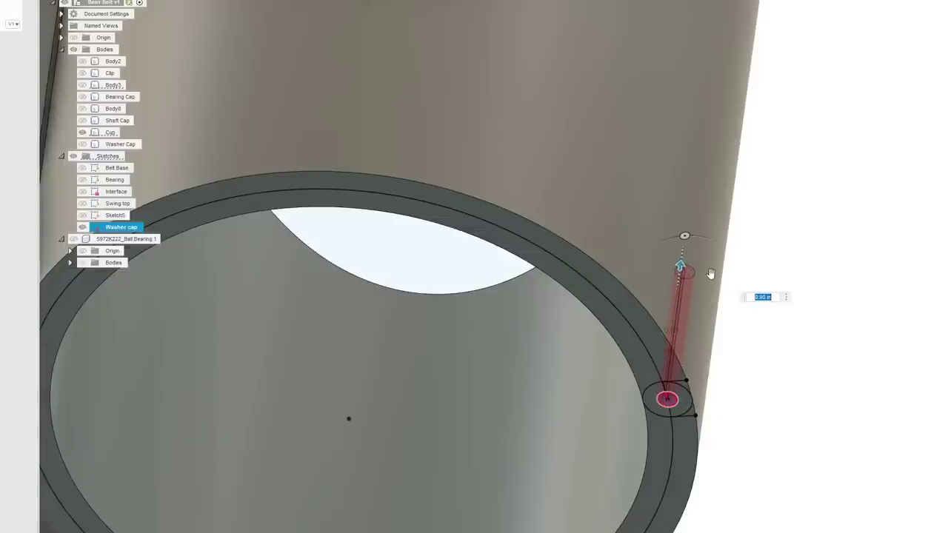
pyautogui.press('Escape')
# Hide the Washer cap sketch and examine the inside of the new screw hole for leftover material.
pyautogui.scroll(-4, 802, 444)
pyautogui.moveTo(817, 421); pyautogui.dragTo(814, 369, button='middle')
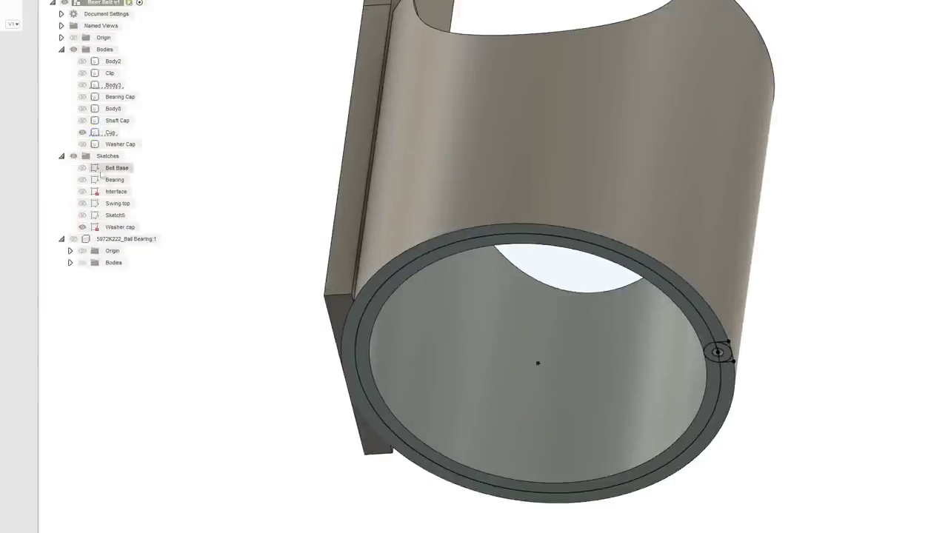
pyautogui.click(83, 228)
pyautogui.scroll(6, 724, 361)
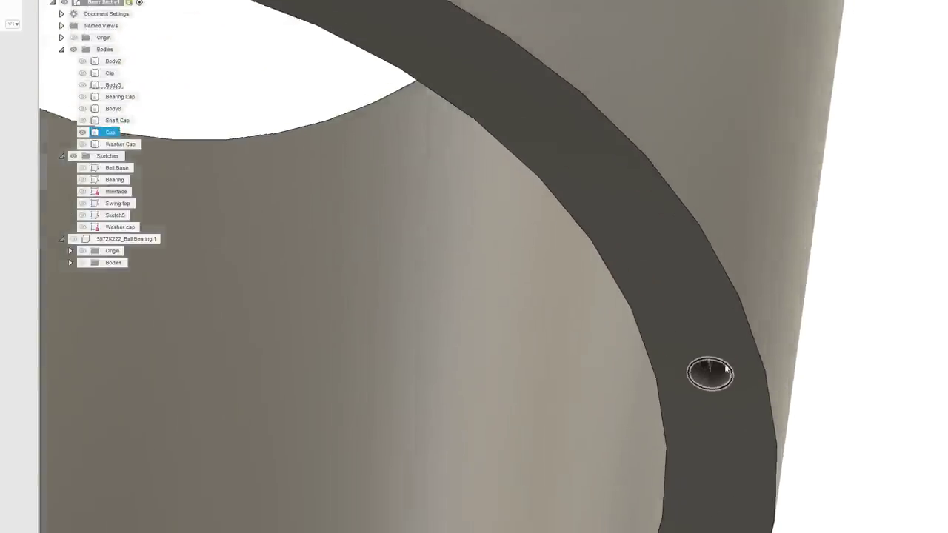
pyautogui.scroll(6, 722, 370)
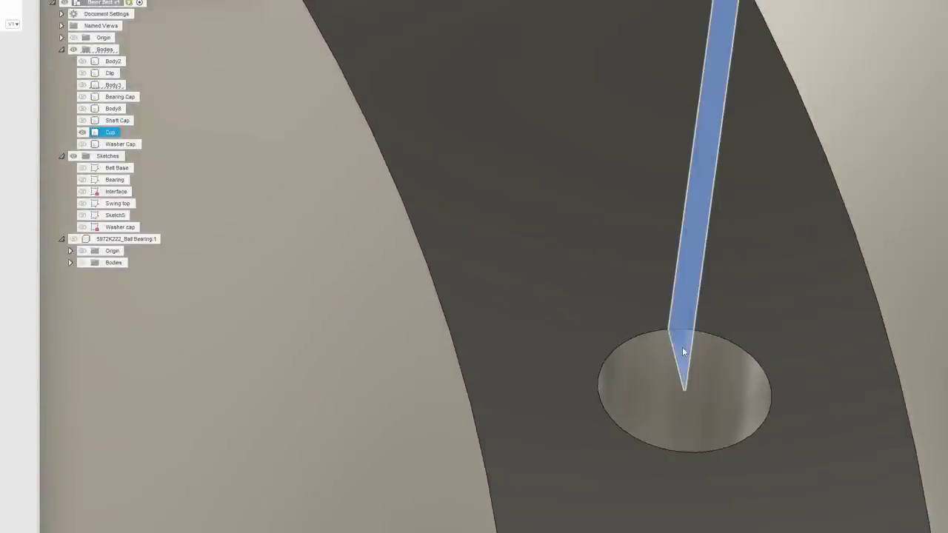
pyautogui.scroll(-3, 688, 401)
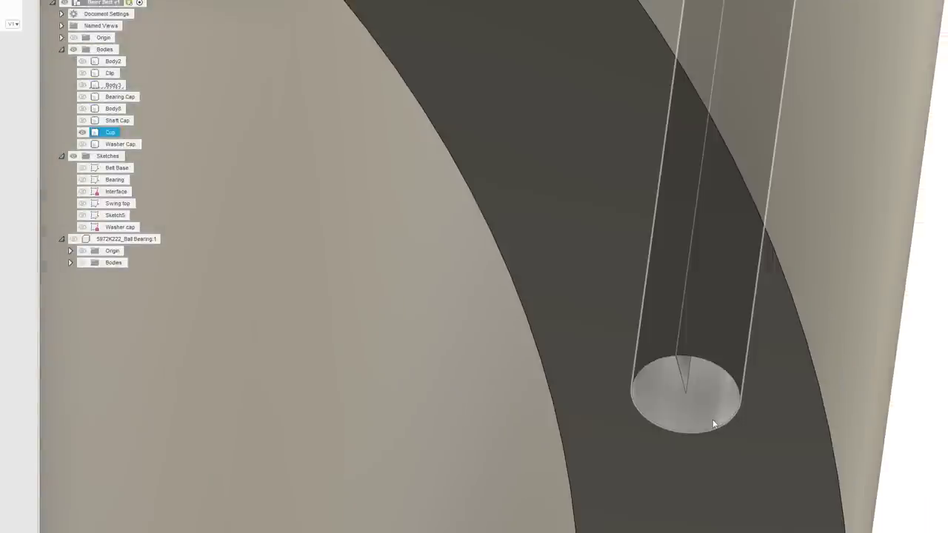
# Bring back the Washer cap sketch, remove the leftover sliver inside the screw hole, and hide the sketch again.
pyautogui.hotkey('ctrl', 'z')
pyautogui.scroll(8, 702, 412)
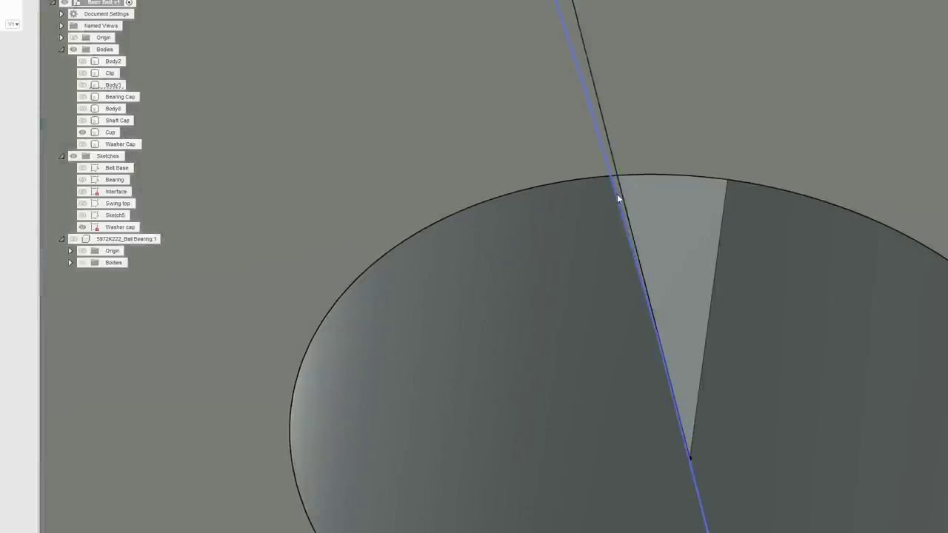
pyautogui.scroll(3, 617, 187)
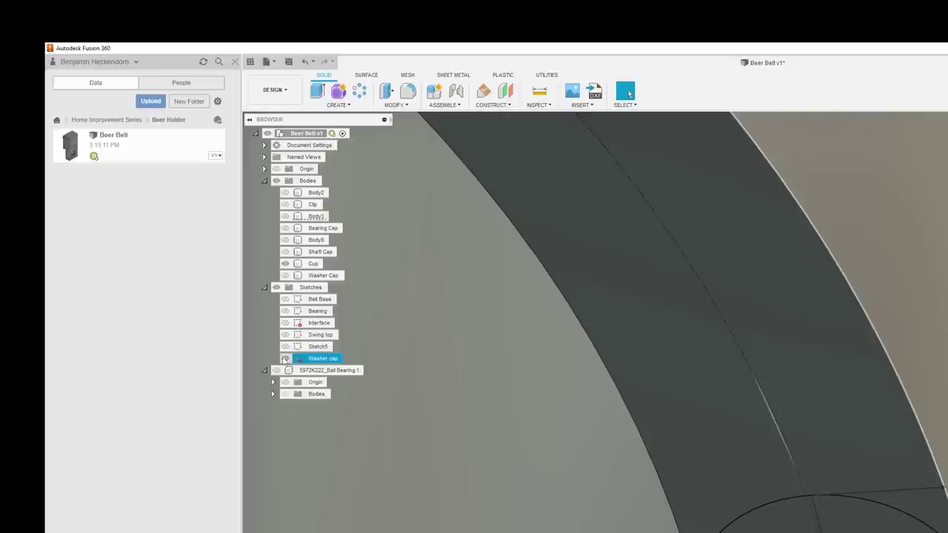
pyautogui.click(284, 360)
# Pattern the screw-hole face circularly around the cup's inner edge with full angular spacing and a quantity of 6.
pyautogui.scroll(-3, 868, 521)
pyautogui.moveTo(868, 522)
pyautogui.keyDown('shift'); pyautogui.mouseDown(button='middle')
pyautogui.moveTo(919, 474)
pyautogui.moveTo(945, 521)
pyautogui.mouseUp(button='middle'); pyautogui.keyUp('shift')
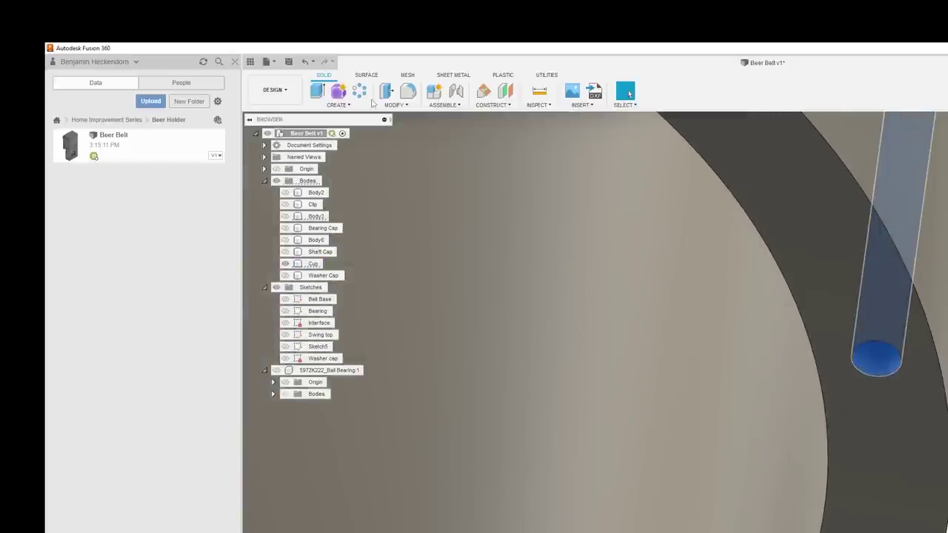
pyautogui.scroll(-3, 659, 435)
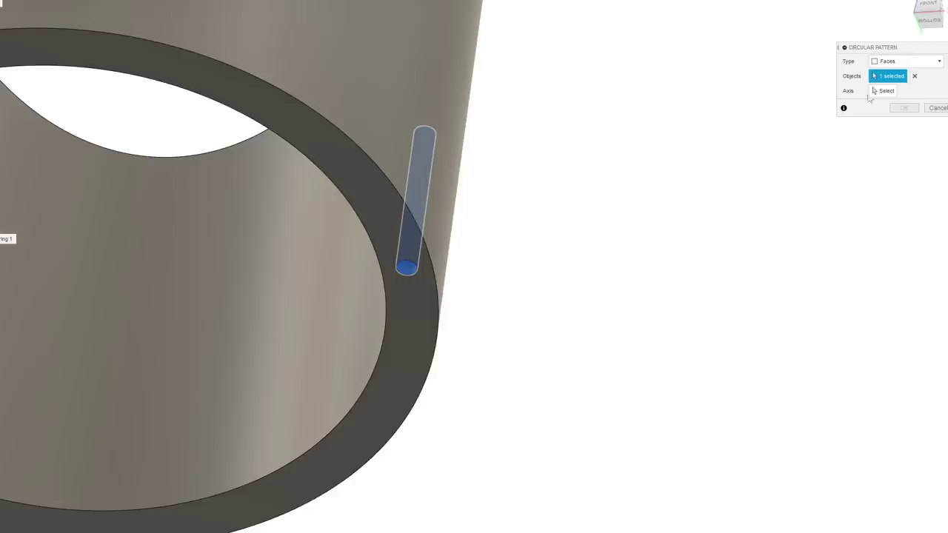
pyautogui.click(883, 90)
pyautogui.click(339, 195)
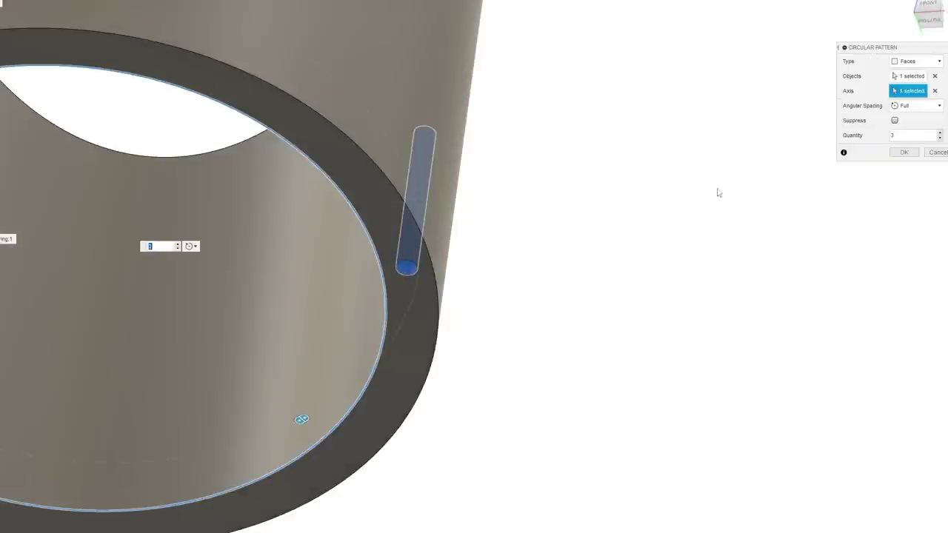
pyautogui.click(940, 133)
pyautogui.click(939, 134)
pyautogui.click(939, 133)
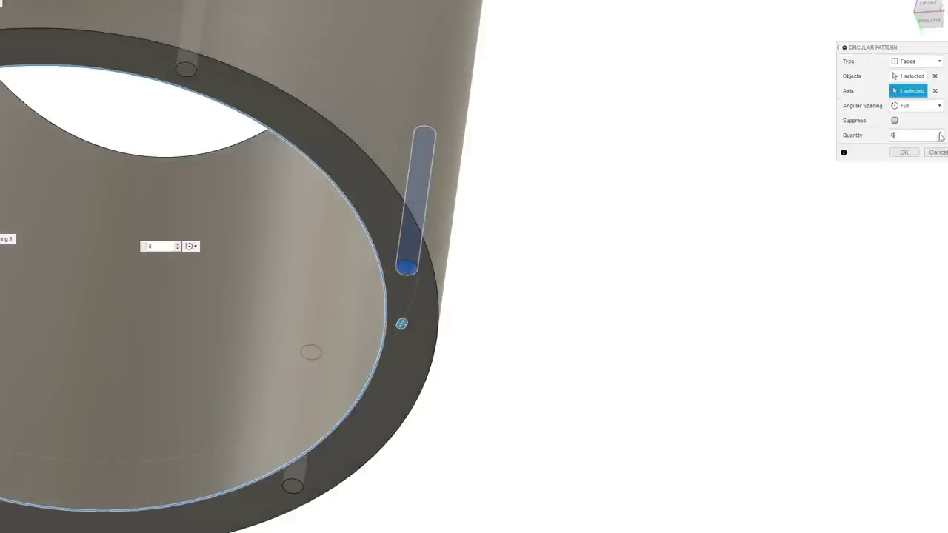
pyautogui.click(904, 152)
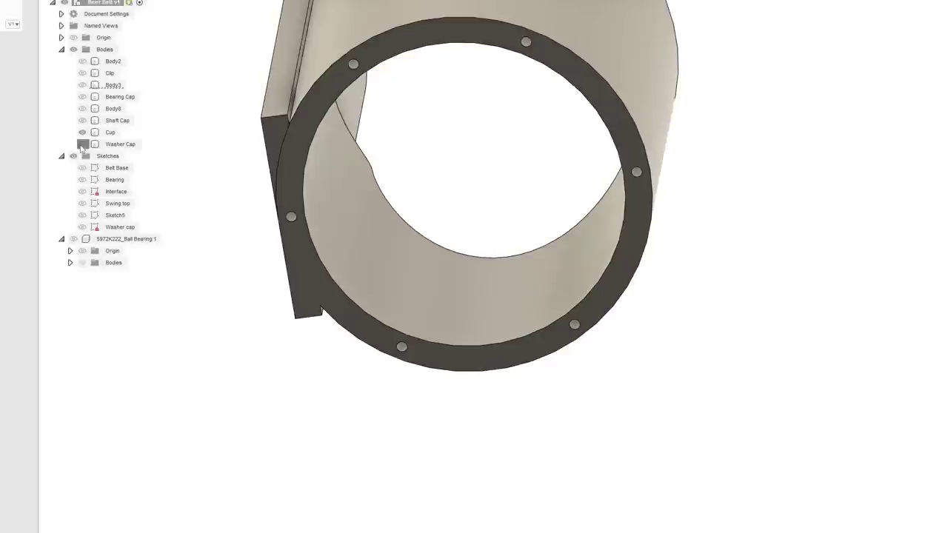
# Toggle the Washer Cap body's visibility to compare it with the screw holes in the cup's bottom rim.
pyautogui.click(83, 145)
pyautogui.click(82, 145)
pyautogui.click(82, 145)
pyautogui.click(82, 145)
pyautogui.moveTo(794, 272); pyautogui.dragTo(832, 387, button='middle')
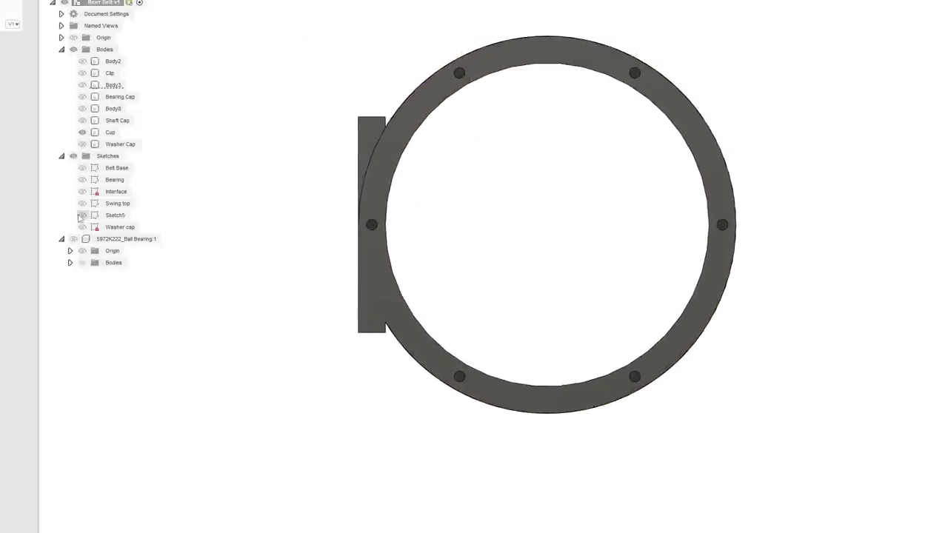
# Edit the Washer cap sketch and draw a 0.25 in diameter circle just inside the screw-hole circle, level with the cup's center.
pyautogui.click(83, 227)
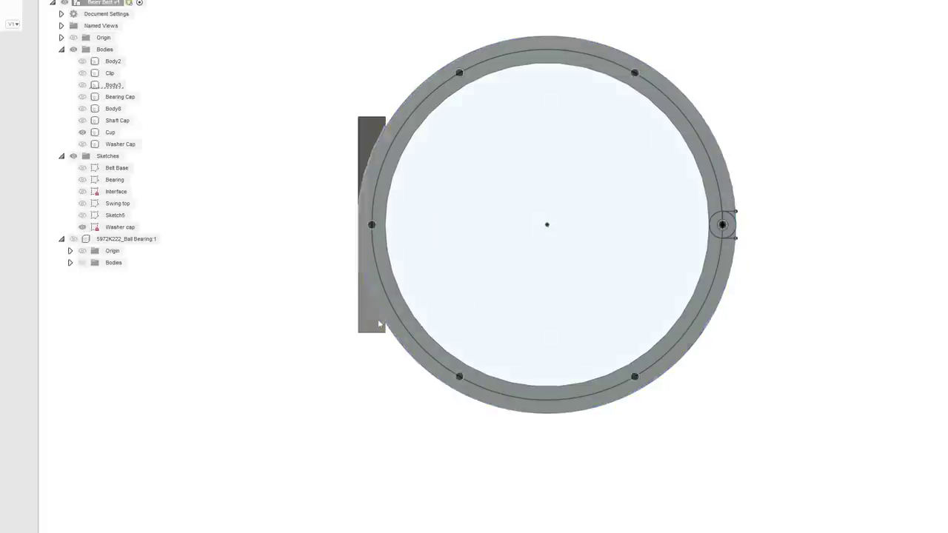
pyautogui.scroll(2, 363, 259)
pyautogui.rightClick(384, 280)
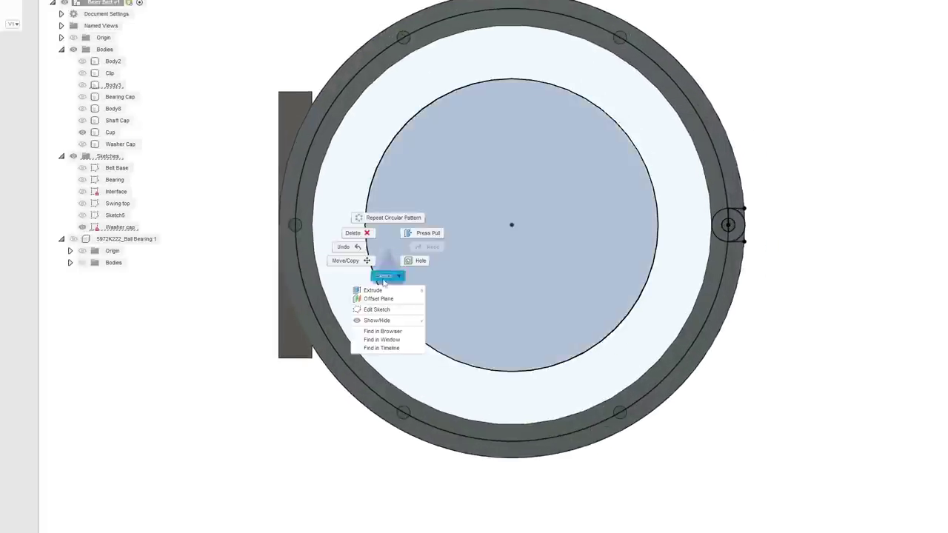
pyautogui.click(377, 311)
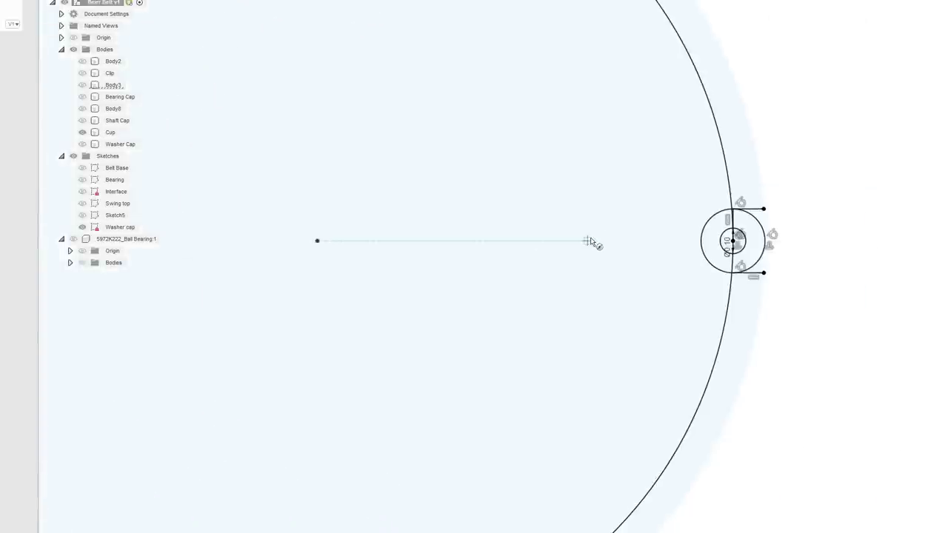
pyautogui.click(651, 241)
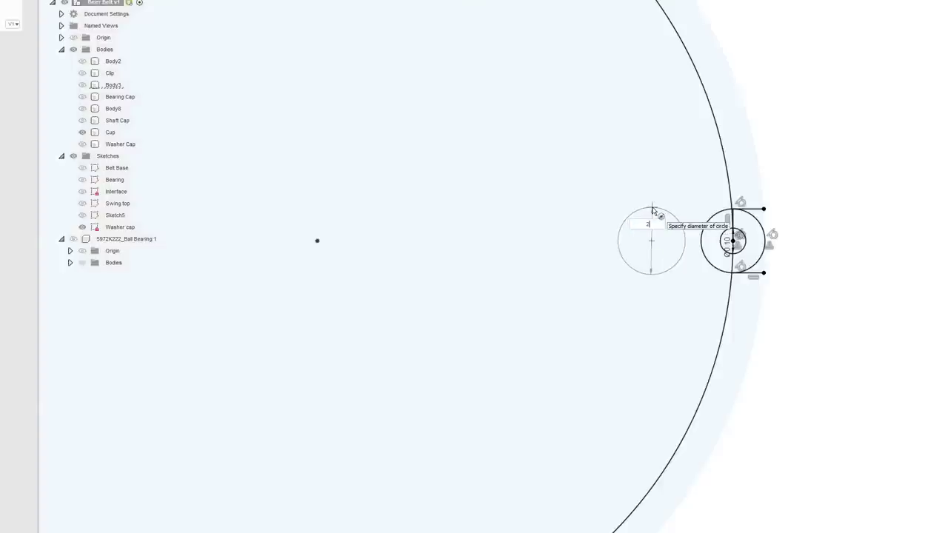
pyautogui.write('.25')
pyautogui.press('Return')
pyautogui.scroll(-3, 658, 237)
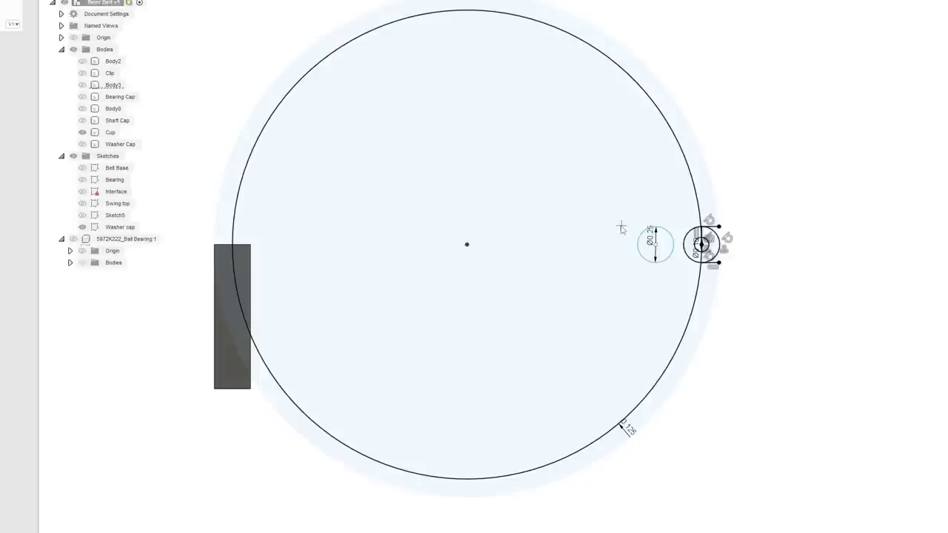
# Replace the inner 0.25 in circle with a line about 1.3 in long from the cup's center at 150 degrees, ending in a 0.25 in circle.
pyautogui.press('Escape')
pyautogui.hotkey('ctrl', 'z')
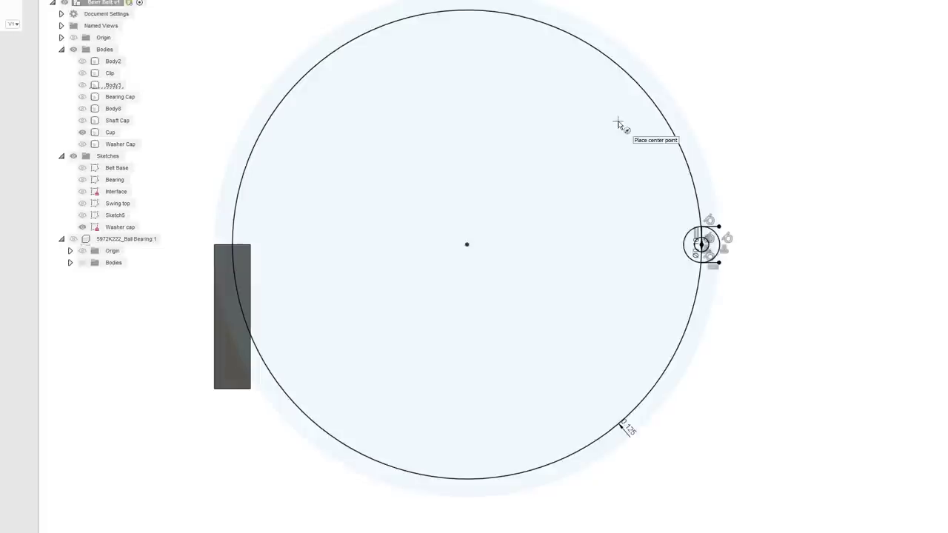
pyautogui.scroll(2, 677, 195)
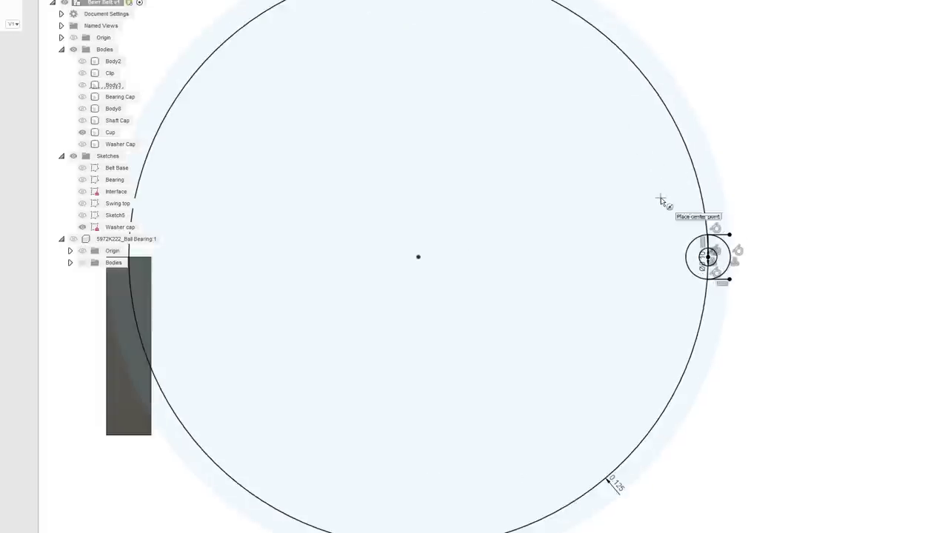
pyautogui.click(419, 257)
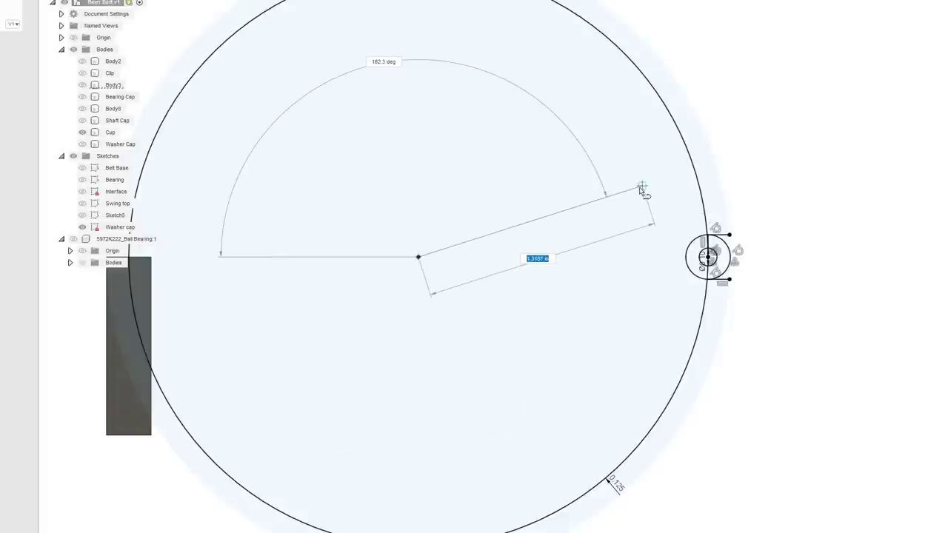
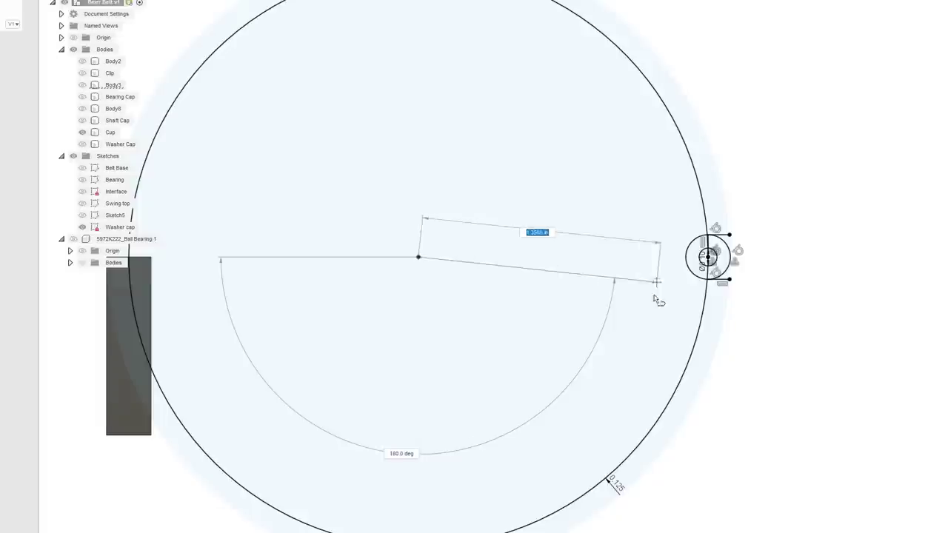
pyautogui.press('Tab')
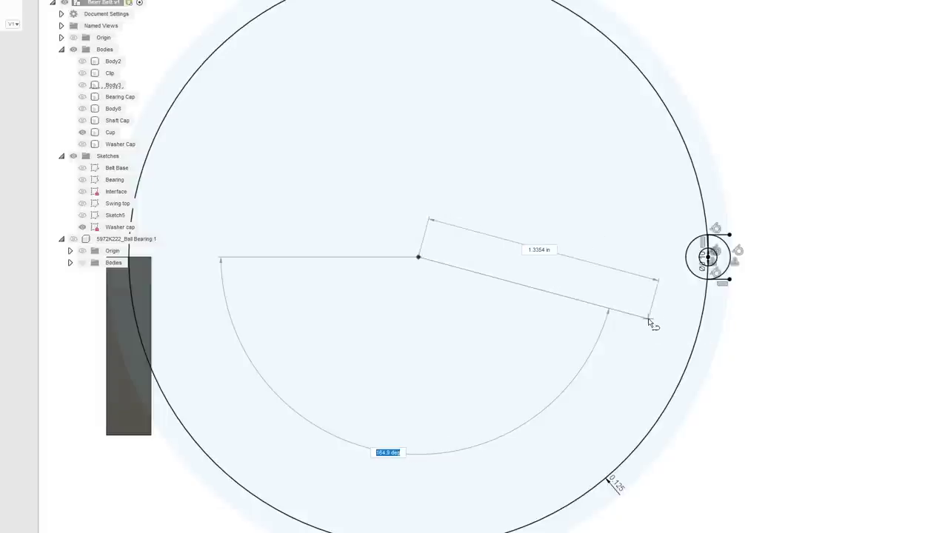
pyautogui.write('150')
pyautogui.press('Return')
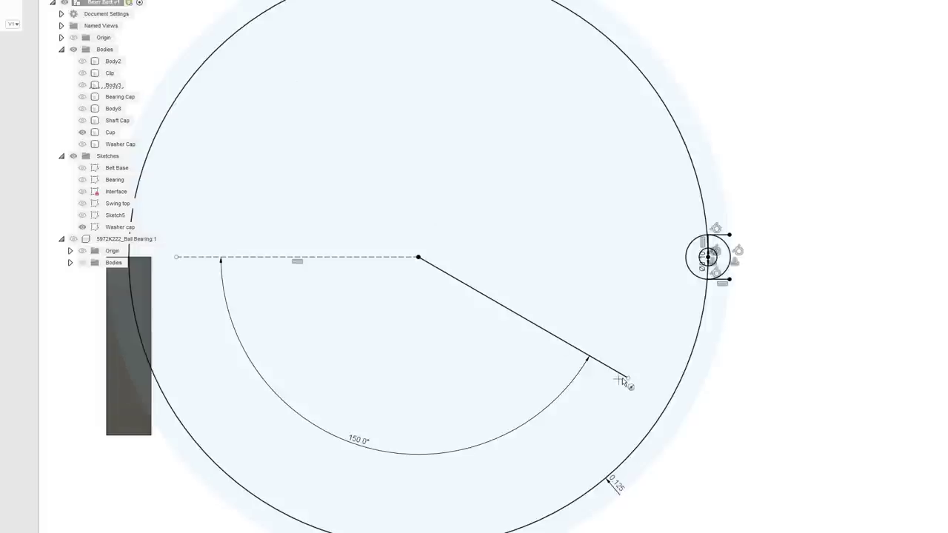
pyautogui.click(627, 378)
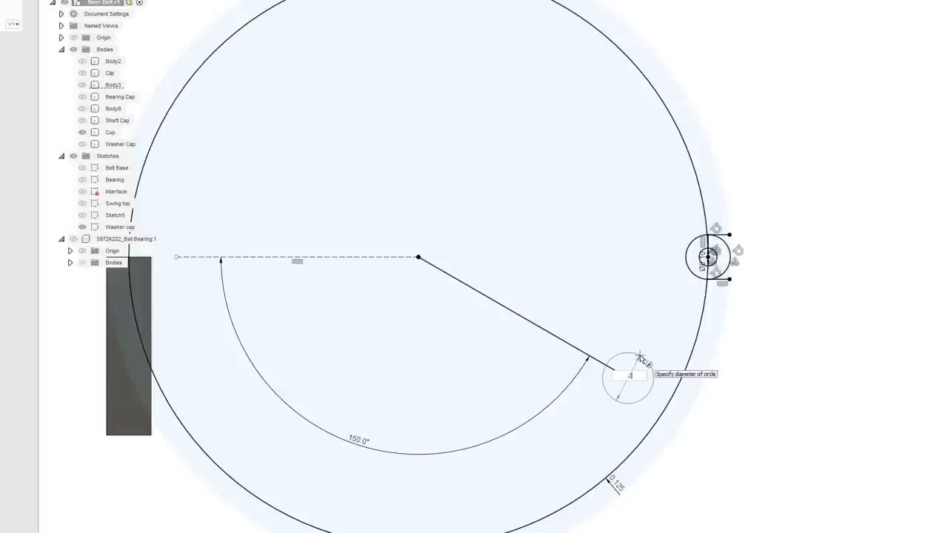
pyautogui.press('Return')
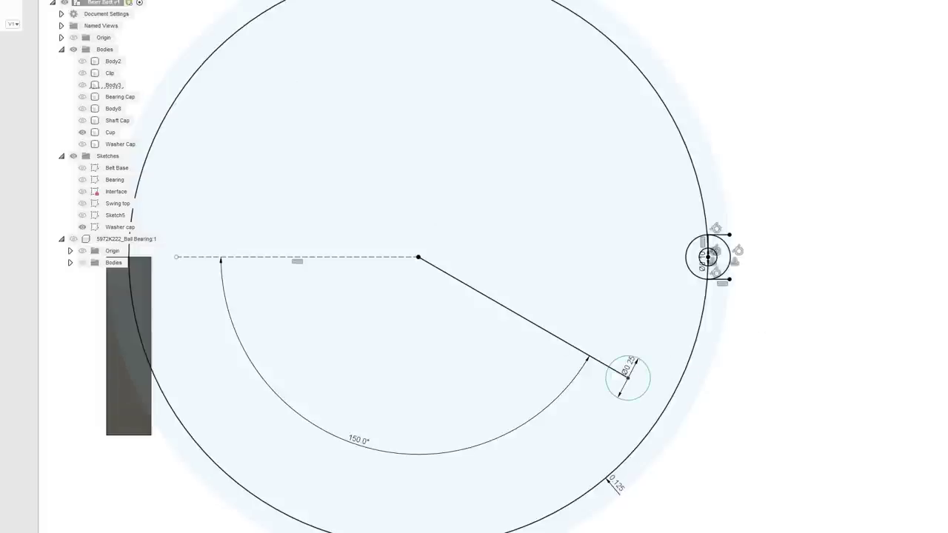
# Show the Washer Cap body and extrude the 0.25 in circle past the cap's base to cut through it.
pyautogui.press('e')
pyautogui.scroll(-3, 690, 437)
pyautogui.moveTo(786, 437); pyautogui.dragTo(756, 371, button='middle')
pyautogui.scroll(4, 627, 348)
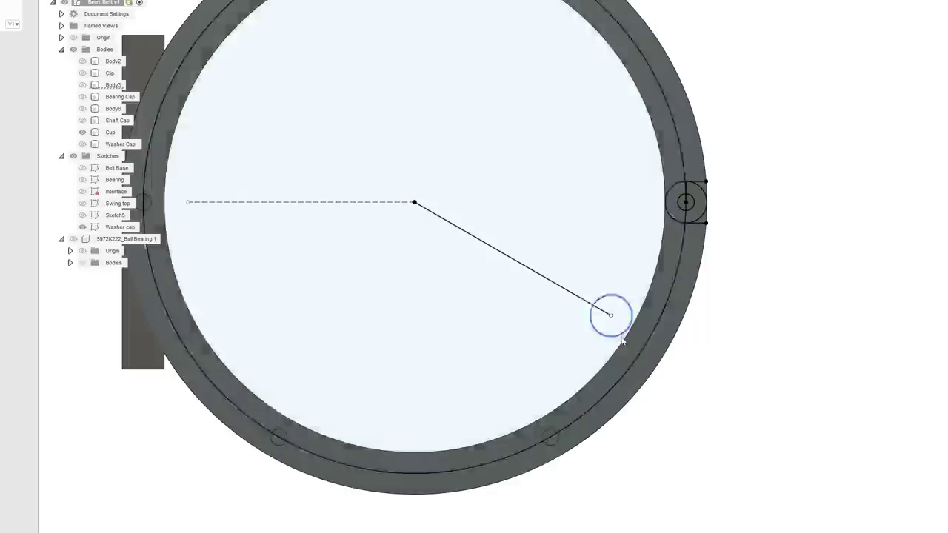
pyautogui.click(617, 333)
pyautogui.click(608, 313)
pyautogui.rightClick(608, 313)
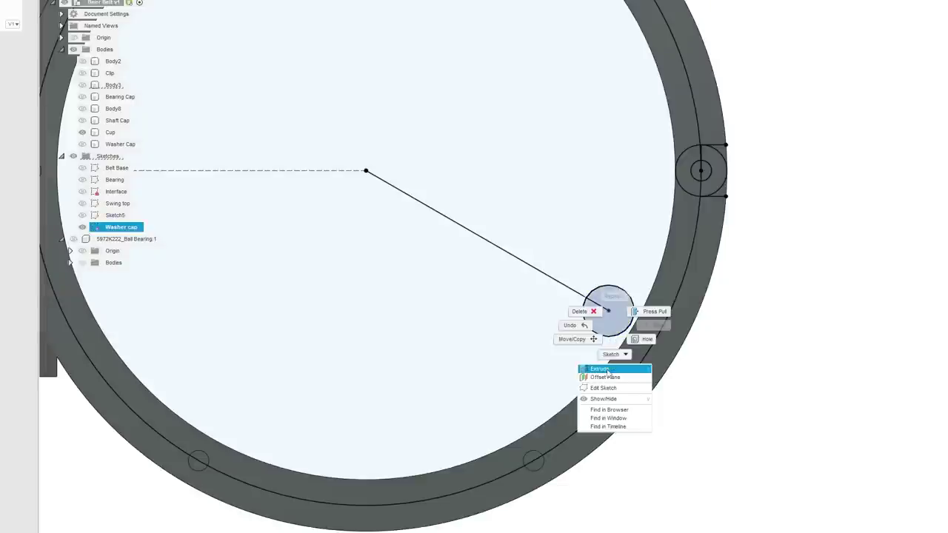
pyautogui.click(612, 372)
pyautogui.scroll(-3, 607, 372)
pyautogui.keyDown('shift'); pyautogui.moveTo(606, 372); pyautogui.dragTo(627, 473, button='middle'); pyautogui.keyUp('shift')
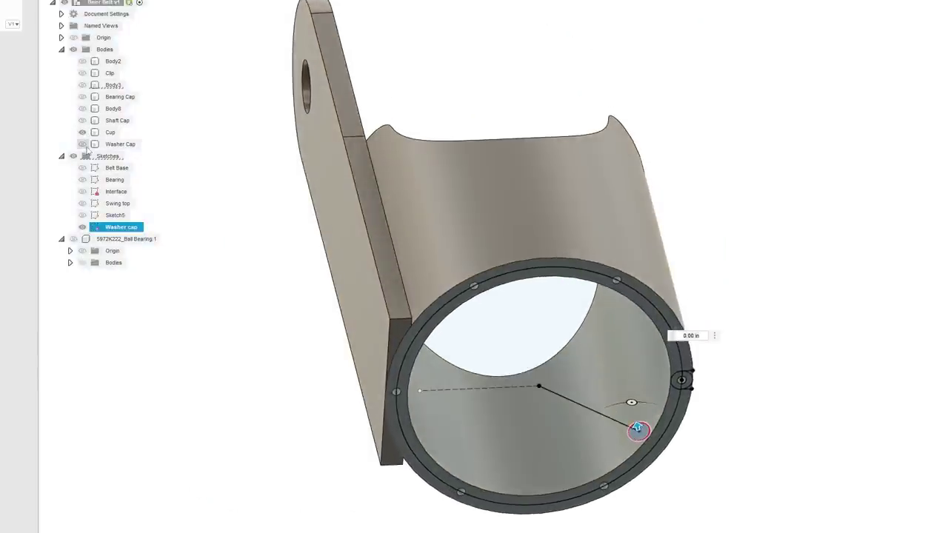
pyautogui.click(82, 143)
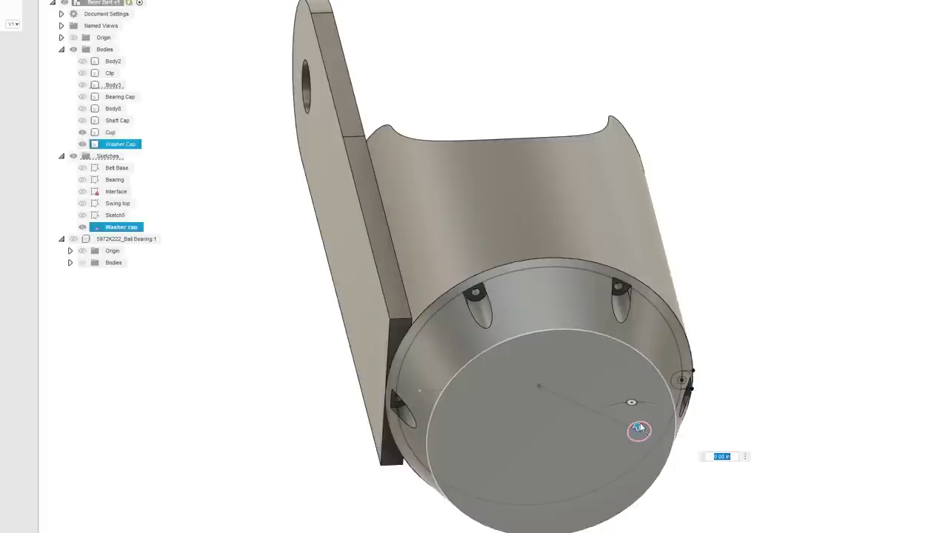
pyautogui.moveTo(639, 430); pyautogui.dragTo(690, 523)
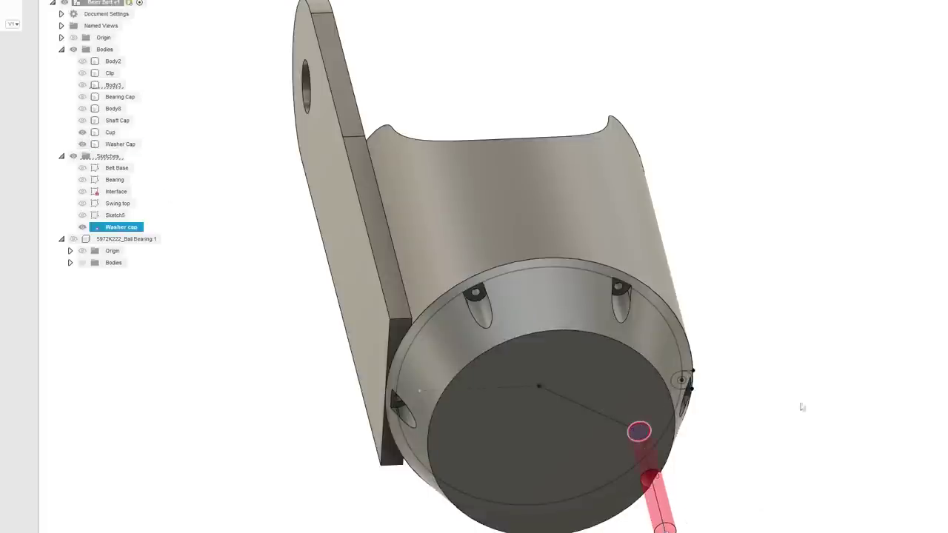
pyautogui.moveTo(762, 510)
pyautogui.keyDown('shift'); pyautogui.mouseDown(button='middle')
pyautogui.moveTo(511, 326)
pyautogui.moveTo(422, 290)
pyautogui.moveTo(410, 241)
pyautogui.mouseUp(button='middle'); pyautogui.keyUp('shift')
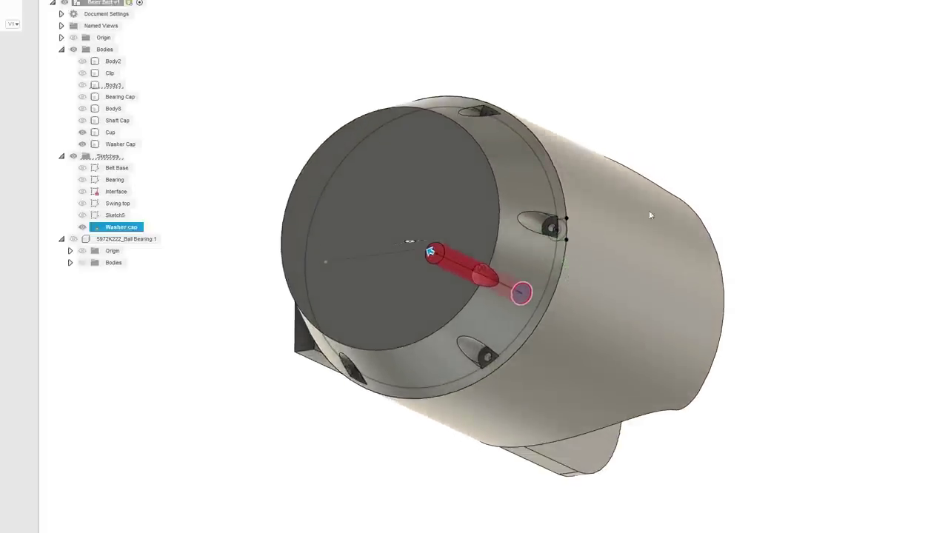
pyautogui.click(557, 231)
pyautogui.press('Return')
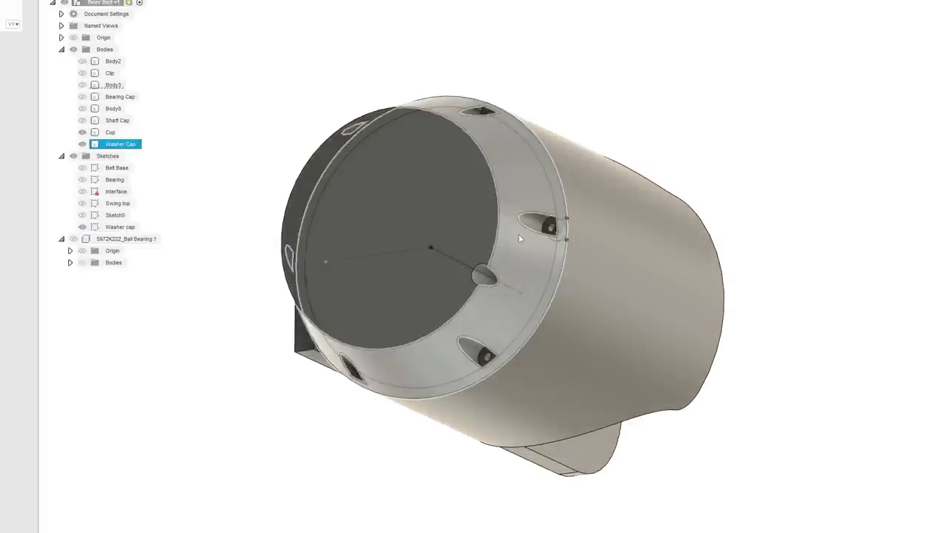
# Pattern the cap's new hole face circularly around the cup's round edge with a quantity of 6.
pyautogui.scroll(5, 482, 271)
pyautogui.click(482, 271)
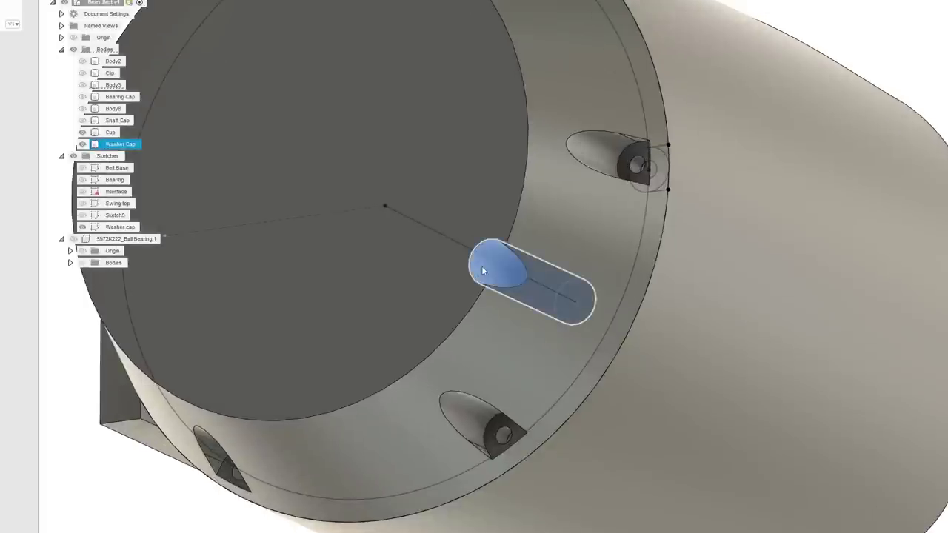
pyautogui.scroll(-5, 463, 122)
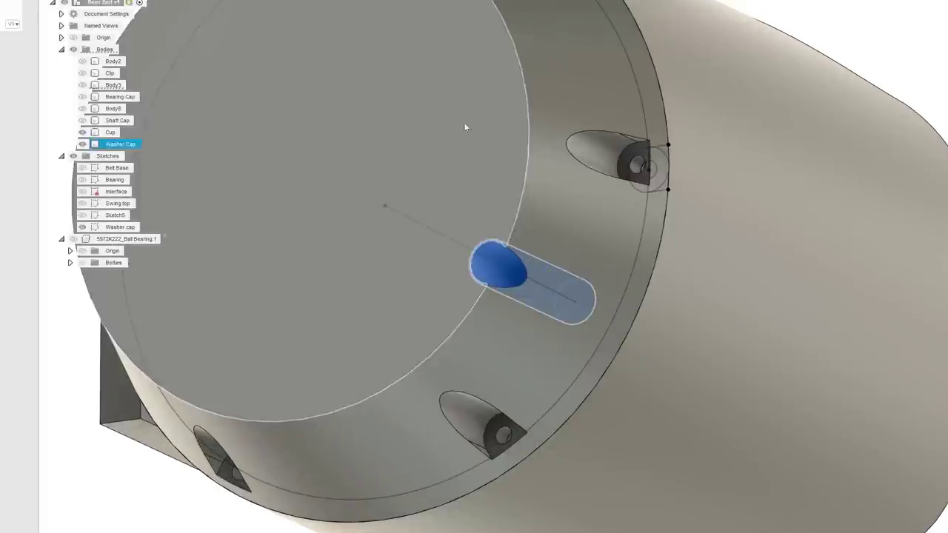
pyautogui.scroll(1, 577, 107)
pyautogui.click(577, 108)
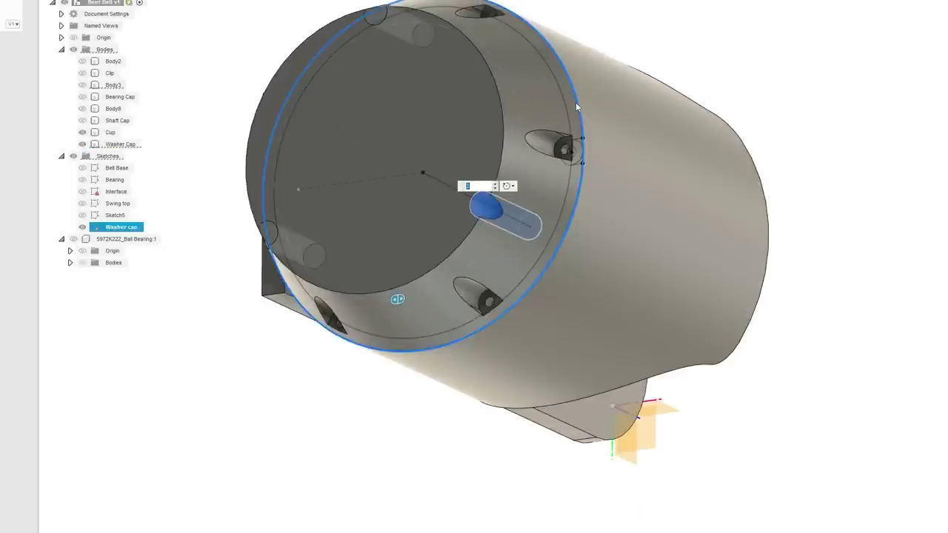
pyautogui.write('6')
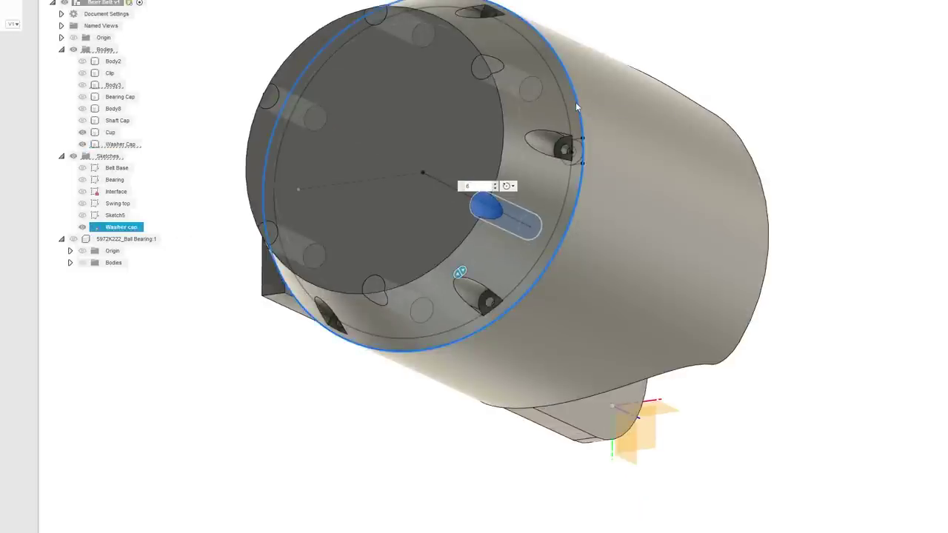
pyautogui.press('Return')
pyautogui.moveTo(529, 224)
pyautogui.keyDown('shift'); pyautogui.mouseDown(button='middle')
pyautogui.moveTo(645, 269)
pyautogui.moveTo(689, 414)
pyautogui.moveTo(659, 163)
pyautogui.mouseUp(button='middle'); pyautogui.keyUp('shift')
pyautogui.keyDown('shift'); pyautogui.moveTo(659, 163); pyautogui.dragTo(658, 158, button='middle'); pyautogui.keyUp('shift')
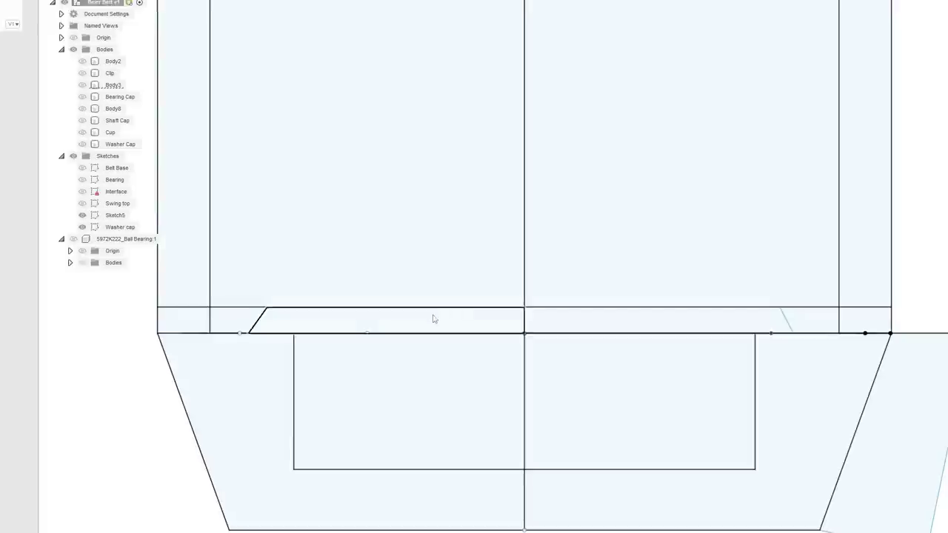
# Revolve the thin floor profile in Sketch5 360 degrees around the vertical center line to close the cup's bottom, with the Cup body shown.
pyautogui.click(434, 320)
pyautogui.click(259, 324)
pyautogui.keyDown('shift'); pyautogui.click(229, 324); pyautogui.keyUp('shift')
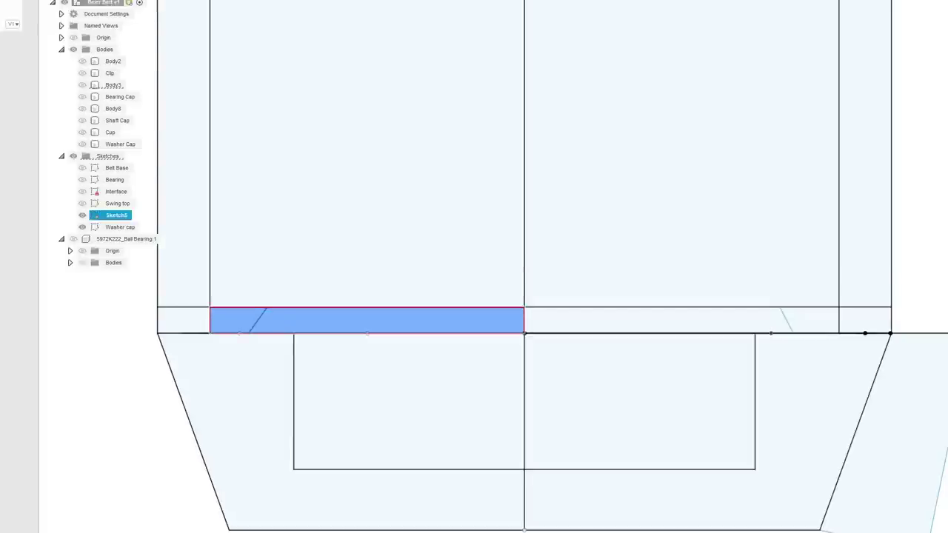
pyautogui.click(132, 0)
pyautogui.click(140, 43)
pyautogui.scroll(-2, 350, 237)
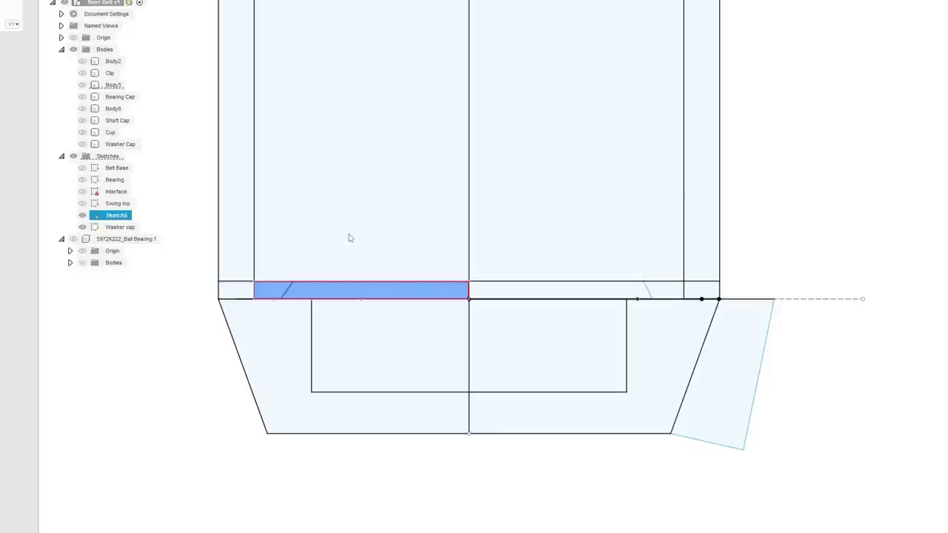
pyautogui.click(471, 185)
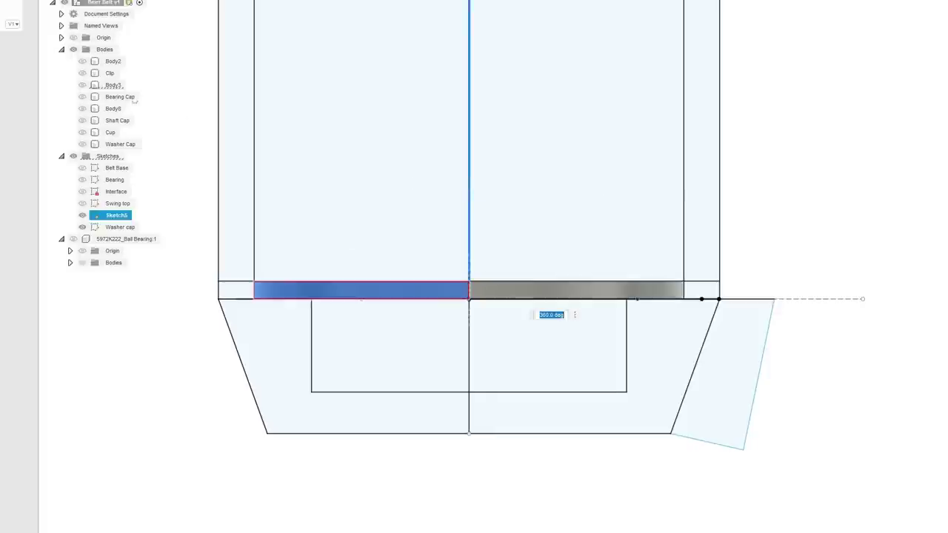
pyautogui.click(83, 132)
pyautogui.moveTo(573, 278)
pyautogui.keyDown('shift'); pyautogui.mouseDown(button='middle')
pyautogui.moveTo(645, 353)
pyautogui.moveTo(648, 372)
pyautogui.mouseUp(button='middle'); pyautogui.keyUp('shift')
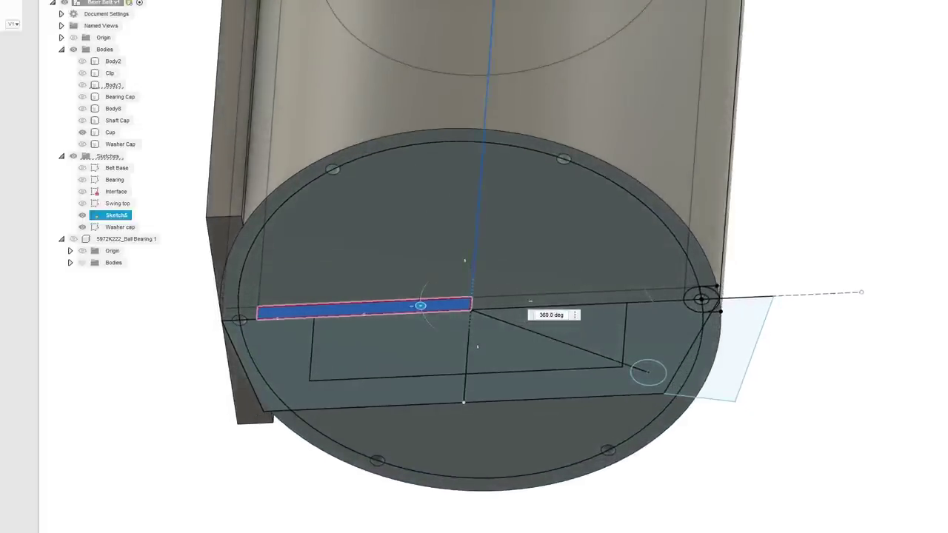
pyautogui.press('Escape')
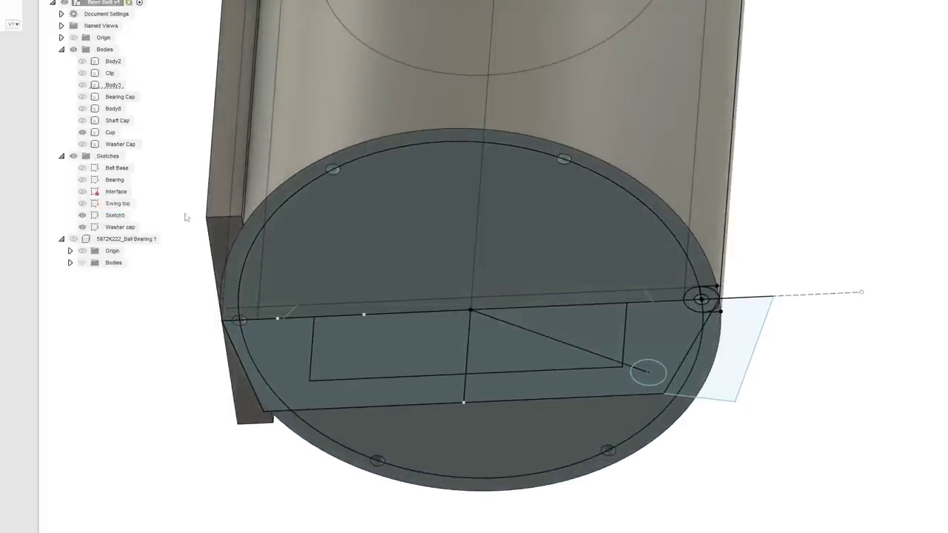
# Hide Sketch5 and extrude the 0.25 in circle through the cup's new floor as a hole.
pyautogui.click(82, 215)
pyautogui.scroll(3, 685, 404)
pyautogui.click(639, 372)
pyautogui.rightClick(640, 372)
pyautogui.click(626, 413)
pyautogui.moveTo(642, 328); pyautogui.dragTo(650, 228)
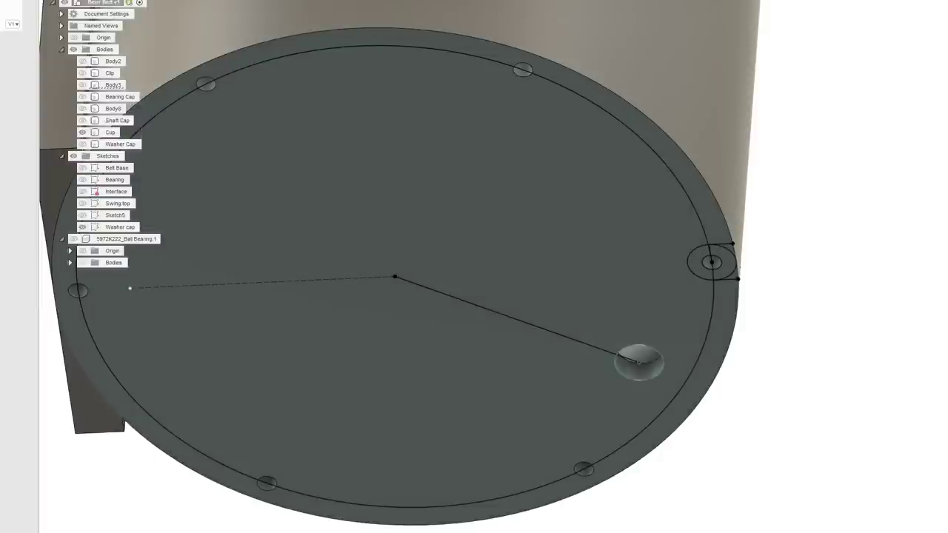
pyautogui.click(118, 0)
pyautogui.click(152, 0)
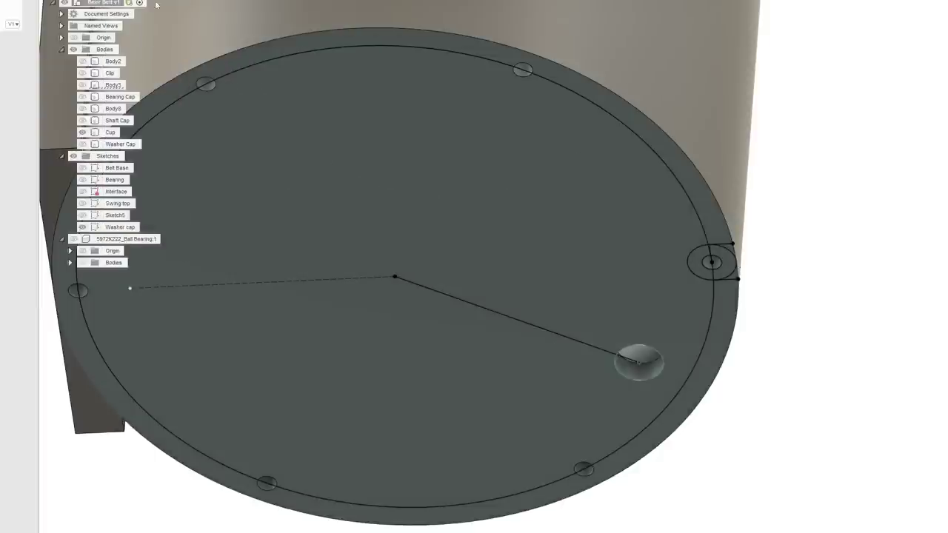
pyautogui.click(83, 227)
pyautogui.click(641, 375)
pyautogui.click(651, 353)
pyautogui.scroll(-3, 623, 334)
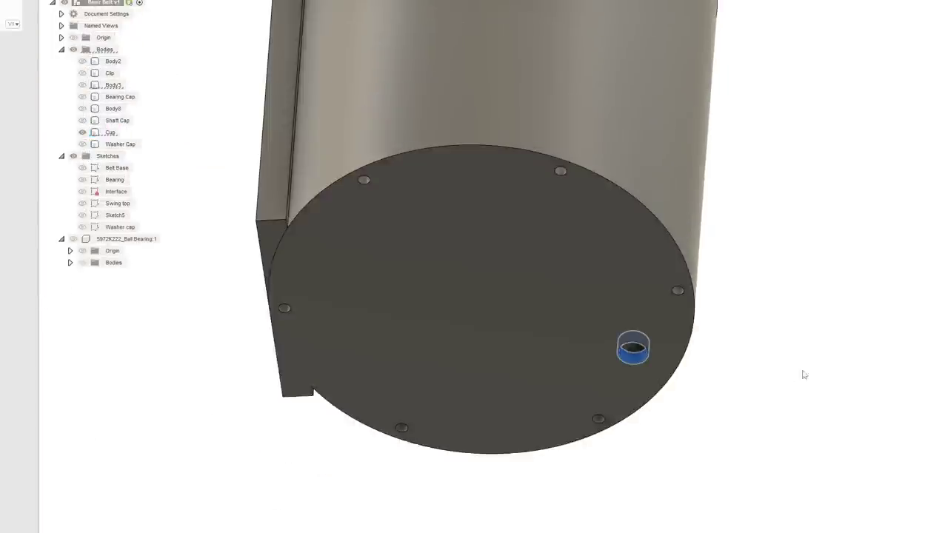
pyautogui.moveTo(798, 372); pyautogui.dragTo(836, 384, button='middle')
pyautogui.scroll(2, 678, 331)
pyautogui.press('Escape')
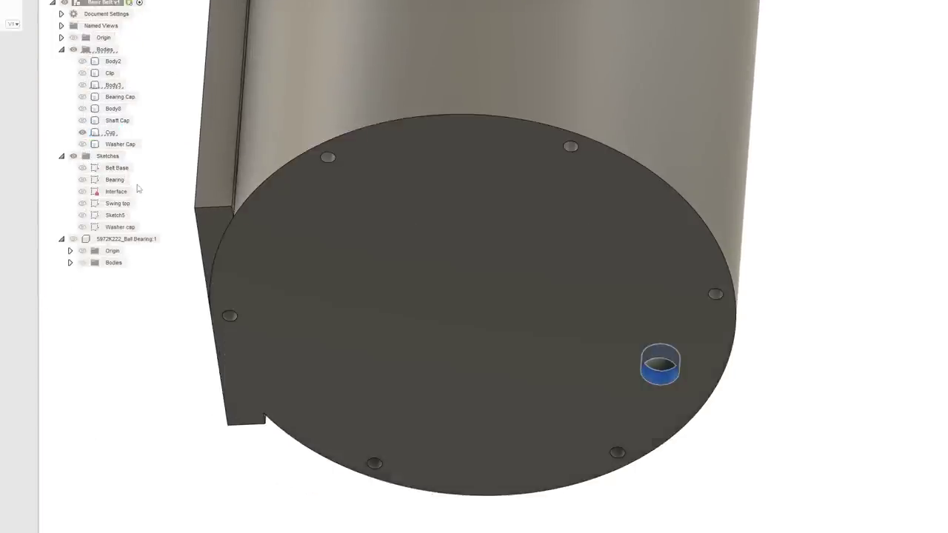
pyautogui.click(115, 145)
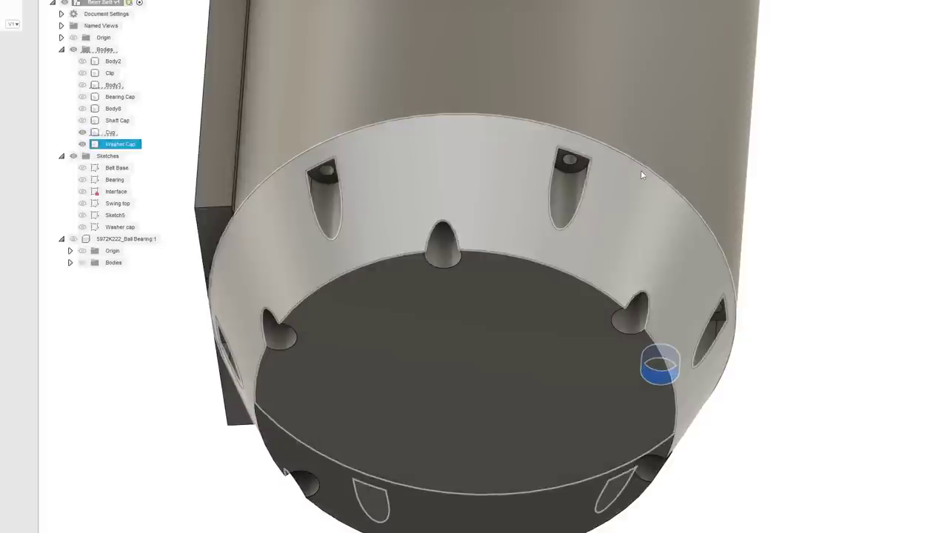
# Pattern the face of the 0.25 in hole in the cup's floor circularly about the cup's center.
pyautogui.scroll(3, 689, 354)
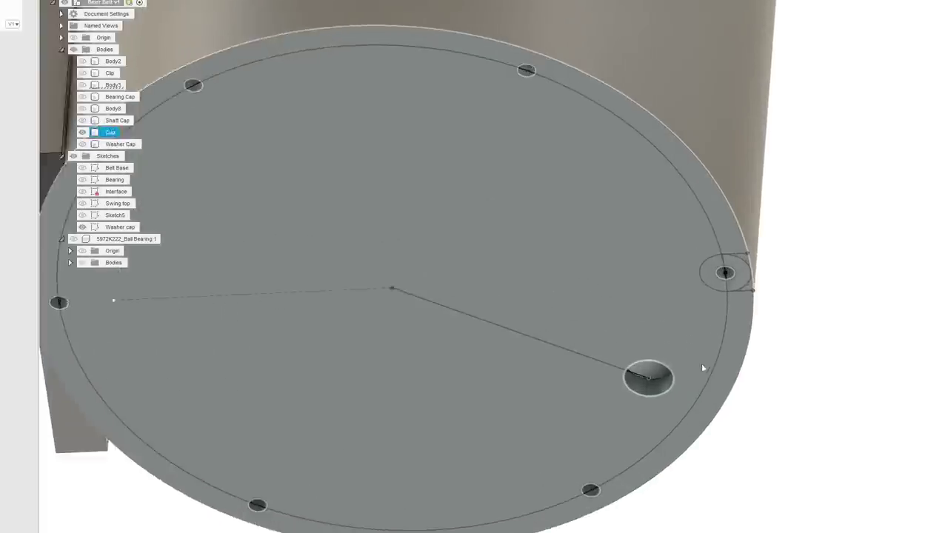
pyautogui.click(667, 381)
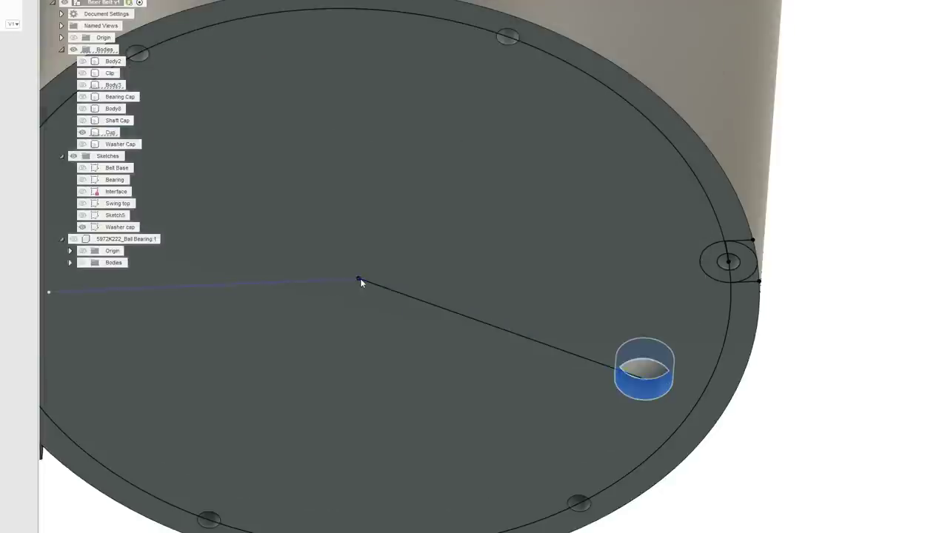
pyautogui.click(359, 279)
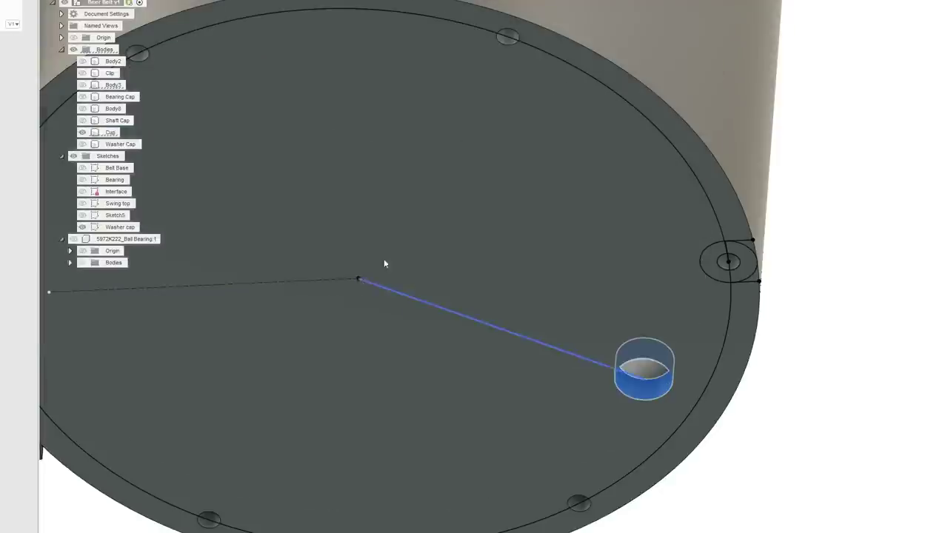
pyautogui.click(562, 175)
pyautogui.scroll(-2, 542, 259)
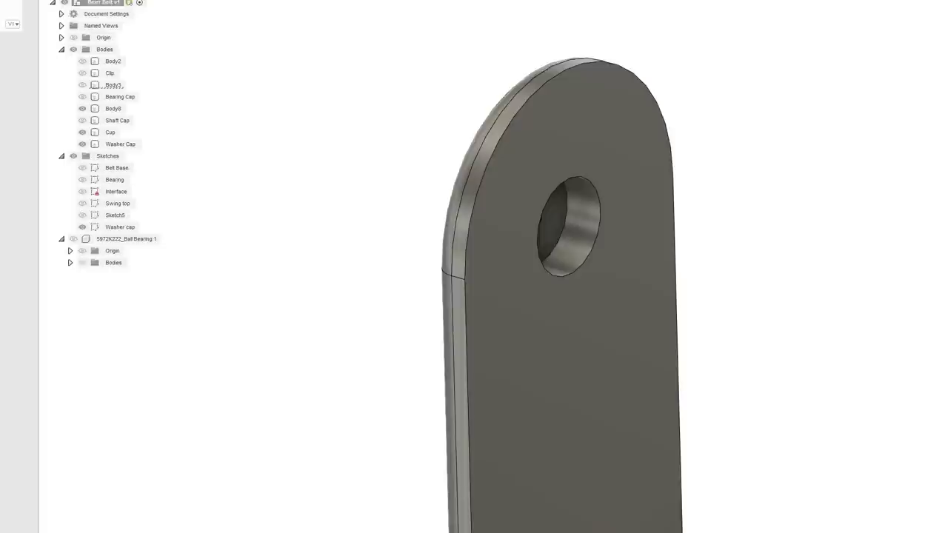
pyautogui.keyDown('shift'); pyautogui.moveTo(444, 318); pyautogui.dragTo(523, 316, button='middle'); pyautogui.keyUp('shift')
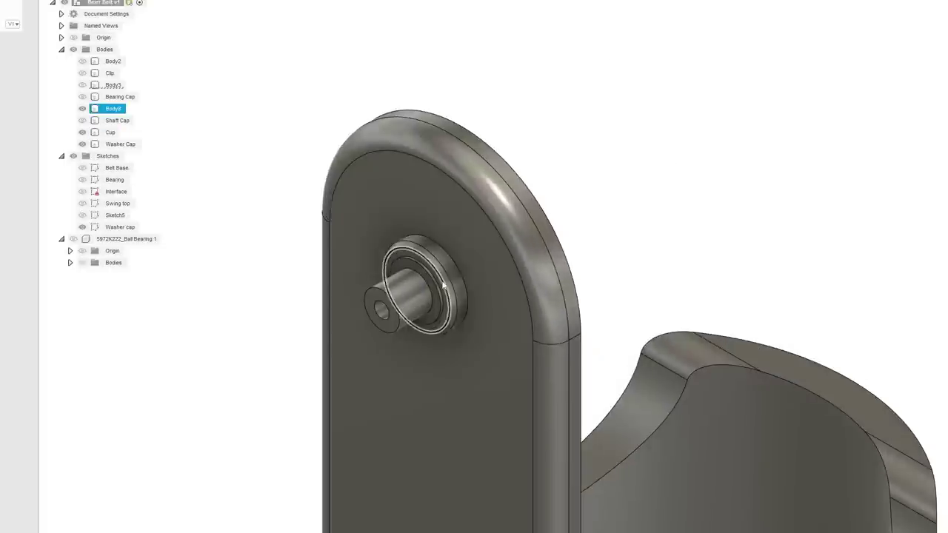
# Measure the distance from the pin flange's face inside the pivot hole to the outer face of the Cup arm.
pyautogui.scroll(-5, 790, 277)
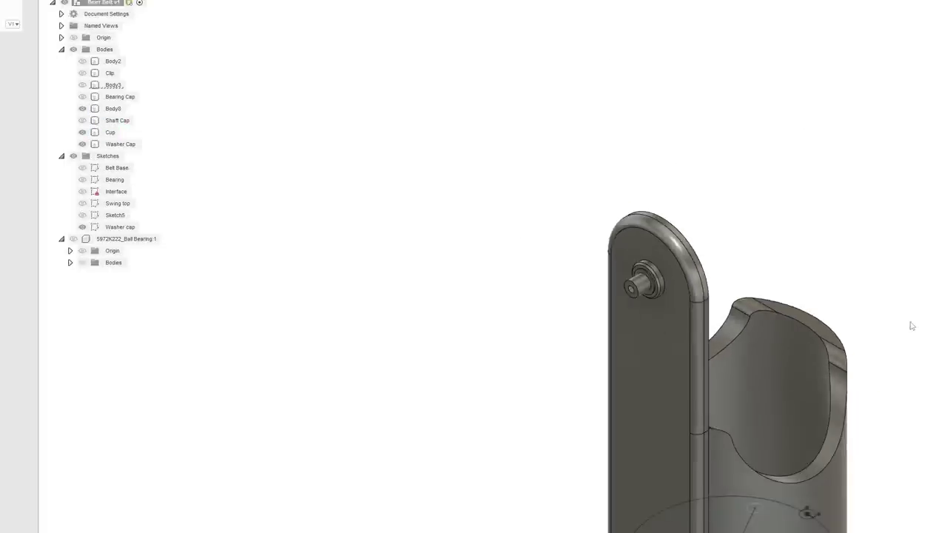
pyautogui.moveTo(910, 323); pyautogui.dragTo(807, 191, button='middle')
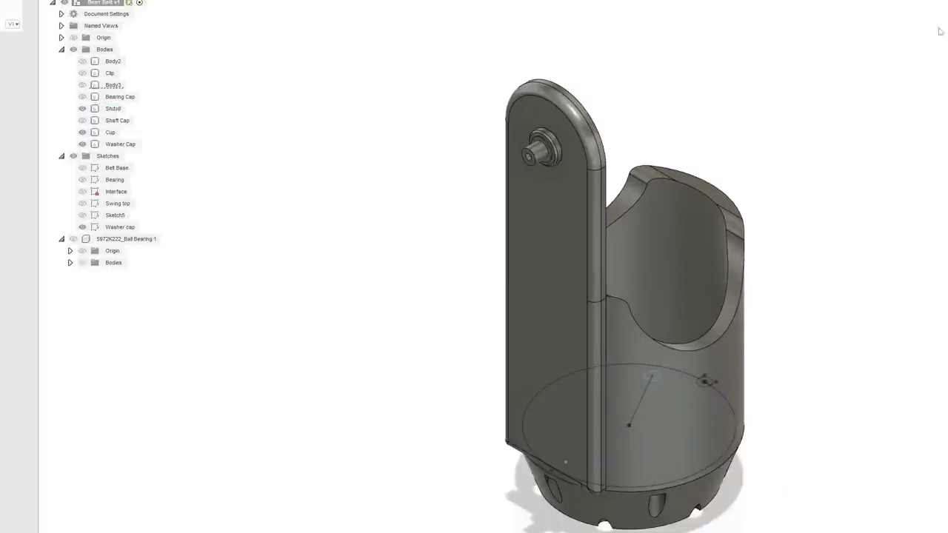
pyautogui.scroll(5, 810, 91)
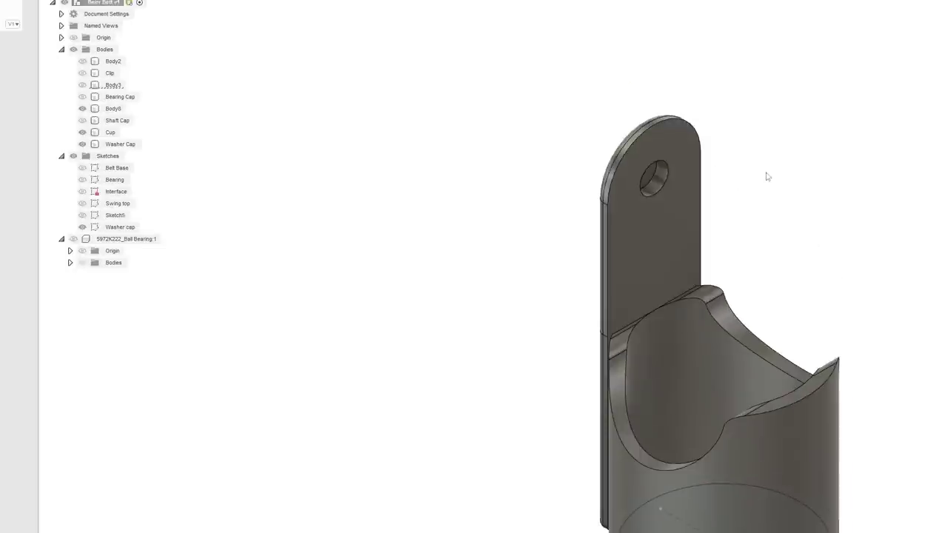
pyautogui.scroll(3, 633, 189)
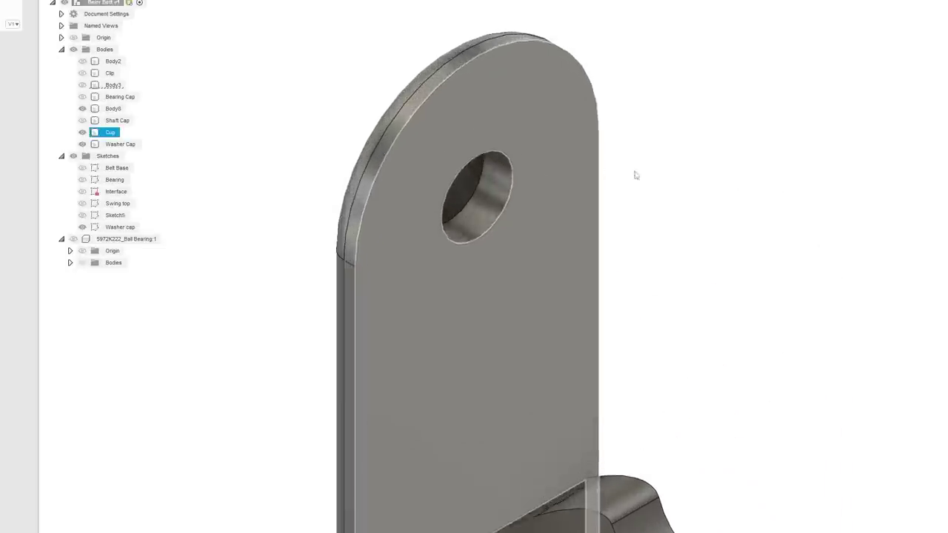
pyautogui.click(83, 133)
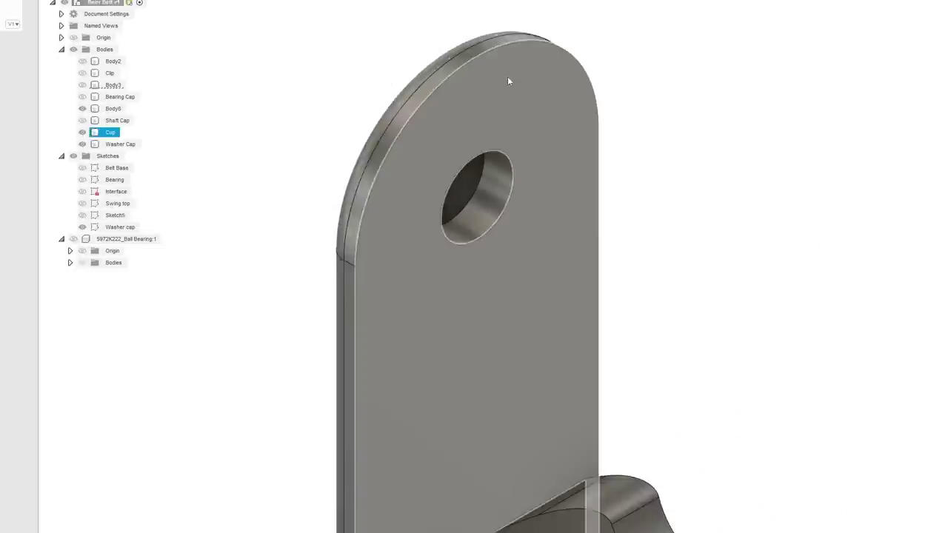
pyautogui.scroll(2, 478, 200)
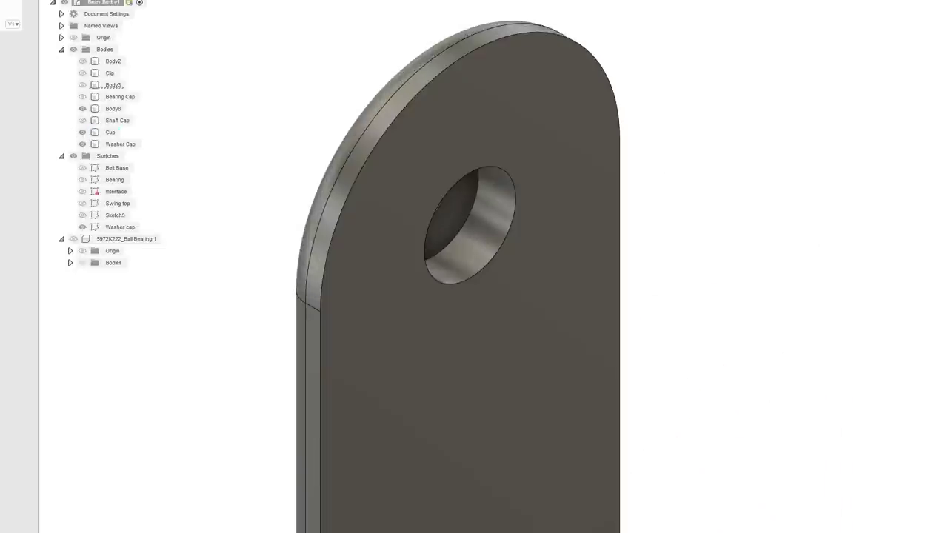
pyautogui.click(464, 204)
pyautogui.click(561, 262)
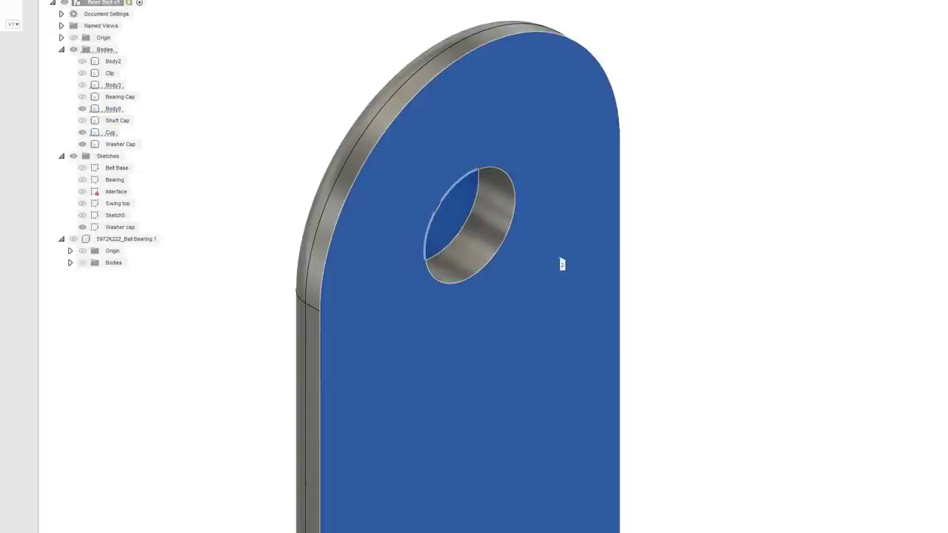
pyautogui.press('Escape')
# Hide the Cup body and extrude the pin body's round flange face outward by 0.25 in.
pyautogui.click(82, 132)
pyautogui.click(112, 108)
pyautogui.click(457, 195)
pyautogui.rightClick(457, 195)
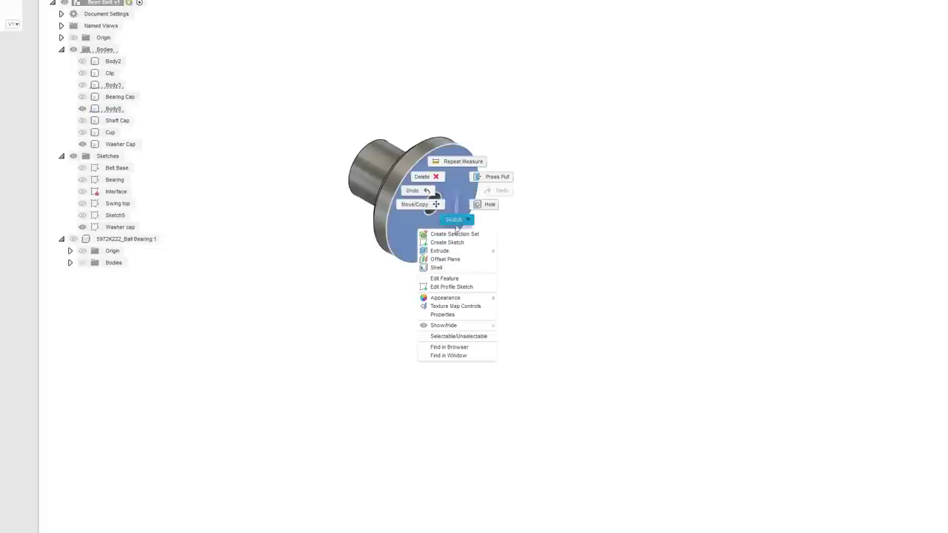
pyautogui.click(450, 251)
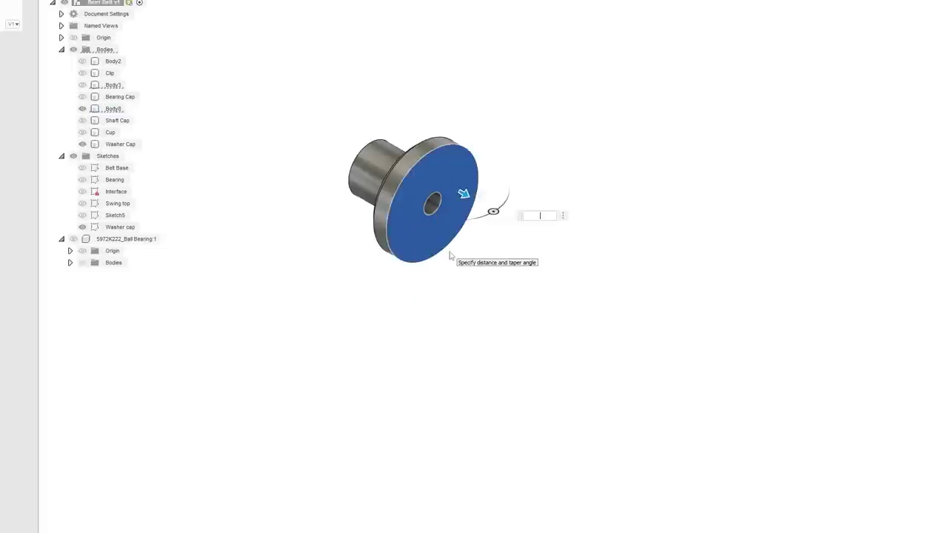
pyautogui.press('Return')
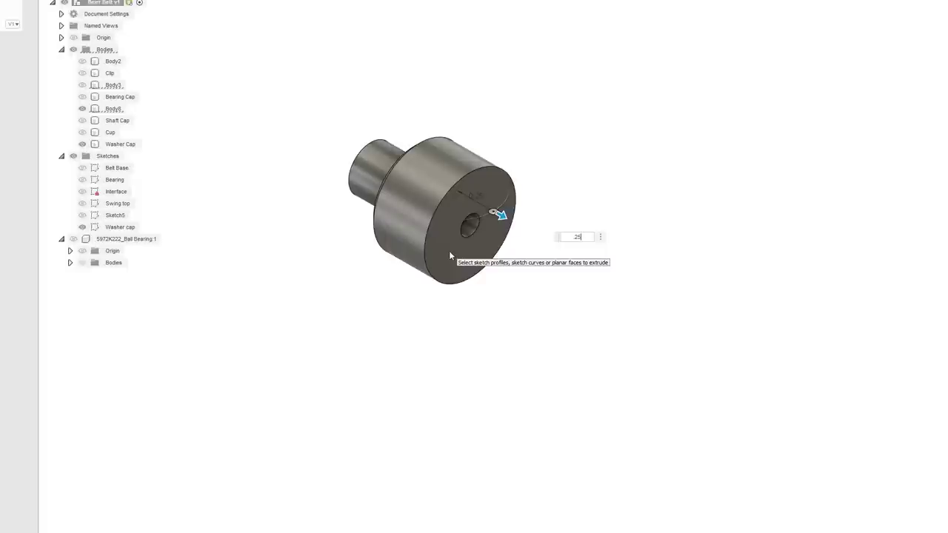
pyautogui.press('Escape')
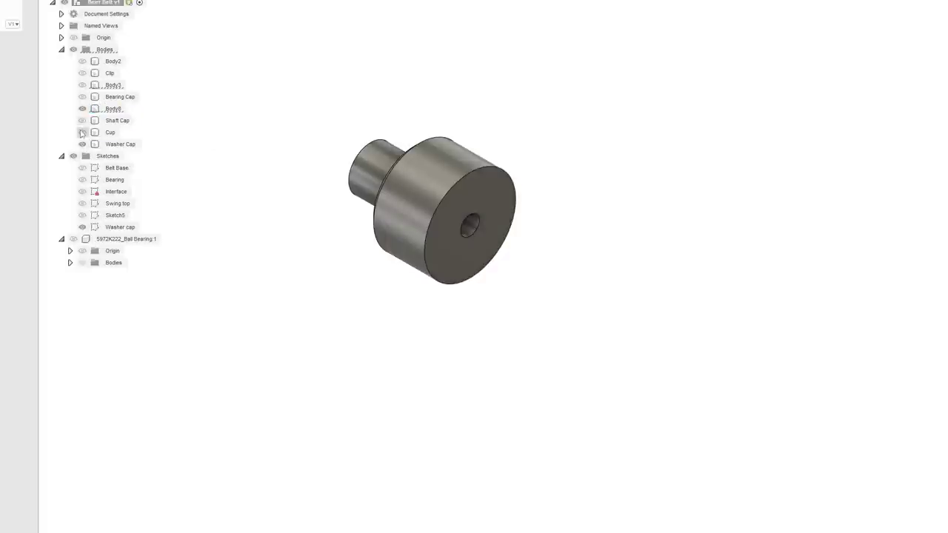
# Show the Shaft Cap and Cup bodies to check how the extended pin sits in the arm.
pyautogui.click(82, 120)
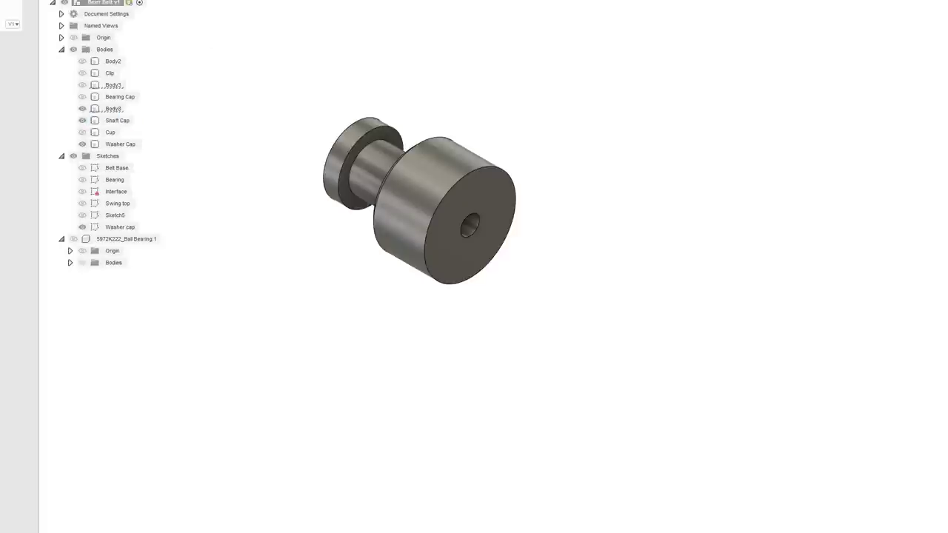
pyautogui.scroll(2, 494, 185)
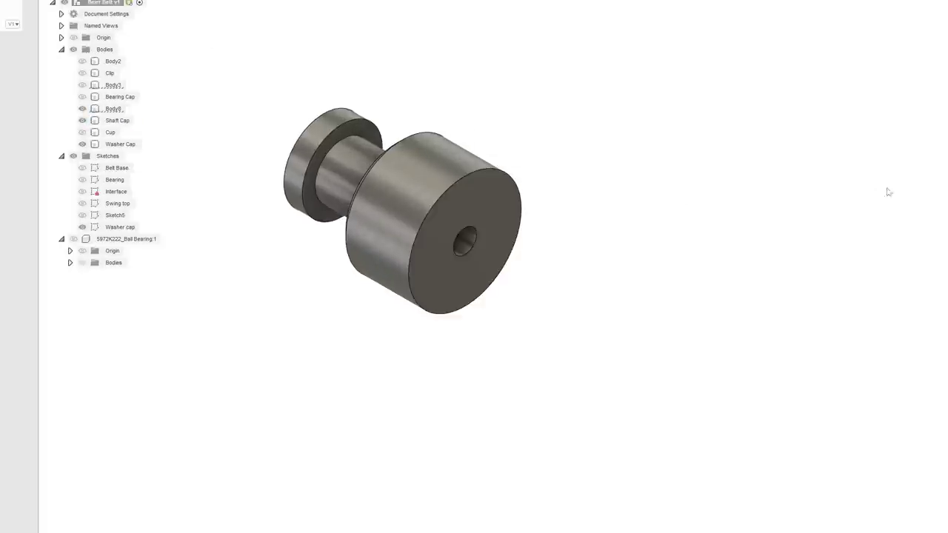
pyautogui.click(82, 132)
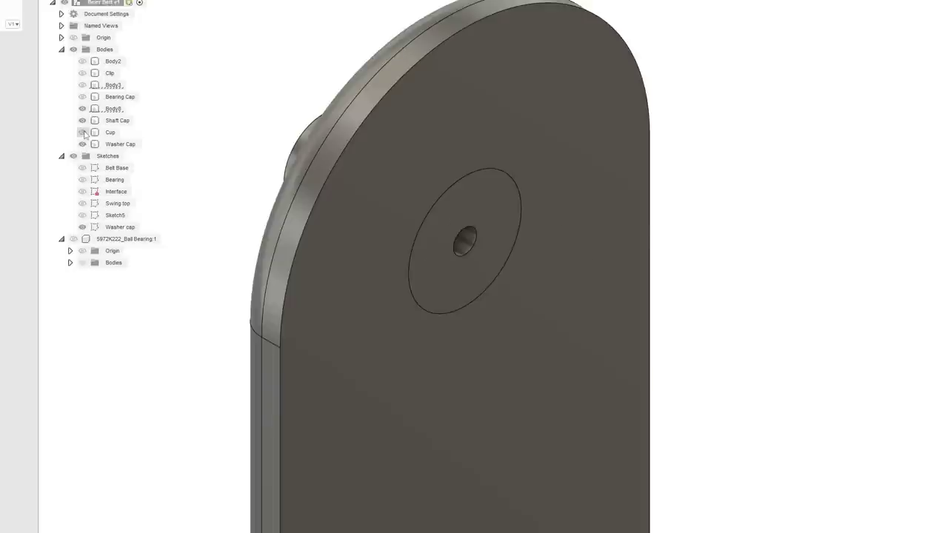
# With the Cup hidden, sketch a 1 in diameter circle centered on the pin's extended end face.
pyautogui.click(84, 134)
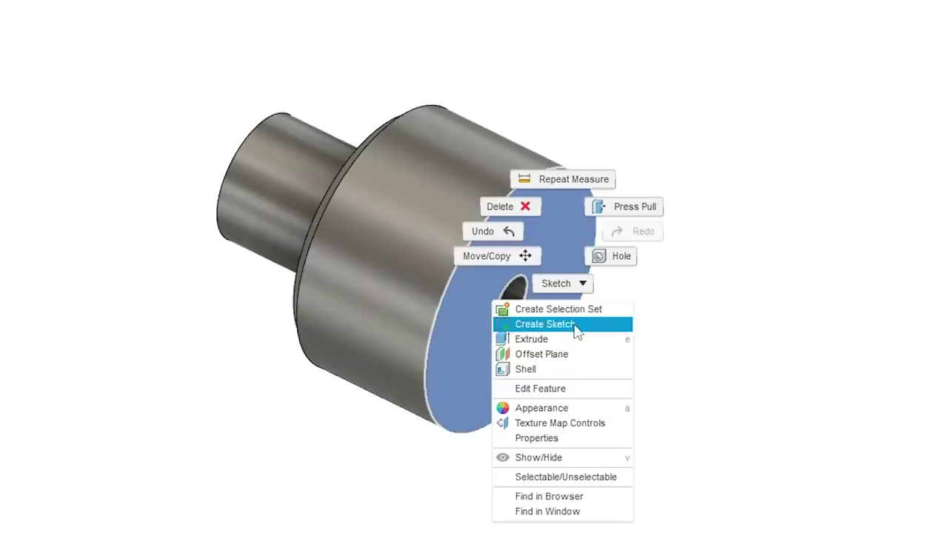
pyautogui.click(575, 327)
pyautogui.press('Escape')
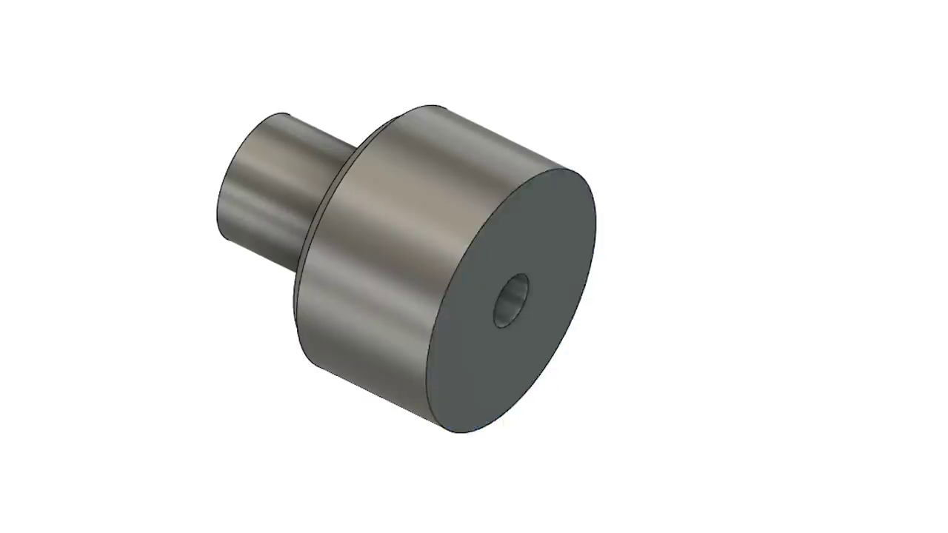
pyautogui.click(511, 301)
pyautogui.write('1')
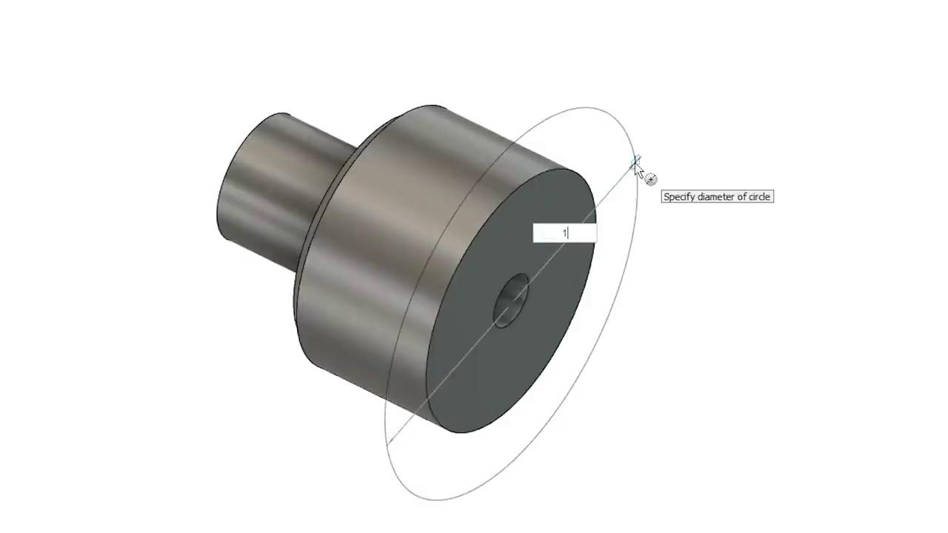
pyautogui.press('Return')
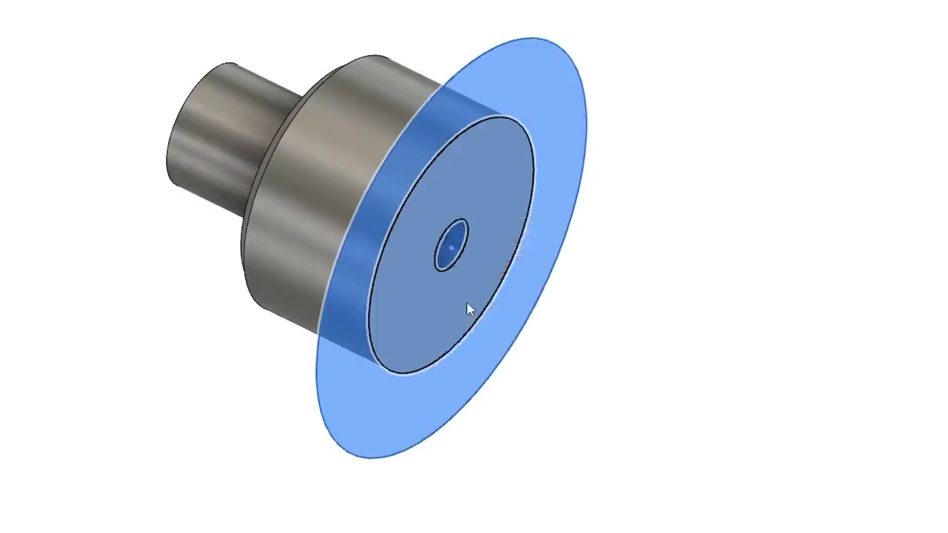
# Extrude all profiles of the new circle outward by 0.2 in to form the pin's retaining head.
pyautogui.click(467, 302)
pyautogui.press('BackSpace')
pyautogui.write('2')
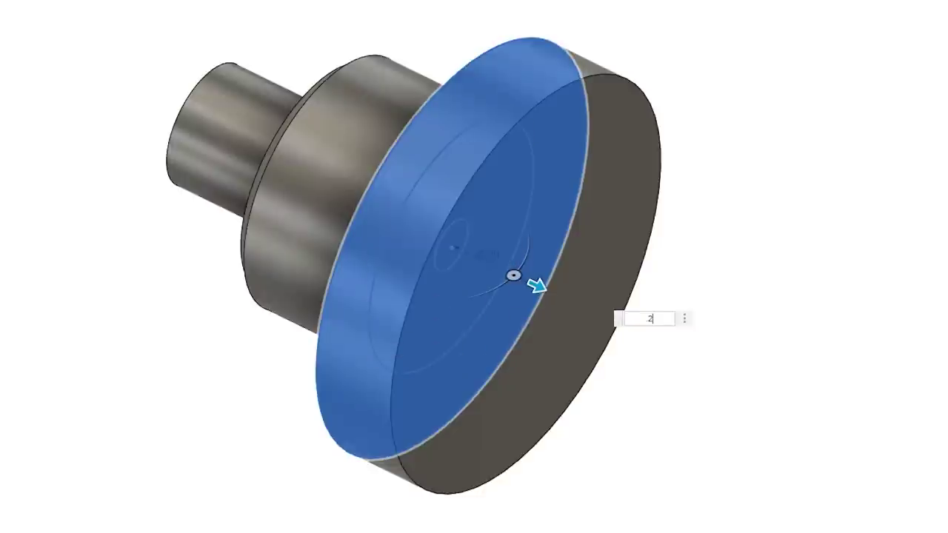
pyautogui.press('Return')
# Hide the pin body and offset the pivot hole's inner face in the Cup arm by -0.01 in using Press Pull.
pyautogui.scroll(-3, 858, 315)
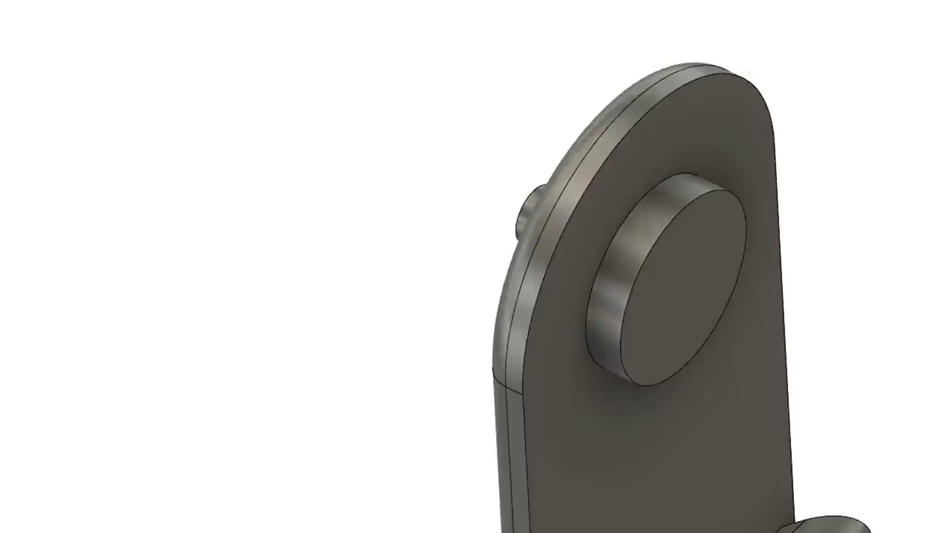
pyautogui.moveTo(573, 279)
pyautogui.keyDown('shift'); pyautogui.mouseDown(button='middle')
pyautogui.moveTo(767, 284)
pyautogui.moveTo(626, 292)
pyautogui.moveTo(789, 284)
pyautogui.mouseUp(button='middle'); pyautogui.keyUp('shift')
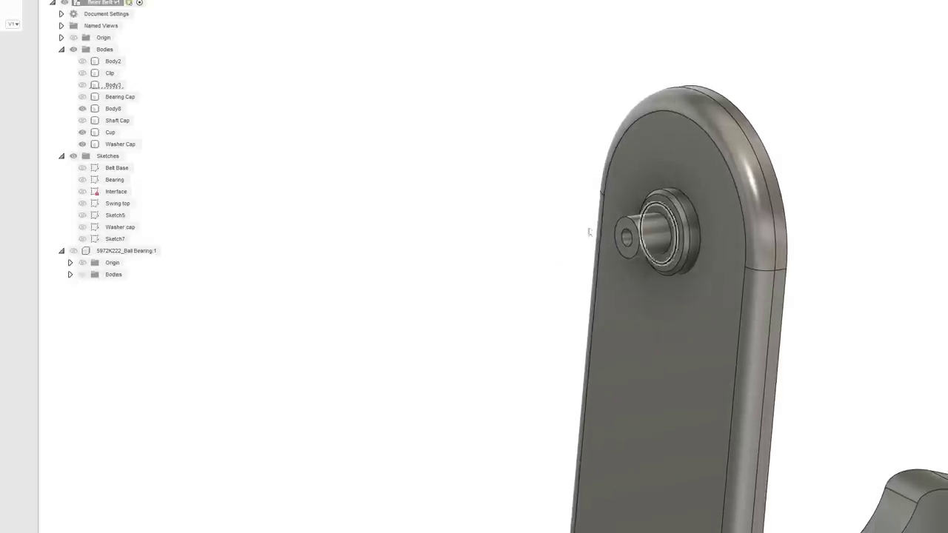
pyautogui.keyDown('shift'); pyautogui.moveTo(667, 241); pyautogui.dragTo(655, 241, button='middle'); pyautogui.keyUp('shift')
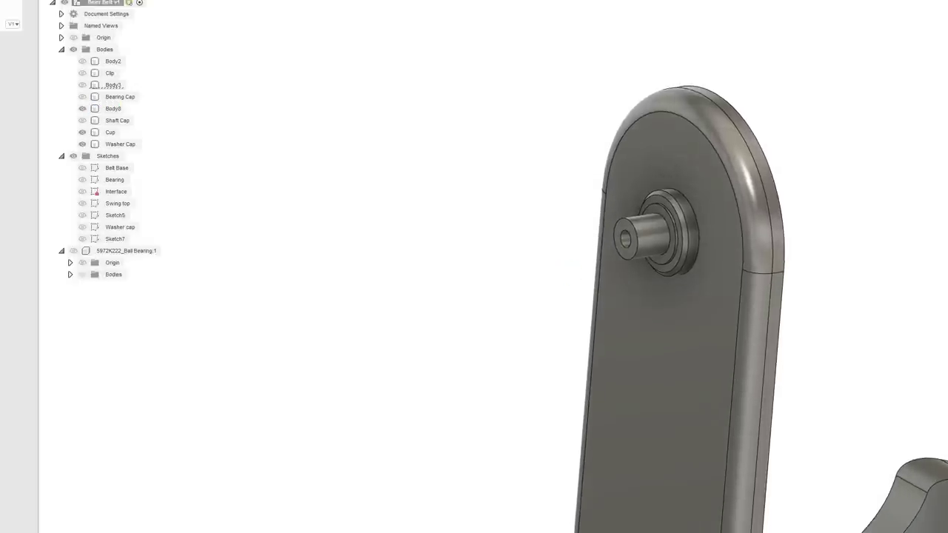
pyautogui.scroll(5, 774, 182)
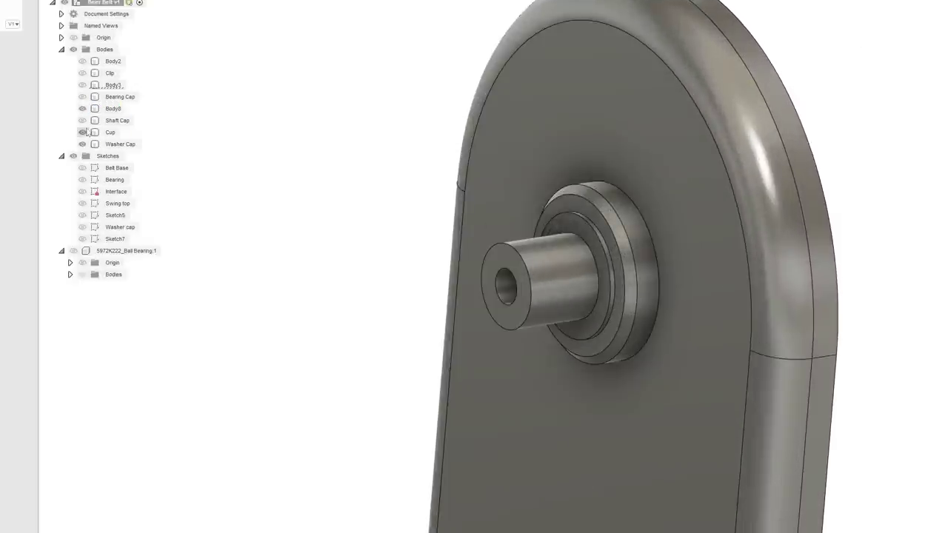
pyautogui.click(83, 132)
pyautogui.click(82, 132)
pyautogui.click(82, 108)
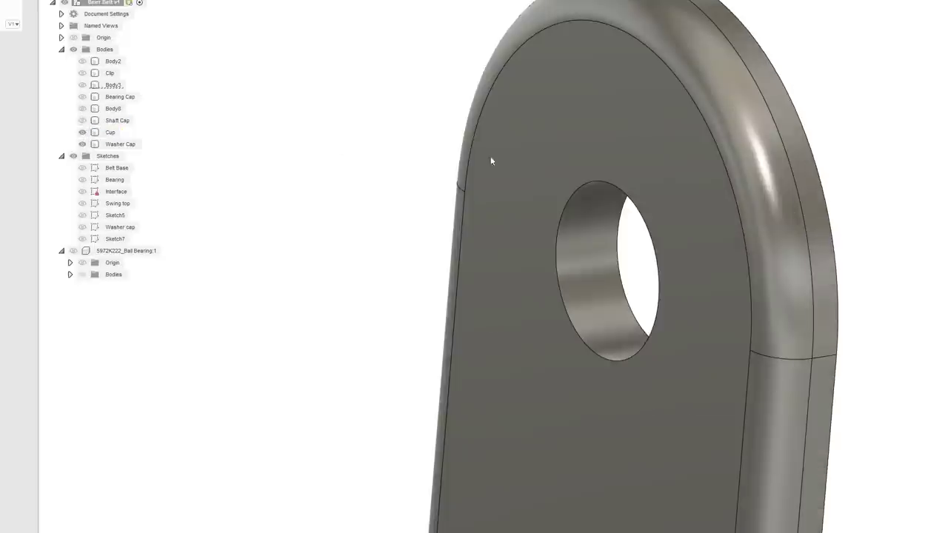
pyautogui.scroll(2, 597, 275)
pyautogui.rightClick(598, 275)
pyautogui.click(642, 265)
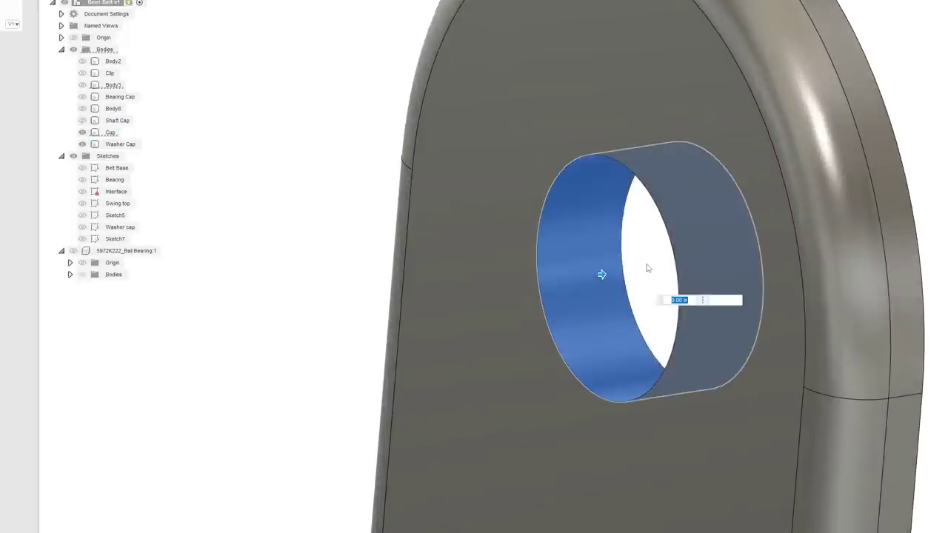
pyautogui.write('-0.01')
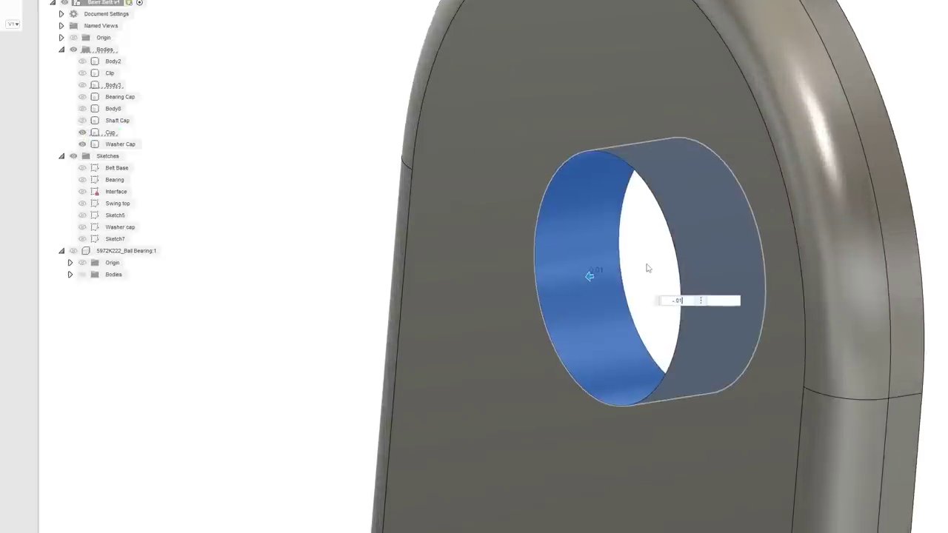
pyautogui.press('Return')
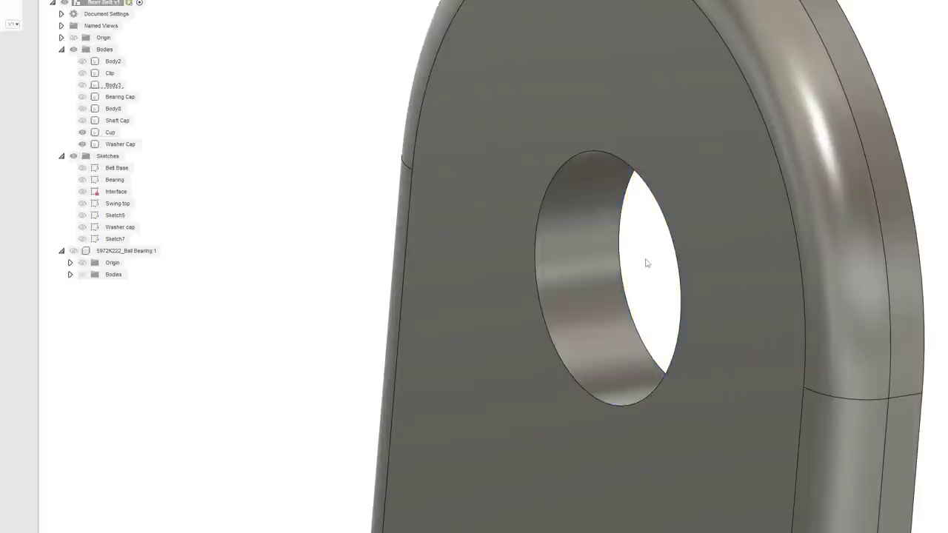
# Chamfer the pivot hole's edge on the cup side of the arm by 0.10 in.
pyautogui.scroll(-4, 645, 260)
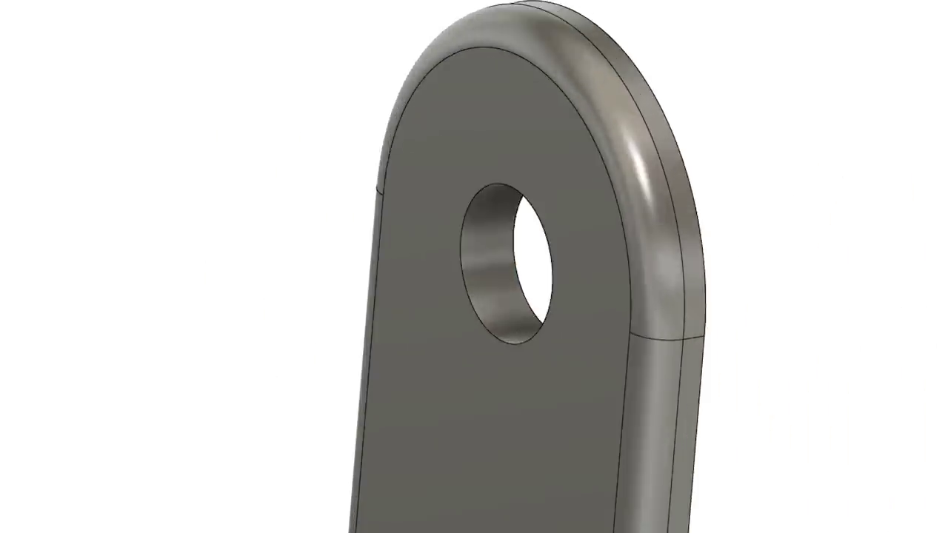
pyautogui.keyDown('shift'); pyautogui.moveTo(396, 283); pyautogui.dragTo(393, 289, button='middle'); pyautogui.keyUp('shift')
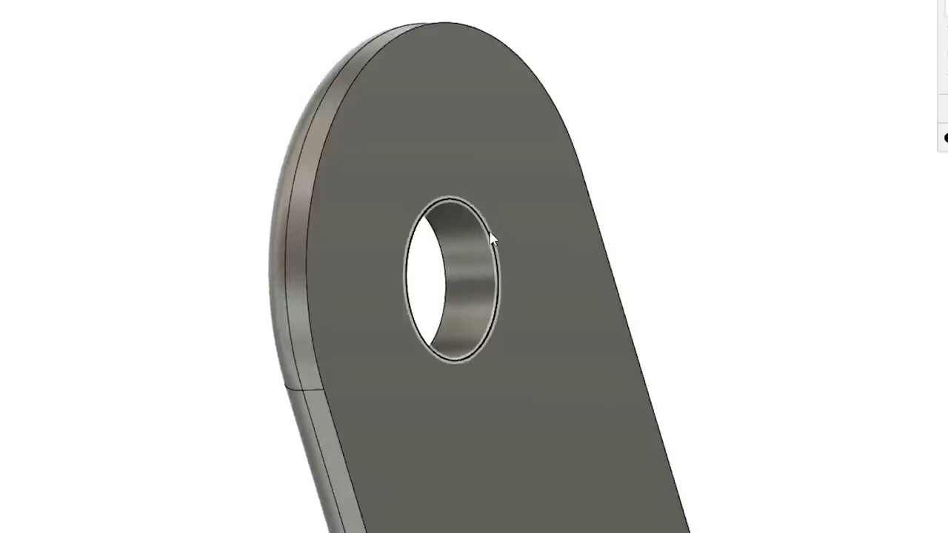
pyautogui.click(495, 238)
pyautogui.moveTo(491, 237); pyautogui.dragTo(485, 227)
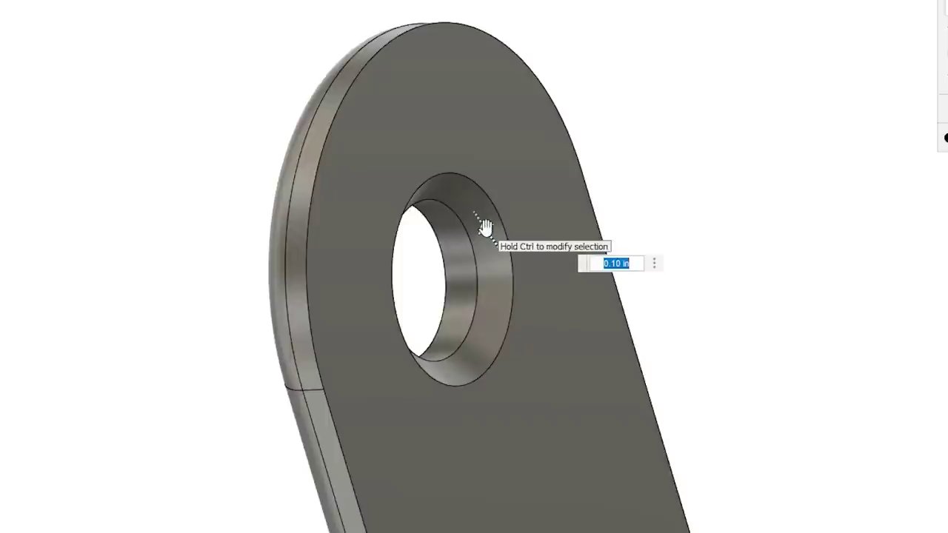
pyautogui.press('Return')
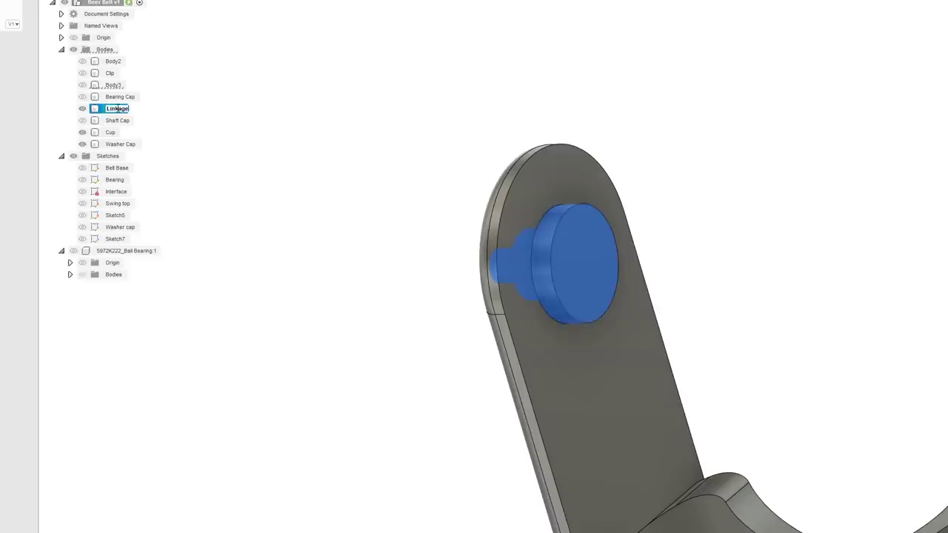
# Rename the pin body as Linkage, and show the Clip body and the ball bearing component alongside it.
pyautogui.click(437, 278)
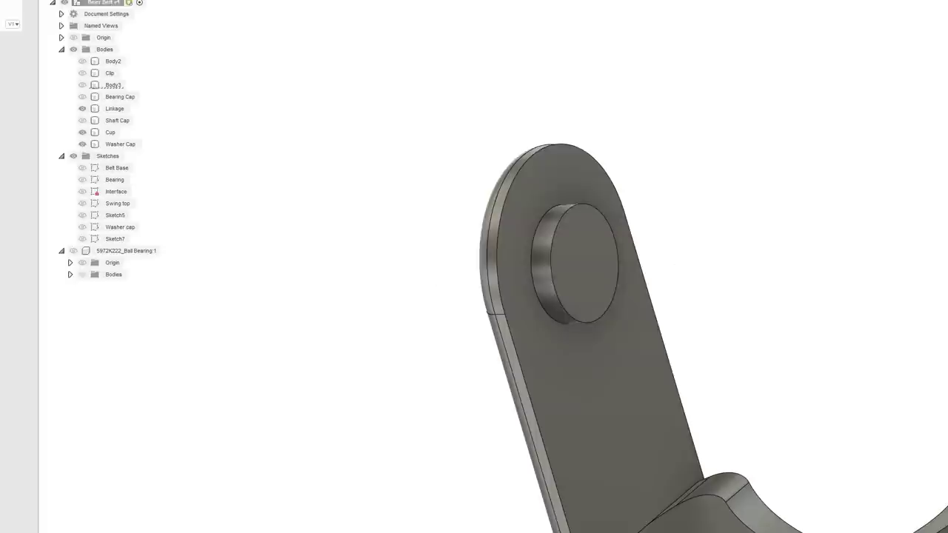
pyautogui.keyDown('shift'); pyautogui.moveTo(572, 279); pyautogui.dragTo(770, 283, button='middle'); pyautogui.keyUp('shift')
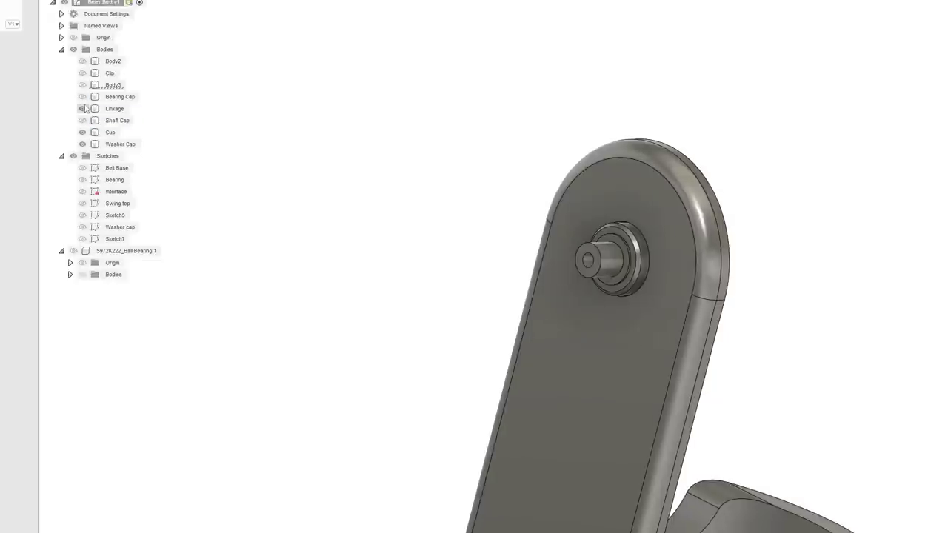
pyautogui.click(82, 73)
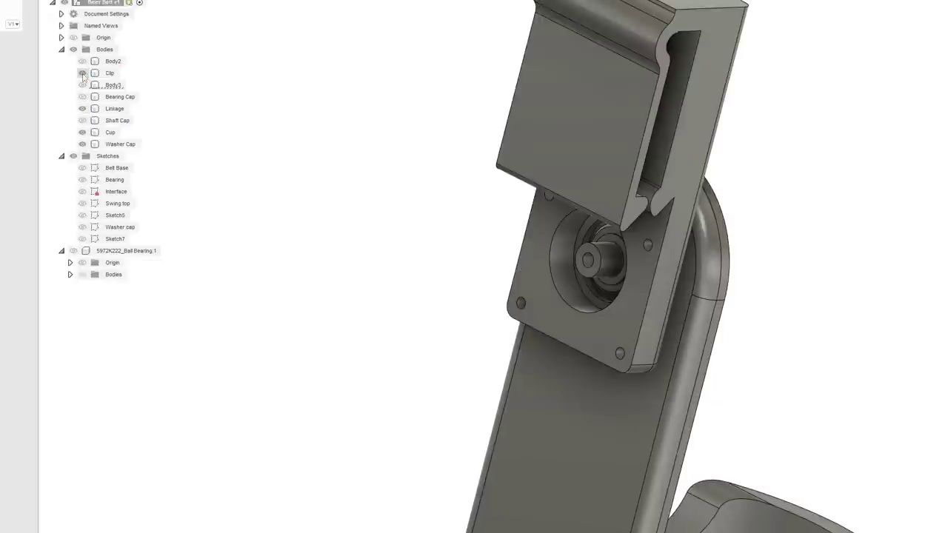
pyautogui.click(74, 251)
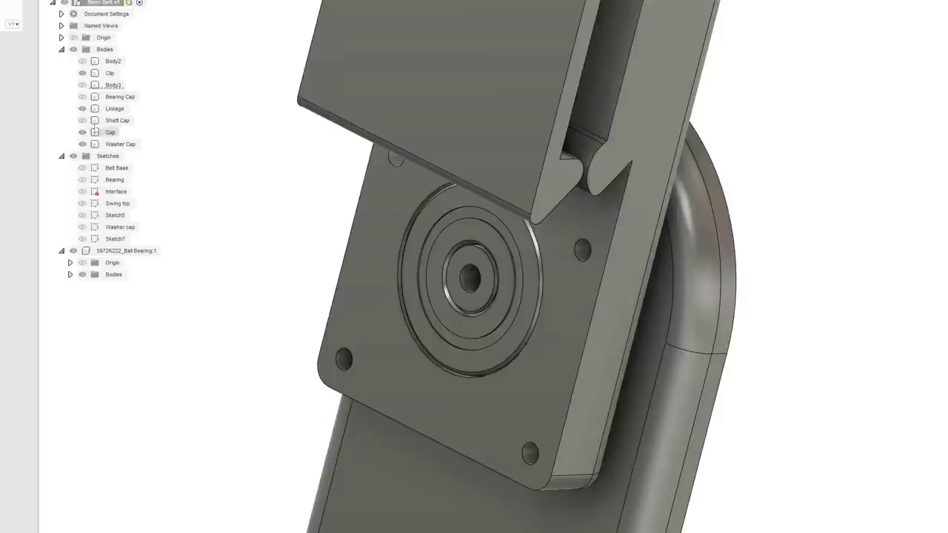
# Show the Shaft Cap body in place over the bearing on the clip side of the assembly.
pyautogui.click(82, 120)
pyautogui.scroll(2, 536, 332)
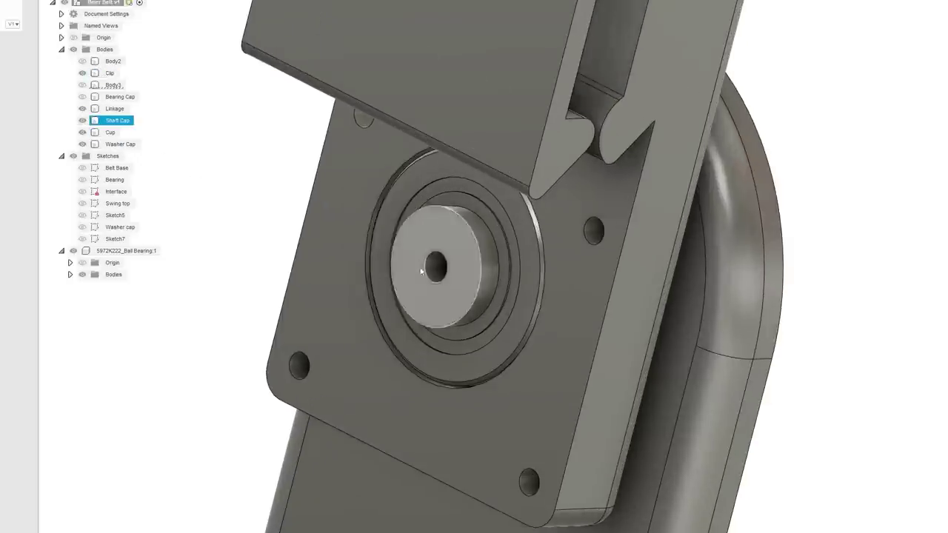
pyautogui.click(110, 73)
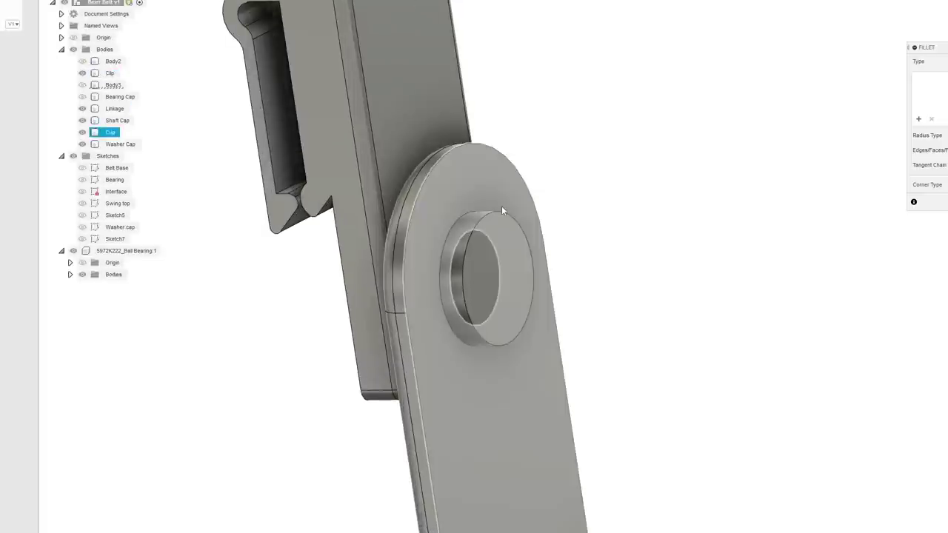
pyautogui.click(503, 209)
pyautogui.moveTo(503, 209); pyautogui.dragTo(501, 213)
pyautogui.press('Escape')
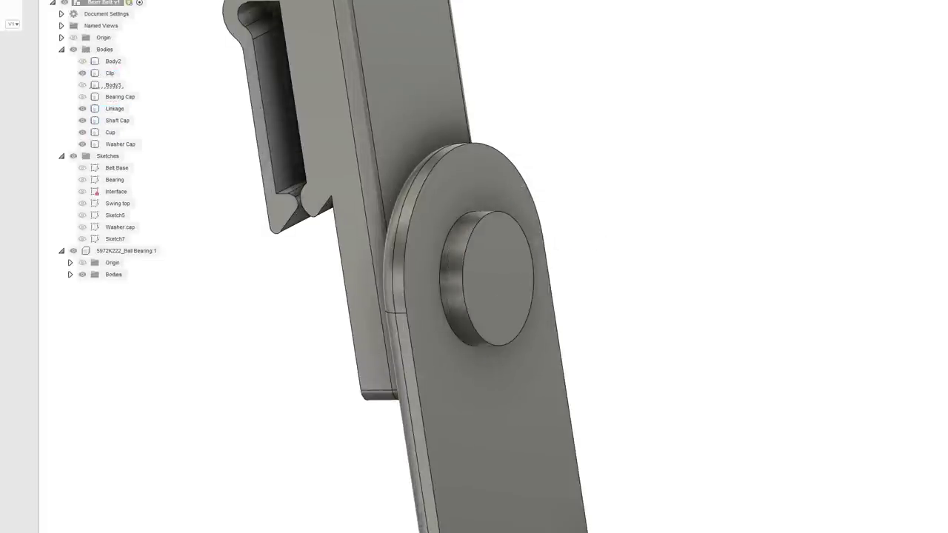
# Chamfer the outer circular edge of the Linkage pin's retaining head by 0.10 in.
pyautogui.click(190, 1)
pyautogui.click(193, 9)
pyautogui.click(508, 221)
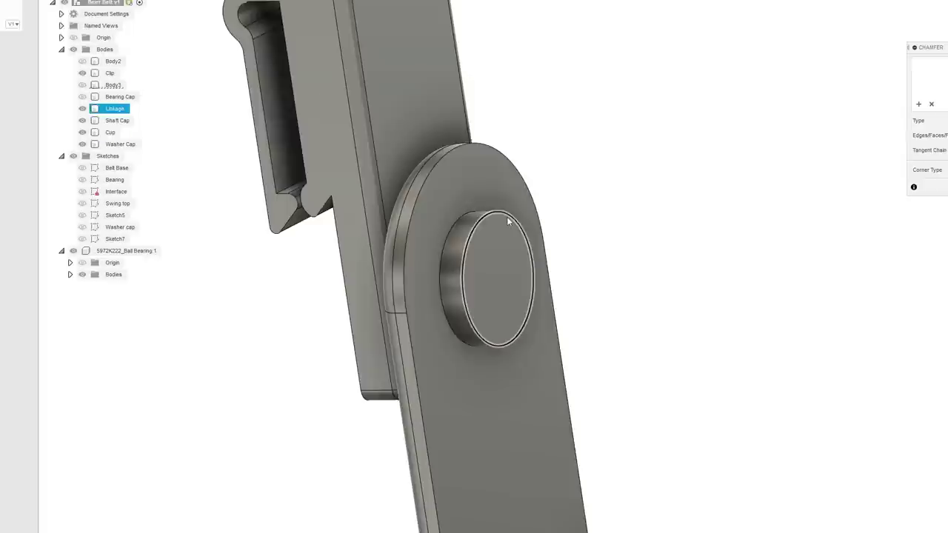
pyautogui.click(509, 219)
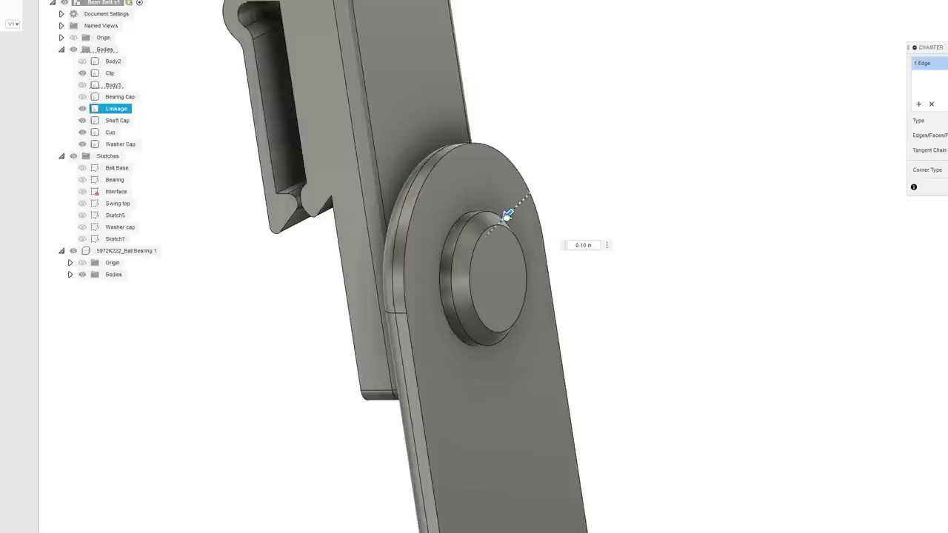
pyautogui.scroll(-2, 535, 273)
pyautogui.click(947, 187)
pyautogui.scroll(-4, 573, 279)
# Hide the Linkage, Shaft Cap, Cup and Washer Cap bodies and the ball bearing component, keeping only the Clip shown.
pyautogui.moveTo(573, 279)
pyautogui.keyDown('shift'); pyautogui.mouseDown(button='middle')
pyautogui.moveTo(530, 279)
pyautogui.moveTo(725, 291)
pyautogui.moveTo(669, 269)
pyautogui.moveTo(586, 271)
pyautogui.moveTo(615, 265)
pyautogui.mouseUp(button='middle'); pyautogui.keyUp('shift')
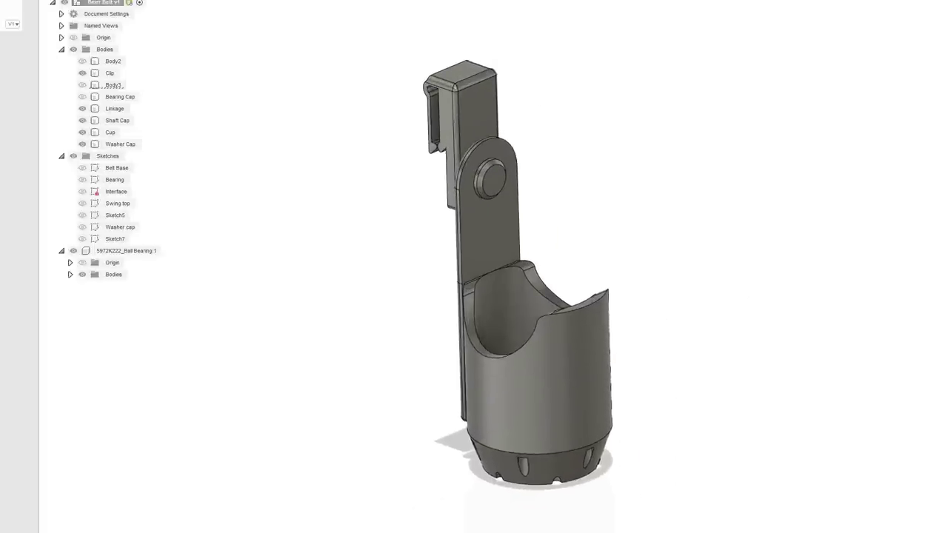
pyautogui.keyDown('shift'); pyautogui.moveTo(616, 265); pyautogui.dragTo(730, 297, button='middle'); pyautogui.keyUp('shift')
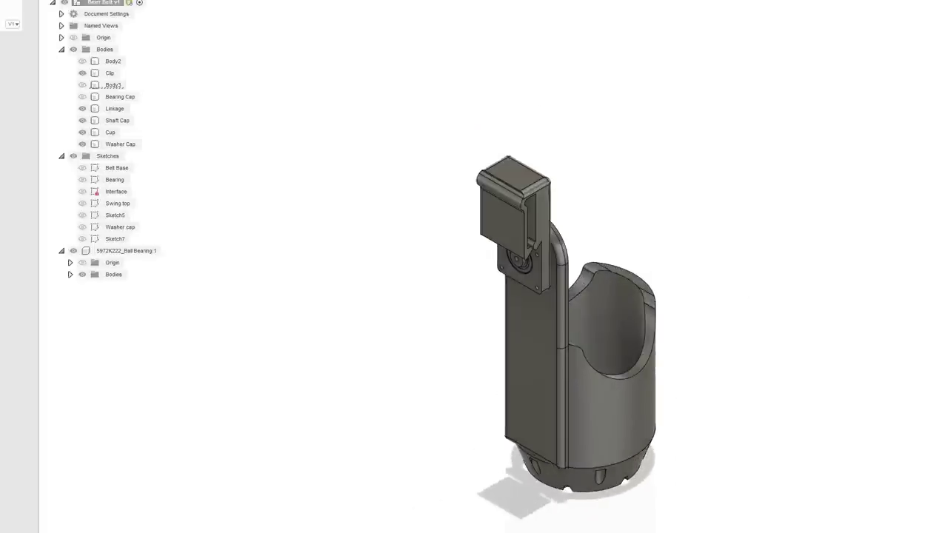
pyautogui.keyDown('shift'); pyautogui.moveTo(671, 273); pyautogui.dragTo(738, 275, button='middle'); pyautogui.keyUp('shift')
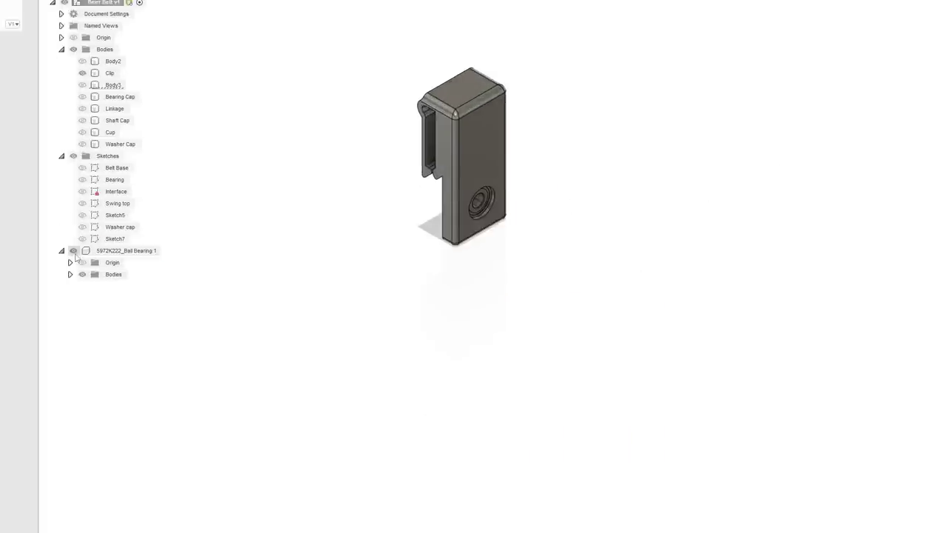
pyautogui.click(75, 253)
pyautogui.moveTo(572, 140); pyautogui.dragTo(590, 189, button='middle')
pyautogui.scroll(2, 531, 191)
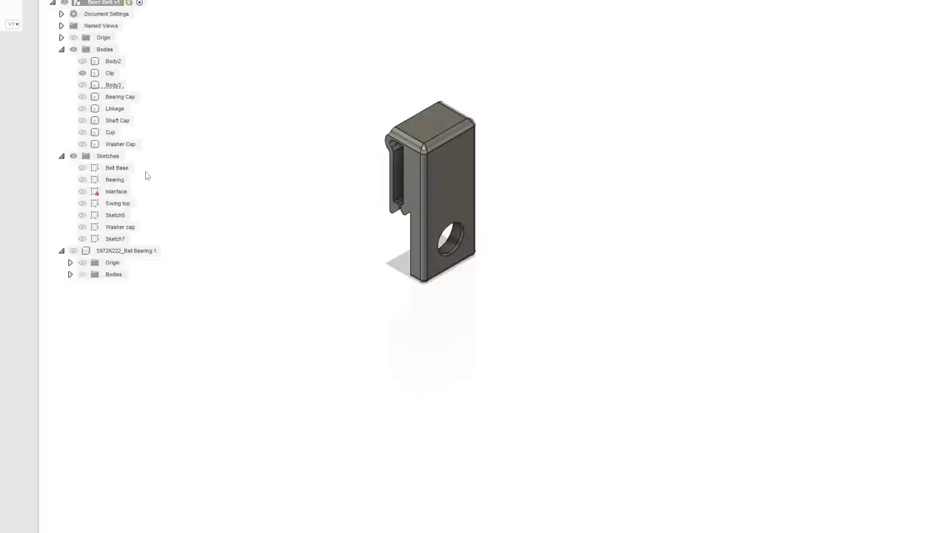
# Show the Cup body against the Clip to examine how the parts fit, and hide the Cup again.
pyautogui.click(82, 132)
pyautogui.click(82, 132)
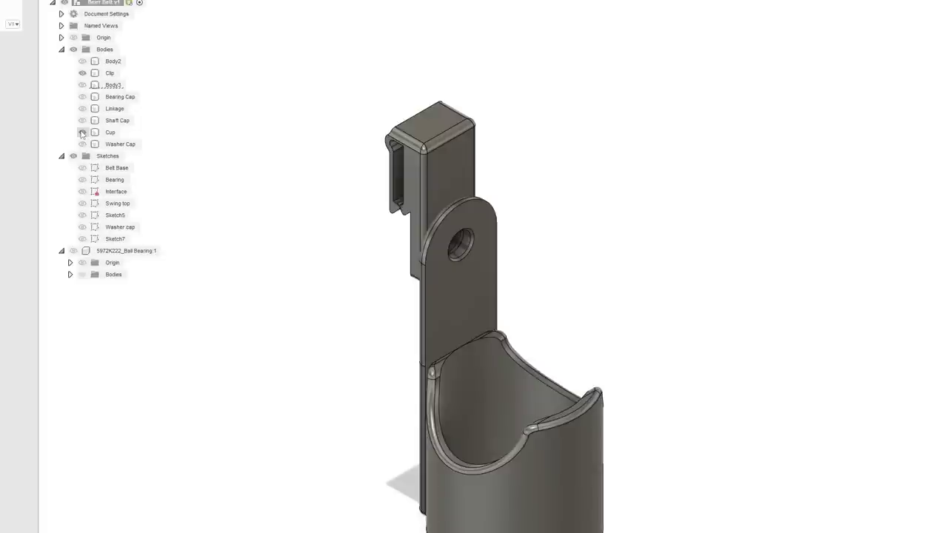
pyautogui.click(82, 132)
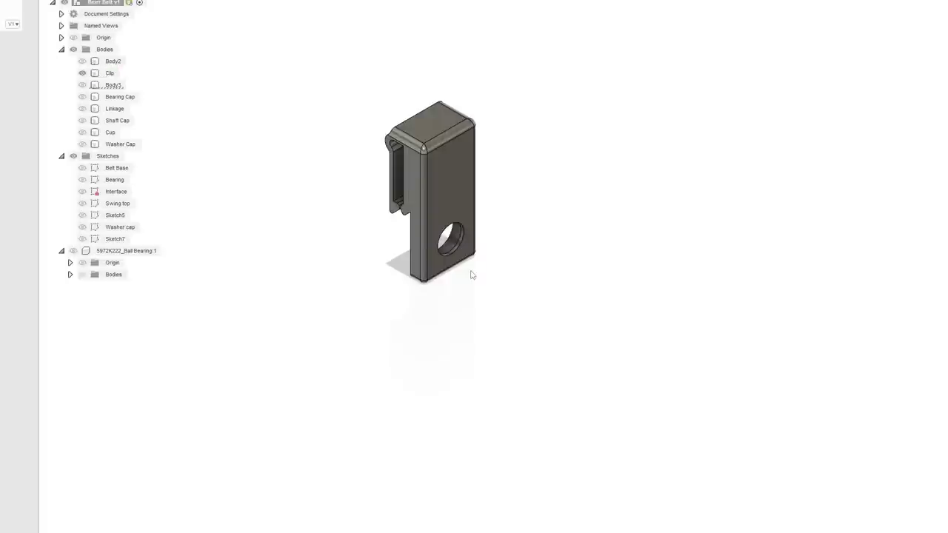
pyautogui.scroll(4, 347, 246)
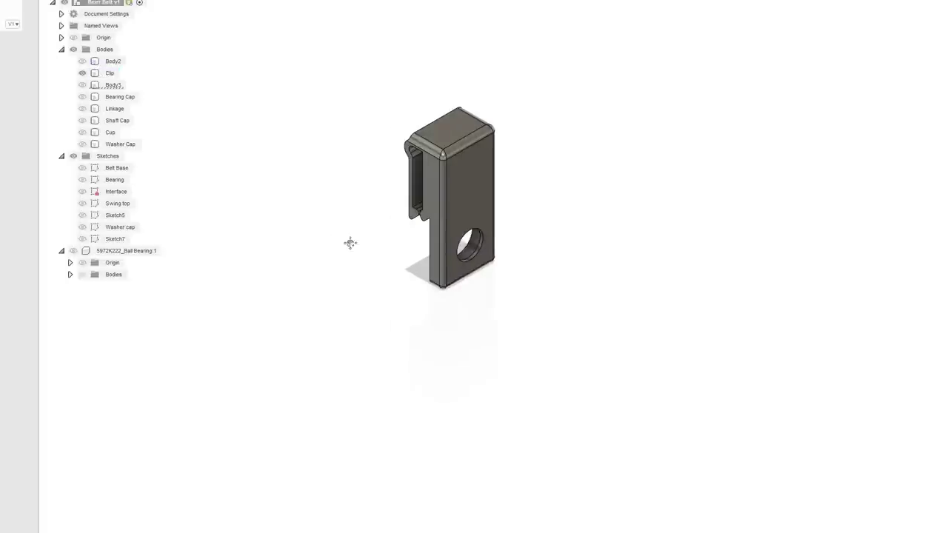